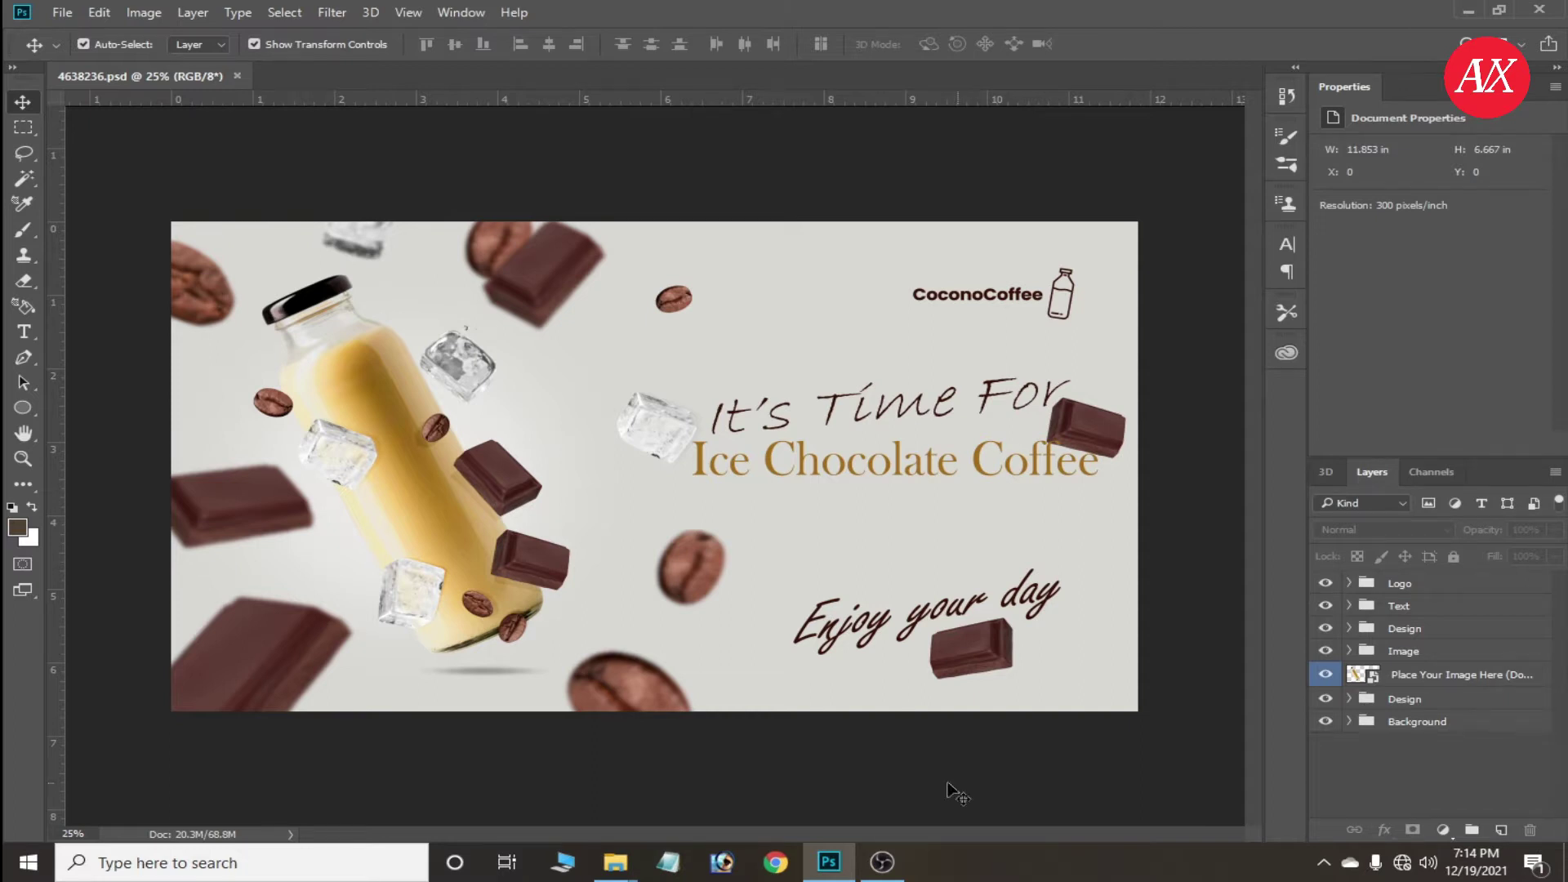
Examine the bottle layer, the Logo group and the Background group of the coffee ad design
left_click(339, 362)
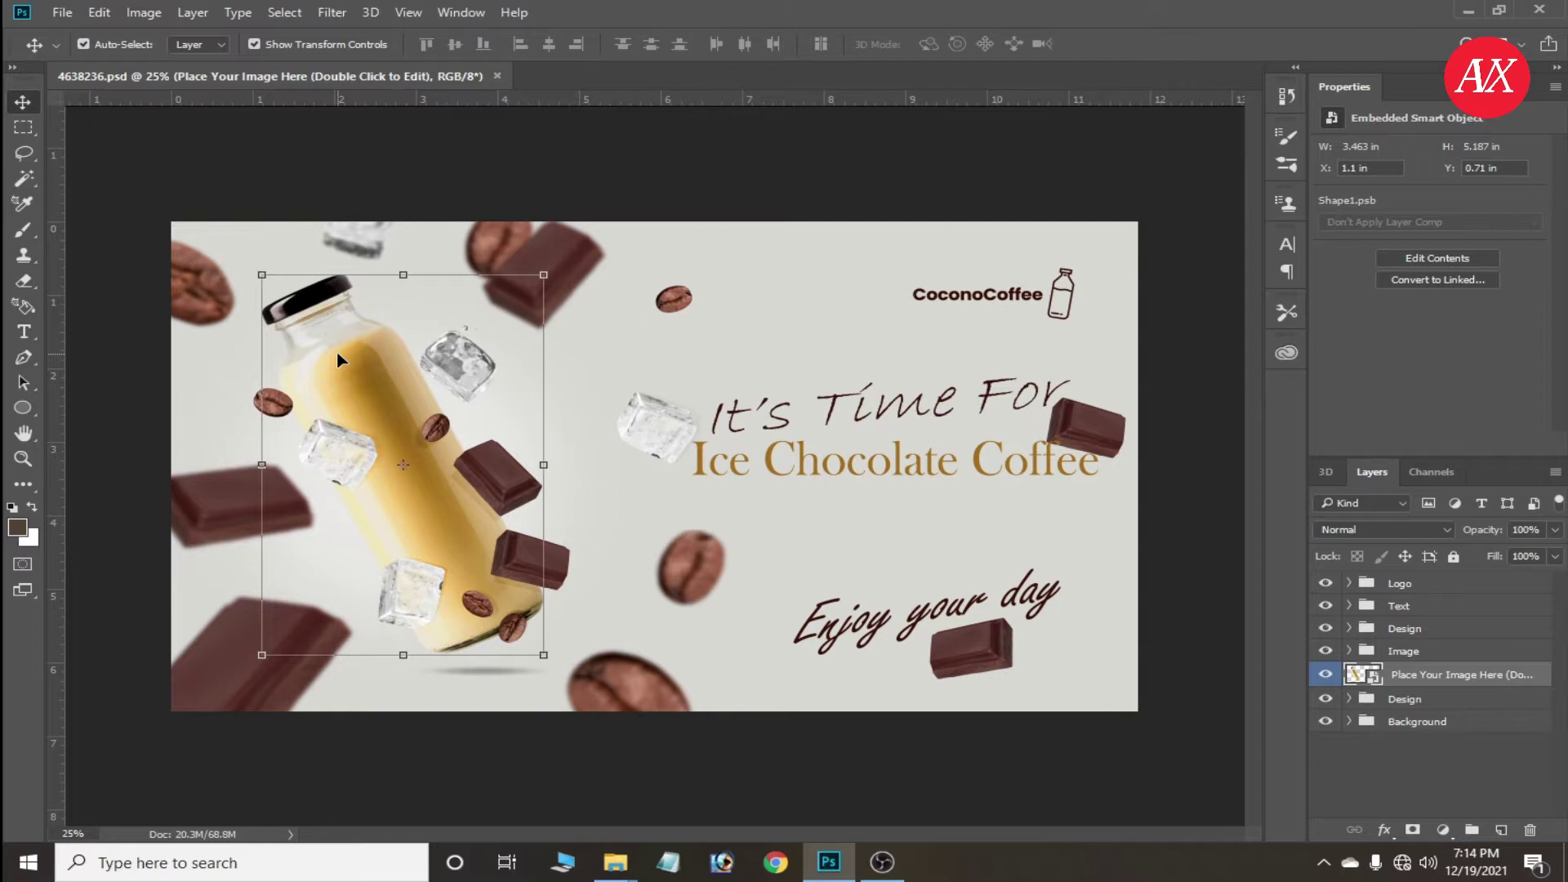
left_click(851, 483)
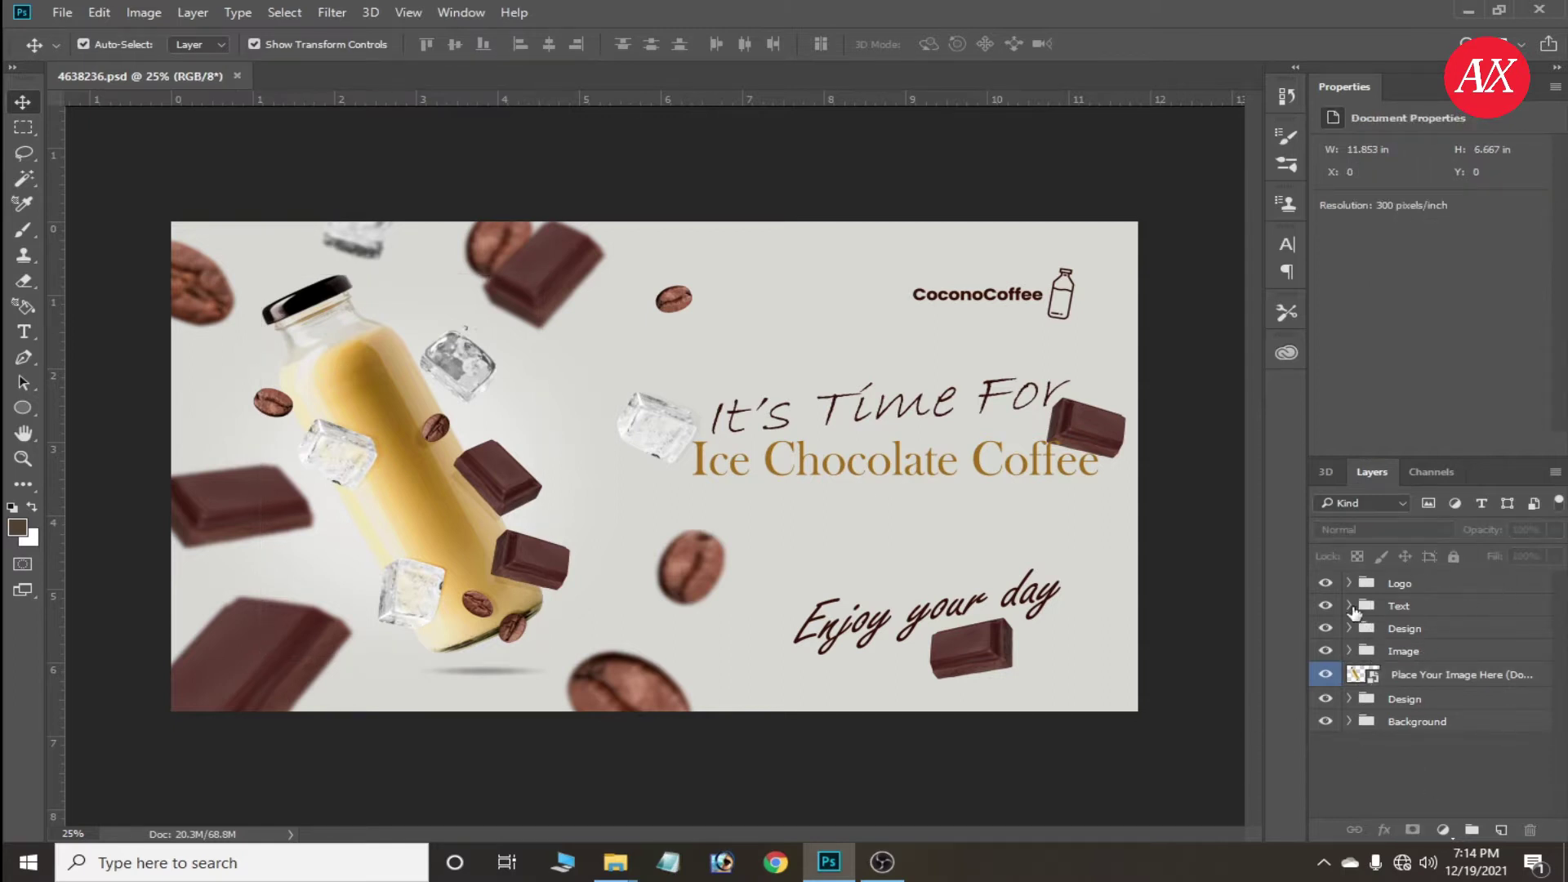
left_click(1326, 583)
left_click(1325, 583)
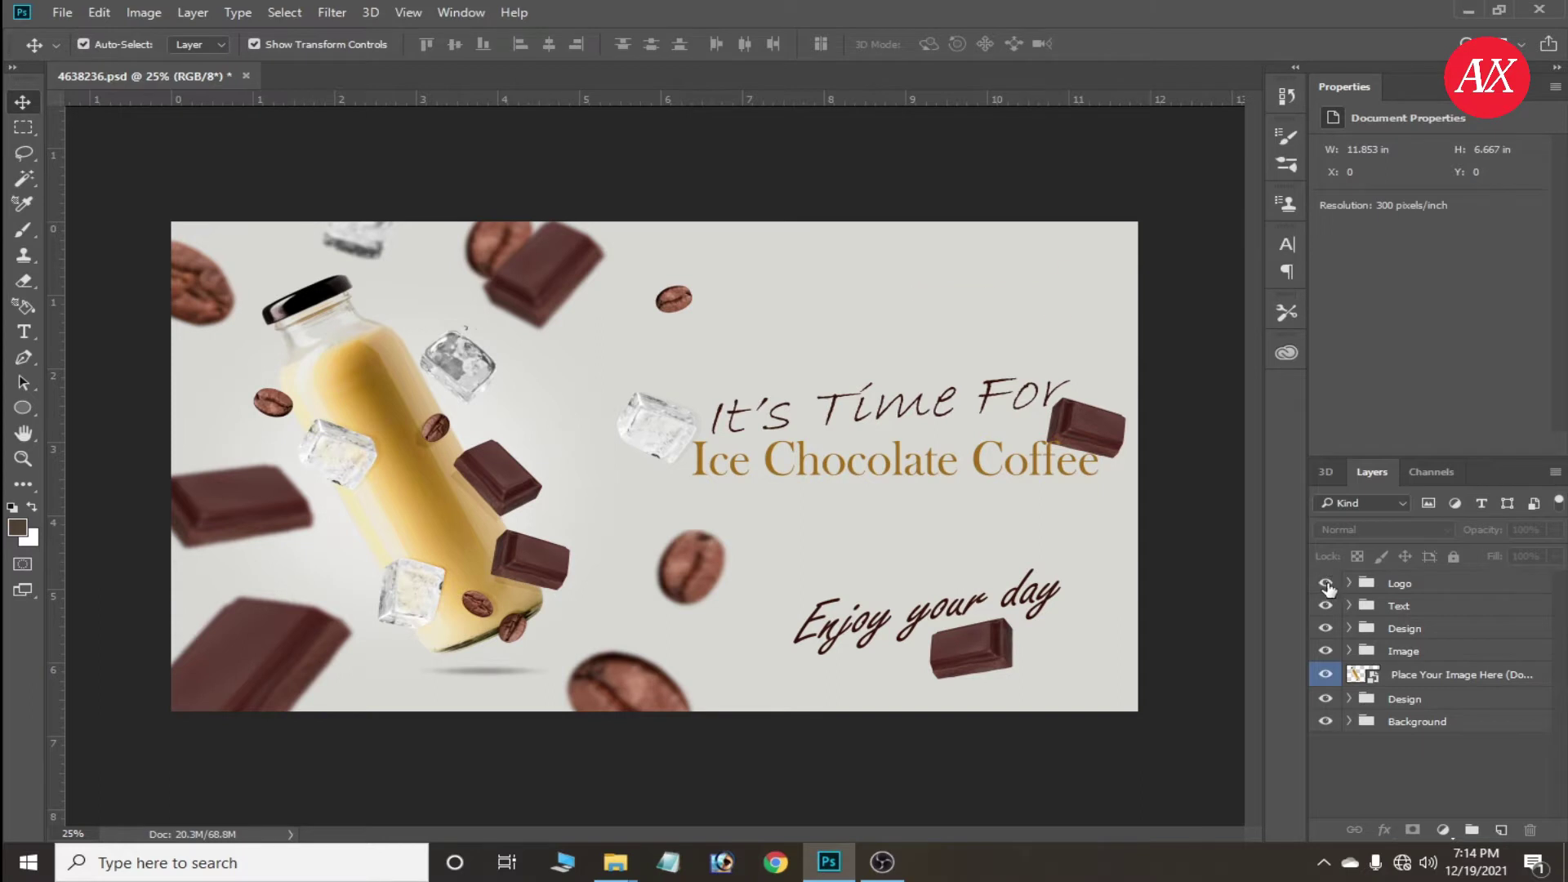
left_click(952, 271)
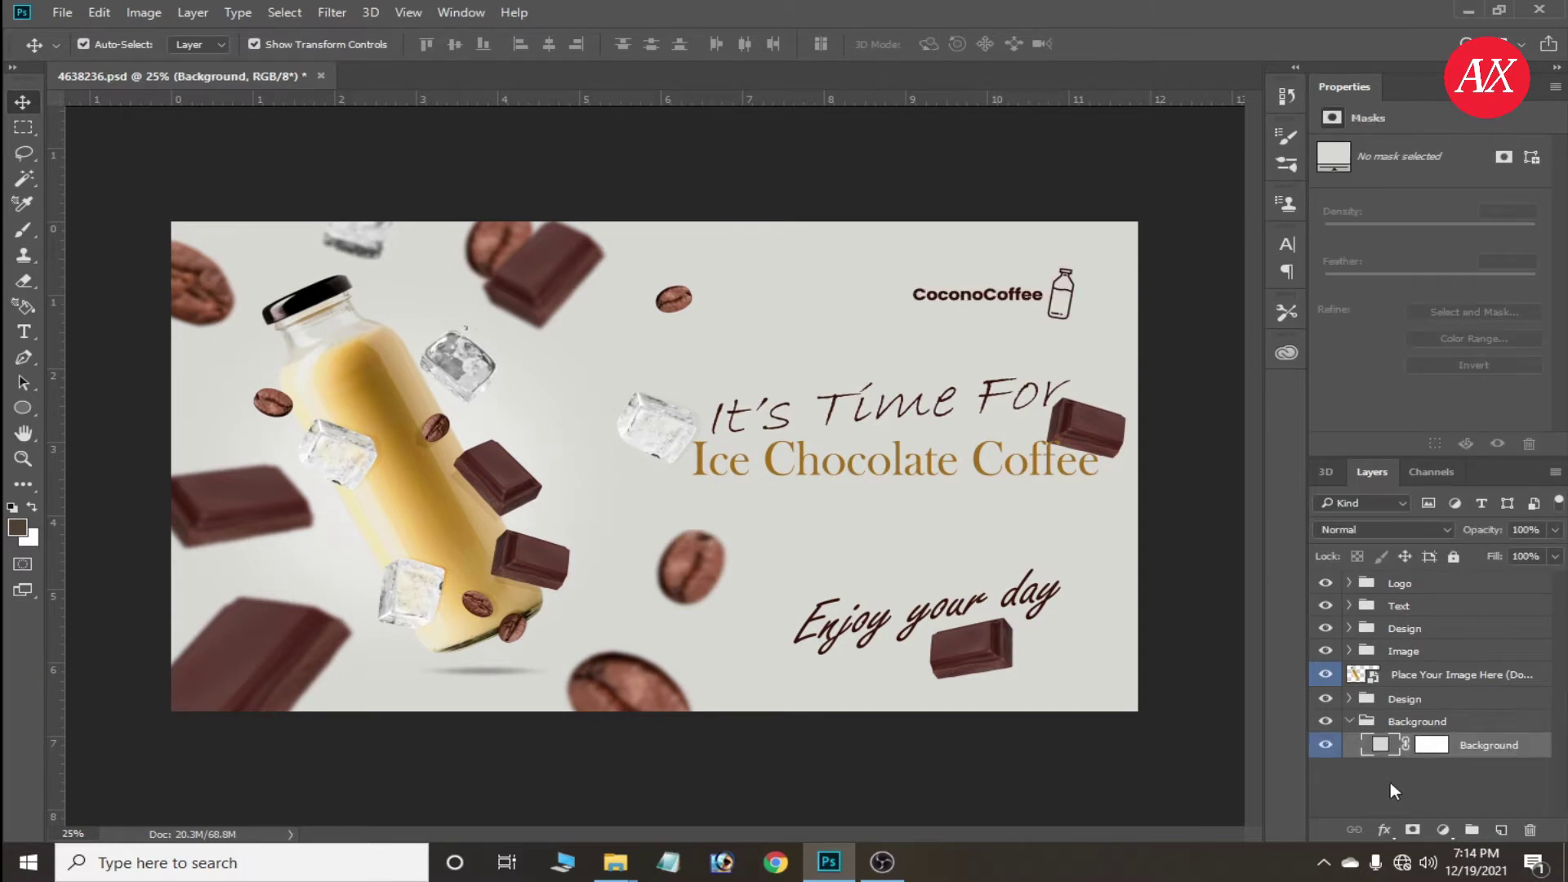
left_click(1390, 783)
left_click(1349, 721)
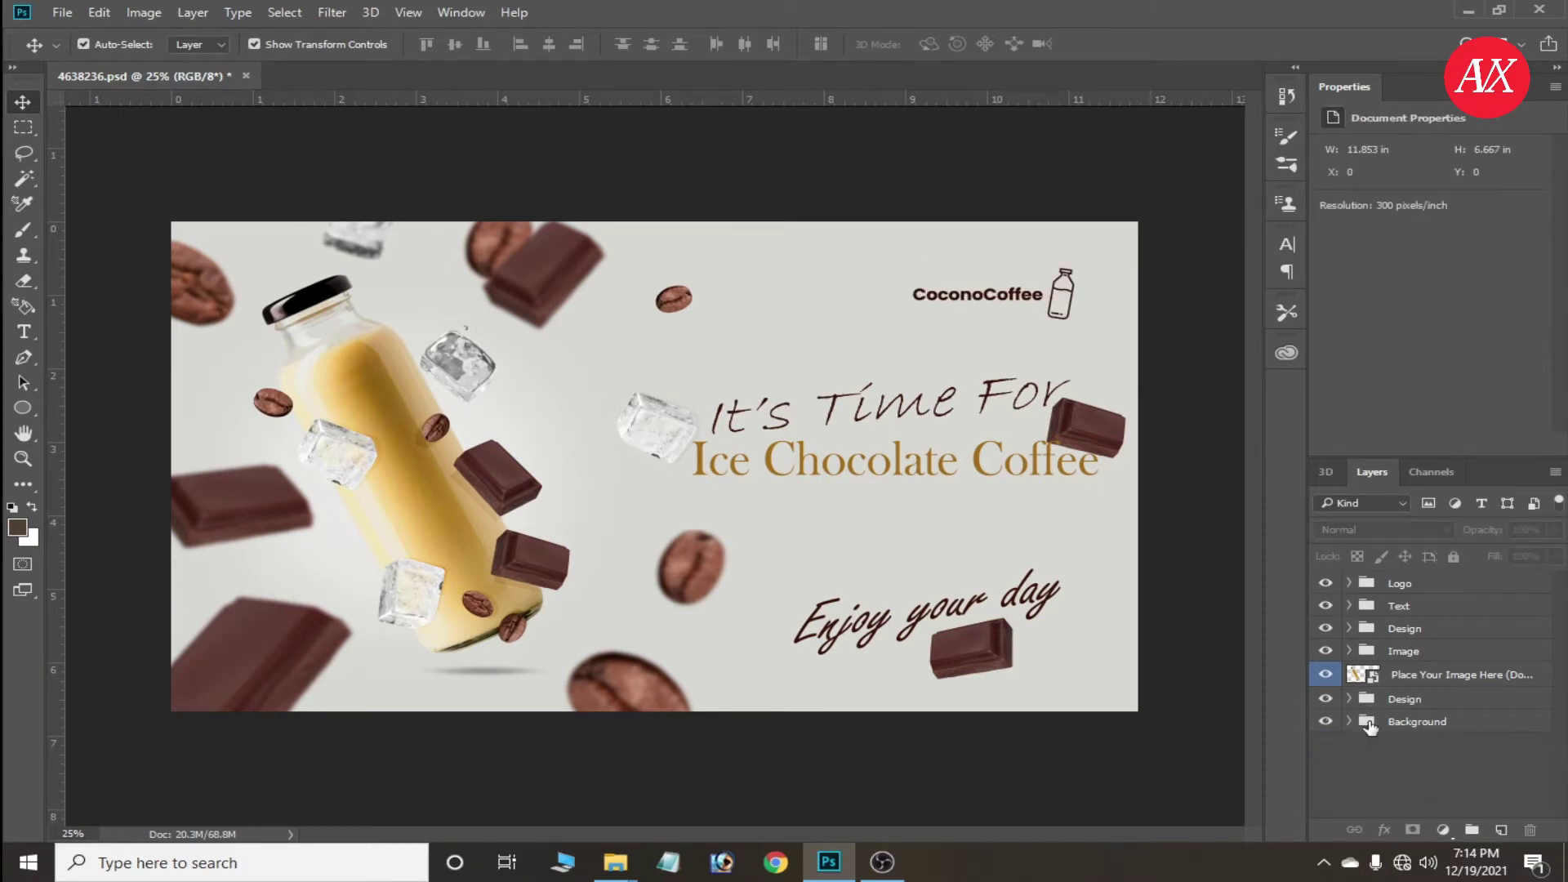
Check which artwork the Text, upper Design and Image groups contain by toggling each group's visibility off and on
left_click(1326, 608)
left_click(1325, 608)
left_click(1325, 606)
left_click(1325, 606)
left_click(1326, 606)
left_click(1326, 606)
left_click(1325, 606)
left_click(1326, 628)
left_click(1325, 628)
left_click(1323, 652)
left_click(1323, 651)
Inspect the individual coffee bean layers inside the Image group by selecting several beans on the canvas
left_click(630, 697)
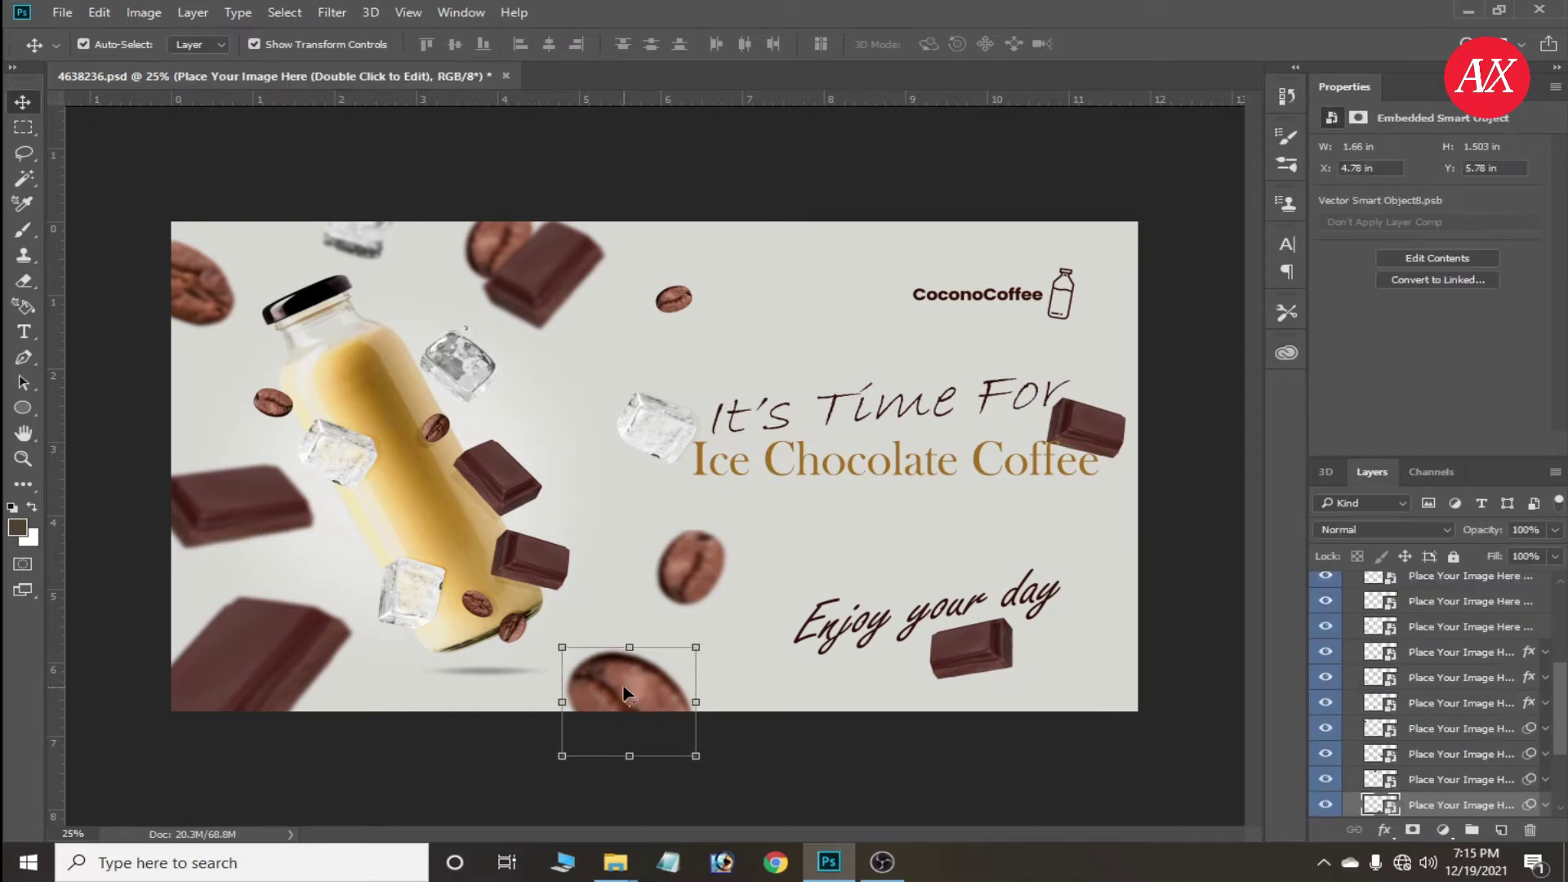
left_click(680, 576)
left_click(686, 306)
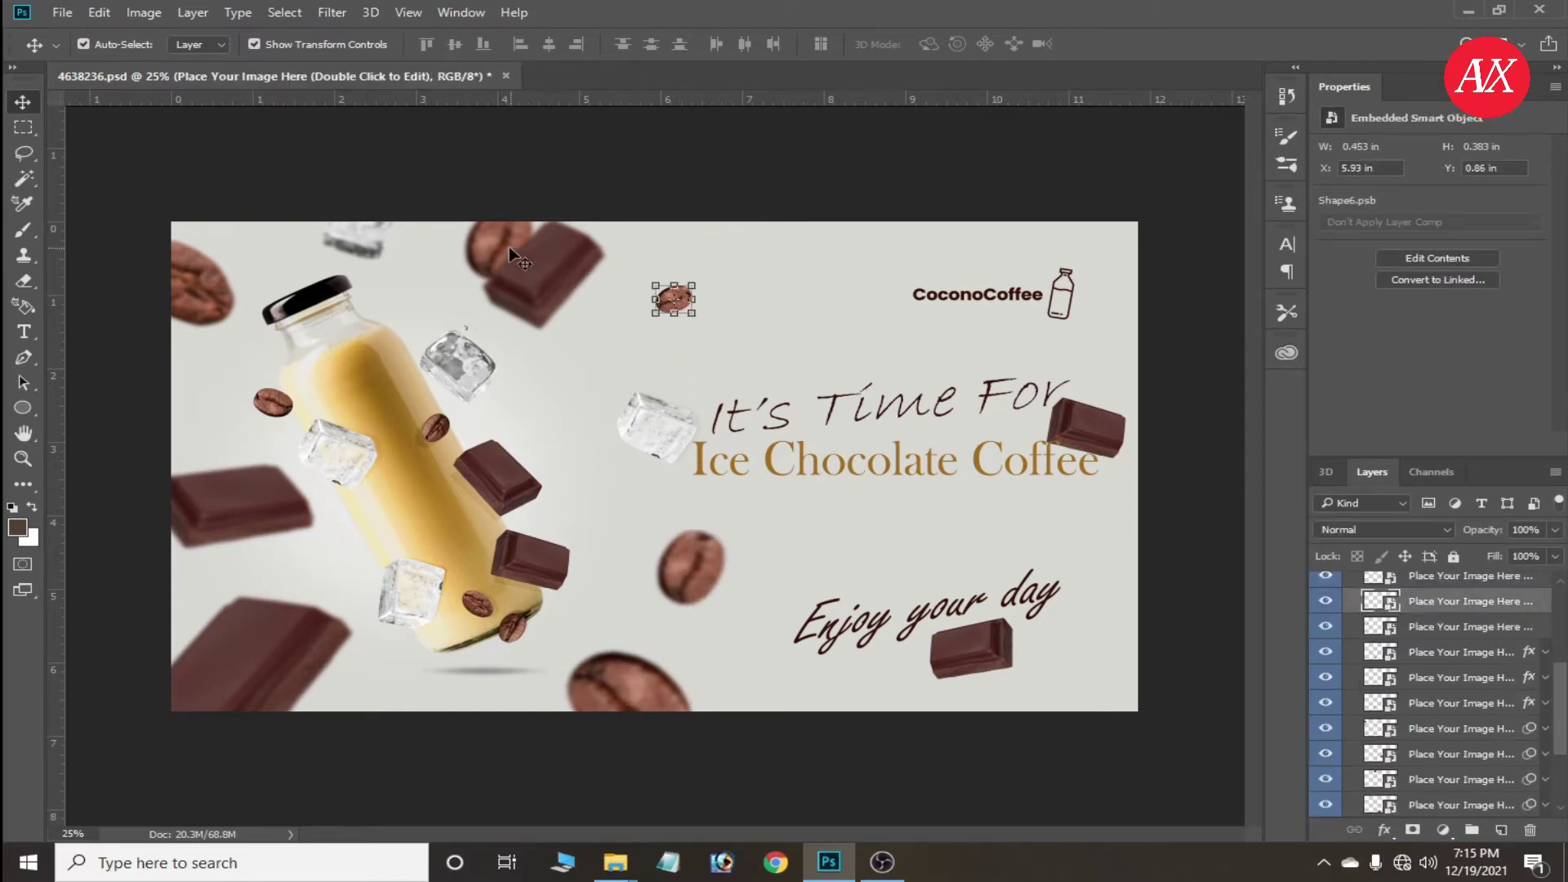
left_click(488, 247)
left_click(215, 281)
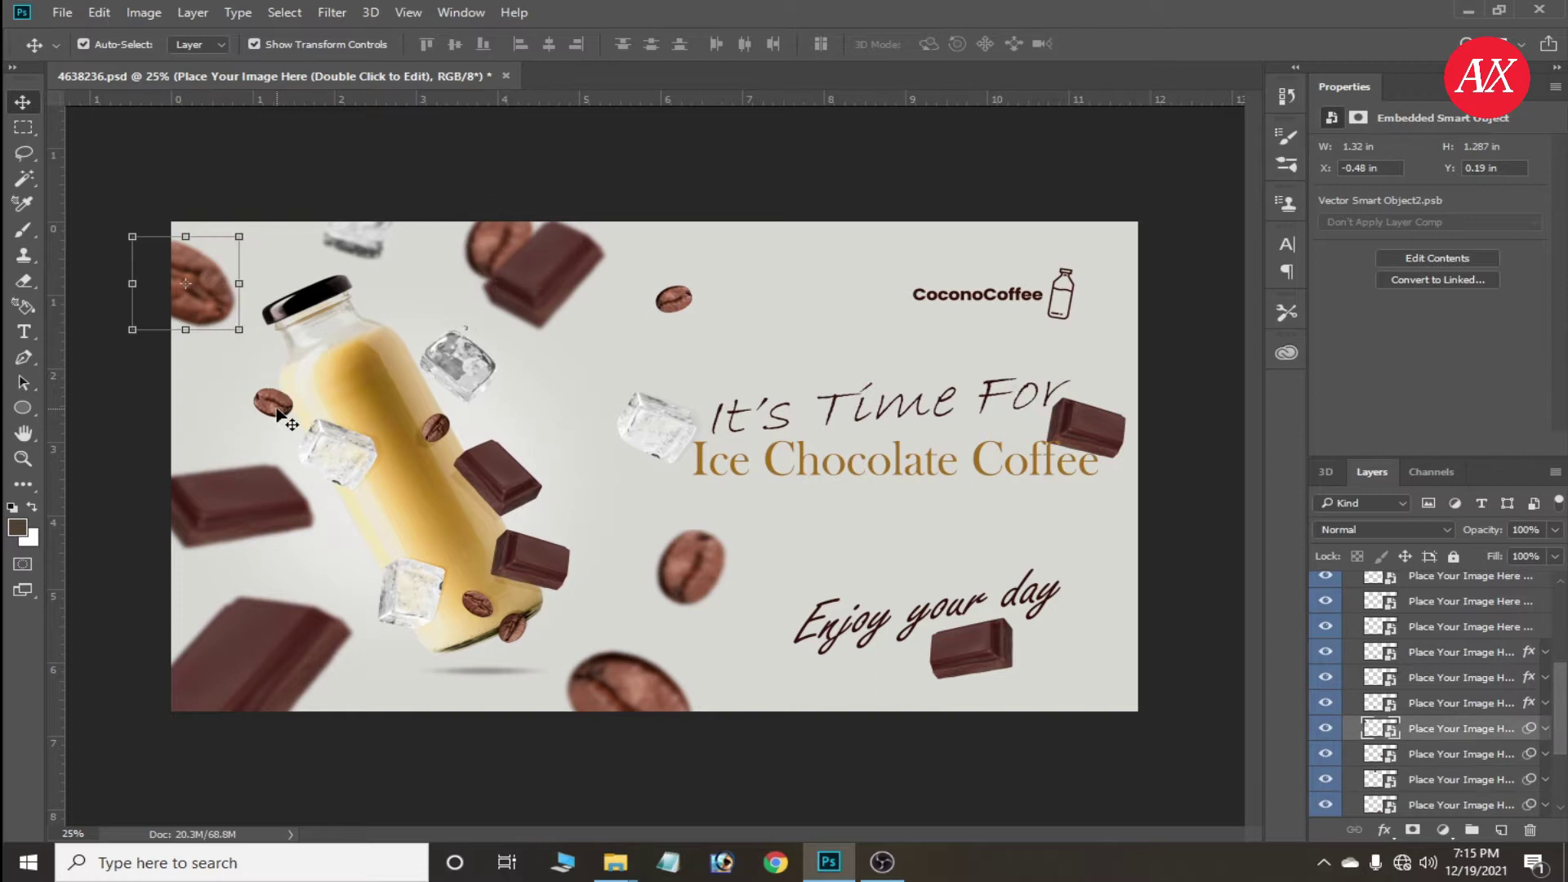
left_click(276, 407)
left_click(895, 778)
scroll(1428, 701, "up", 3)
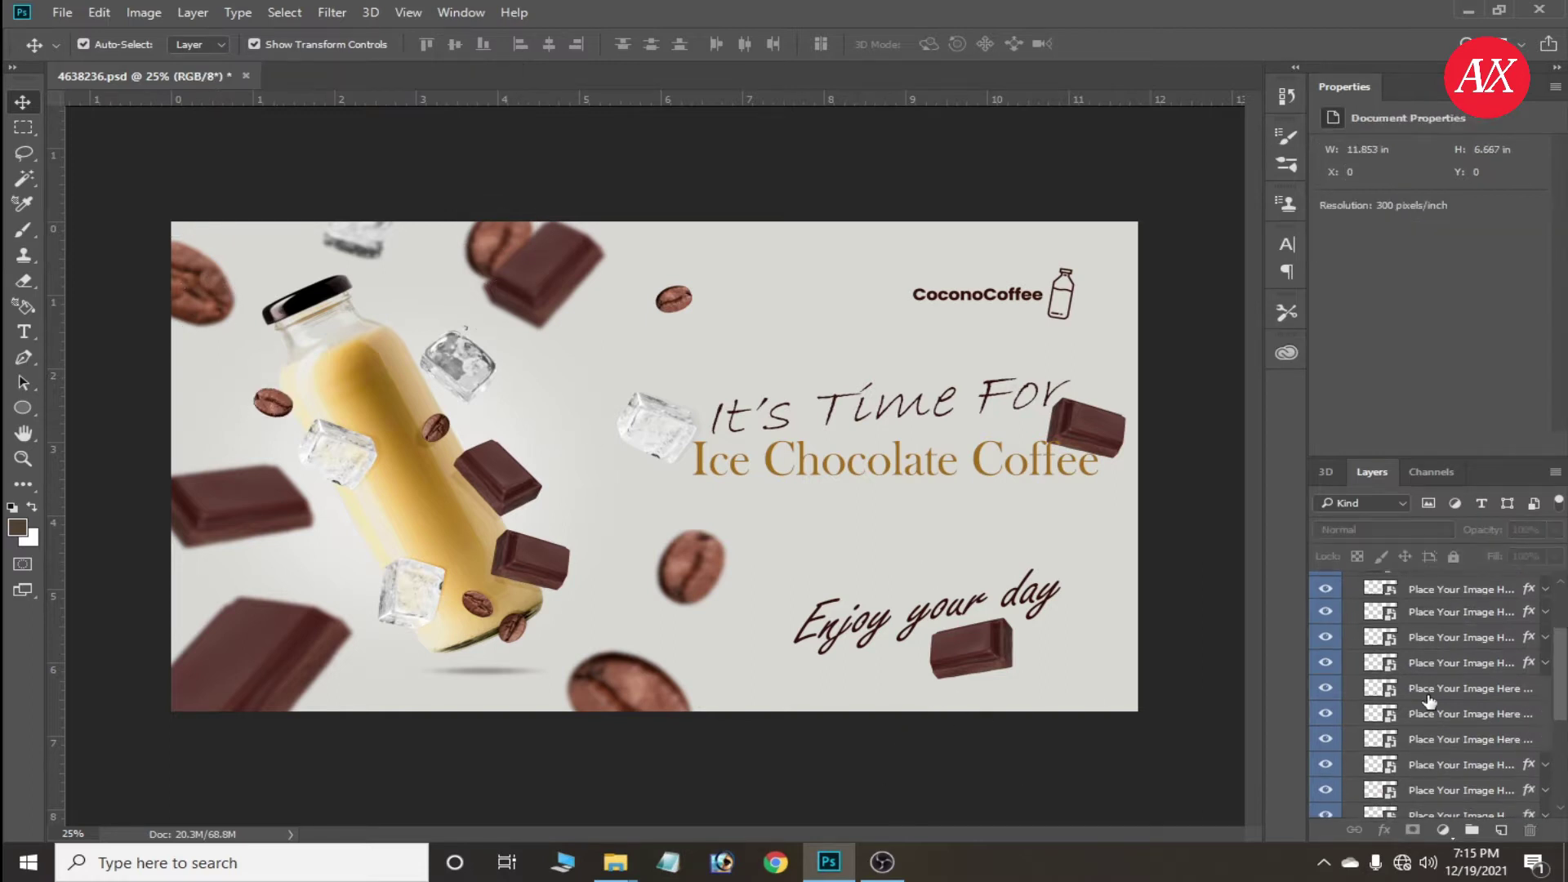
left_click(1349, 651)
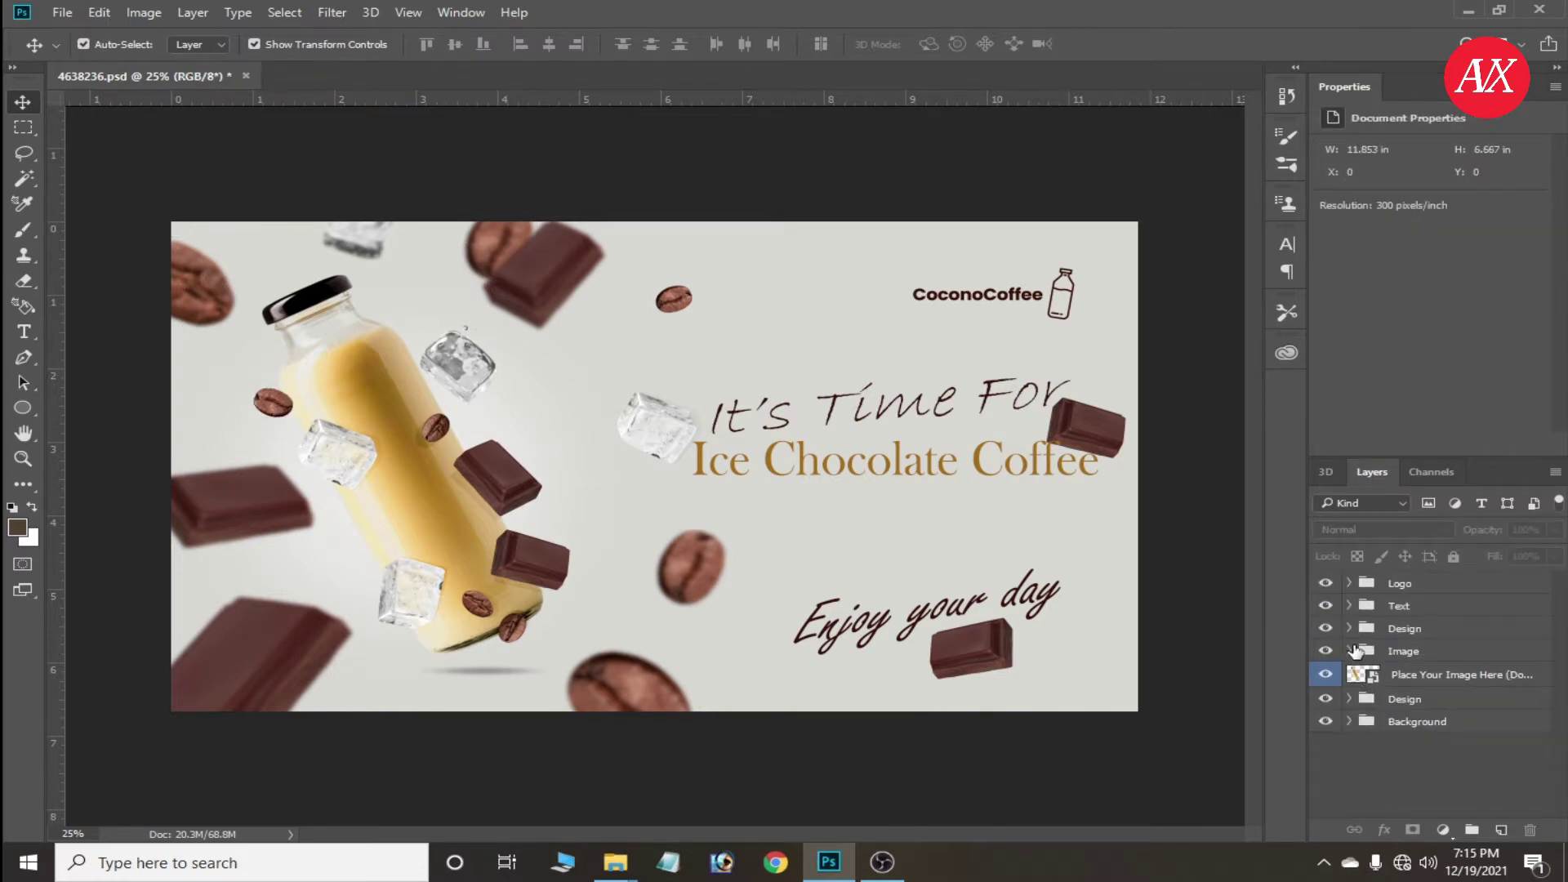
Review the Image group's contents by toggling its visibility and selecting a coffee bean and the ice cube beside the headline
left_click(1349, 650)
left_click(1350, 651)
left_click(1350, 651)
left_click(1349, 651)
left_click(1327, 651)
left_click(1326, 651)
left_click(1326, 651)
left_click(1326, 652)
left_click(712, 578)
left_click(672, 433)
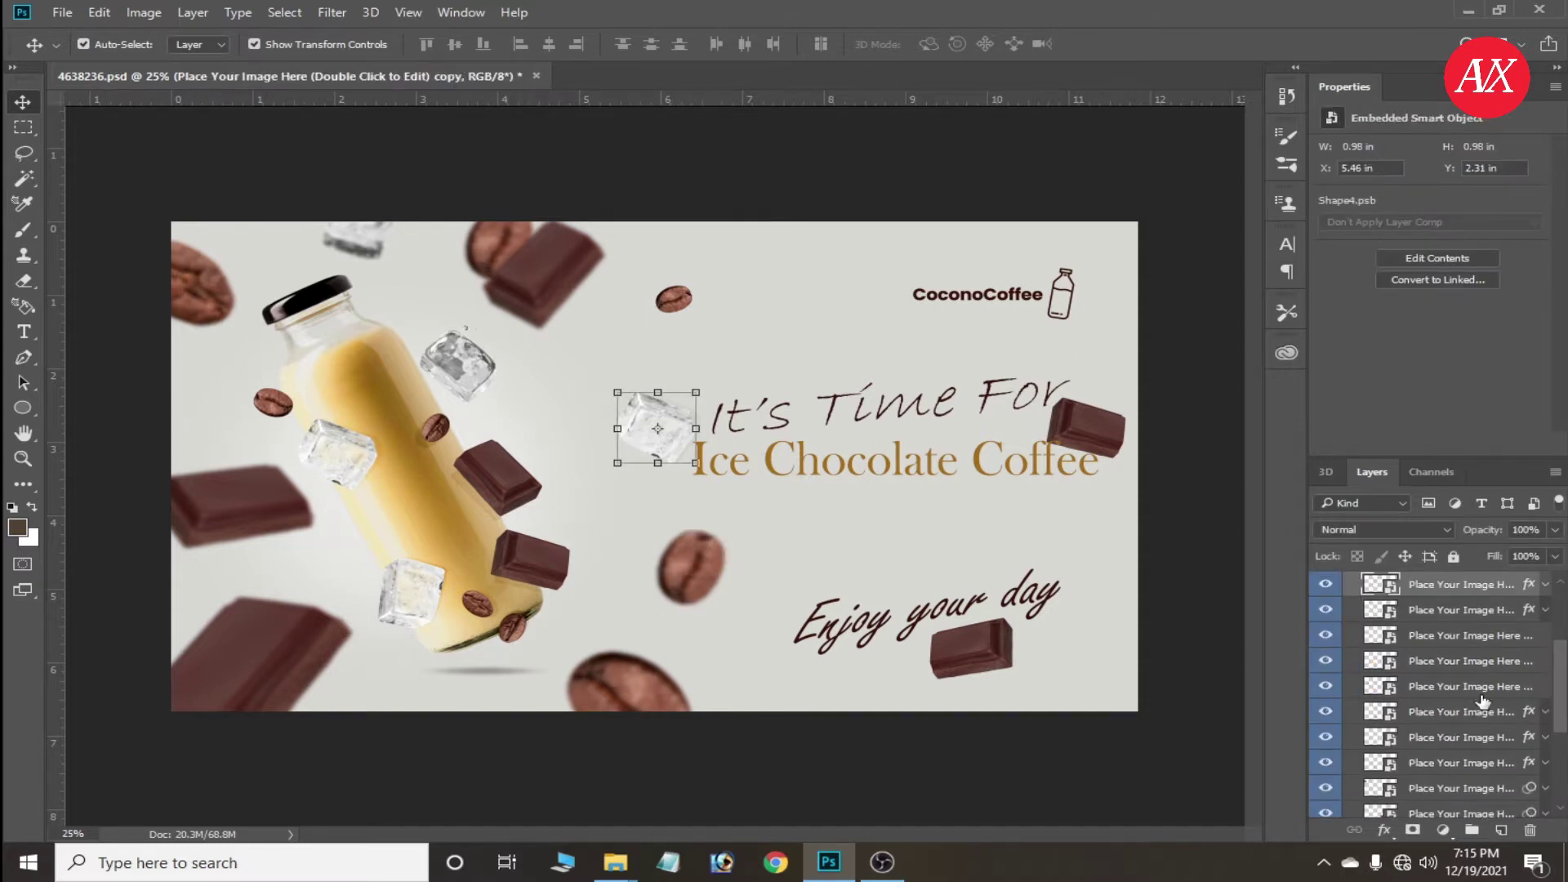
scroll(1519, 747, "up", 4)
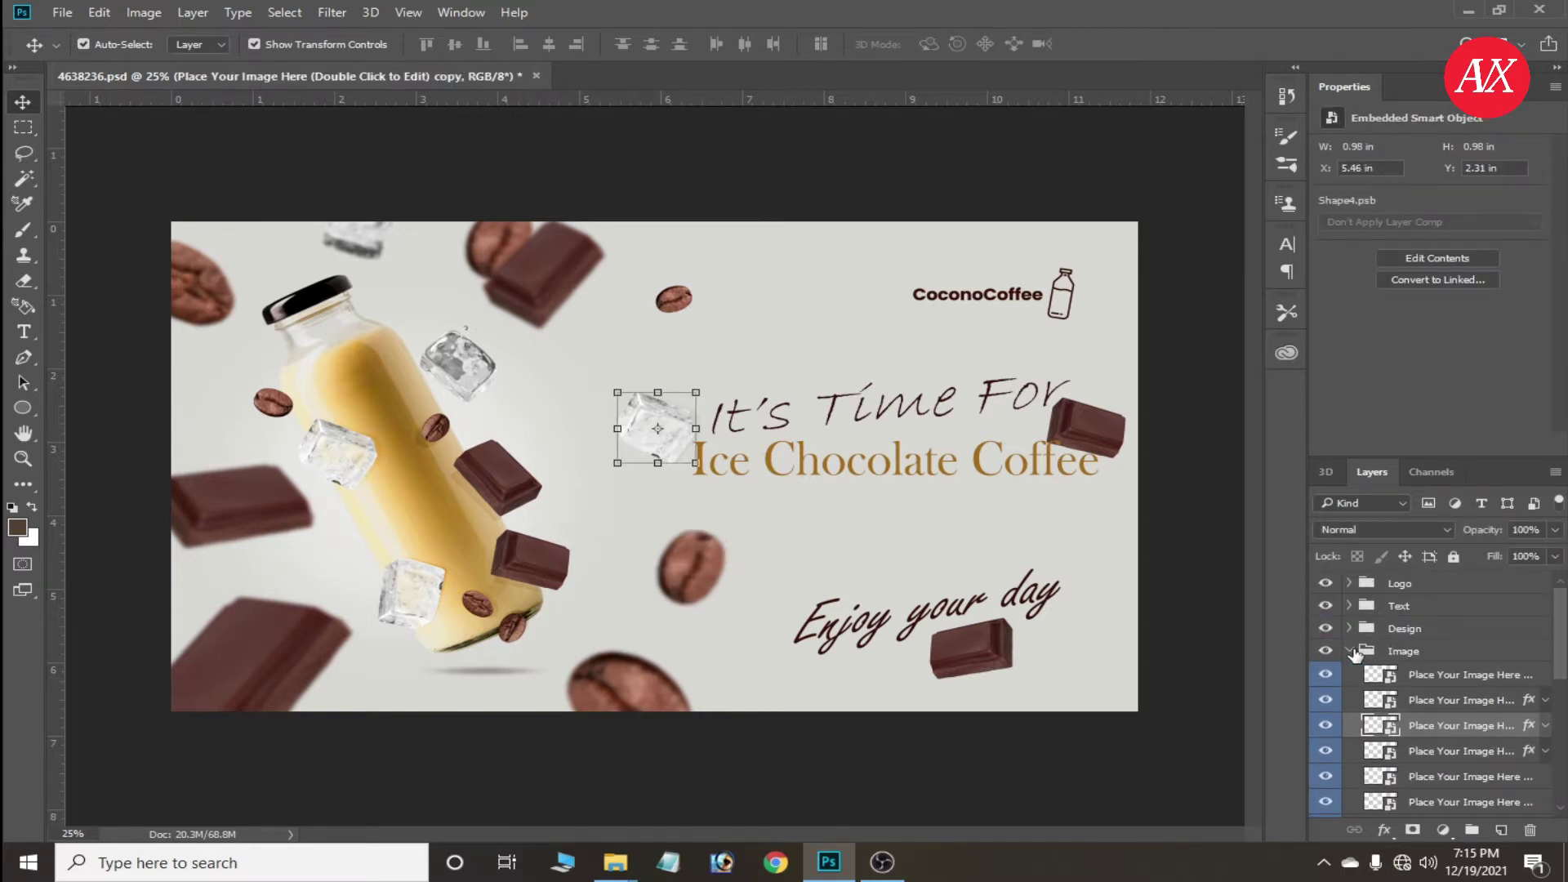
left_click(1349, 651)
Examine the chocolate piece layers in the upper Design group by toggling the group's visibility and selecting the piece beside the headline
left_click(1325, 629)
left_click(1324, 629)
left_click(1324, 629)
left_click(1325, 629)
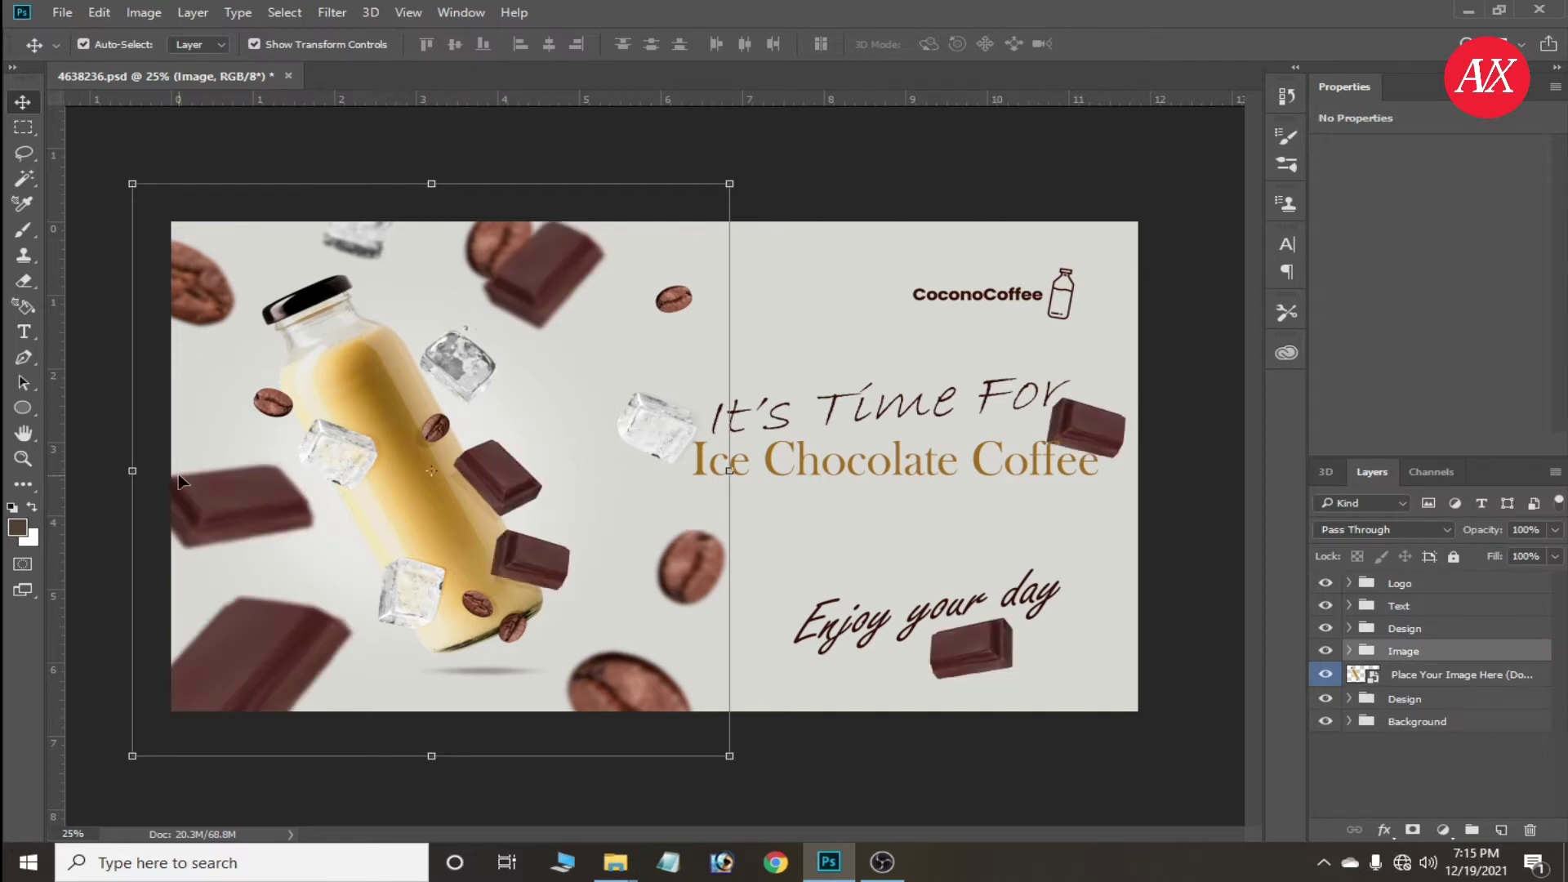
left_click(1093, 429)
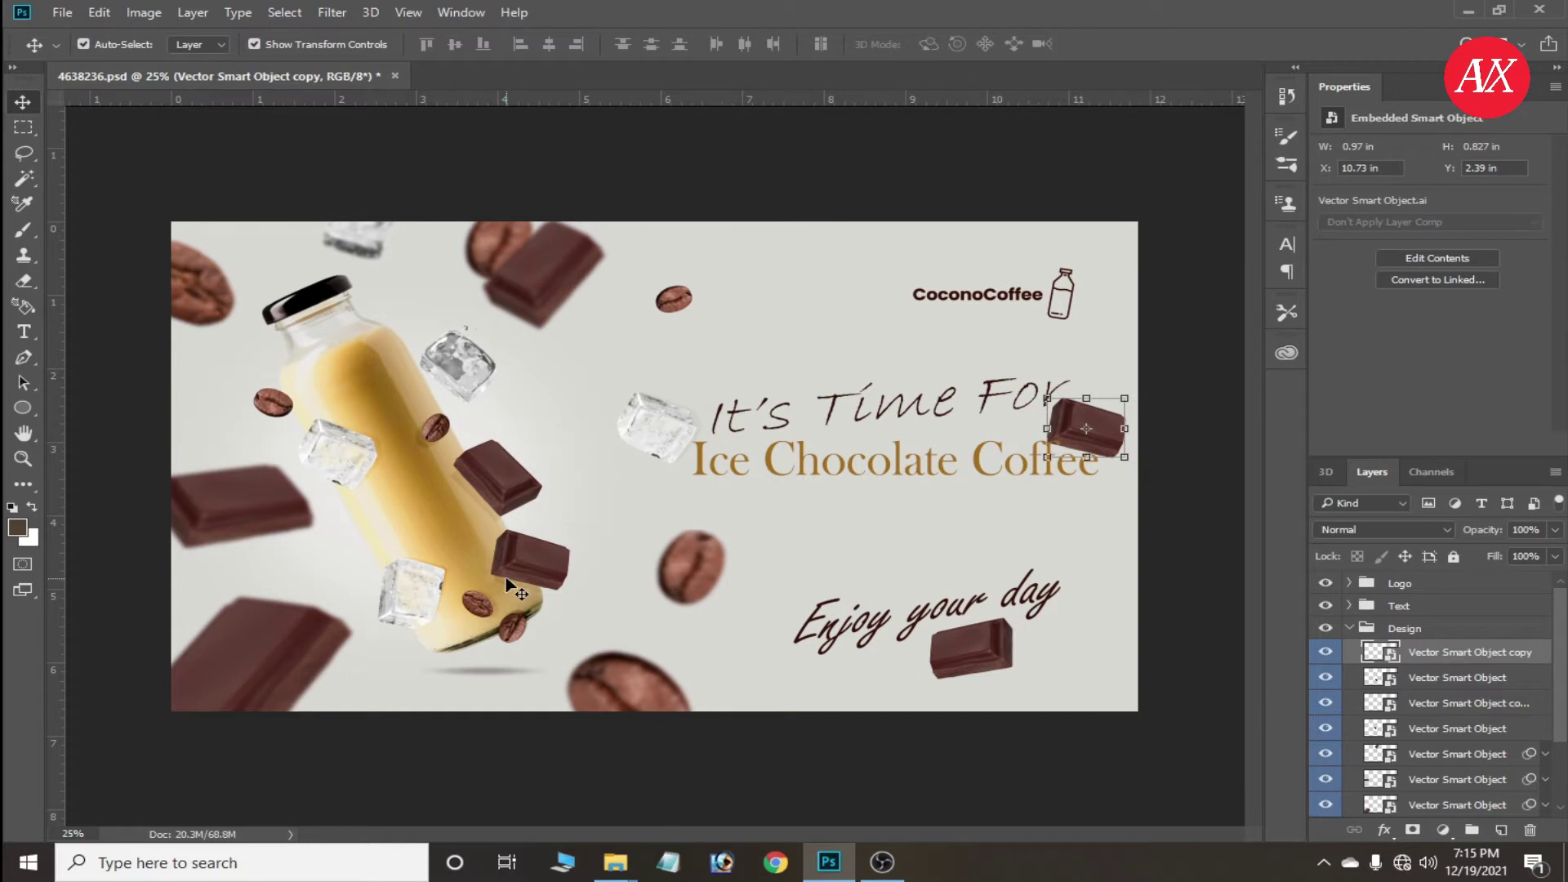
left_click(1350, 630)
left_click(1325, 629)
left_click(1326, 629)
left_click(1408, 760)
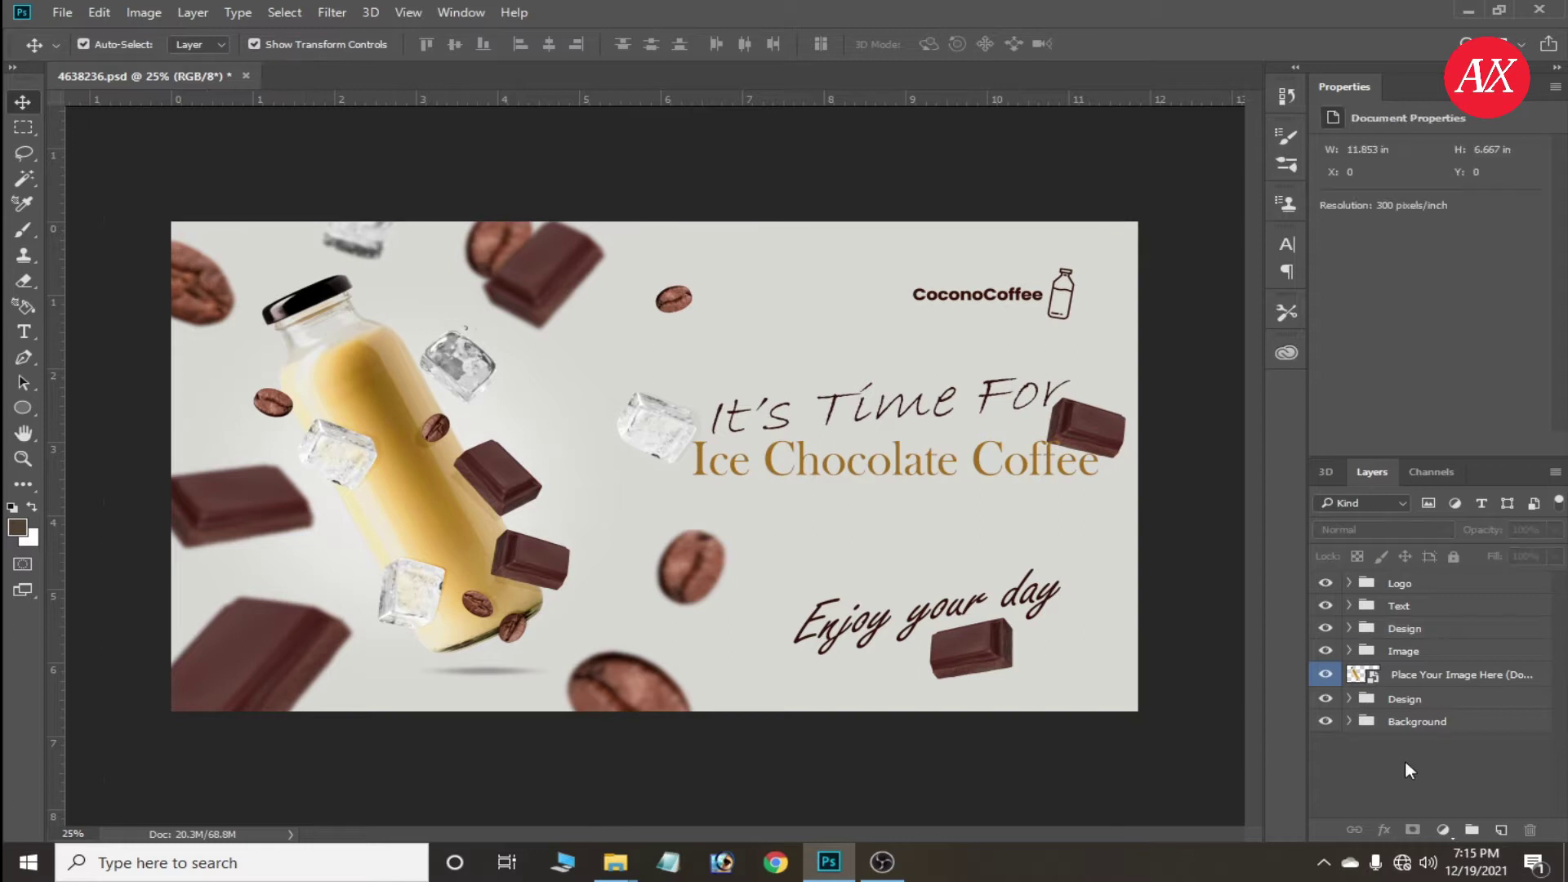
Check the Background group and the bottle layer by toggling their visibility
left_click(1325, 721)
left_click(1326, 721)
left_click(1326, 721)
left_click(1325, 722)
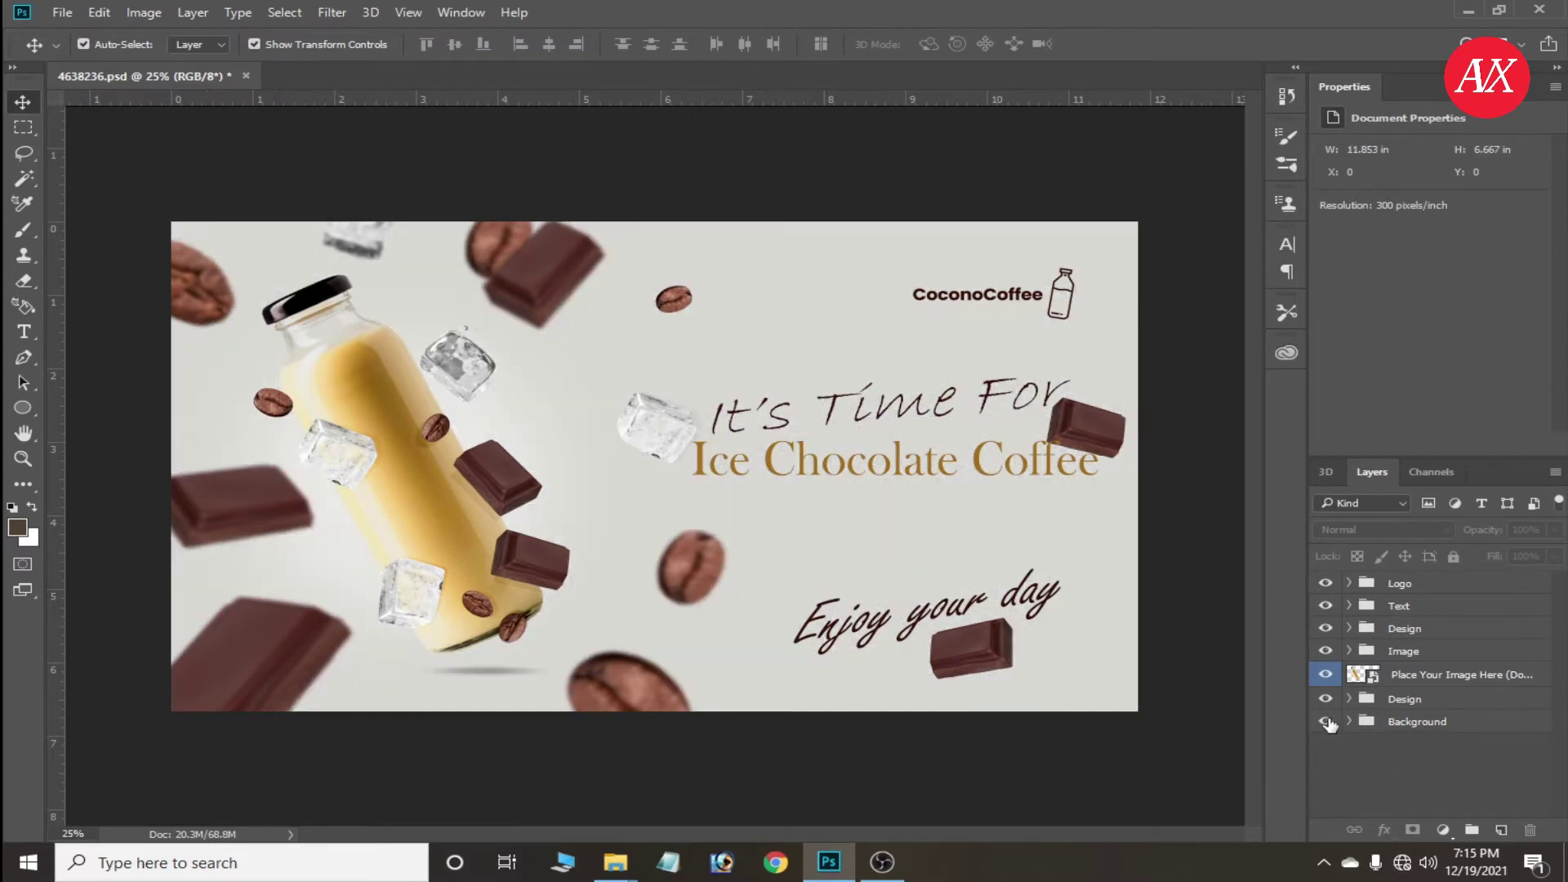
left_click(348, 393)
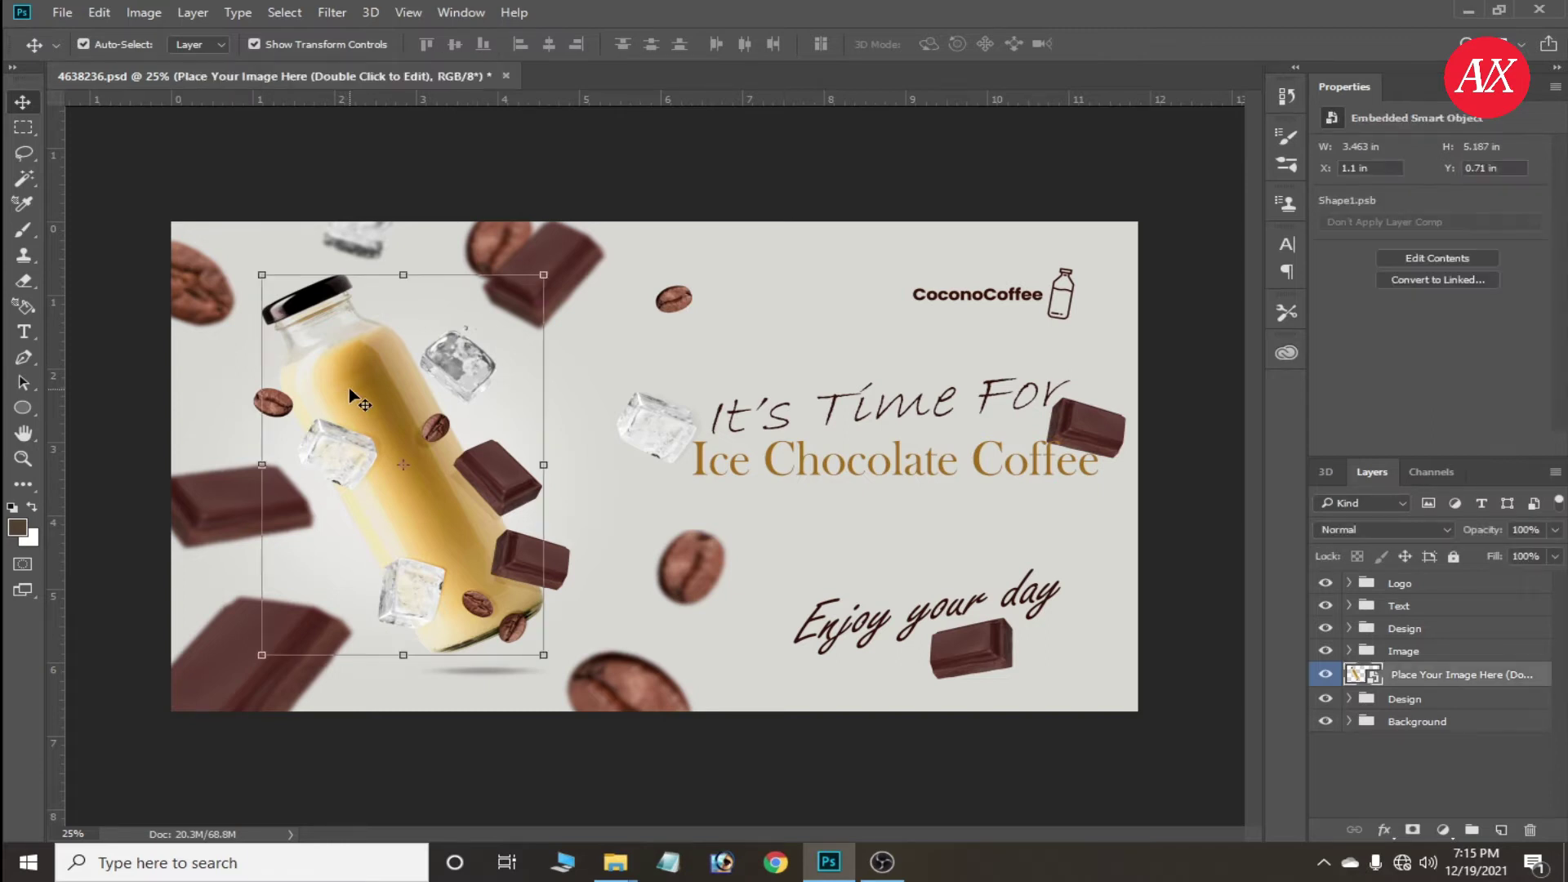
left_click(1324, 674)
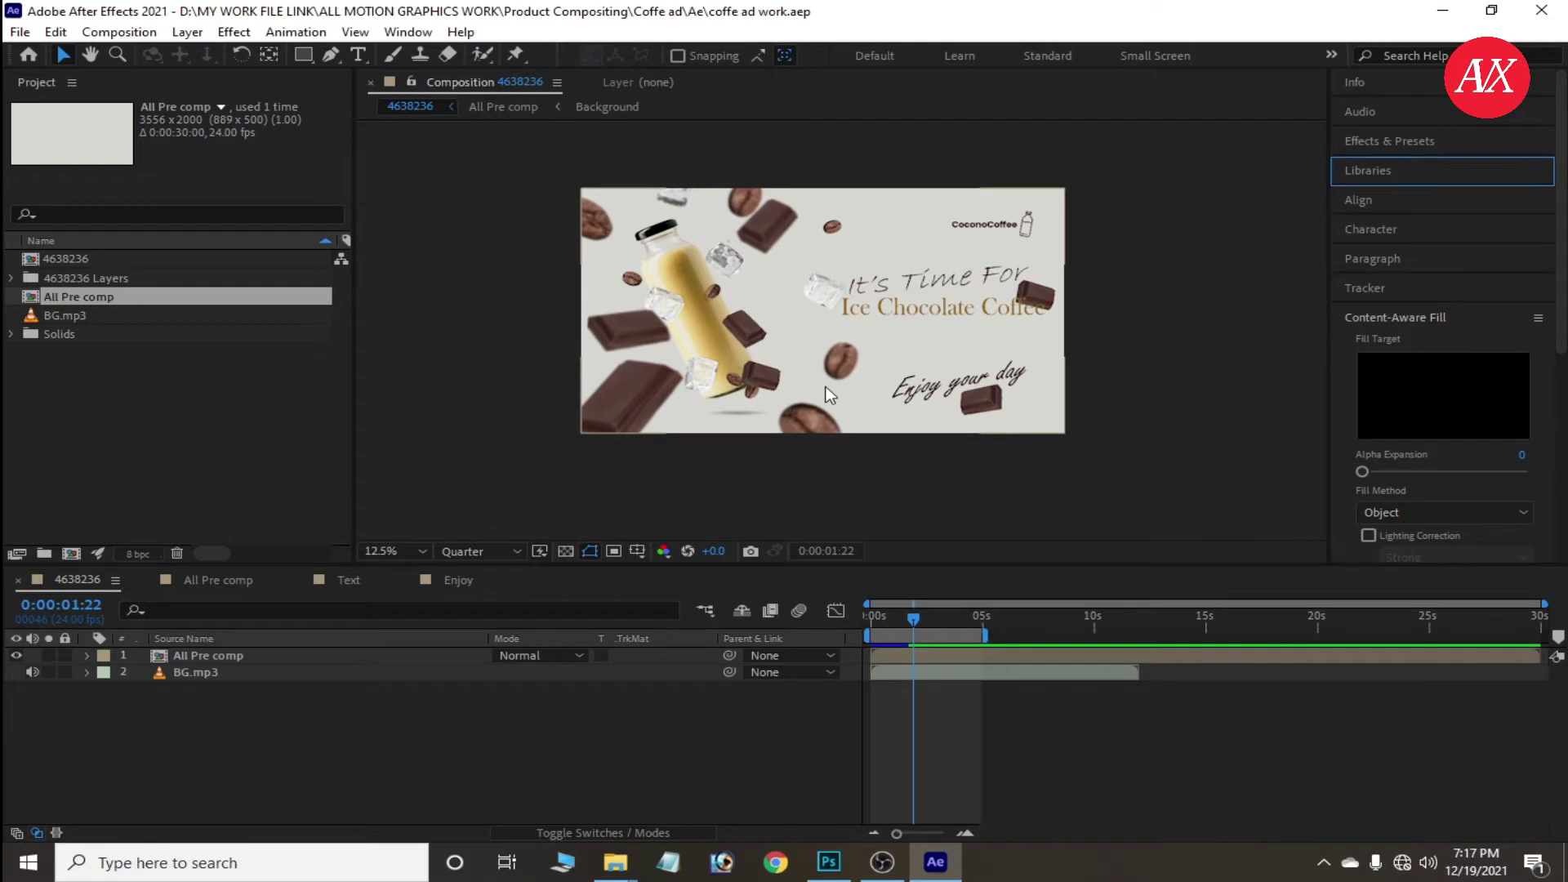
Preview the finished coffee ad animation from its first frame and scrub through the timeline to about 5 seconds
left_click(833, 482)
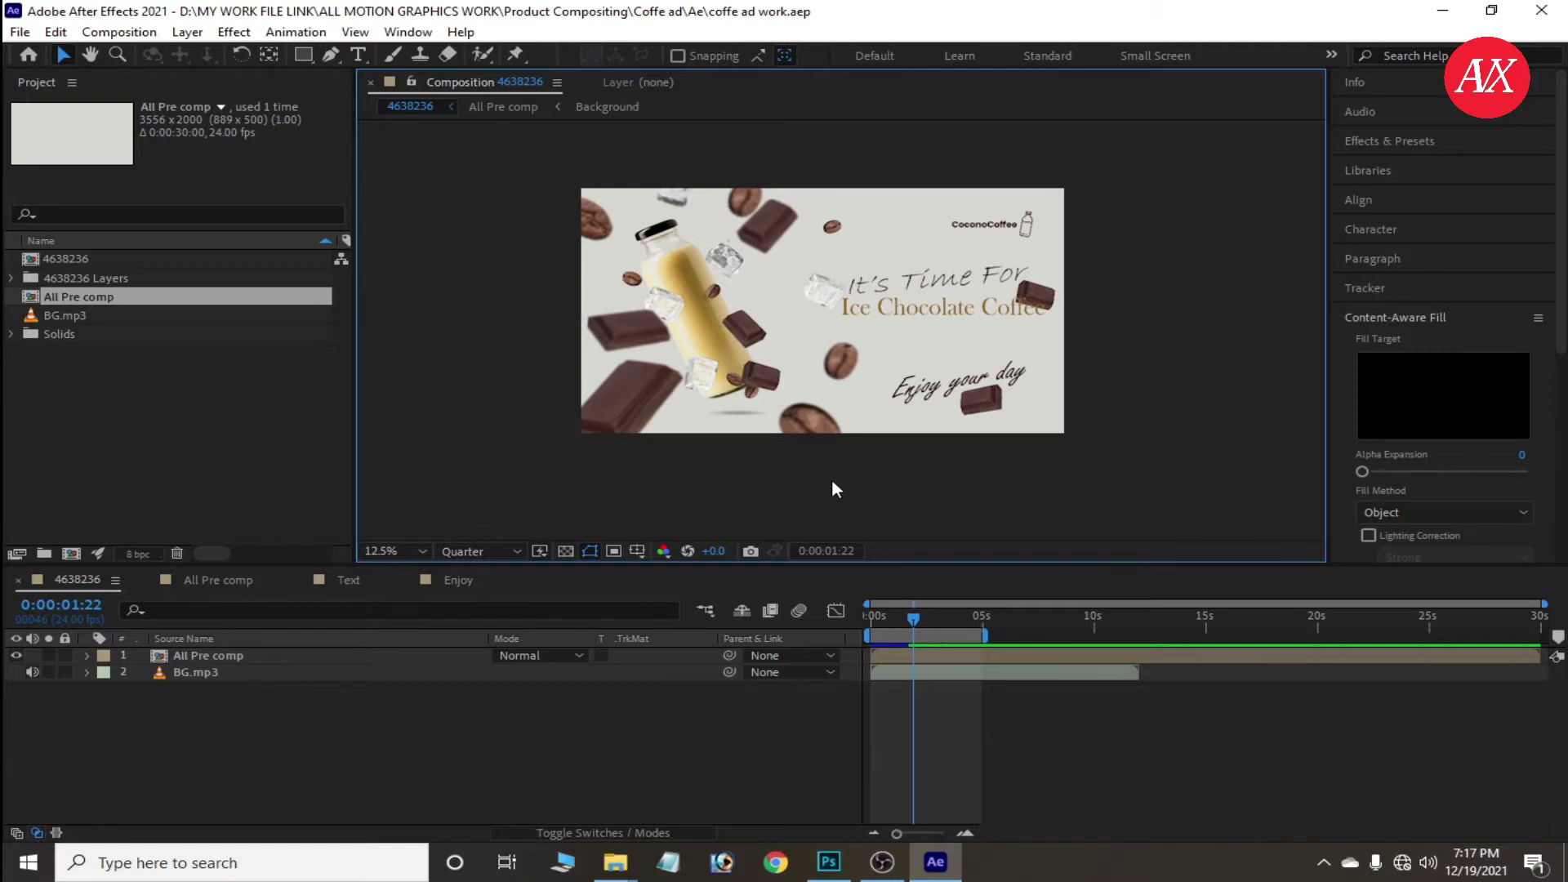
mouse_move(914, 620)
left_mouse_down()
mouse_move(864, 621)
mouse_move(909, 630)
left_mouse_up()
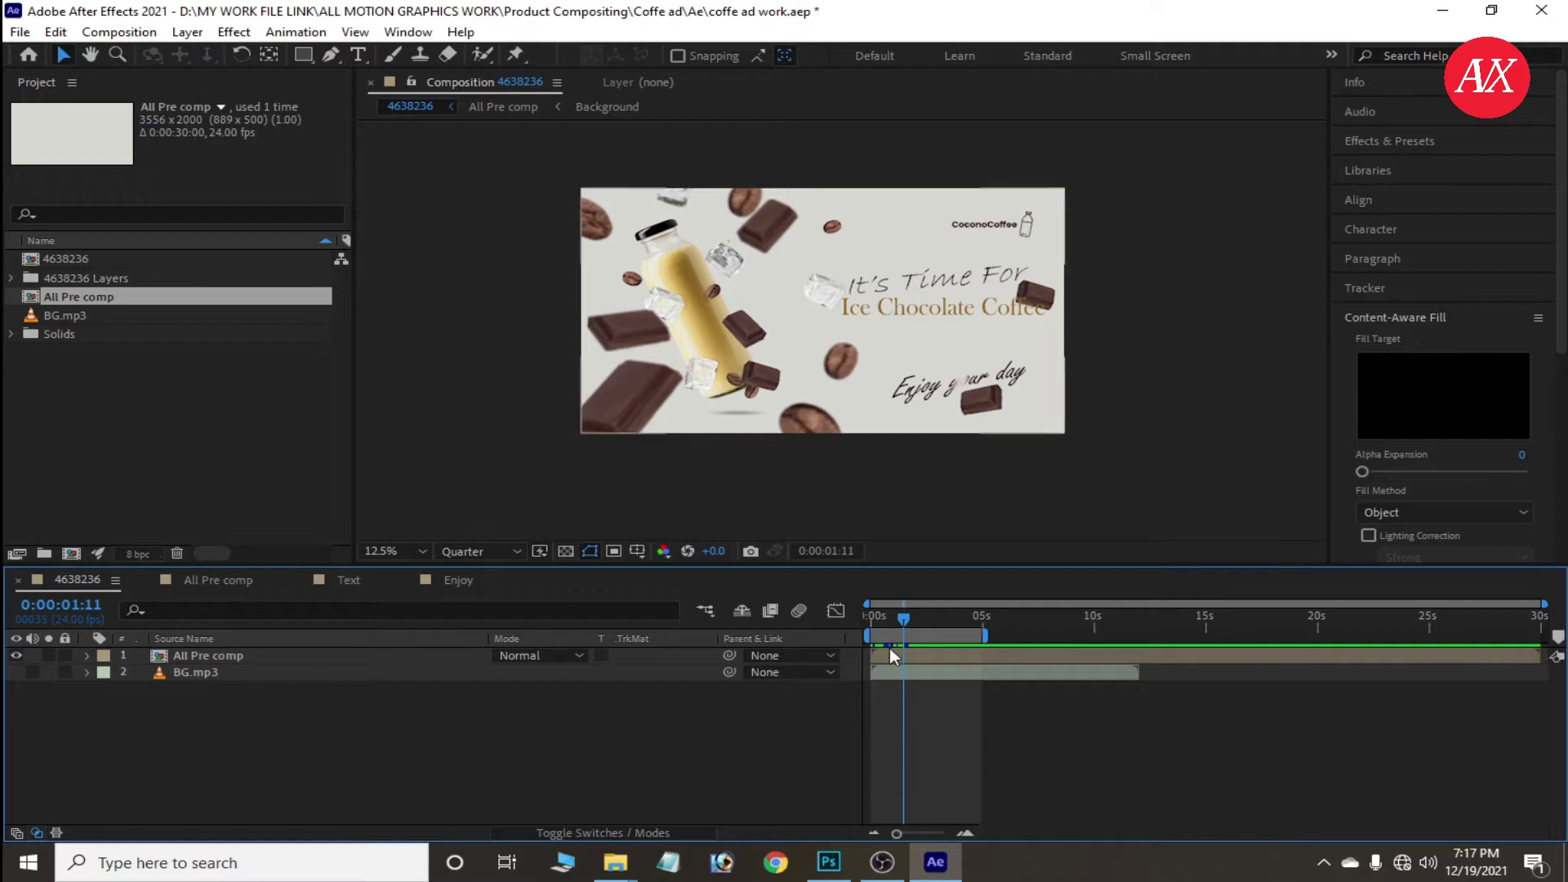
left_click_drag(904, 618, 827, 625)
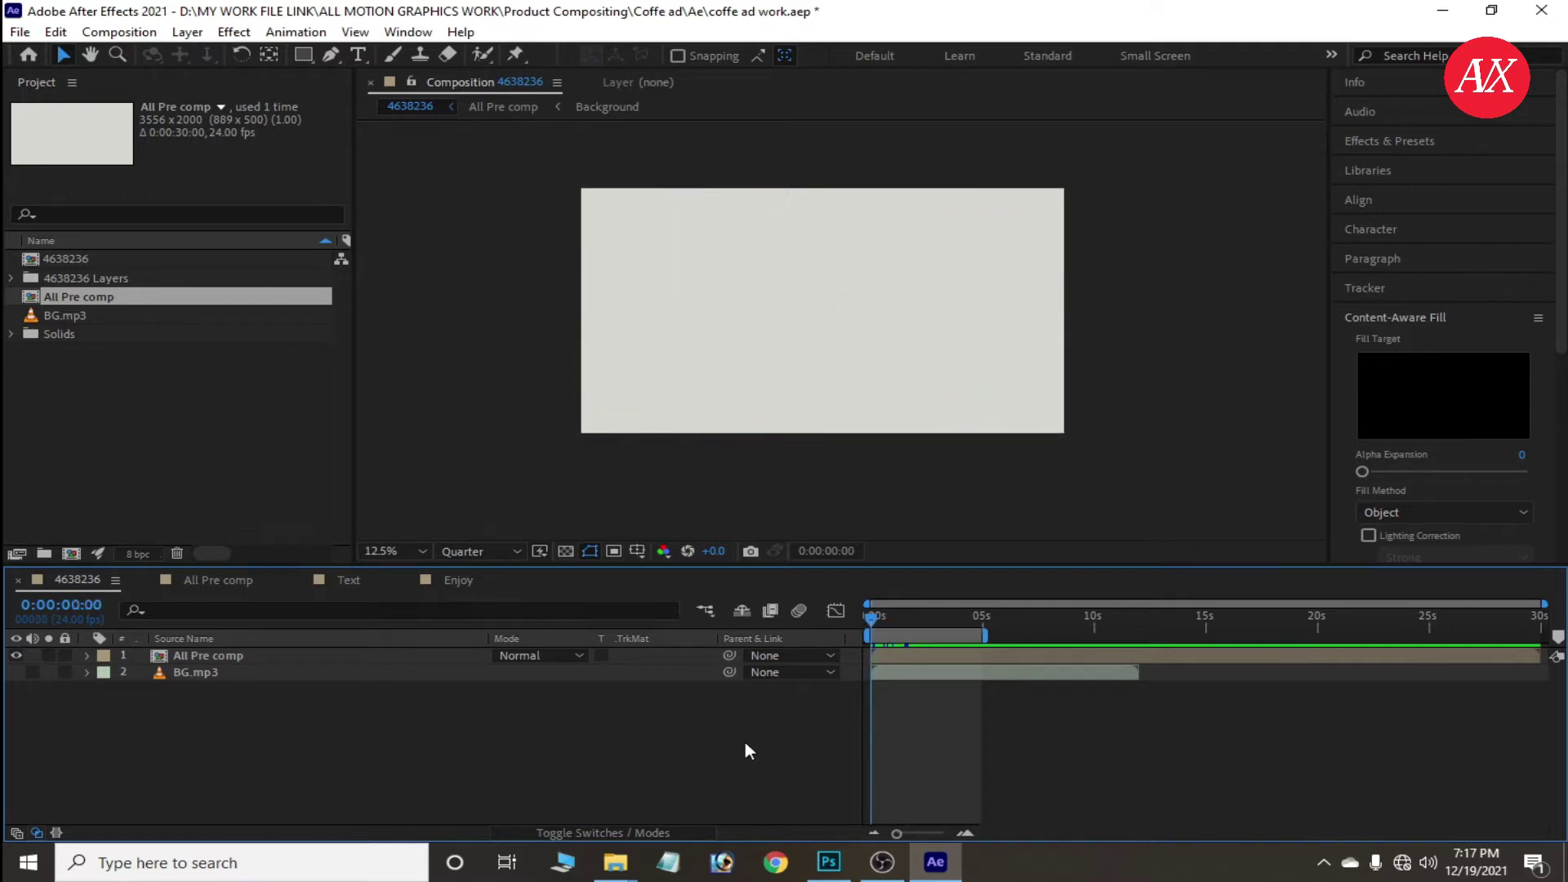
key("space")
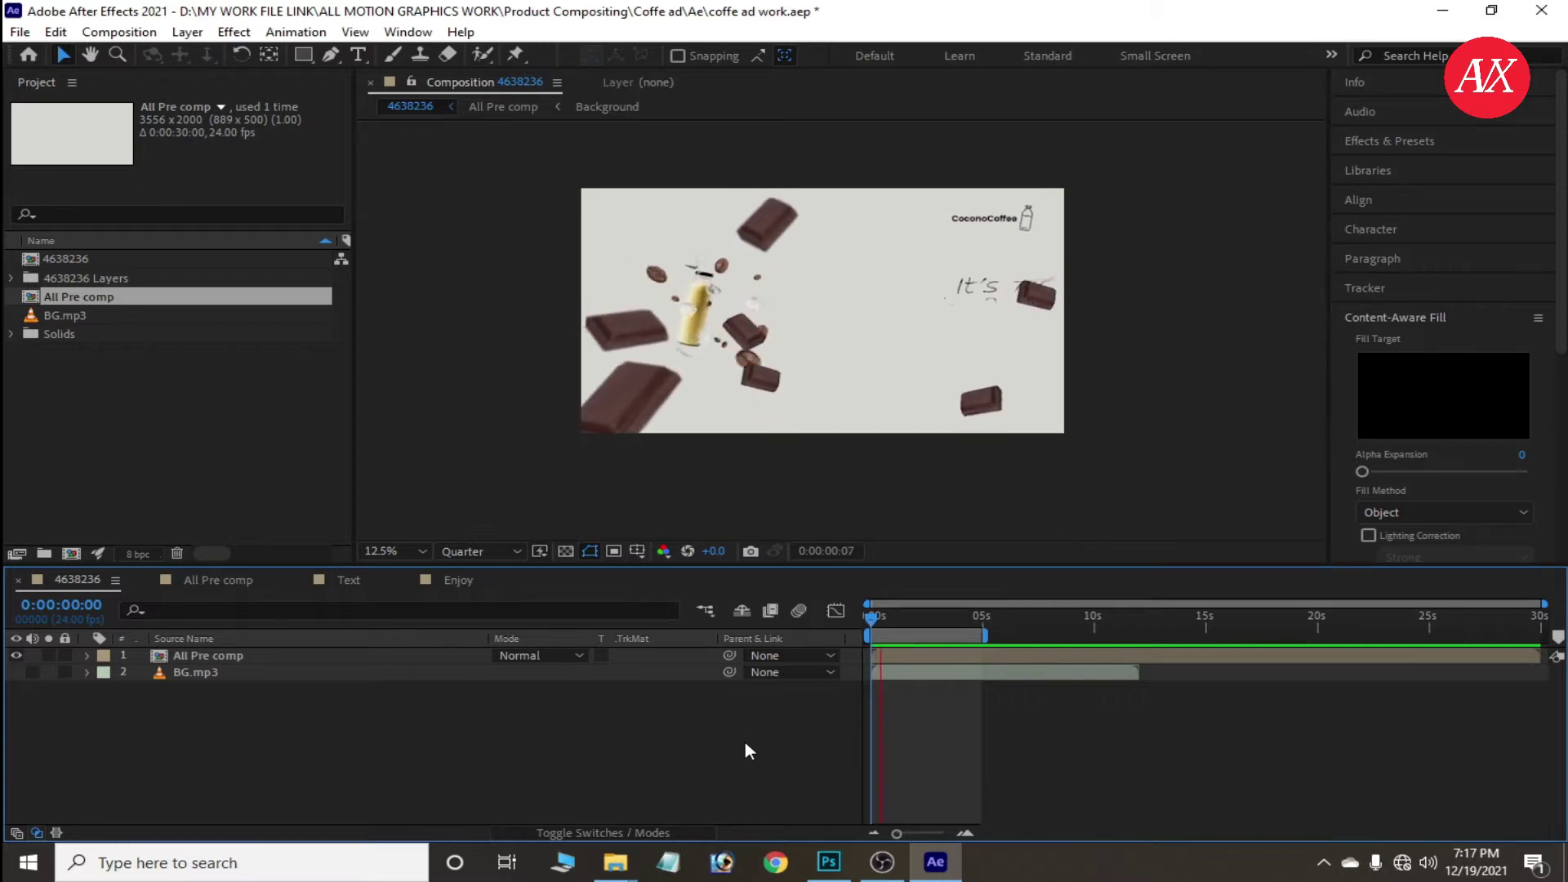
key("space")
mouse_move(902, 626)
left_mouse_down()
mouse_move(922, 624)
mouse_move(890, 637)
mouse_move(902, 627)
left_mouse_up()
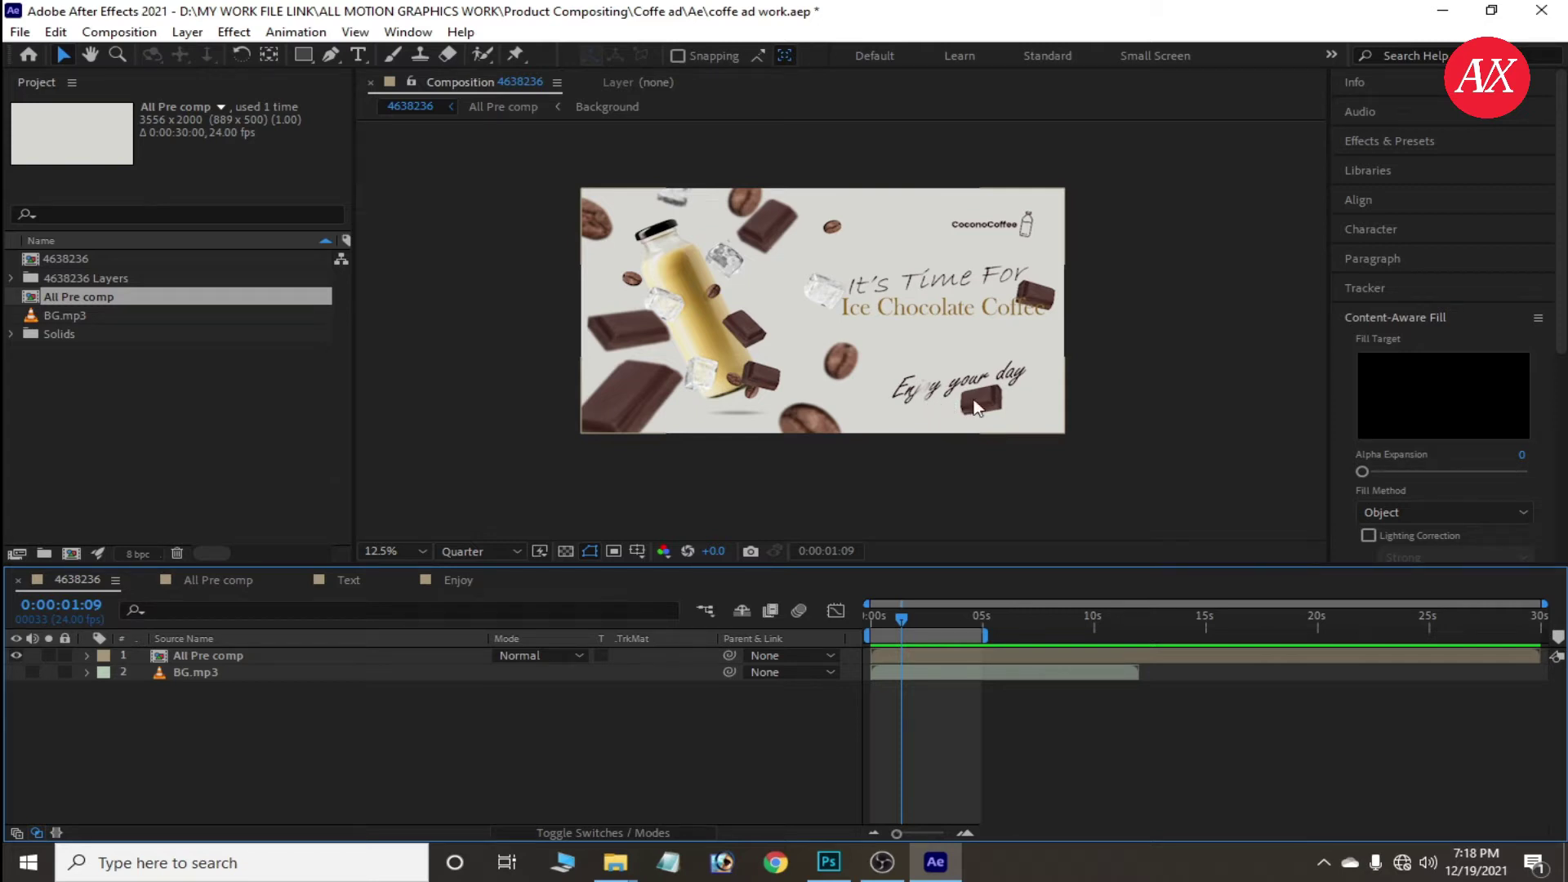
mouse_move(903, 622)
left_mouse_down()
mouse_move(878, 606)
mouse_move(905, 605)
mouse_move(874, 606)
mouse_move(915, 605)
left_mouse_up()
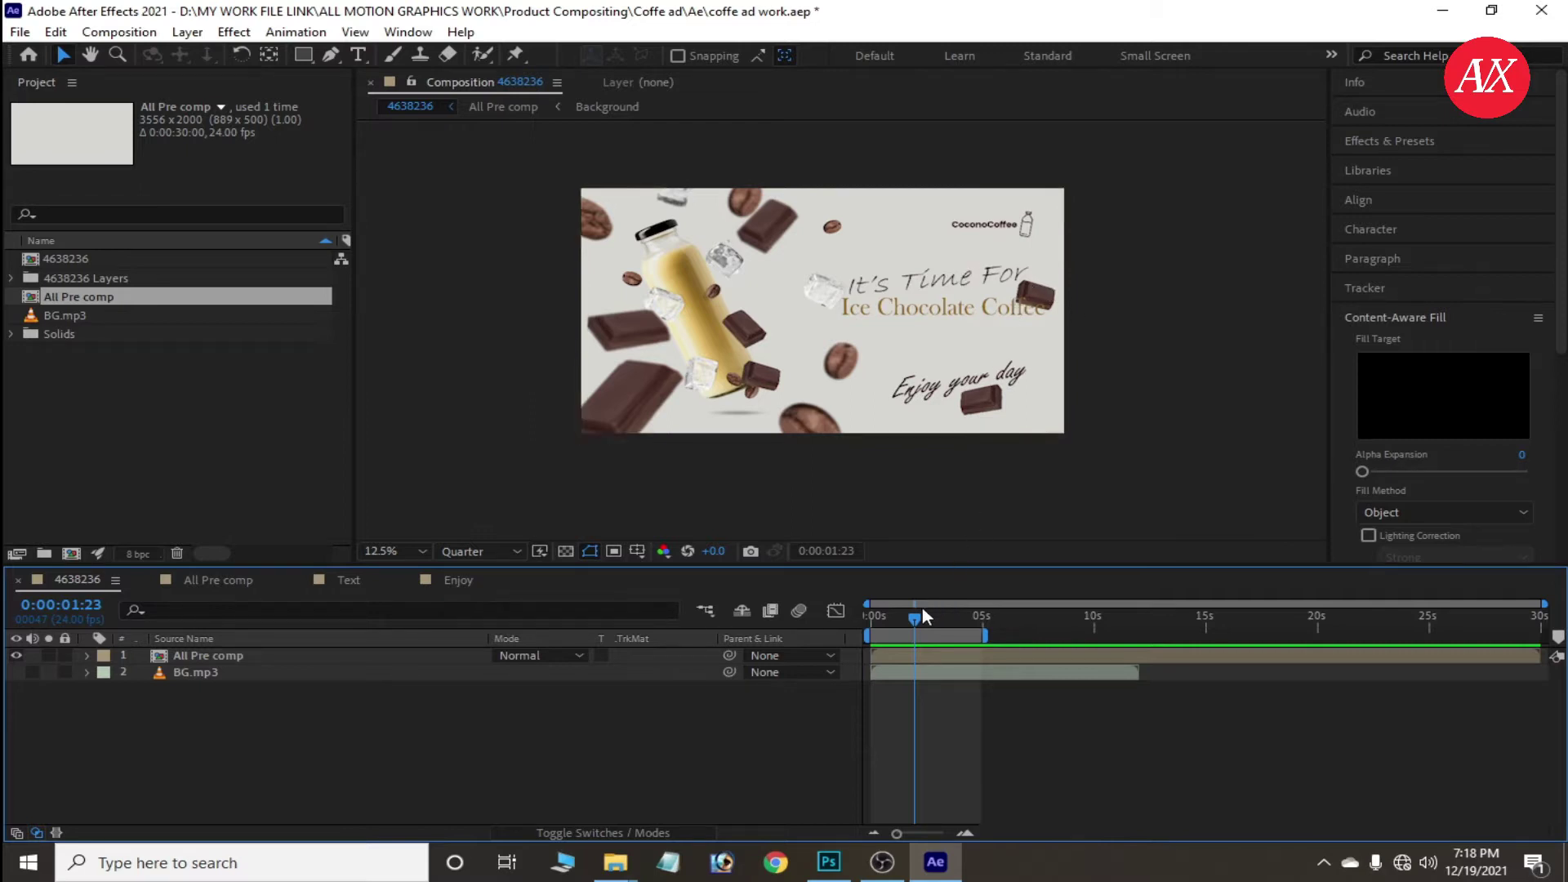
left_click_drag(919, 619, 991, 599)
Start a new project, saving the changes to coffe ad work.aep
left_click(19, 33)
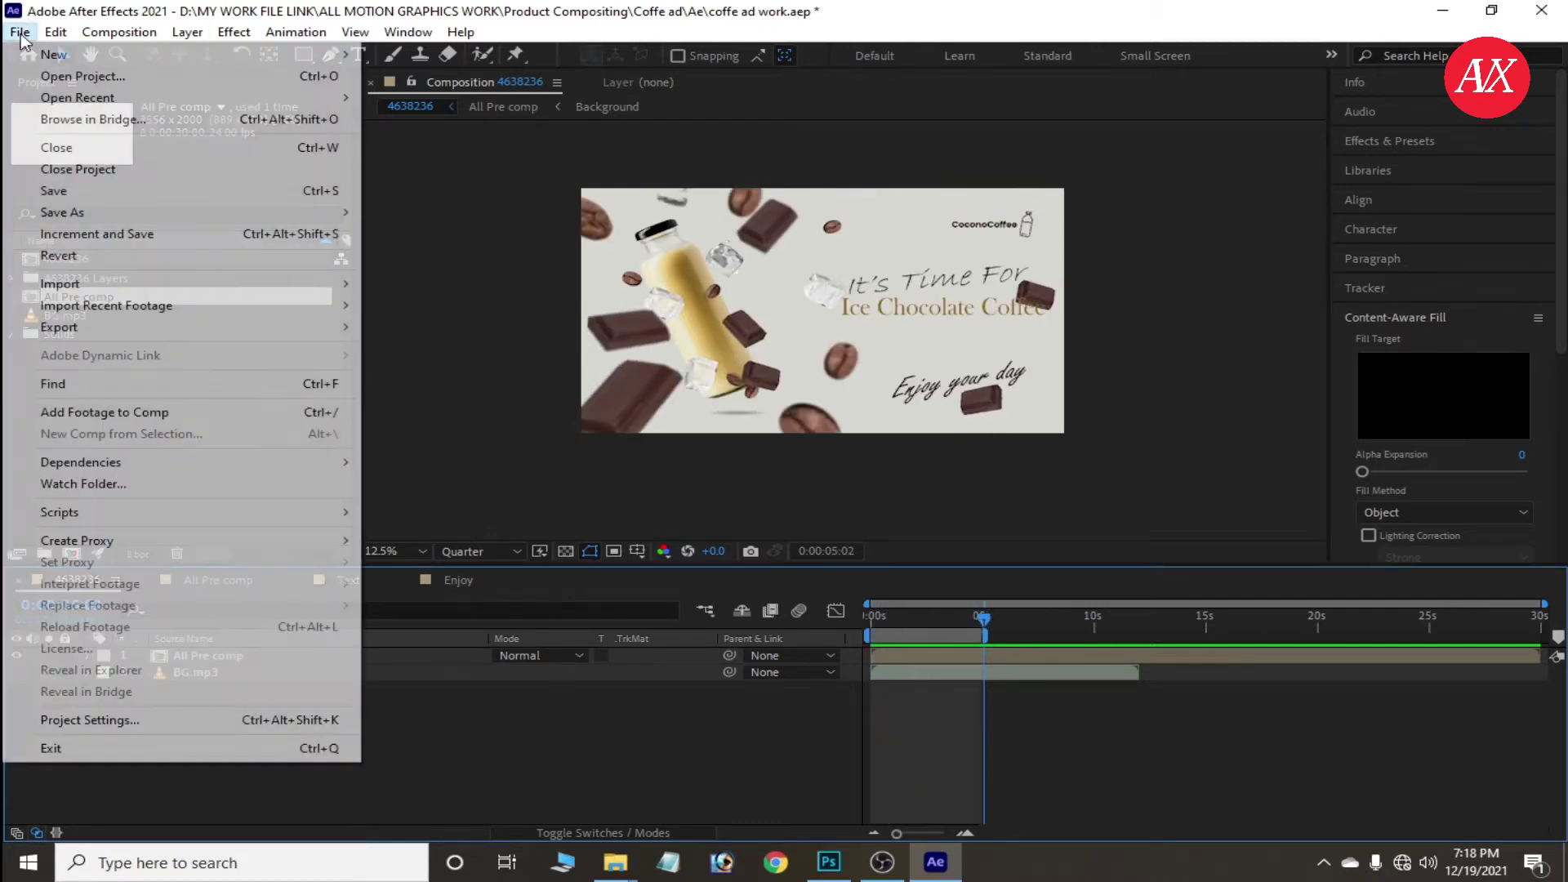
mouse_move(164, 53)
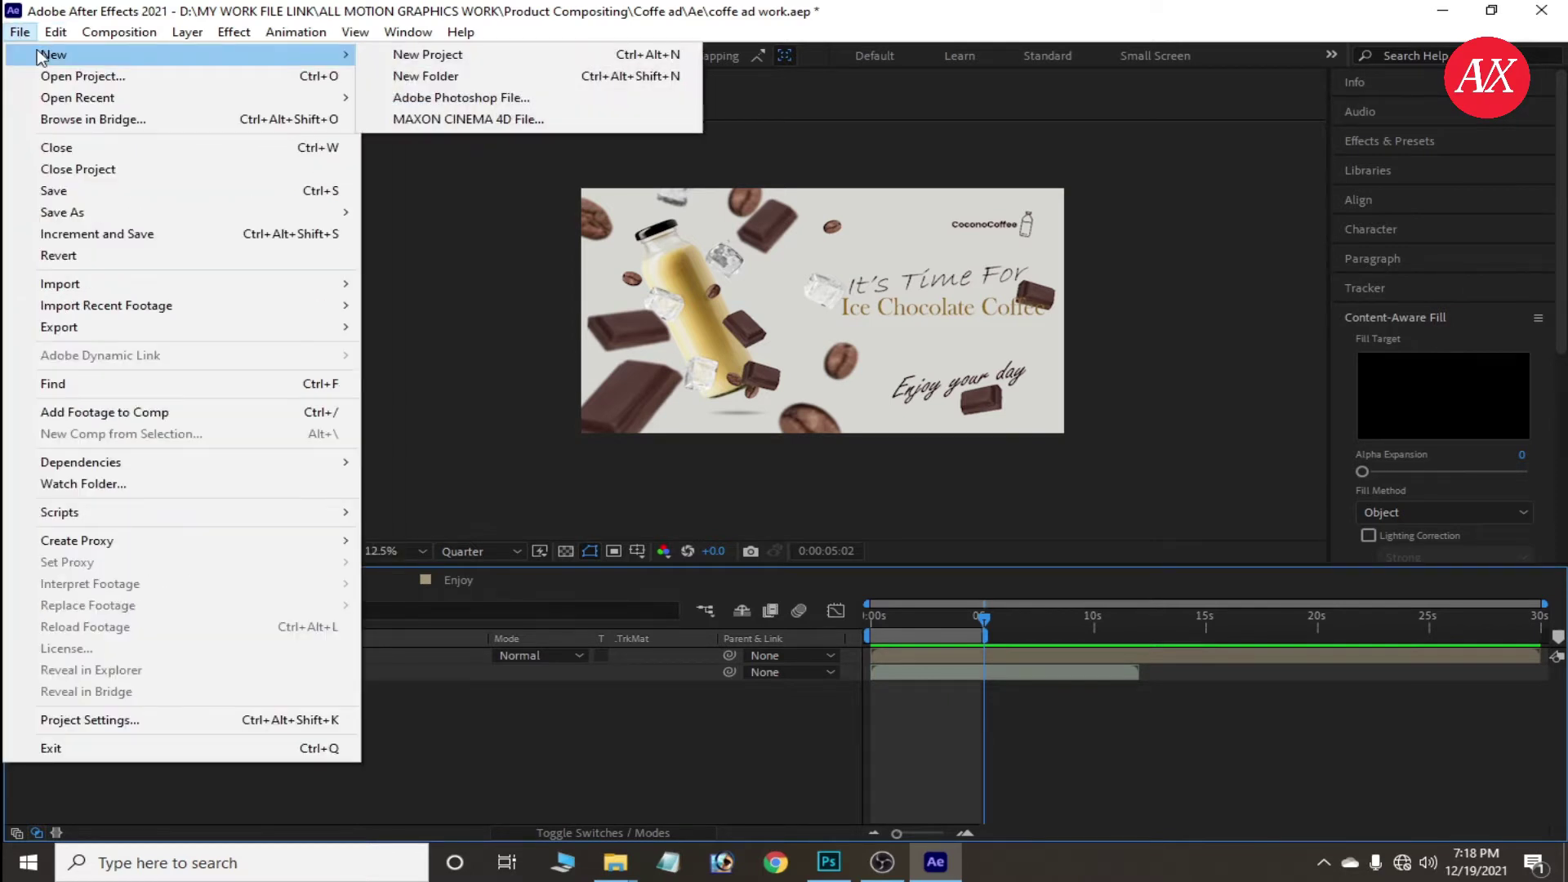
left_click(566, 54)
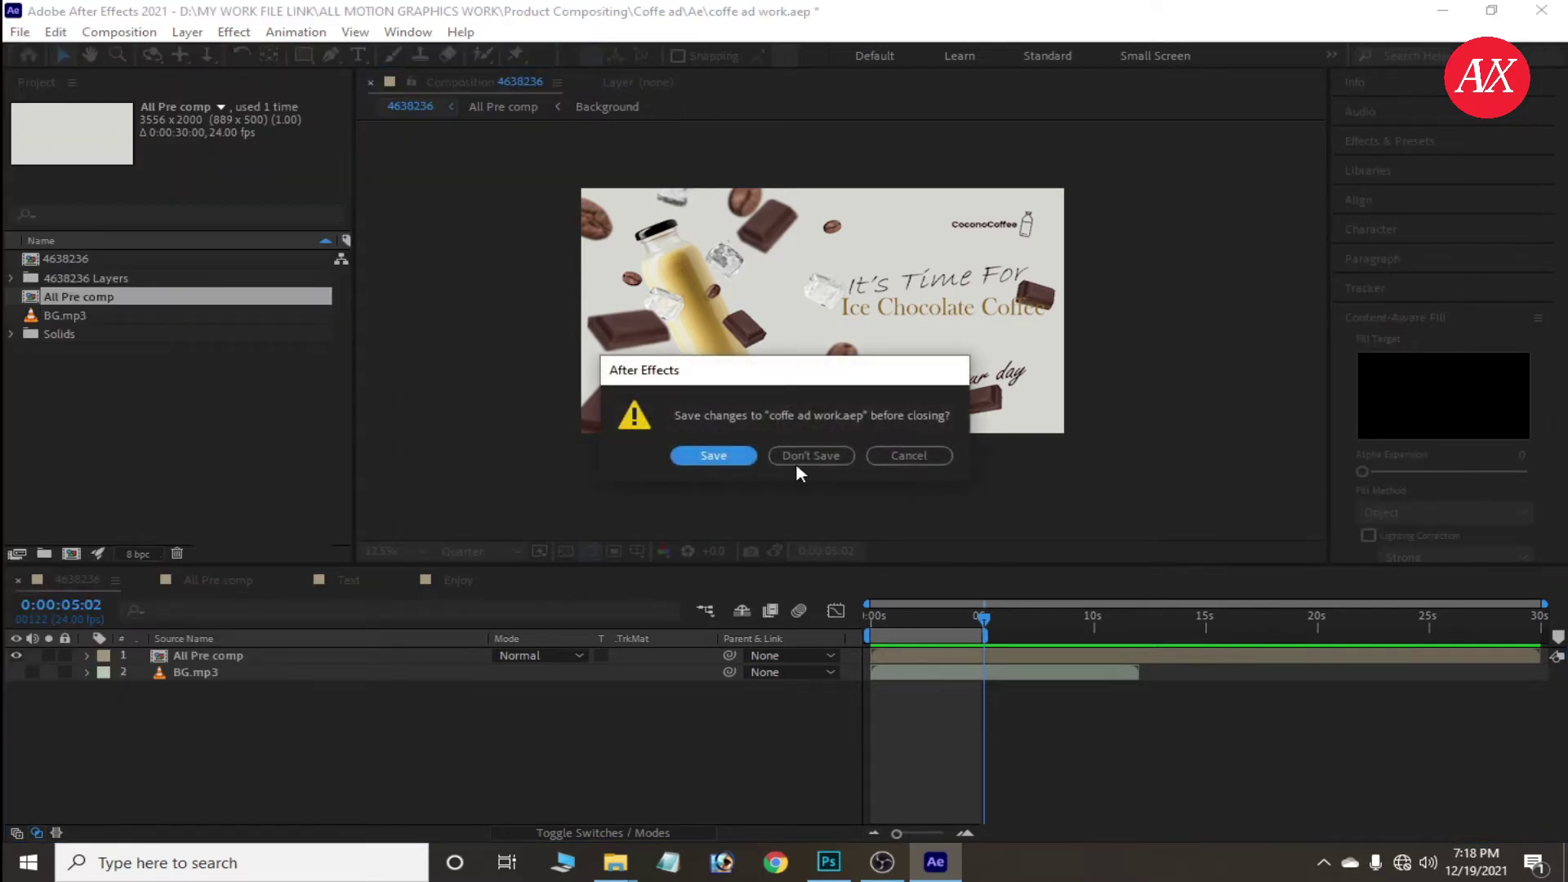
left_click(738, 455)
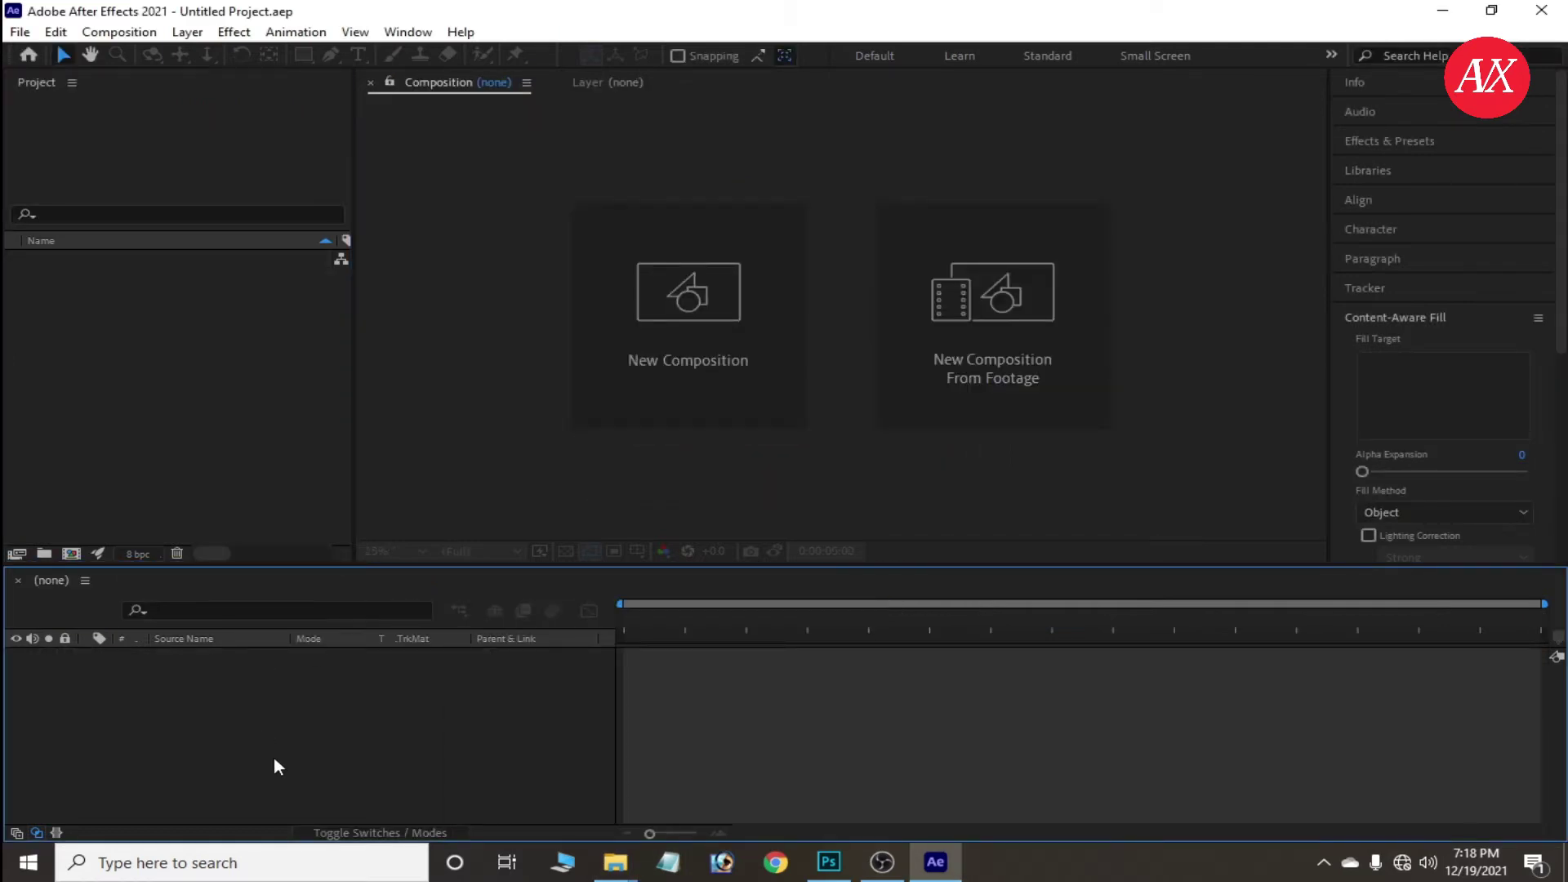
Import 4638236.psd from the Coffe ad folder as Composition - Retain Layer Sizes with Editable Layer Styles
mouse_move(615, 861)
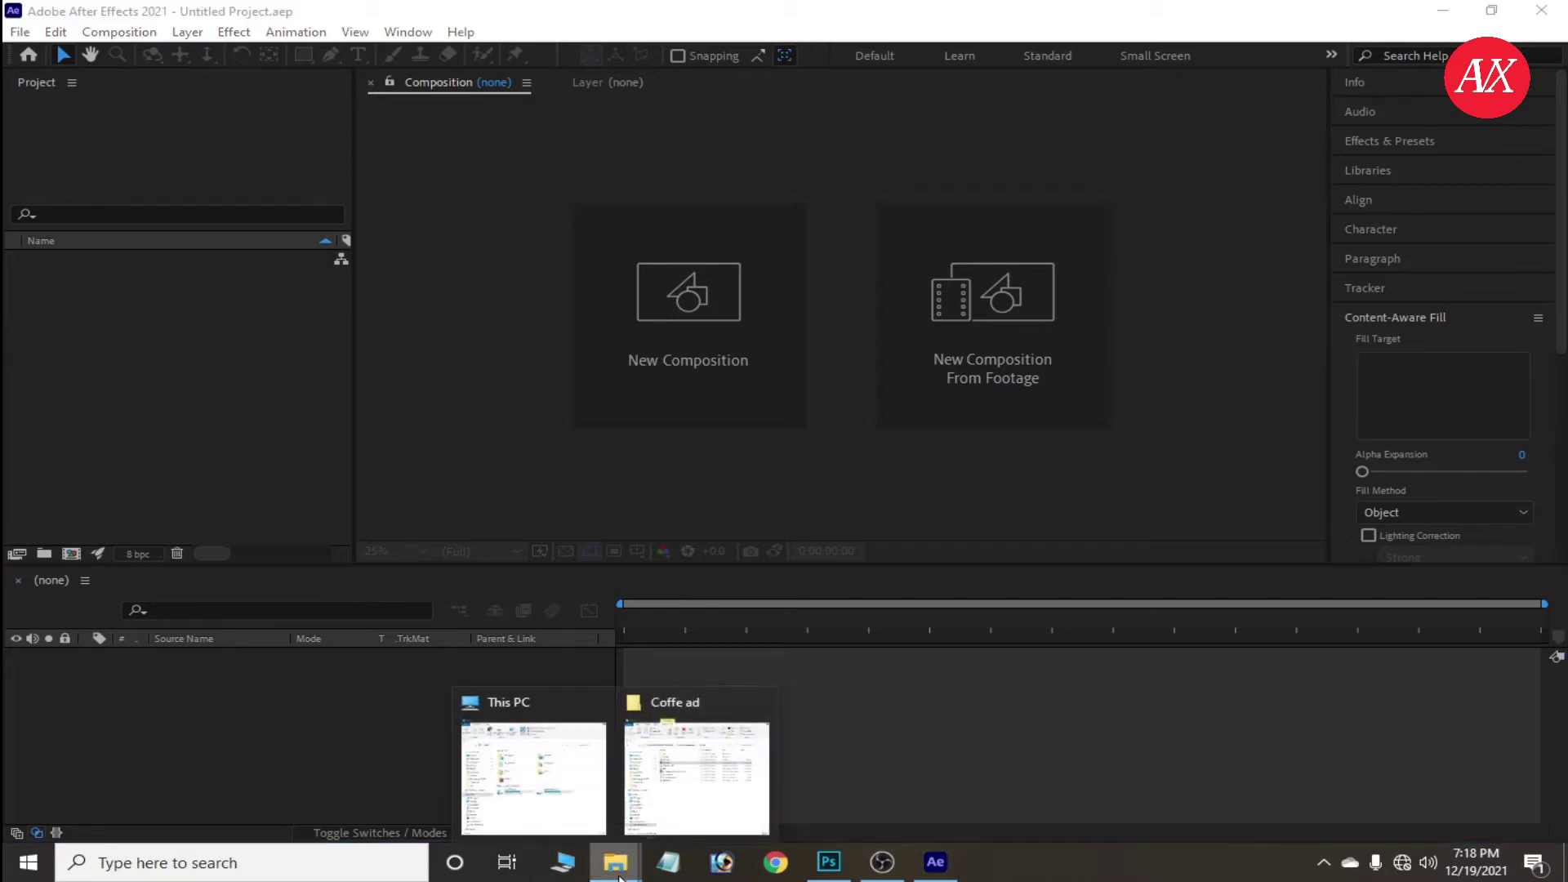
left_click(695, 760)
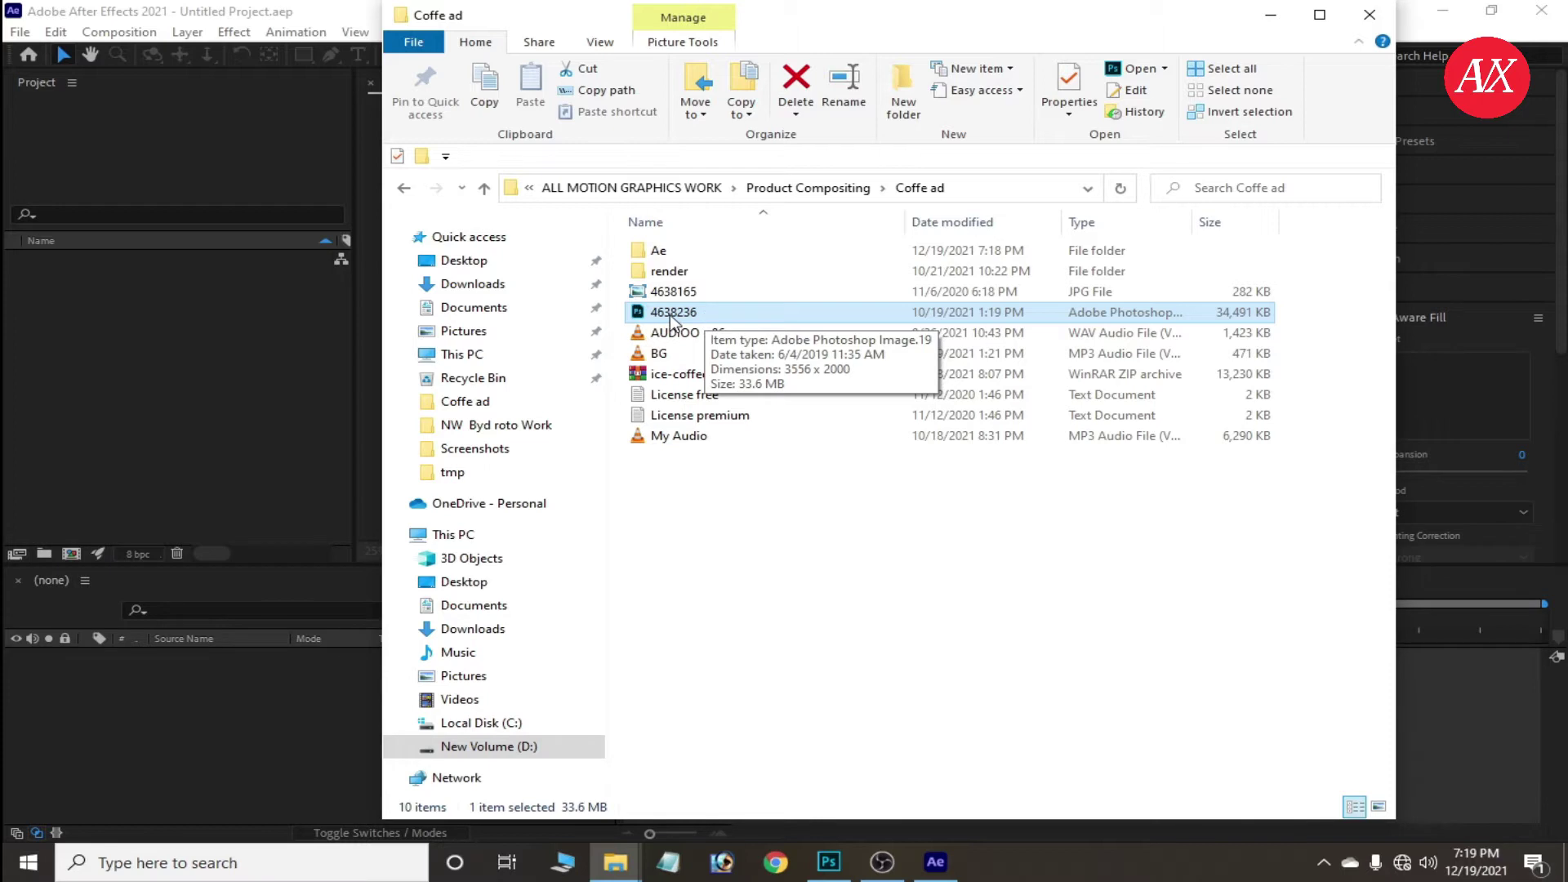
left_click_drag(670, 317, 114, 414)
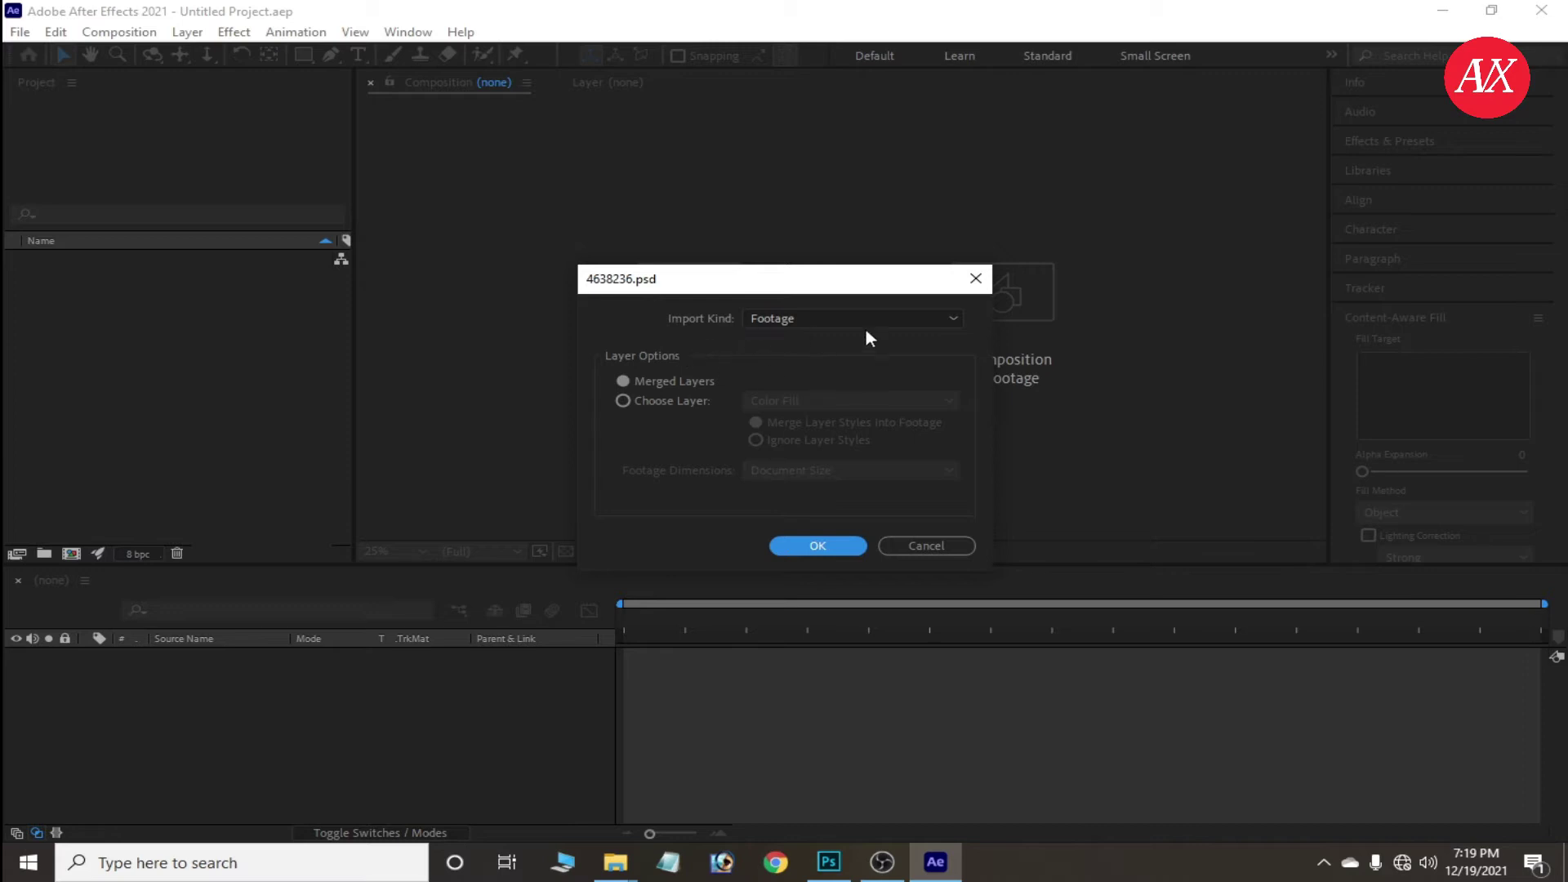
left_click(923, 320)
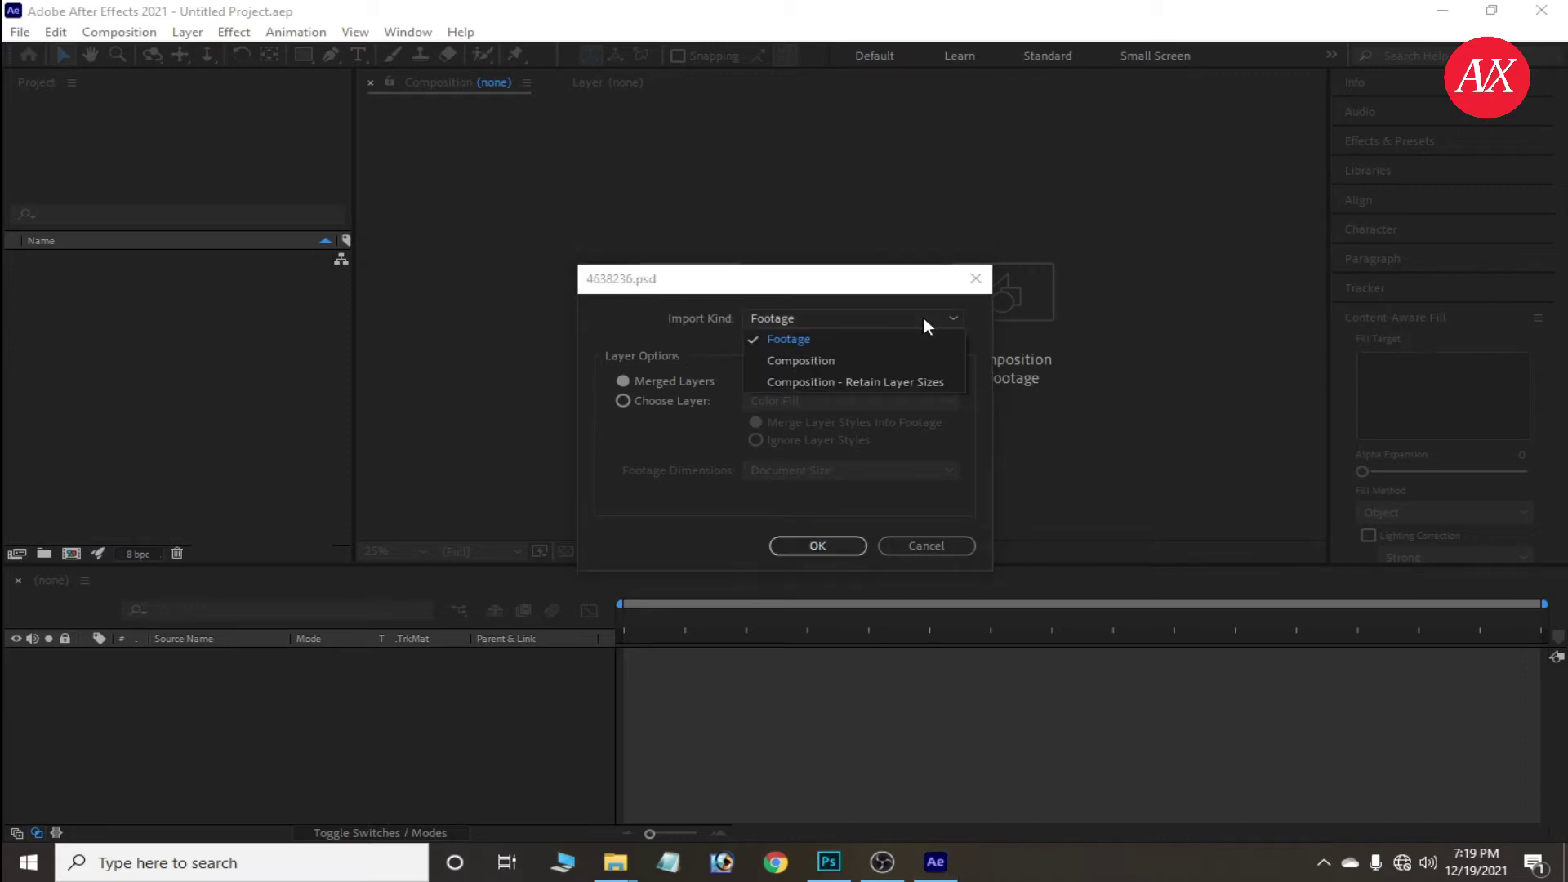
left_click(935, 382)
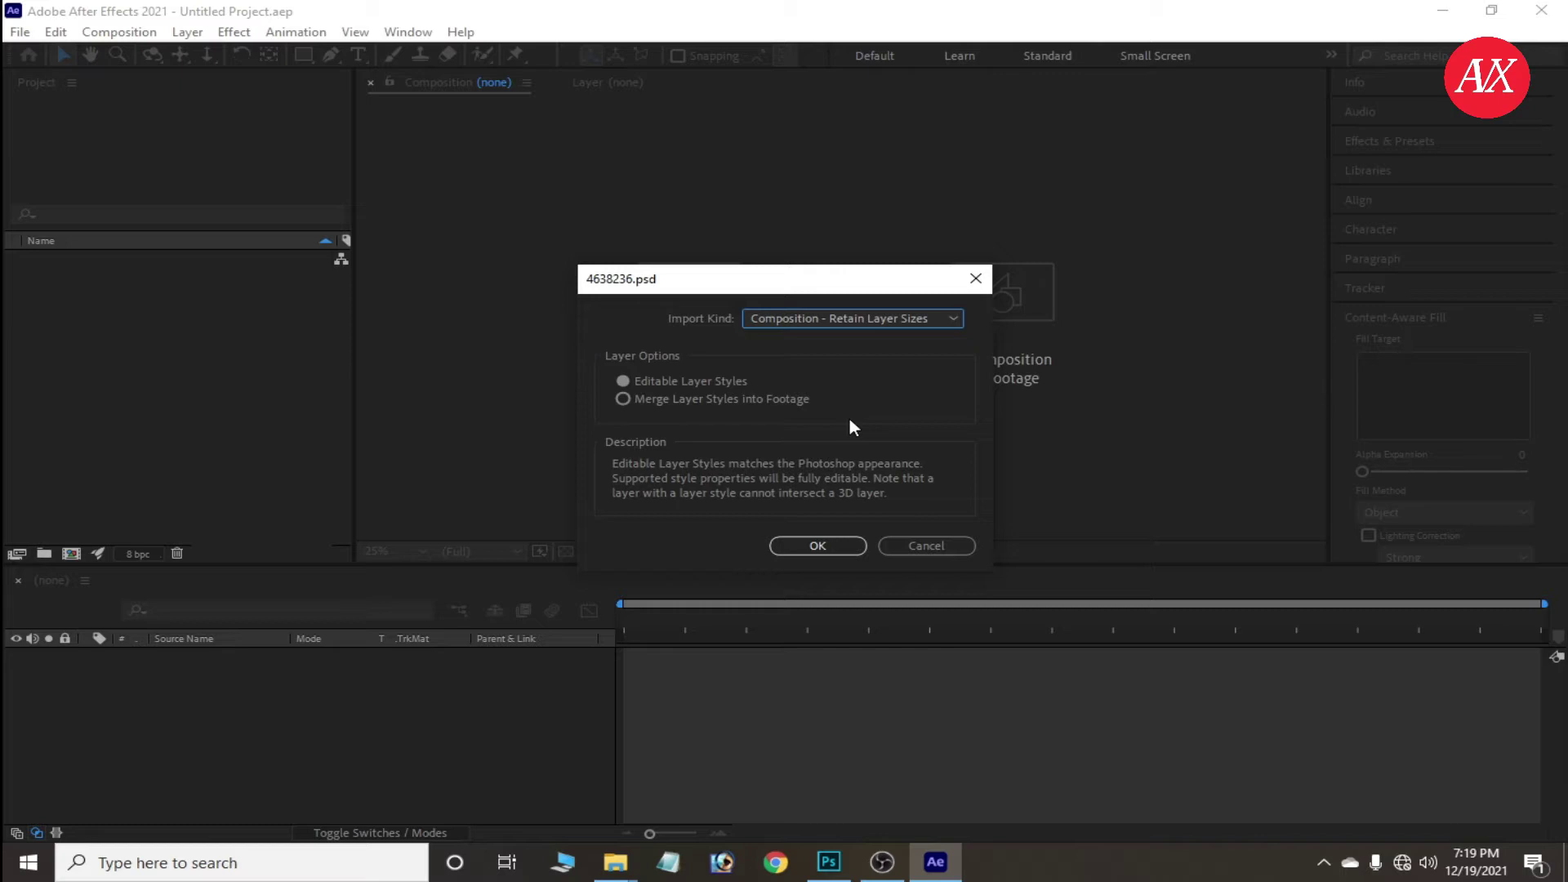
left_click(623, 382)
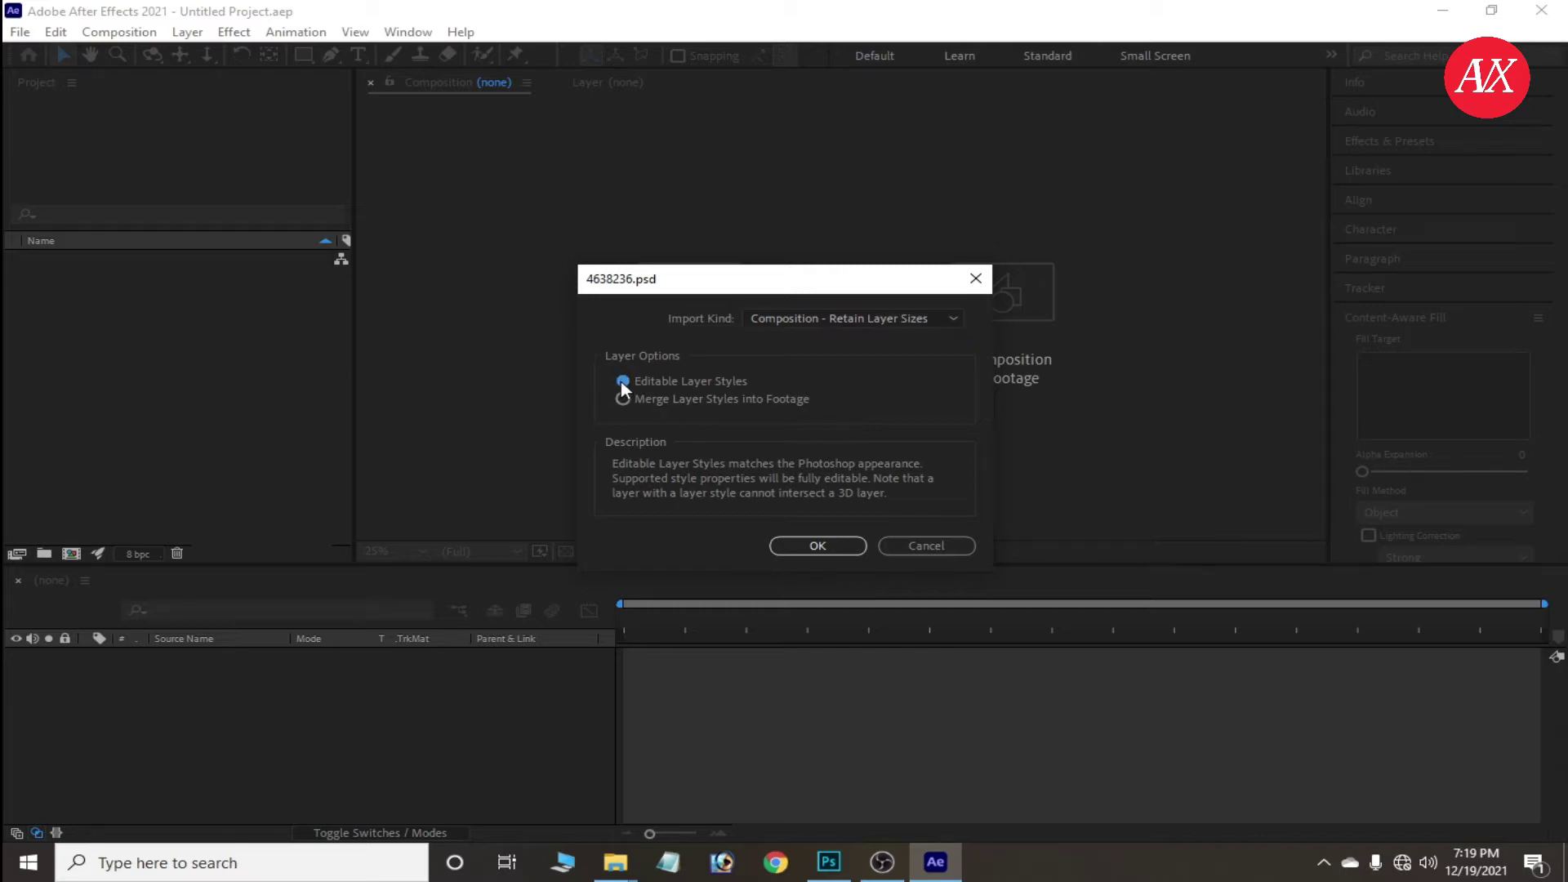
left_click(834, 547)
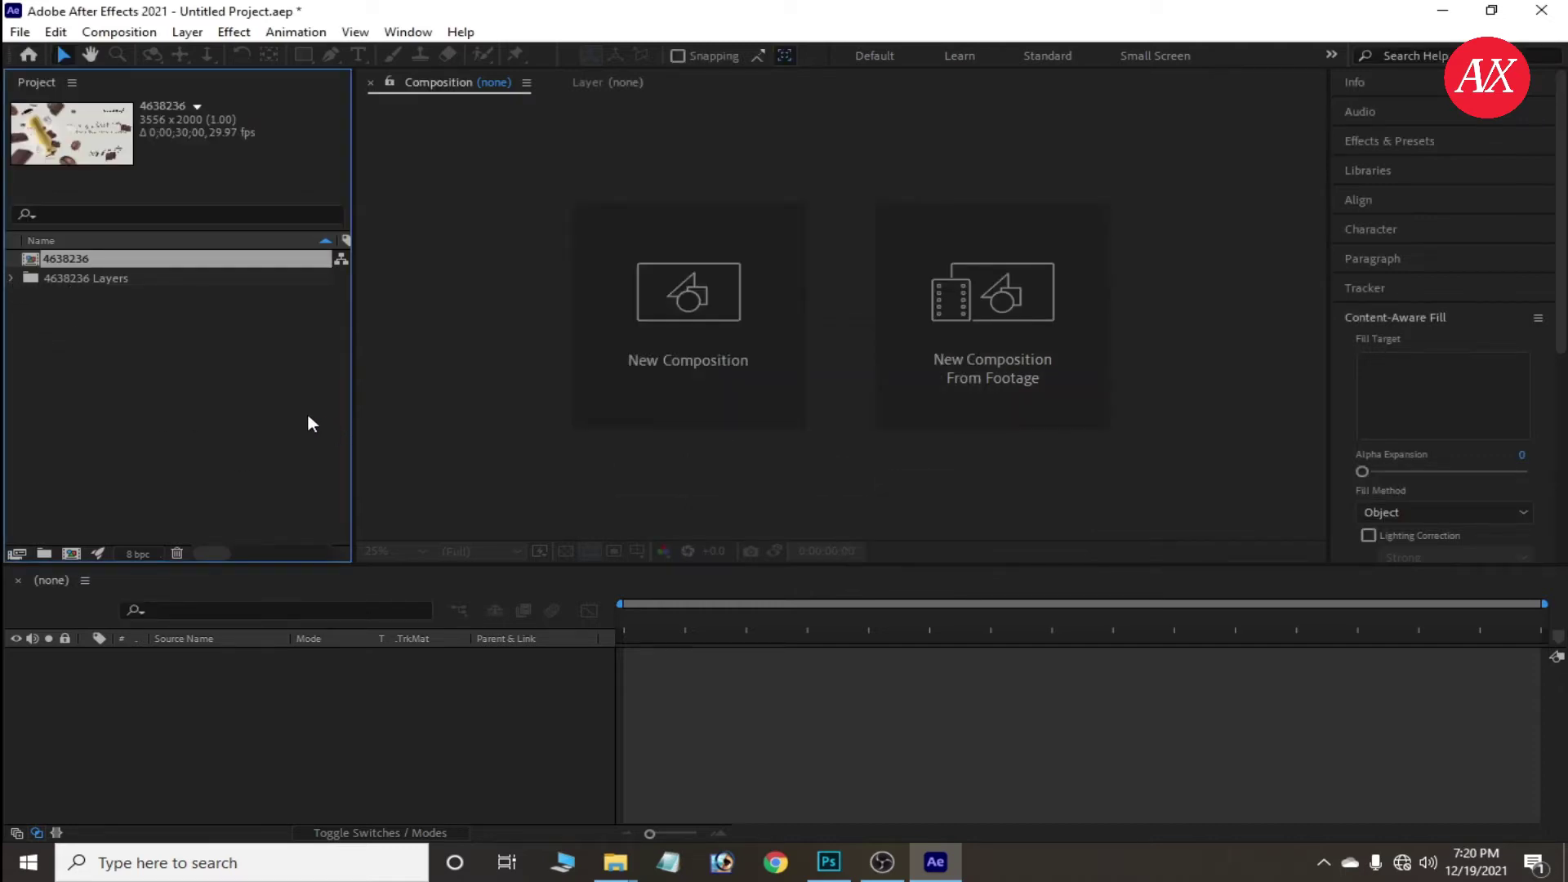
Look through the imported items in the 4638236 Layers folder, checking the thumbnails of several coffee bean and text layers
left_click(13, 279)
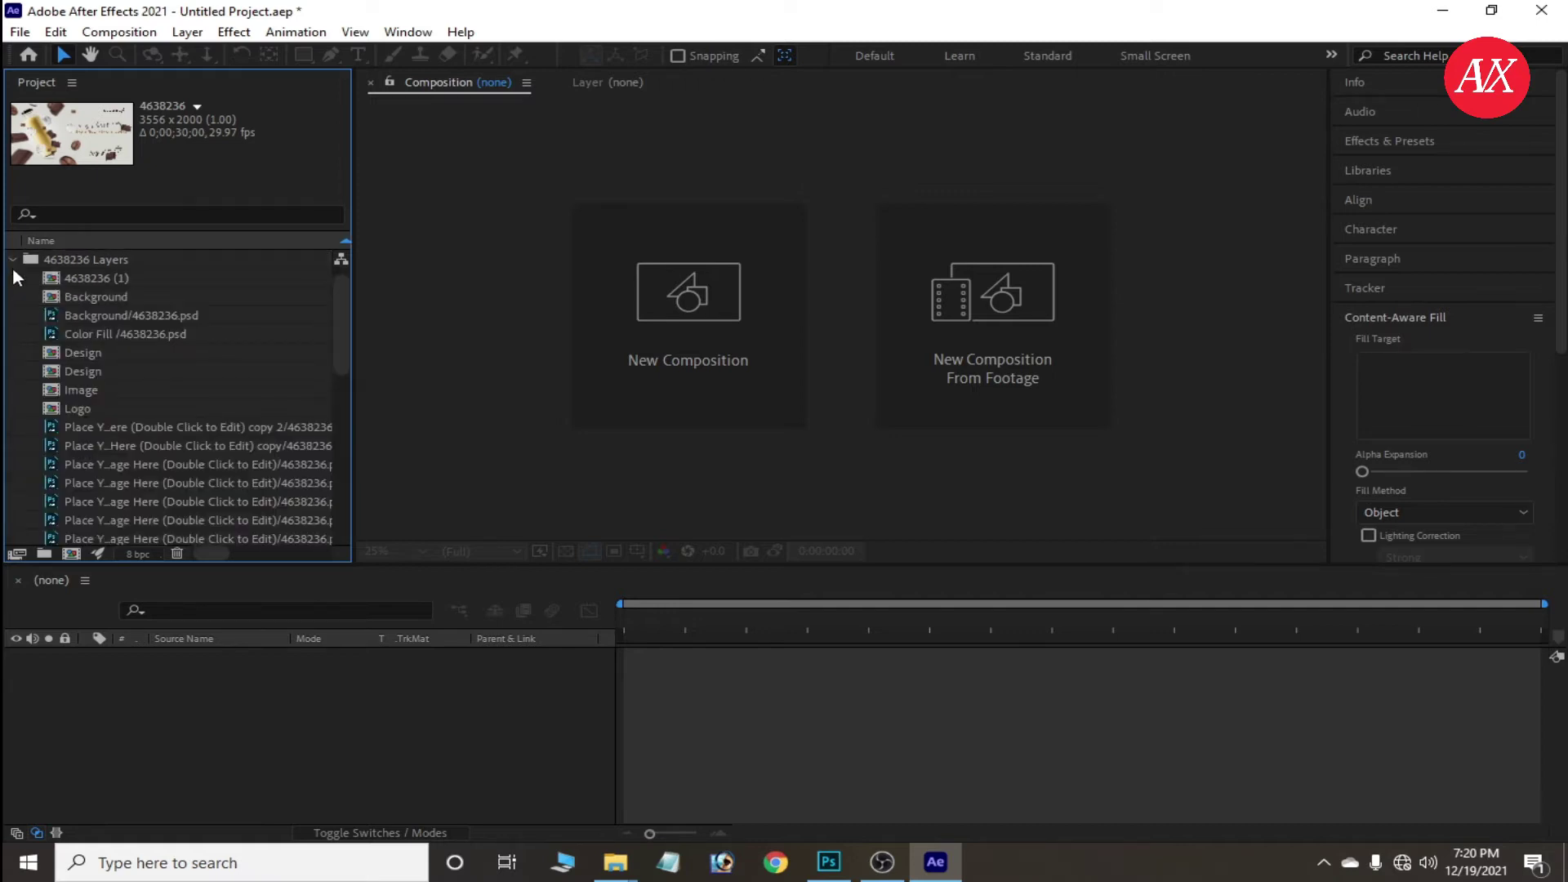
scroll(209, 433, "down", 5)
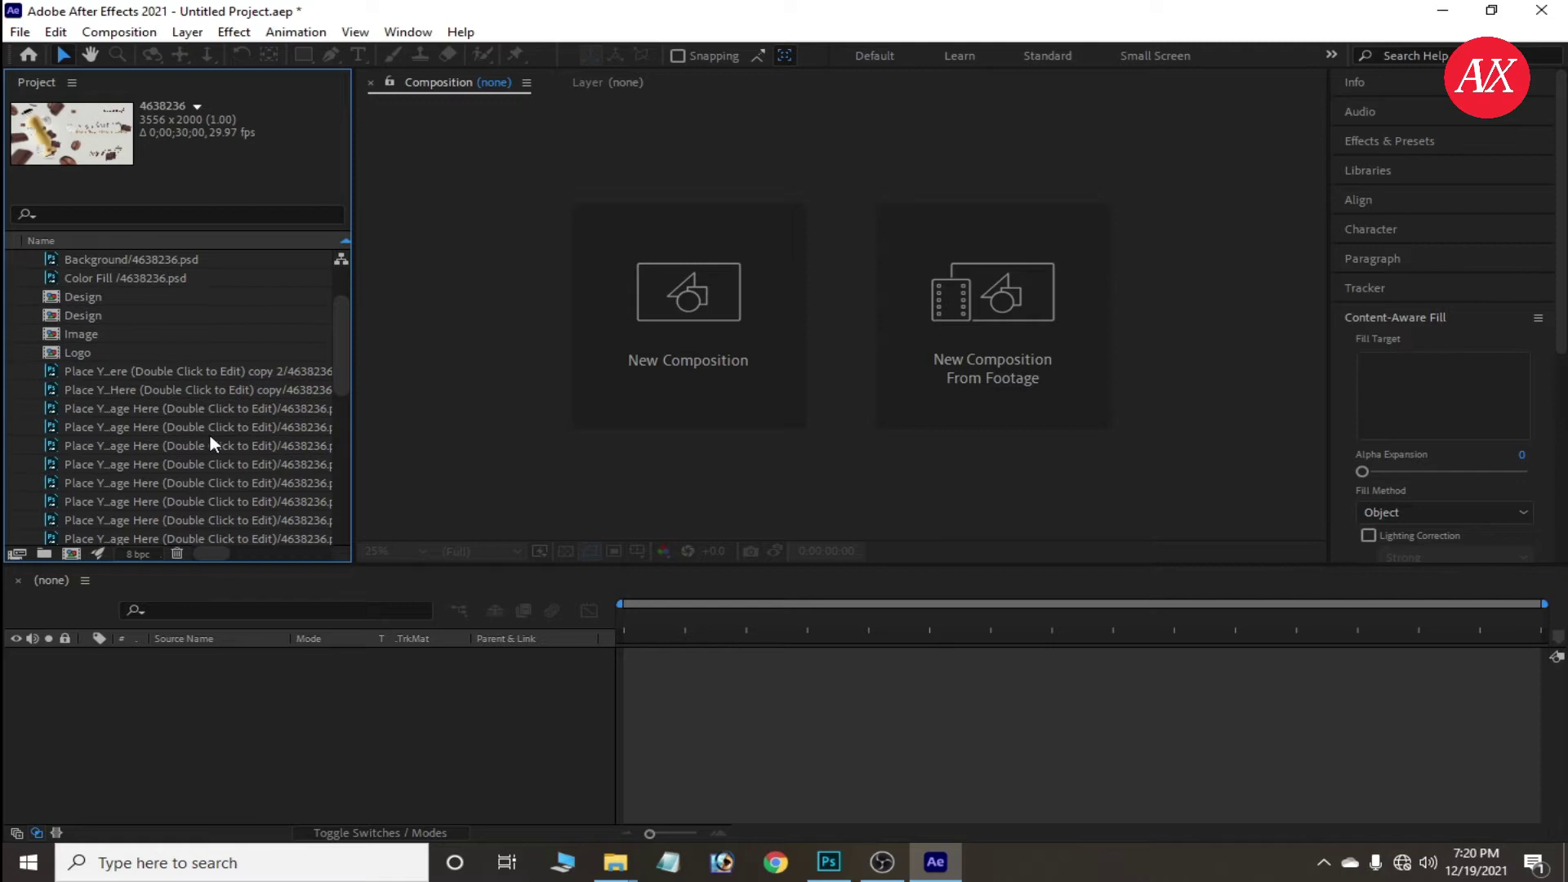
scroll(209, 433, "down", 1)
scroll(209, 433, "up", 6)
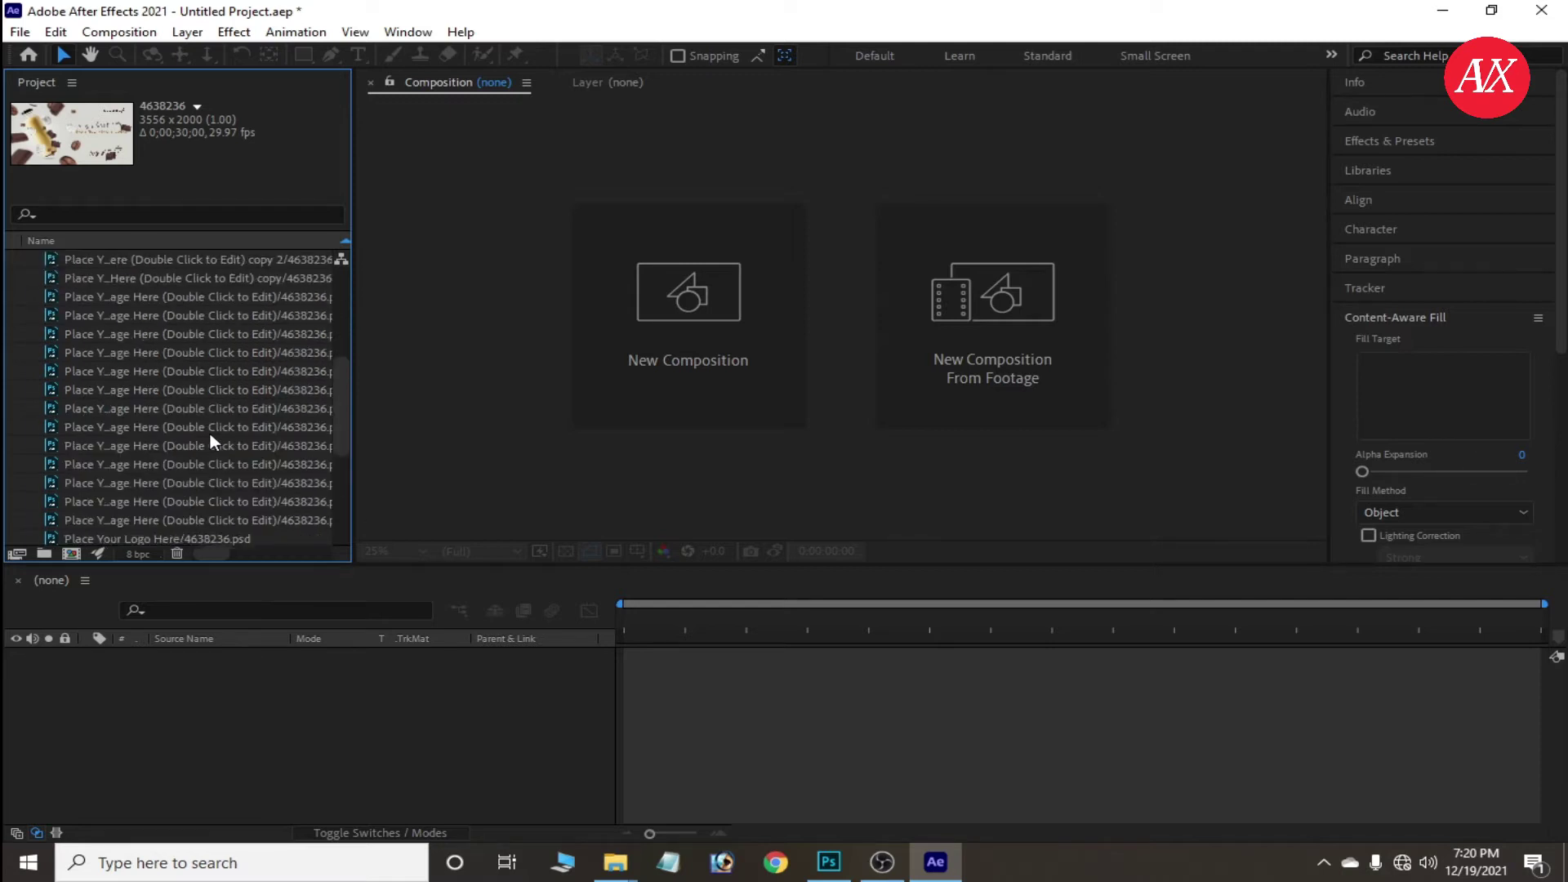
left_click(214, 370)
left_click(223, 390)
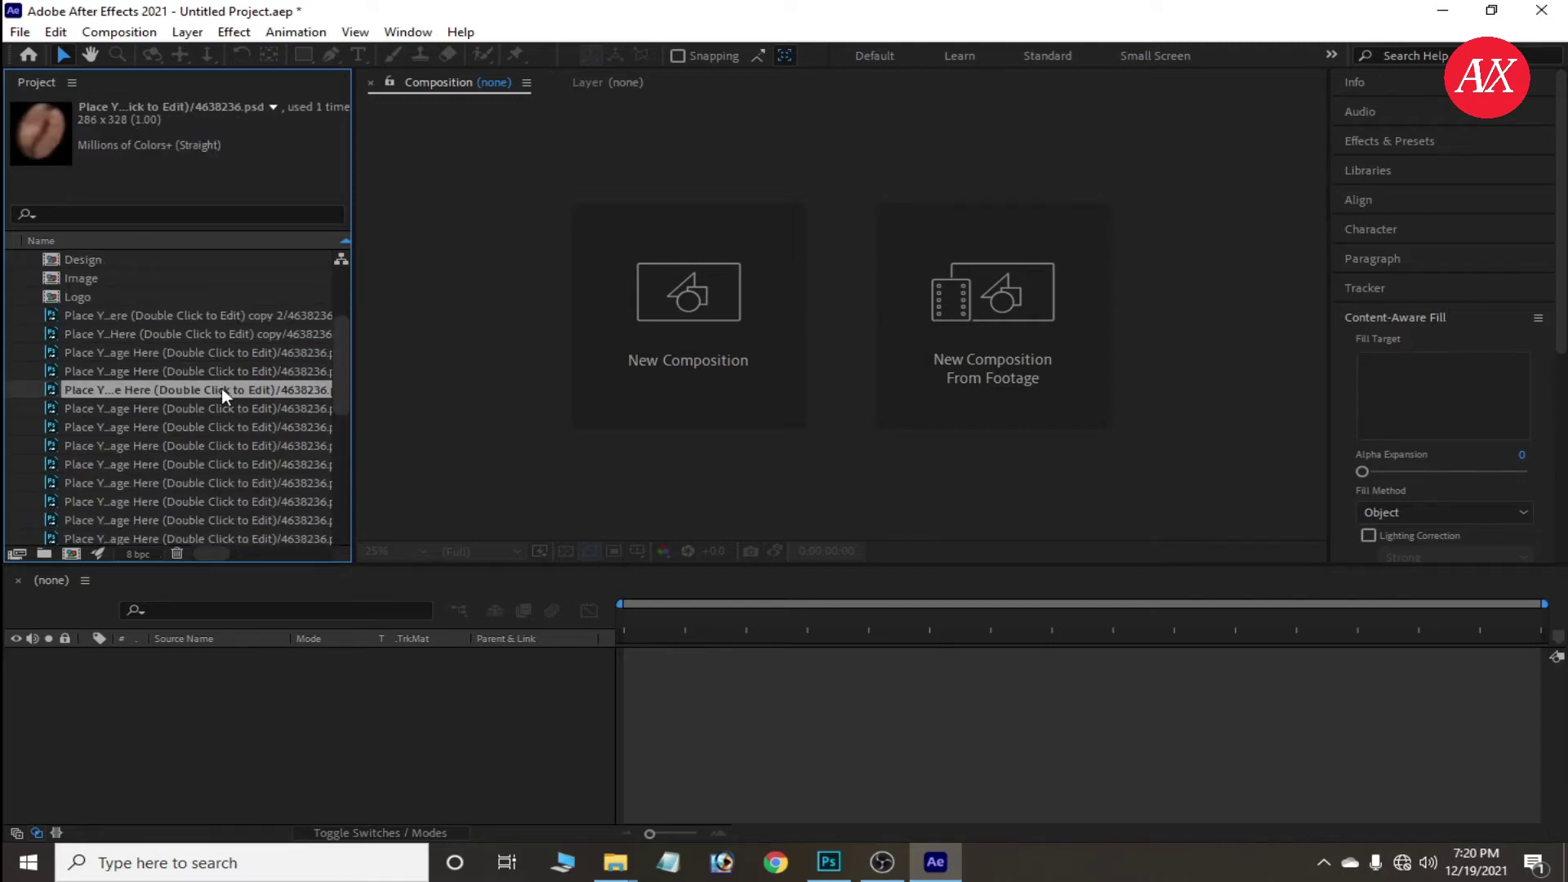
left_click(220, 409)
left_click(220, 426)
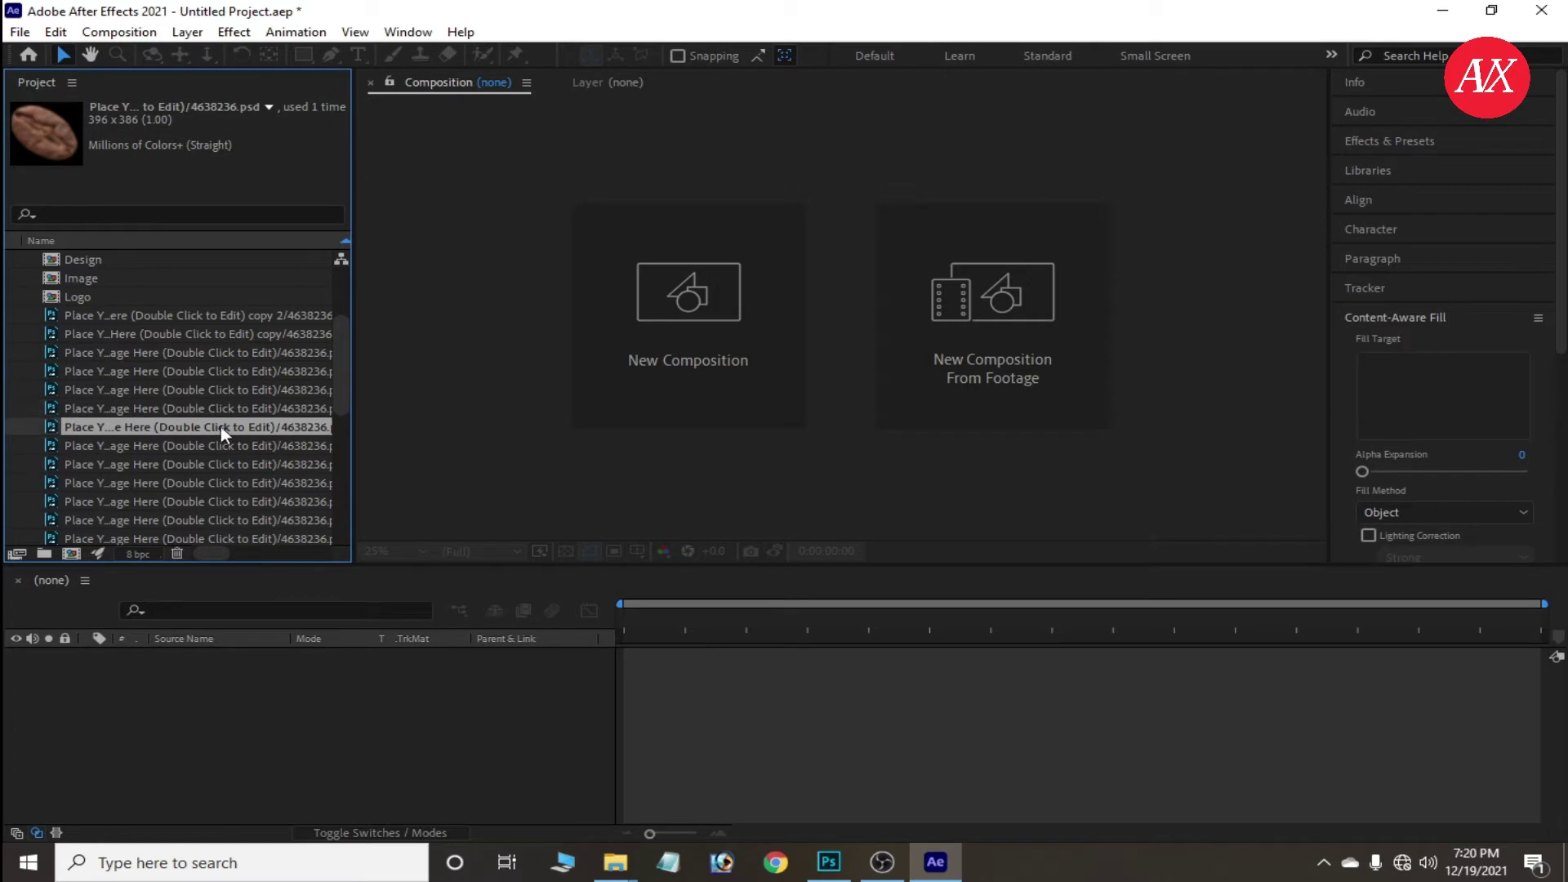
left_click(221, 478)
scroll(221, 478, "down", 2)
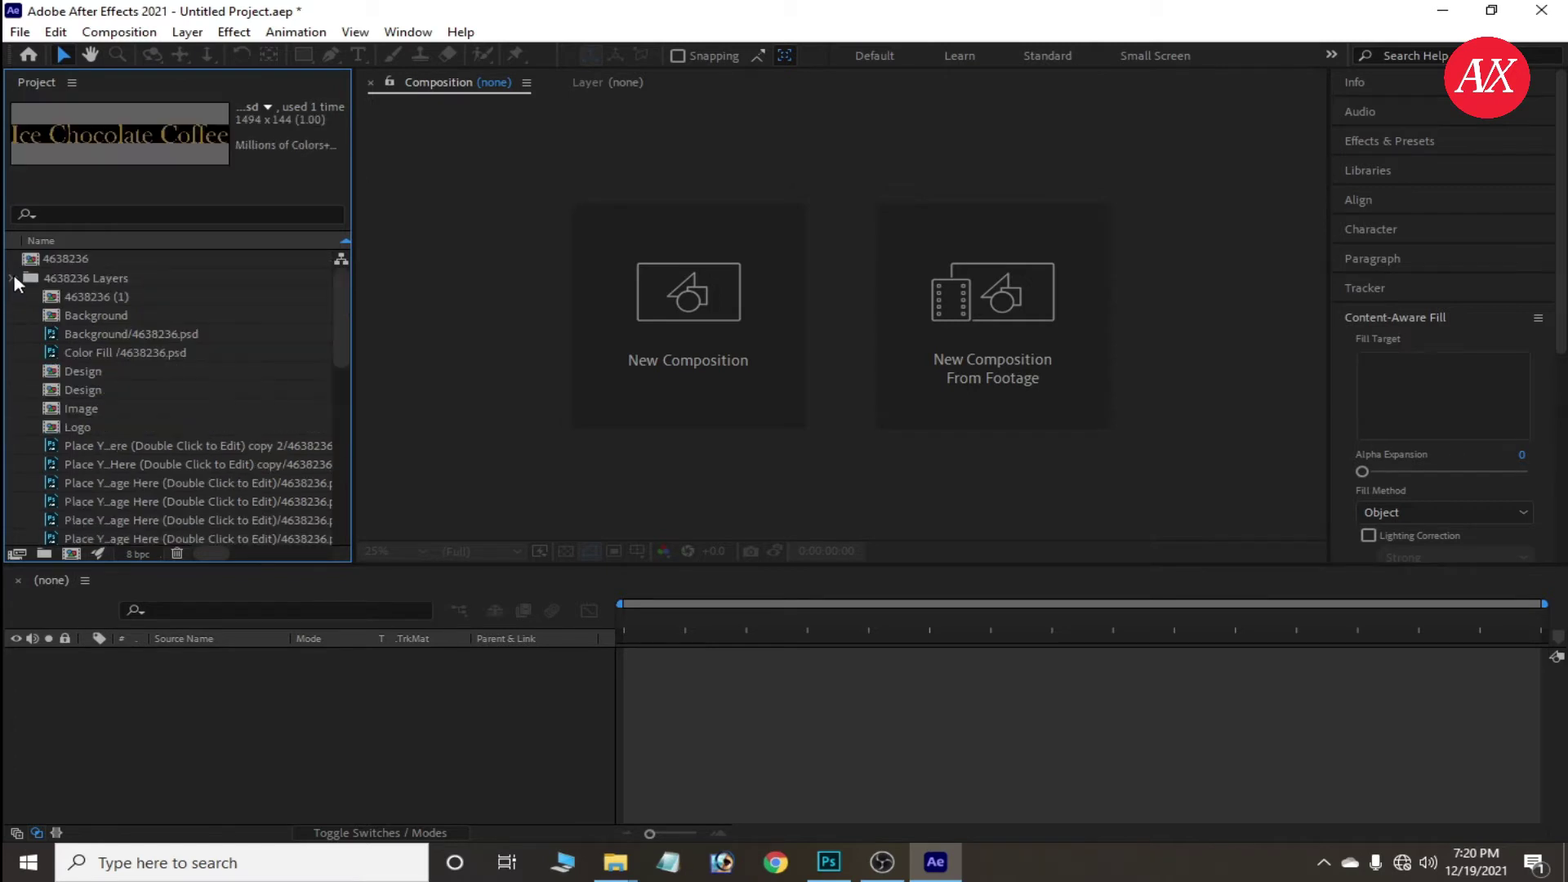
left_click(13, 278)
Create a new composition from the imported 4638236 composition so that it is nested as a single layer
left_click(84, 258)
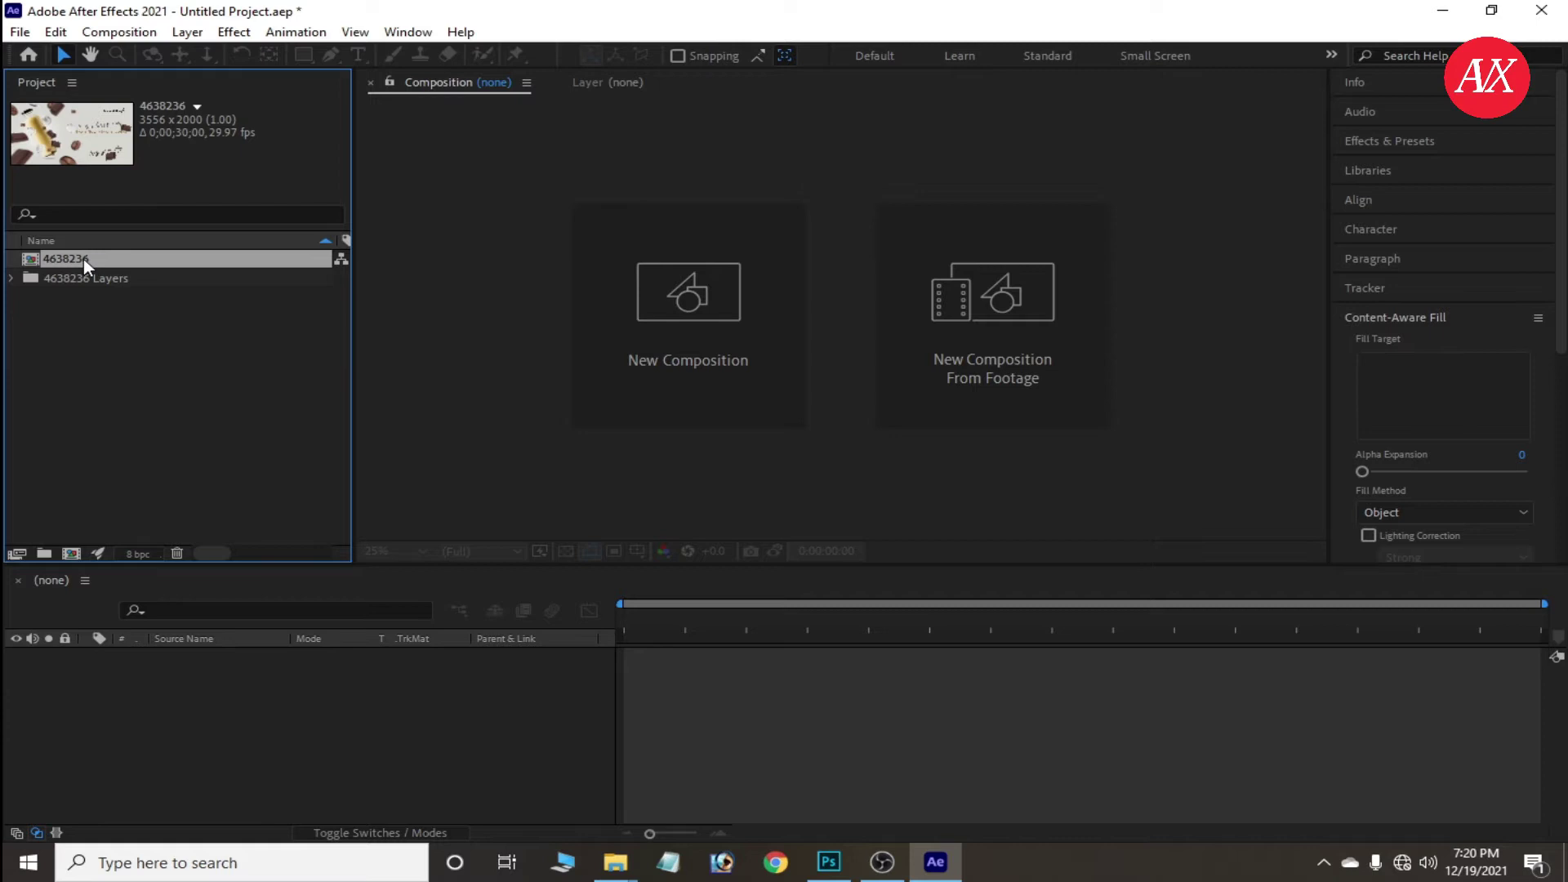
left_click_drag(61, 258, 71, 555)
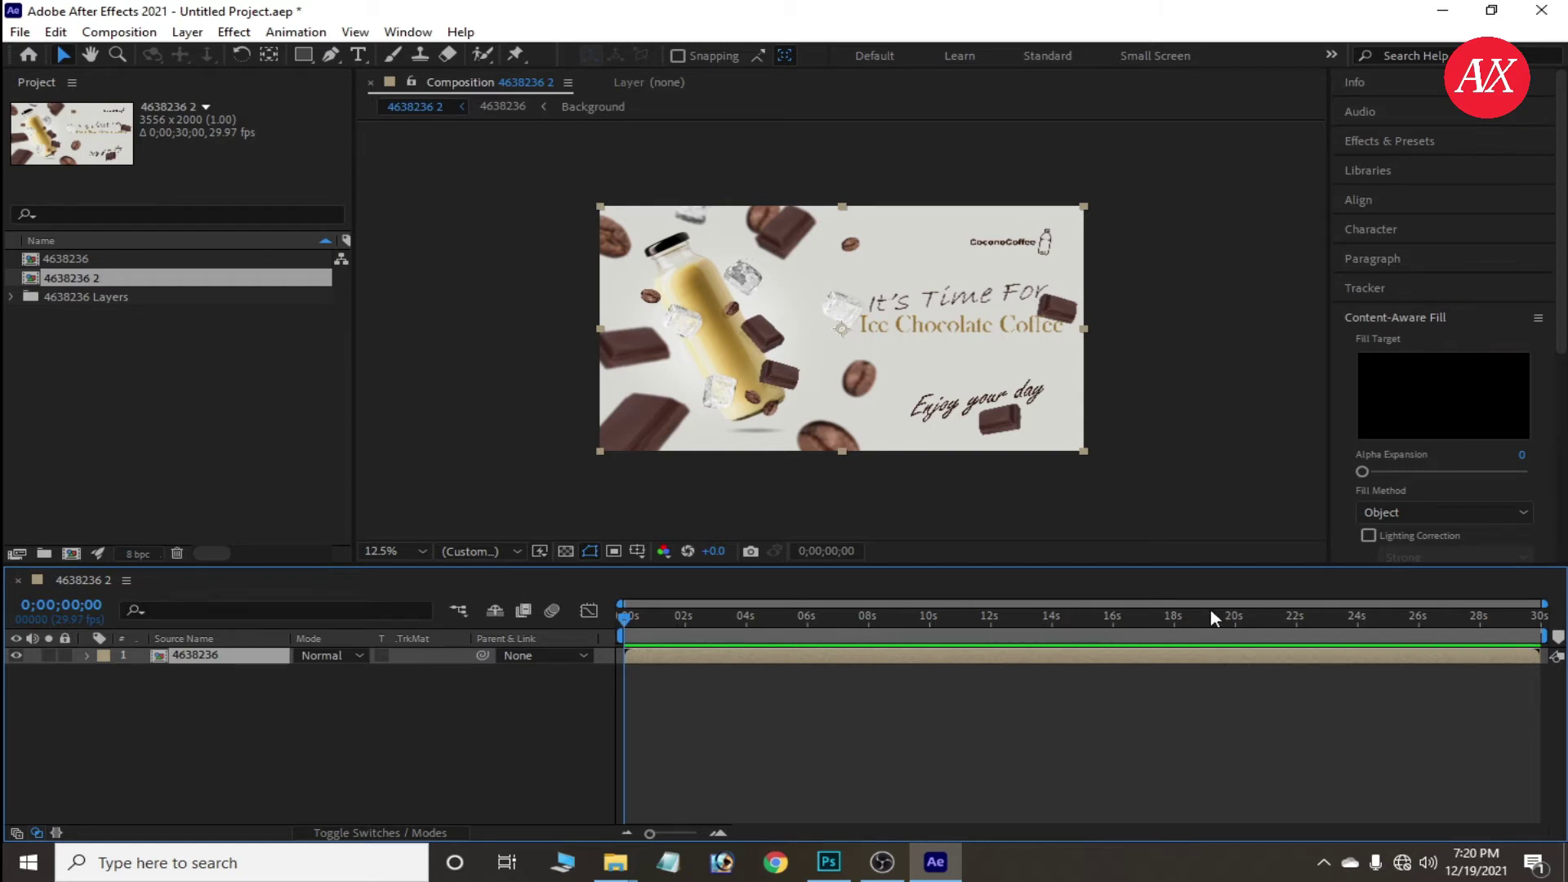
left_click(815, 861)
left_click(815, 861)
left_click(1219, 357)
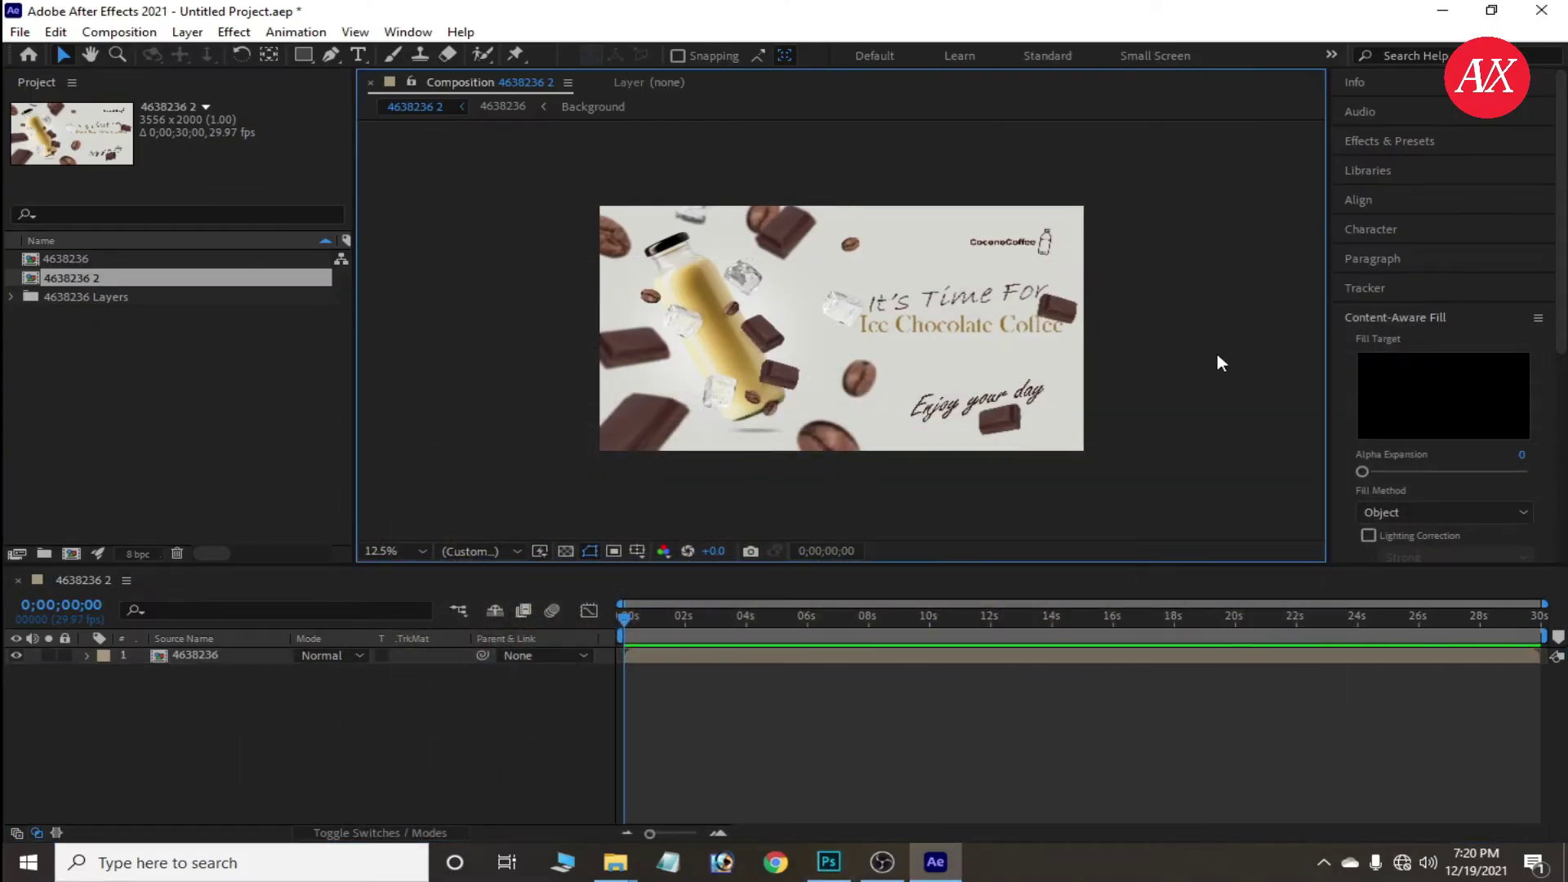
Set the composition's preview resolution to Full and check the sharpness of the artwork
left_click(488, 551)
left_click(477, 592)
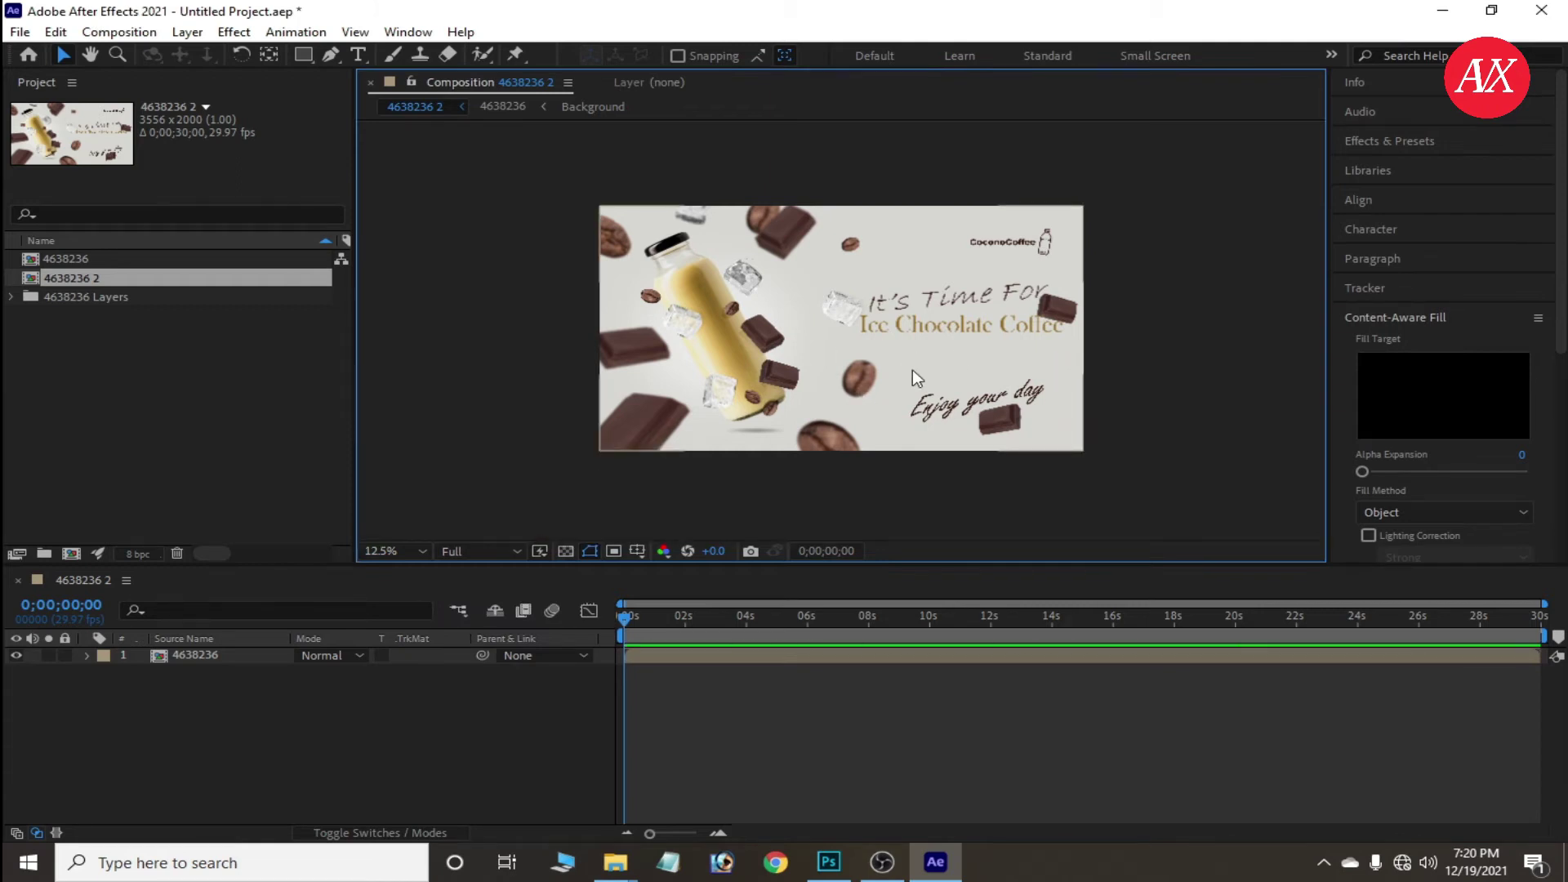
scroll(913, 370, "up", 1)
scroll(913, 370, "down", 1)
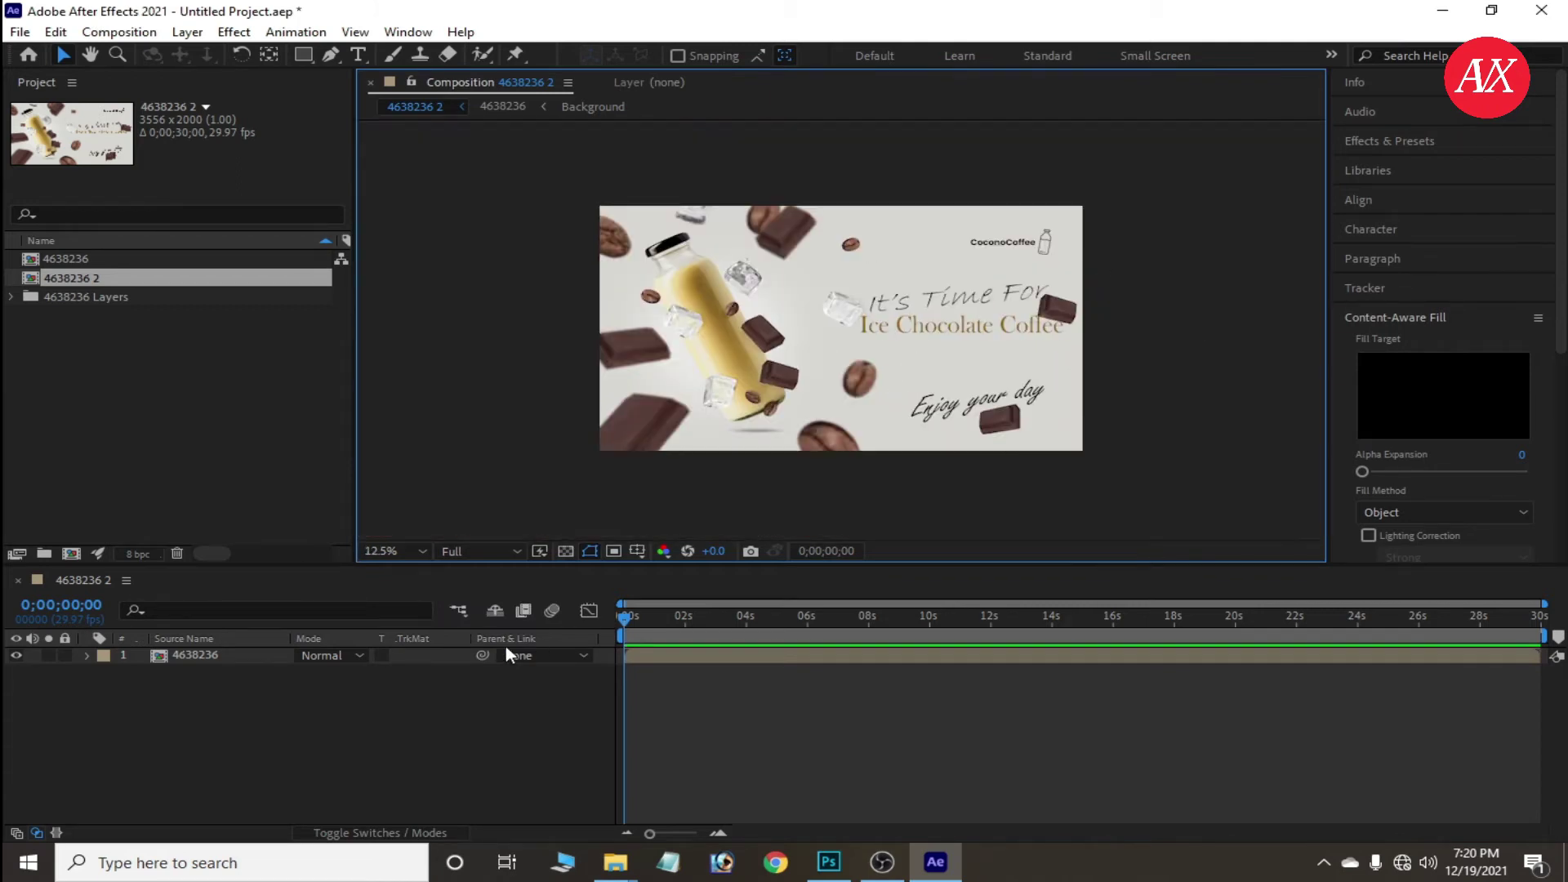
Preview the new composition from its first frame, return to the start and select the nested 4638236 layer
left_click_drag(629, 617, 444, 635)
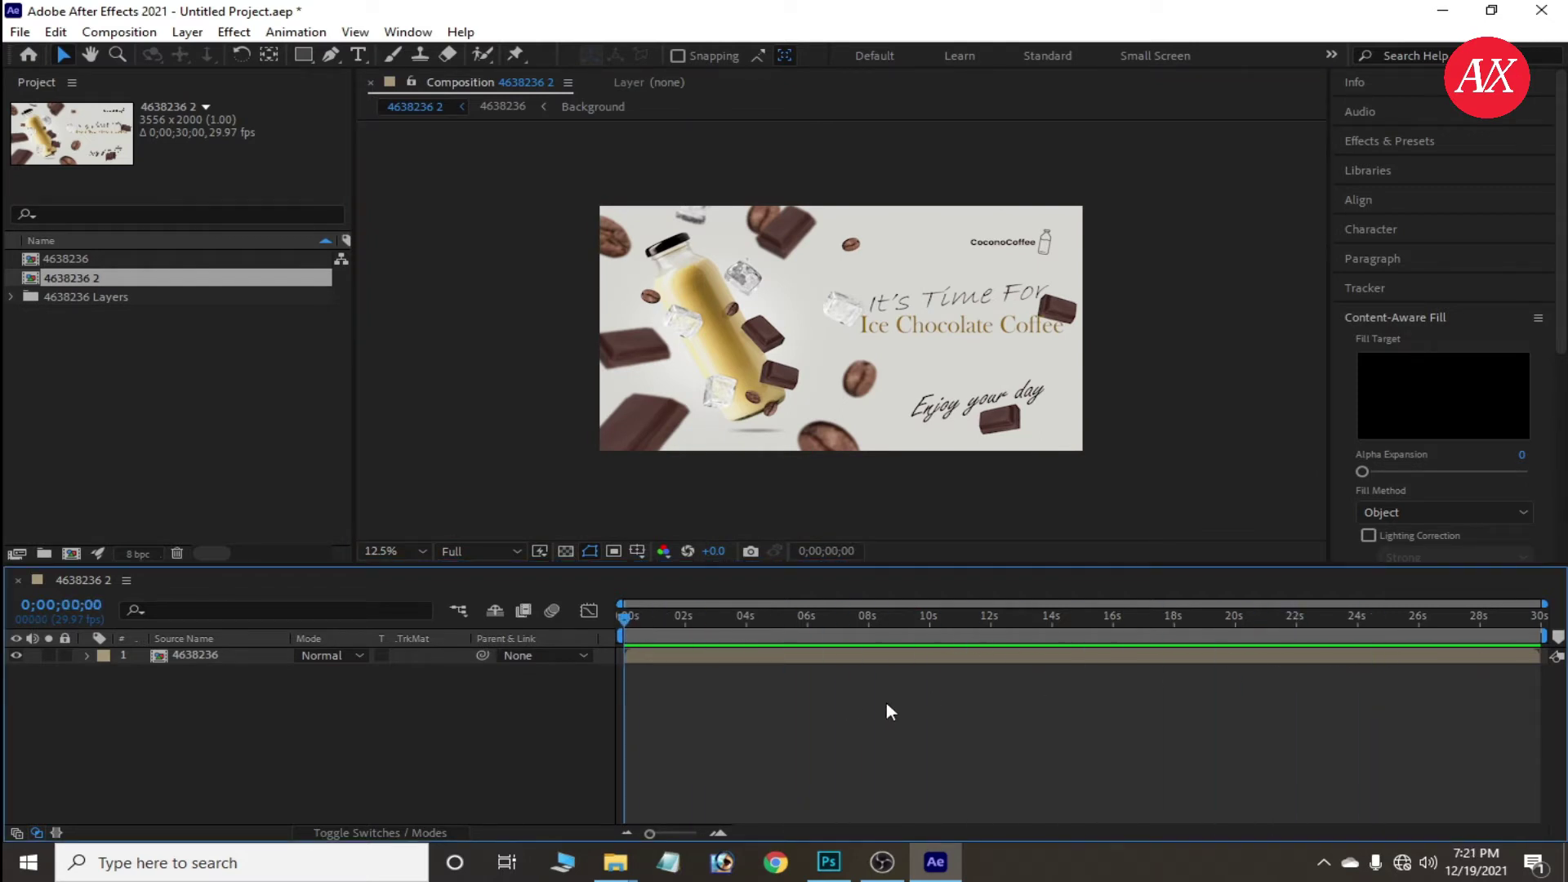
key("space")
left_click_drag(659, 627, 590, 642)
left_click(224, 657)
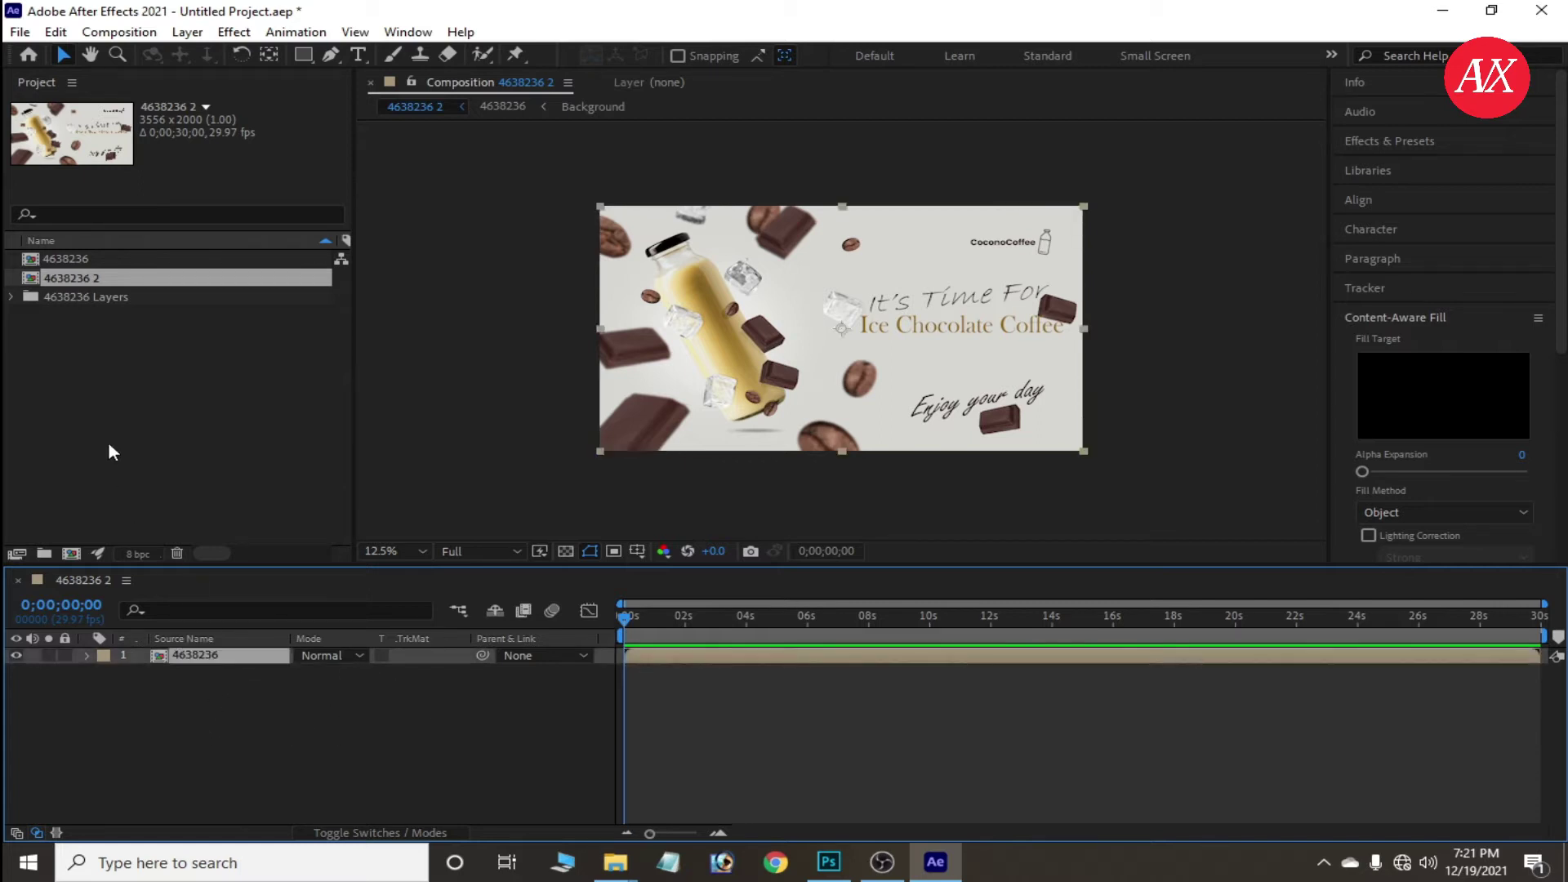
left_click(10, 297)
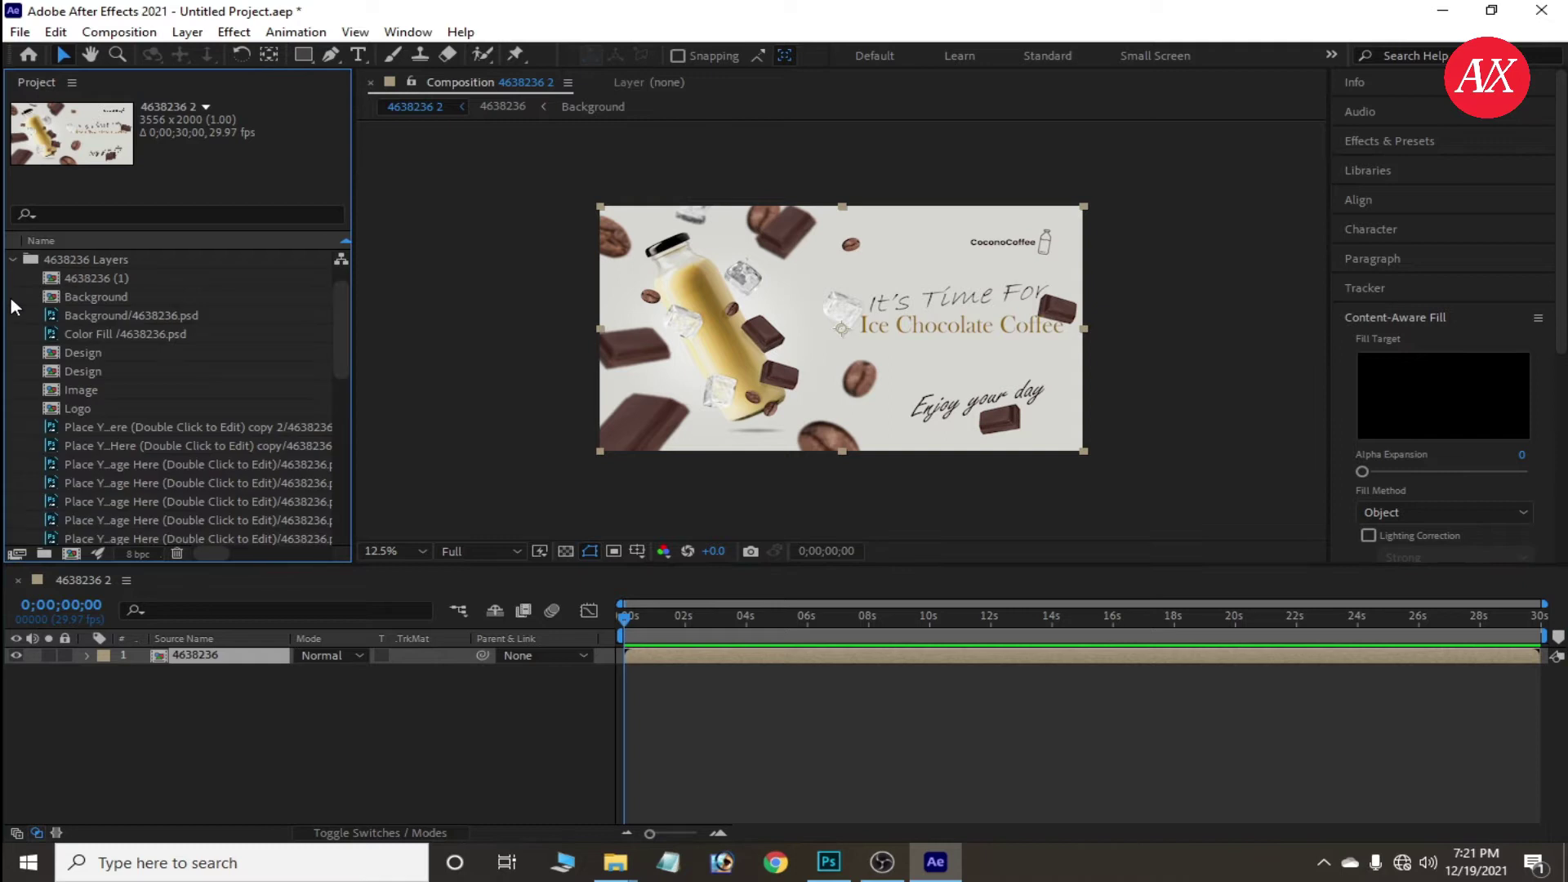
left_click(13, 259)
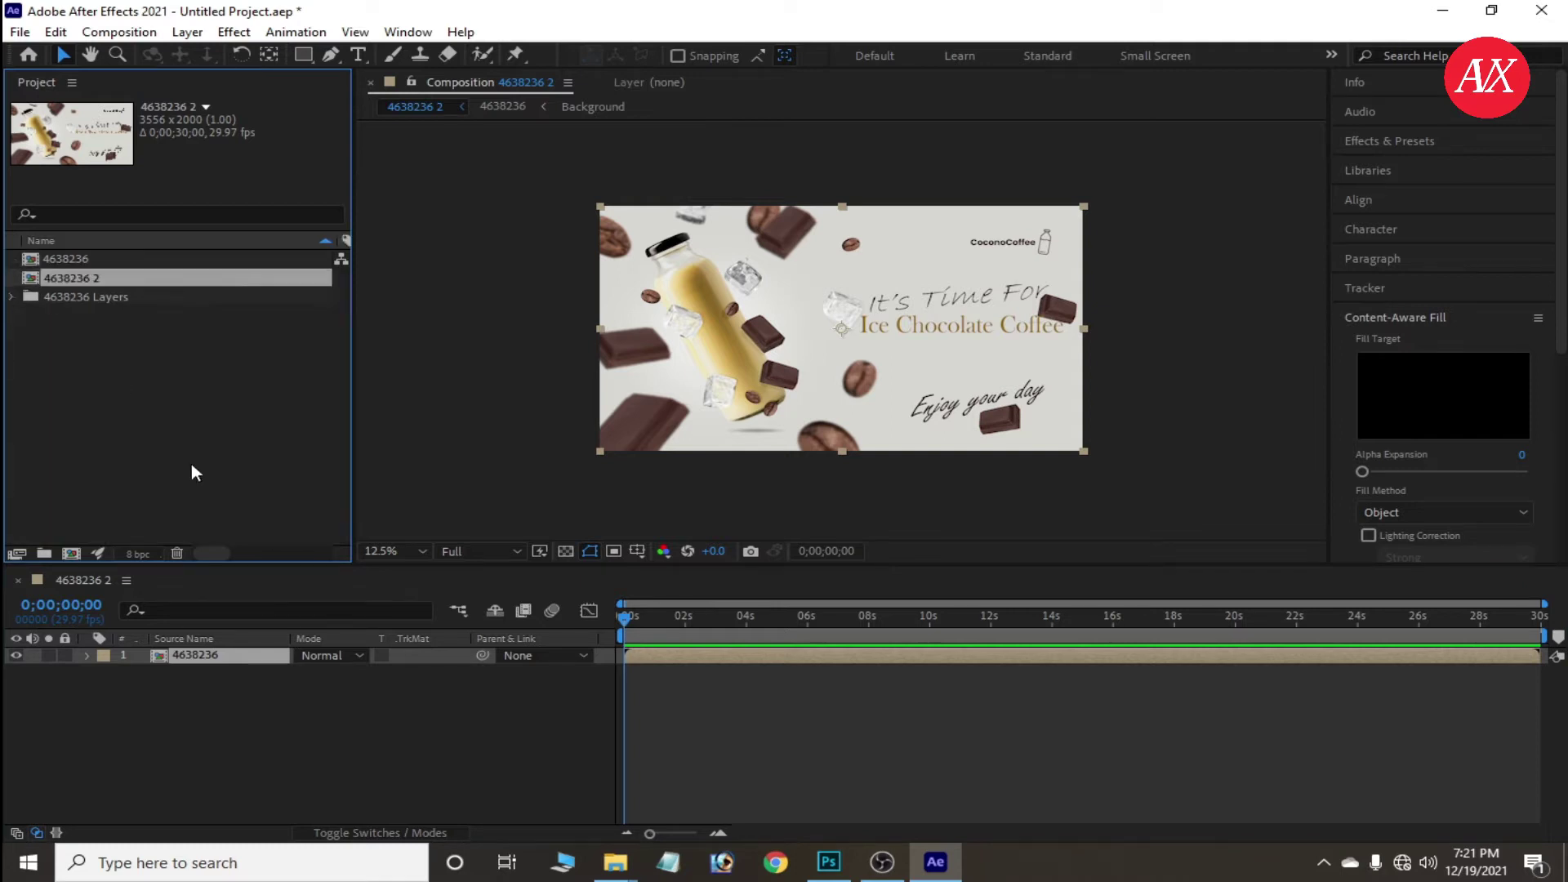
left_click(233, 701)
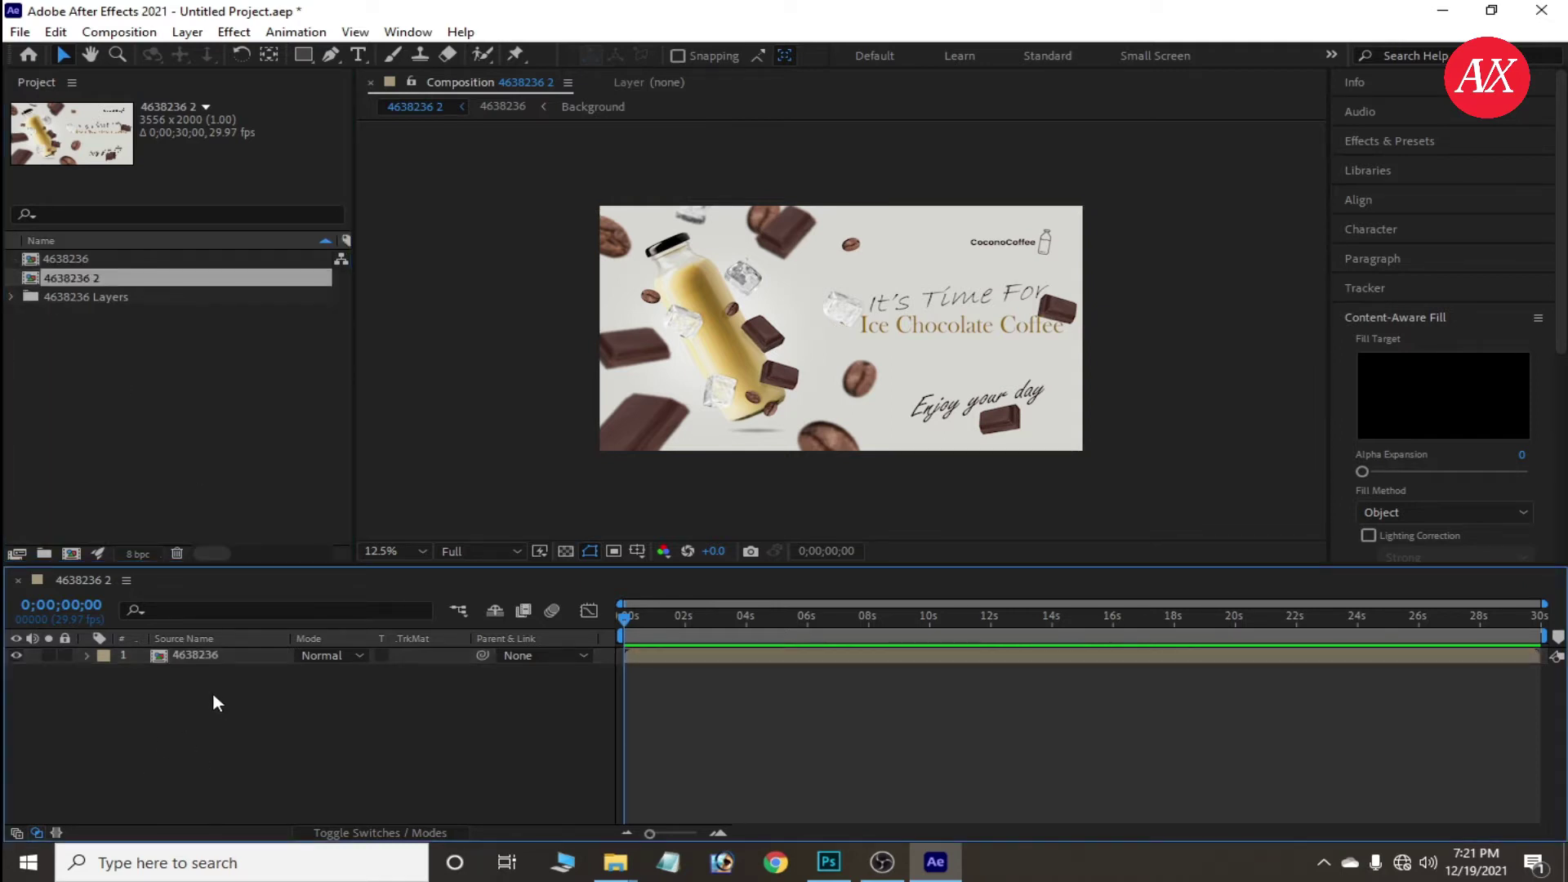
Open the nested 4638236 composition from its layer in 4638236 2 to get at the individual design layers
left_click(199, 655)
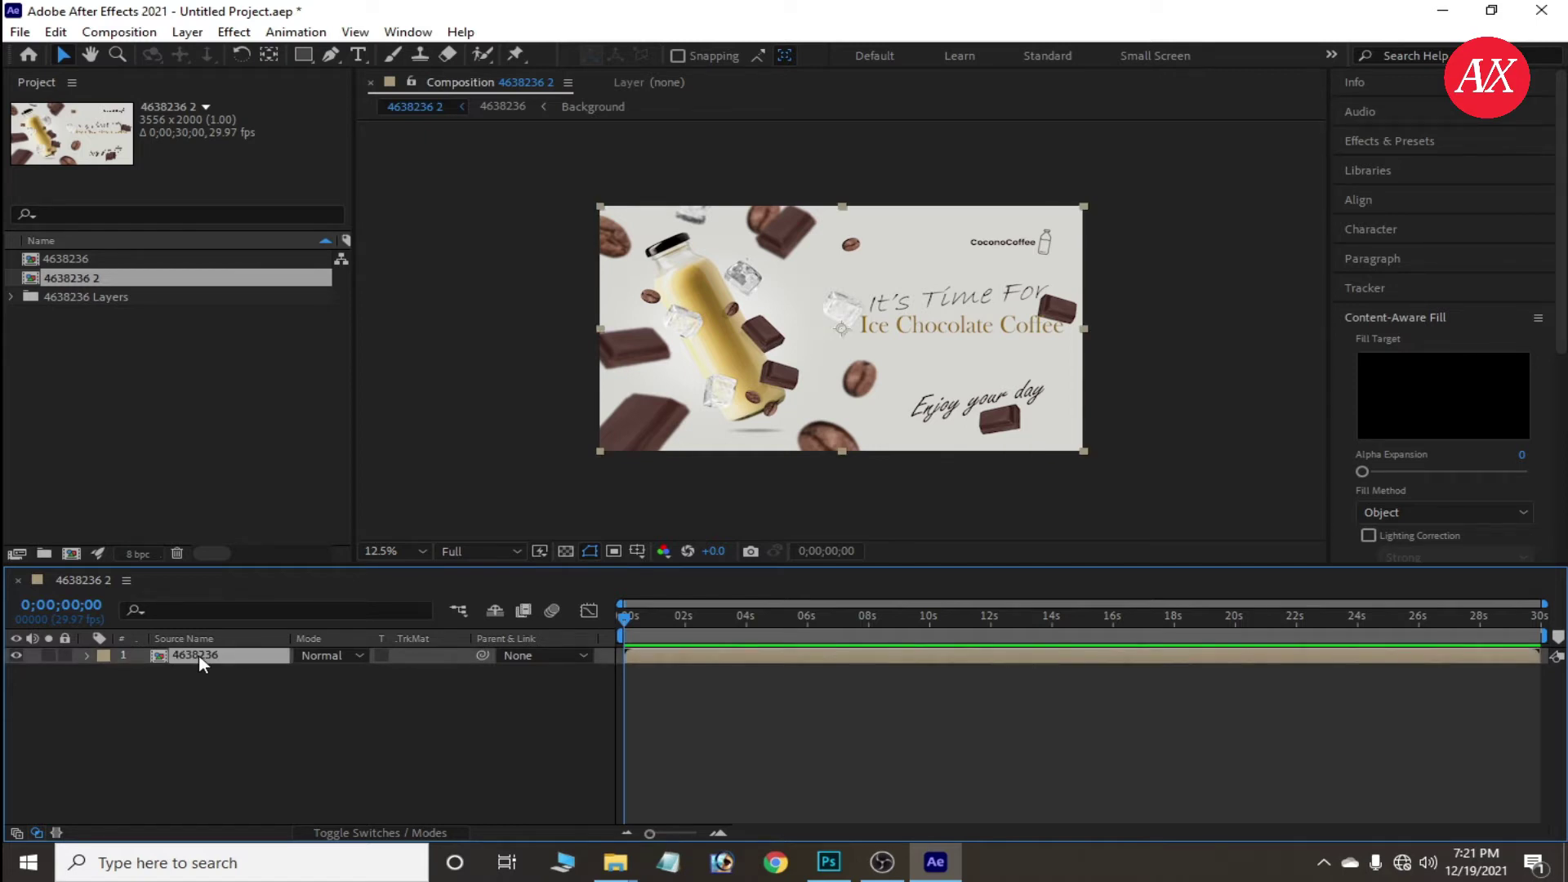
double_click(198, 655)
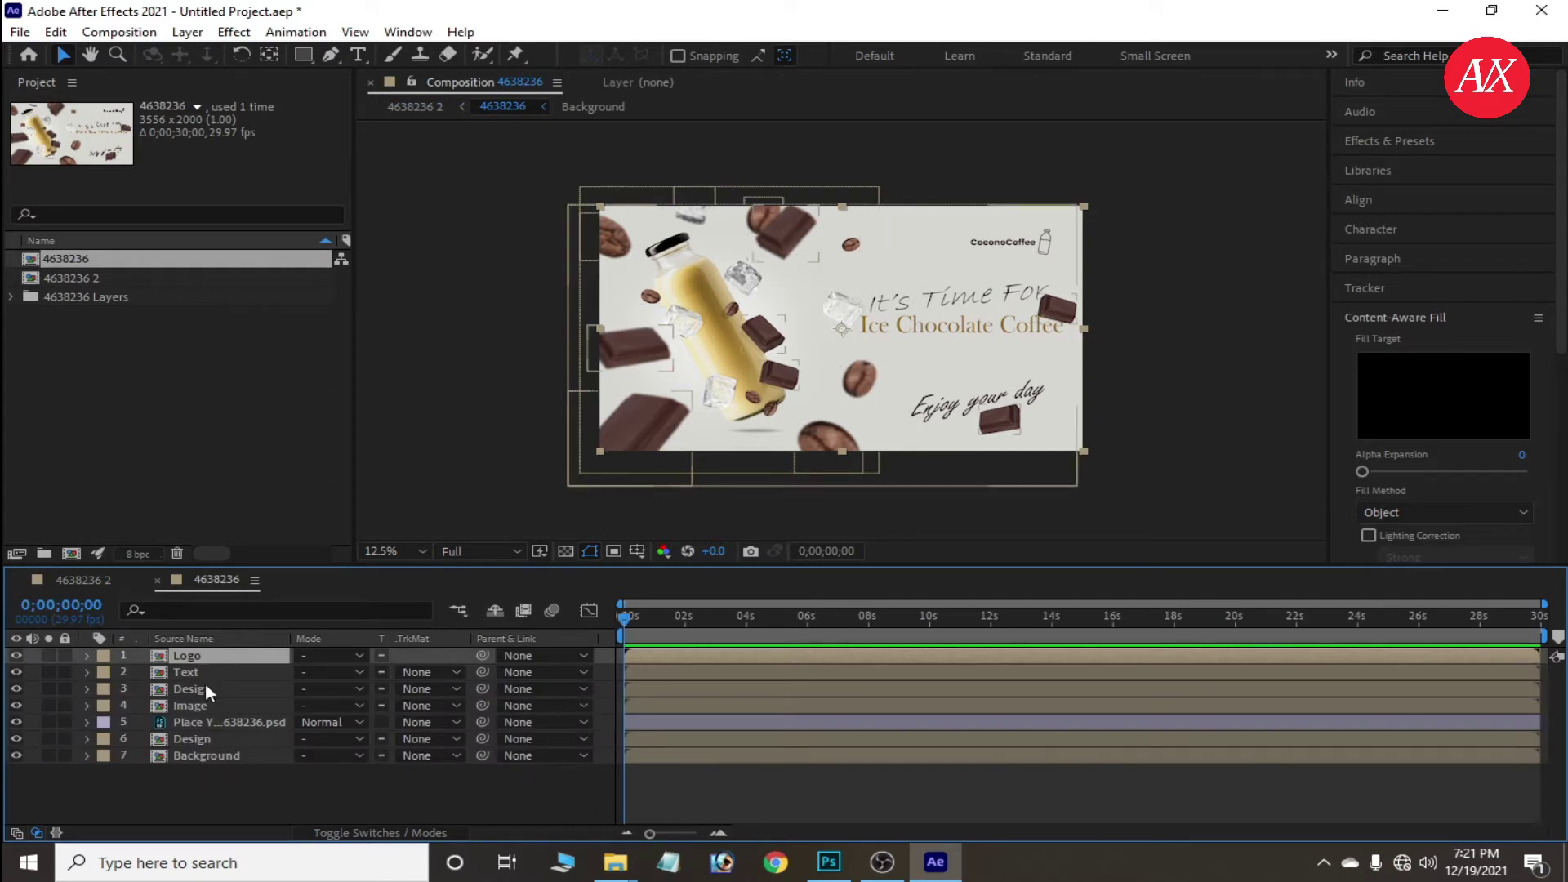
left_click(219, 778)
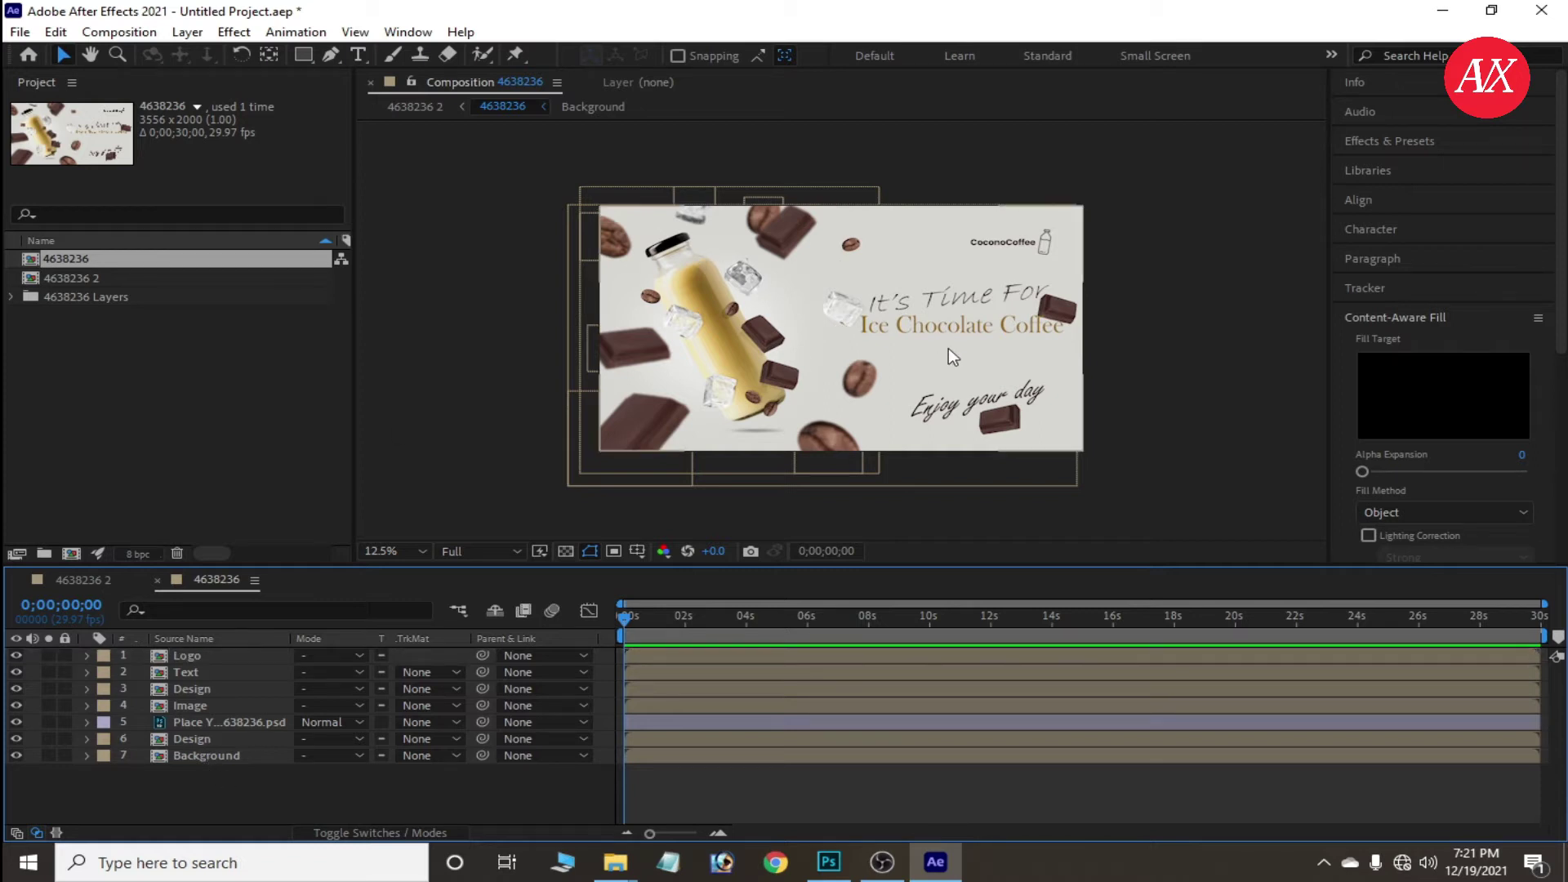
left_click(83, 579)
left_click(271, 724)
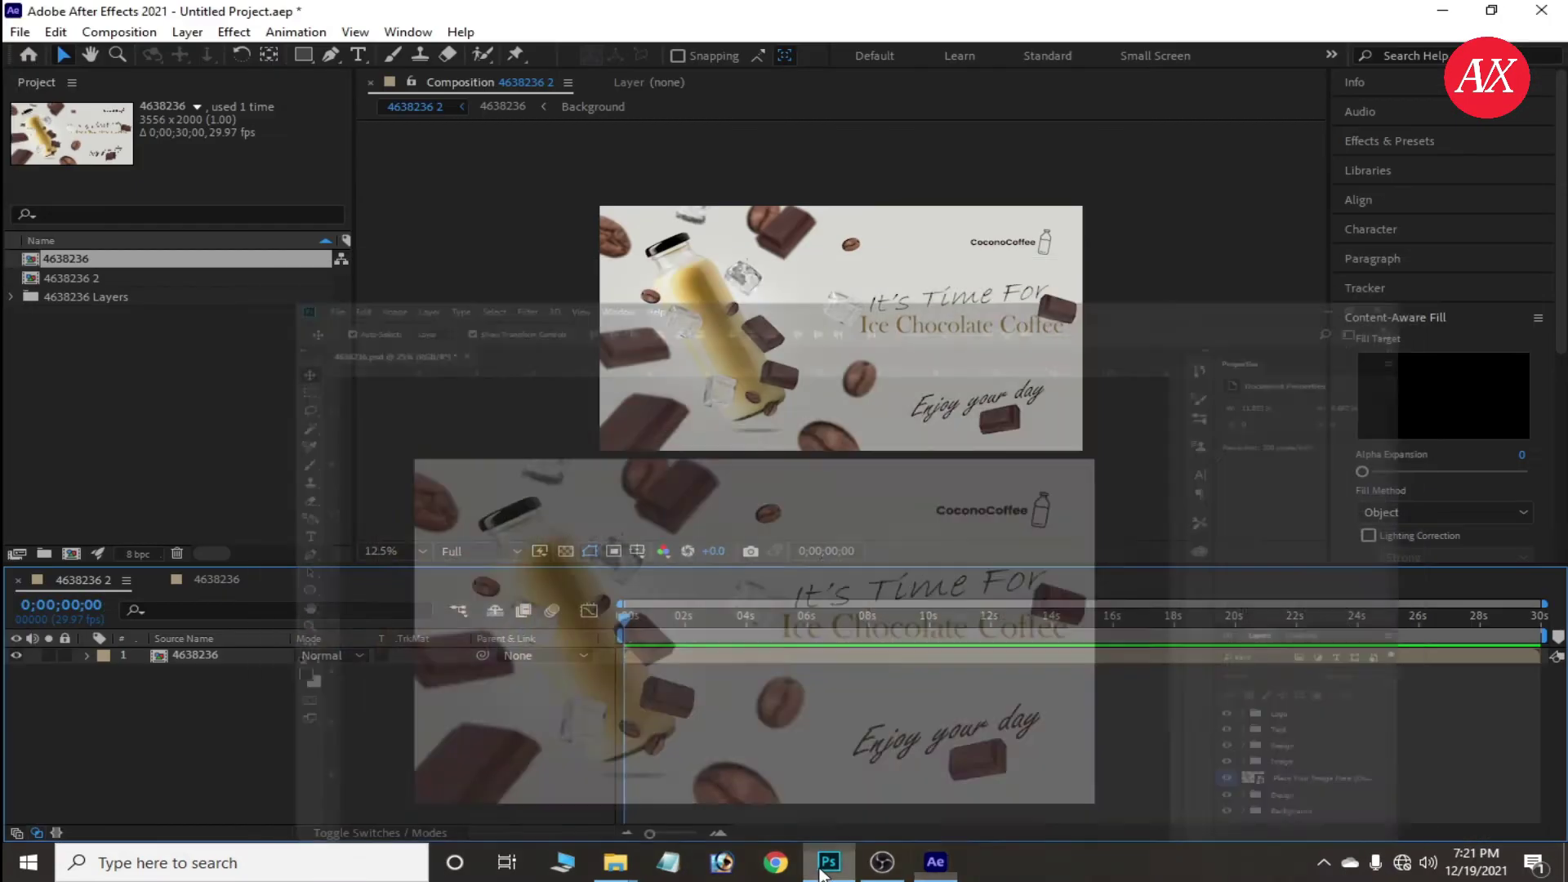
left_click(187, 658)
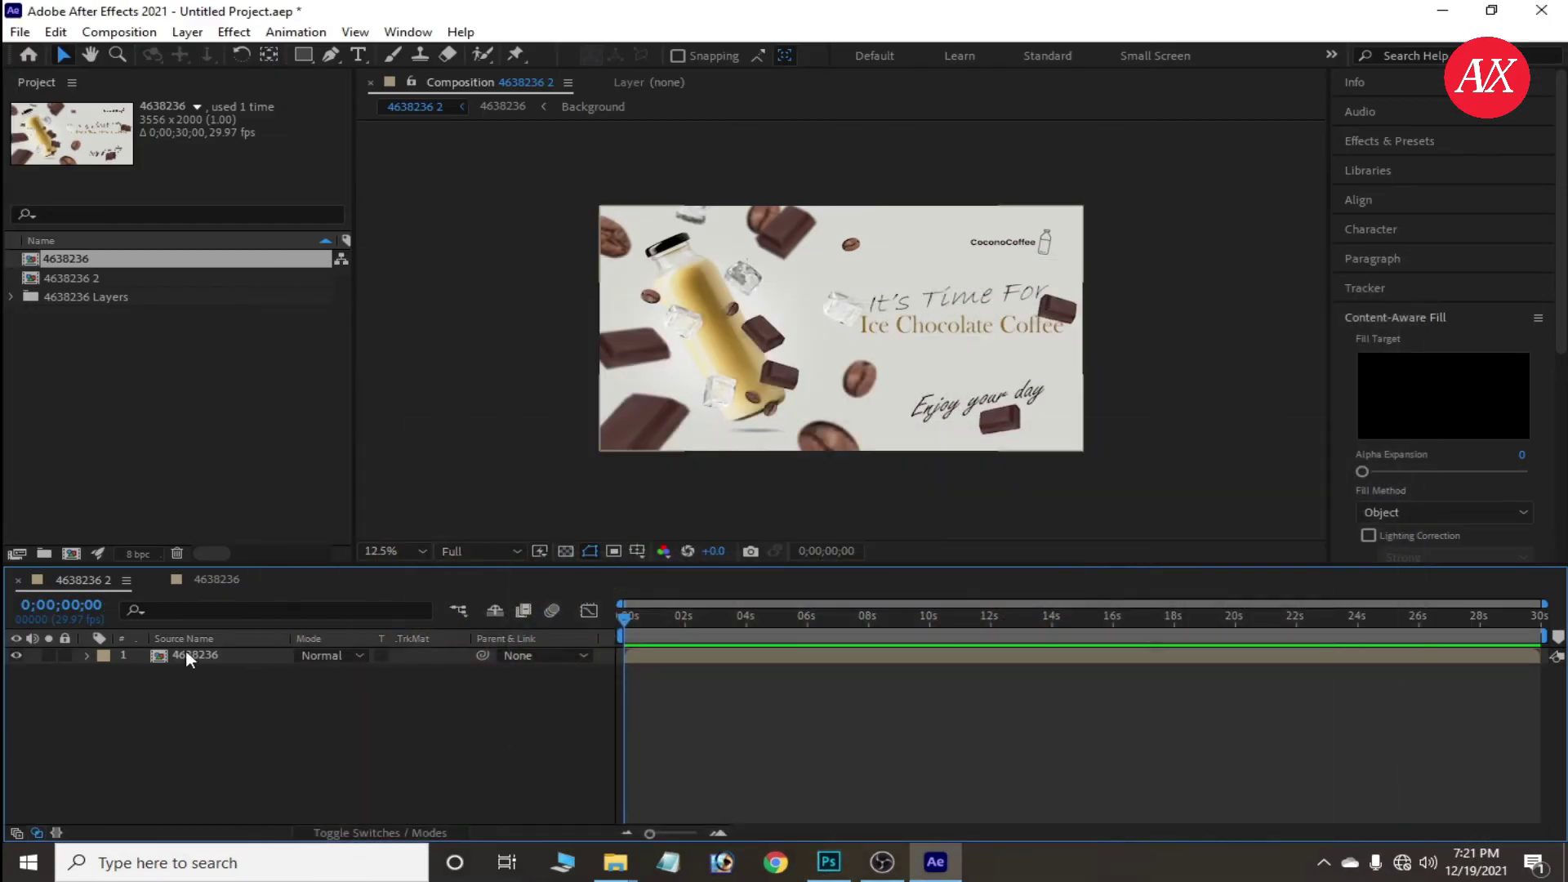
double_click(190, 657)
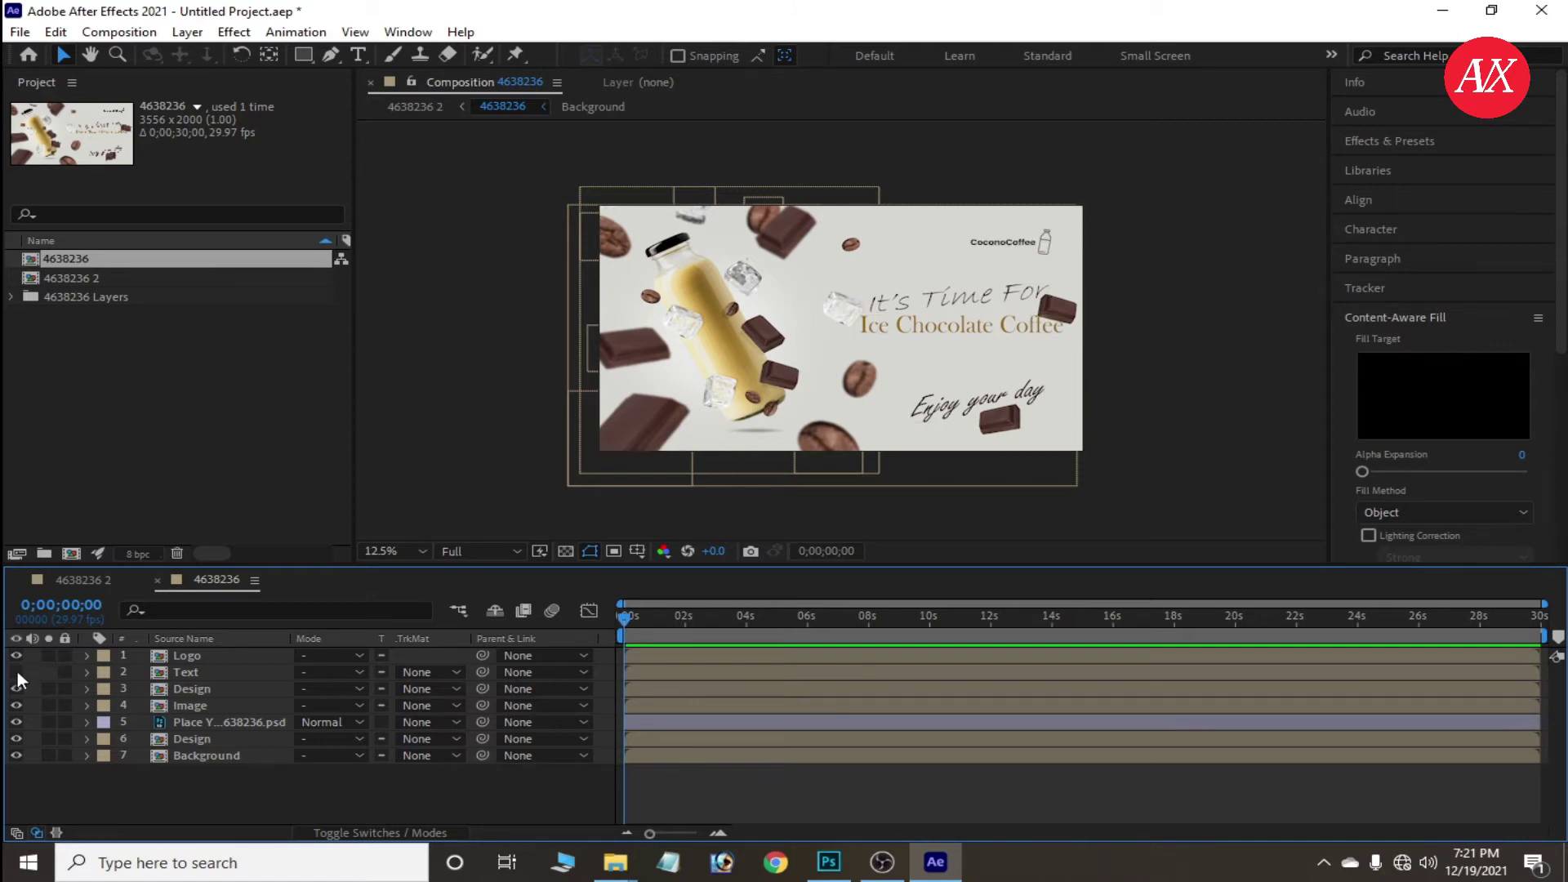
Identify the Text, upper Design, Image and Place Your Image layers by toggling the visibility of each one off and on
left_click(17, 671)
left_click(17, 671)
left_click(17, 689)
left_click(17, 688)
left_click(18, 706)
left_click(17, 706)
left_click(18, 706)
left_click(17, 706)
left_click(16, 722)
left_click(16, 722)
Pre-compose the Image layer and the bottle's Place Your Image layer into a new composition named 1st anim
left_click(212, 707)
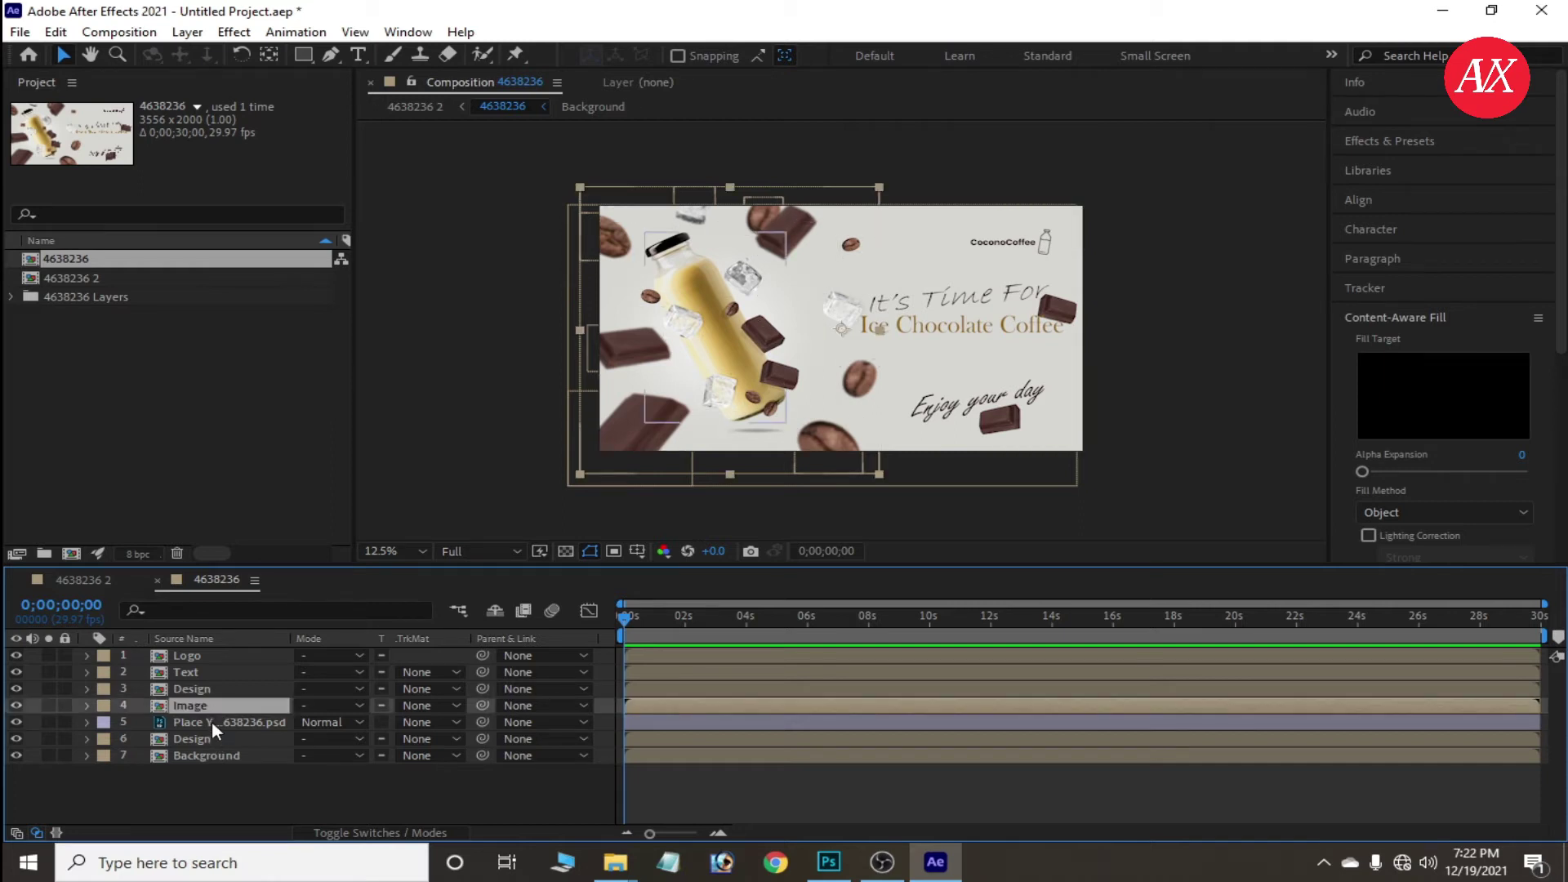
left_click(212, 721, "shift")
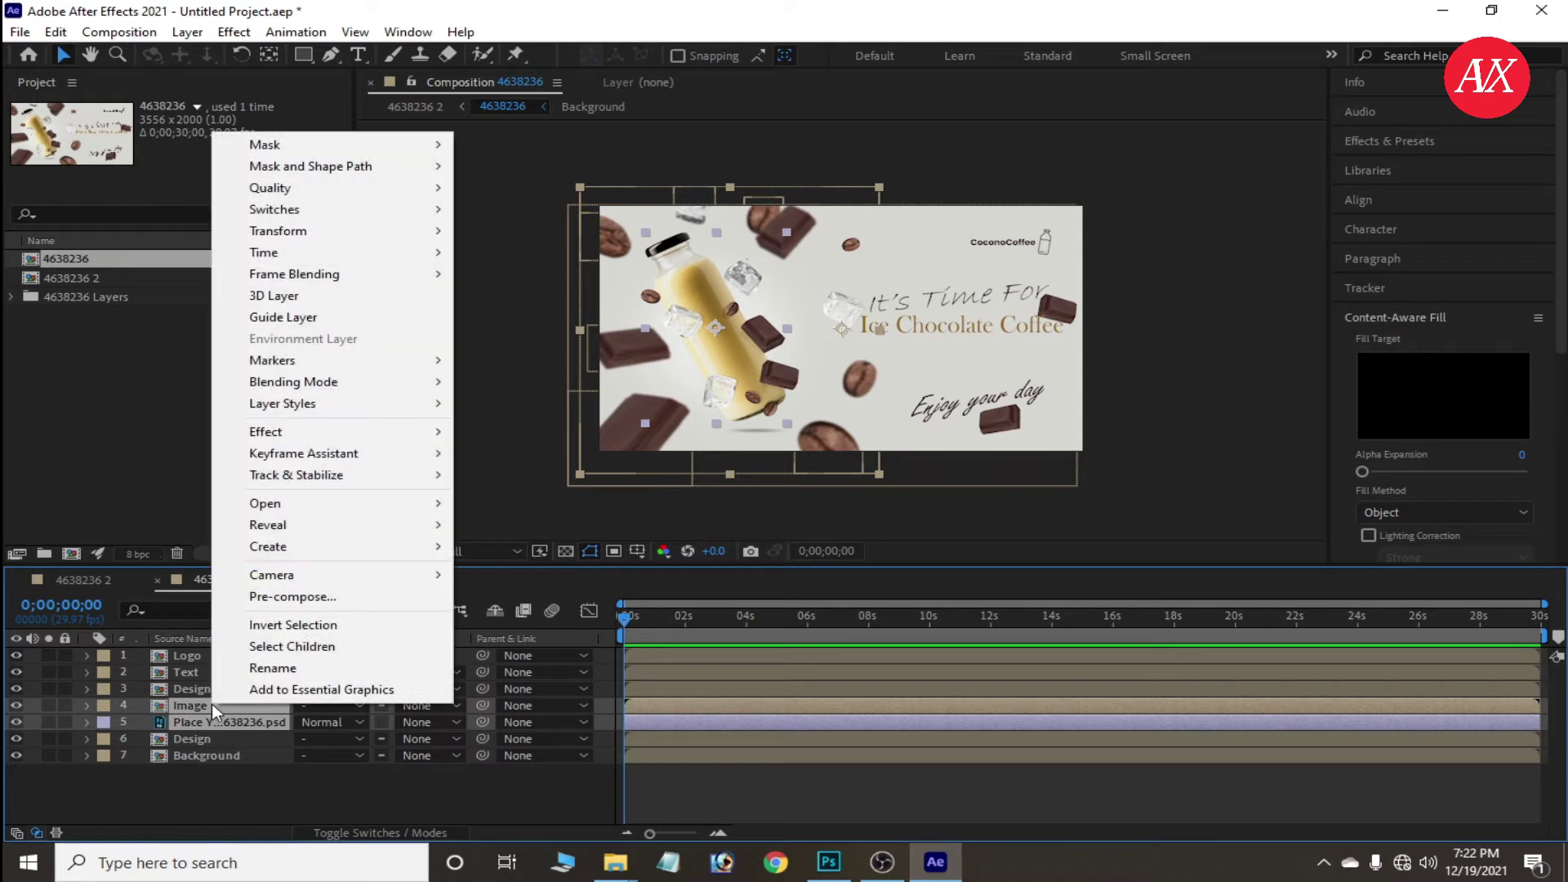
left_click(313, 598)
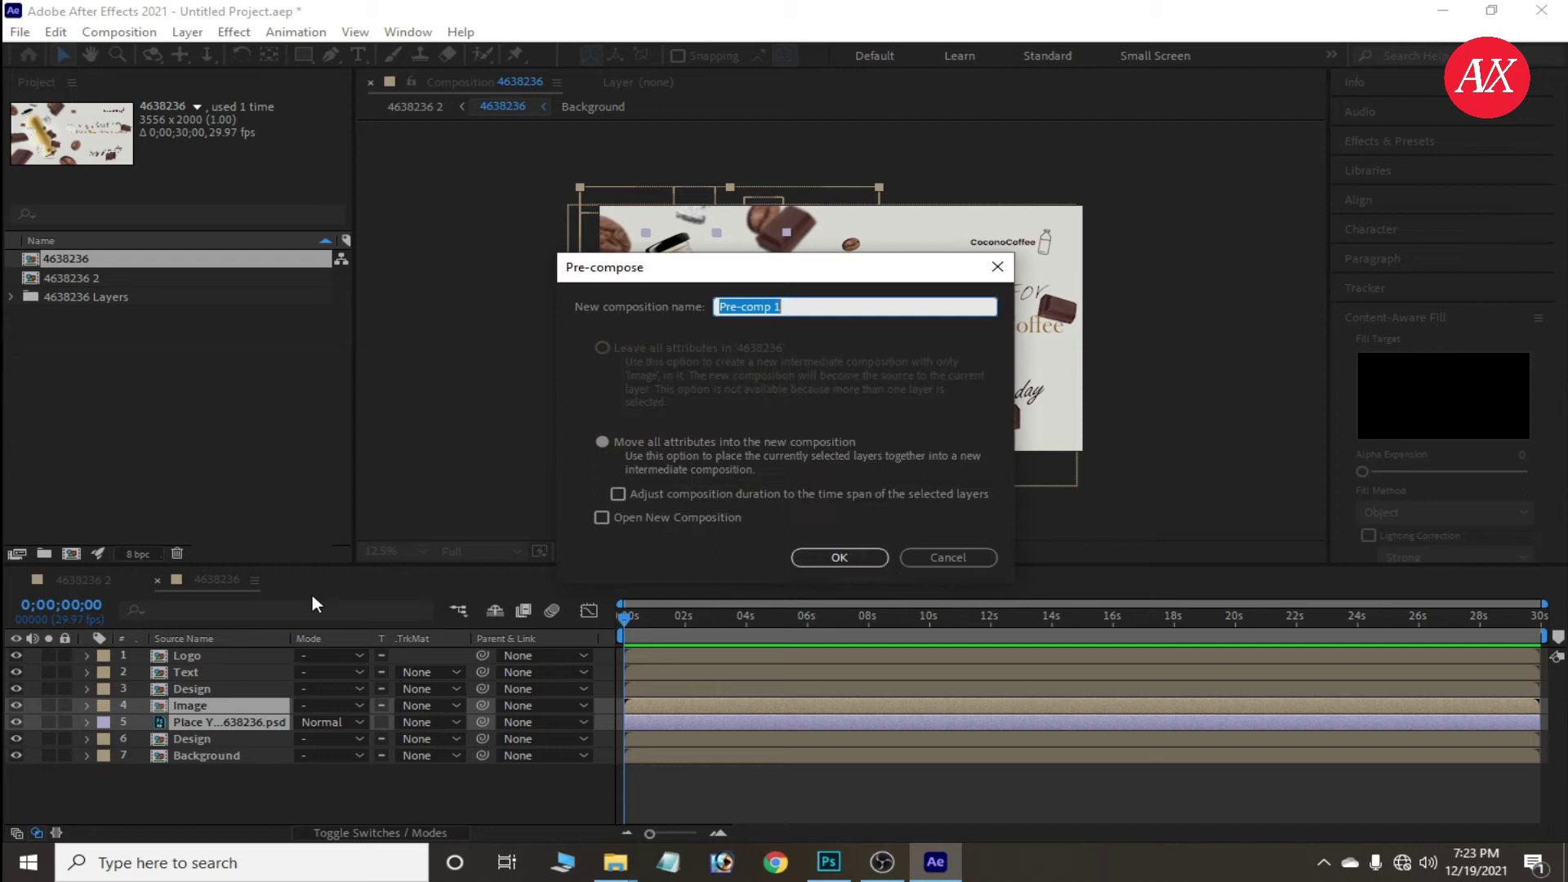
key("BackSpace")
type("1st anim")
left_click(806, 557)
left_click(247, 798)
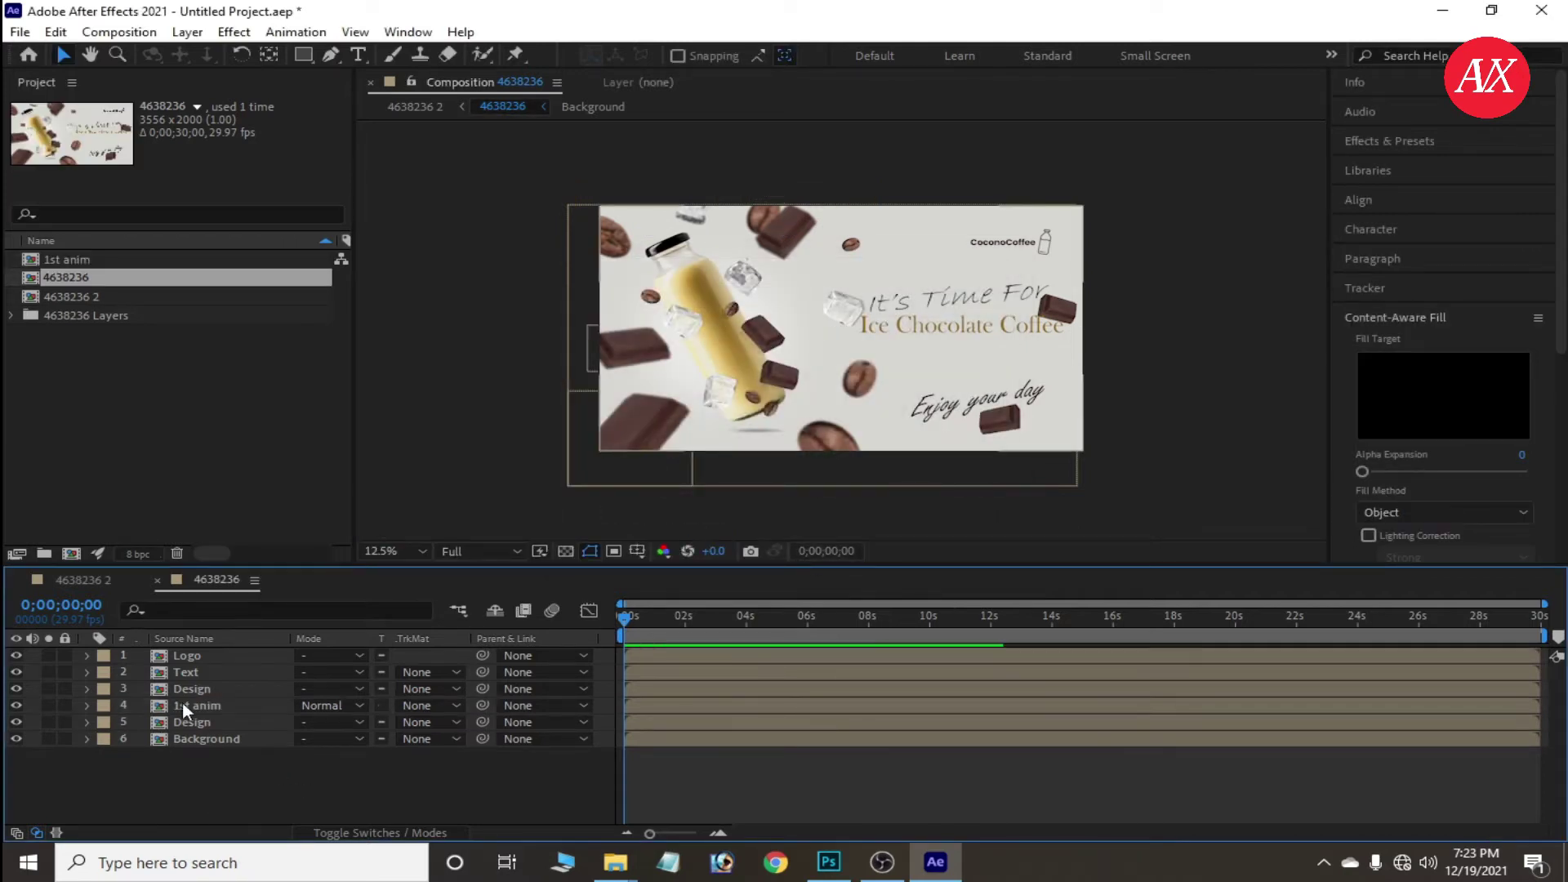
Check the 1st anim layer by toggling its visibility, and compare it with the layered design in Photoshop
left_click(194, 710)
left_click(18, 705)
left_click(17, 705)
left_click(17, 705)
left_click(17, 706)
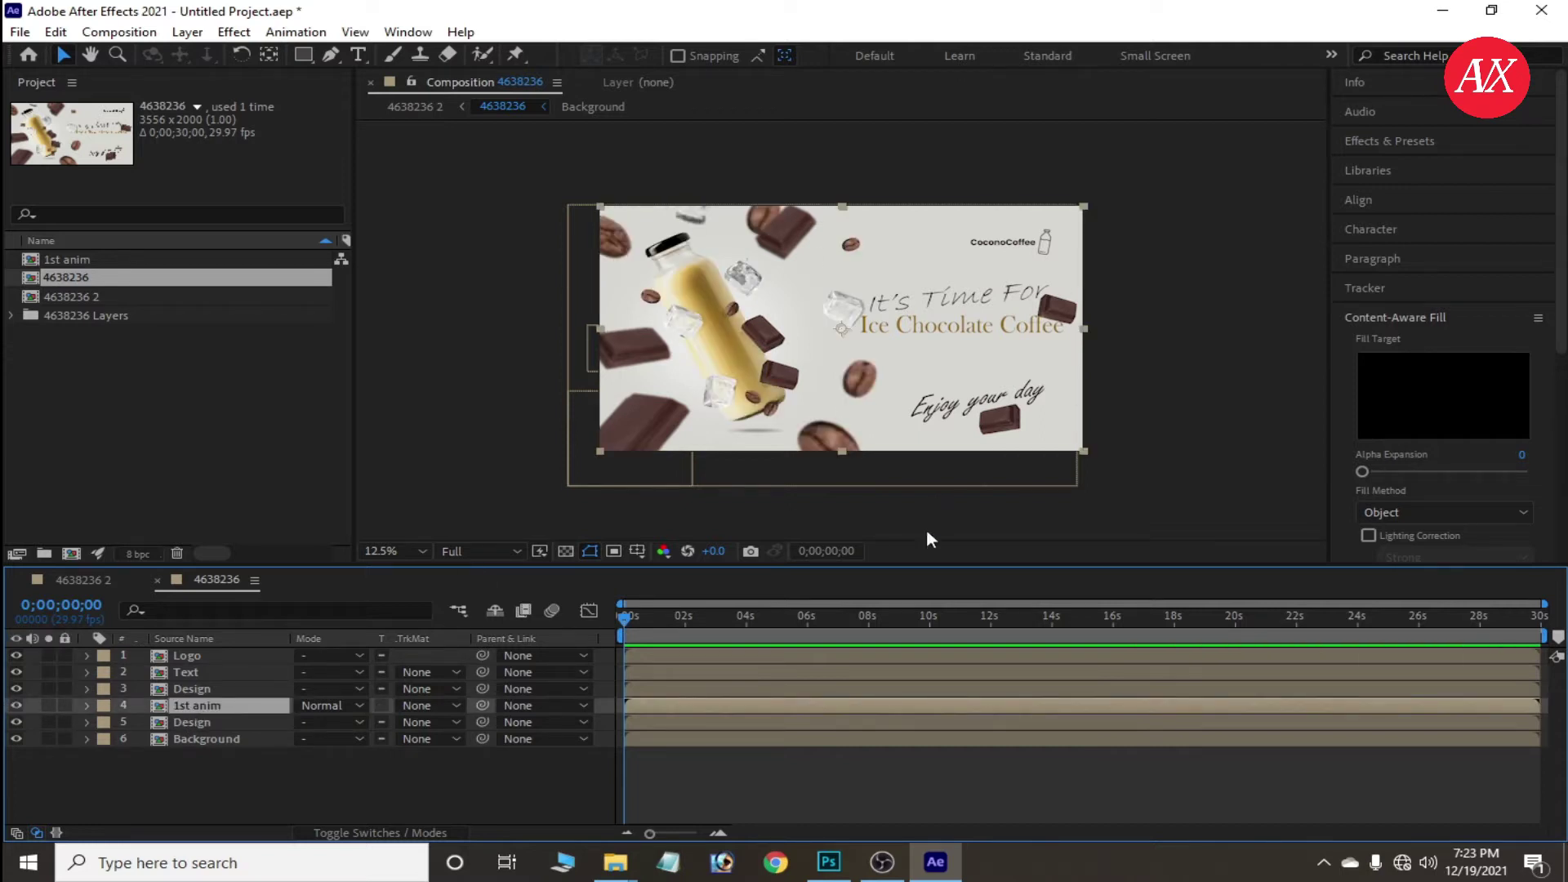
left_click(827, 862)
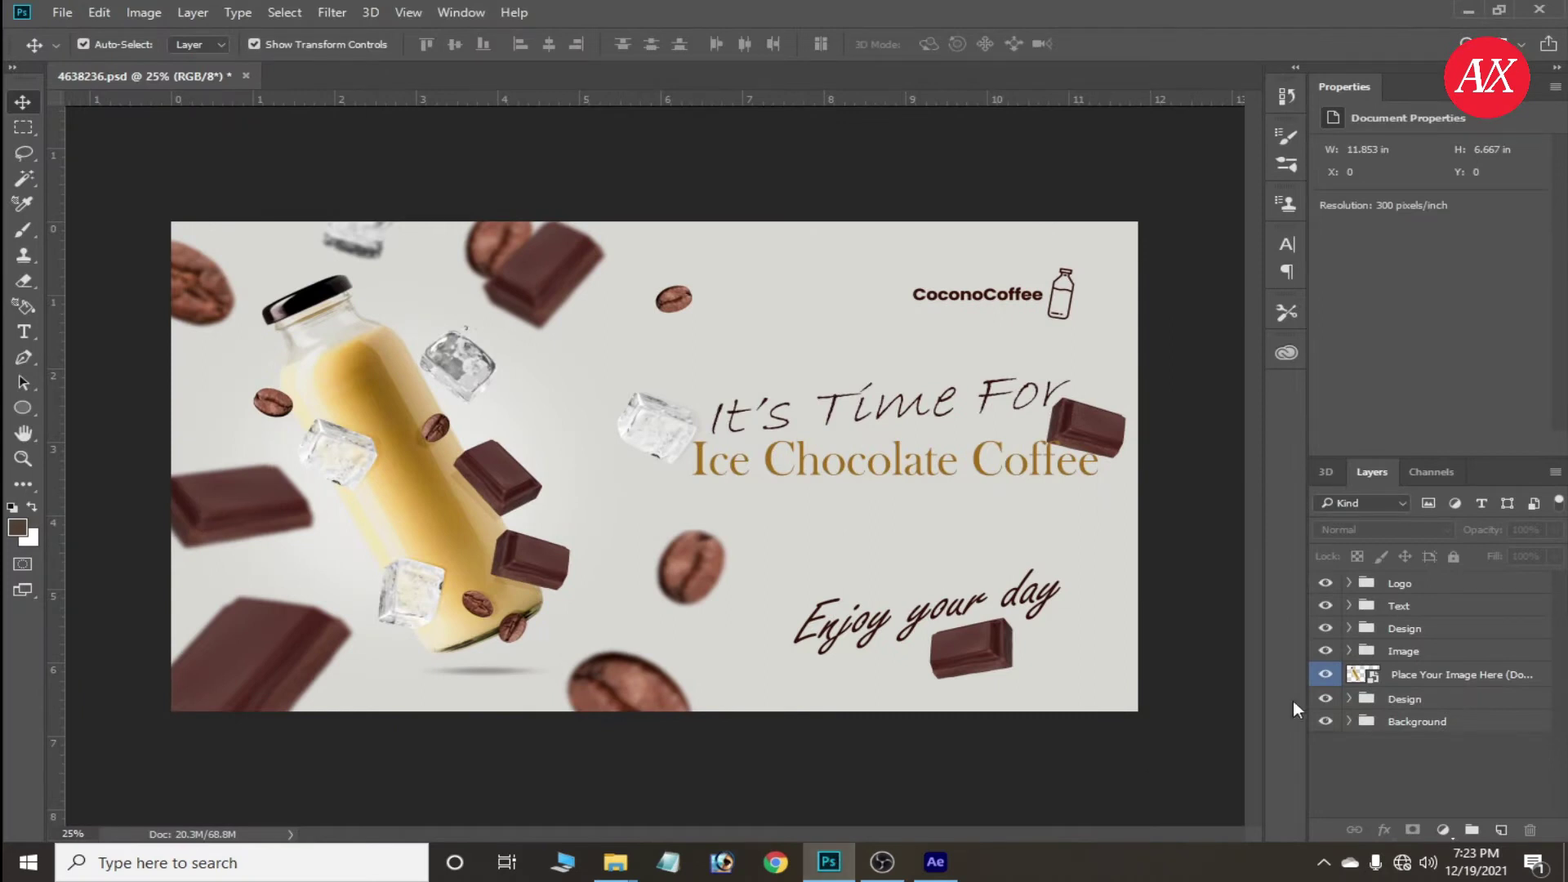
left_click(830, 862)
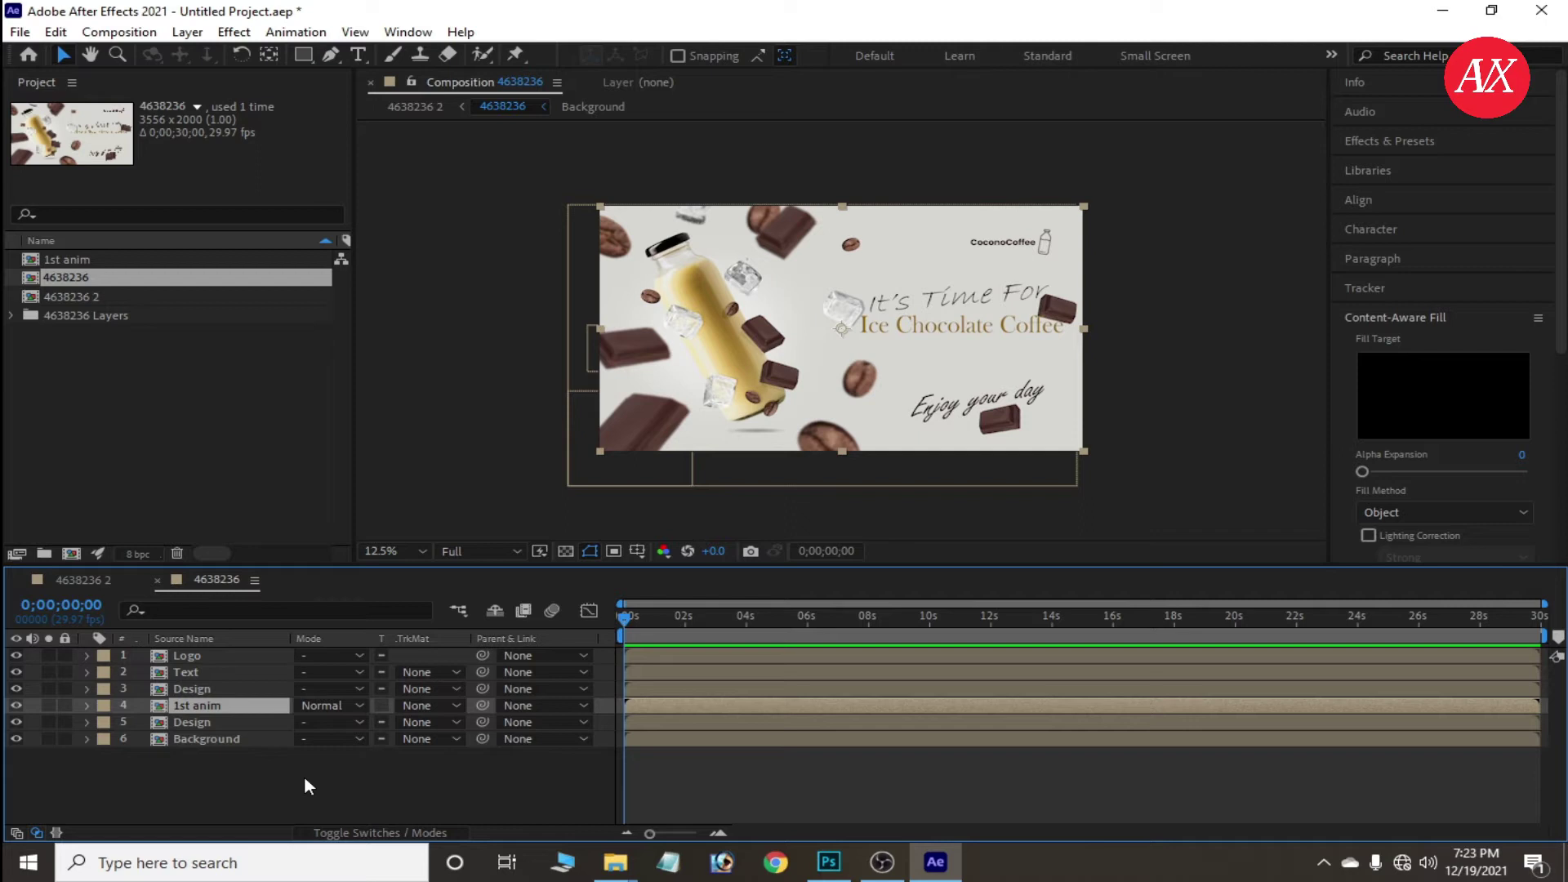
Hide the Logo, Text and both Design layers, leaving only Background and 1st anim visible
left_click(214, 768)
left_click(214, 707)
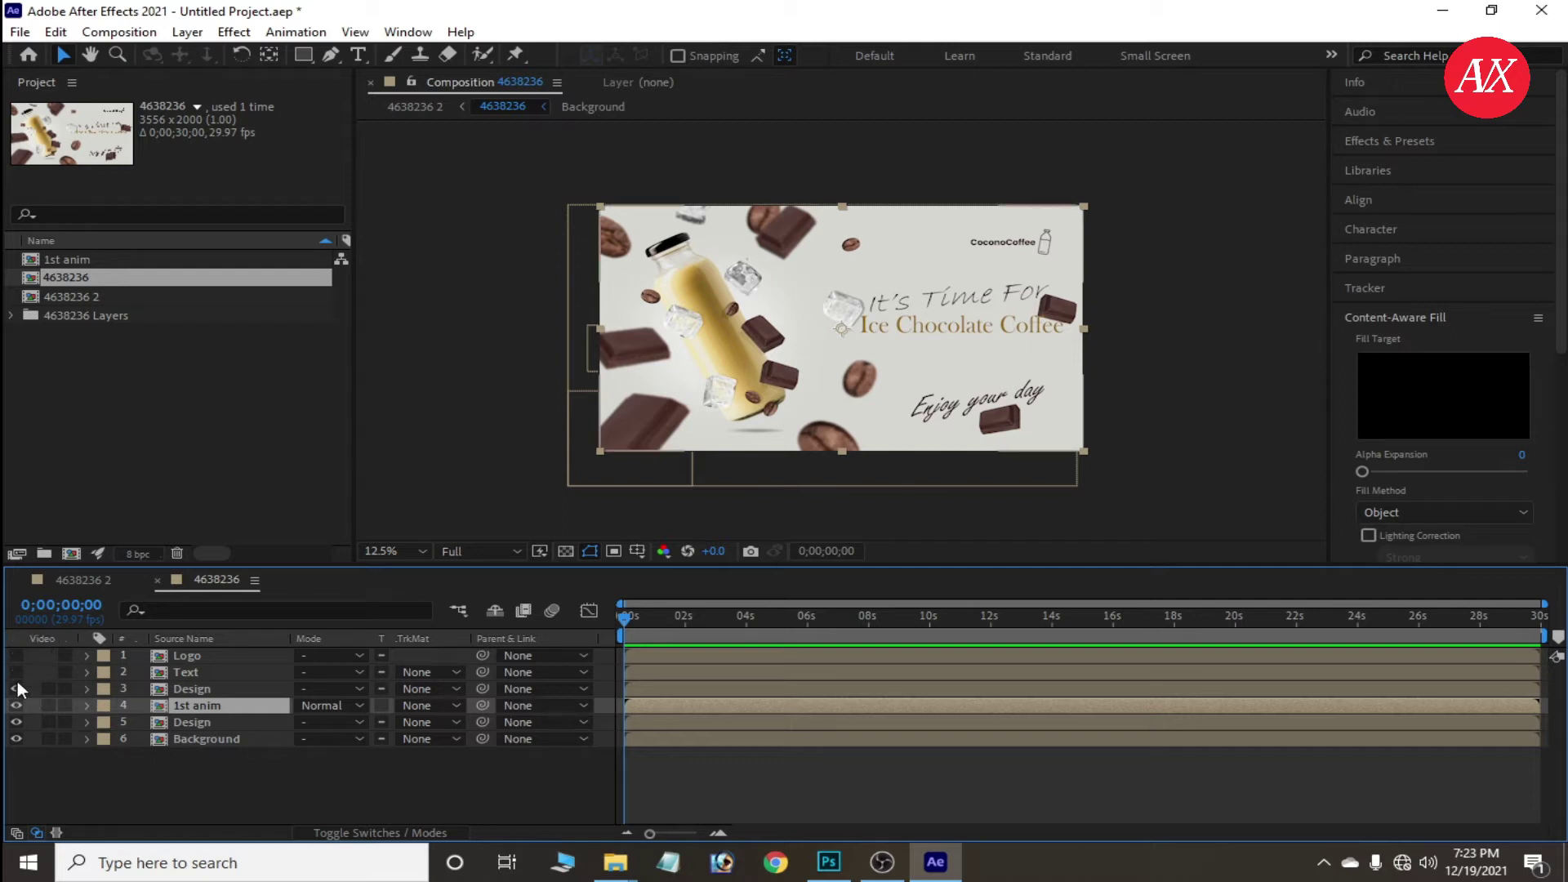
left_click_drag(10, 737, 18, 741)
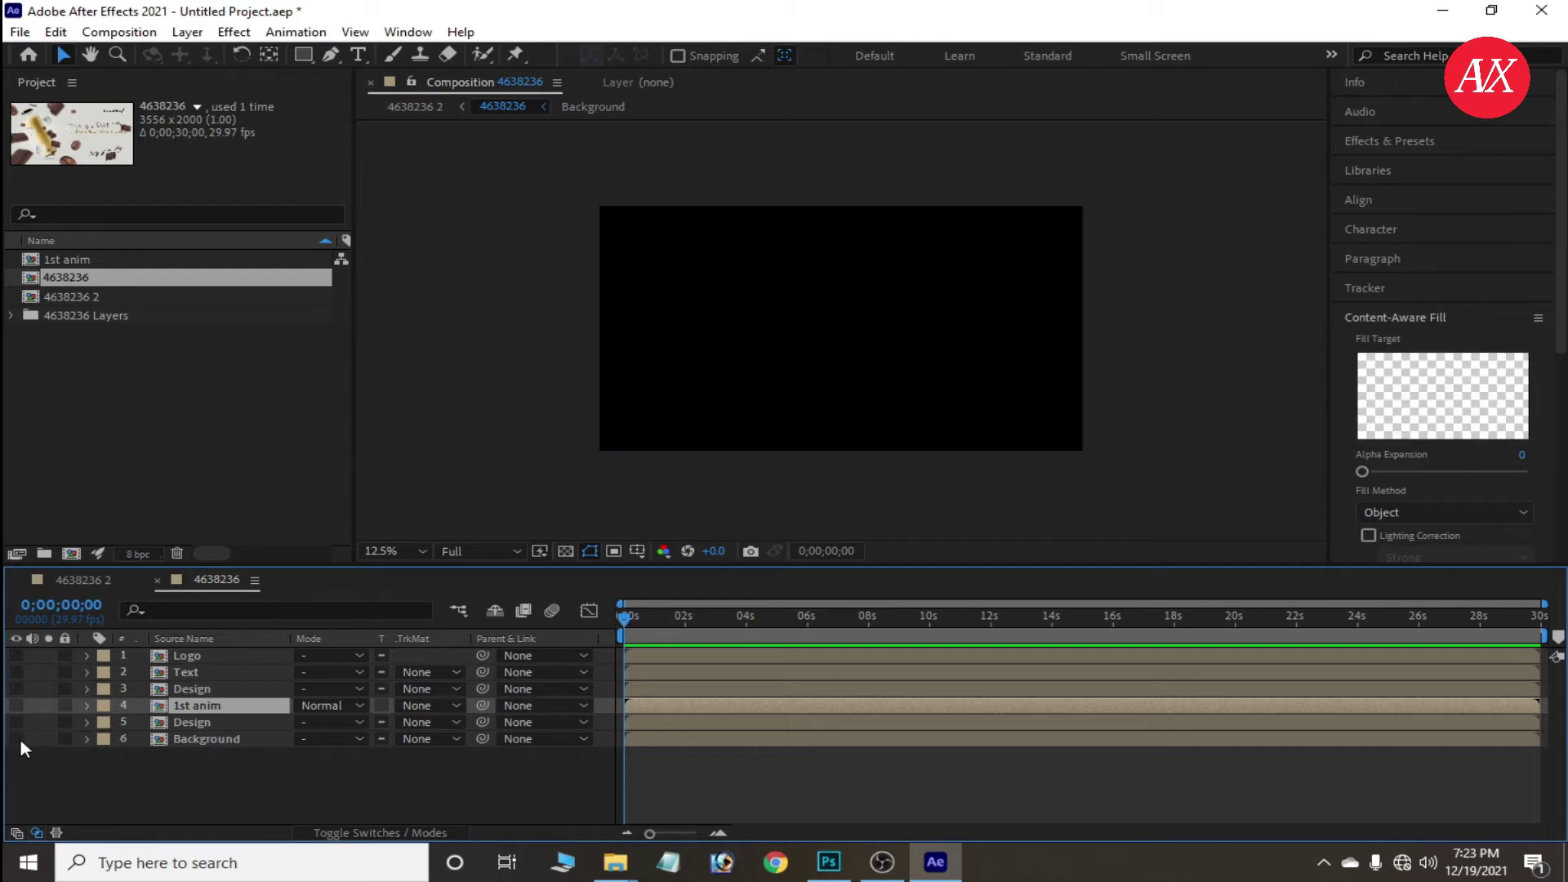
left_click(15, 740)
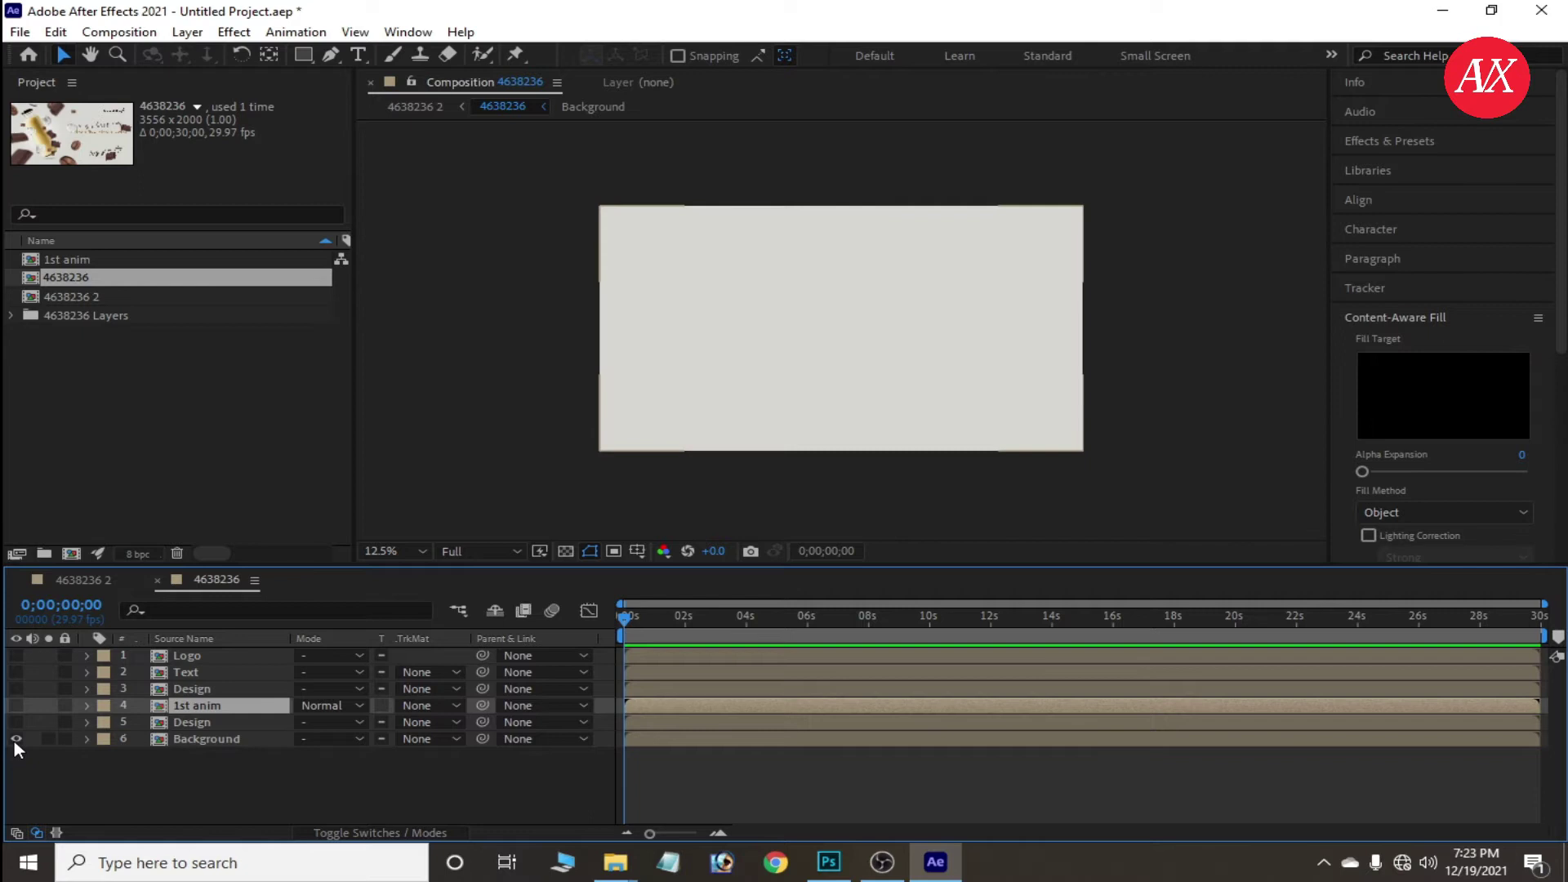
left_click(16, 698)
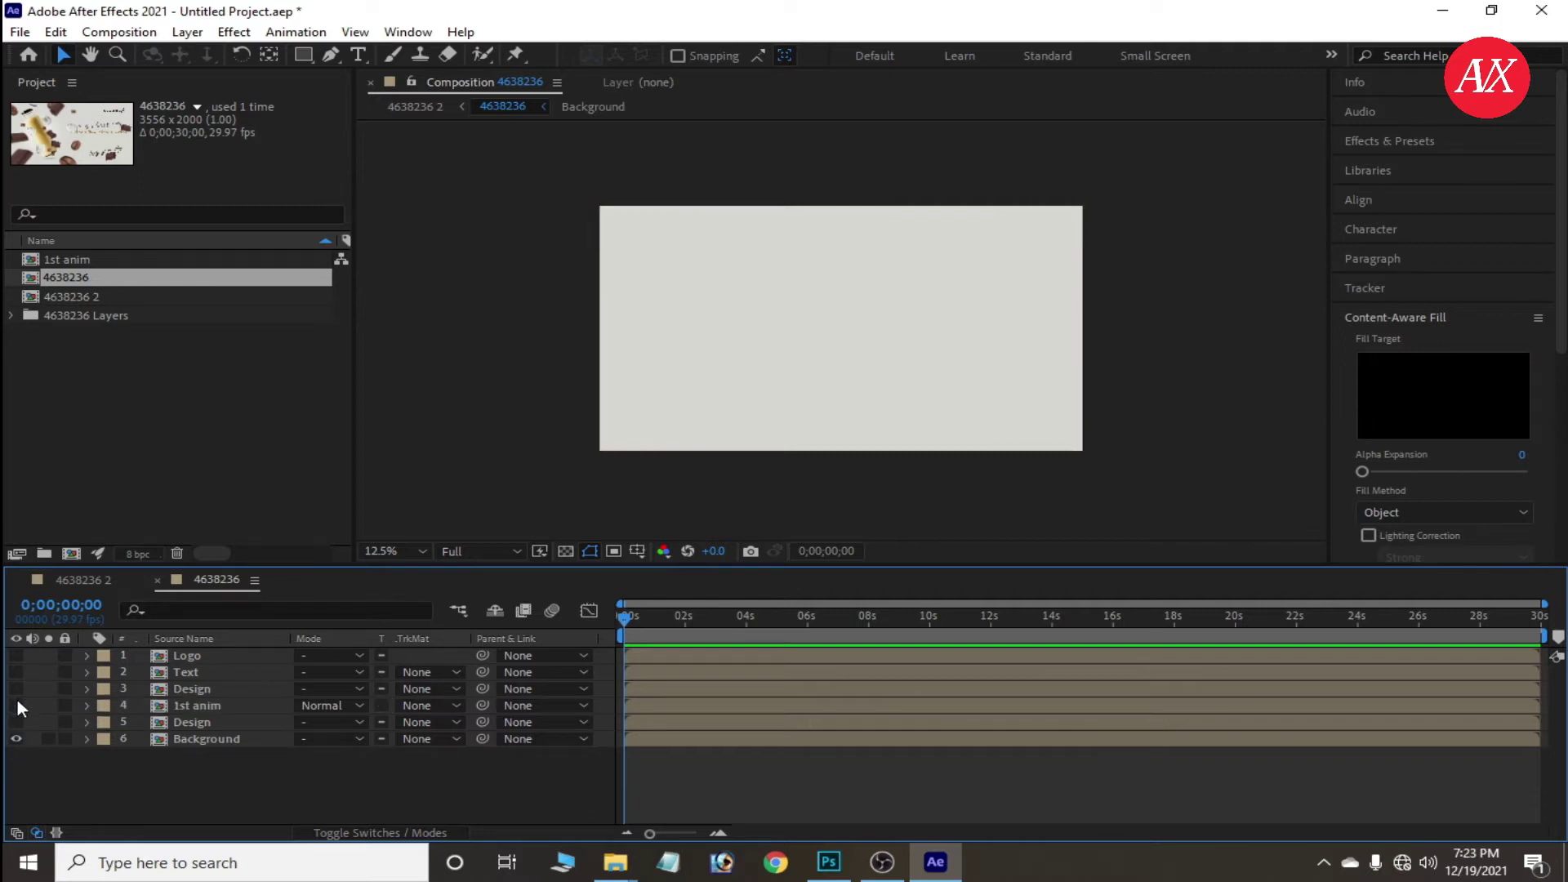
left_click(17, 705)
Reveal the Transform properties of the 1st anim layer and try out a different Scale value
left_click(87, 705)
left_click(108, 723)
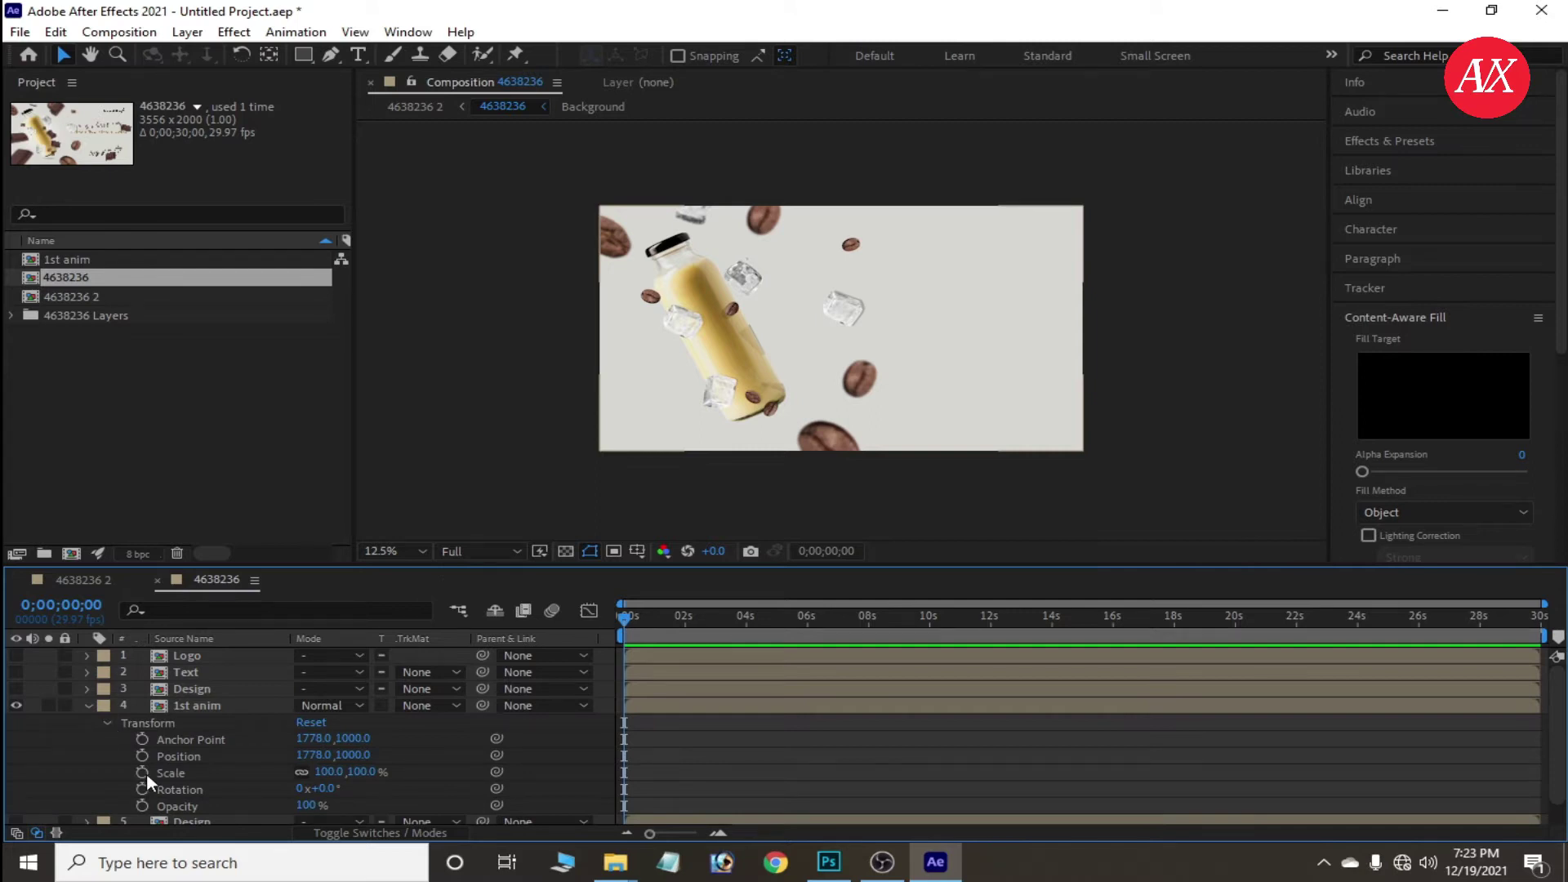
left_click_drag(356, 771, 462, 758)
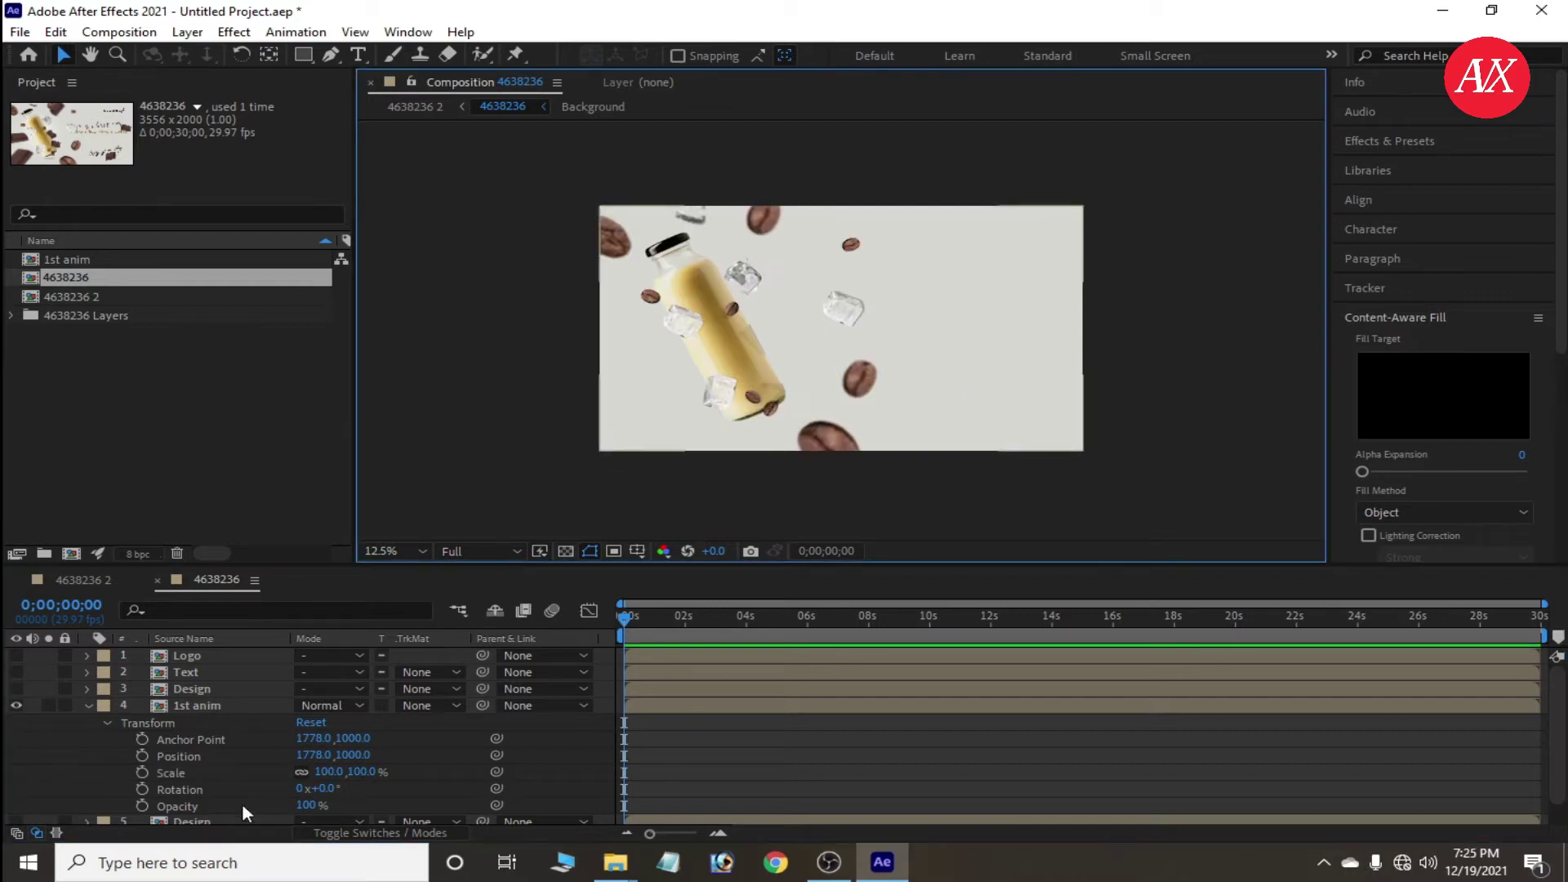
Inside the 1st anim composition, hide the Image layer and reveal the bottle layer's Transform properties
double_click(218, 704)
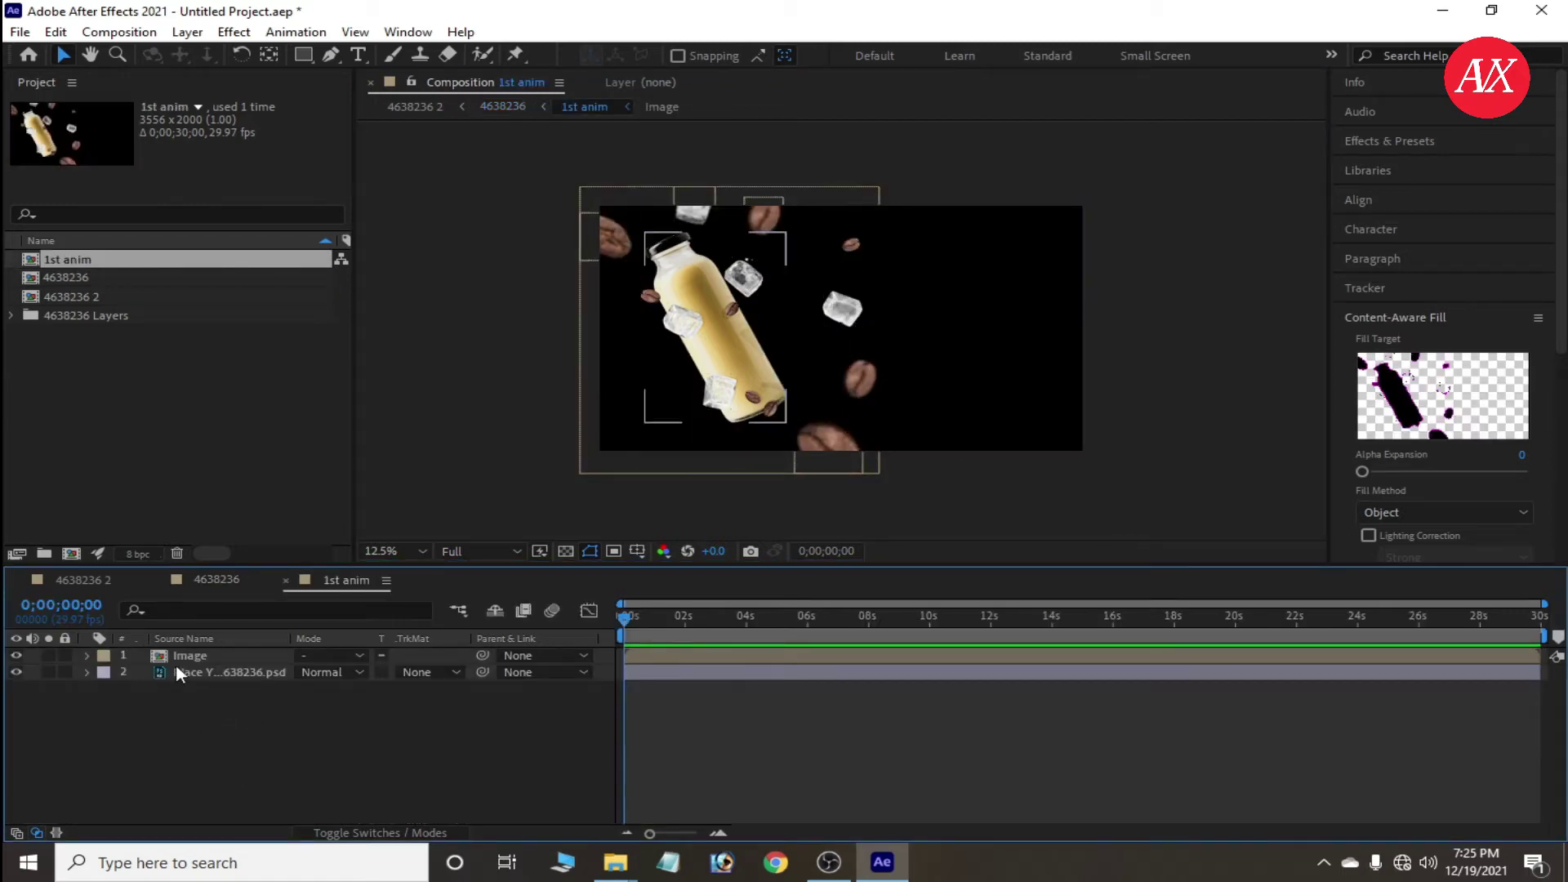
left_click(219, 656)
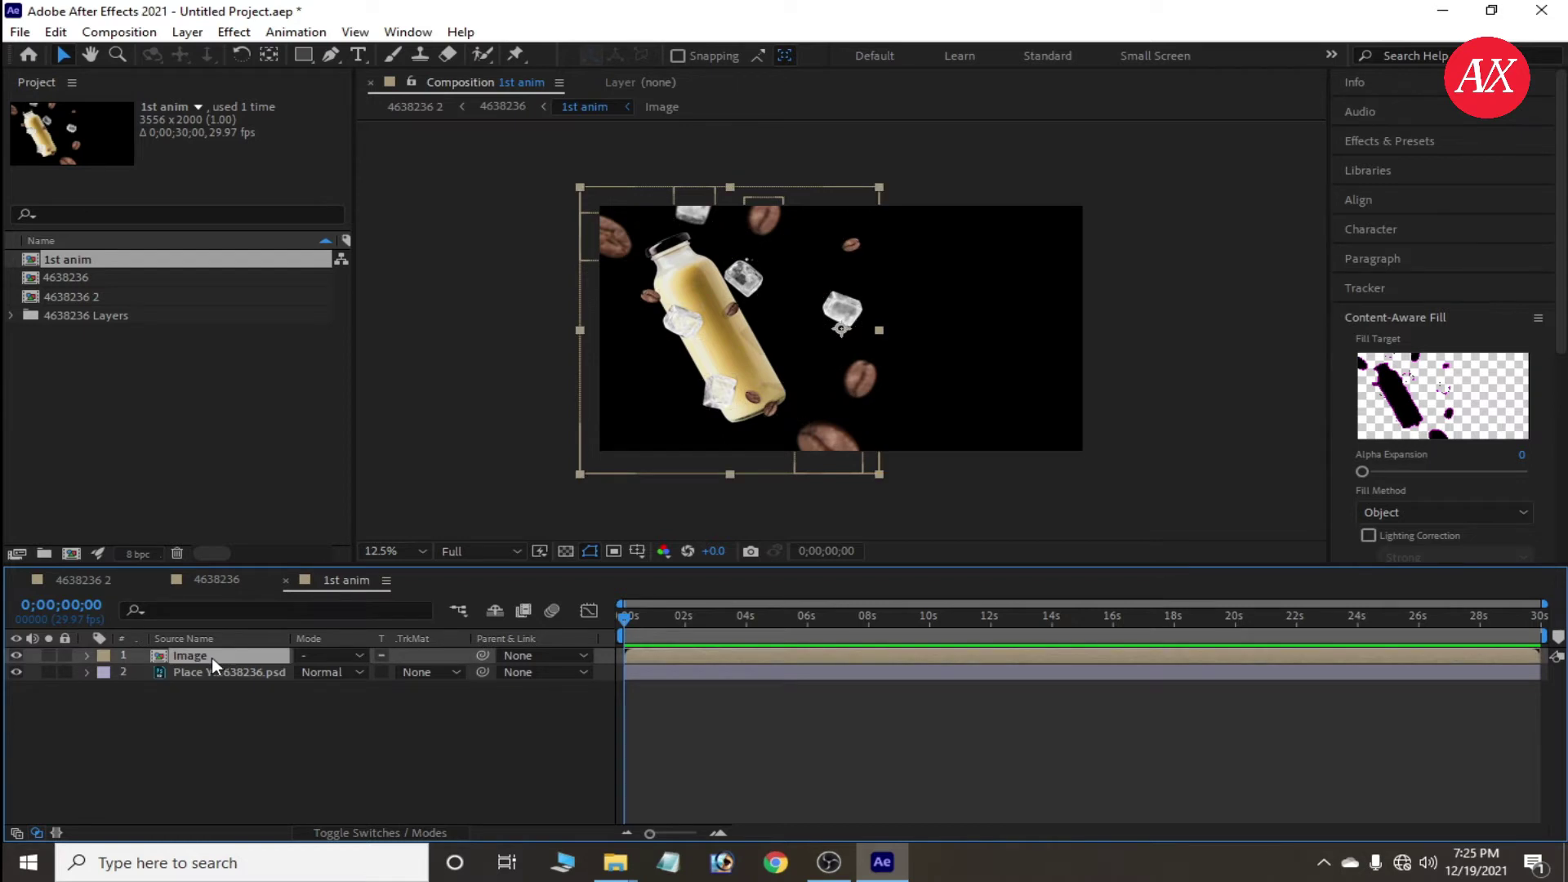
left_click(222, 674)
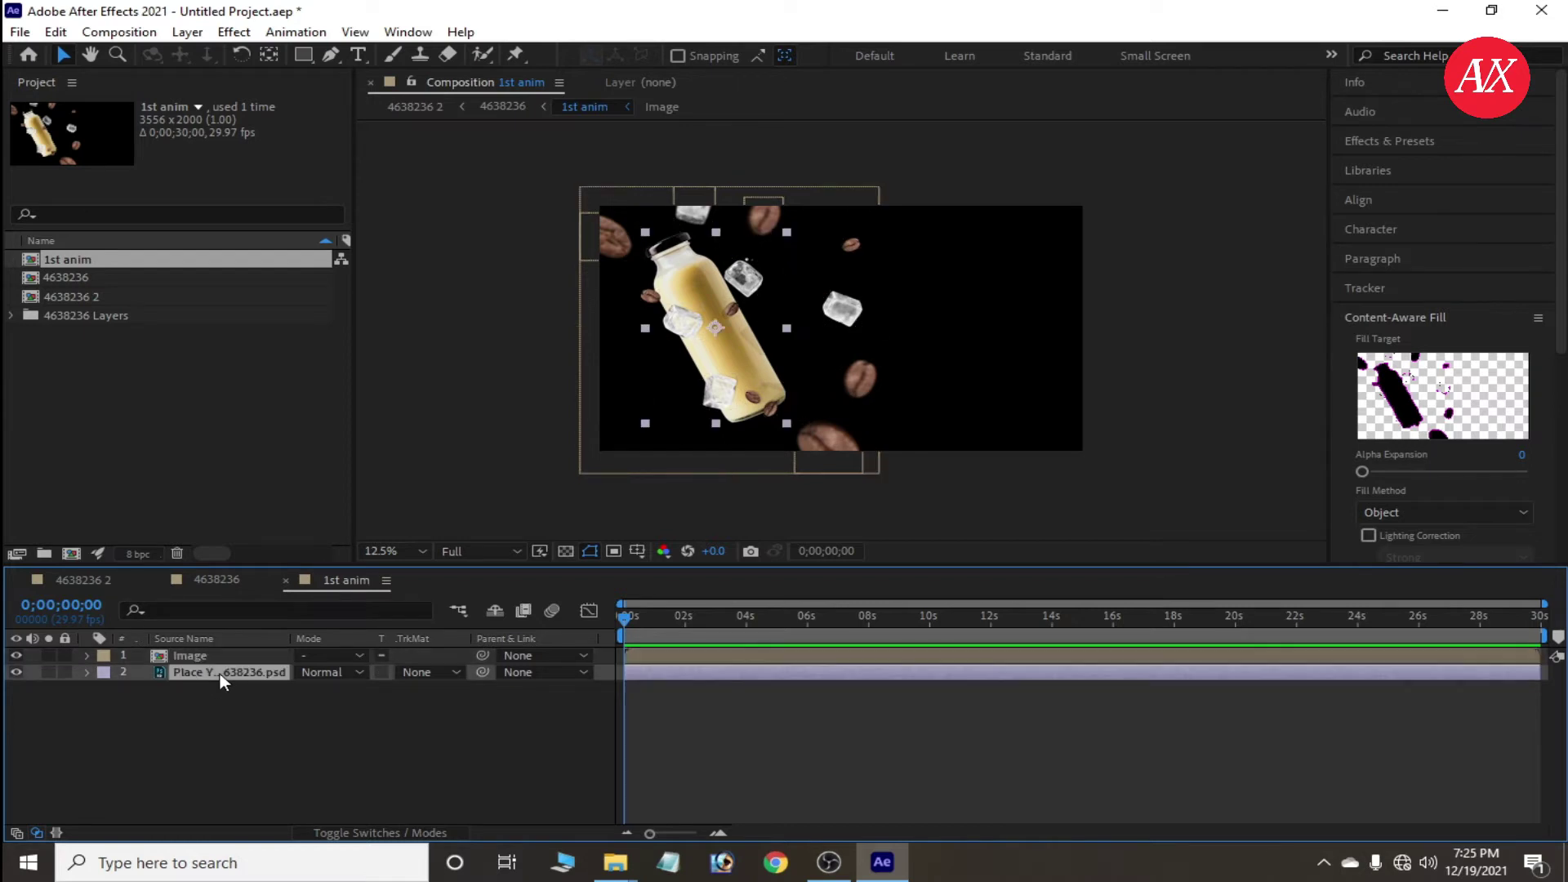
left_click(16, 654)
left_click(85, 670)
left_click(106, 688)
Set the bottle layer's Scale to 0% and keyframe it at the start of the timeline
left_click_drag(330, 738, 268, 749)
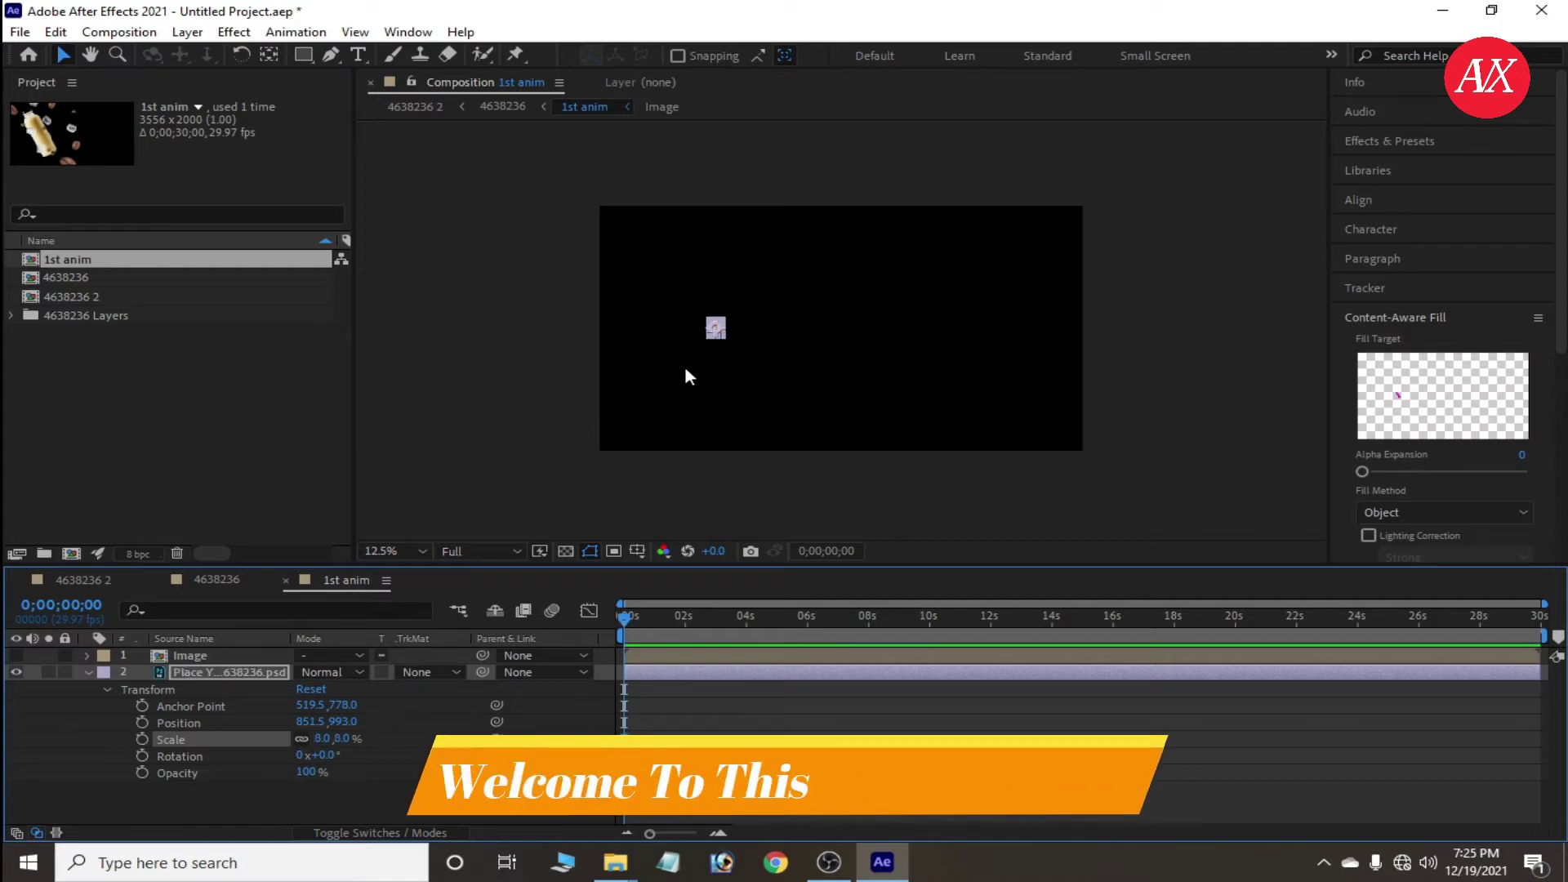
scroll(684, 367, "up", 1)
left_click_drag(599, 357, 708, 359)
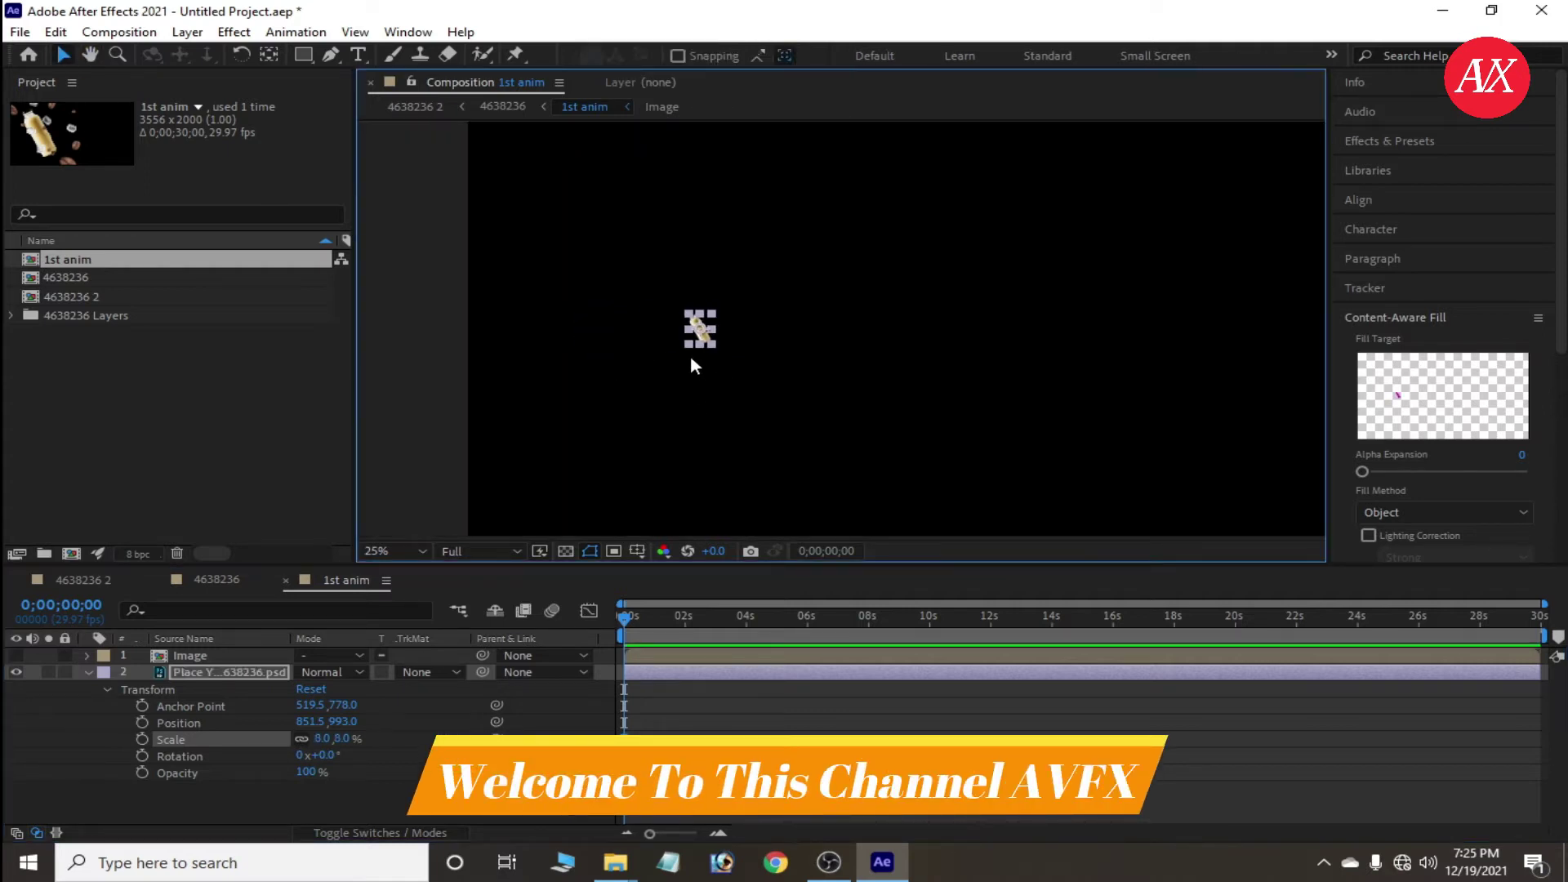
key("period")
left_click_drag(351, 743, 343, 740)
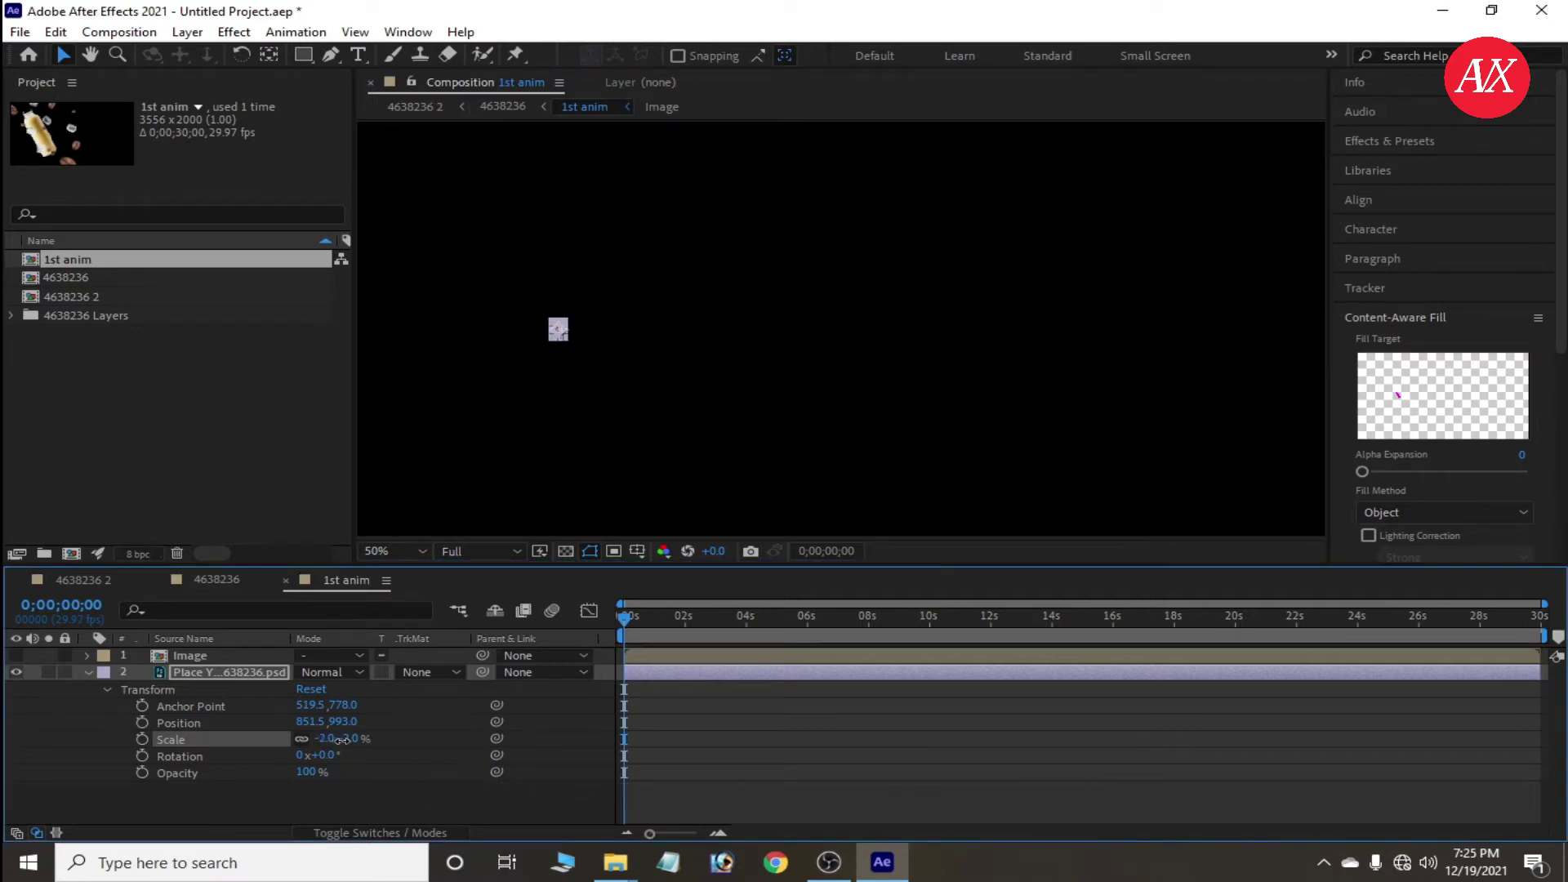
left_click(343, 740)
type("0")
key("Return")
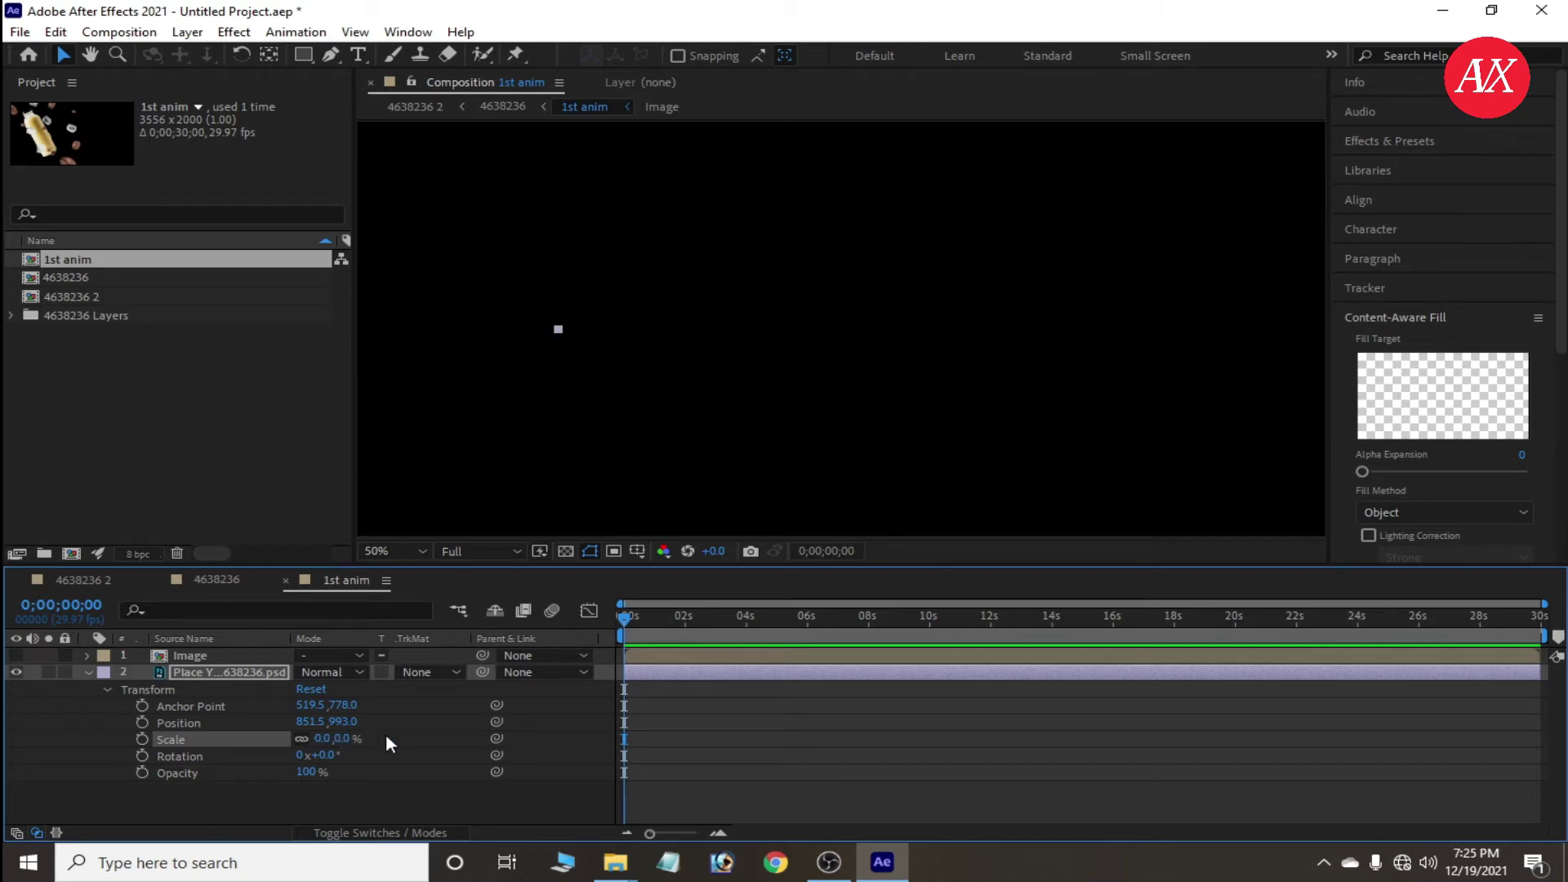
left_click(142, 738)
key("comma")
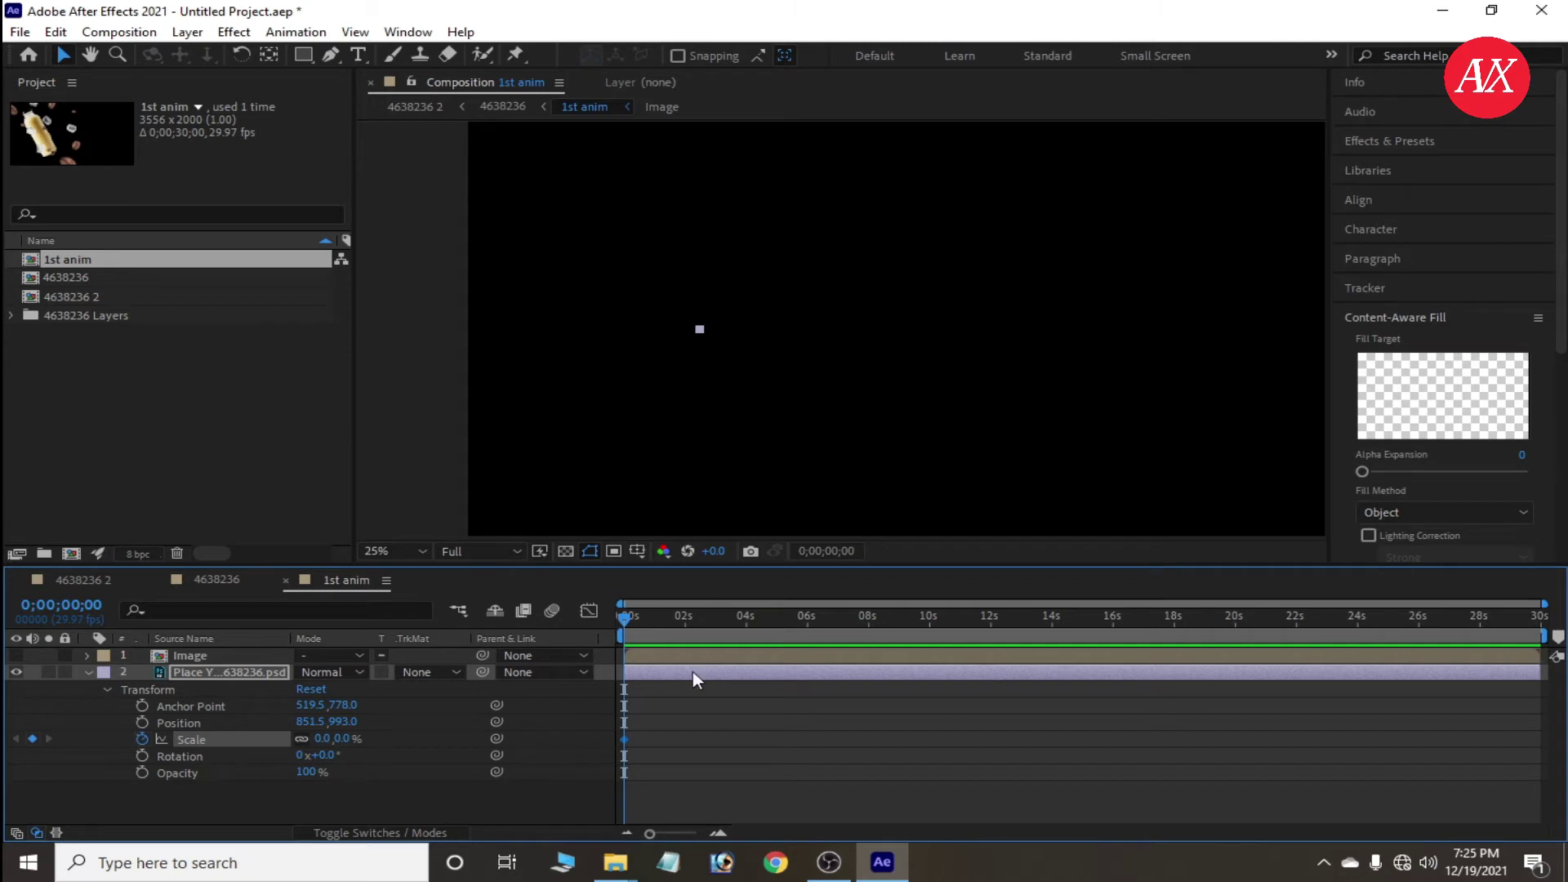
Add a 100% Scale keyframe to the bottle layer at frame 12
key("space")
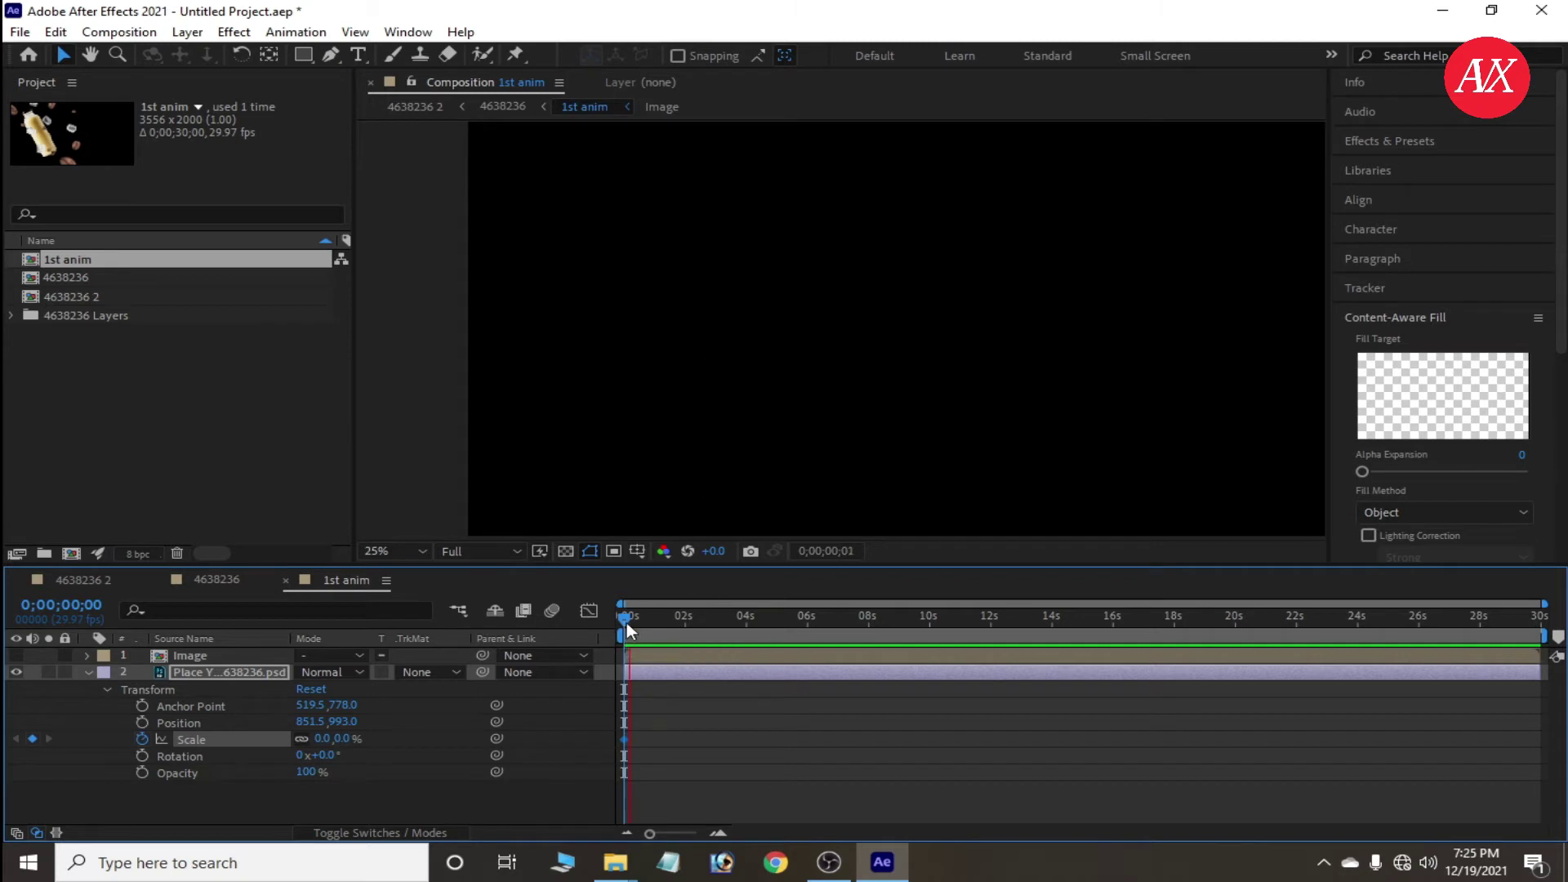
key("space")
left_click_drag(343, 738, 387, 738)
left_click(351, 738)
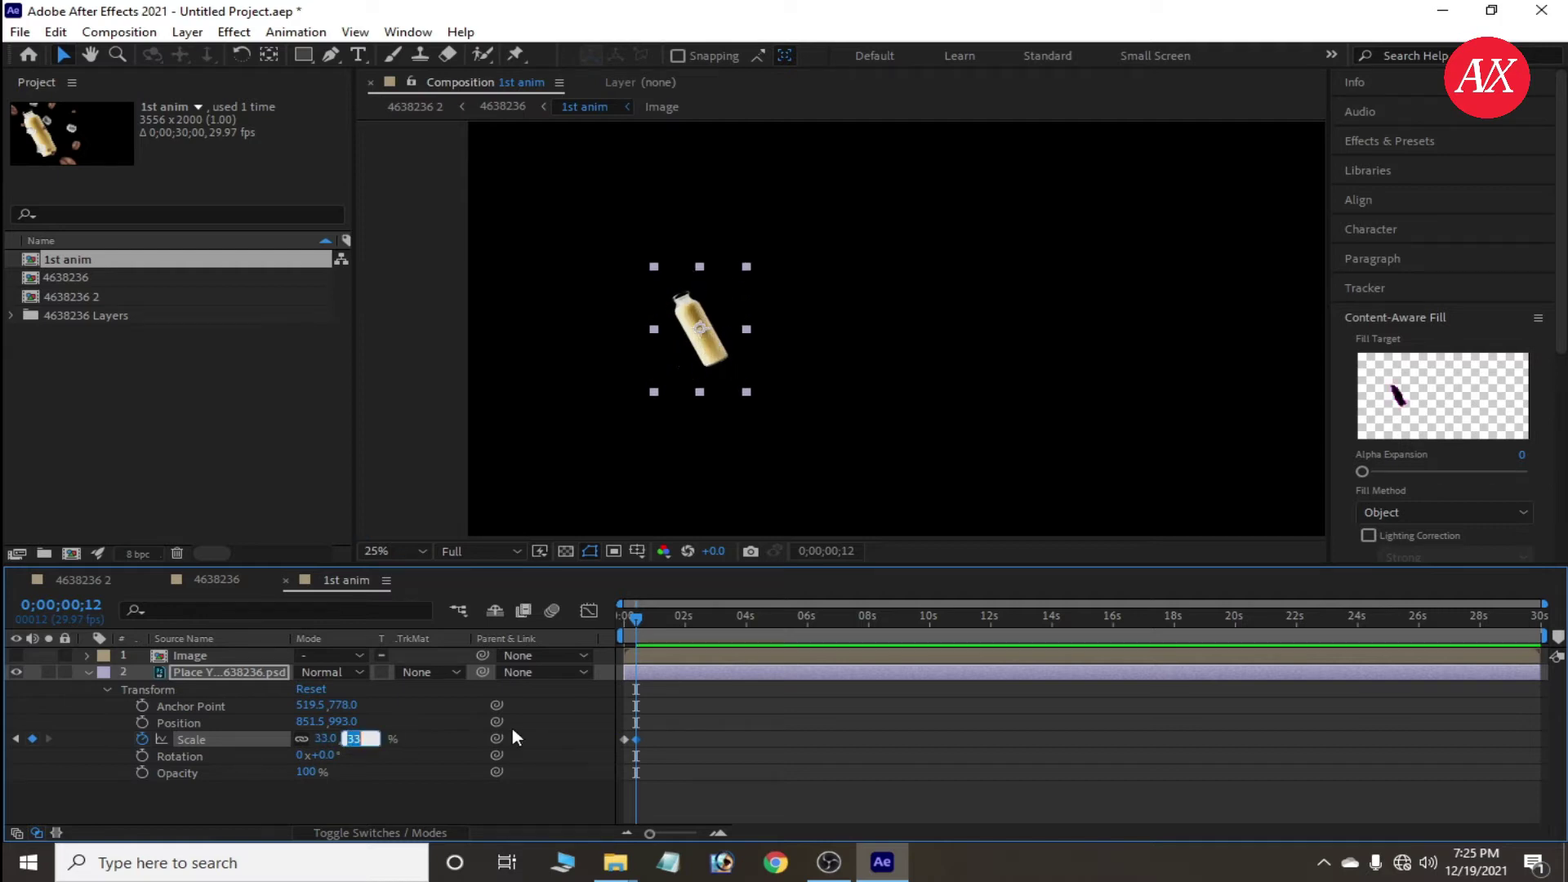
type("100")
key("Return")
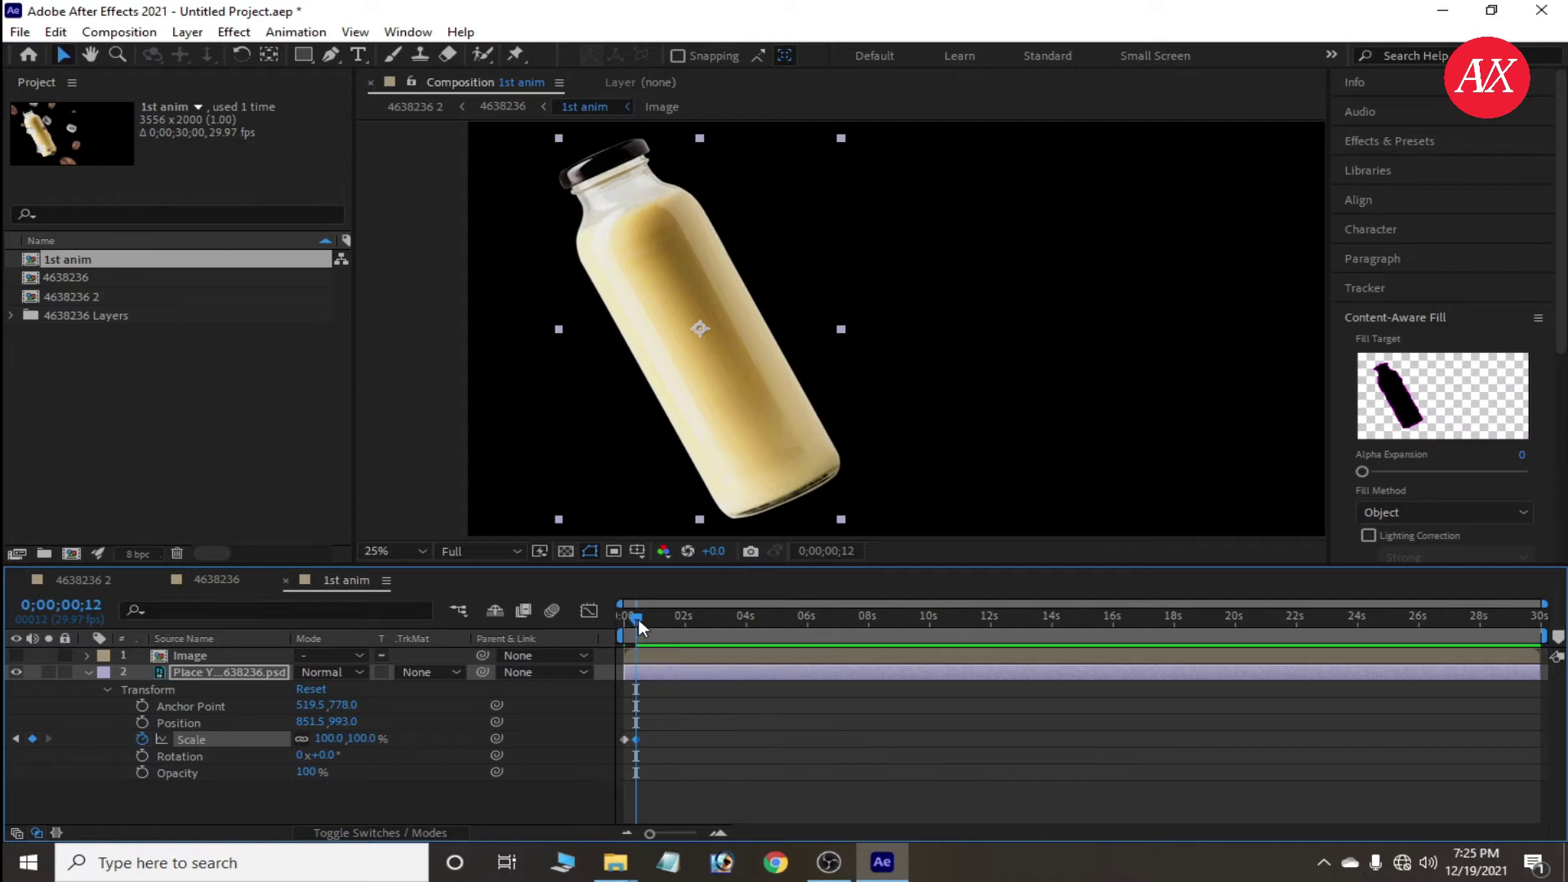
Speed up the bottle's scale-up by moving its second Scale keyframe to frame 6, and preview the animation from the start
left_click_drag(639, 617, 581, 623)
key("space")
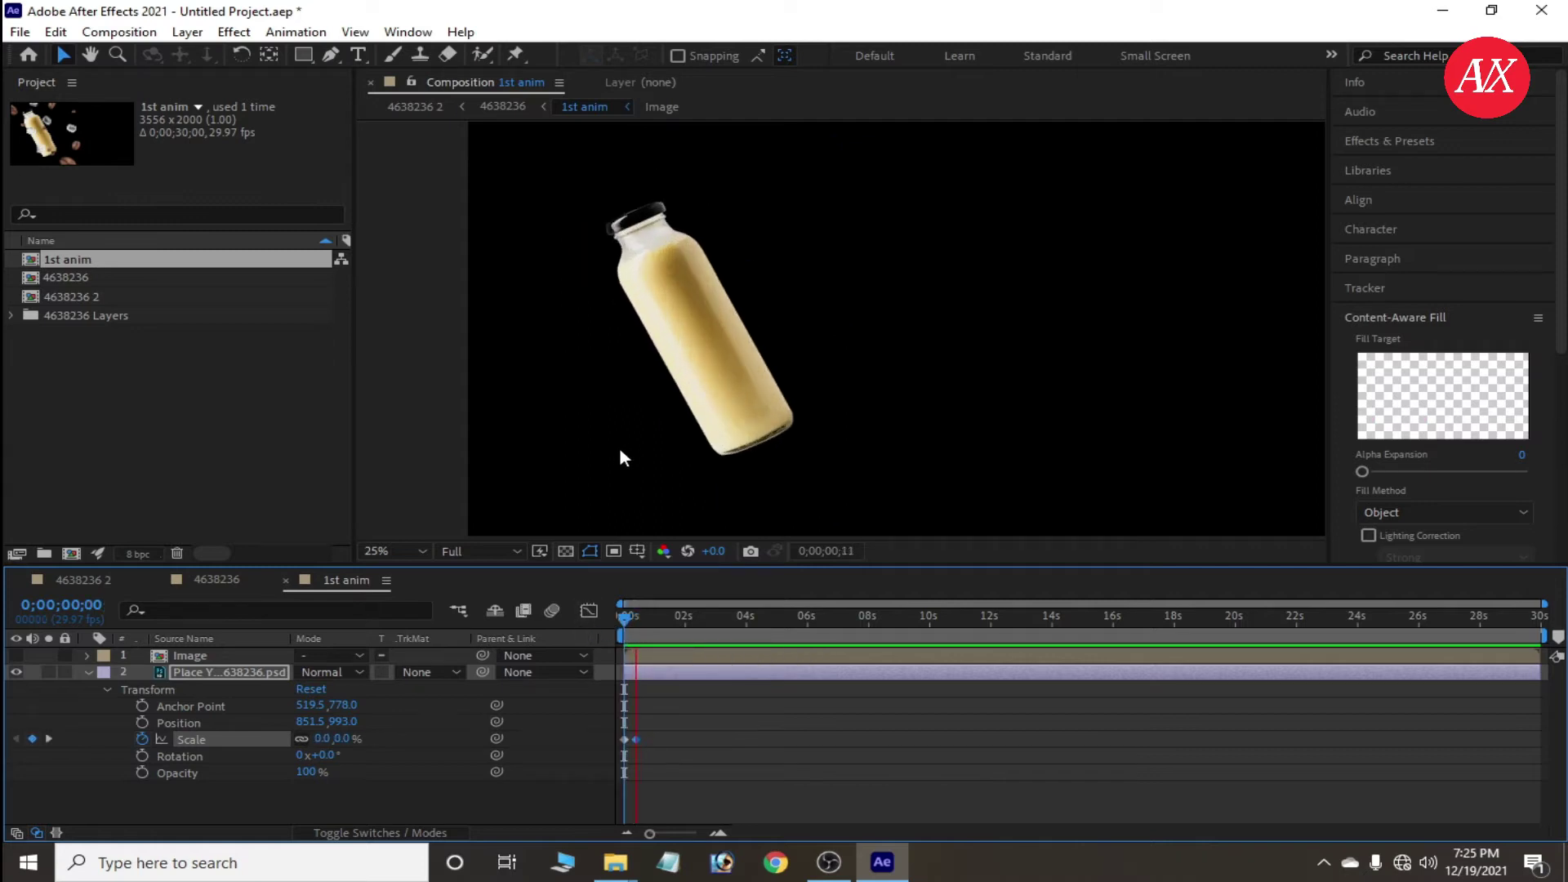
key("space")
left_click_drag(649, 833, 694, 832)
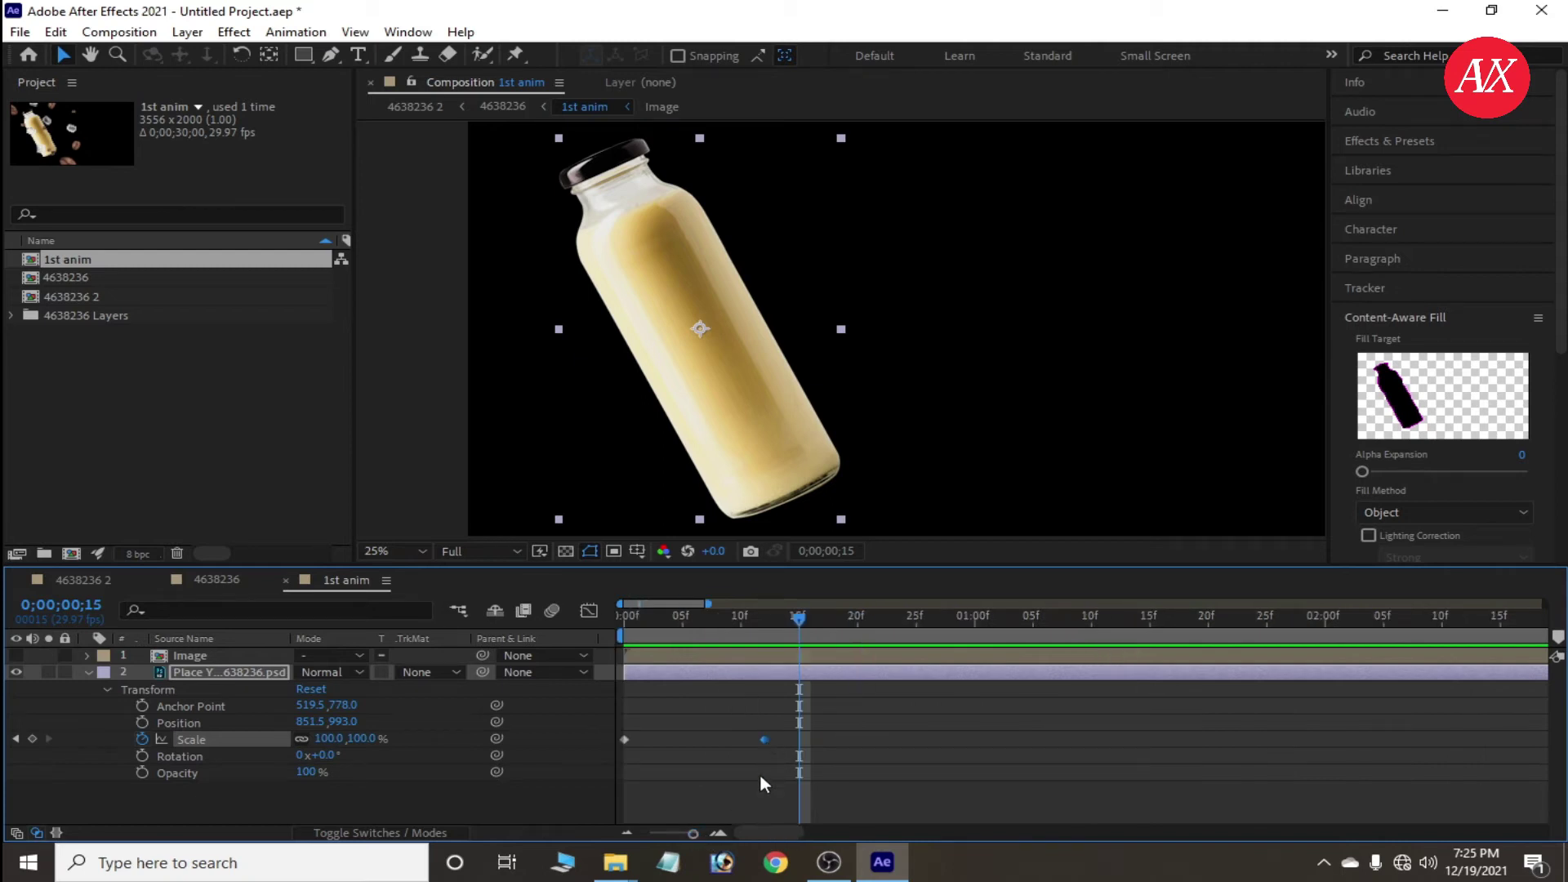
left_click_drag(757, 737, 689, 738)
left_click(659, 616)
left_click_drag(663, 621, 585, 619)
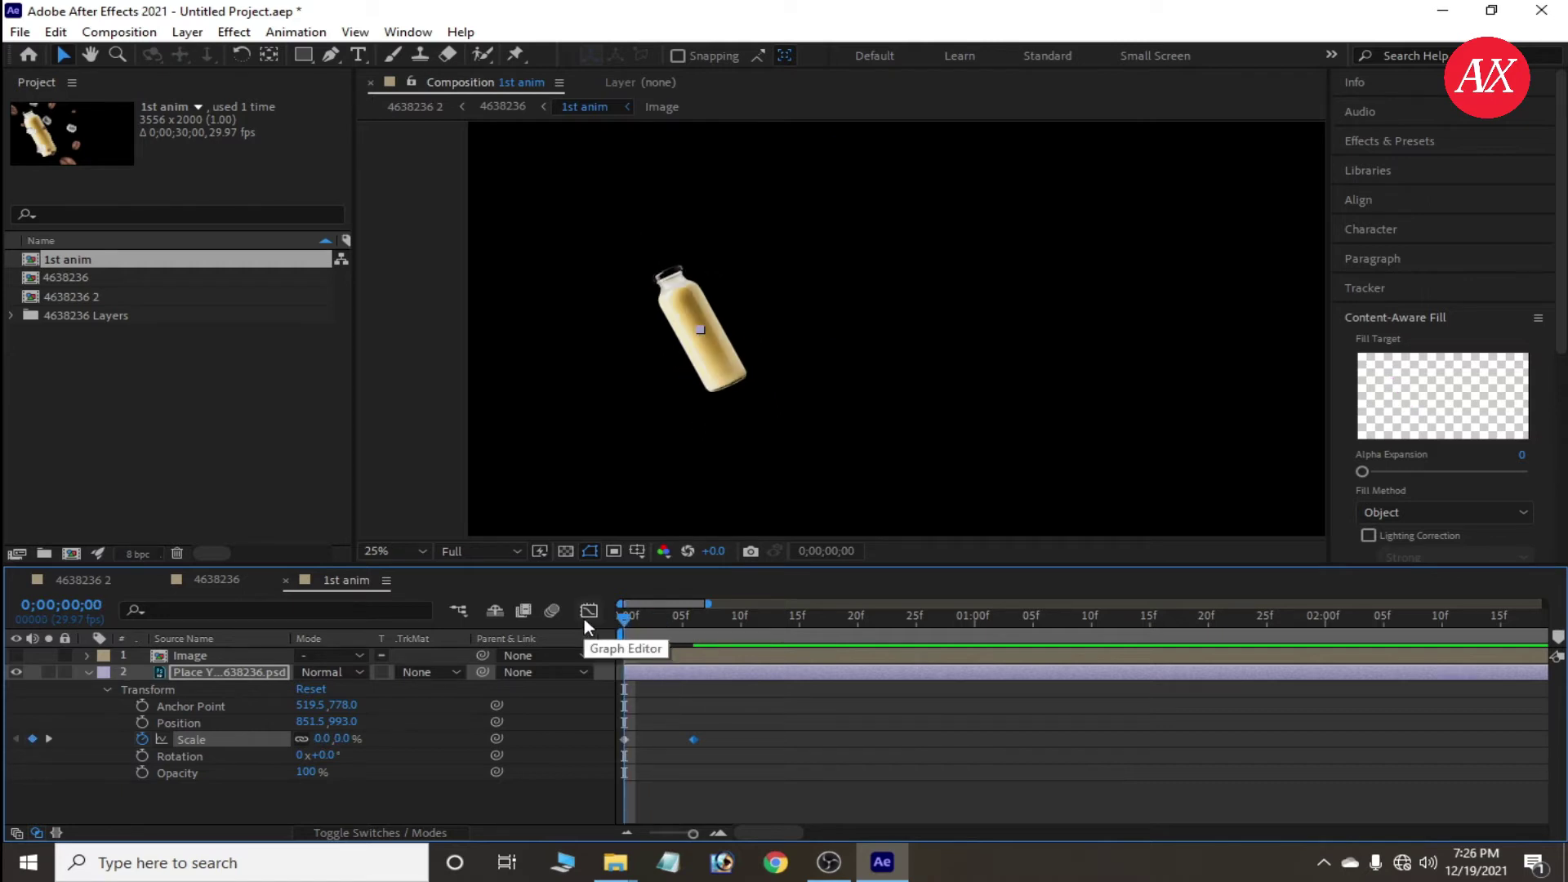
key("space")
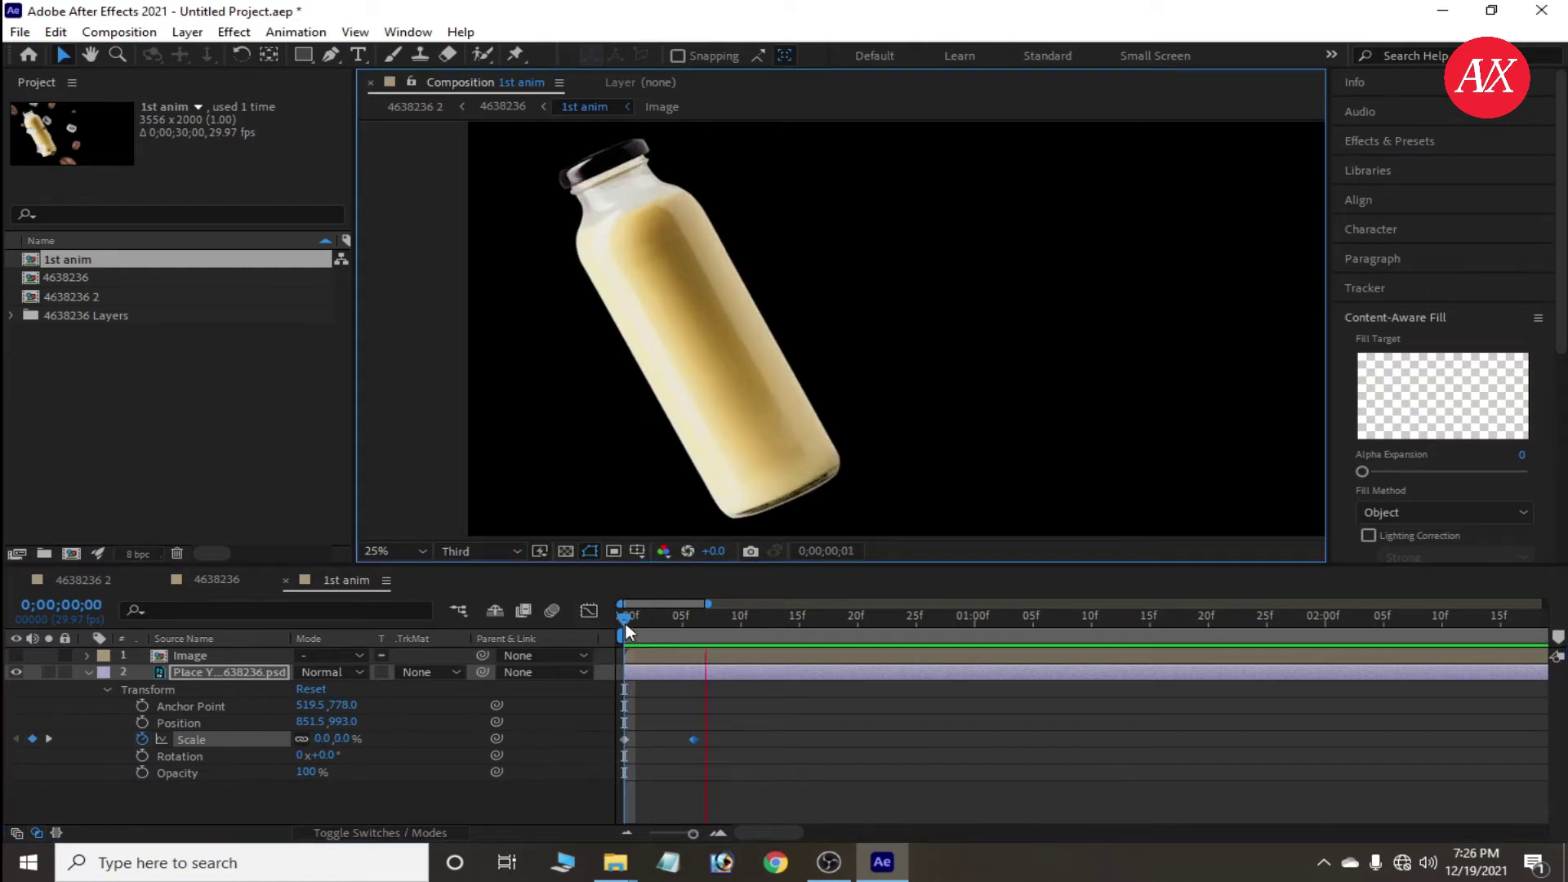
key("space")
left_click_drag(693, 622, 491, 630)
key("space")
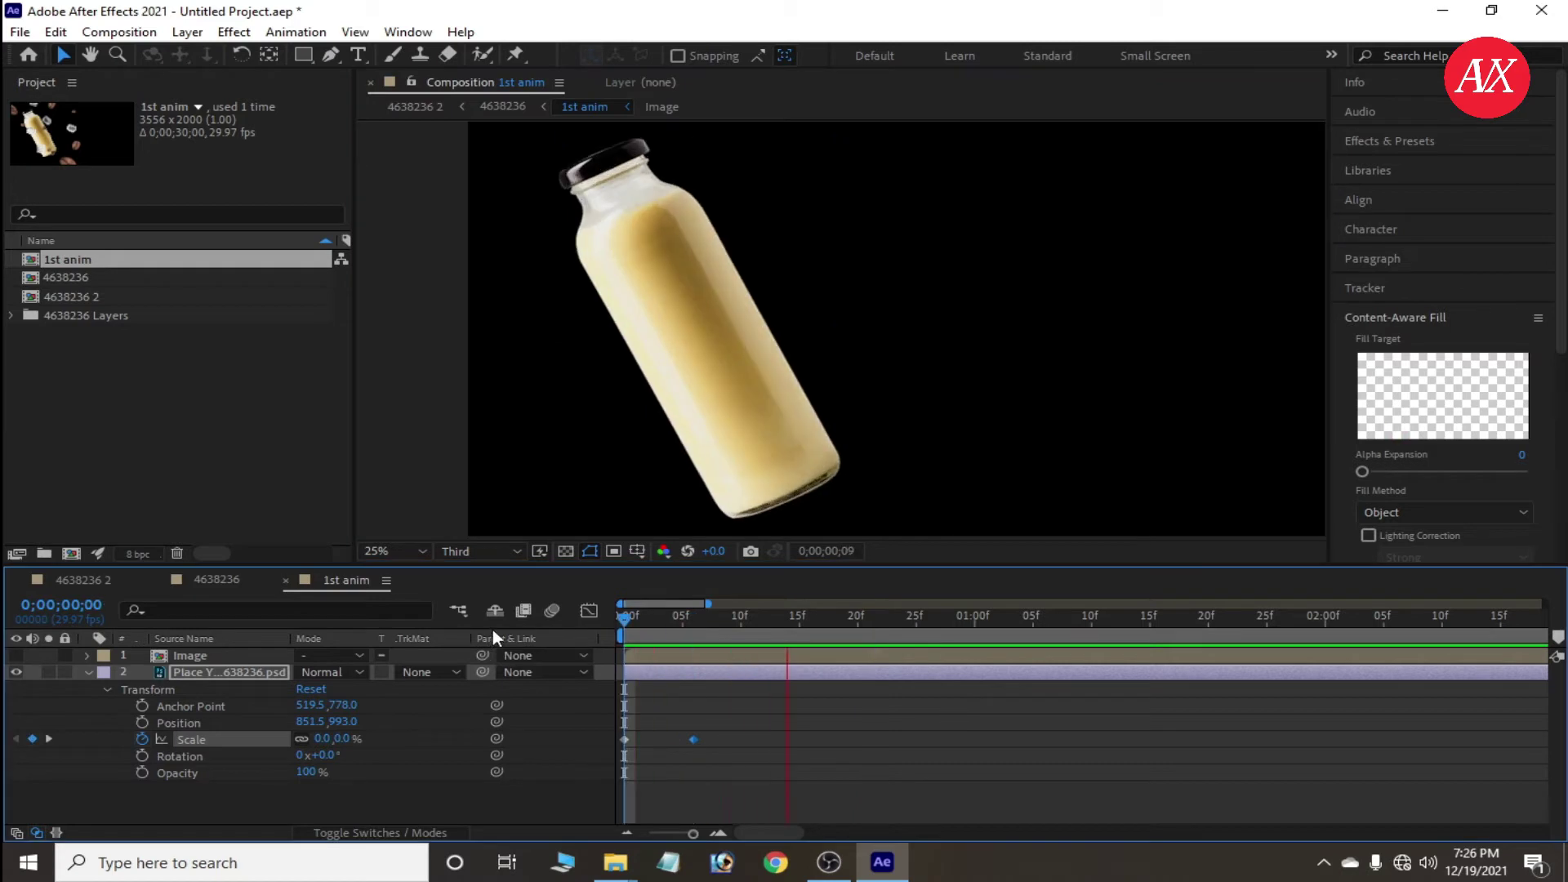
key("space")
Apply Easy Ease to both of the bottle's Scale keyframes and play back the result
left_click_drag(744, 697, 570, 787)
right_click(694, 737)
mouse_move(754, 717)
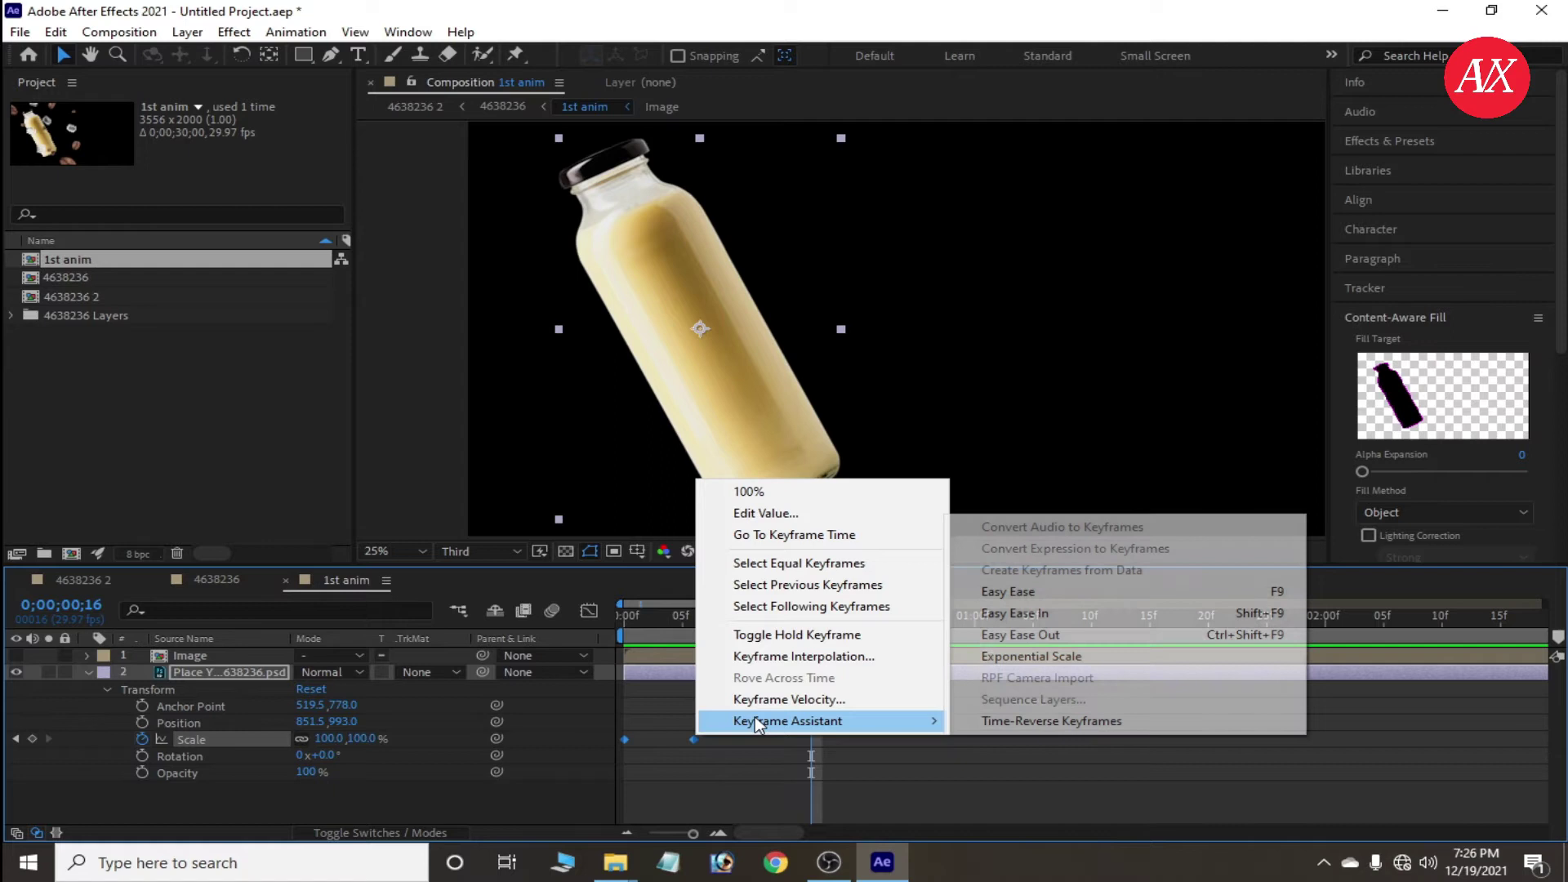
left_click(1062, 592)
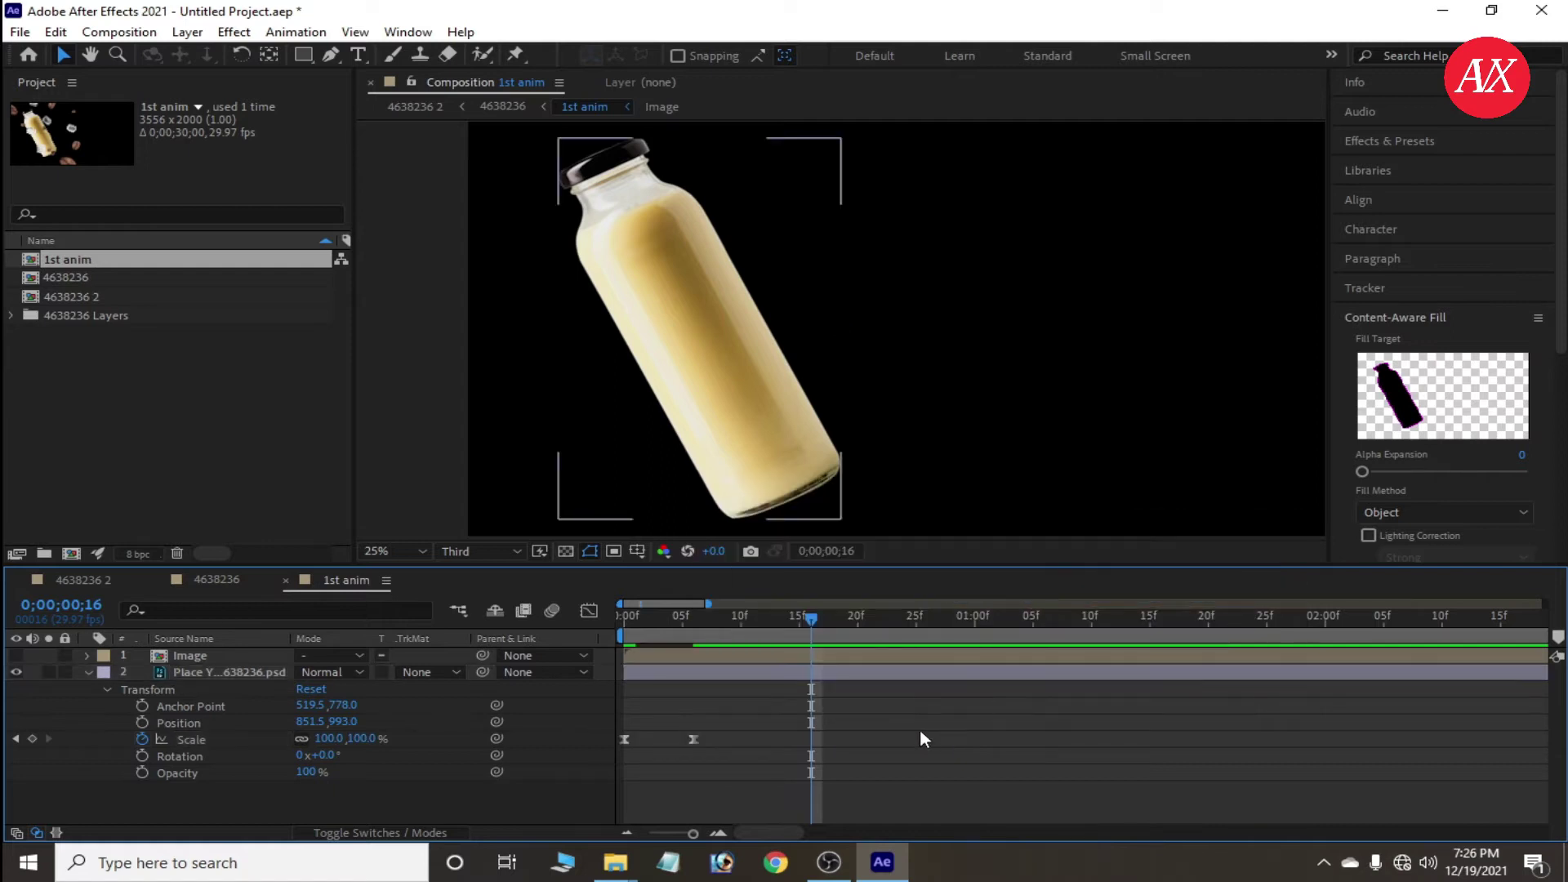
left_click_drag(649, 619, 513, 629)
key("space")
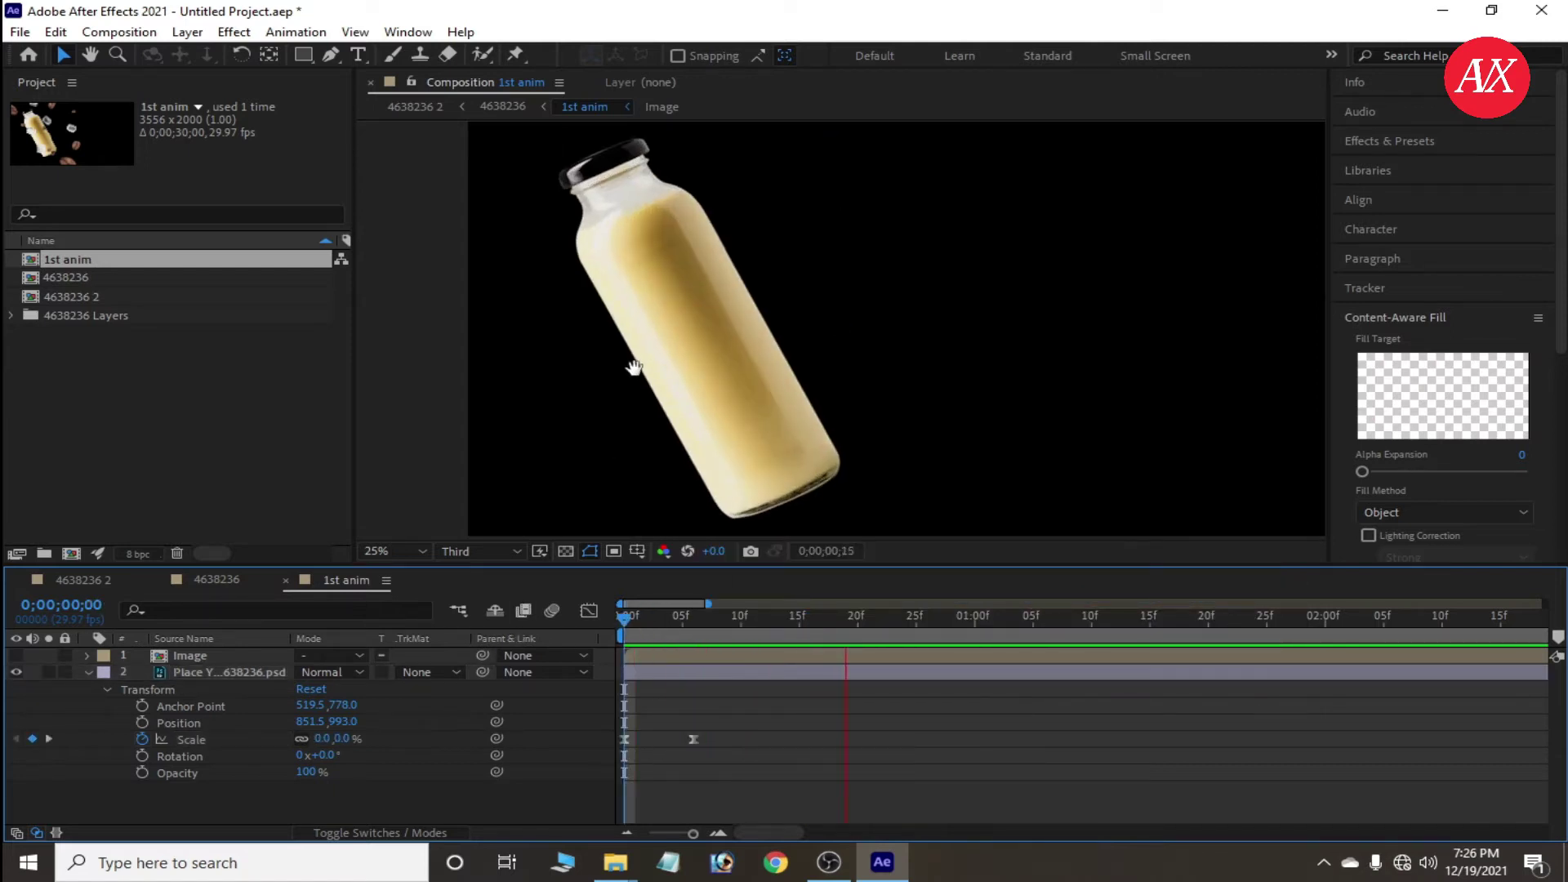
key("space")
key("Home")
scroll(731, 381, "down", 1)
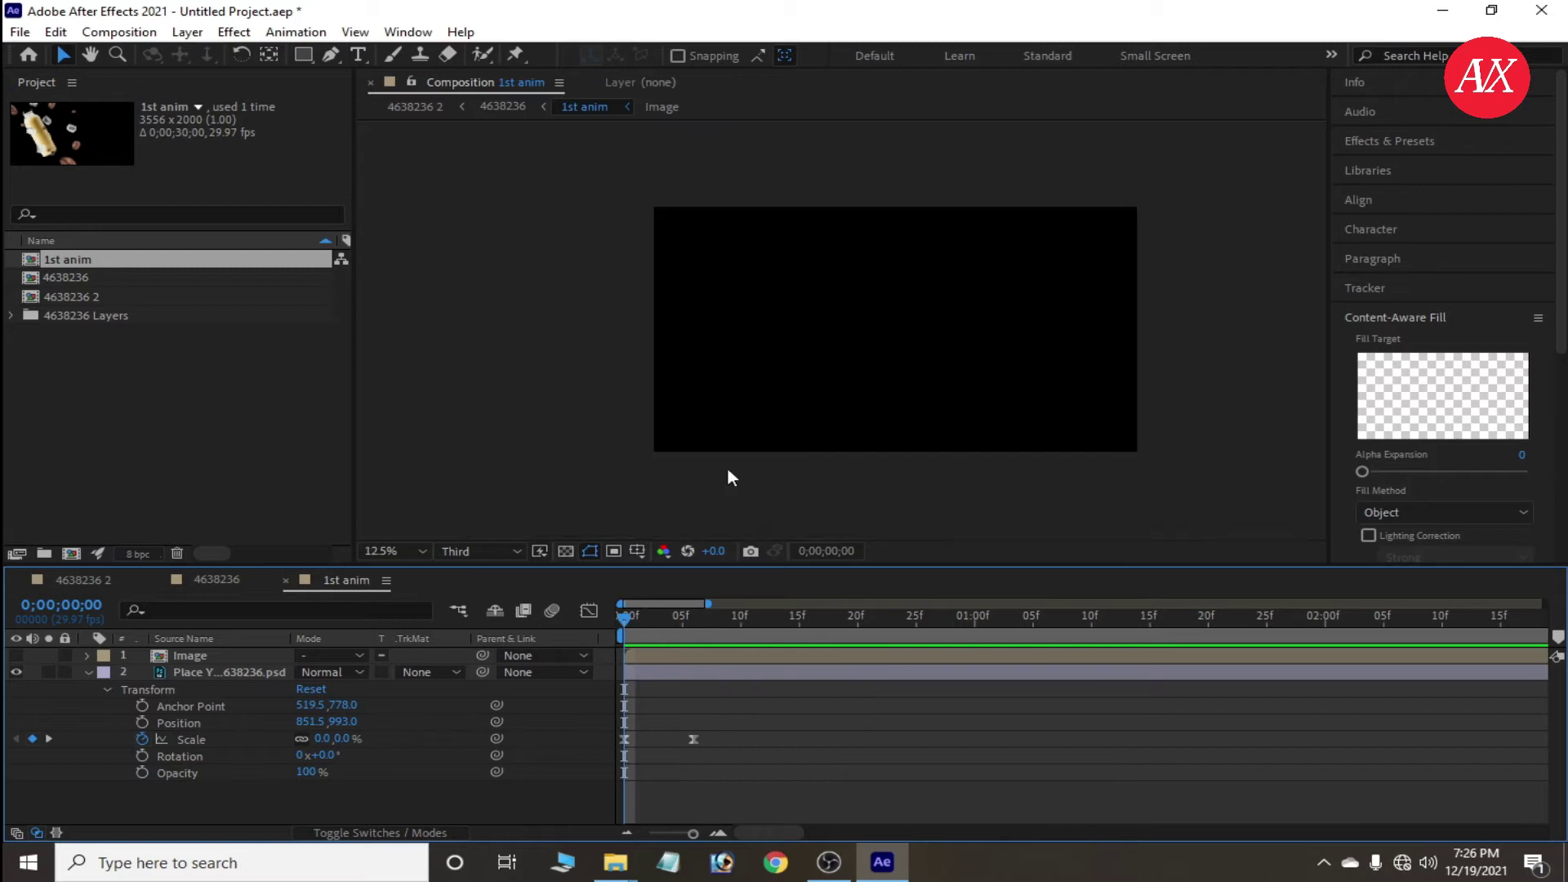
Move the bottle's second Scale keyframe to frame 8 and preview the slower scale-up
left_click(693, 739)
left_click_drag(694, 738, 719, 739)
key("space")
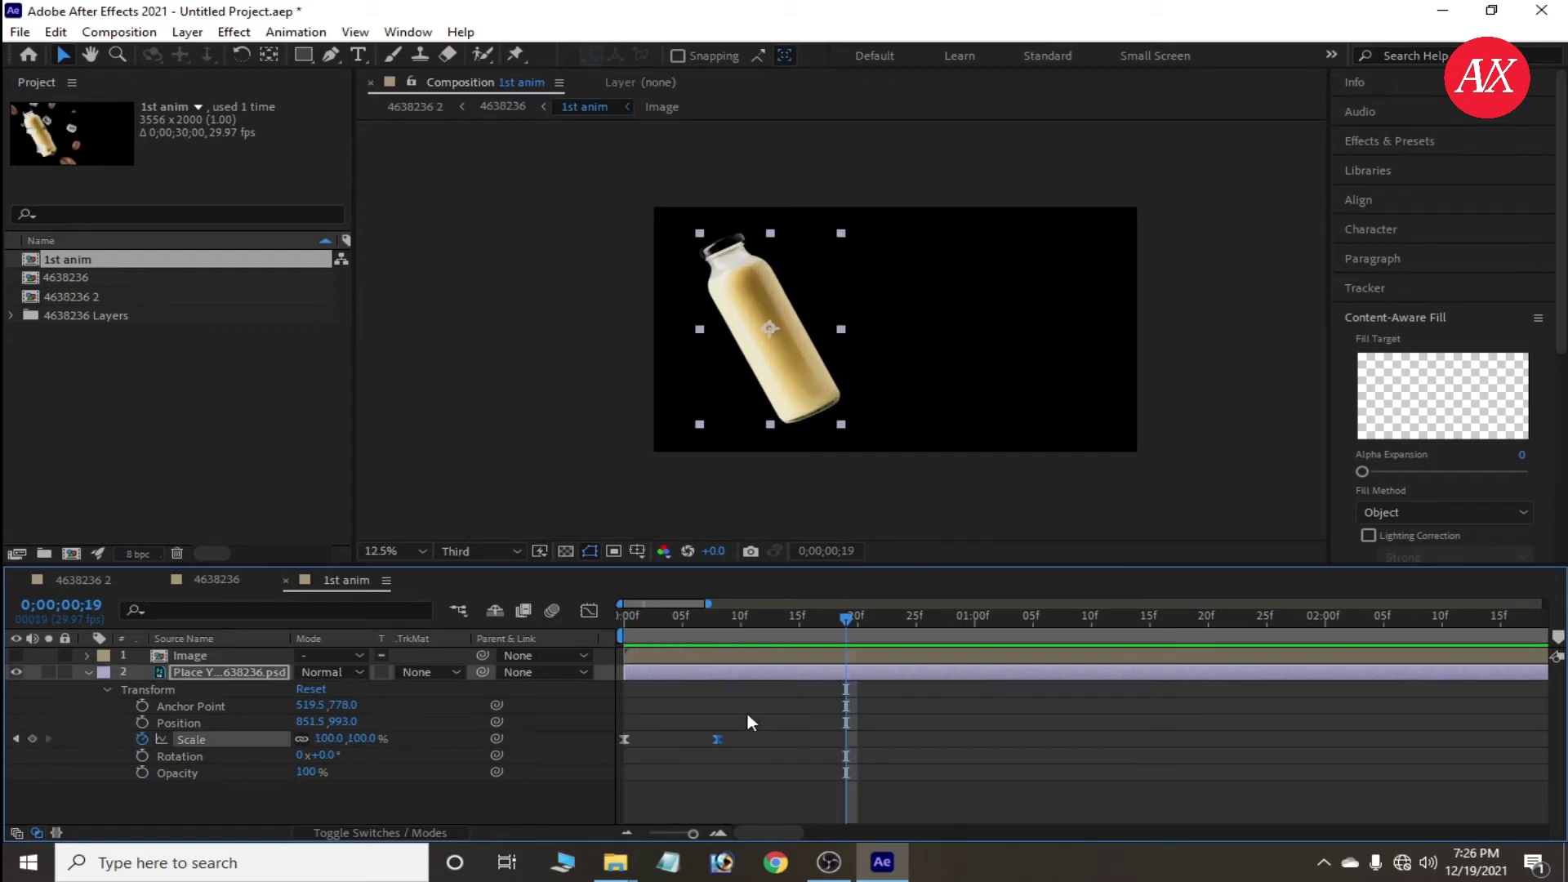
key("space")
key("space")
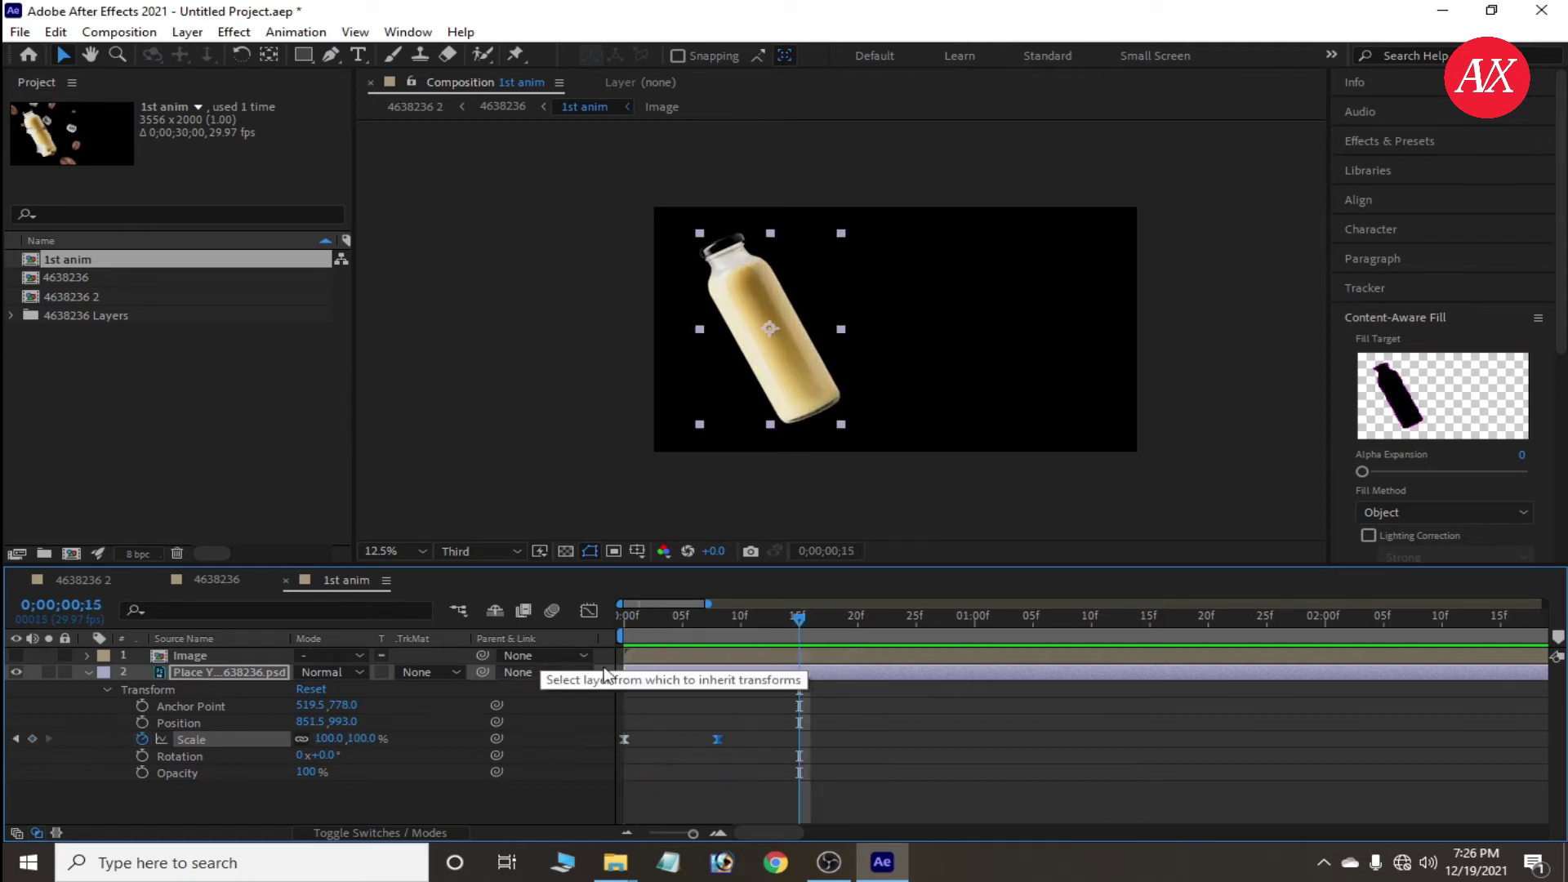
Make the Image layer visible again and collapse the bottle layer's properties
left_click(359, 816)
left_click_drag(653, 617, 694, 630)
left_click(16, 655)
key("u")
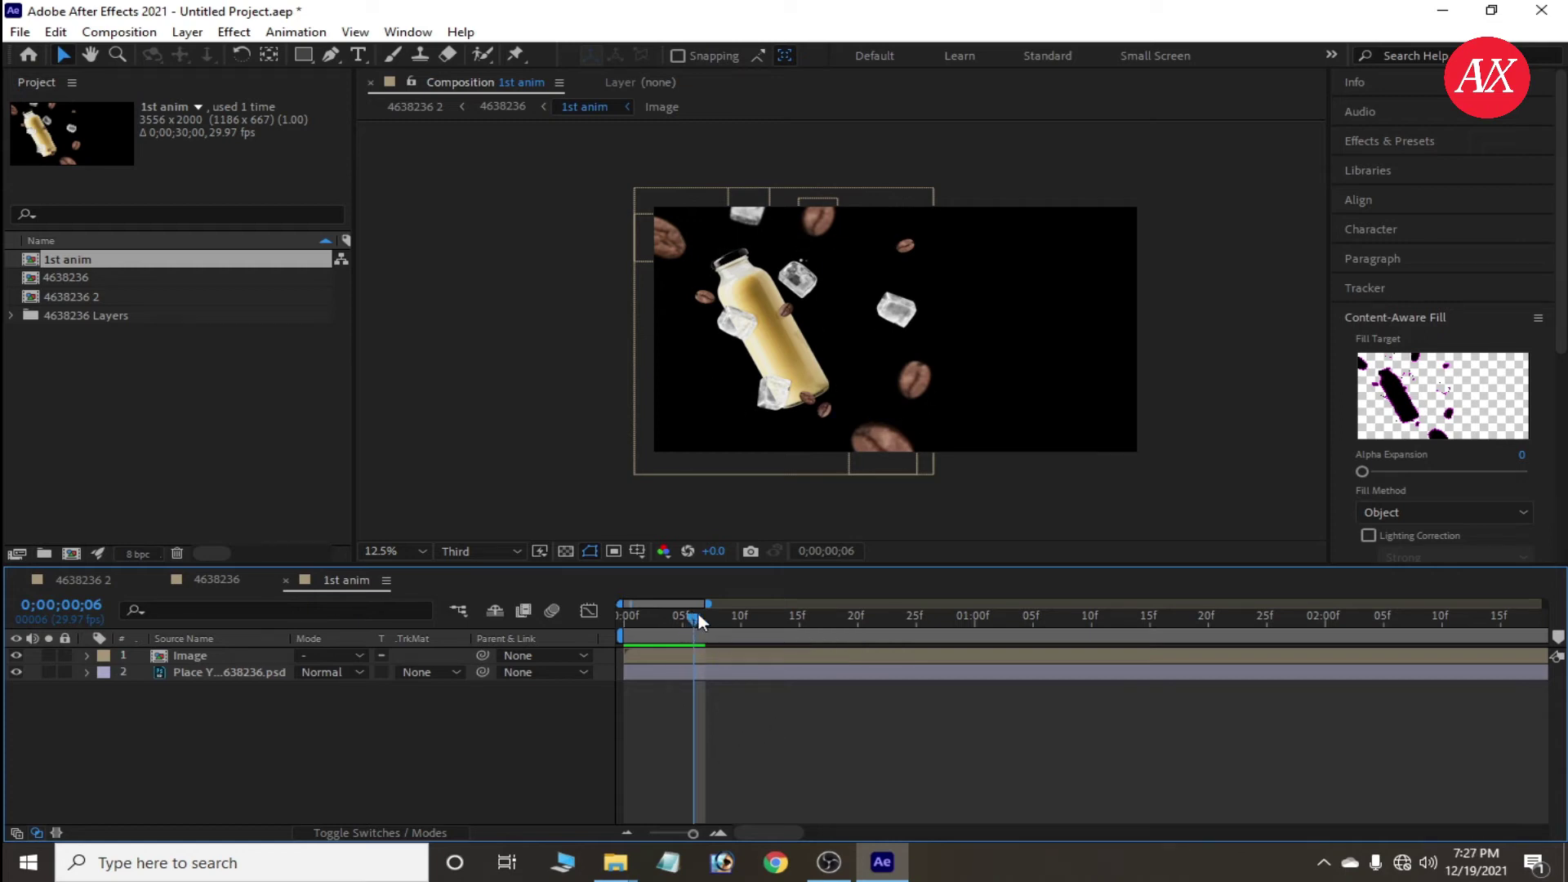
At the start of the timeline, reveal the Image layer's Transform properties and set its Scale to 0%
left_click_drag(689, 616, 591, 630)
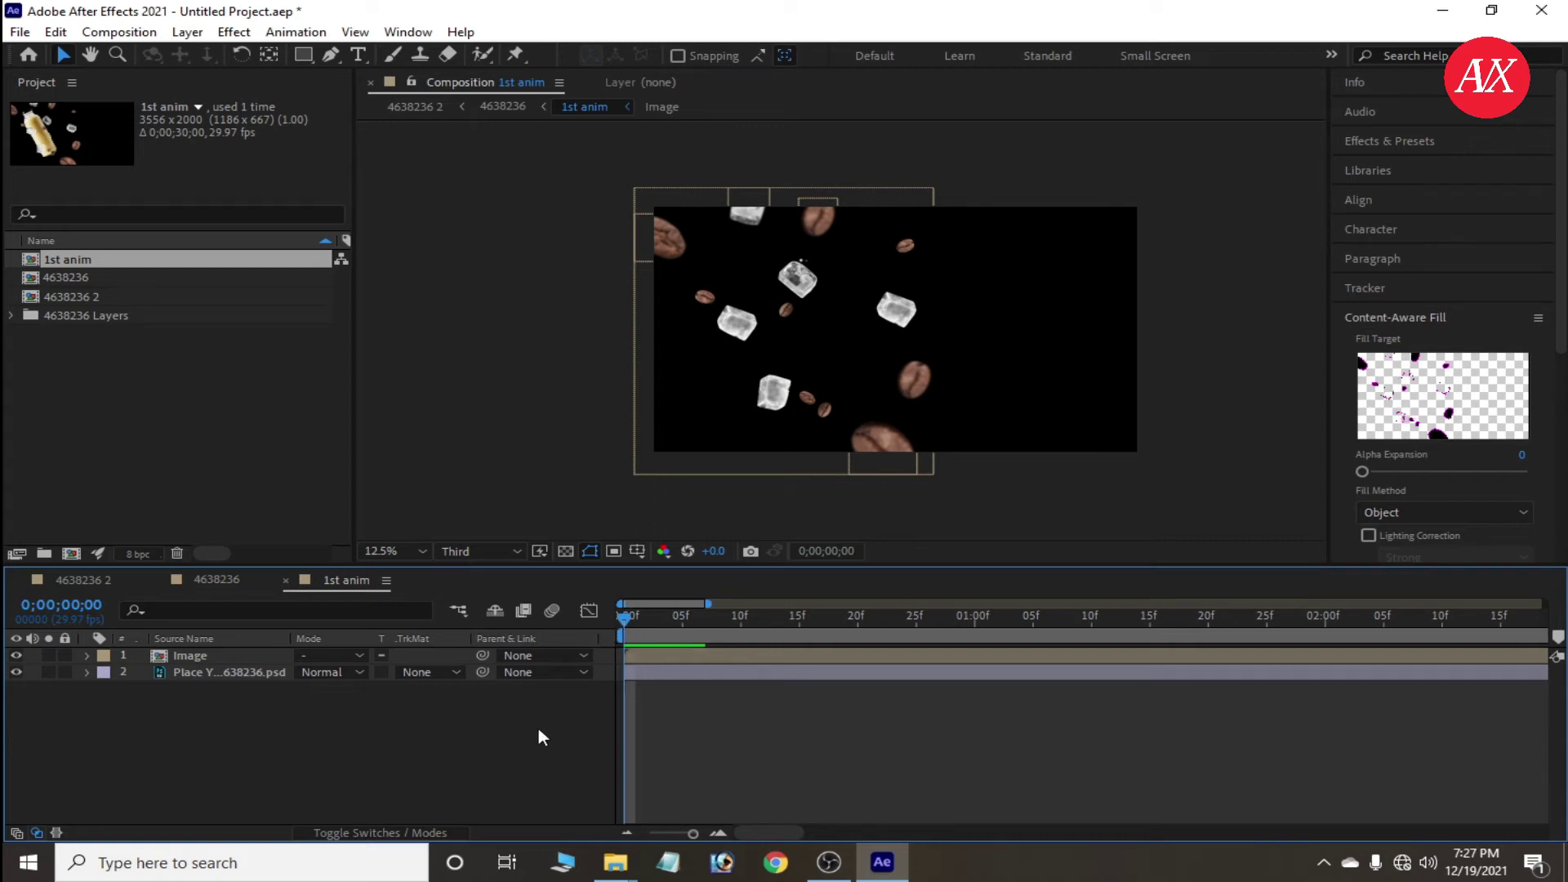
left_click(90, 655)
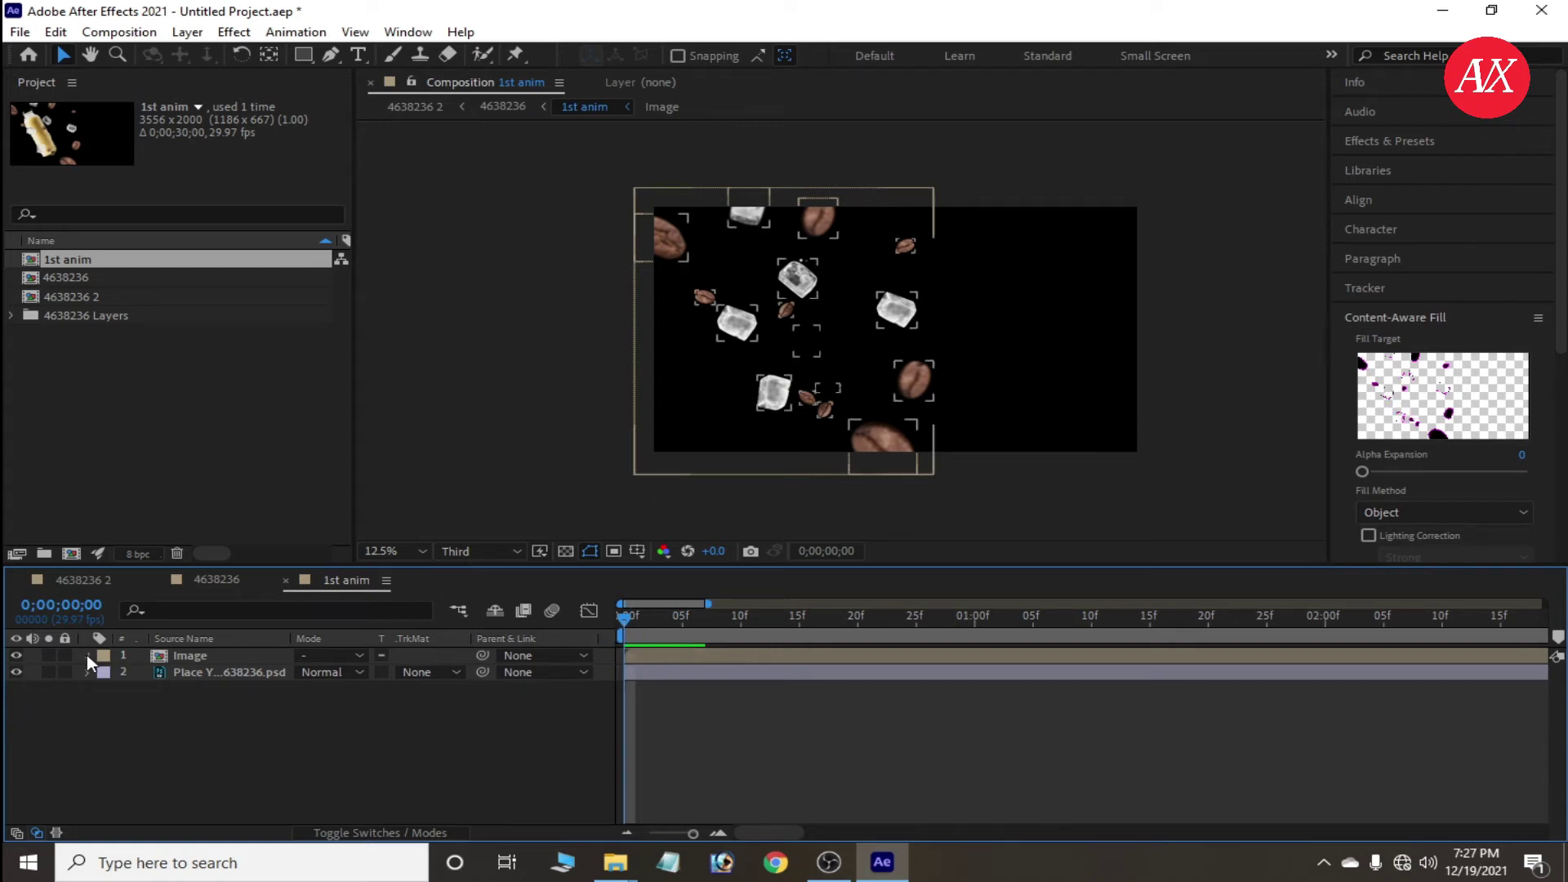
left_click(86, 655)
left_click(108, 673)
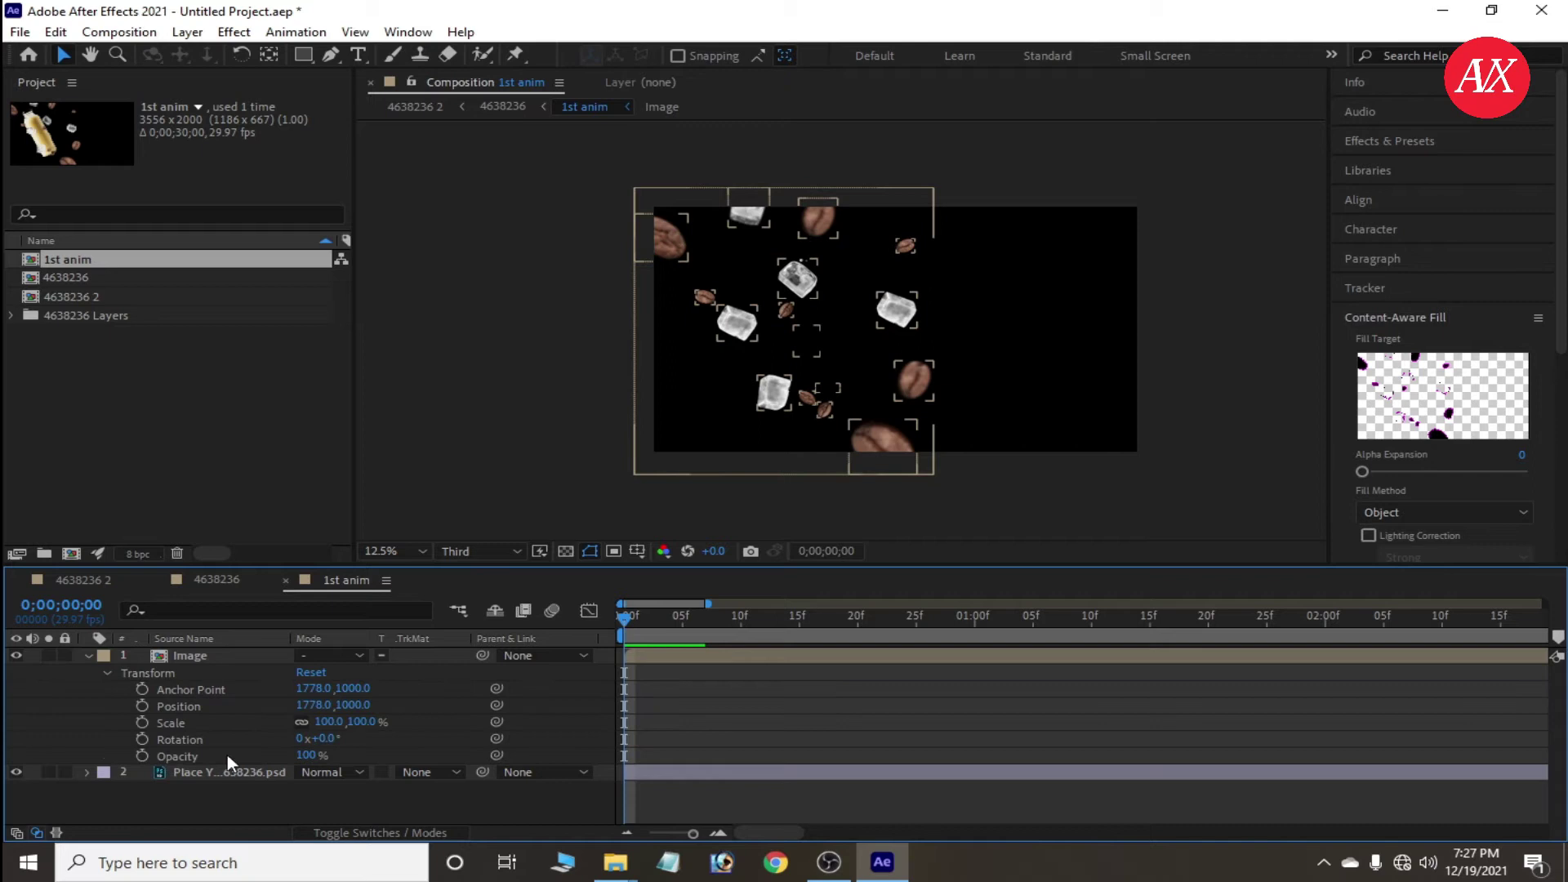
left_click(204, 727)
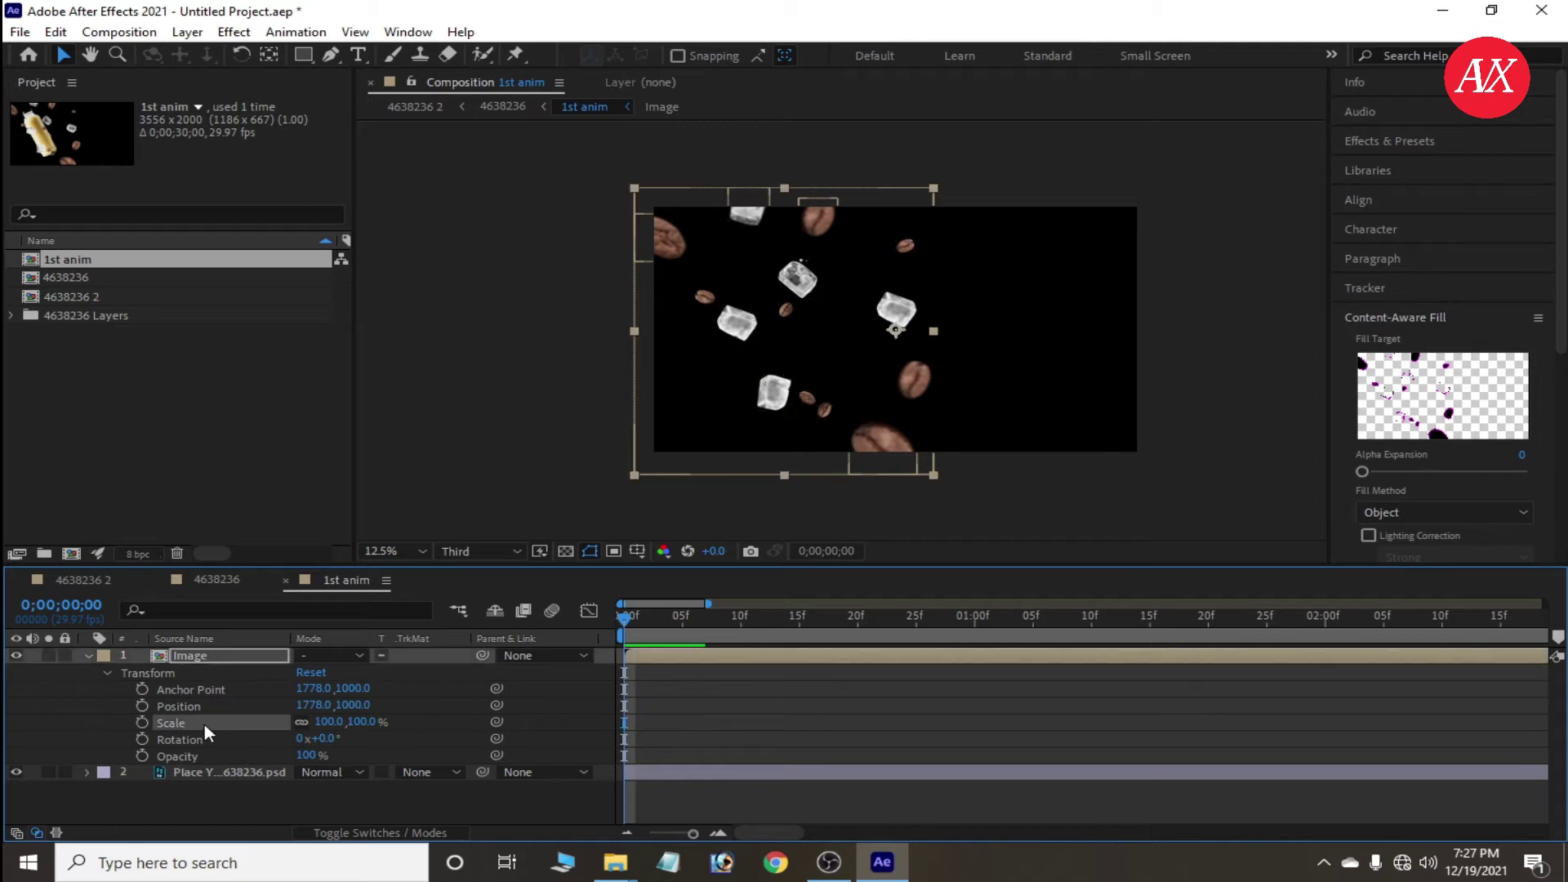
left_click(364, 722)
type("0")
key("Return")
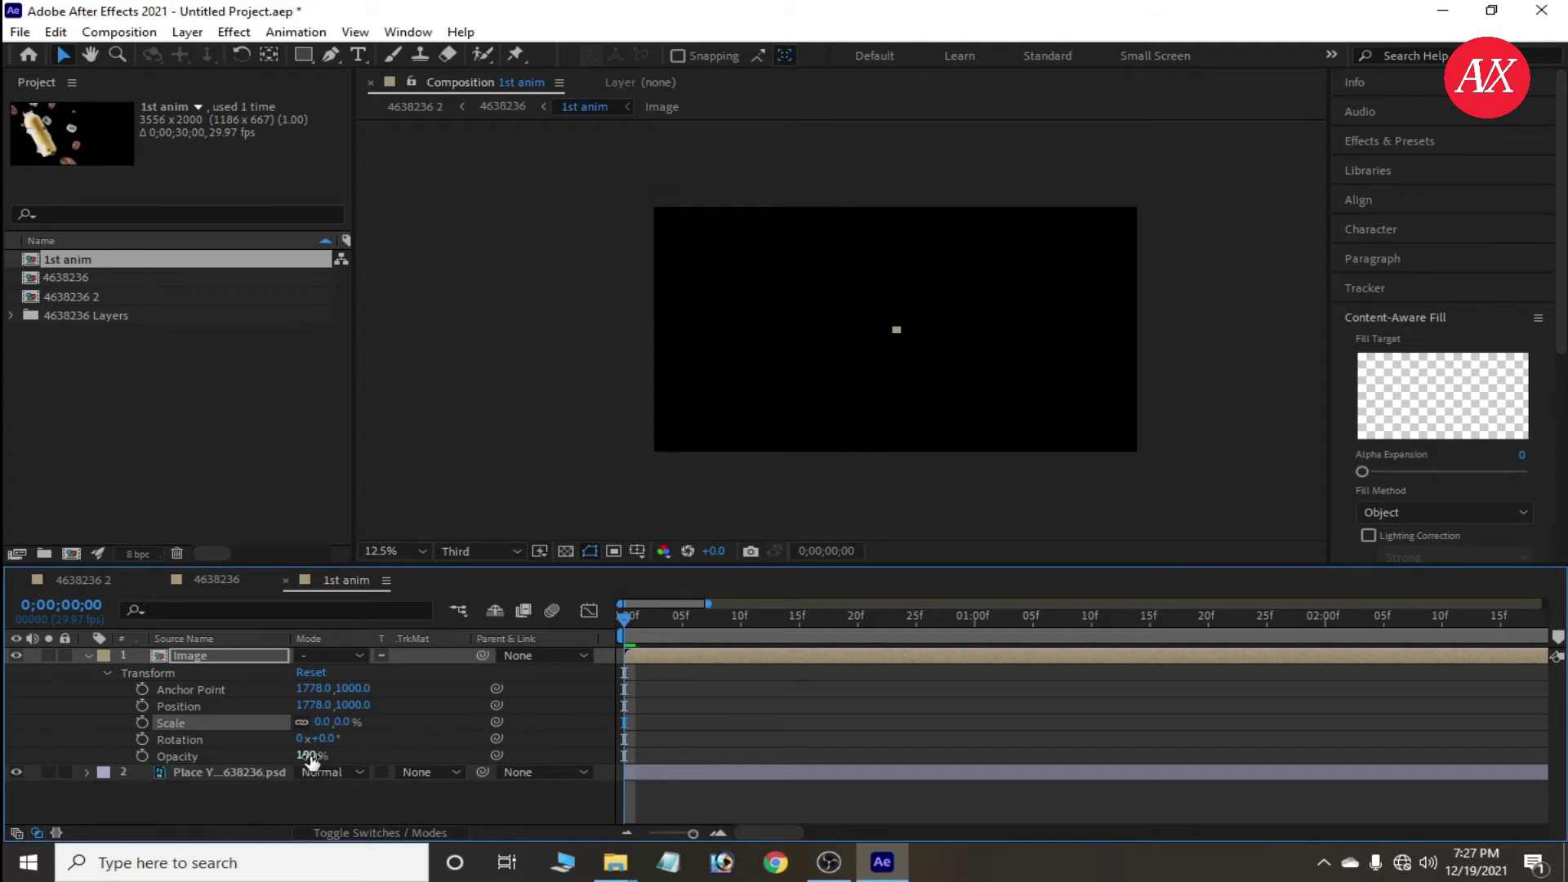
Set the Image layer's Opacity to 0% and keyframe both its Opacity and Scale at frame 0
left_click(311, 755)
type("0")
key("Return")
left_click(142, 756)
left_click(142, 722)
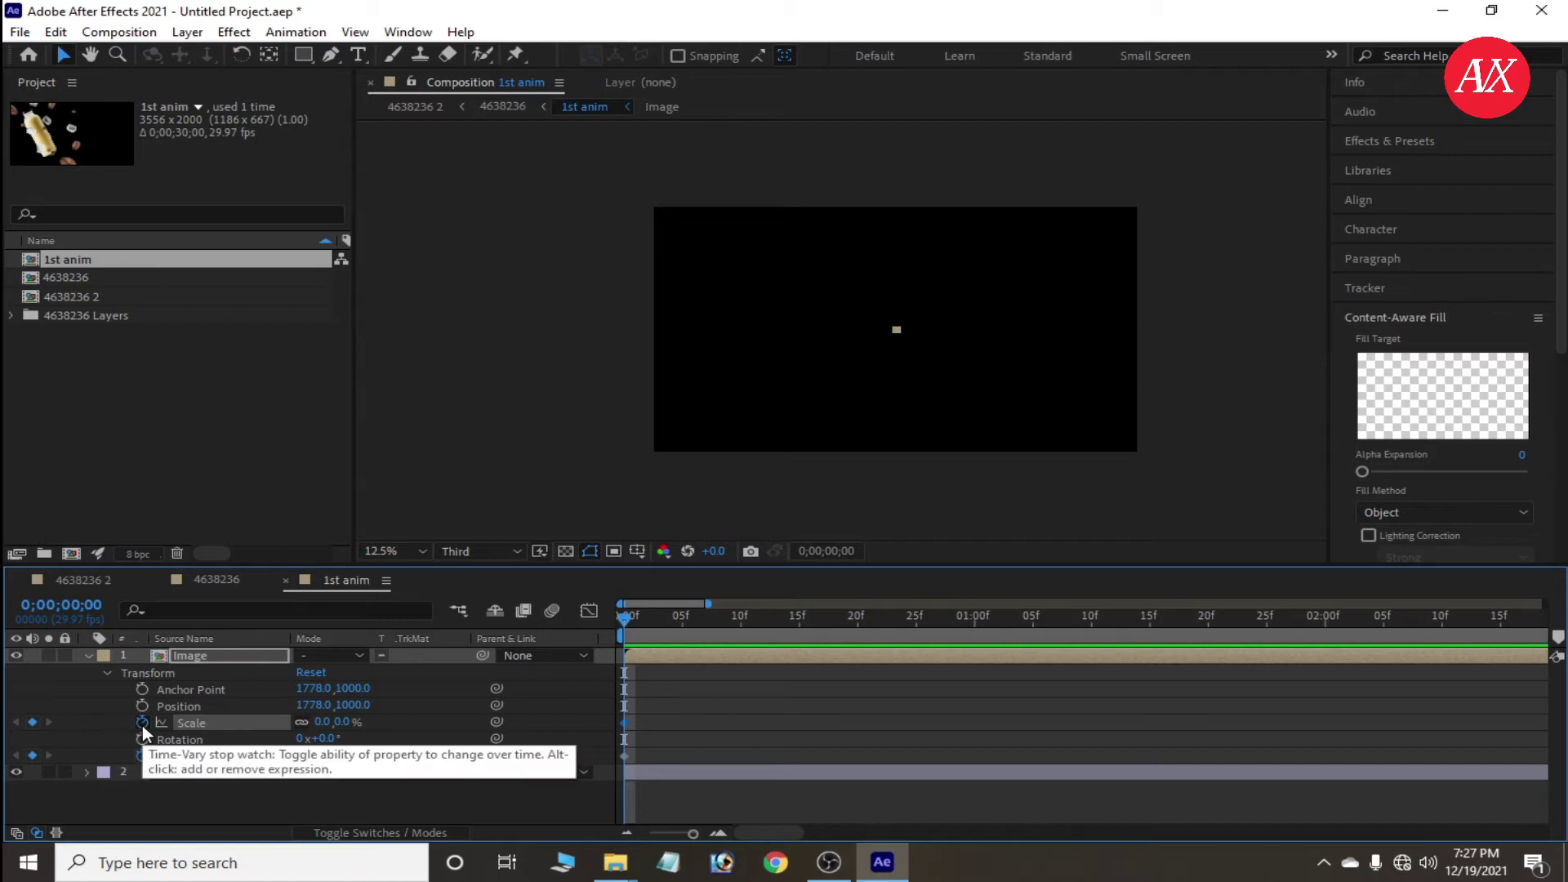
Add a 100% Opacity keyframe to the Image layer at frame 8, aligned with the bottle's second Scale keyframe
left_click(87, 773)
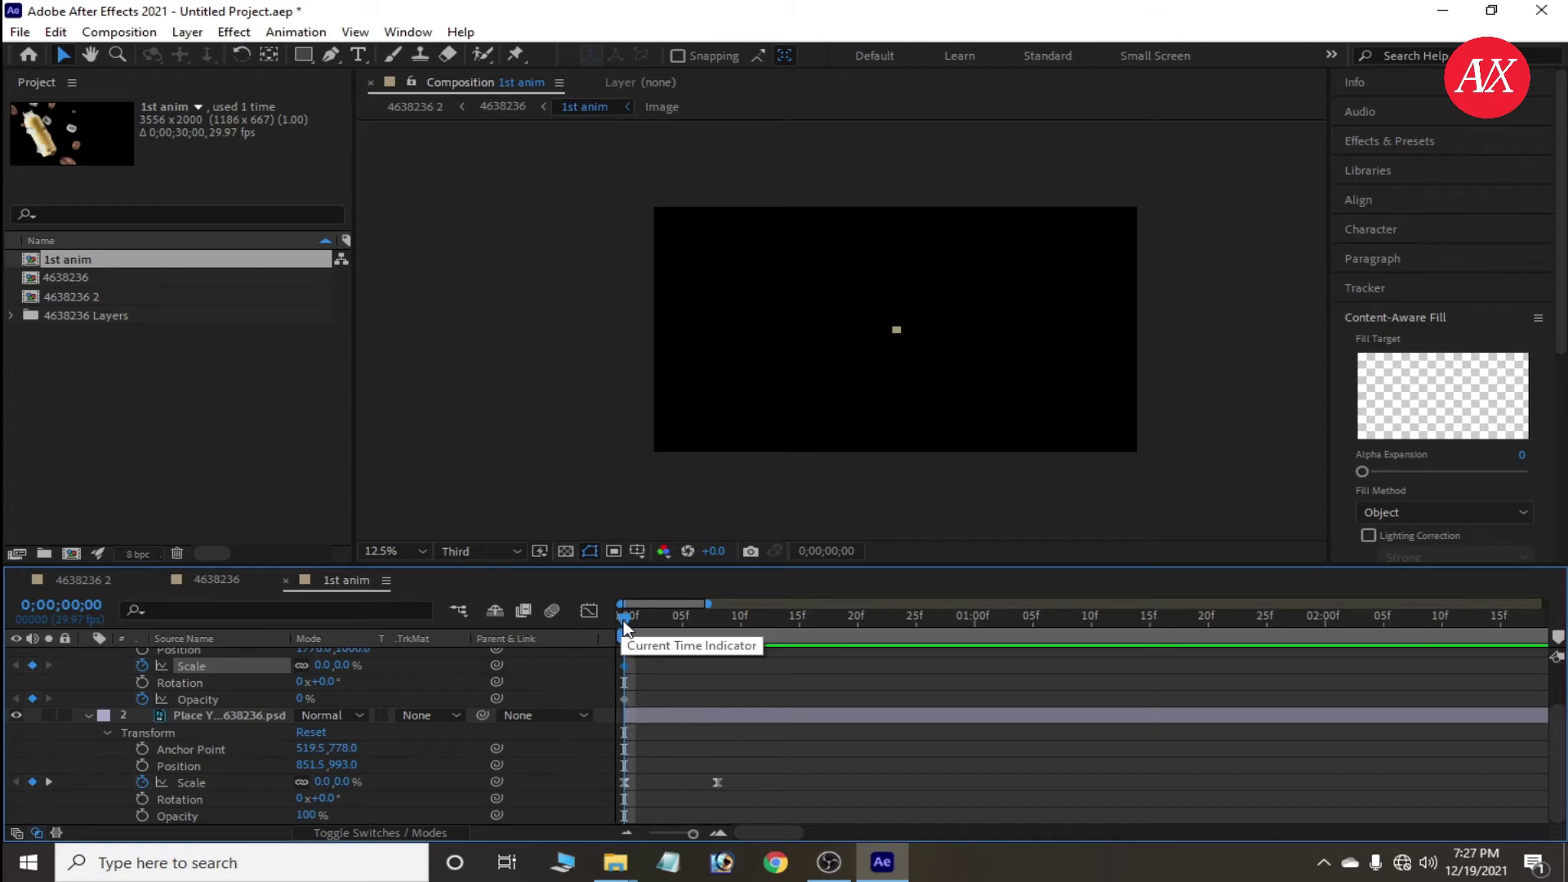
left_click_drag(625, 625, 719, 646)
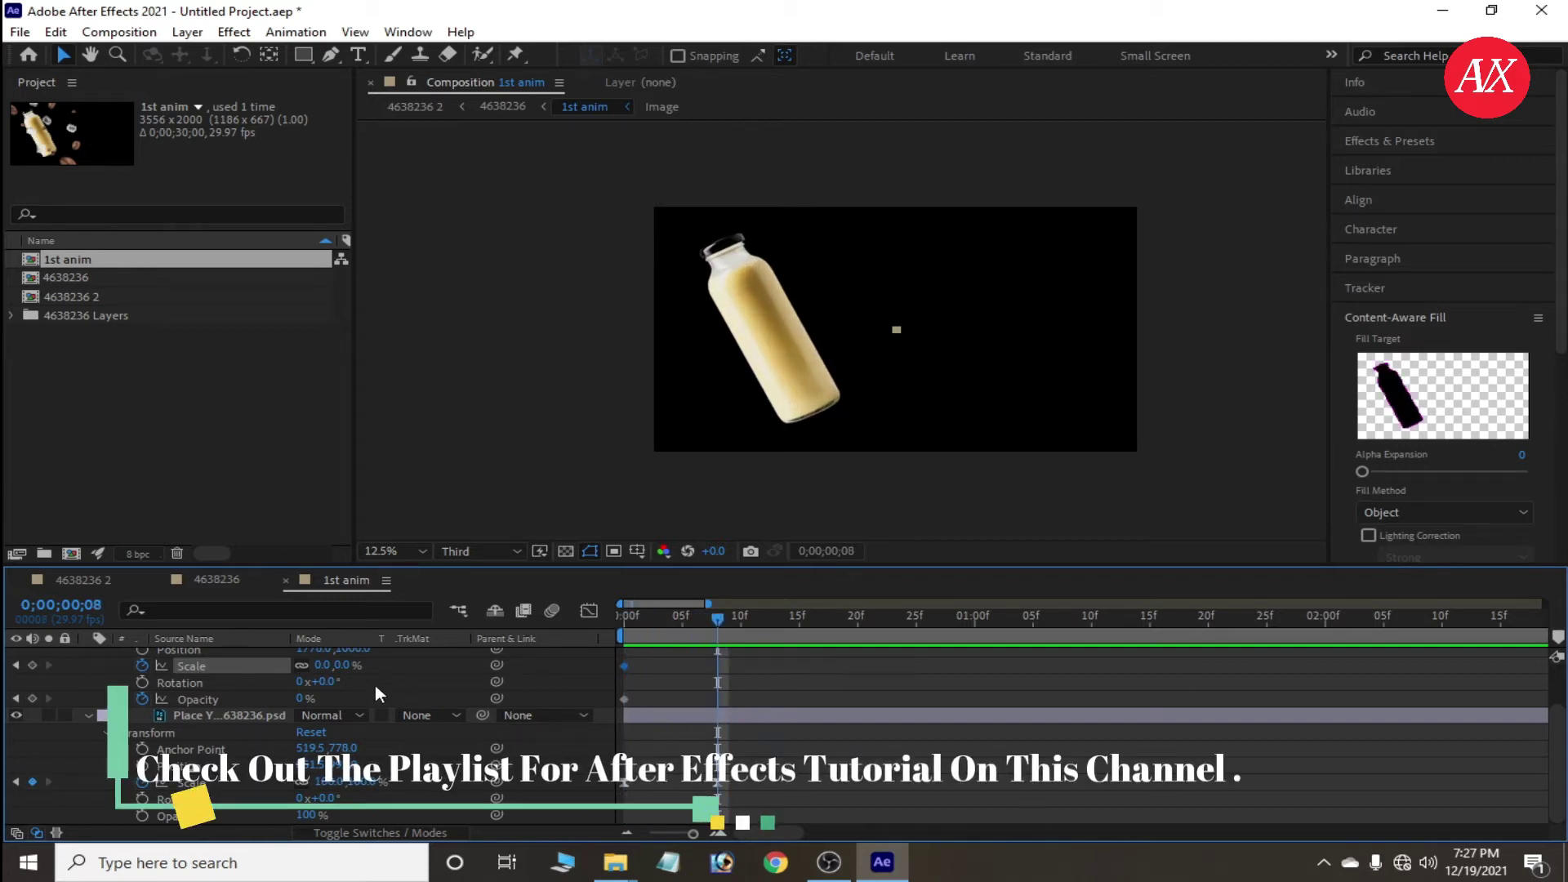
scroll(263, 724, "up", 3)
left_click(313, 747)
type("100")
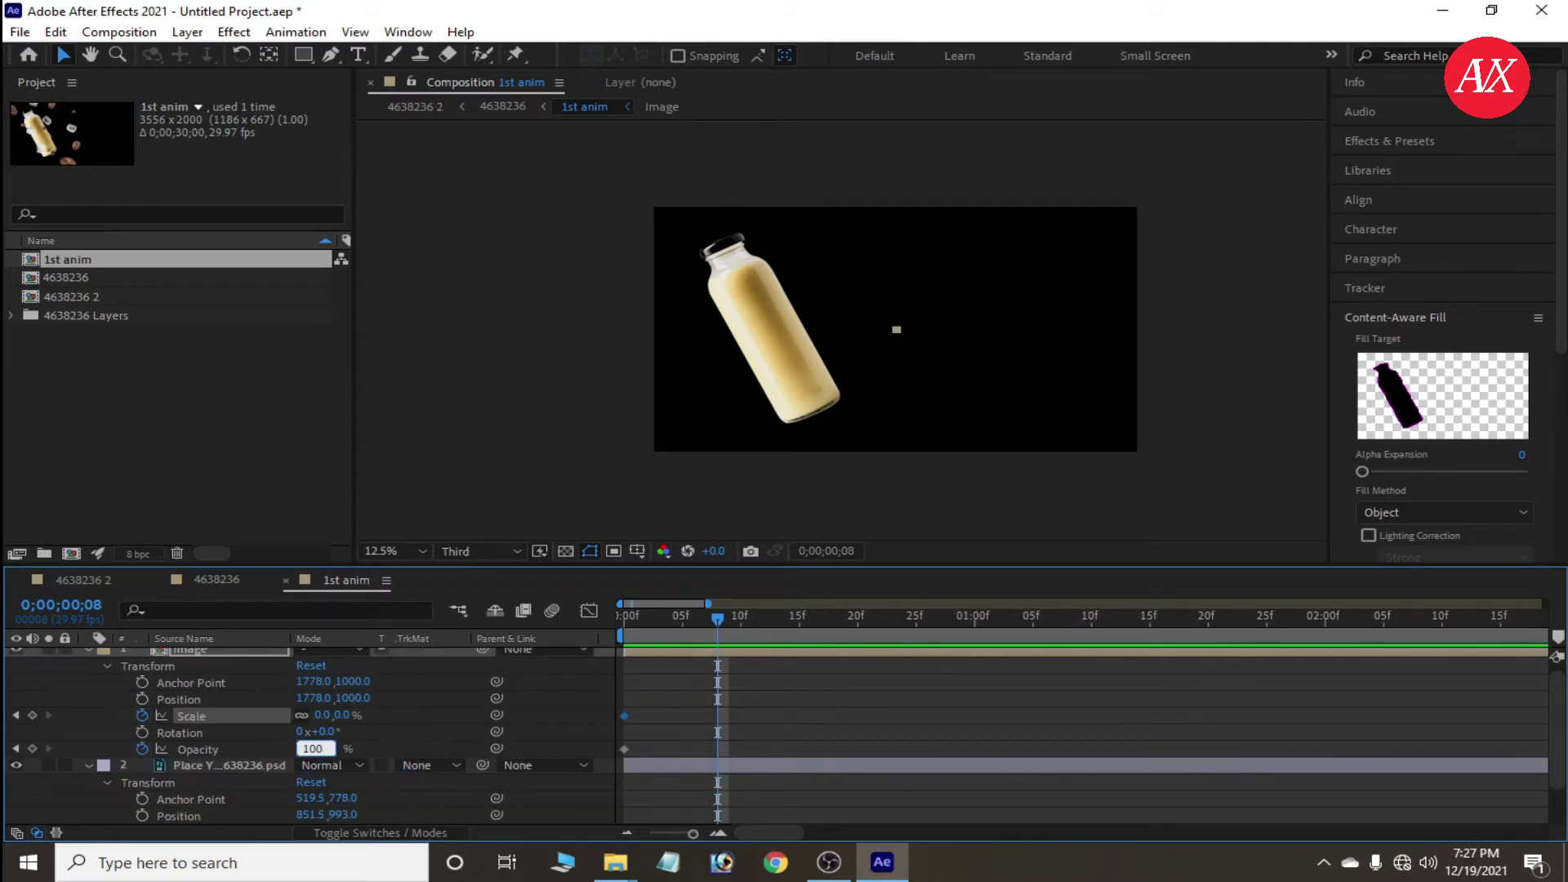
left_click(390, 740)
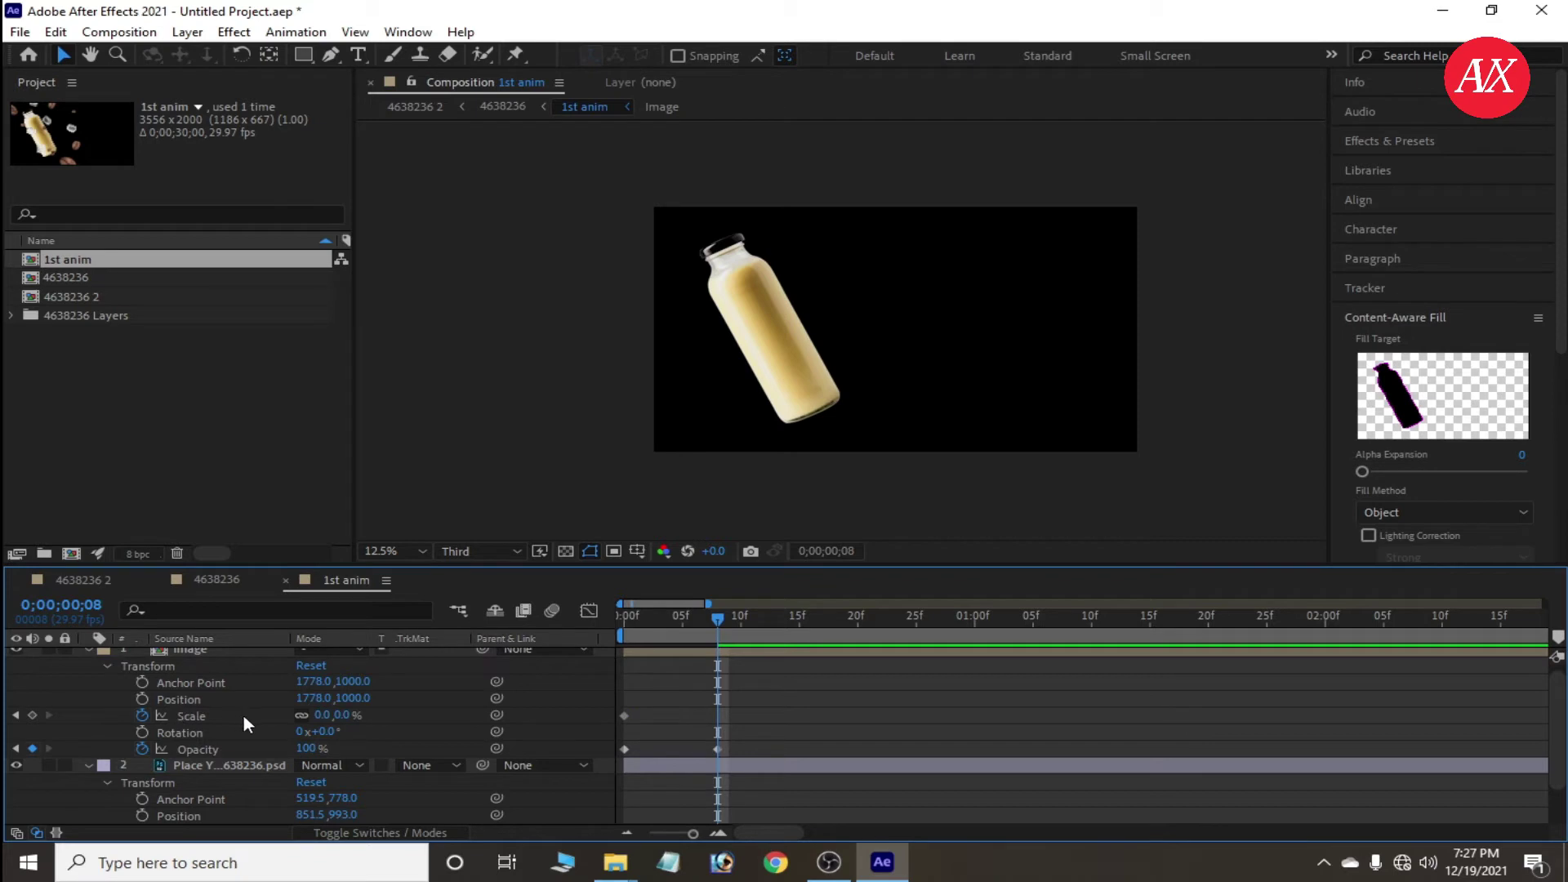
Add a 100% Scale keyframe to the Image layer at frame 8
left_click(459, 714)
left_click(341, 716)
type("100")
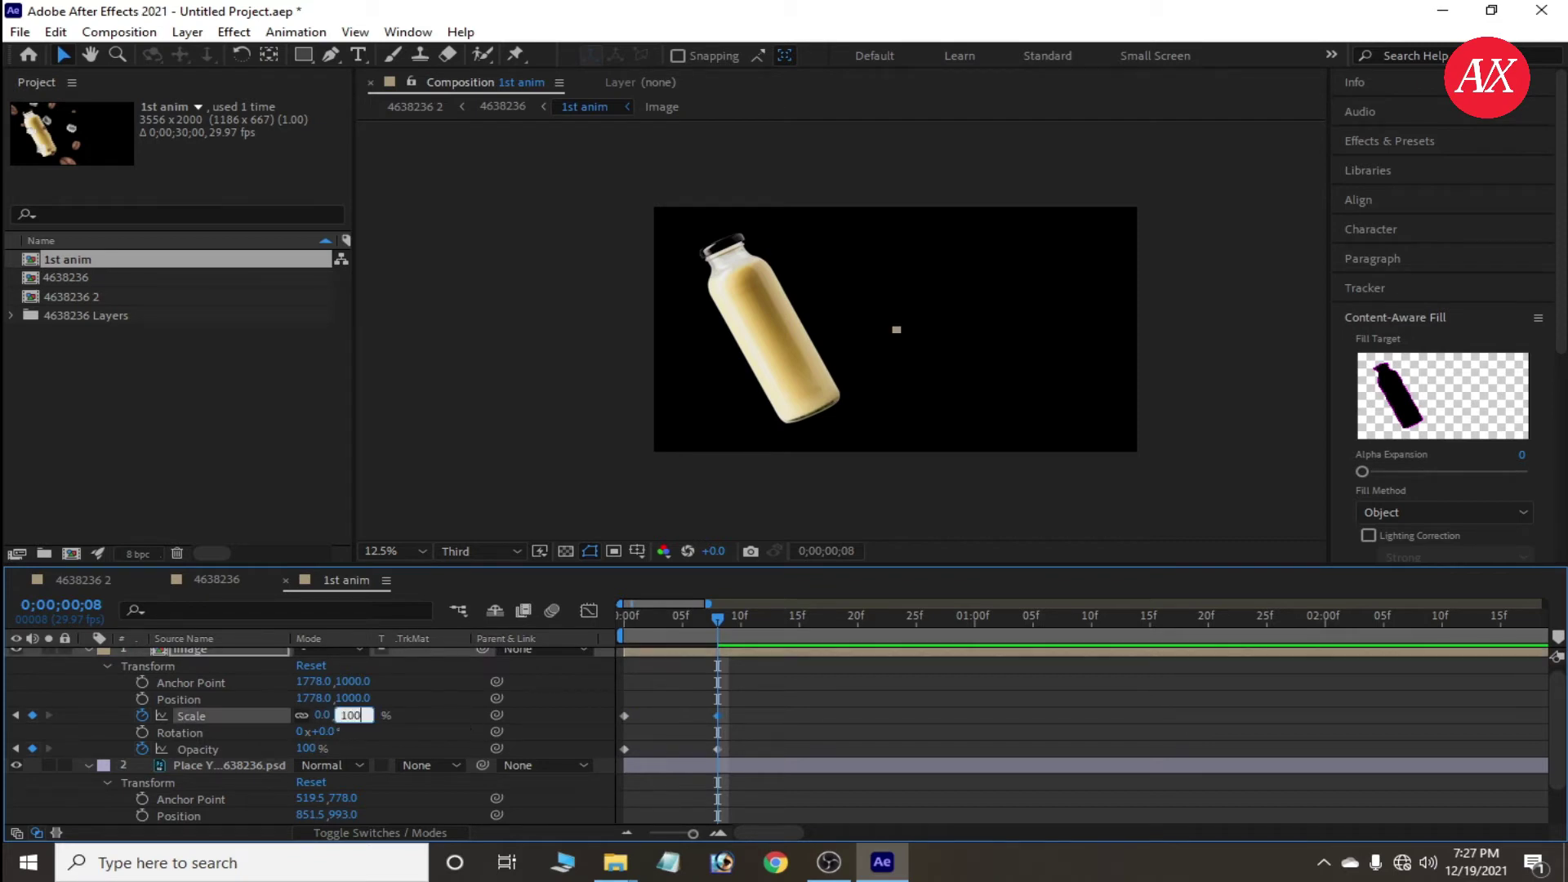
key("Return")
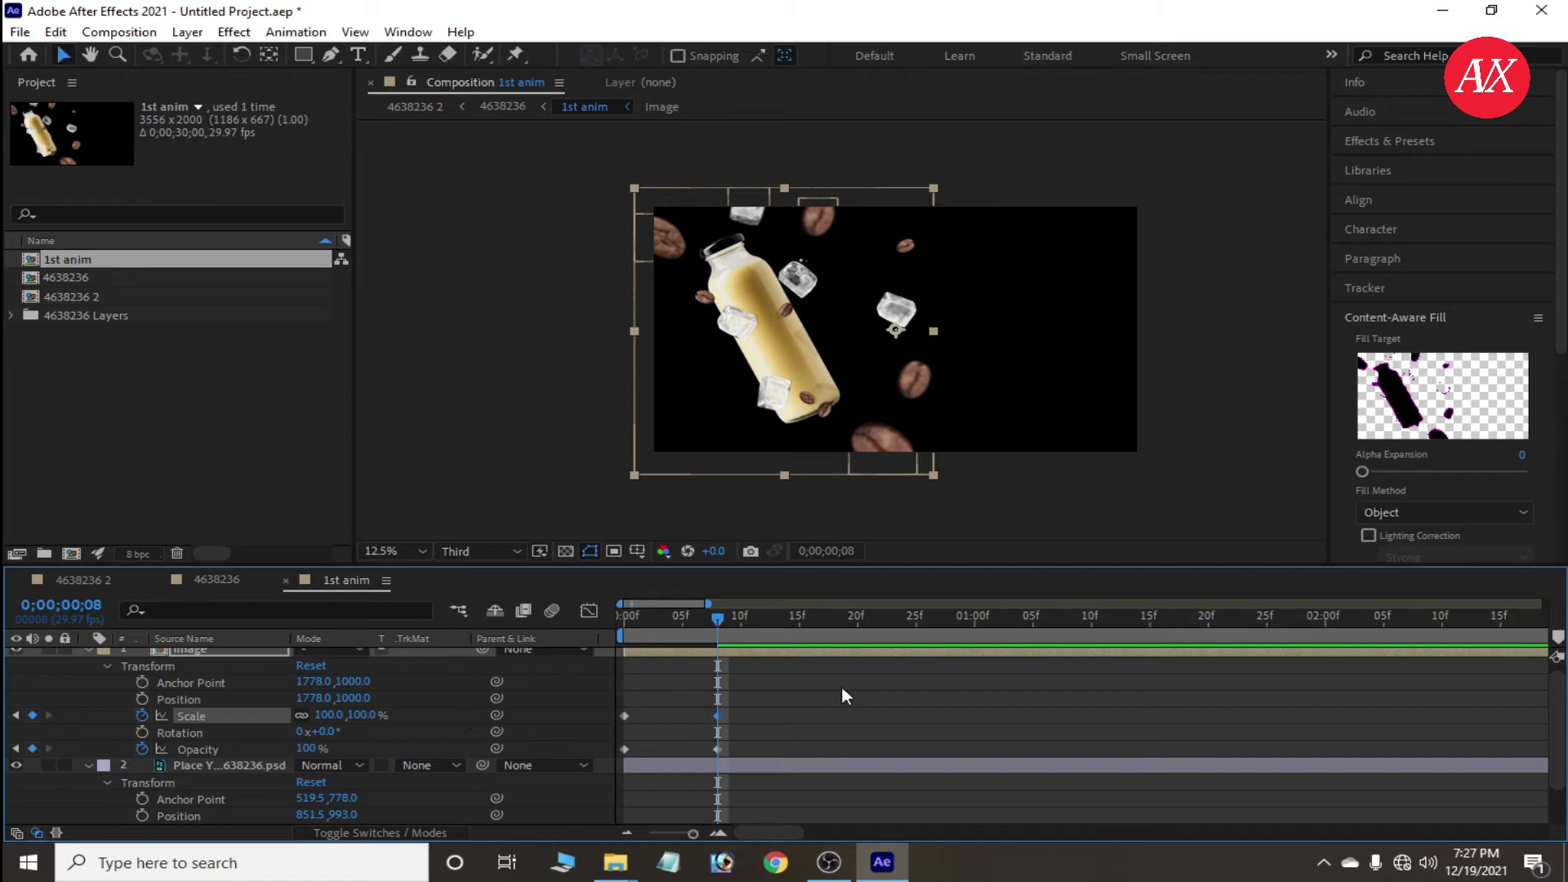
Play the 1st anim composition from the first frame to check how the bottle and surrounding elements come in
left_click_drag(719, 621, 579, 635)
key("space")
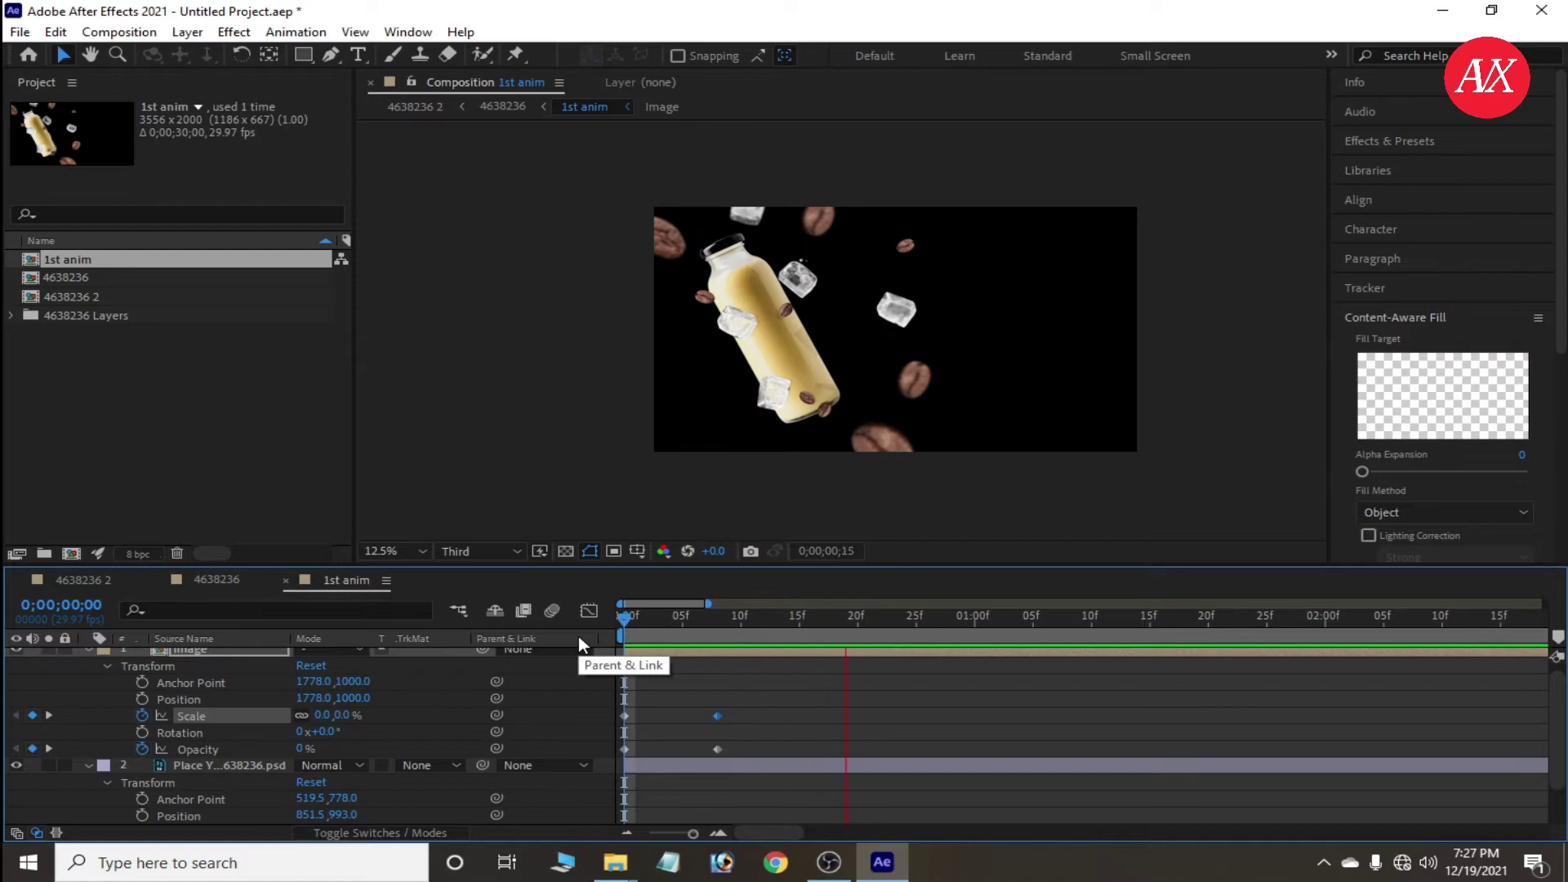
mouse_move(707, 627)
left_mouse_down()
mouse_move(516, 632)
mouse_move(712, 634)
left_mouse_up()
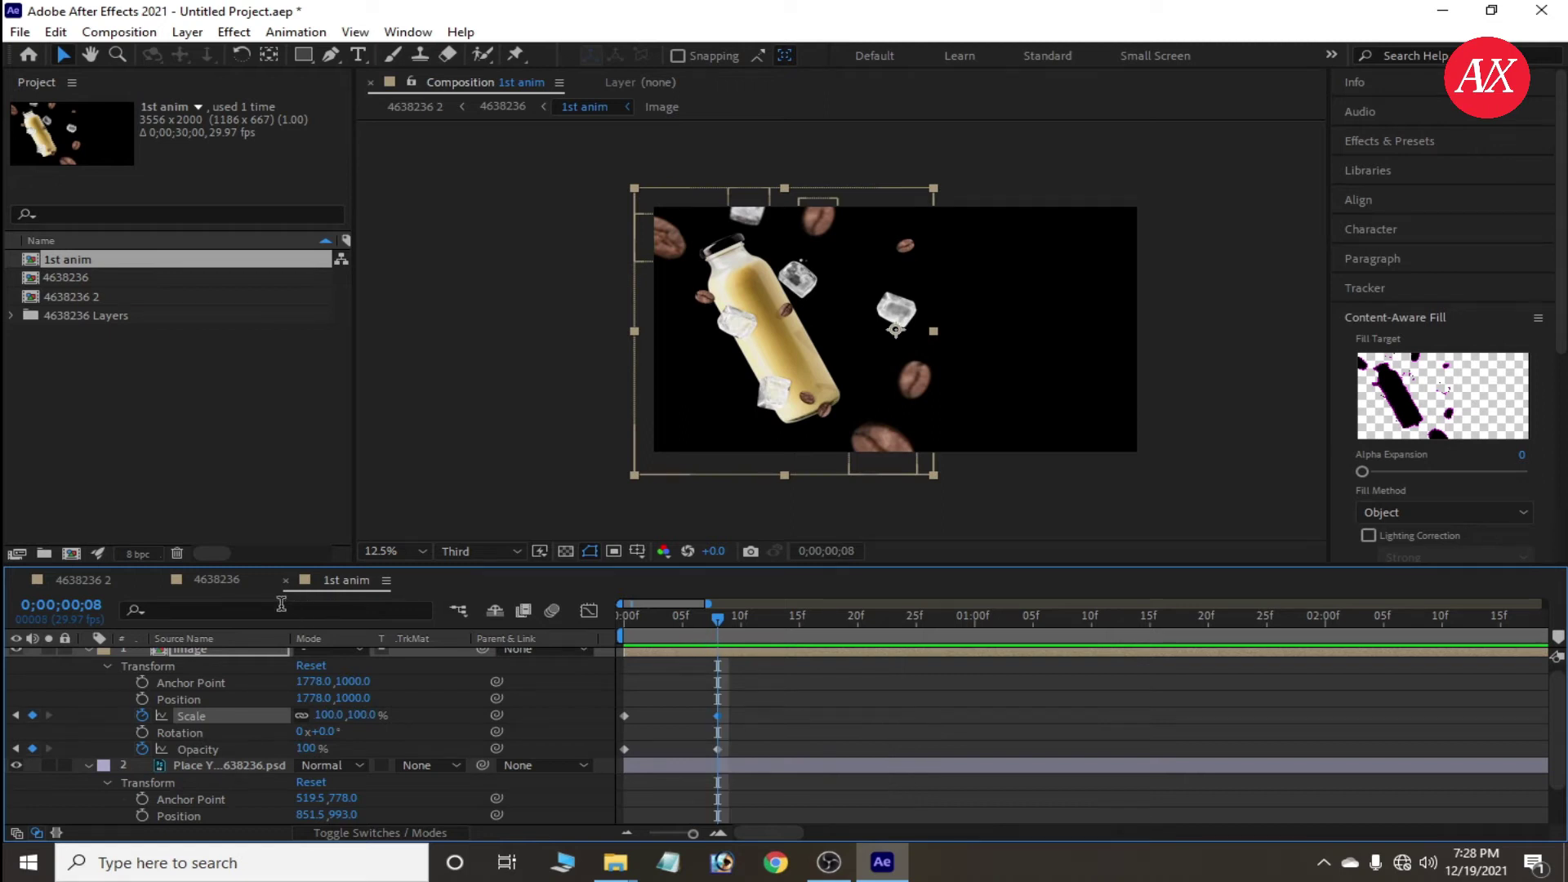
Preview the entrance animation from the first frame in the 4638236 composition against its light background
left_click(228, 583)
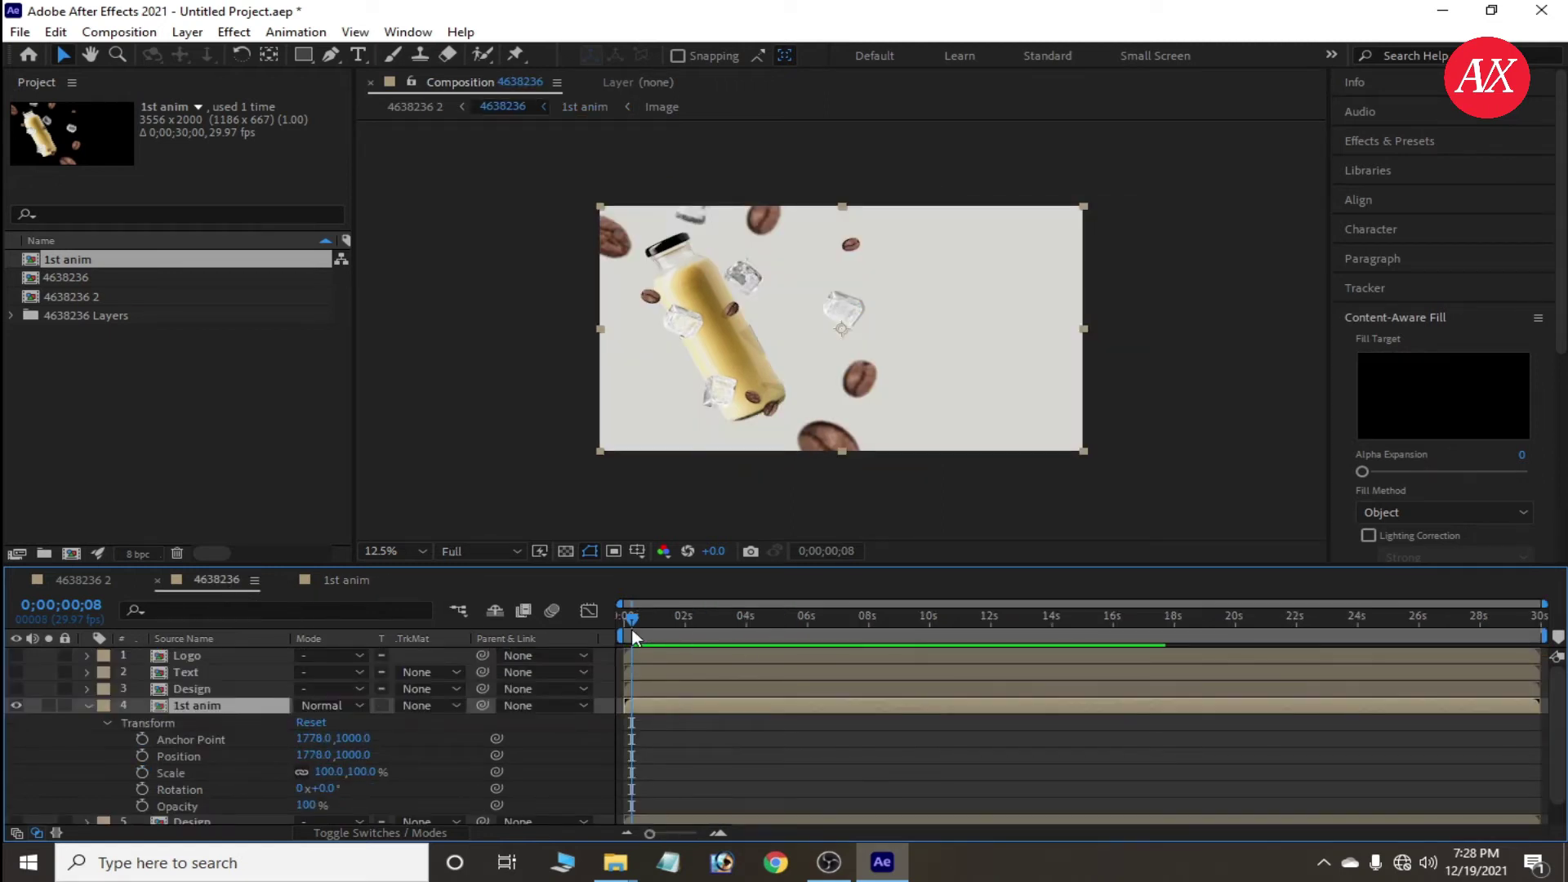
left_click(627, 622)
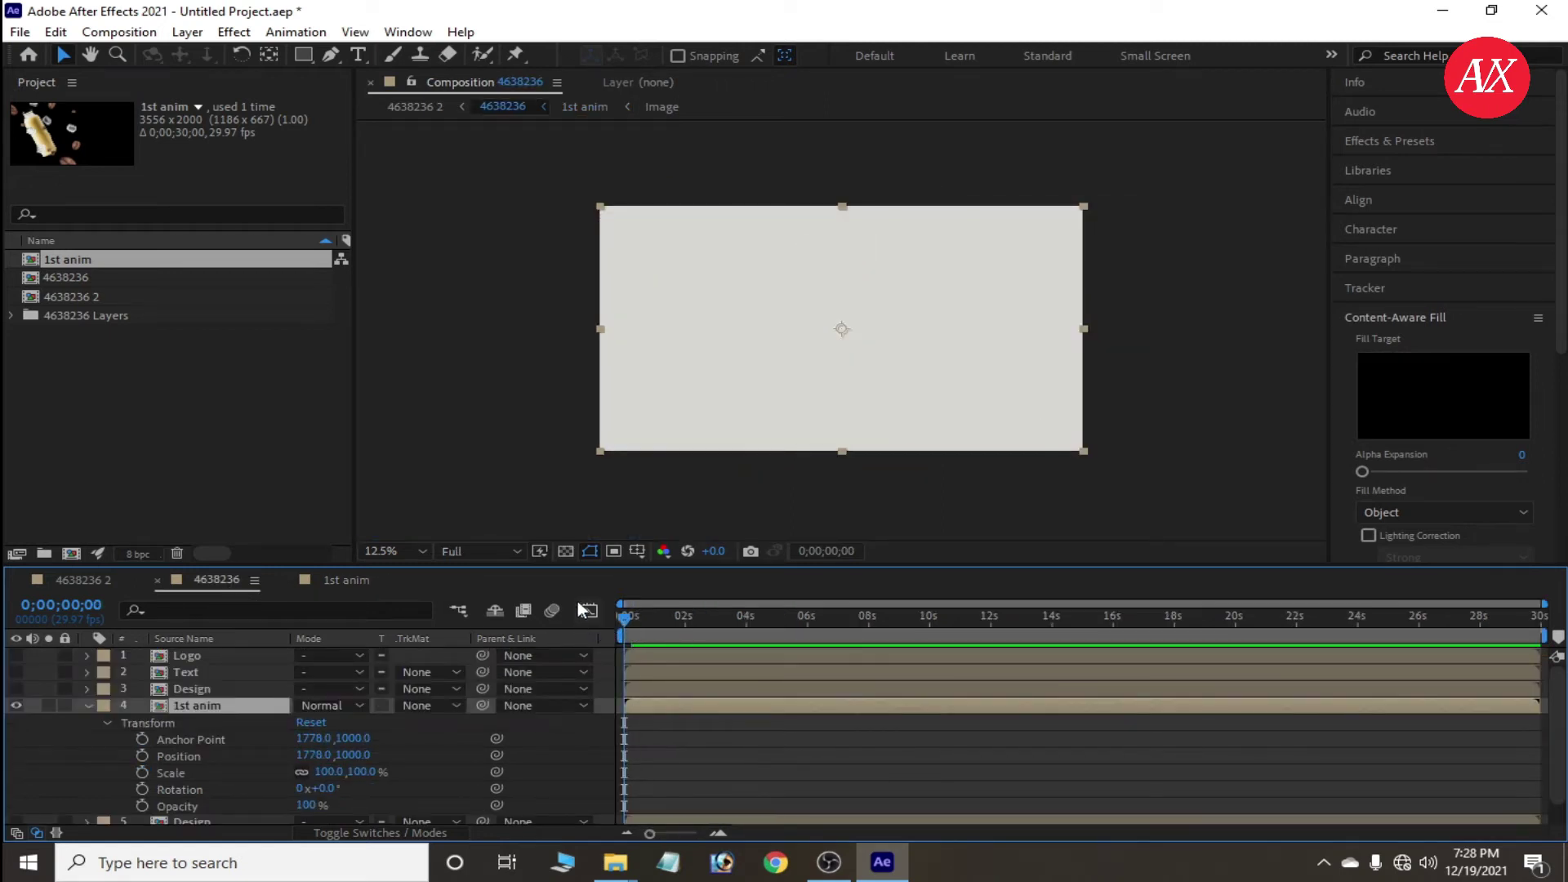
key("space")
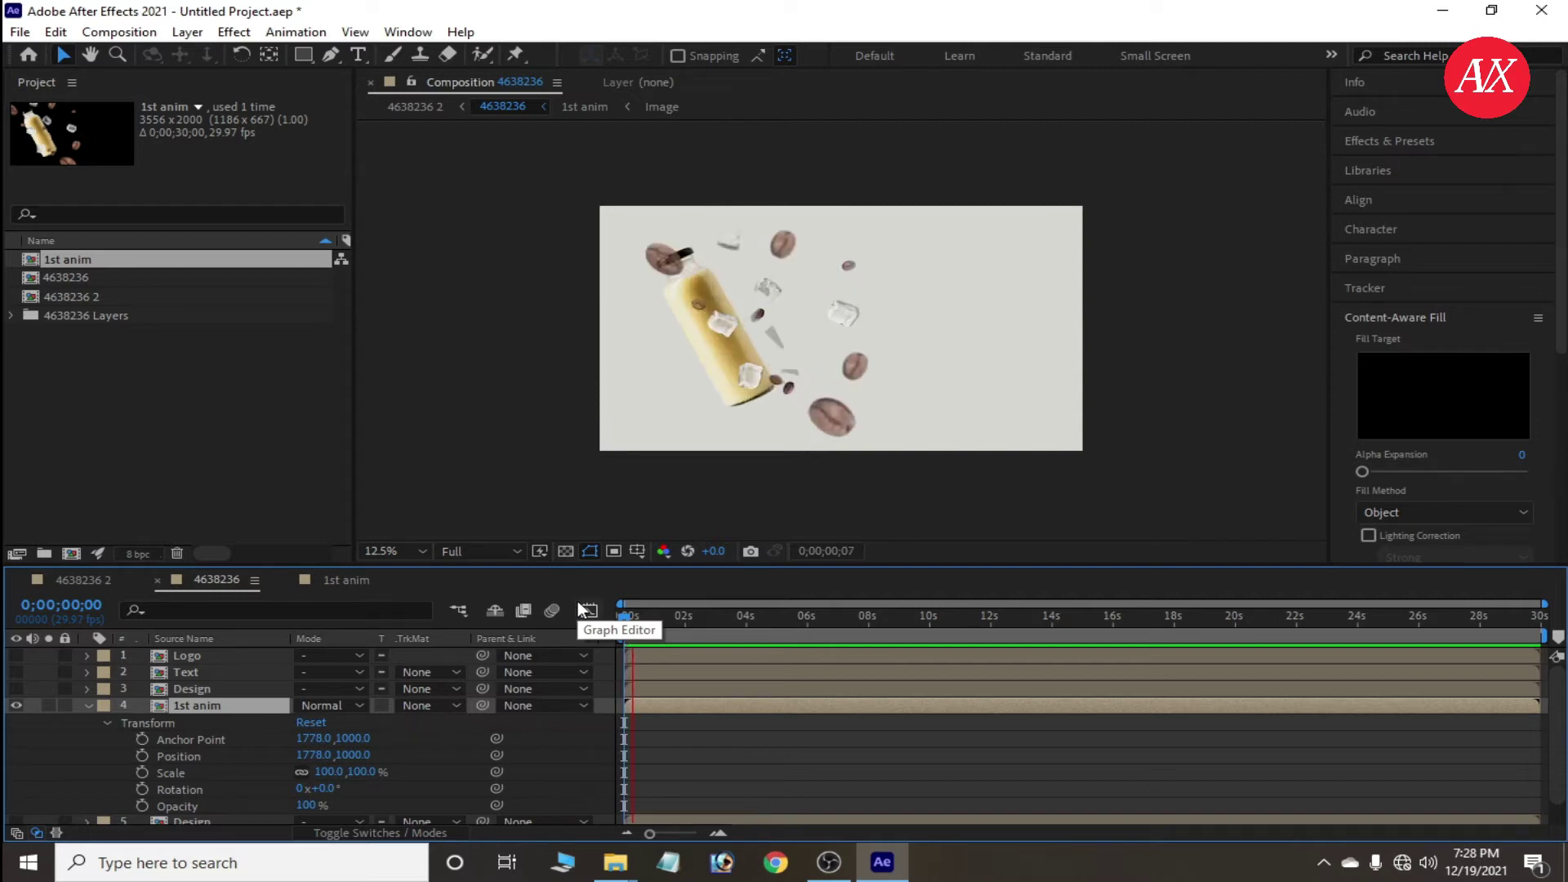
key("space")
left_click_drag(640, 621, 596, 623)
key("space")
key("space")
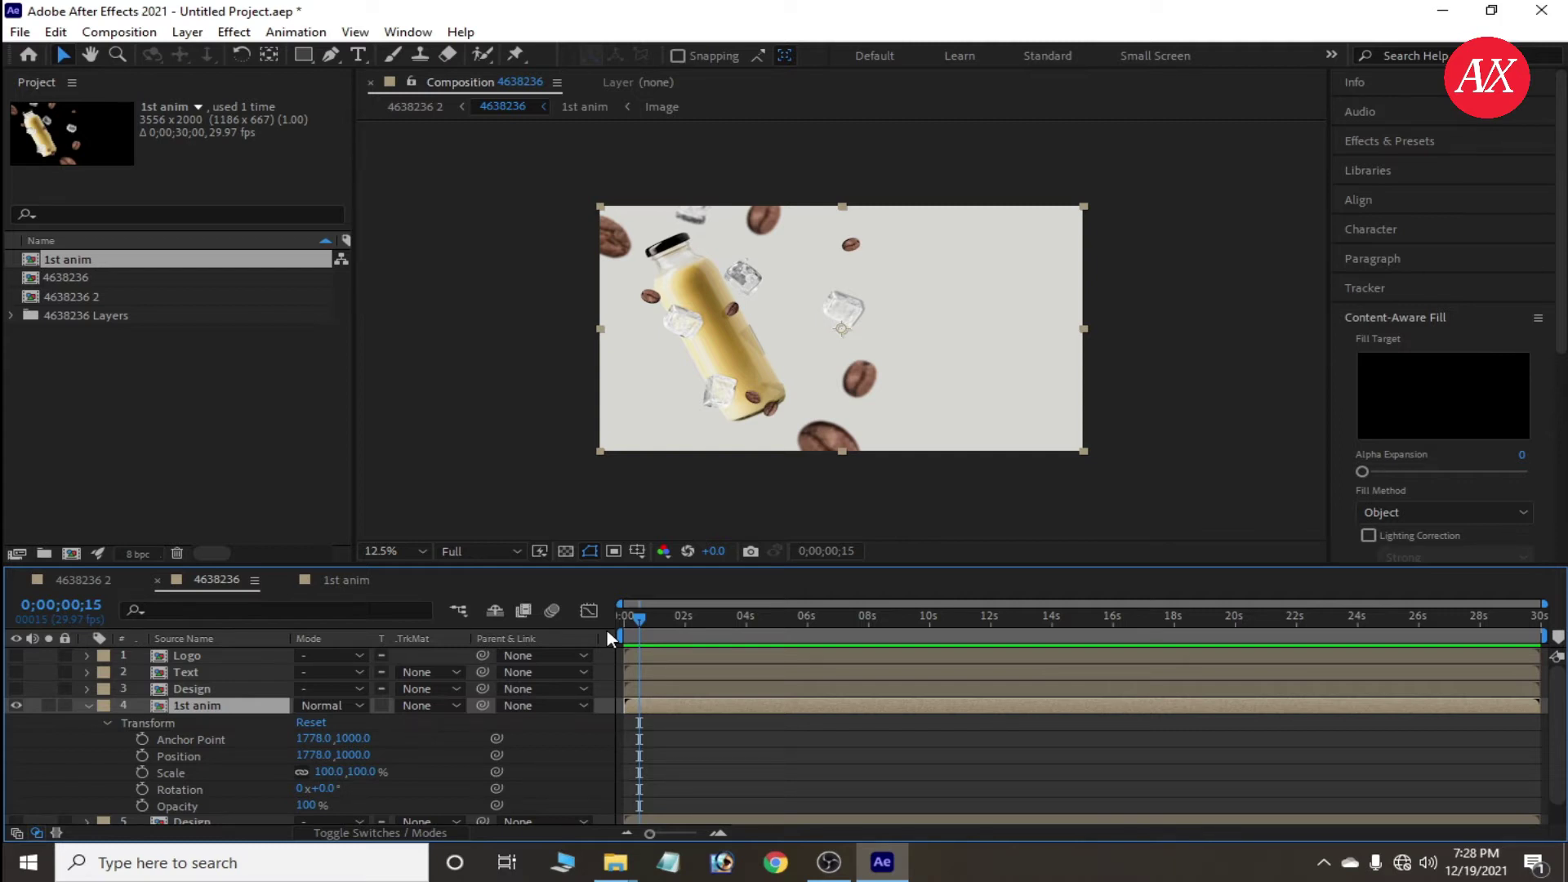
In the 1st anim composition, apply Easy Ease to all of the Image layer's Scale and Opacity keyframes
left_click(346, 585)
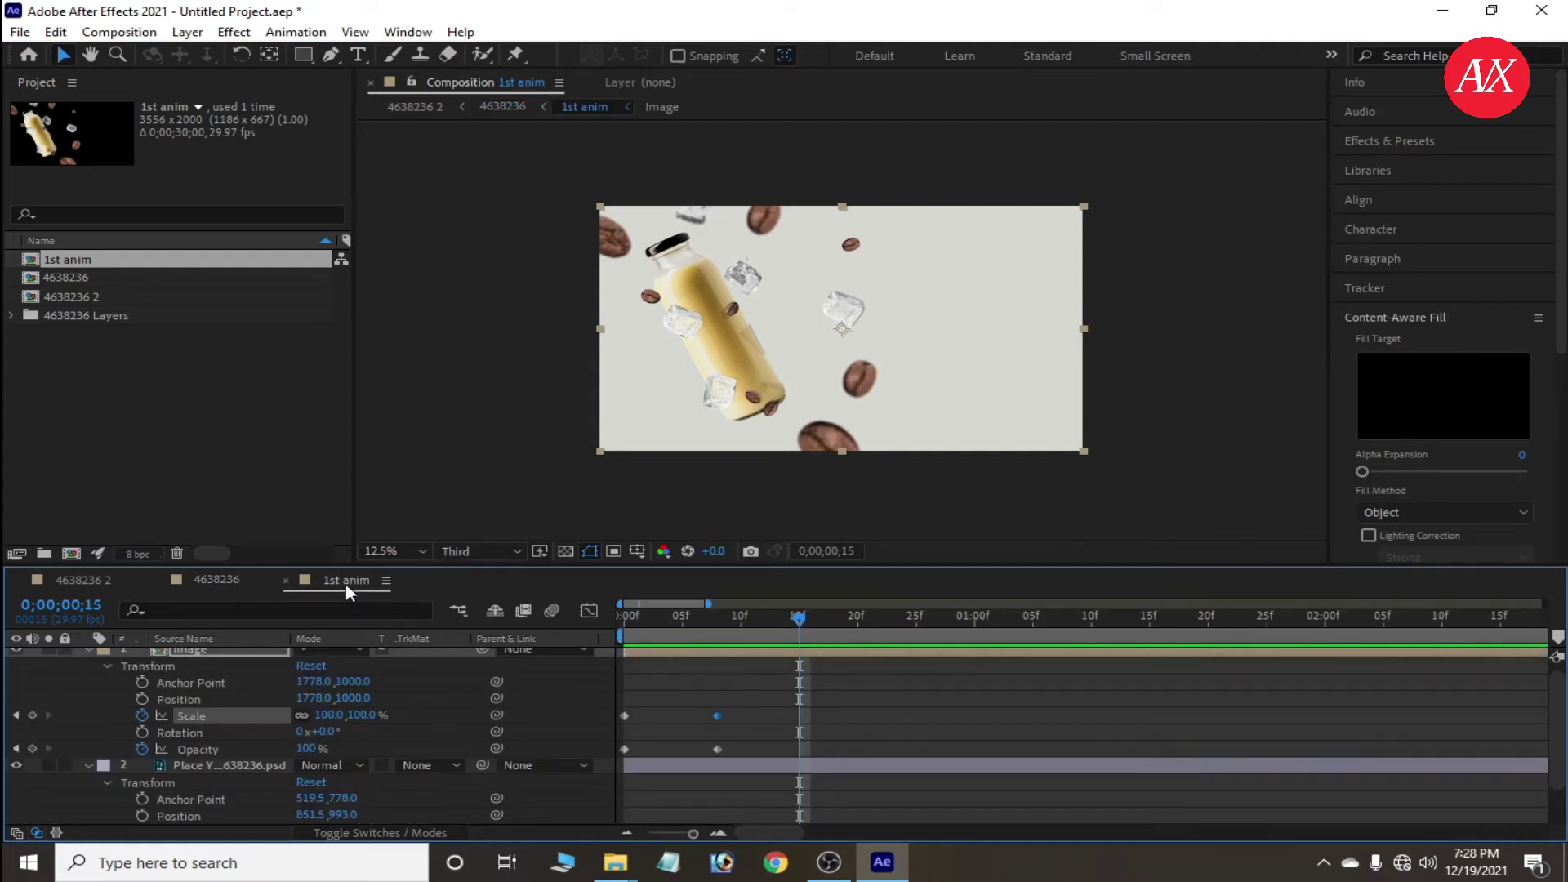
left_click_drag(732, 681, 592, 774)
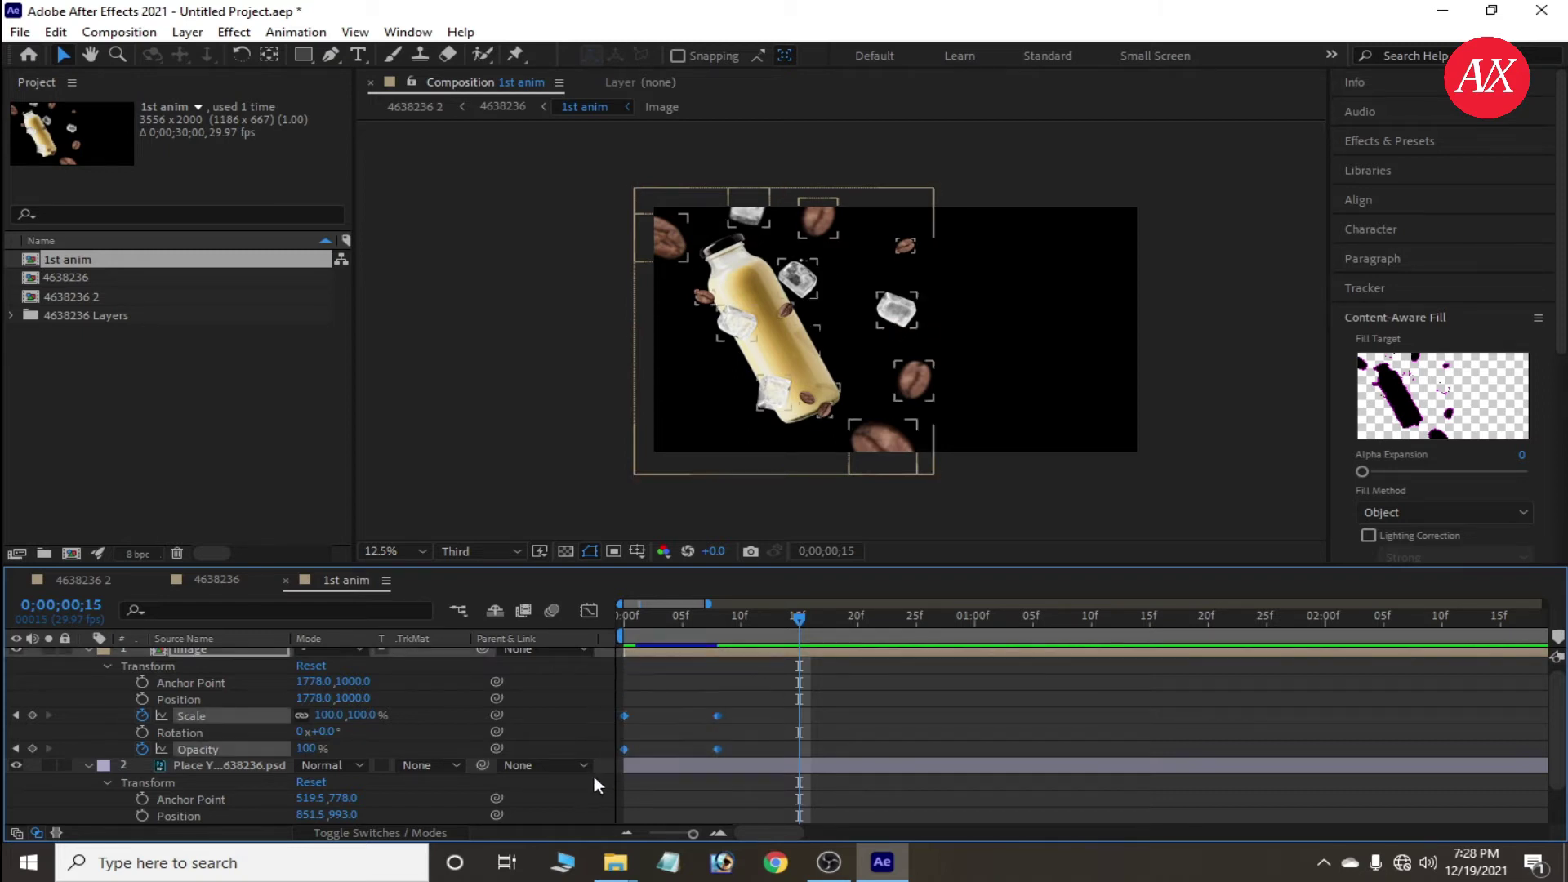
right_click(718, 715)
mouse_move(782, 711)
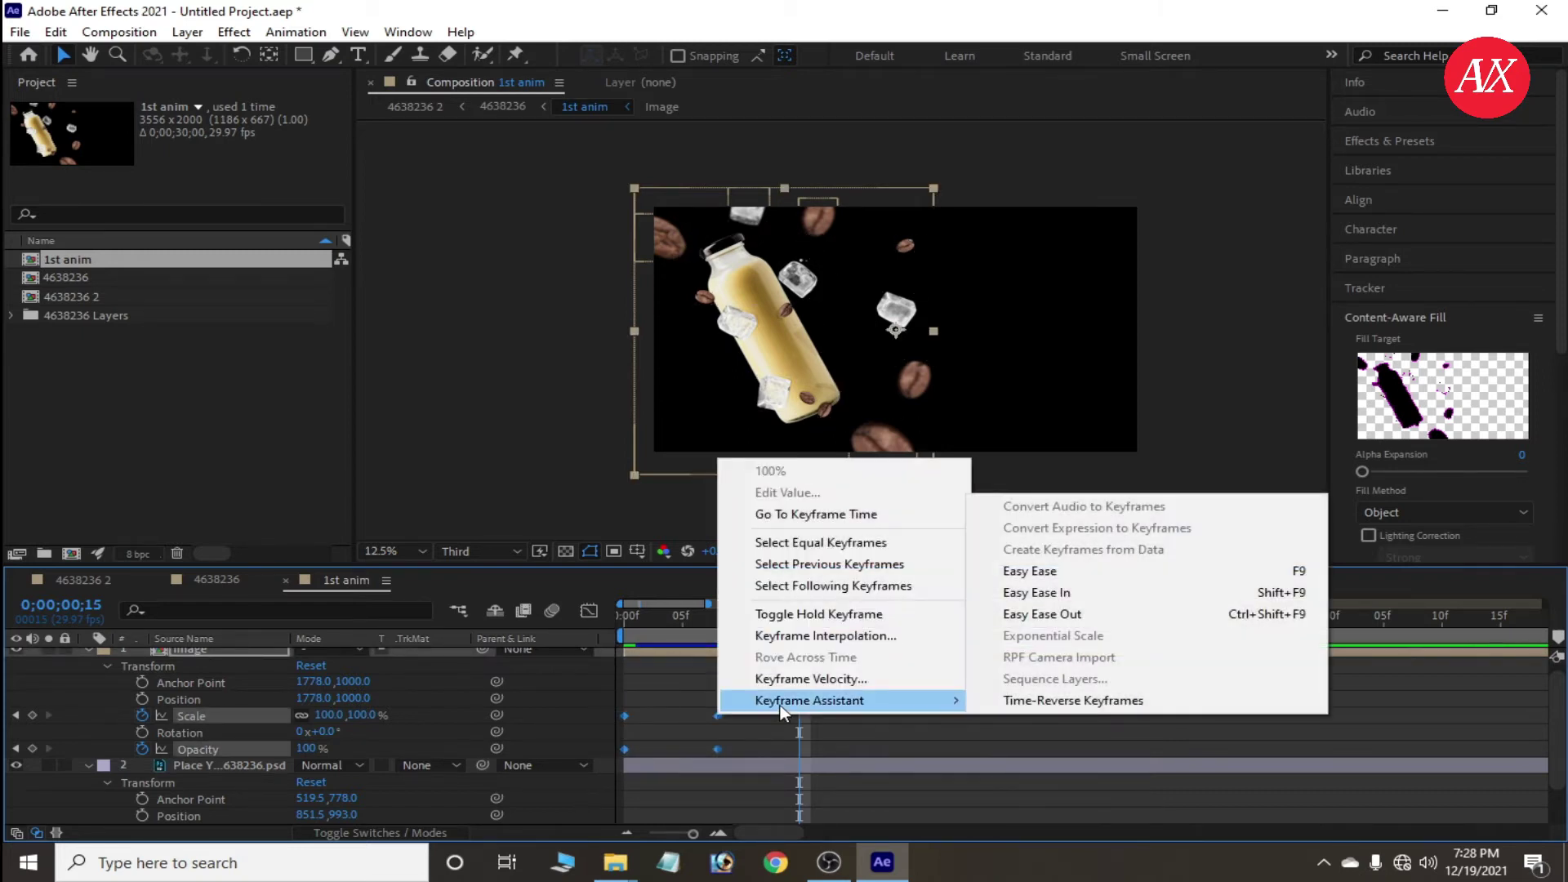
left_click(1031, 571)
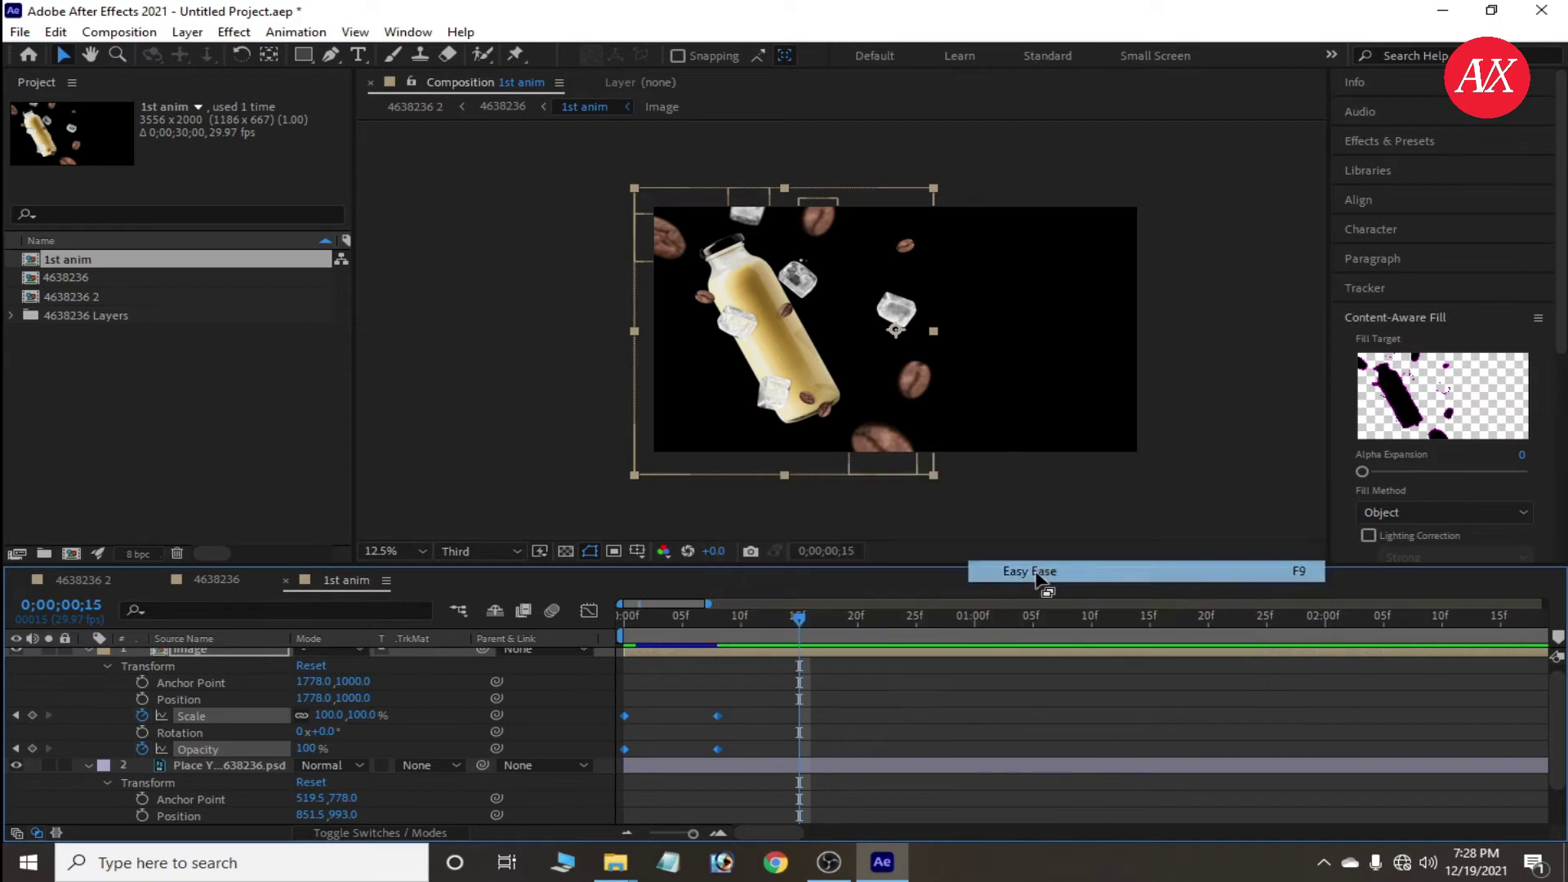
left_click(965, 708)
Play the eased Image layer animation from the start of the timeline
key("Home")
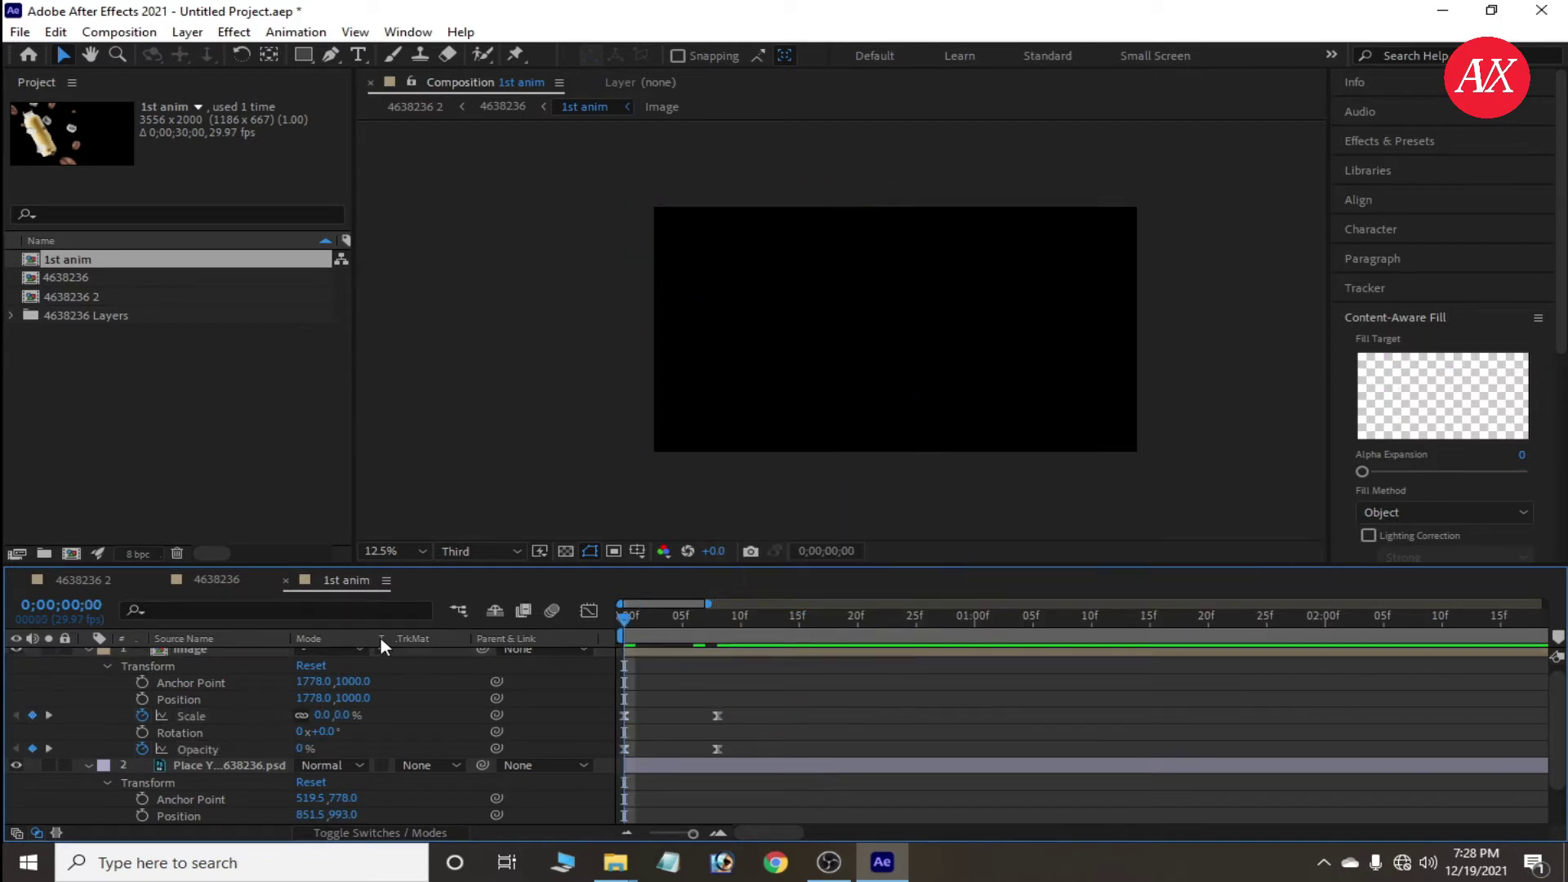
key("space")
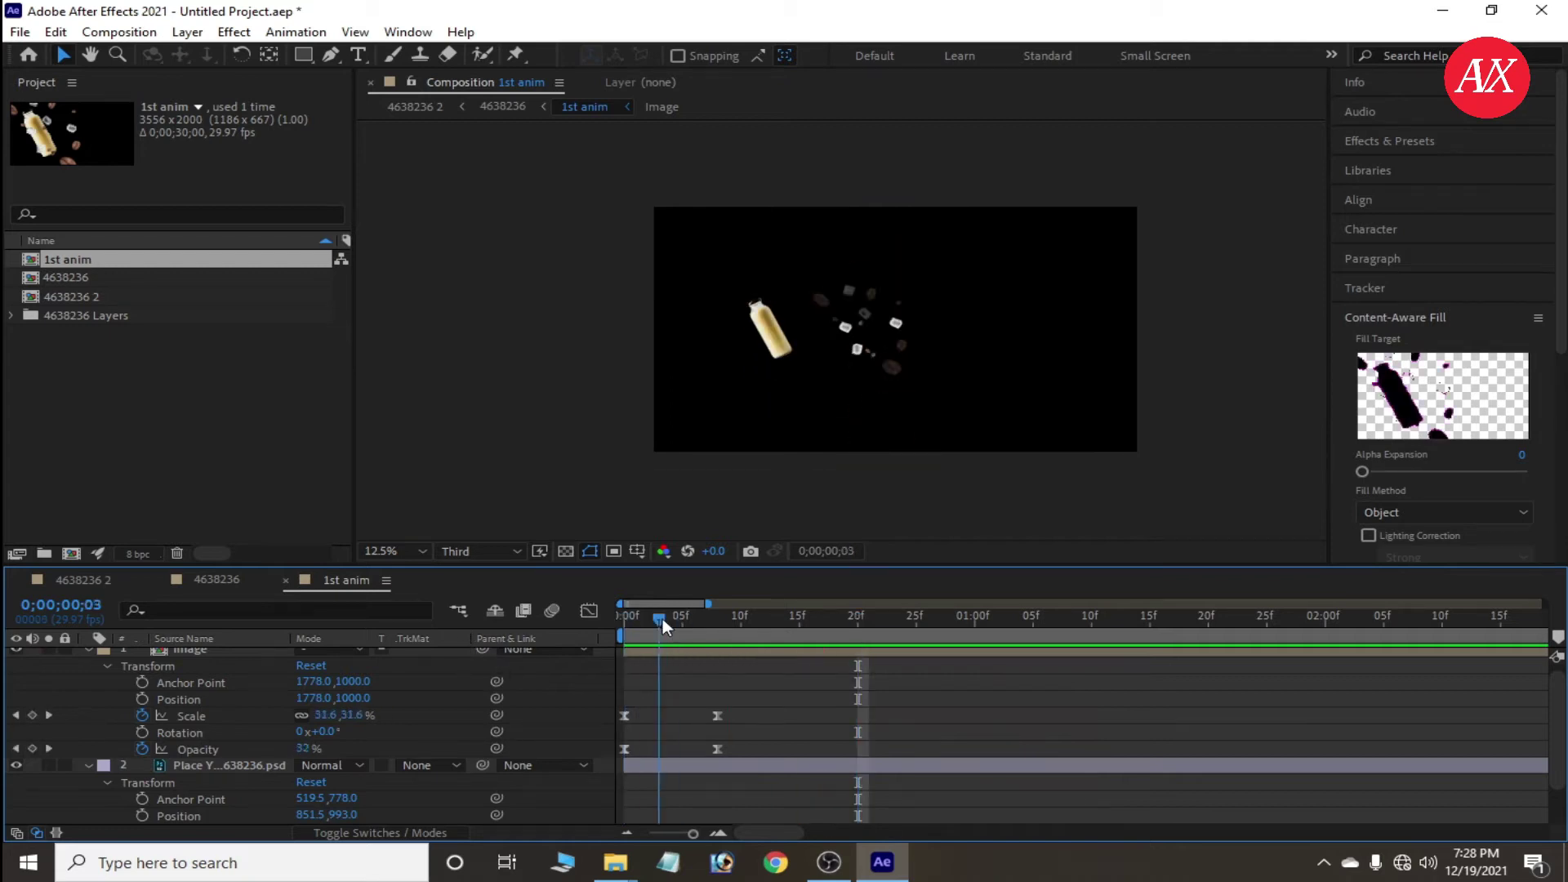
key("space")
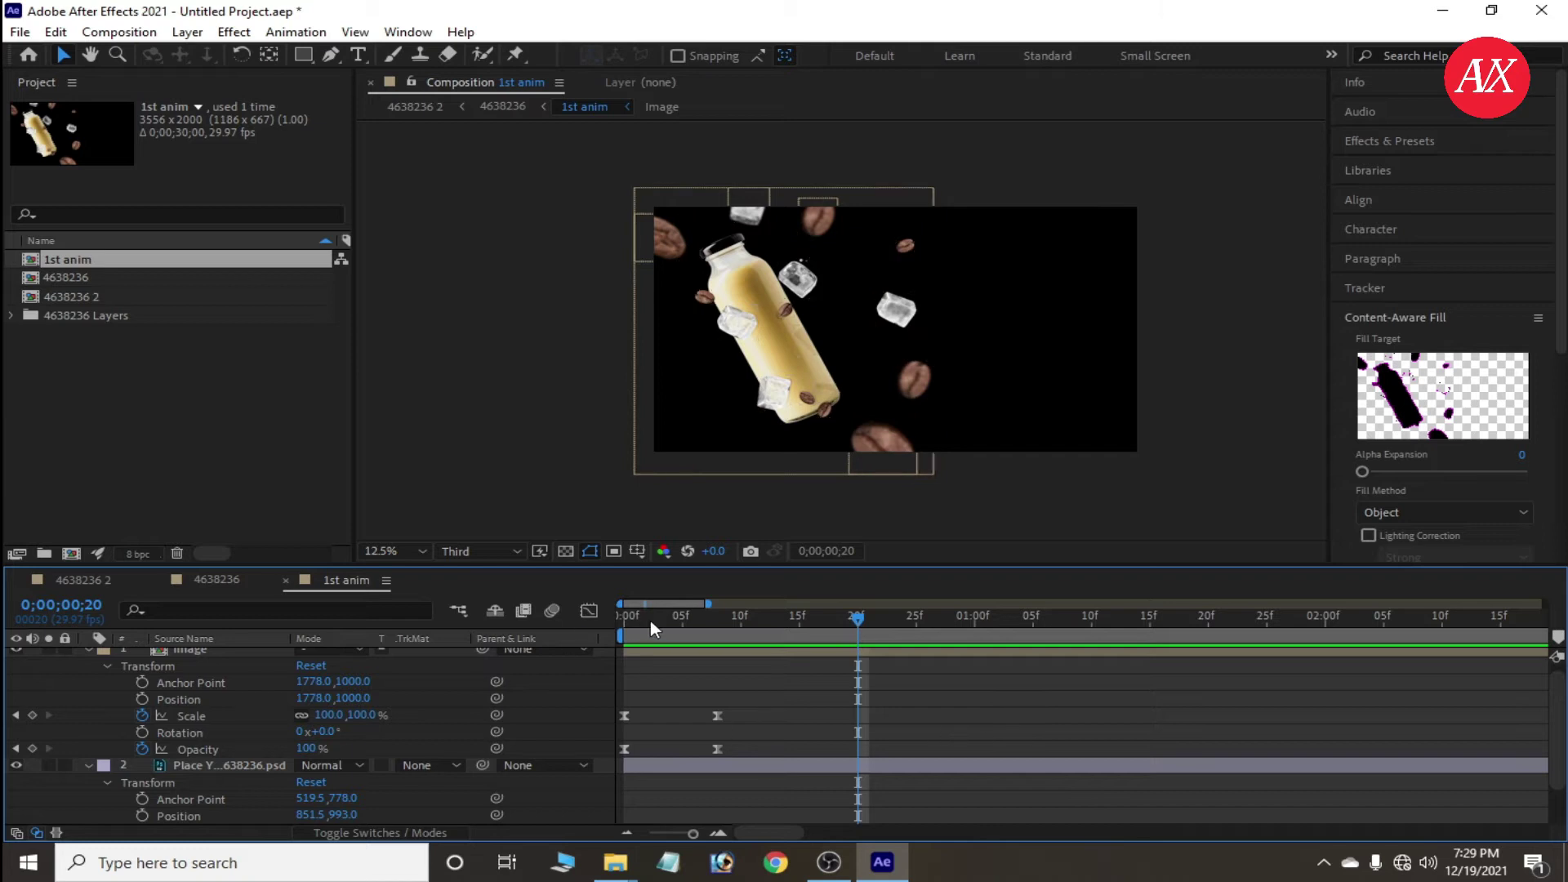
left_click(627, 618)
Collapse the properties of both layers in the 1st anim timeline and replay the animation
scroll(59, 729, "up", 1)
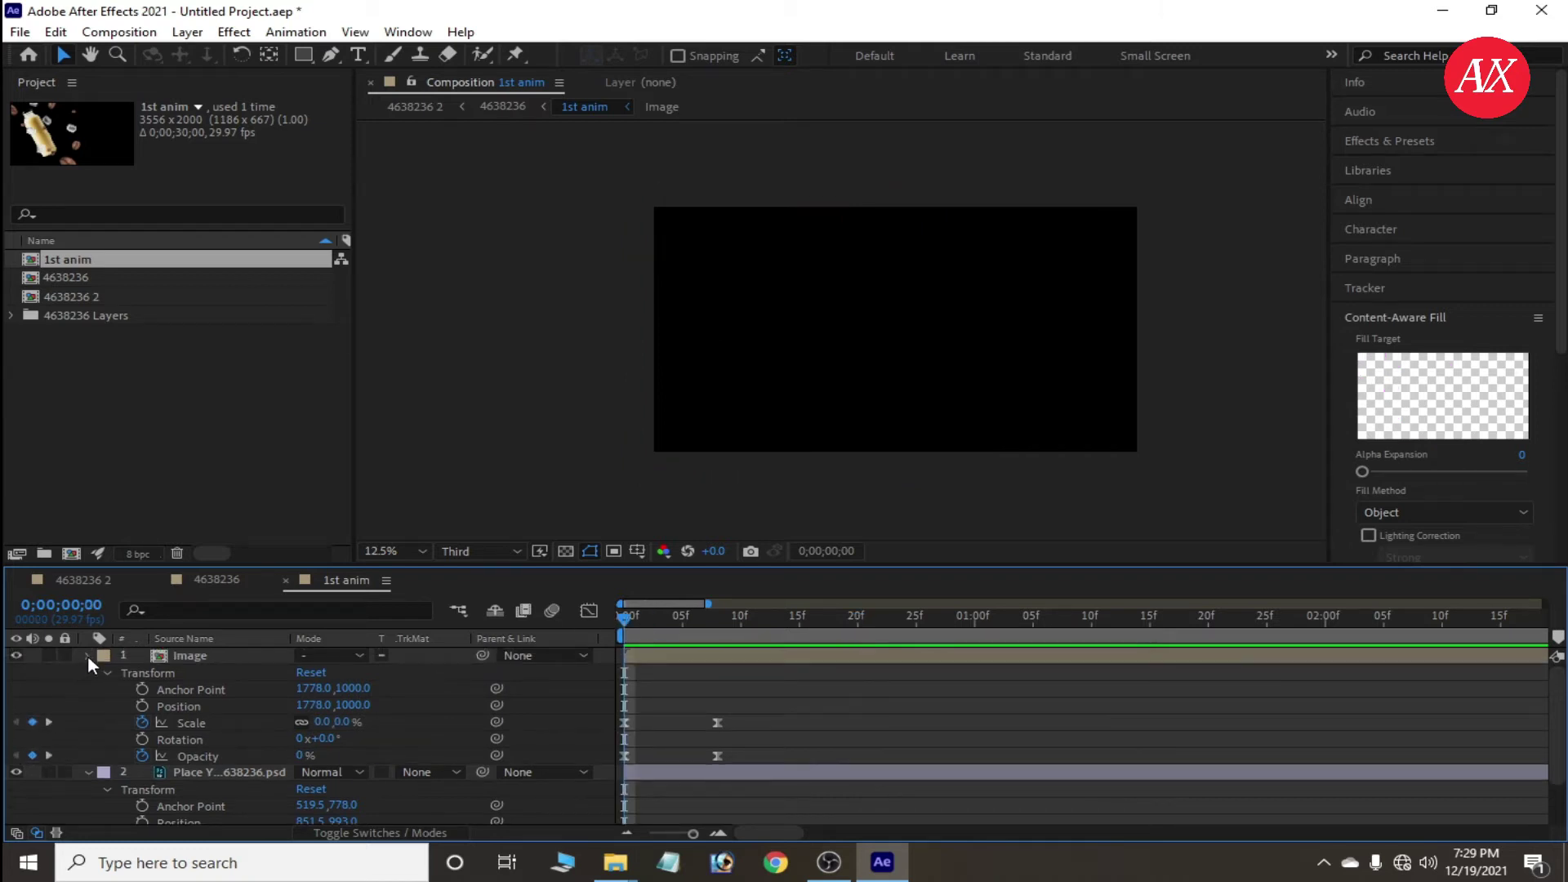
left_click(86, 655)
left_click(88, 673)
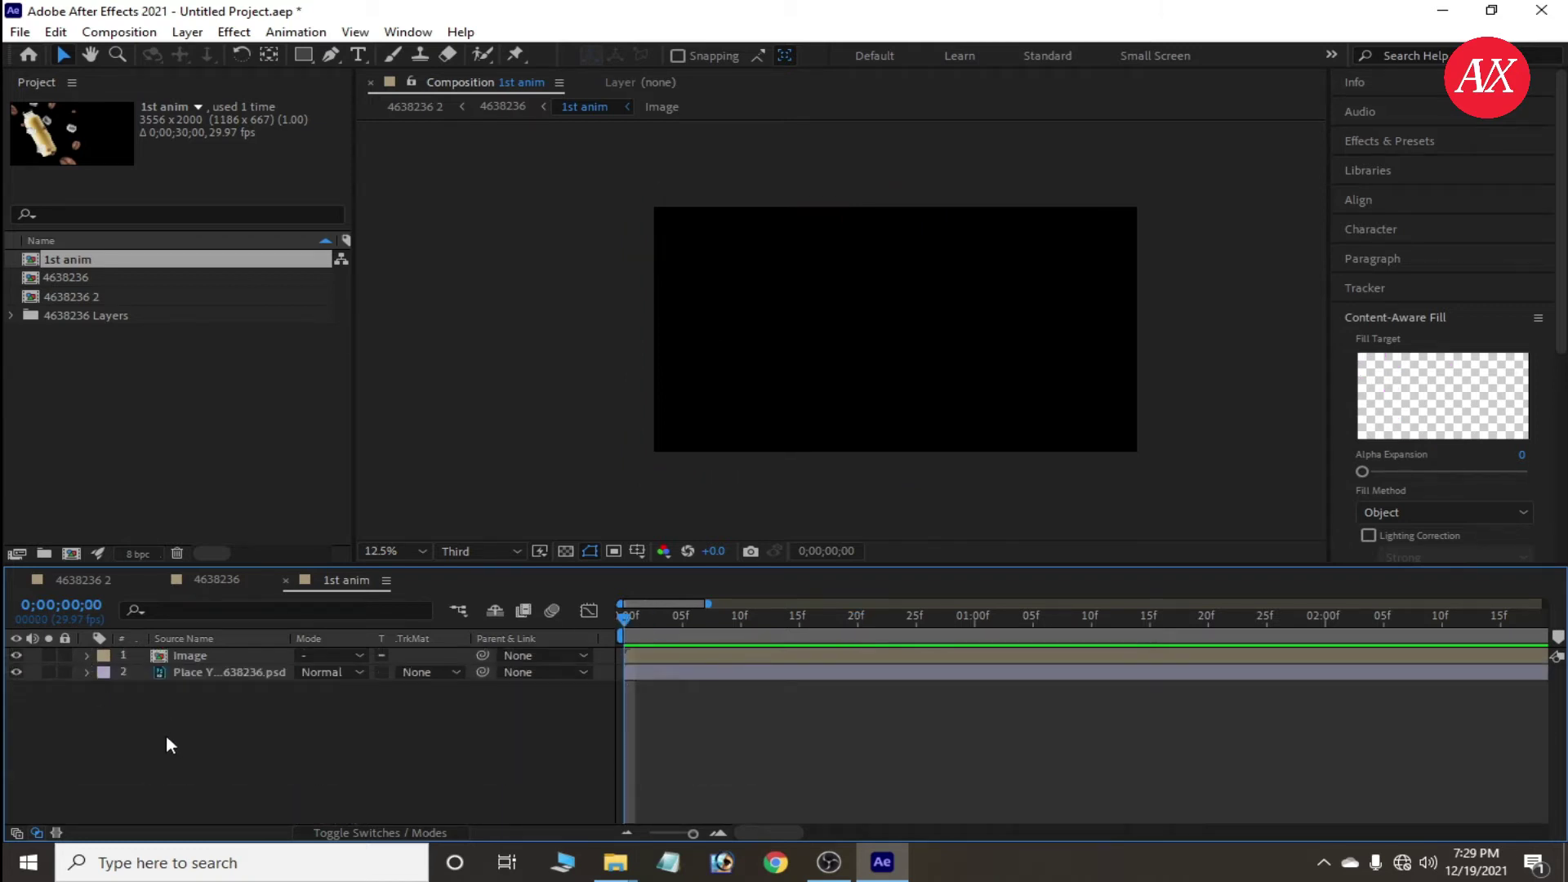
key("space")
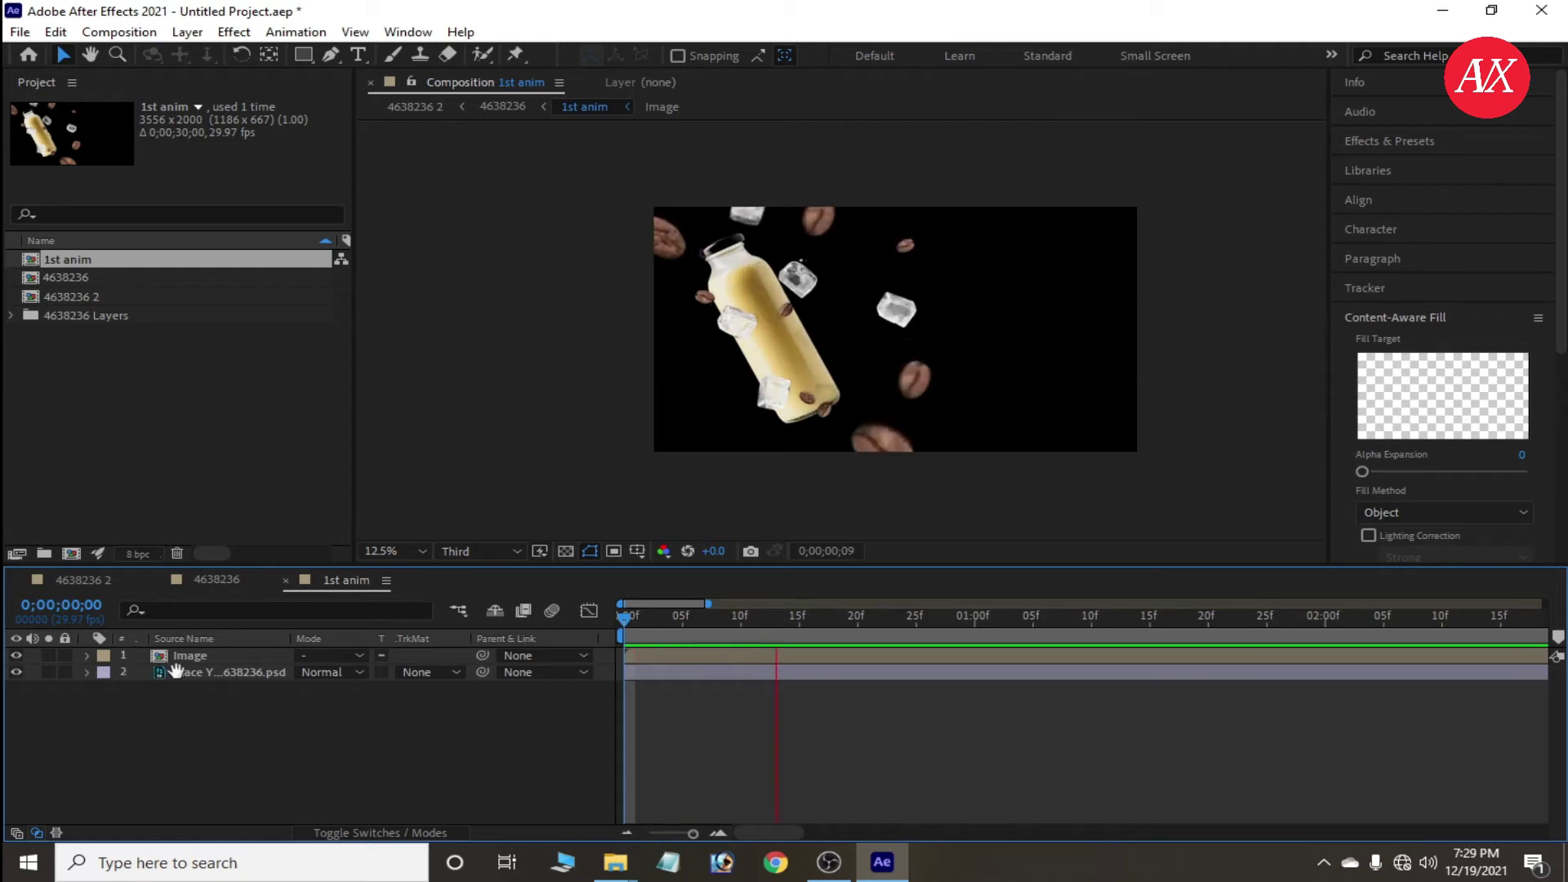
key("space")
mouse_move(707, 619)
left_mouse_down()
mouse_move(580, 624)
mouse_move(693, 623)
left_mouse_up()
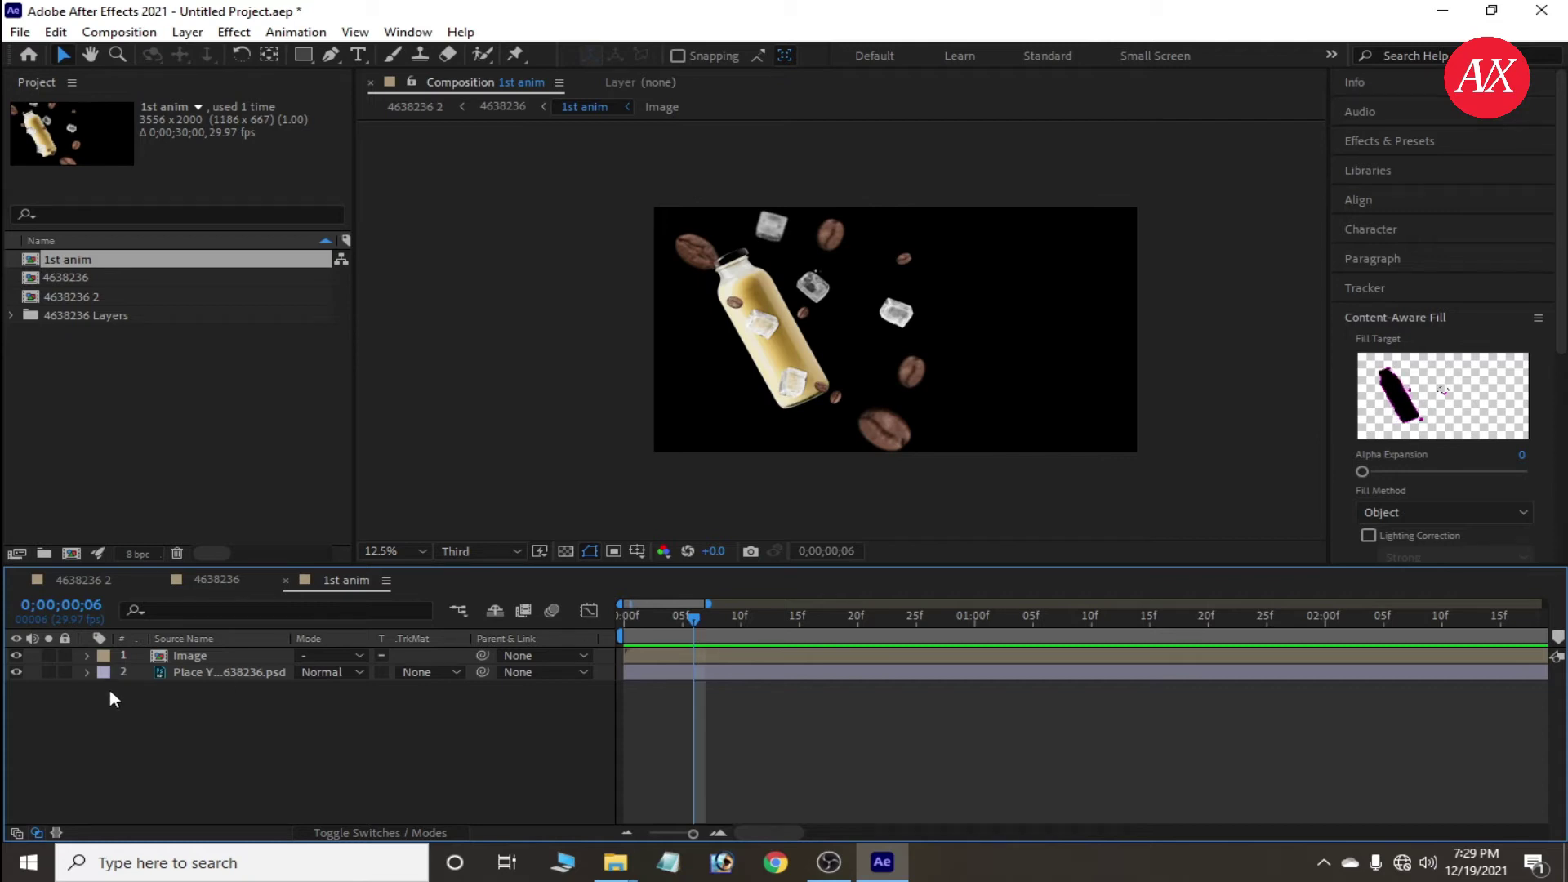
Reveal the bottle layer's Transform properties and keyframe its Rotation at frame 8, aligned with its second Scale keyframe
left_click(86, 672)
left_click_drag(695, 621, 717, 627)
left_click(303, 804)
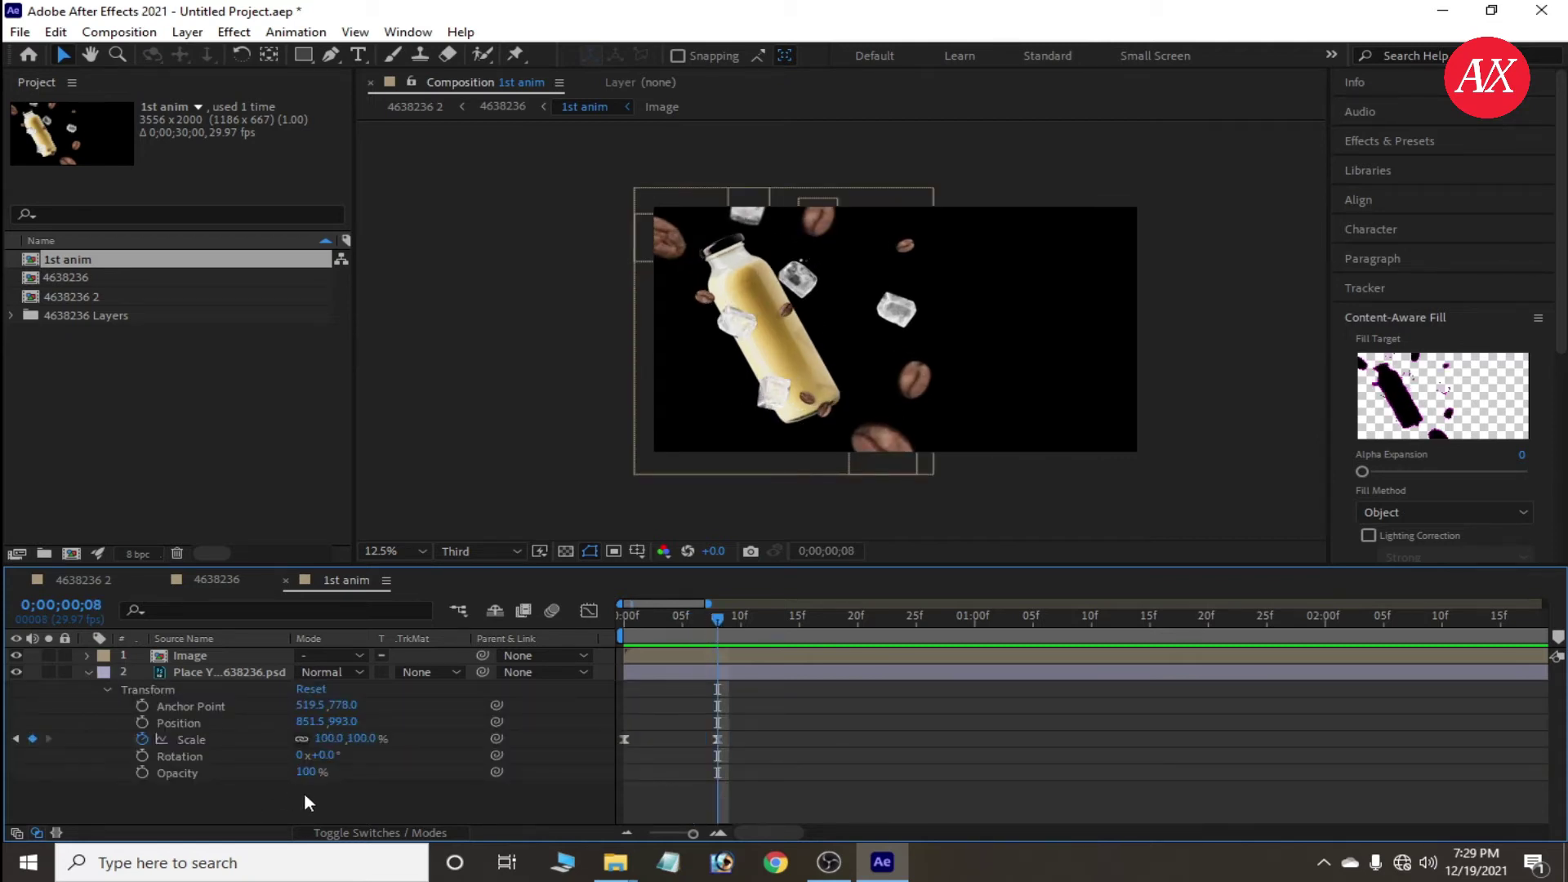
left_click(401, 774)
left_click(143, 756)
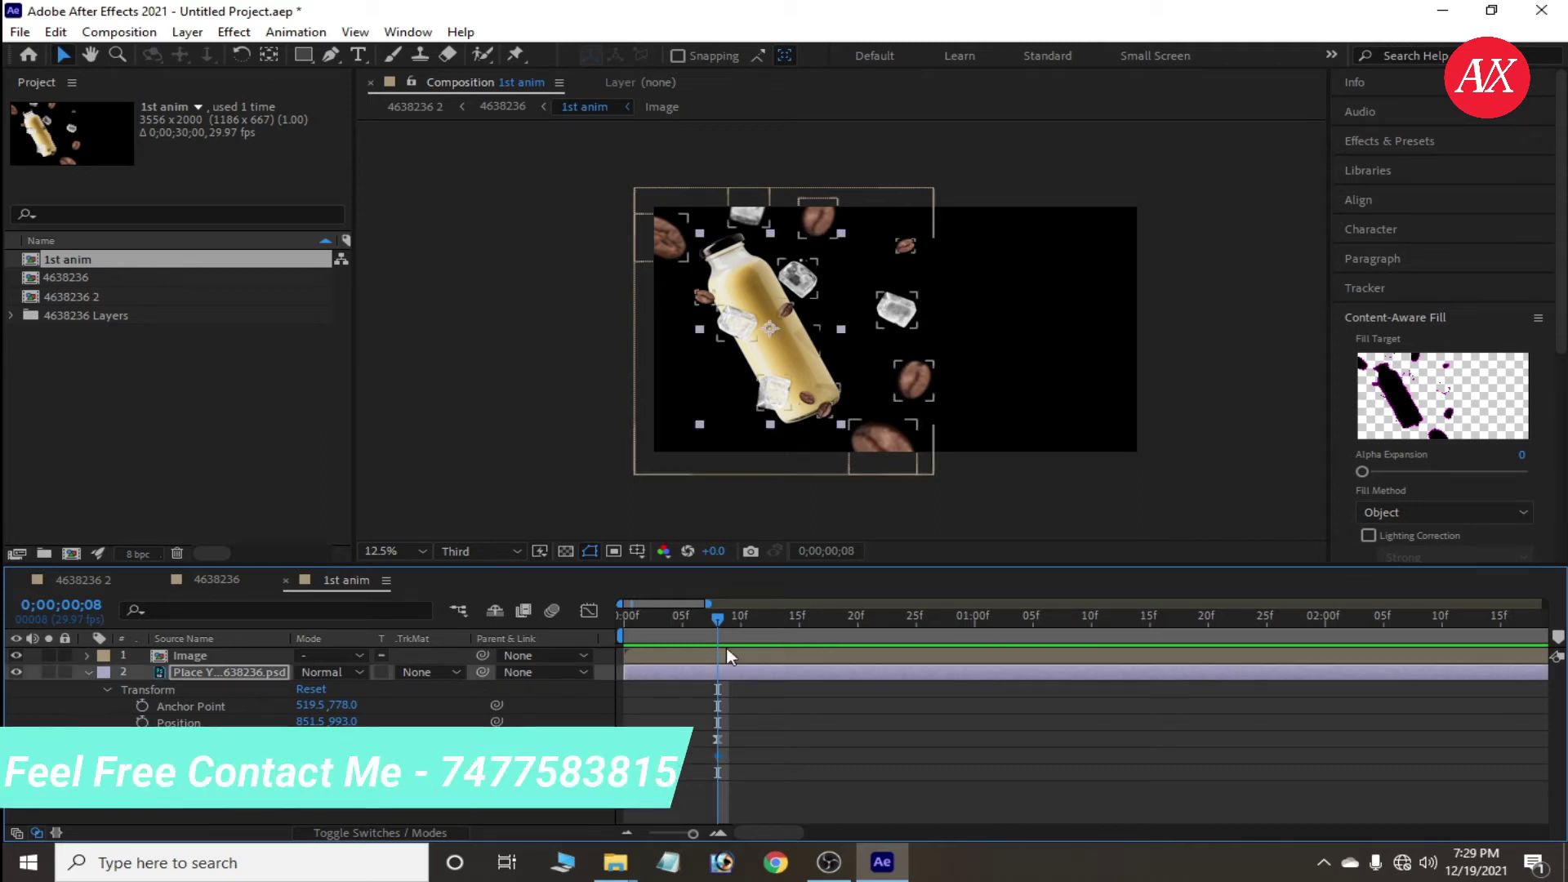
Set the bottle layer's Rotation to -32° at frame 2
left_click_drag(718, 621, 646, 621)
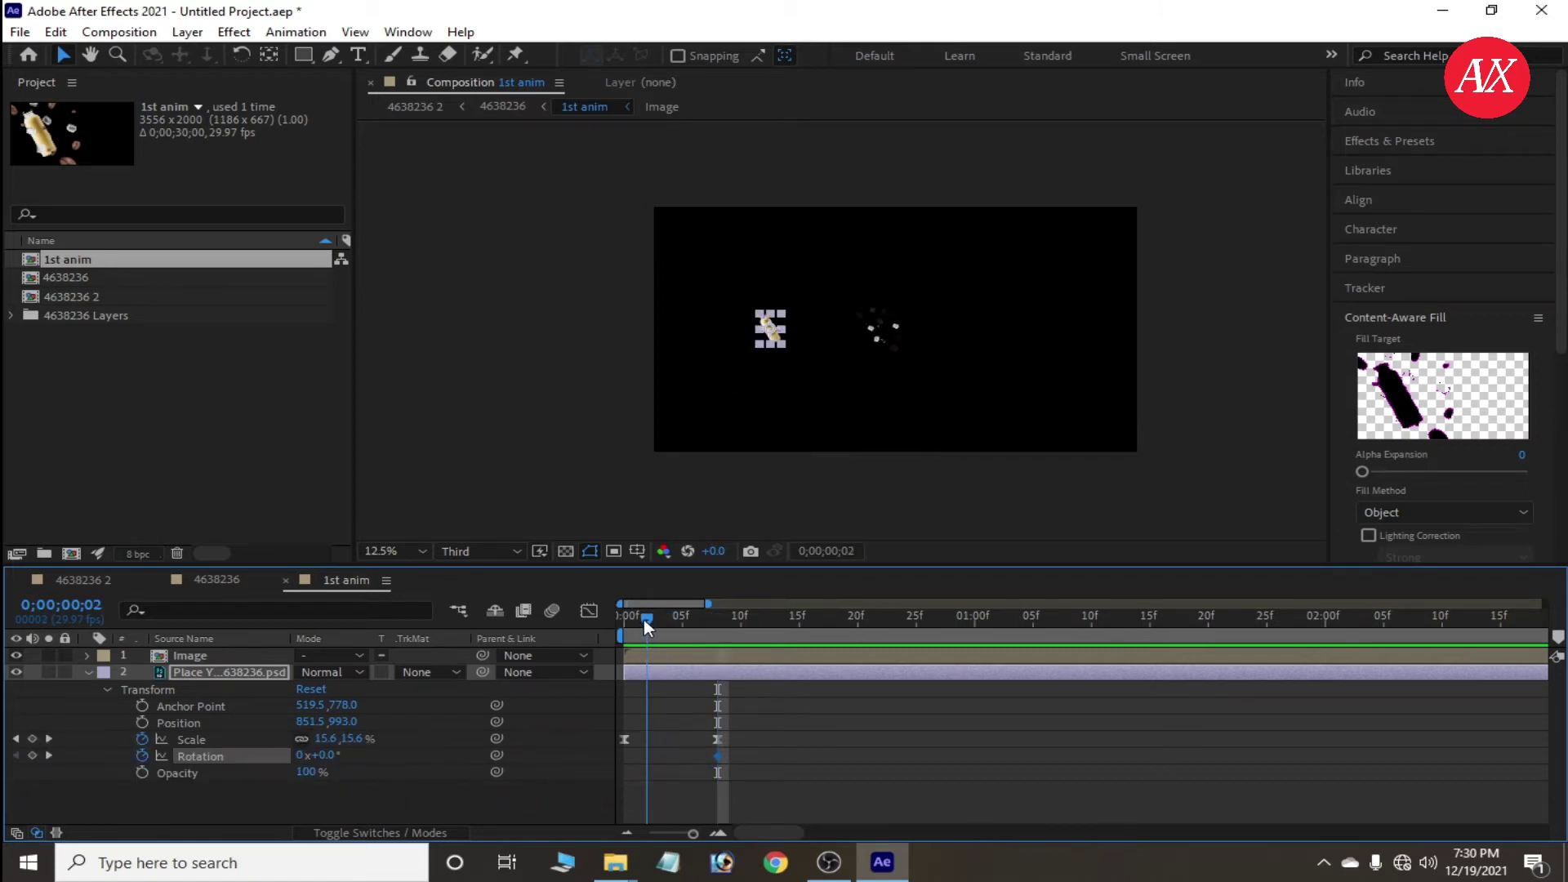
scroll(772, 339, "up", 4)
left_click_drag(647, 392, 706, 423)
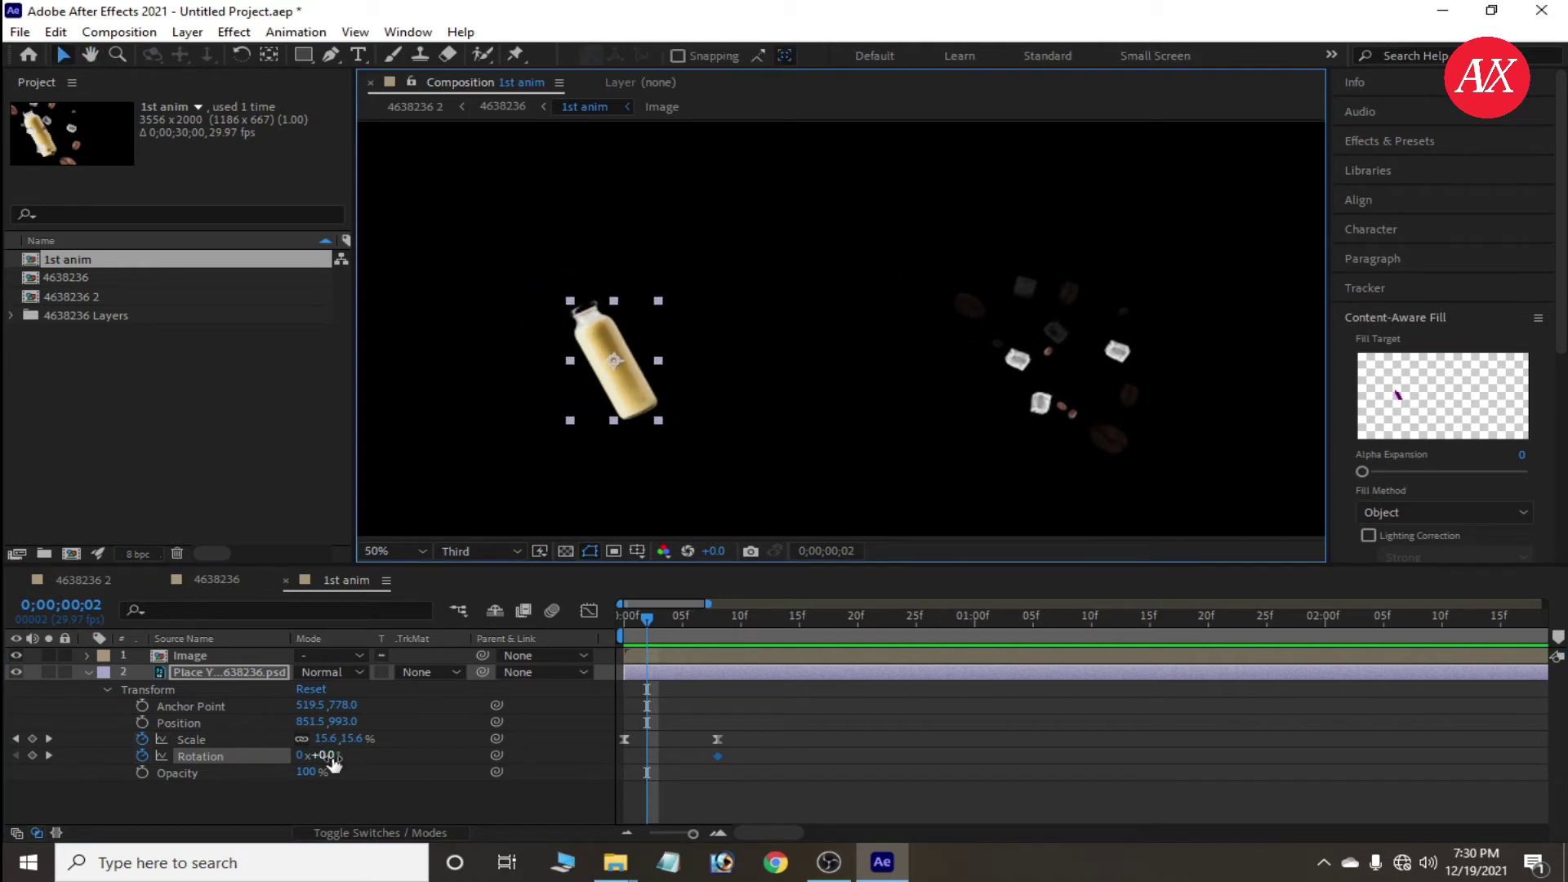
left_click_drag(335, 755, 312, 755)
mouse_move(638, 627)
left_mouse_down()
mouse_move(713, 624)
mouse_move(645, 634)
left_mouse_up()
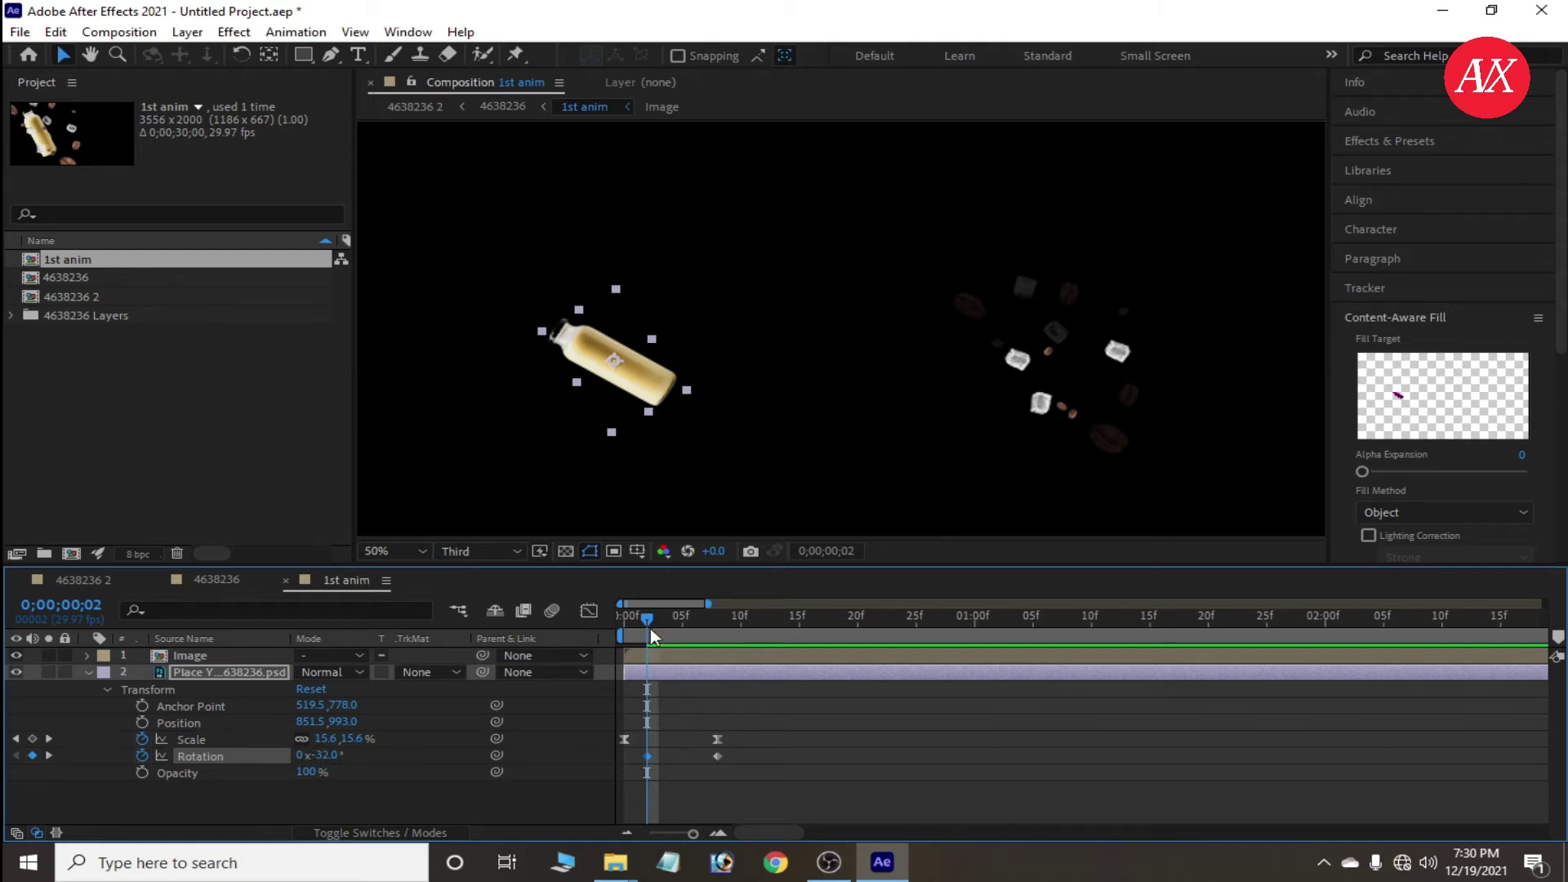
Delete the bottle layer's Rotation keyframe at frame 2
left_click(669, 758)
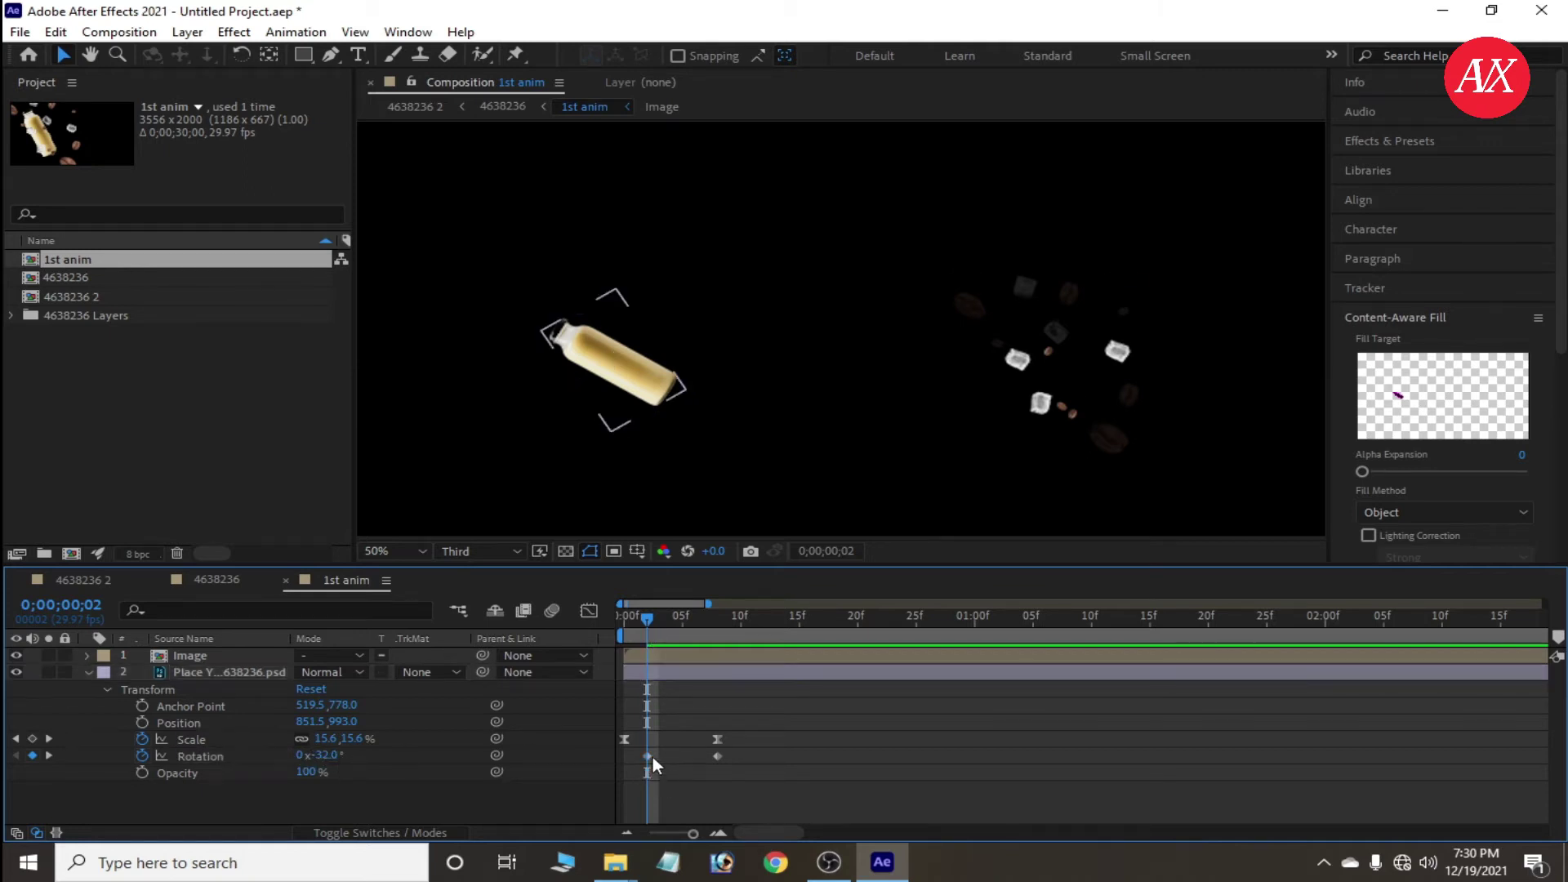
left_click(649, 756)
key("Delete")
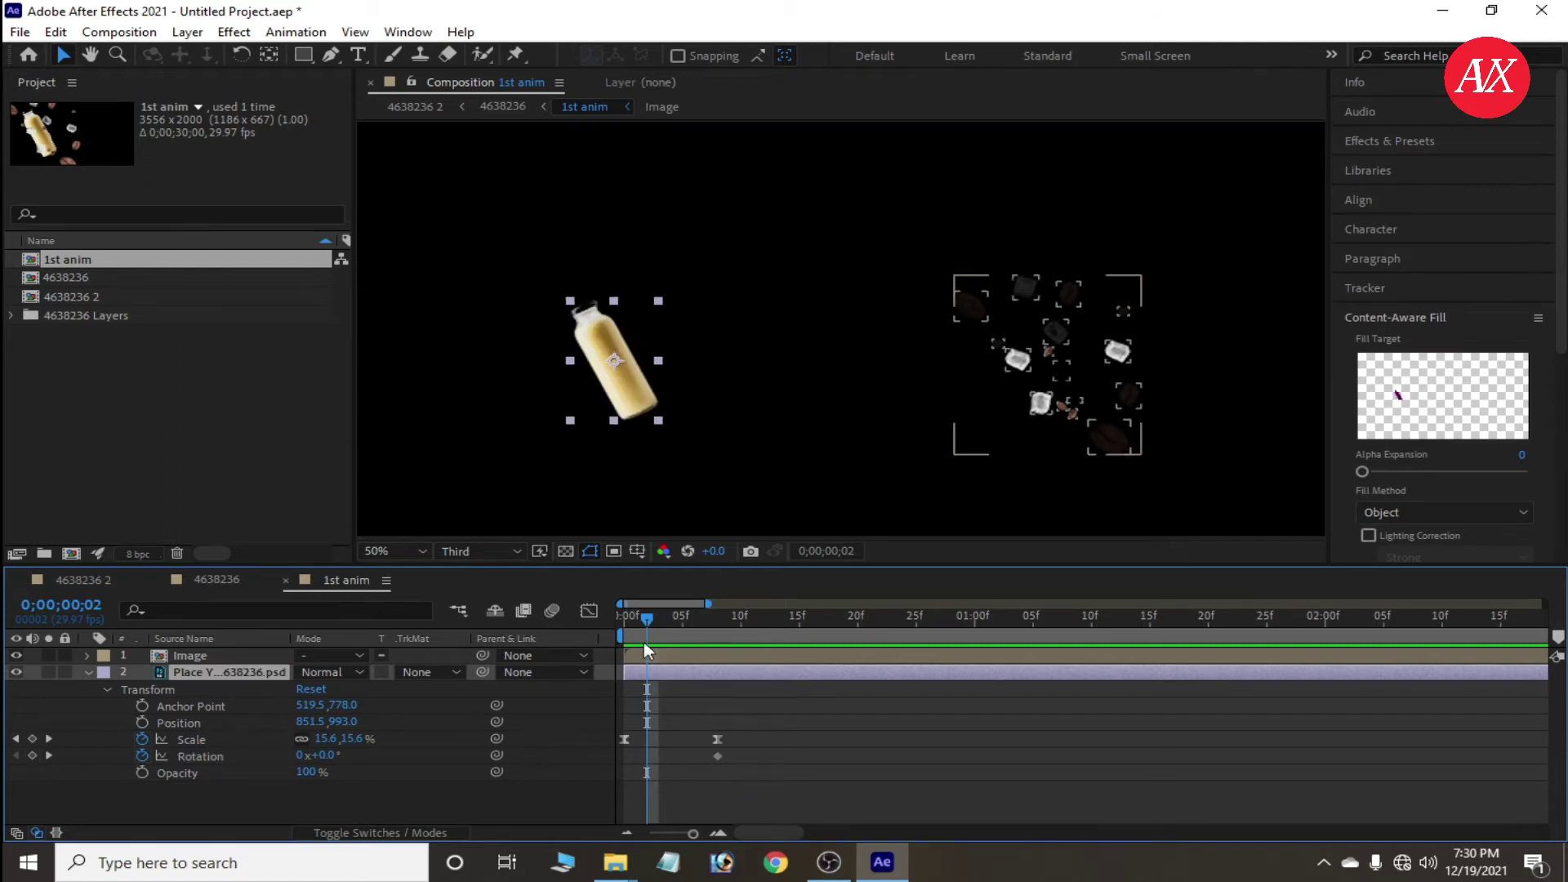
Add a 32° Rotation keyframe to the bottle layer at frame 0
left_click_drag(644, 642, 611, 632)
left_click(327, 756)
type("32")
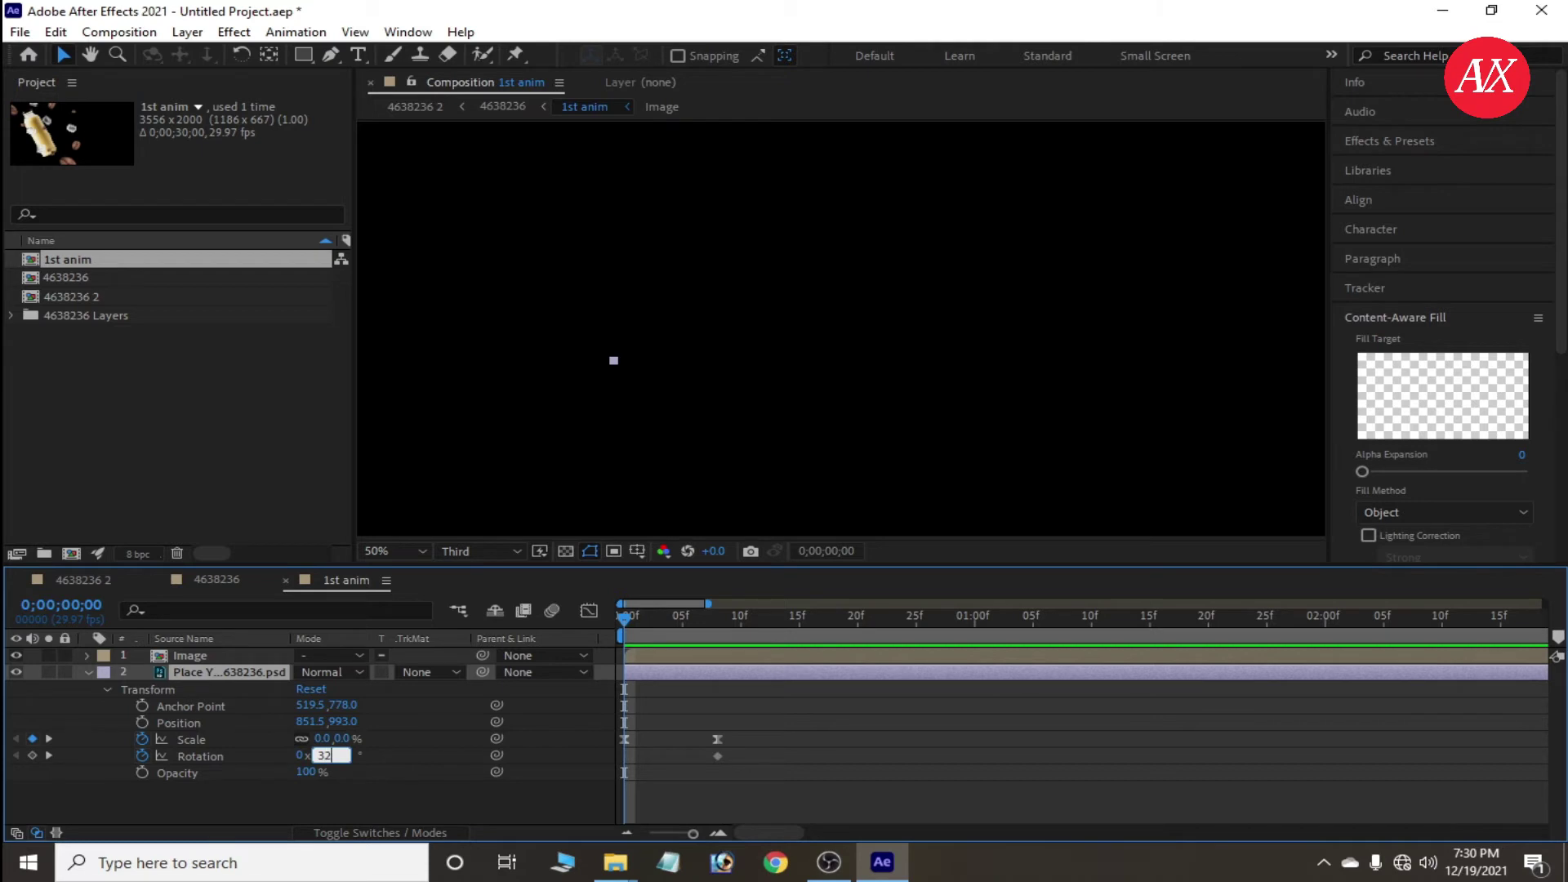
key("Return")
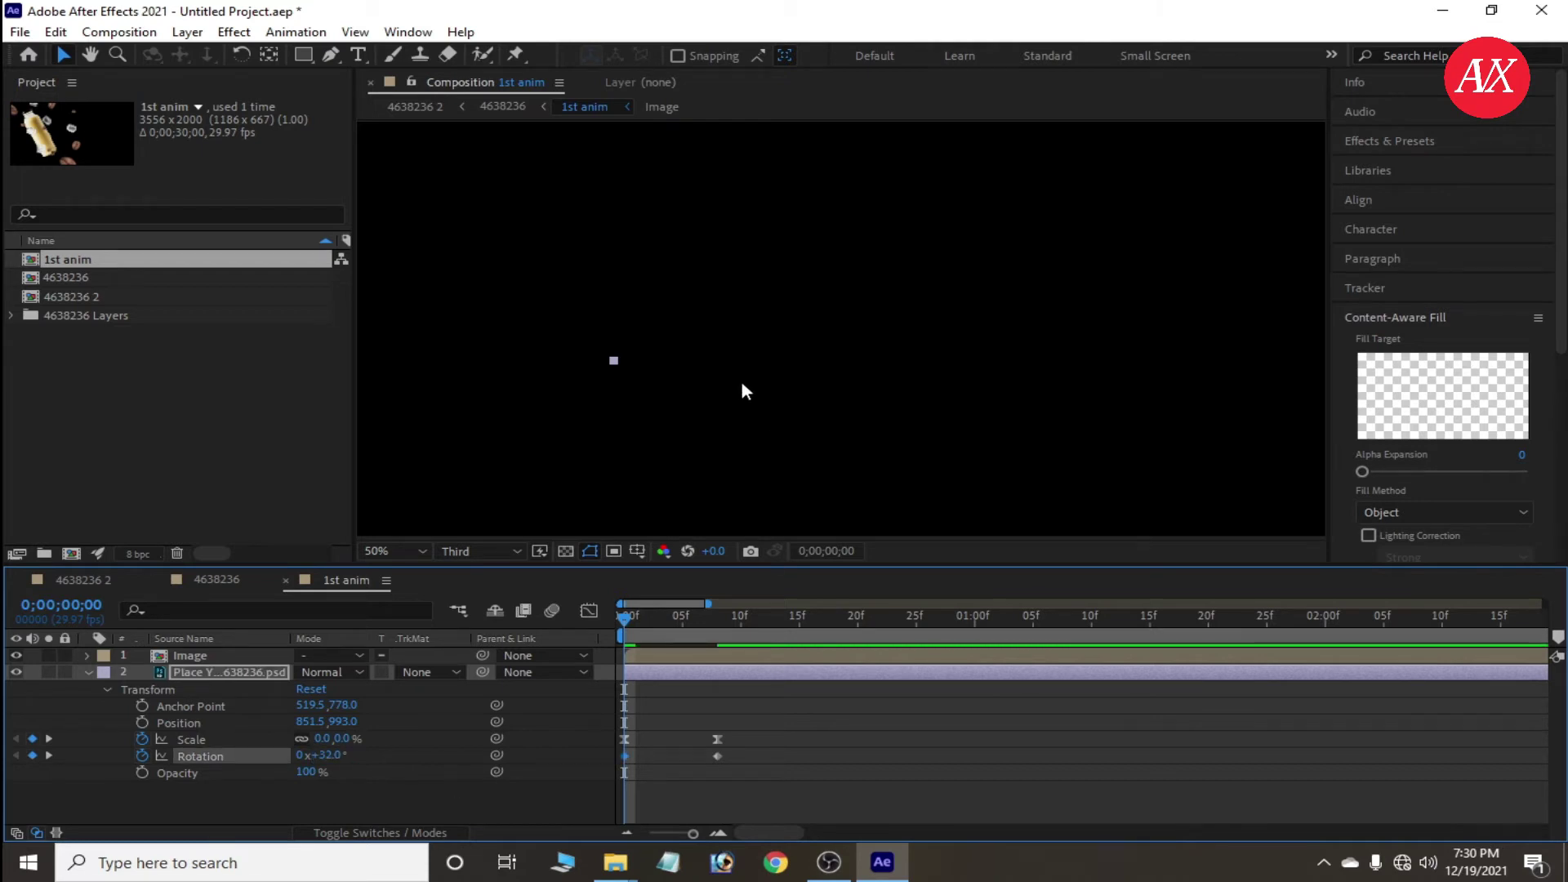
Preview the bottle's rotating entrance from the first frame with the whole composition in view
scroll(741, 383, "down", 4)
key("space")
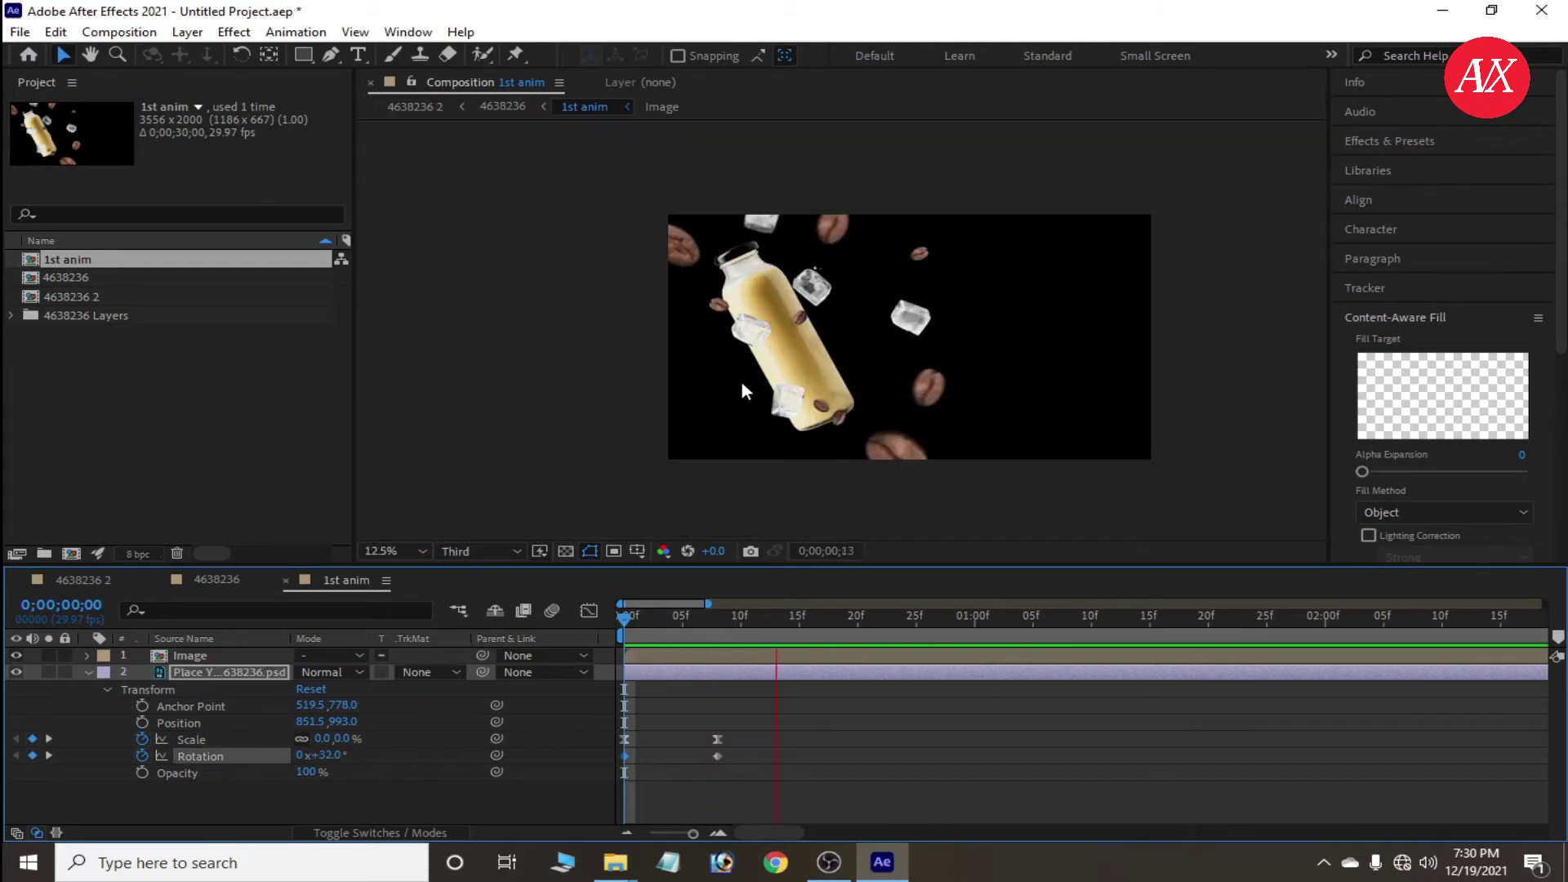
key("space")
mouse_move(659, 620)
left_mouse_down()
mouse_move(607, 631)
mouse_move(712, 637)
mouse_move(650, 644)
mouse_move(663, 644)
mouse_move(629, 625)
left_mouse_up()
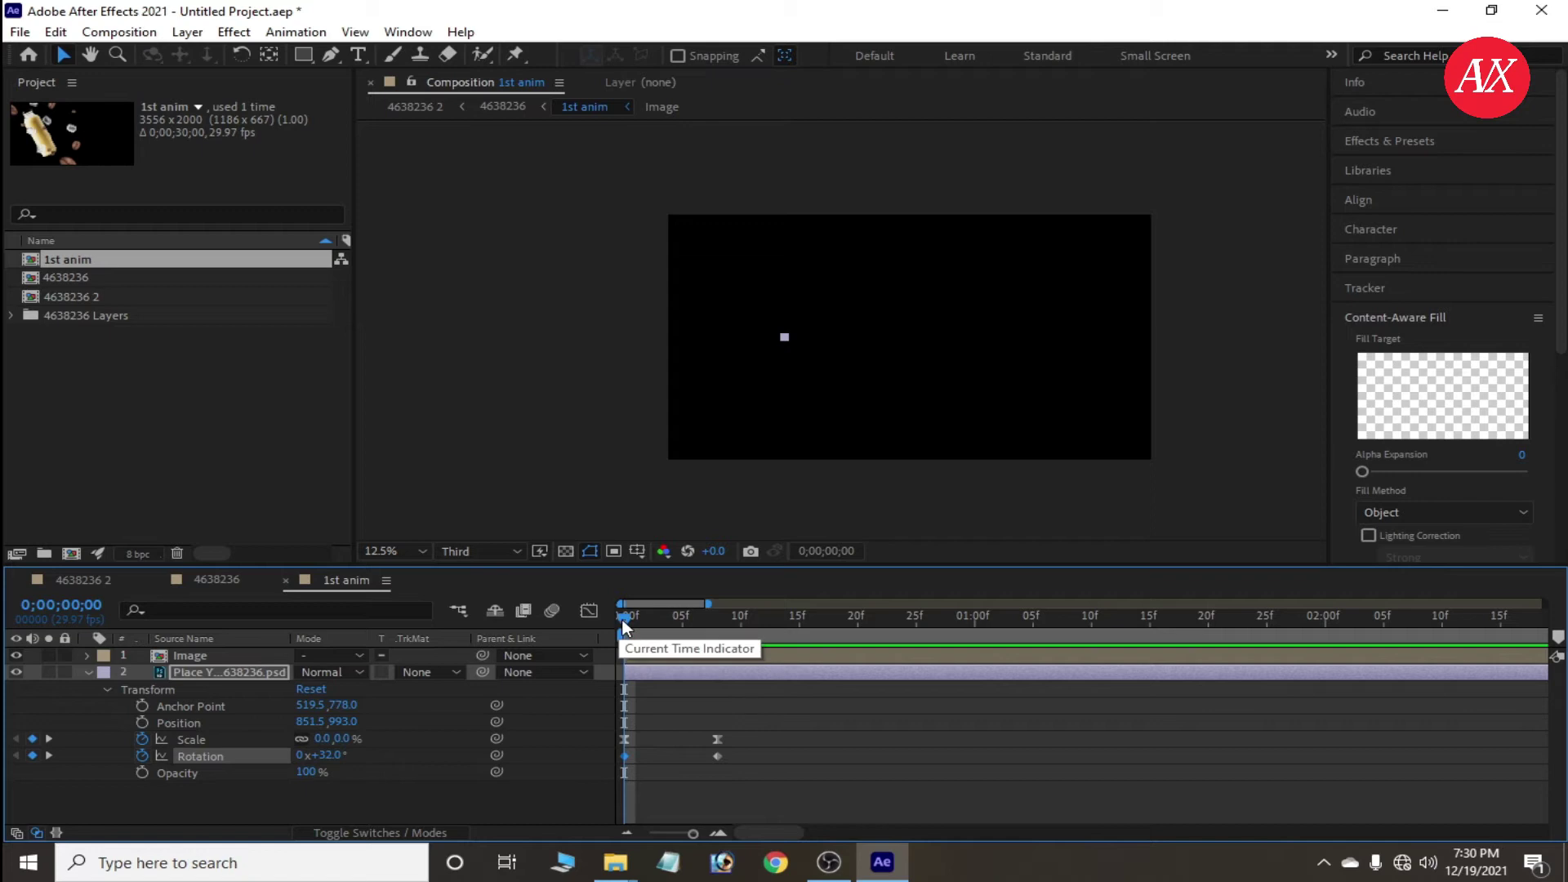
mouse_move(626, 615)
left_mouse_down()
mouse_move(717, 627)
mouse_move(604, 626)
left_mouse_up()
key("space")
key("space")
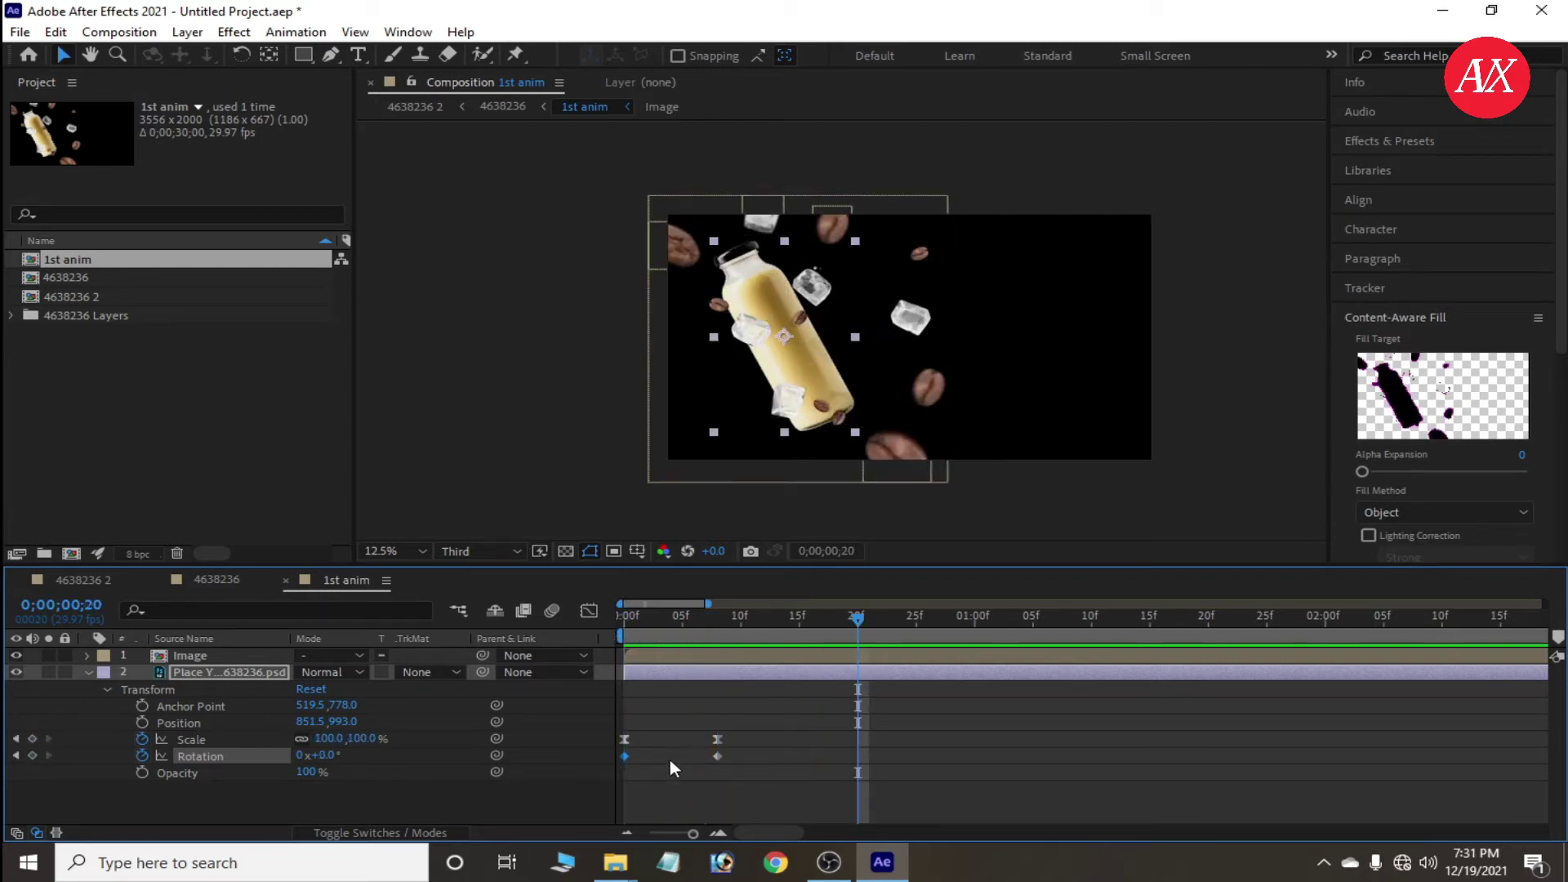
Apply Easy Ease to both of the bottle layer's Rotation keyframes
left_click(485, 805)
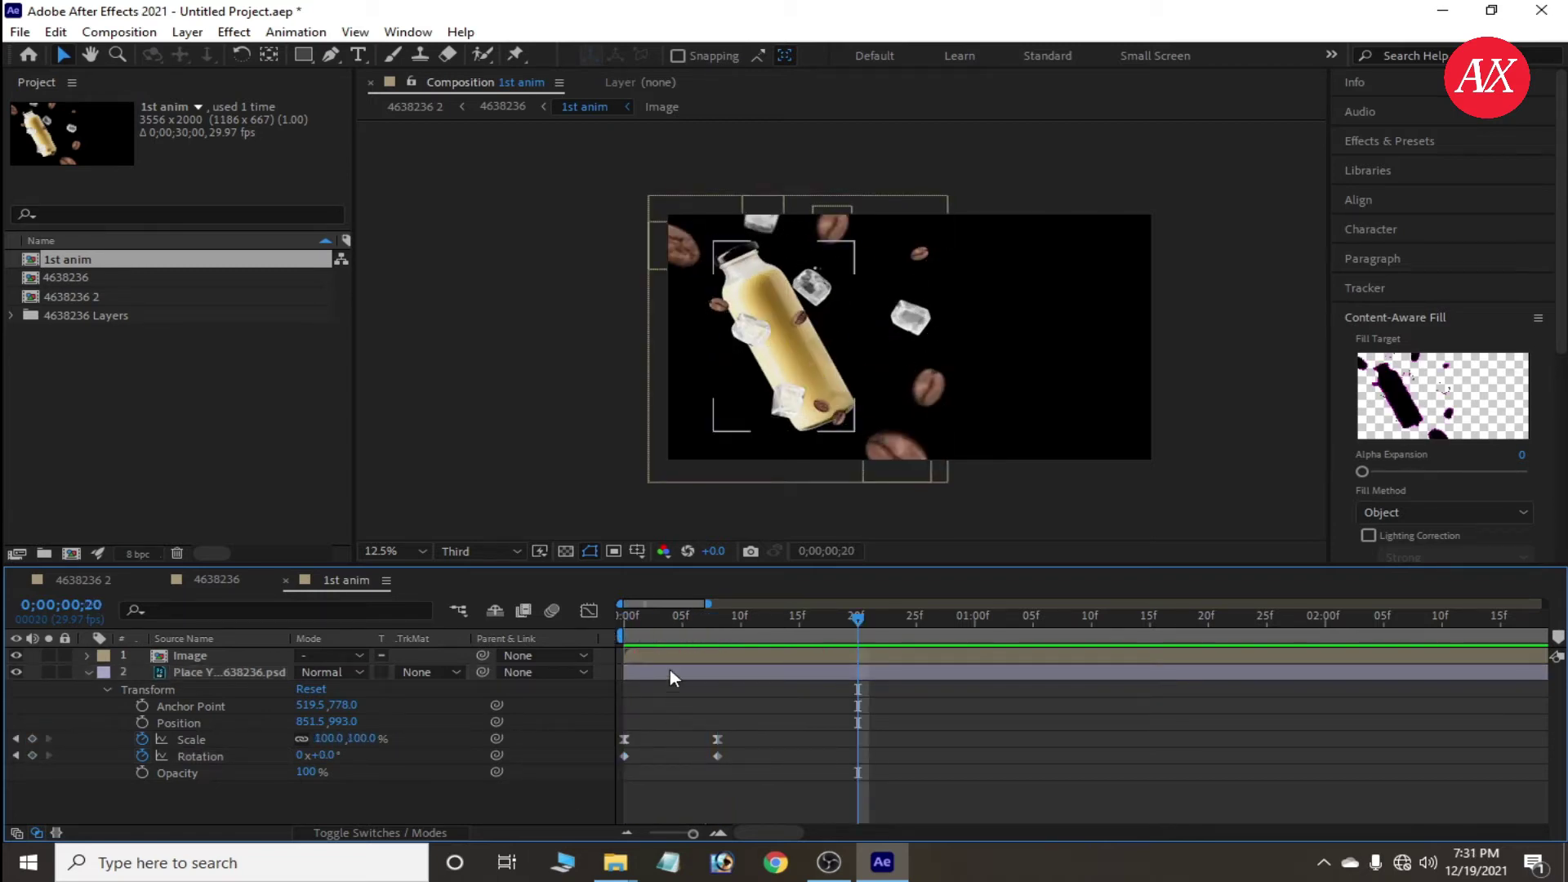
key("Home")
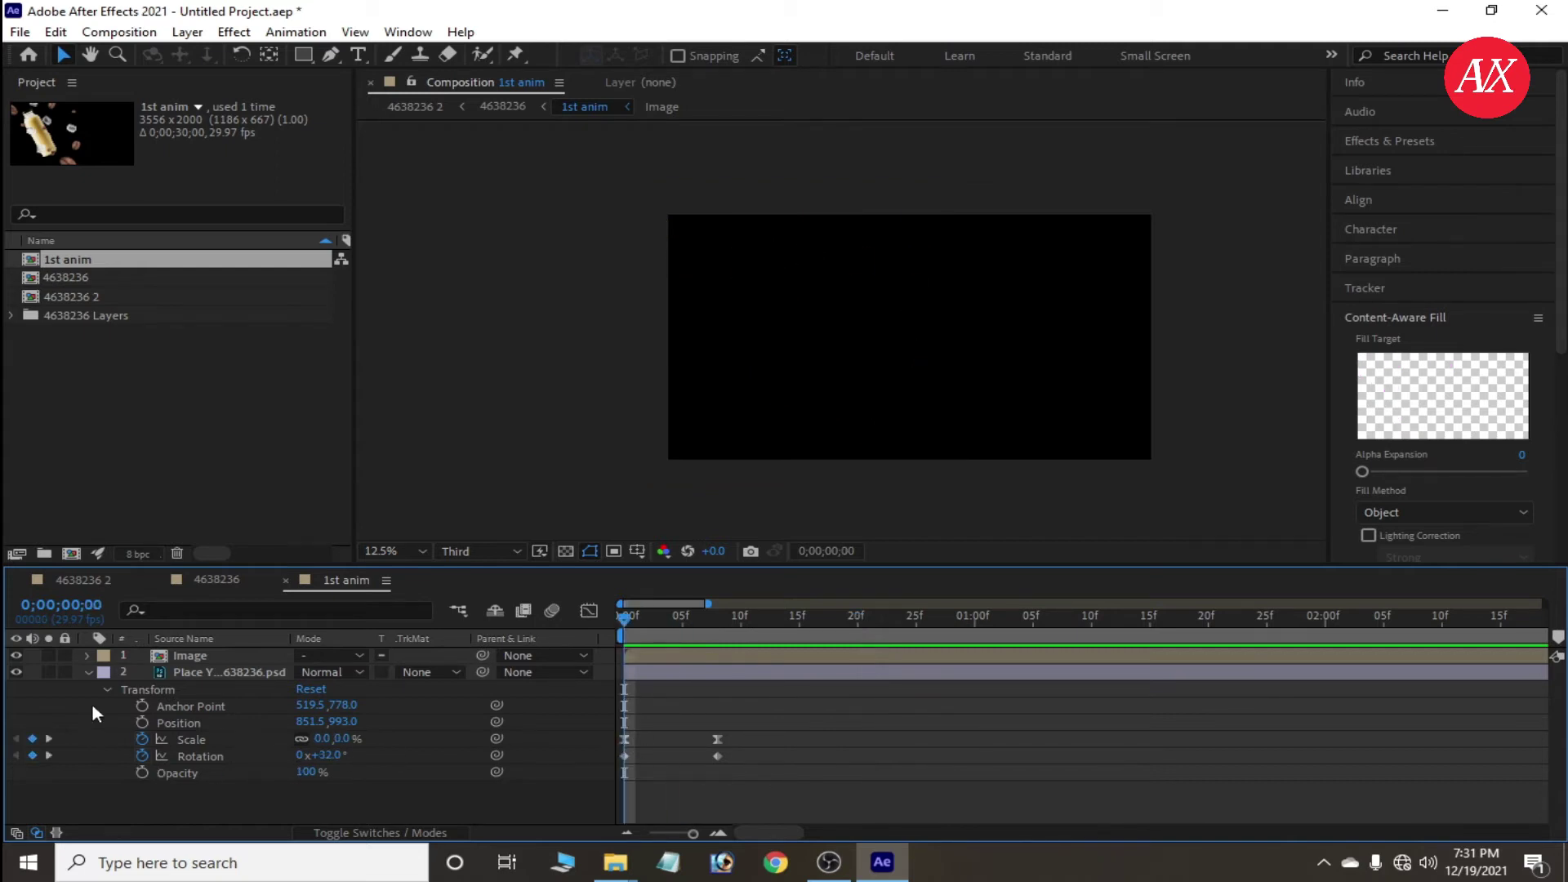
left_click_drag(784, 750, 683, 779)
right_click(718, 756)
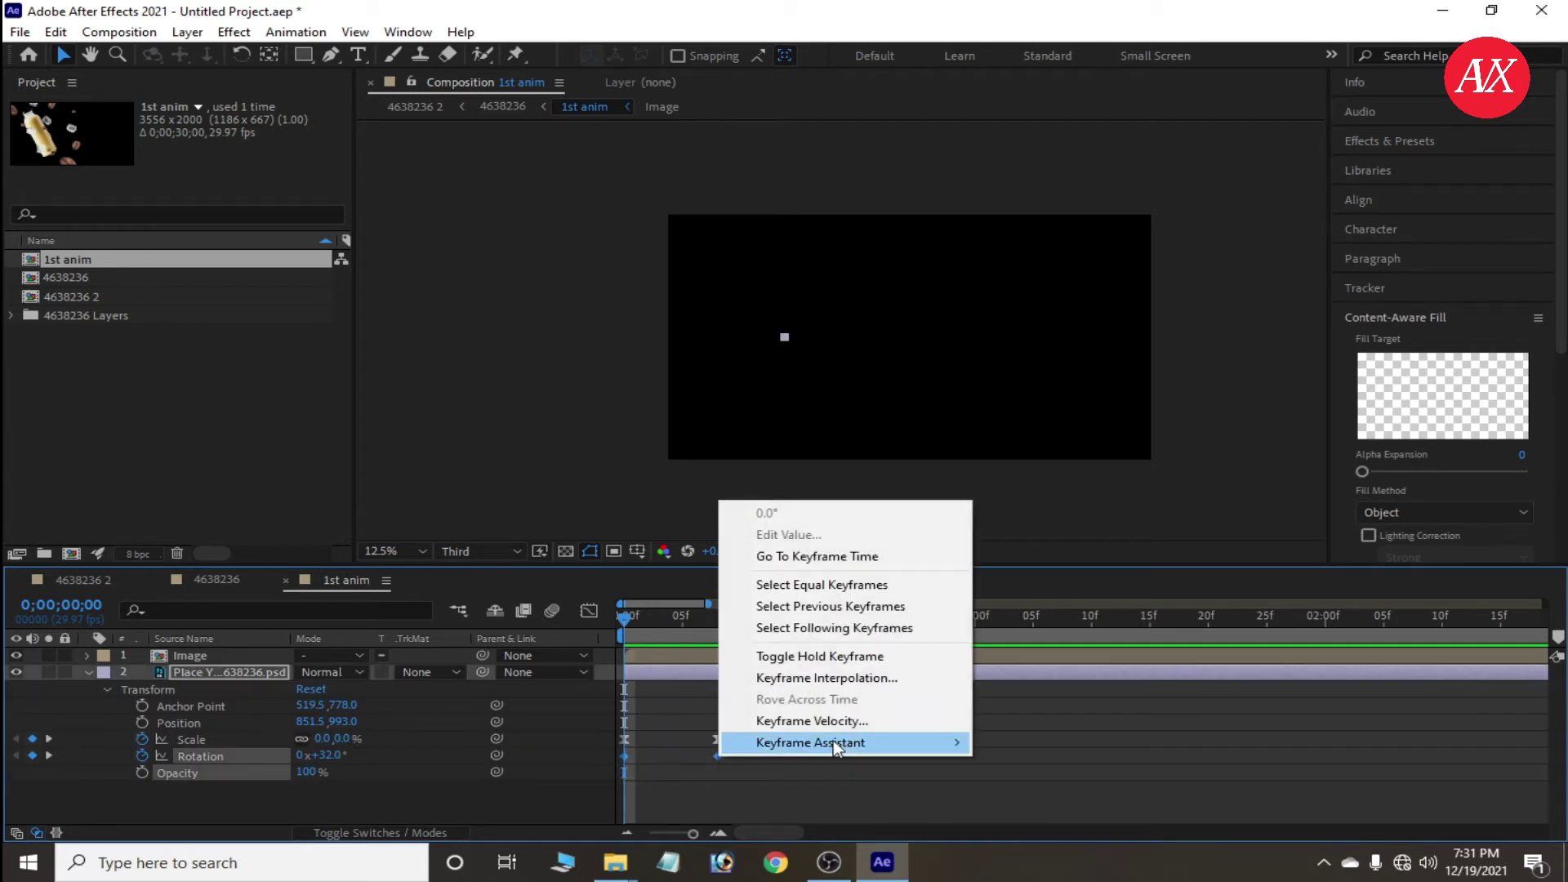
mouse_move(833, 740)
left_click(1078, 609)
Move the bottle layer's second Scale and Rotation keyframes to frame 10 and preview the slower entrance
left_click_drag(780, 700, 686, 817)
left_click_drag(723, 738, 746, 740)
left_click(957, 761)
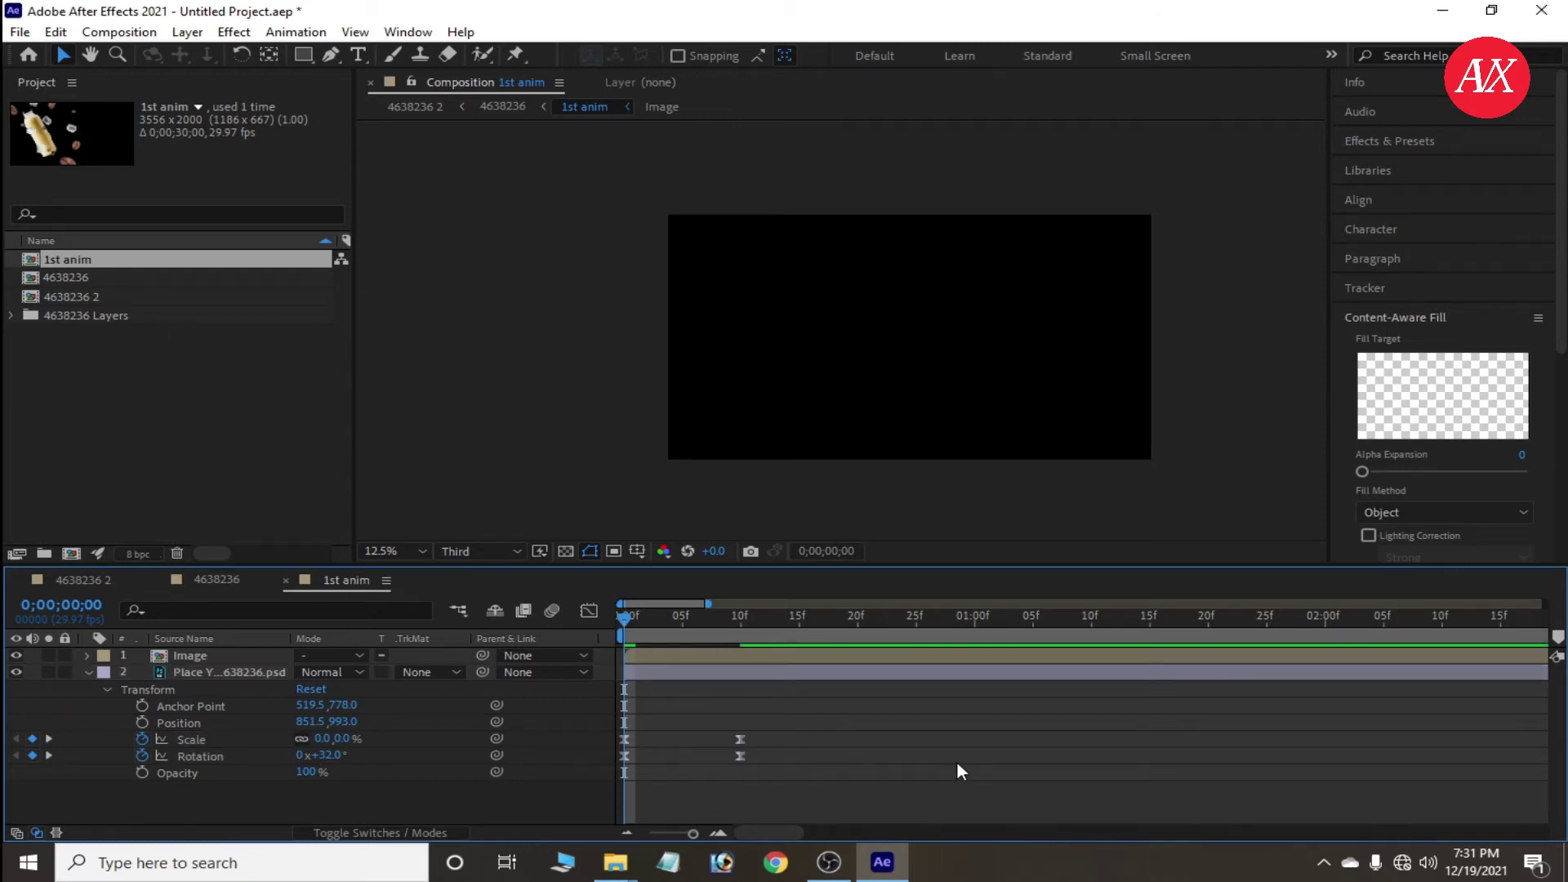
key("space")
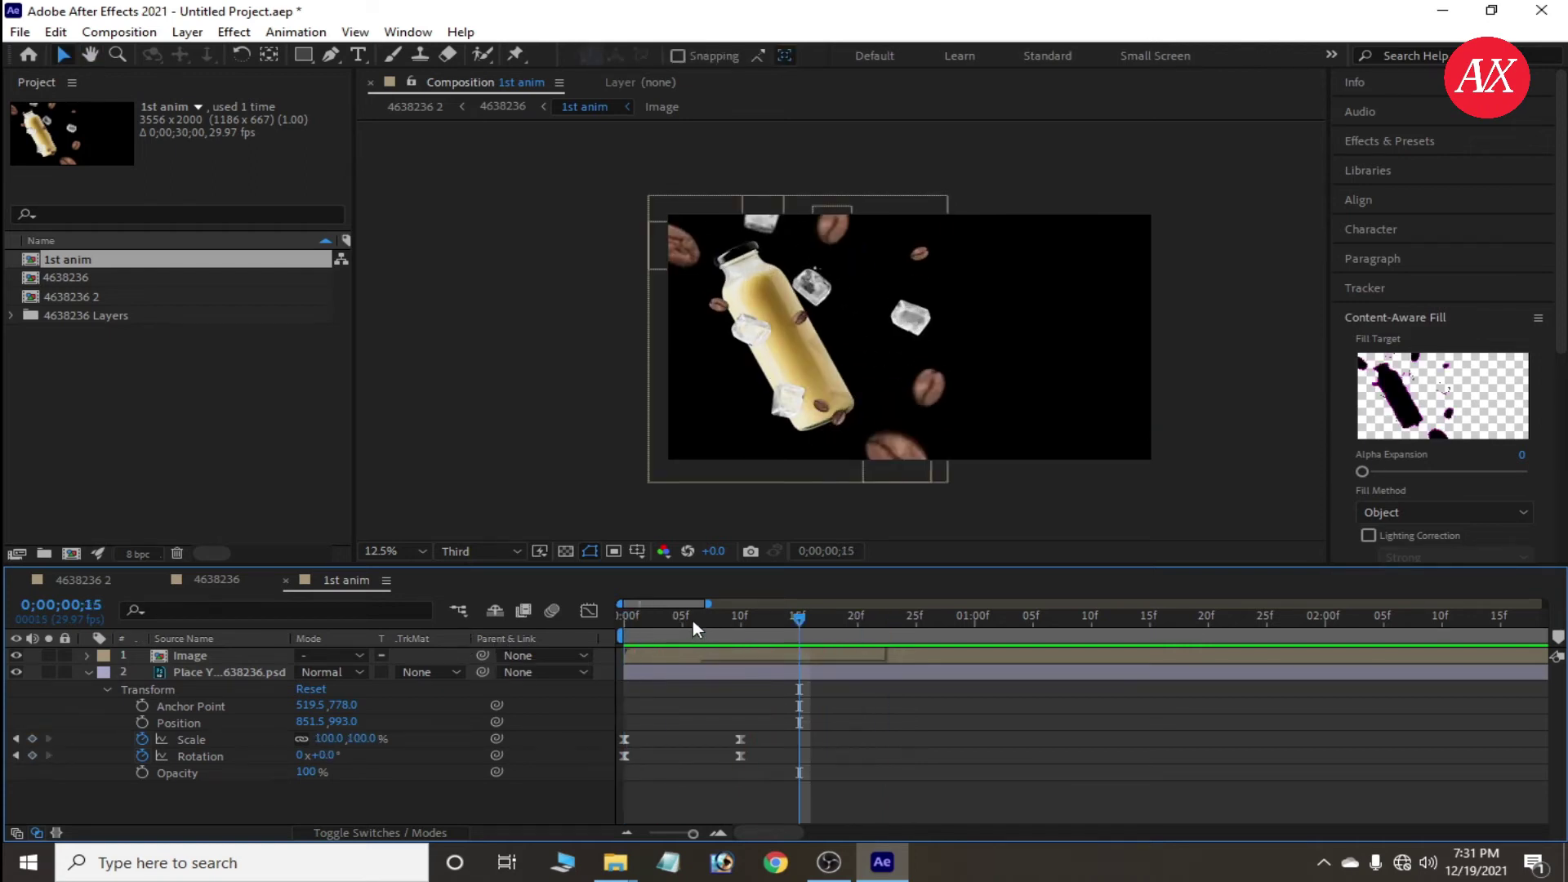
key("space")
Move the bottle layer's ending Scale and Rotation keyframes to frame 15 and play the animation
left_click_drag(829, 701, 675, 783)
left_click_drag(737, 740, 797, 740)
left_click(934, 742)
key("space")
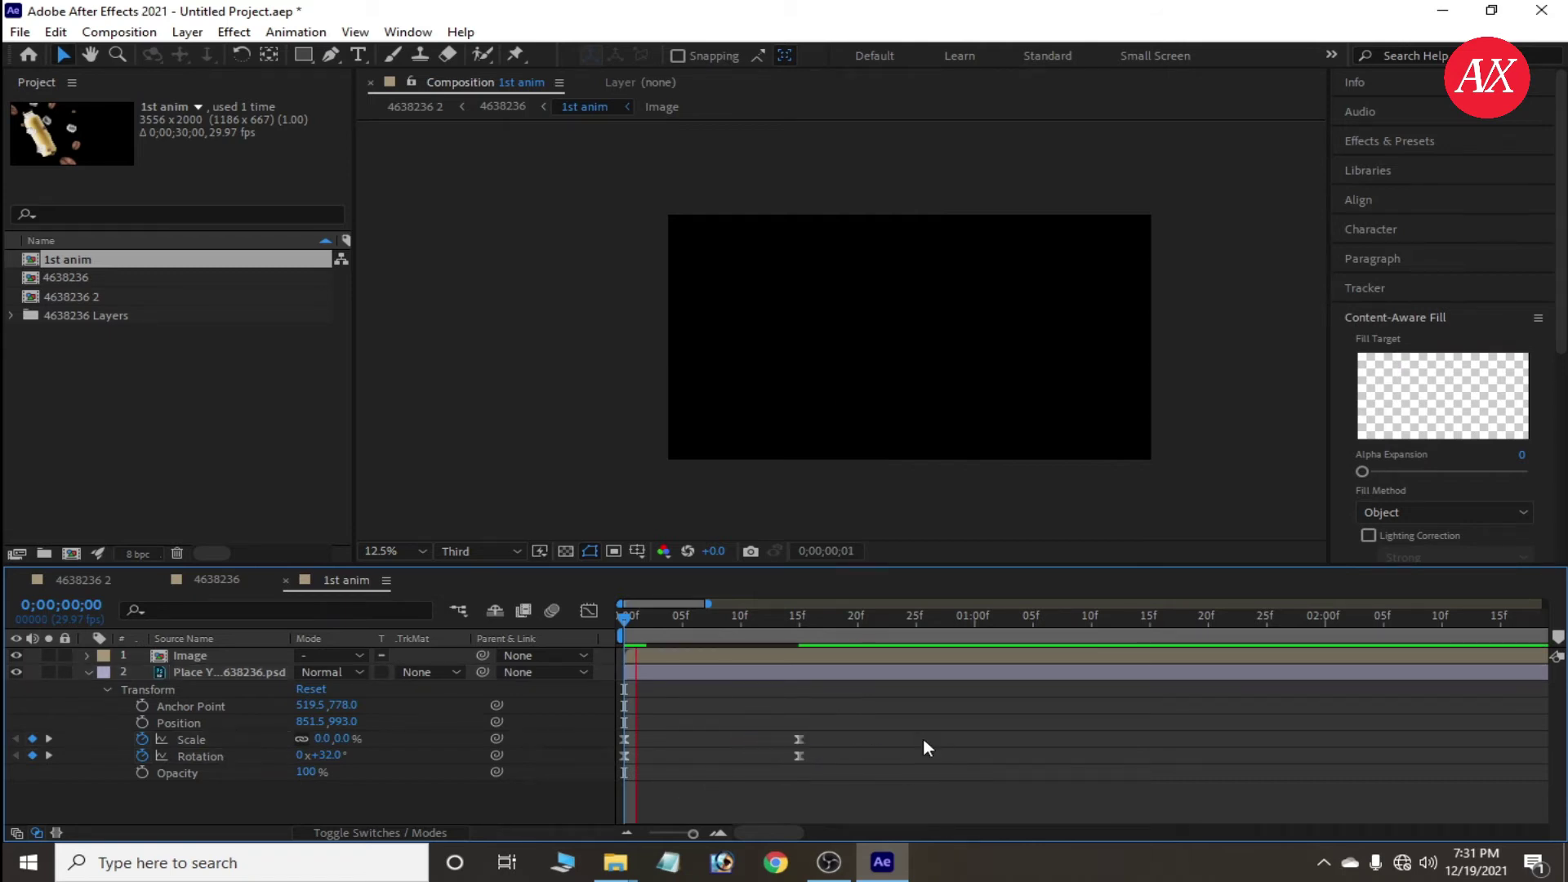
Replay the bottle's entrance in the 1st anim composition to check its timing against the beans and ice cubes
key("space")
key("space")
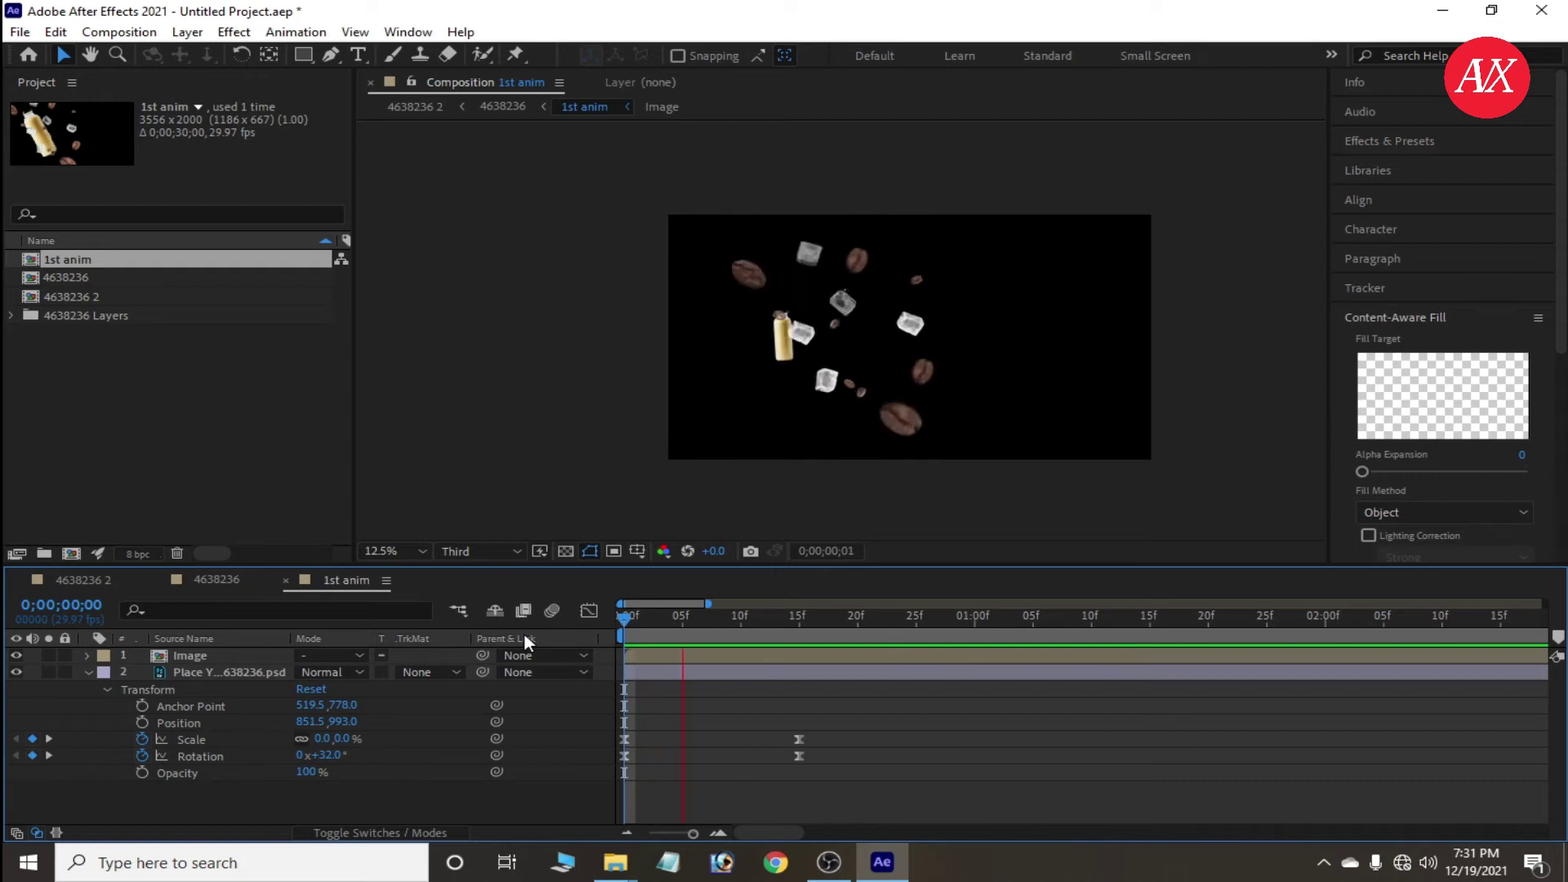
key("space")
key("space")
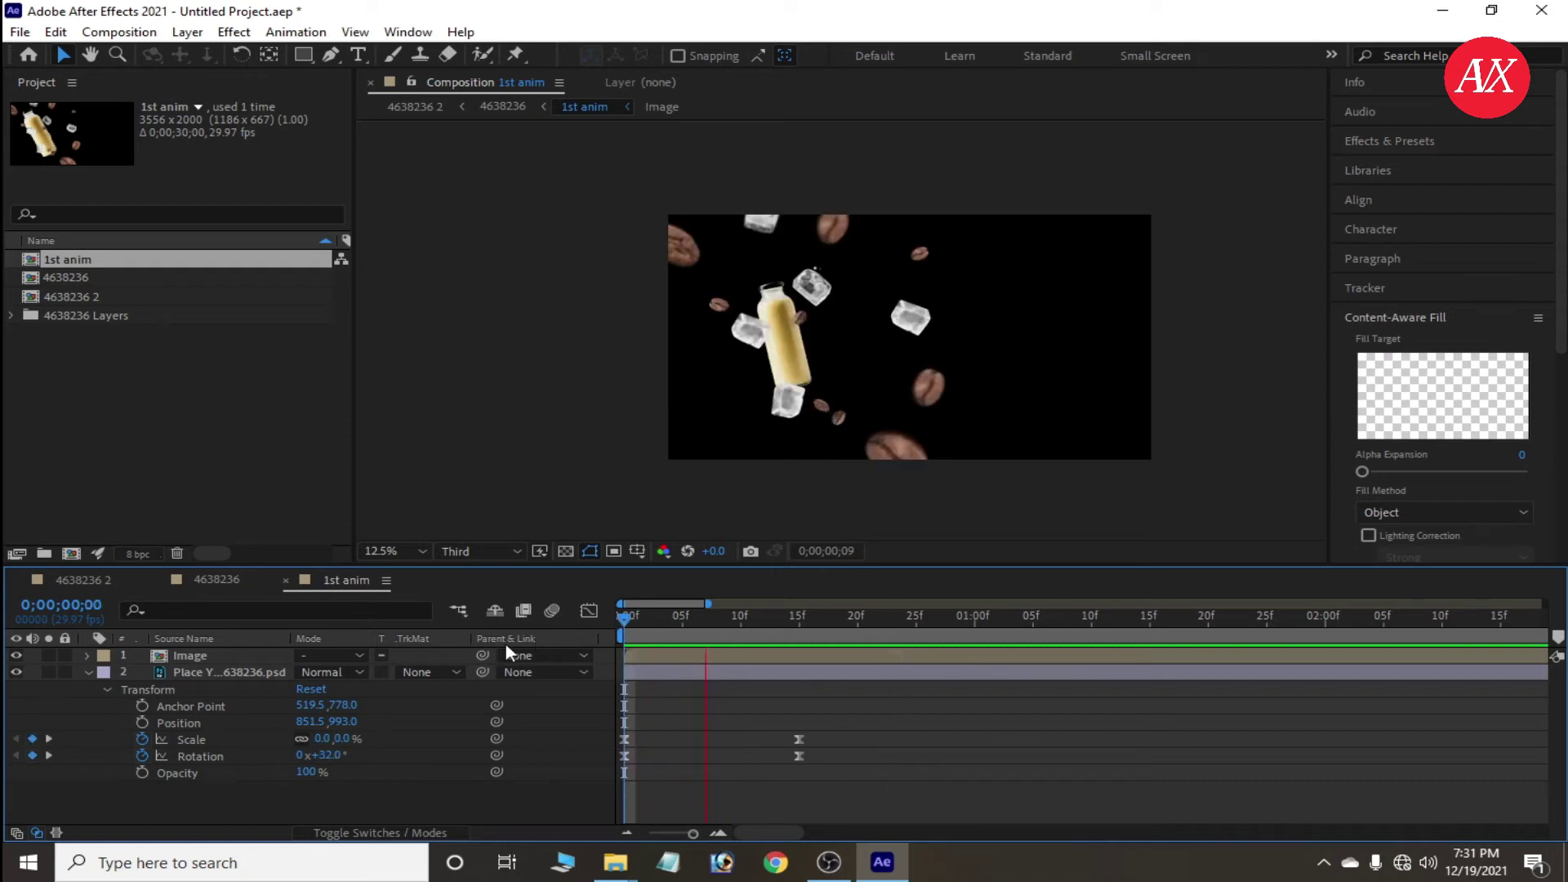
Move the Image layer's ending Scale and Opacity keyframes to frame 15 and preview the entrance from the first frame
left_click_drag(617, 617, 807, 660)
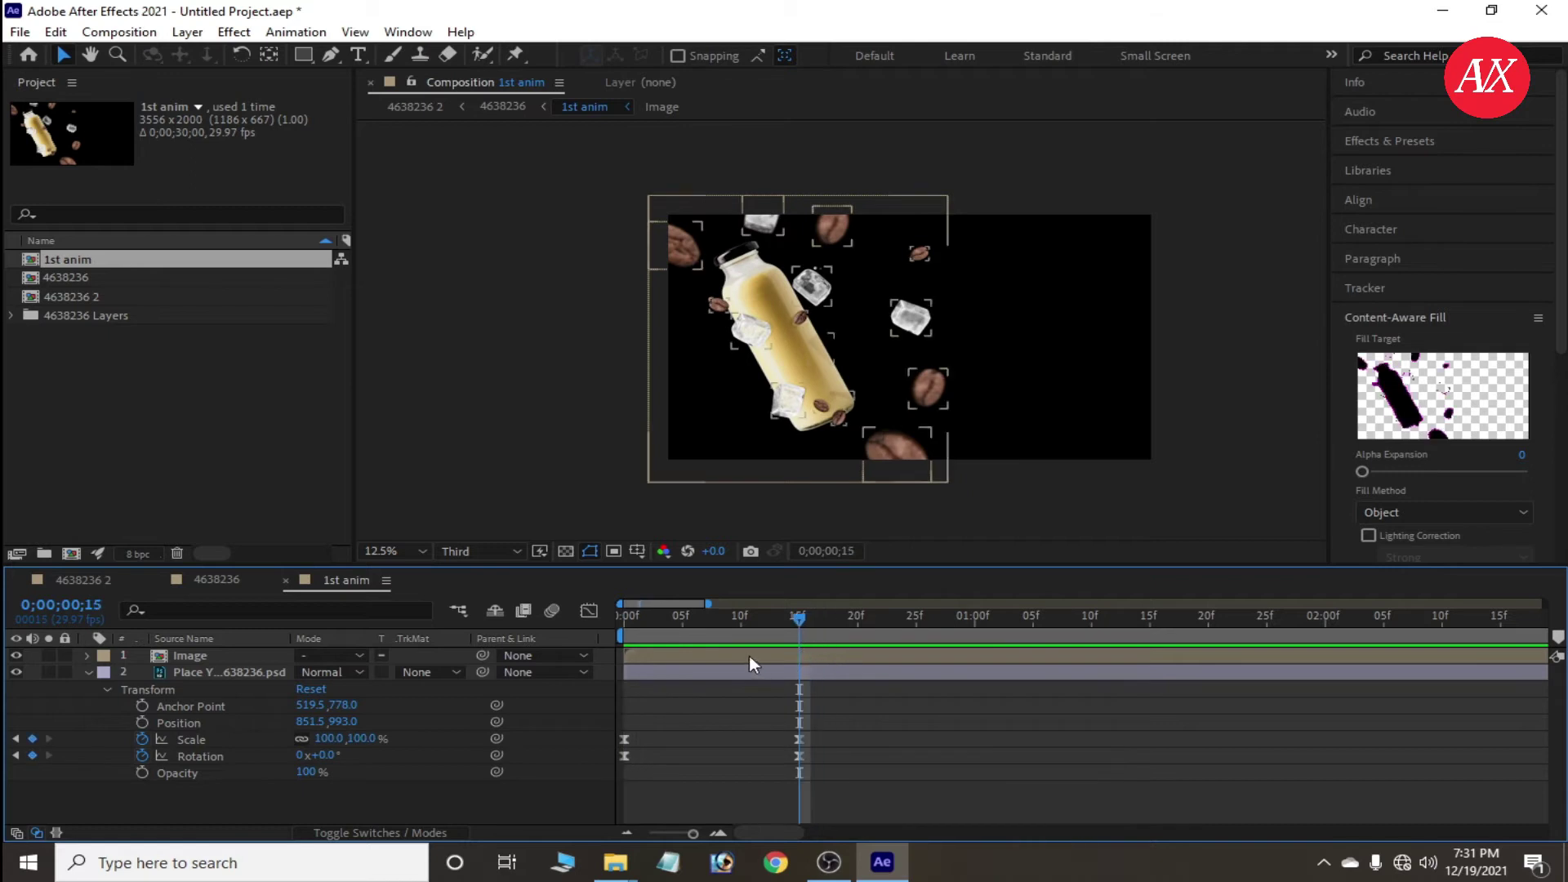
left_click(88, 656)
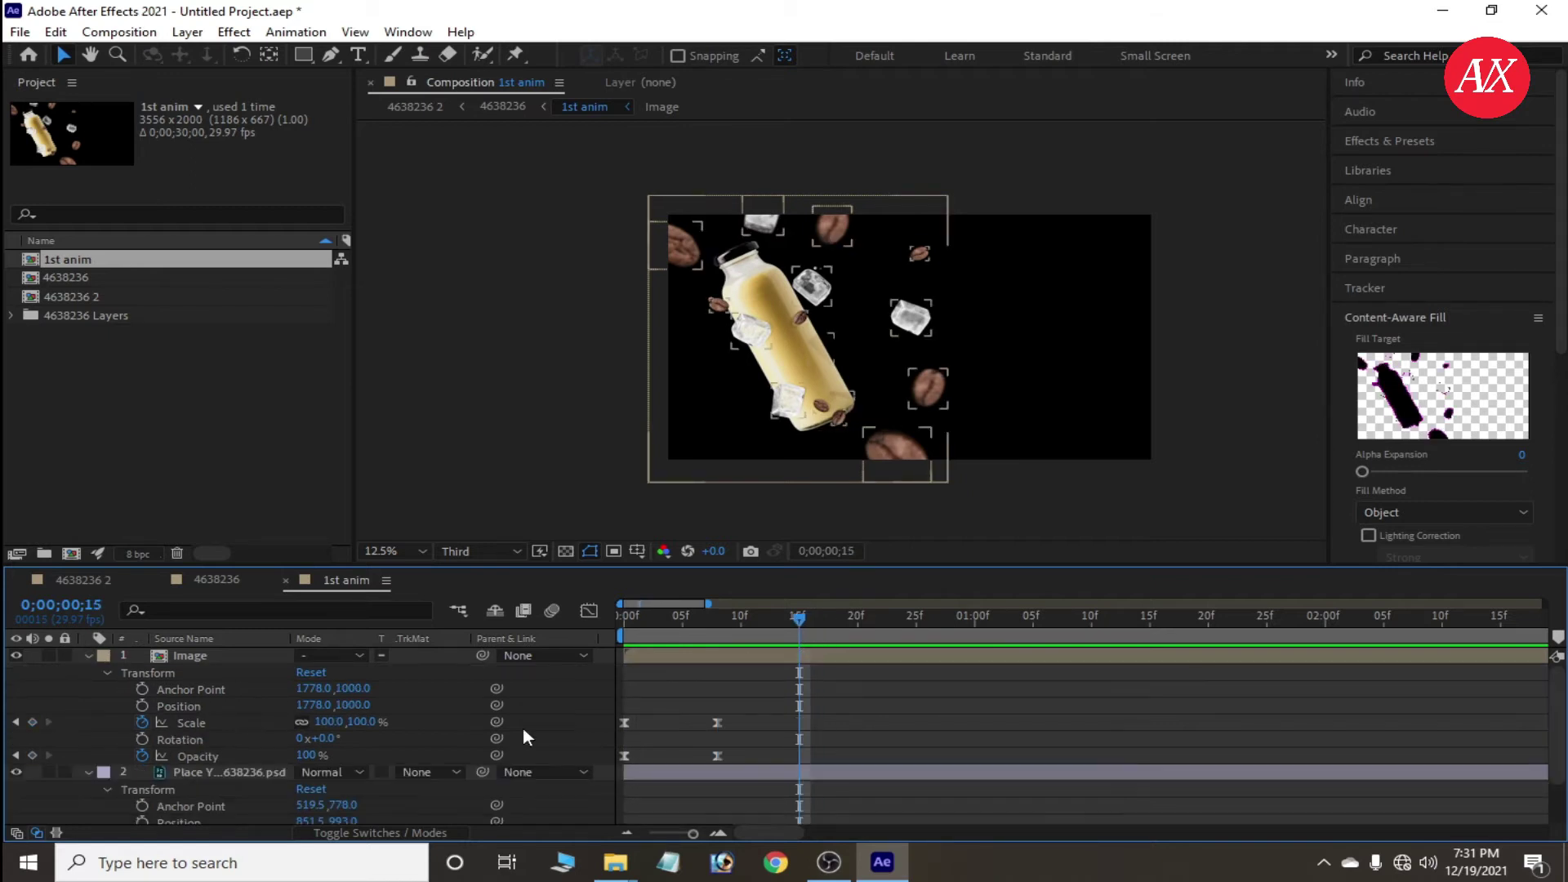
left_click_drag(737, 691, 801, 727)
left_click(900, 734)
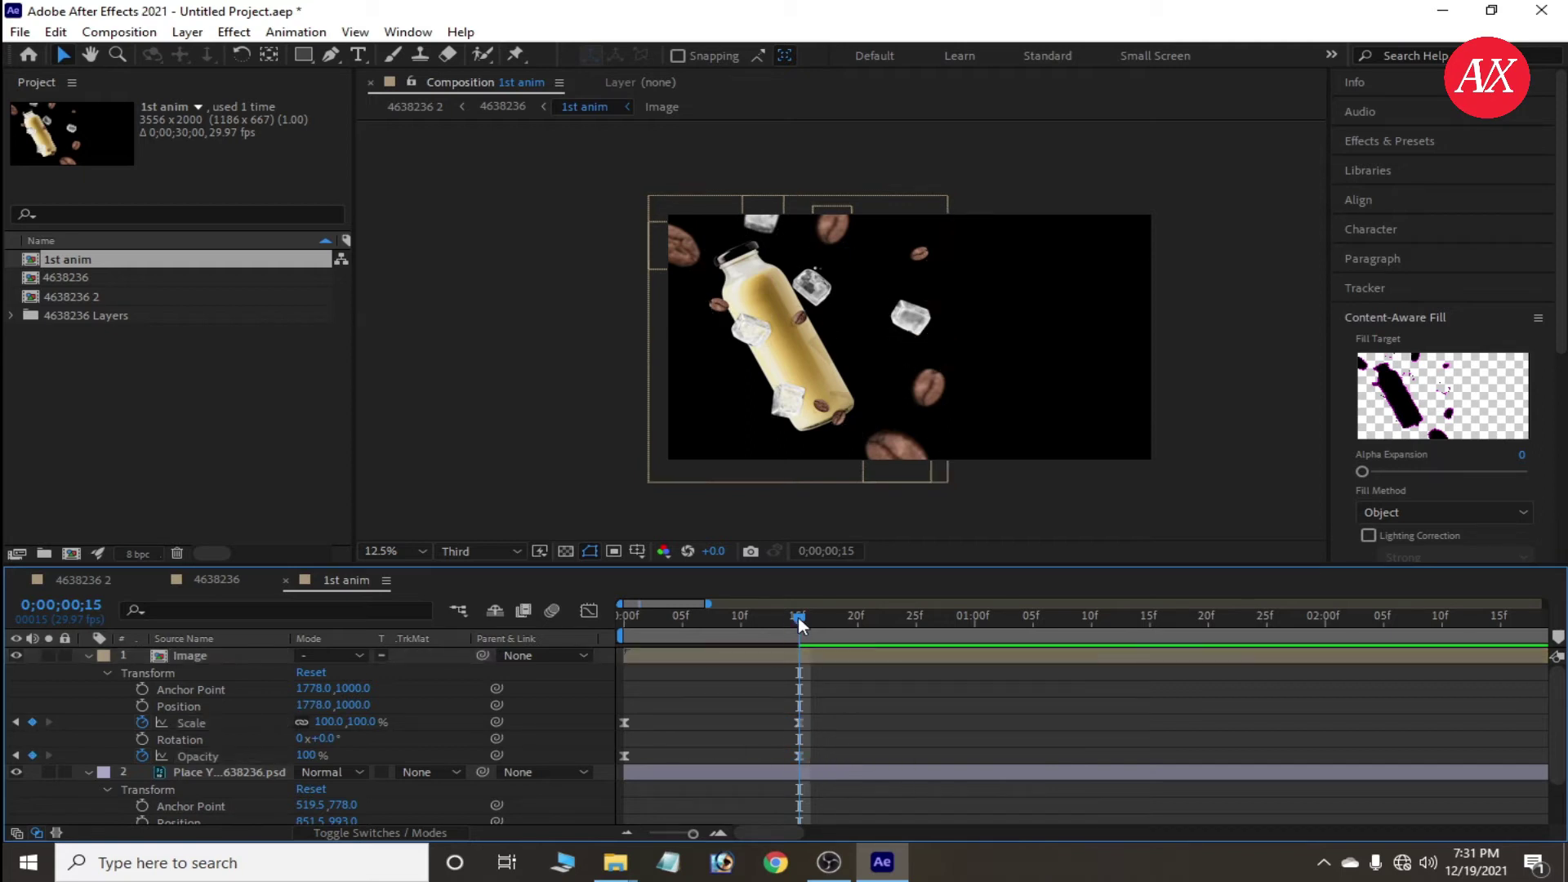
key("Home")
key("space")
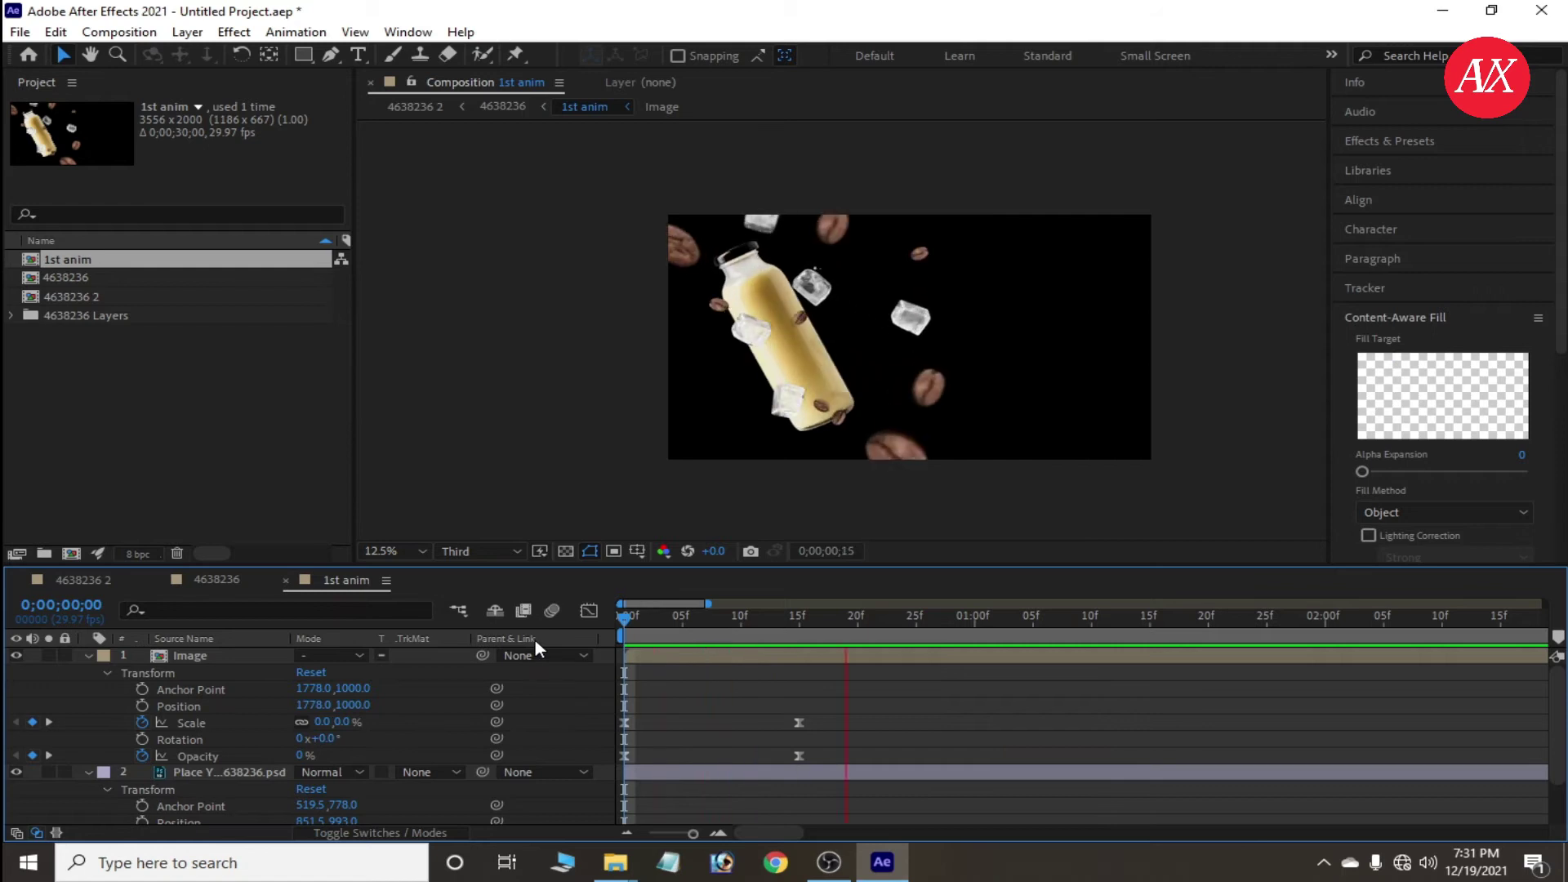
left_click_drag(721, 617, 569, 638)
key("space")
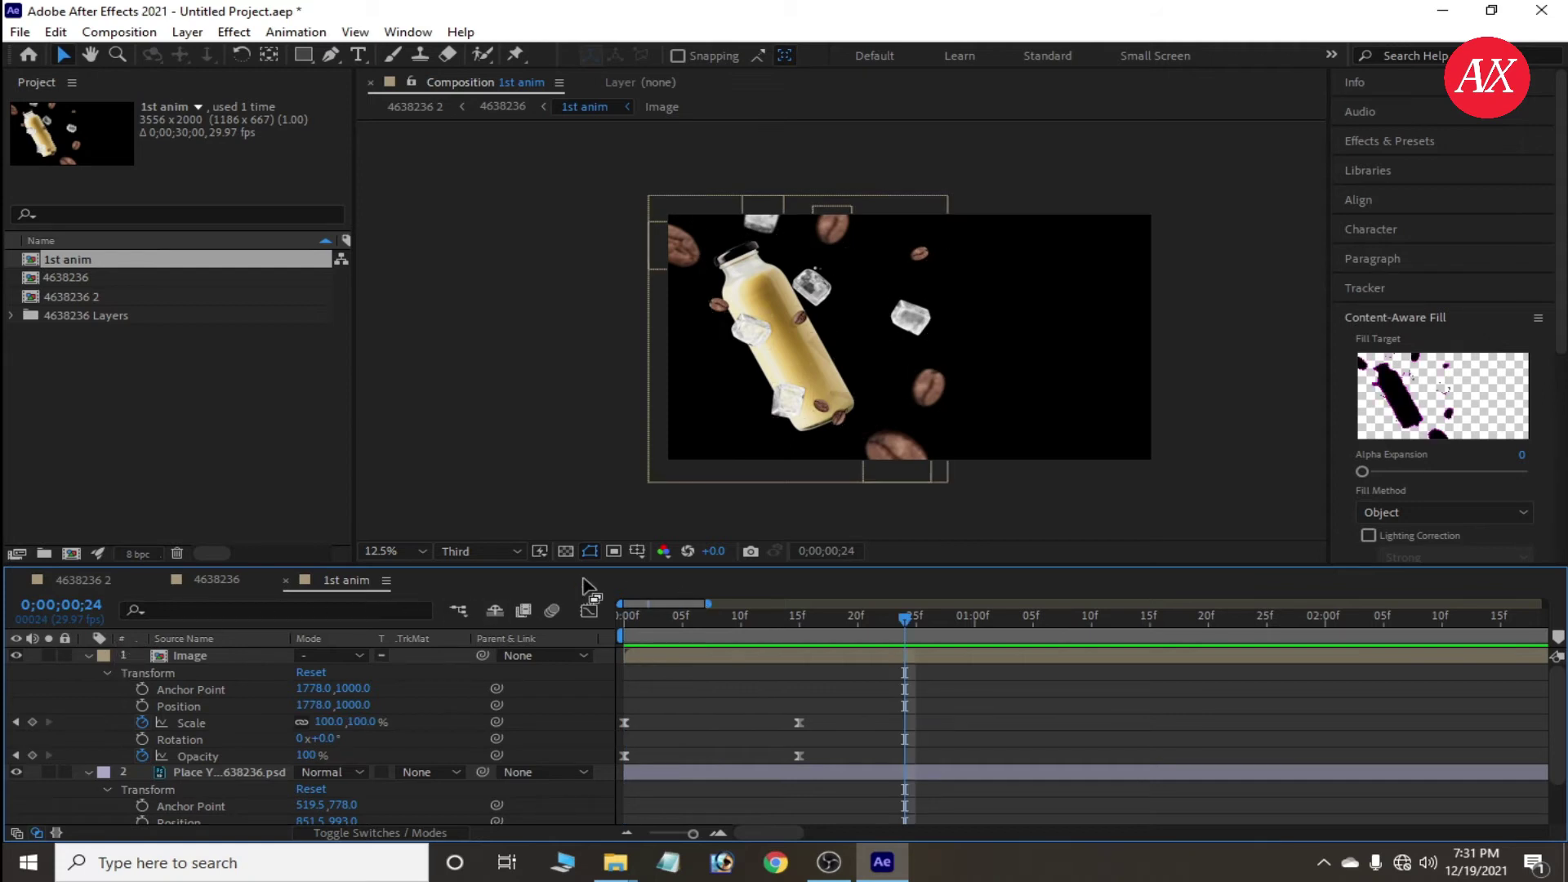
Switch to the 4638236 composition and preview the combined entrance against its background from the first frame
left_click(207, 580)
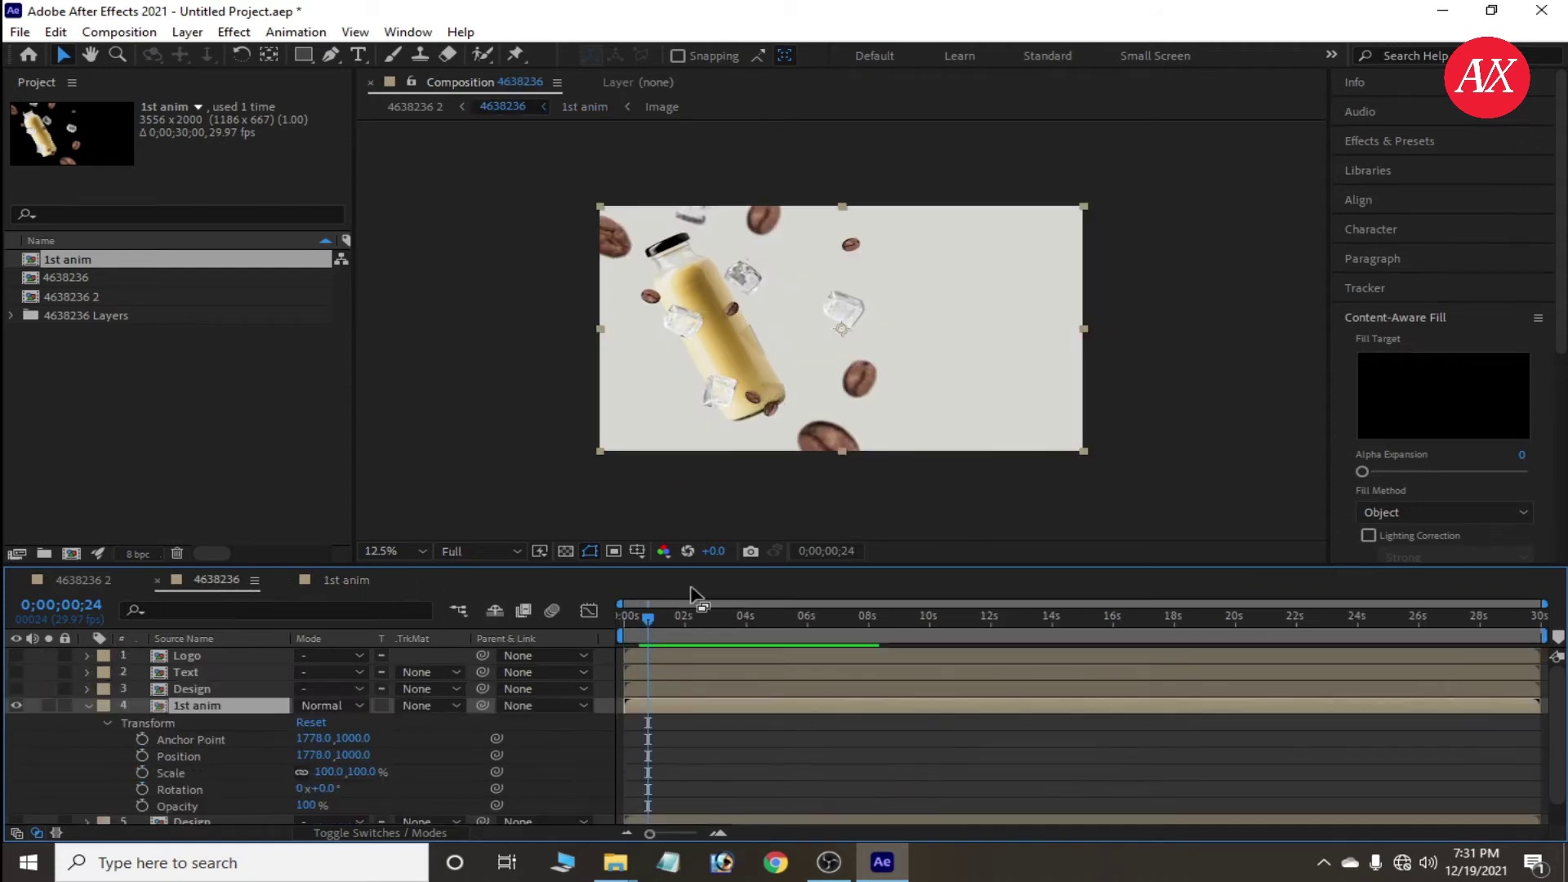
left_click_drag(648, 620, 542, 647)
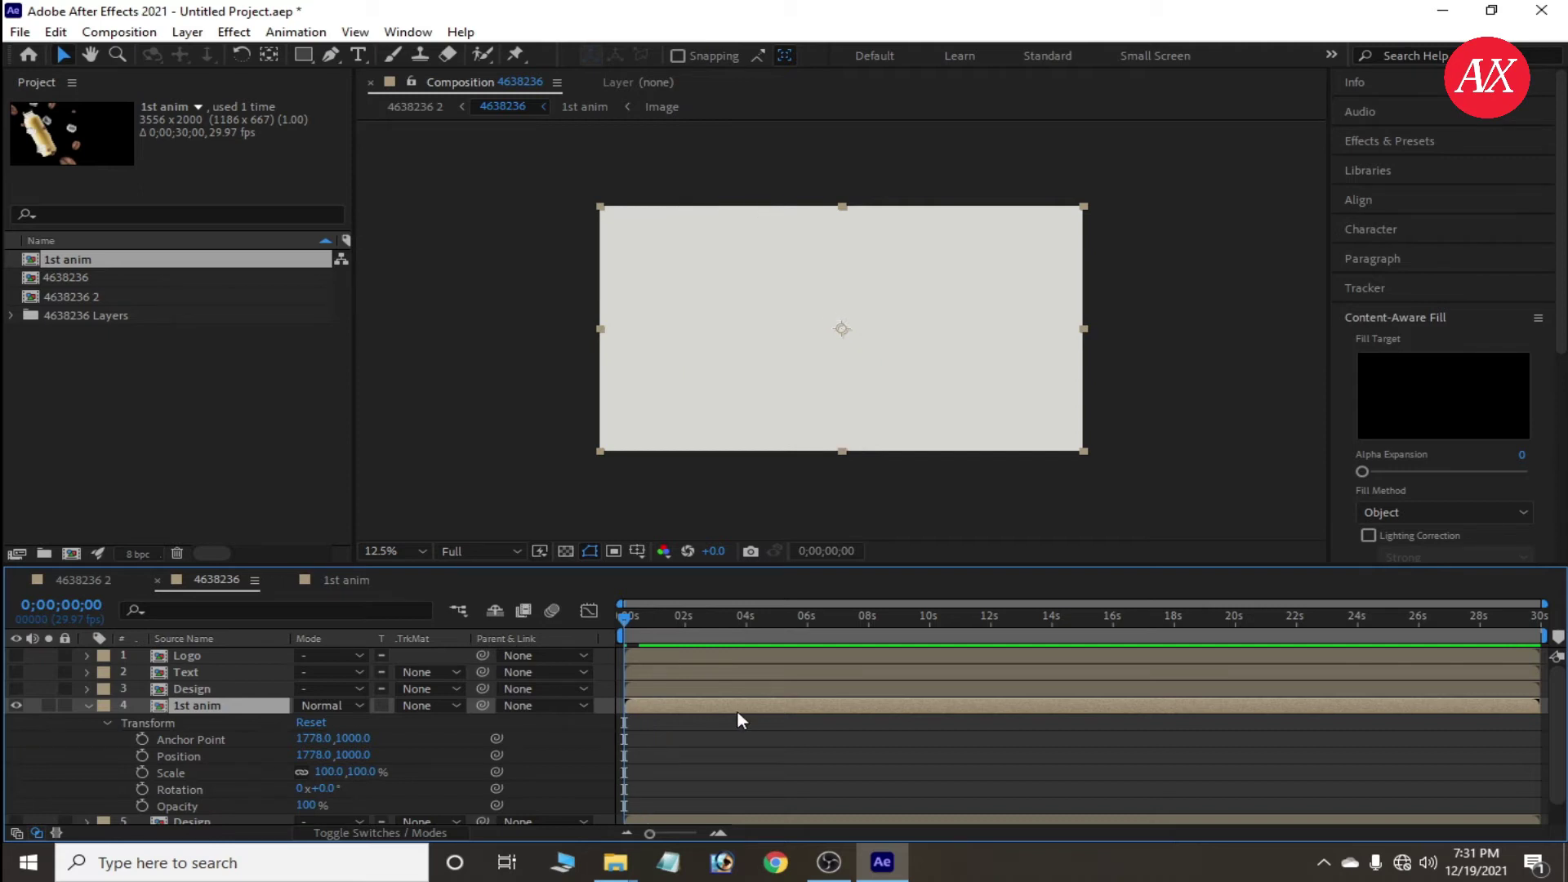
key("space")
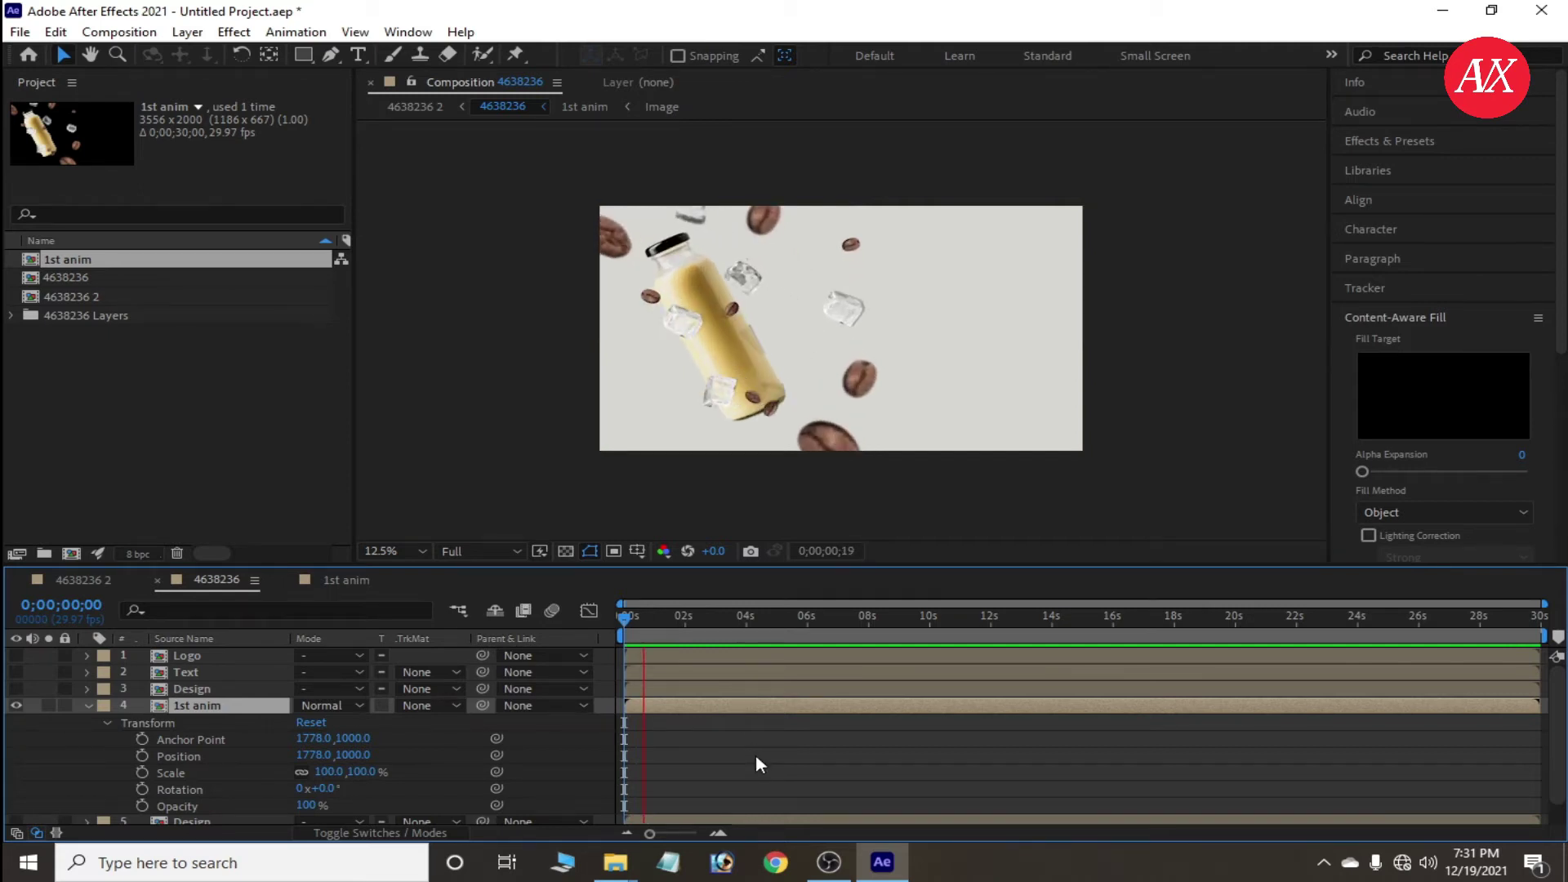
key("space")
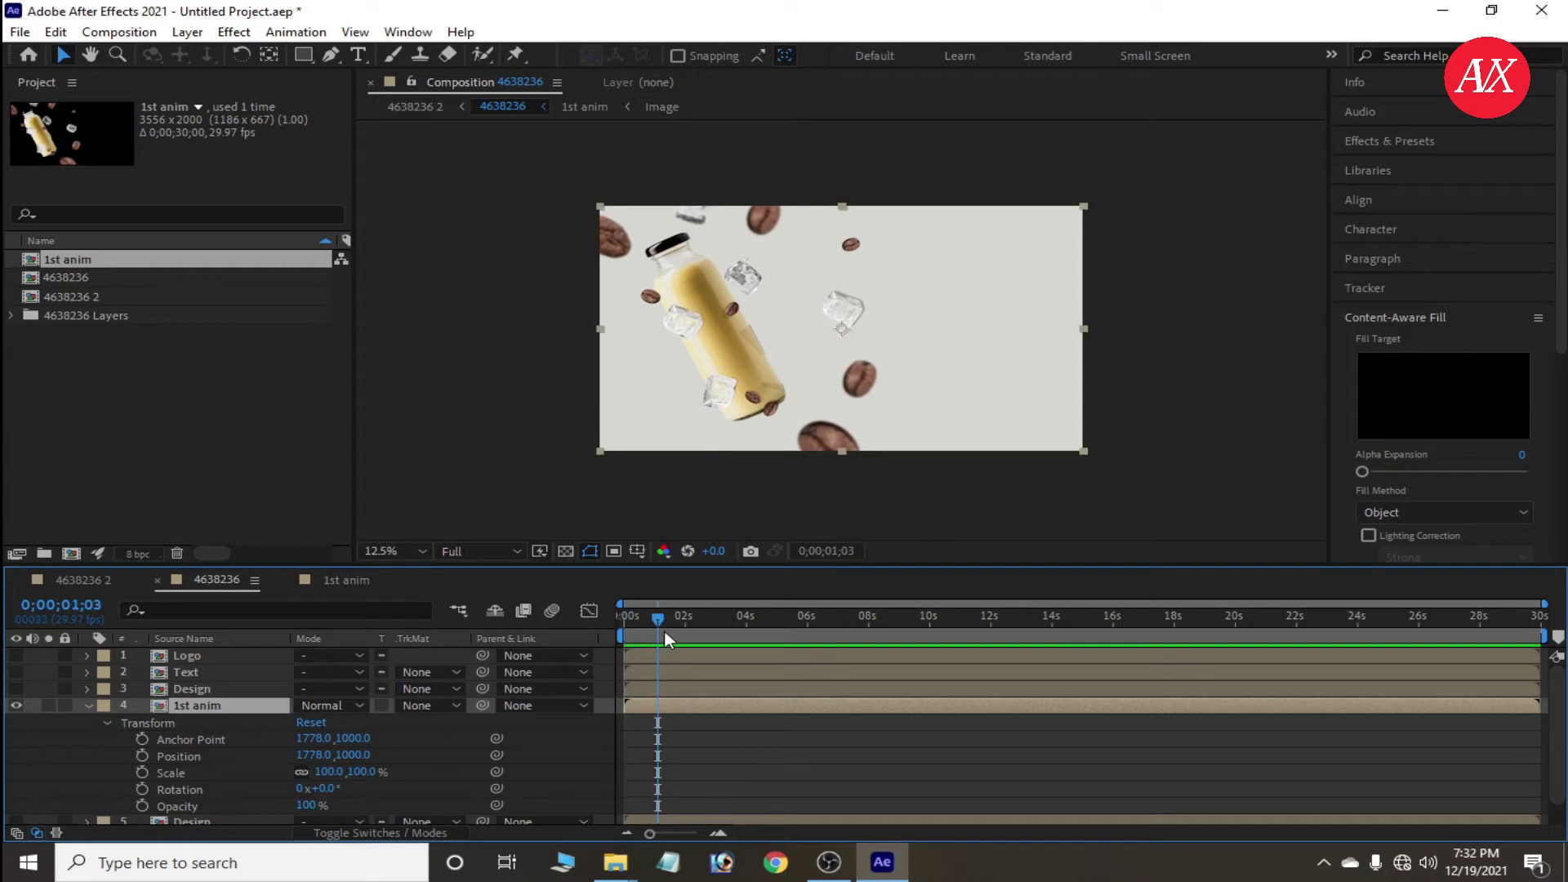
left_click_drag(658, 620, 506, 629)
key("space")
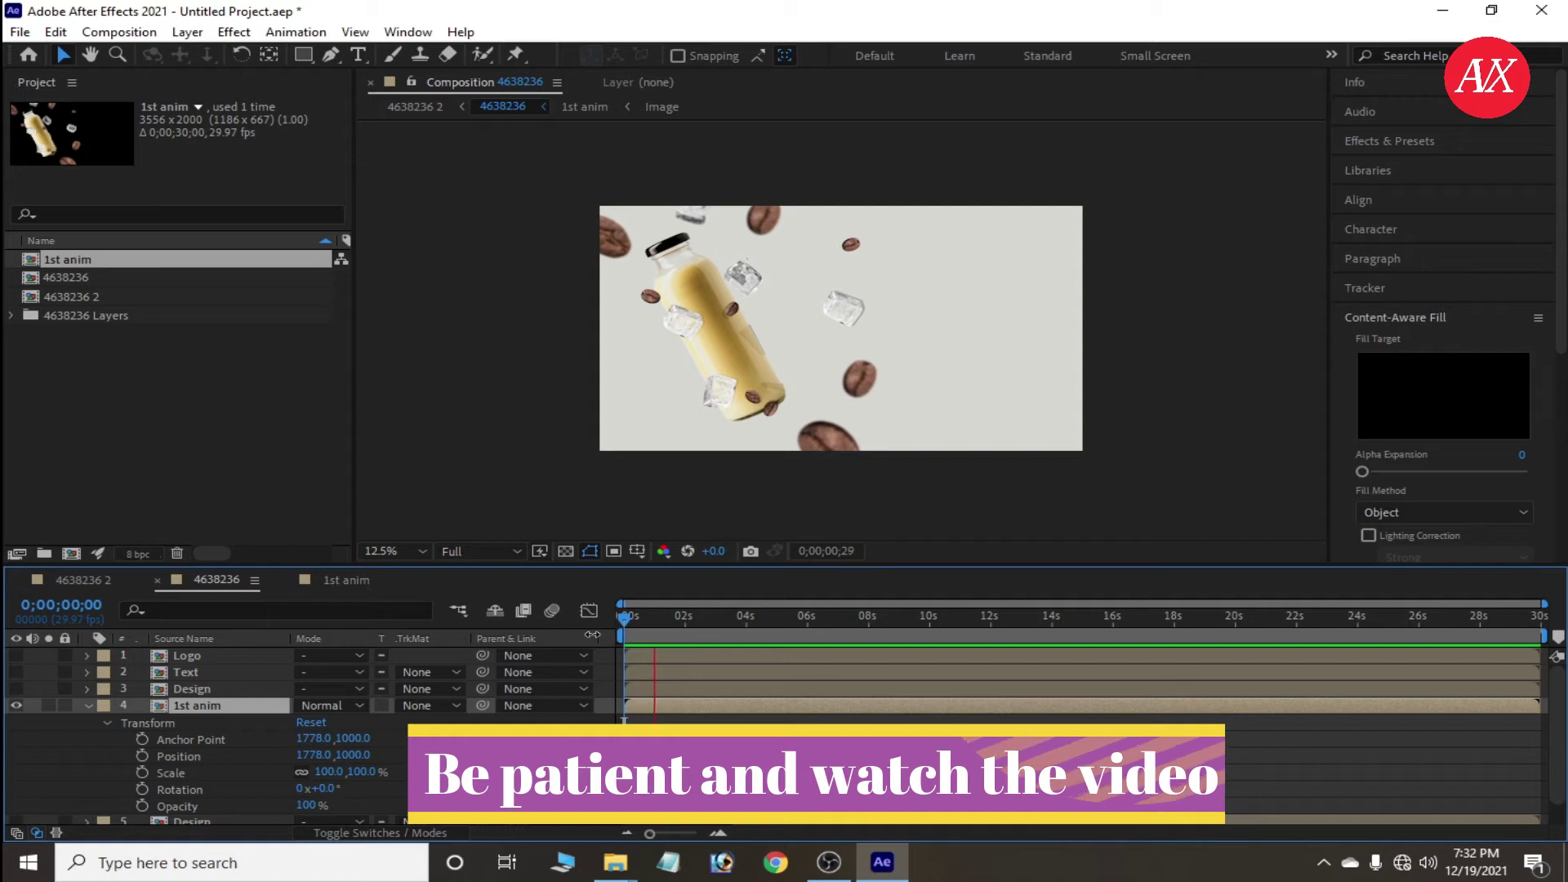
Set the 4638236 composition's preview resolution to Third and replay the entrance from the first frame
left_click(502, 552)
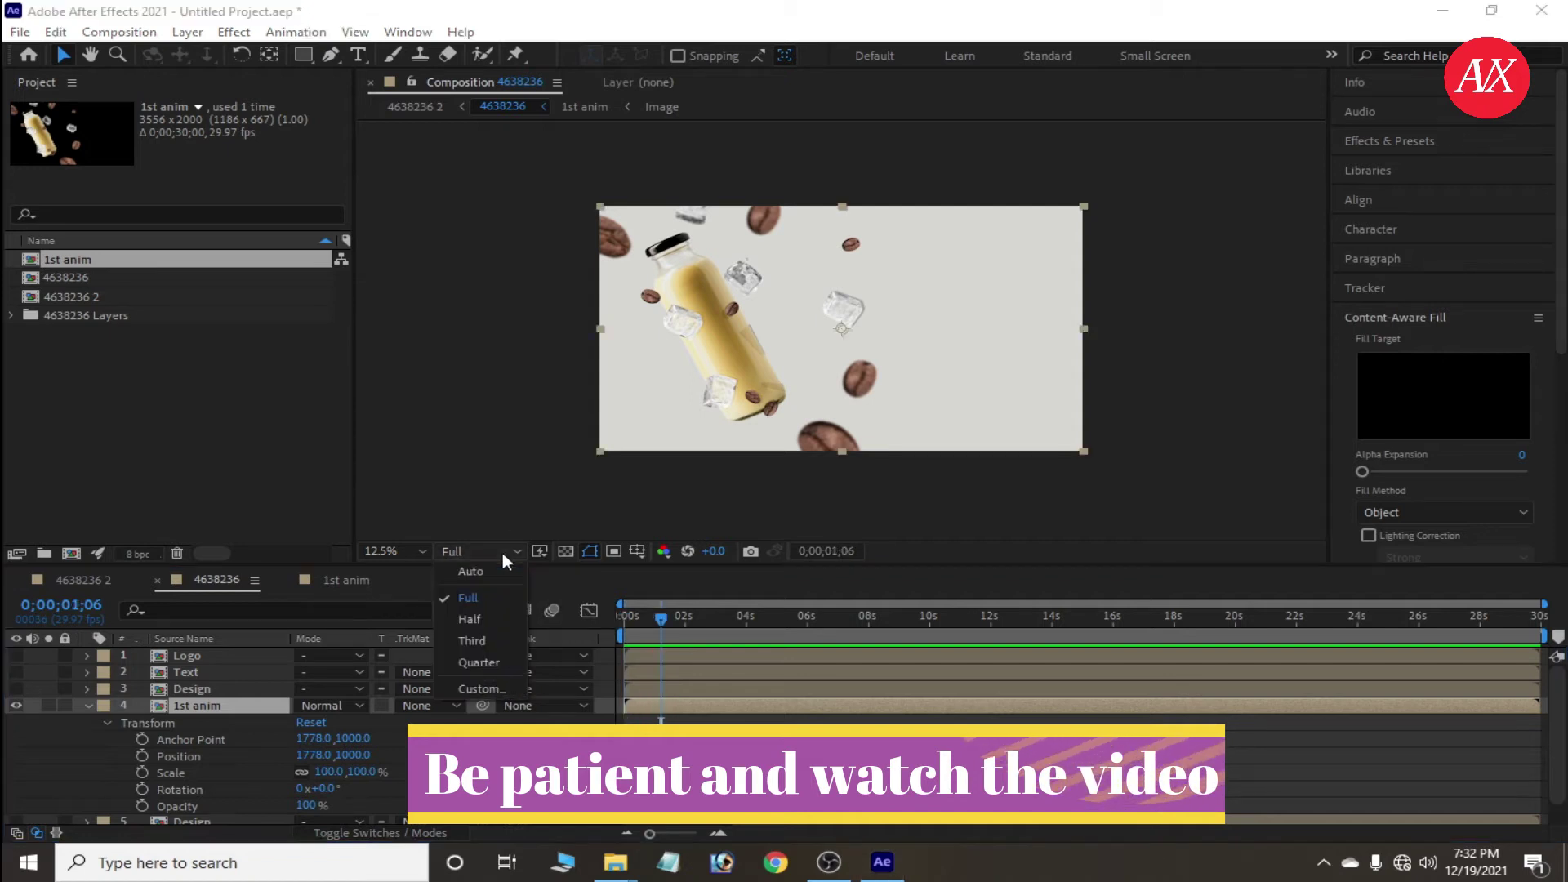
left_click(493, 639)
left_click_drag(660, 624, 536, 628)
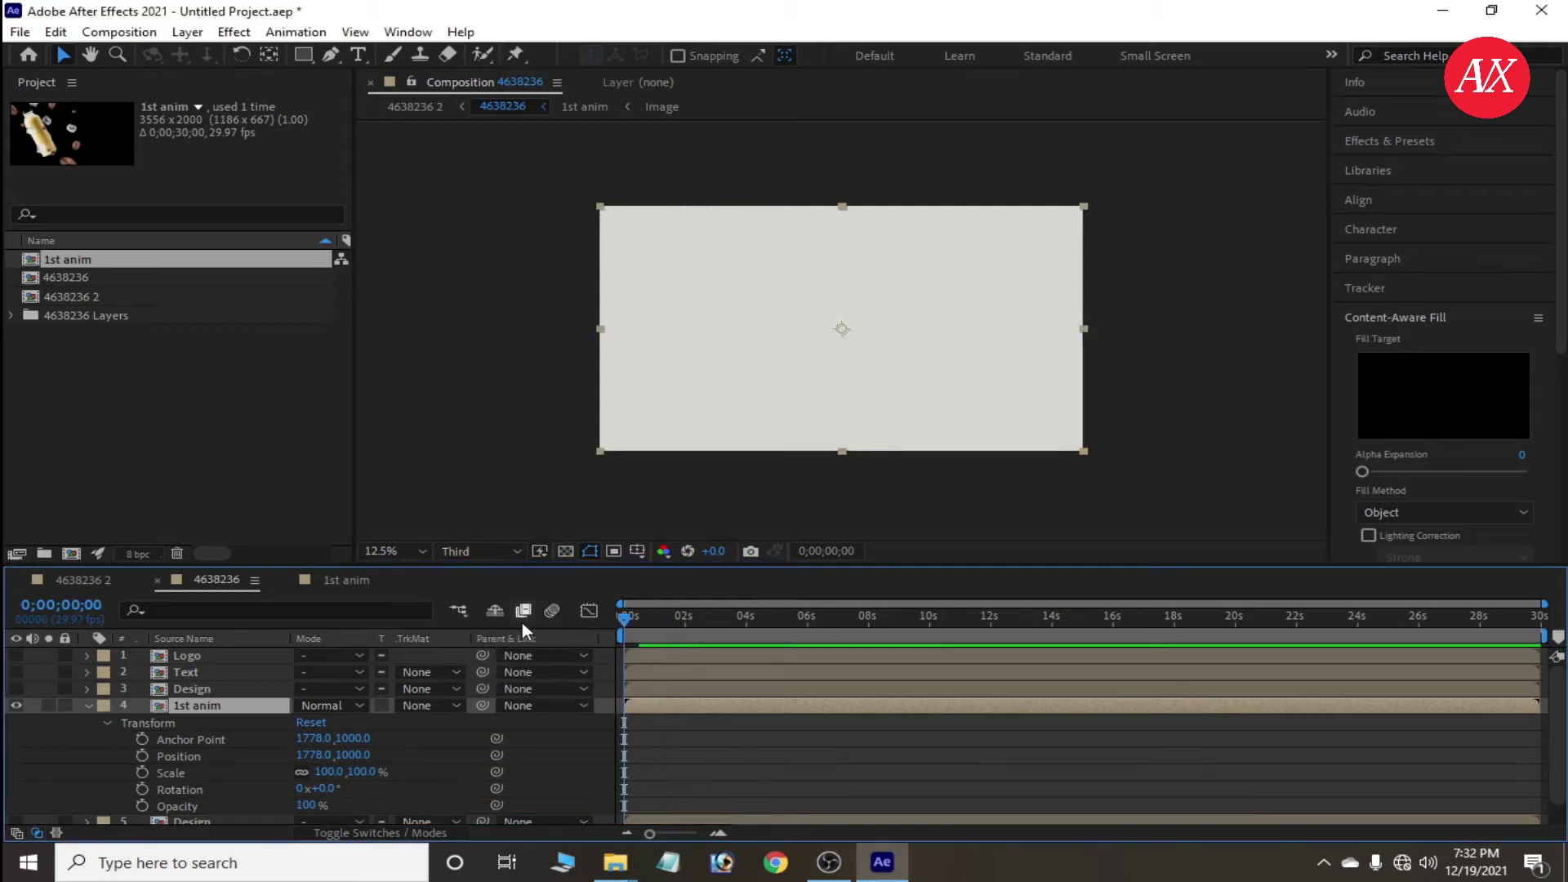
left_click(647, 616)
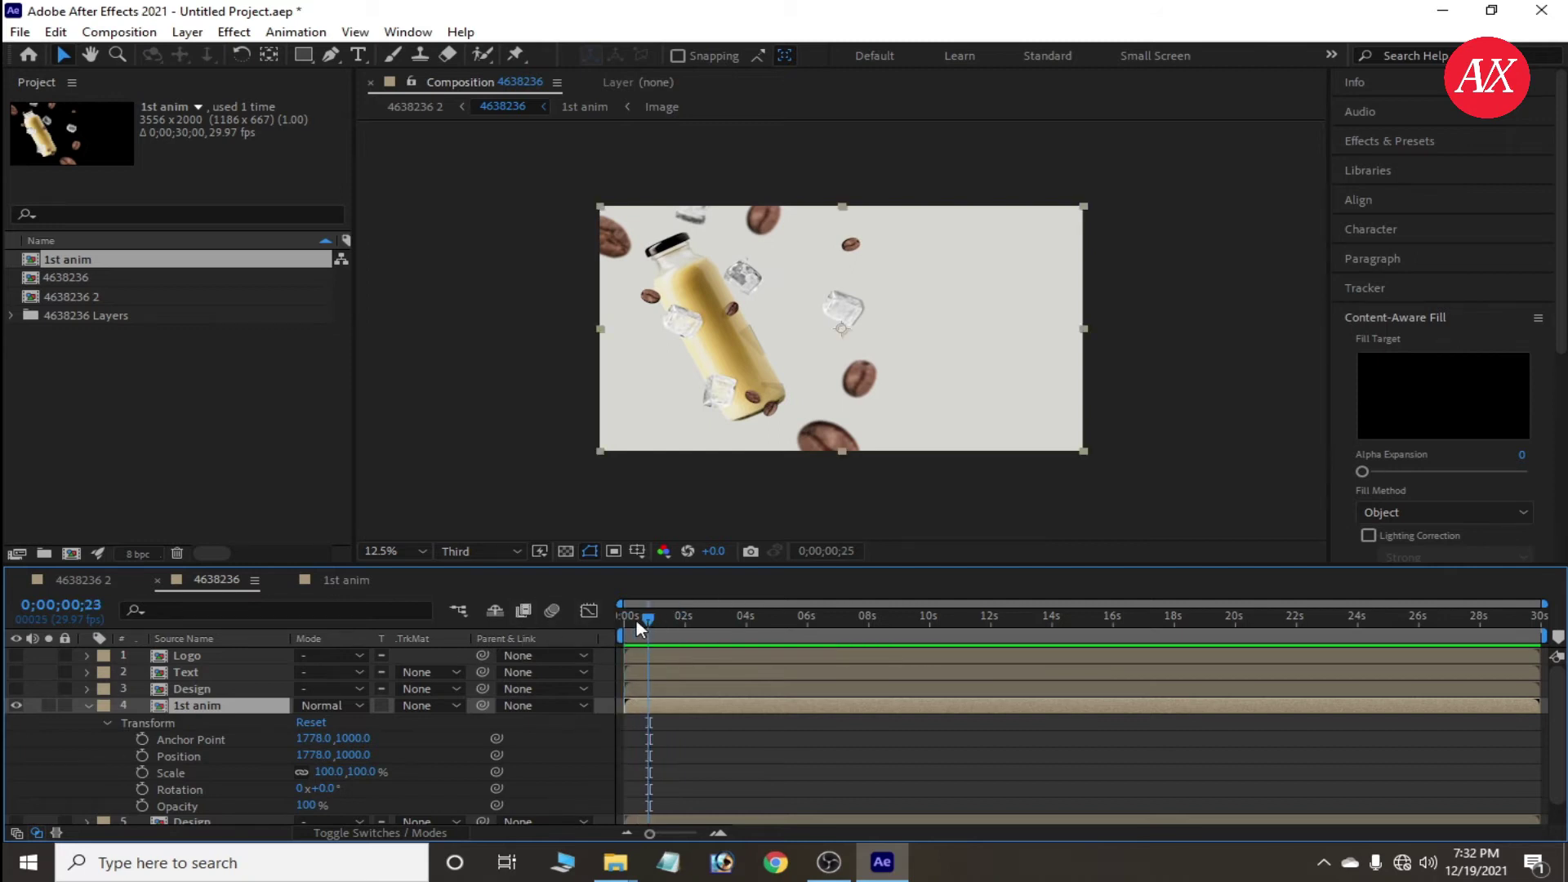
left_click_drag(641, 627, 464, 626)
key("space")
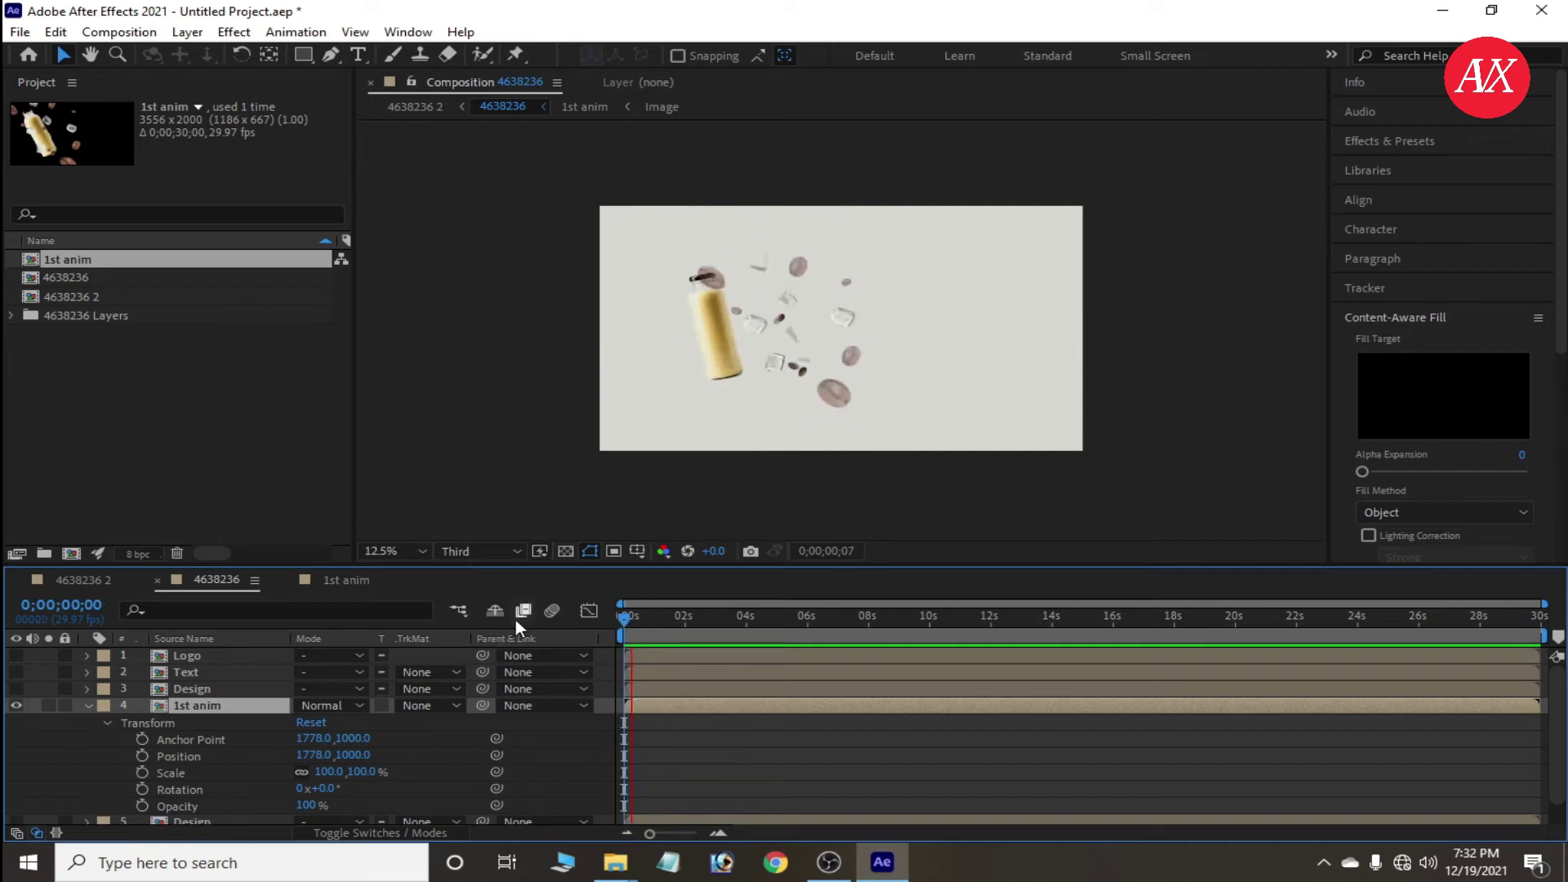
key("space")
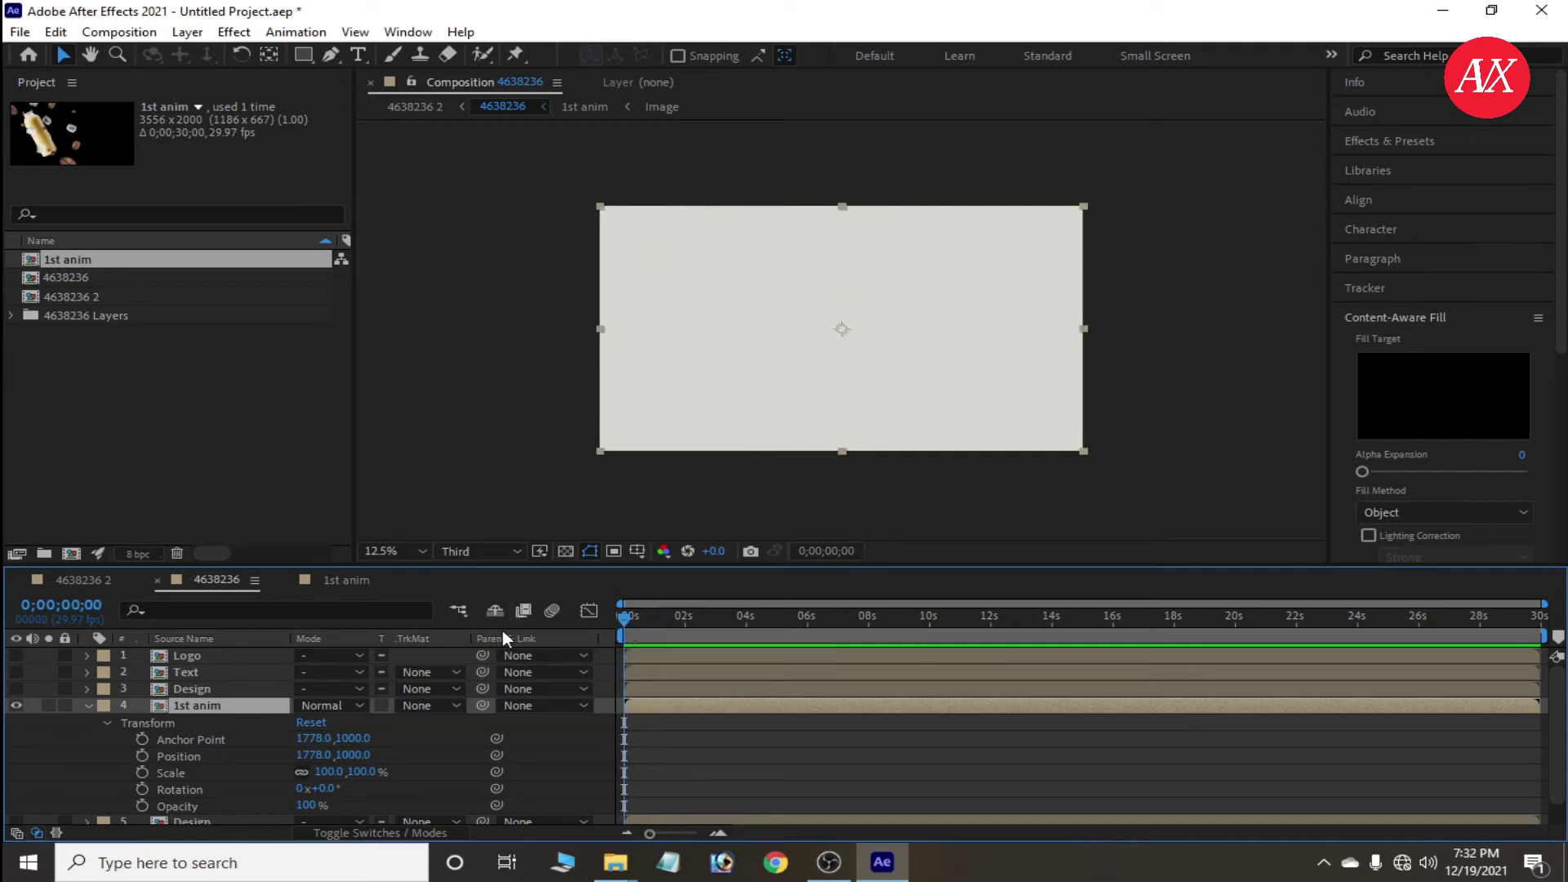
key("space")
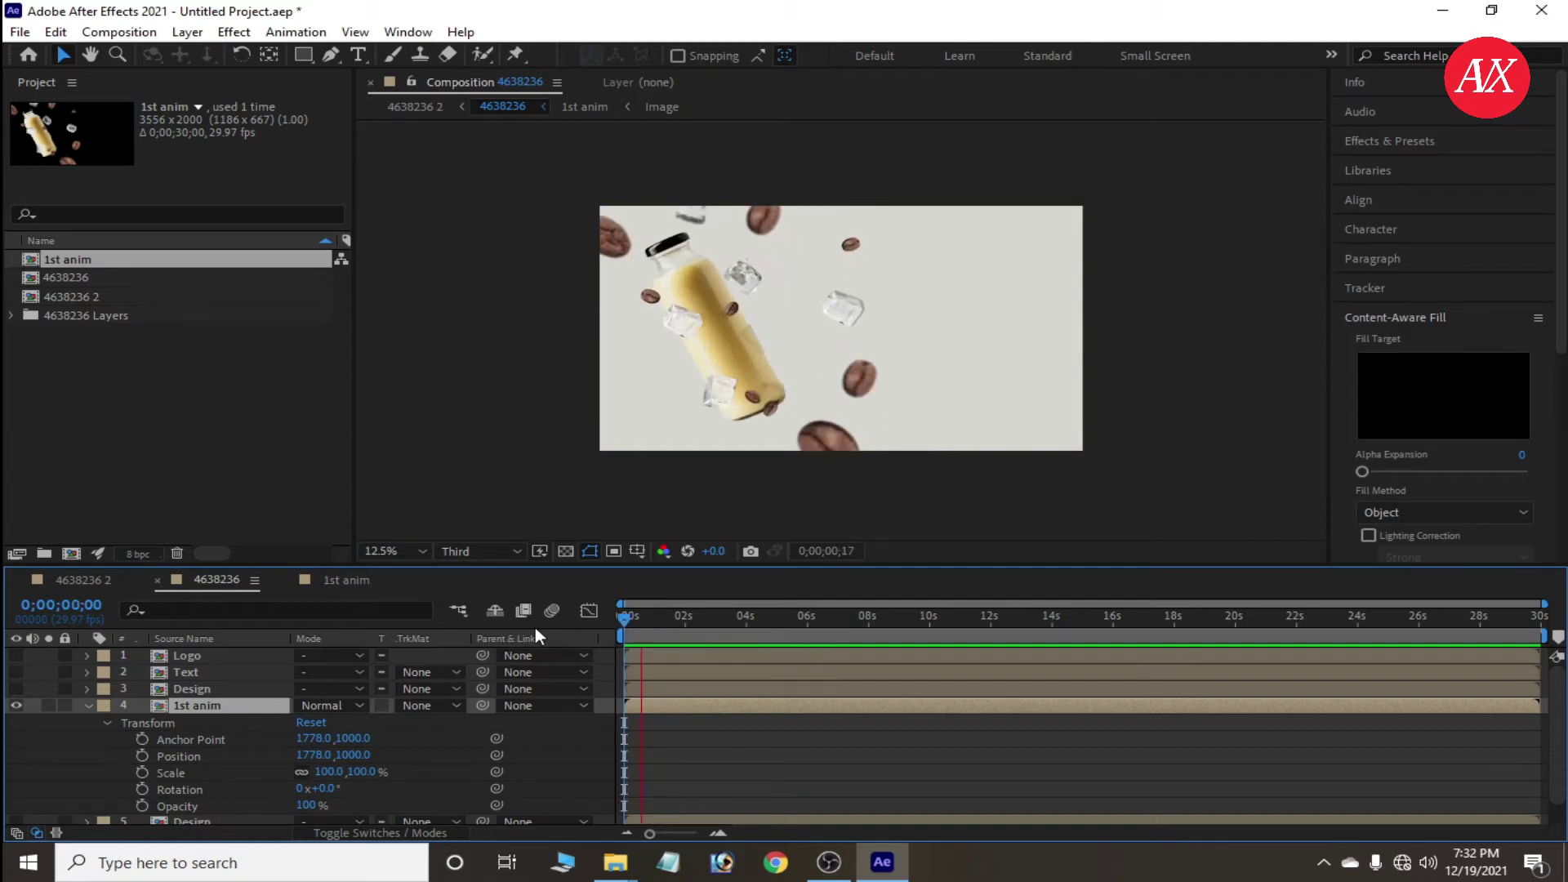
key("space")
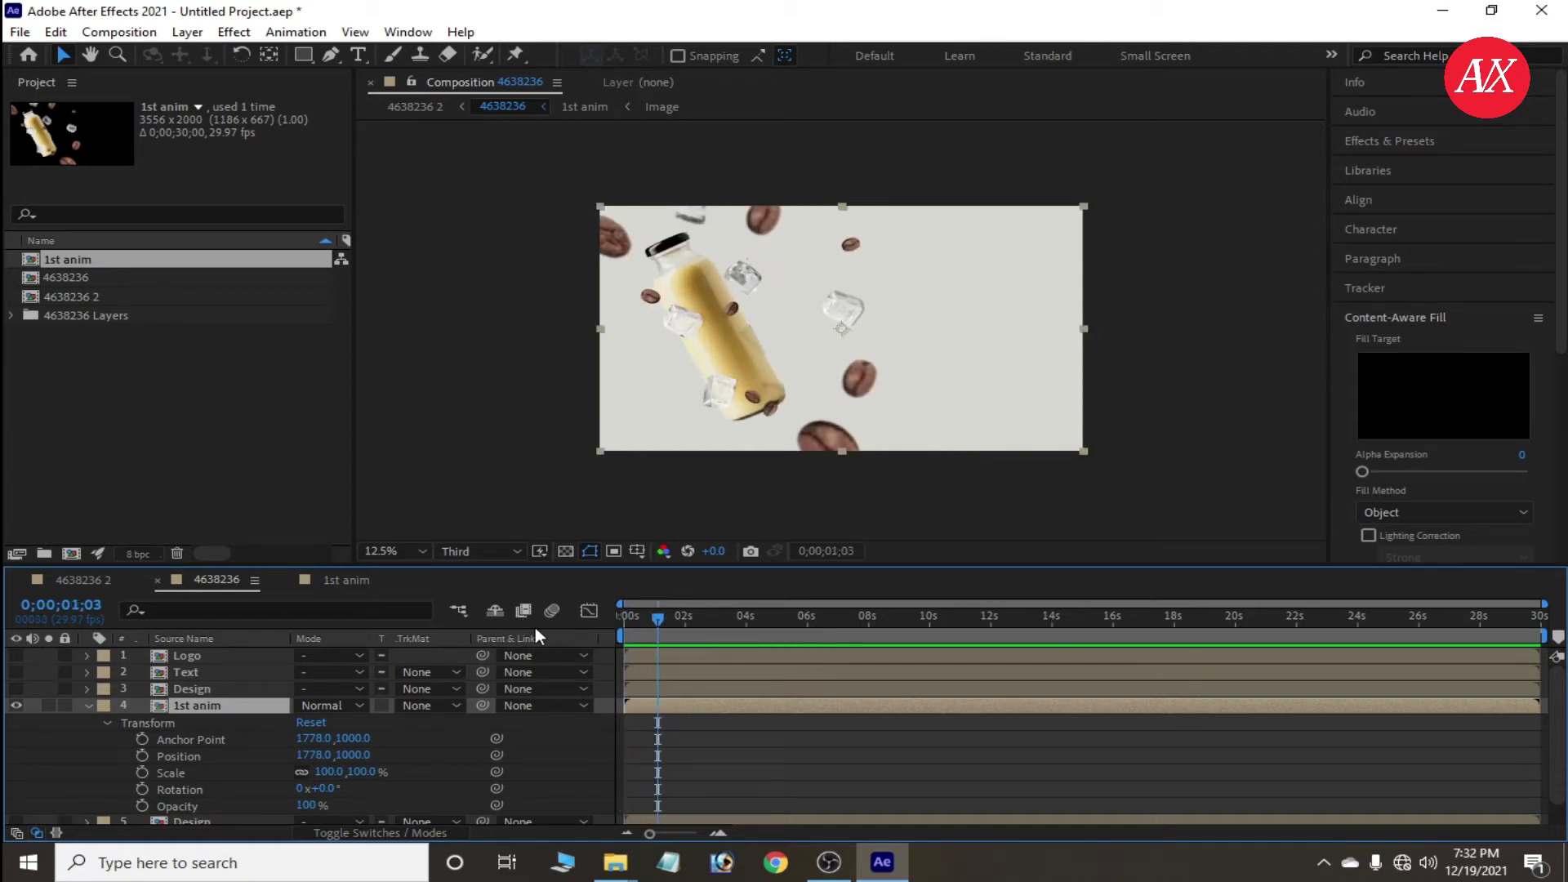
Show the Design layer above 1st anim, lock the 1st anim layer, and open the Design composition
left_click(87, 705)
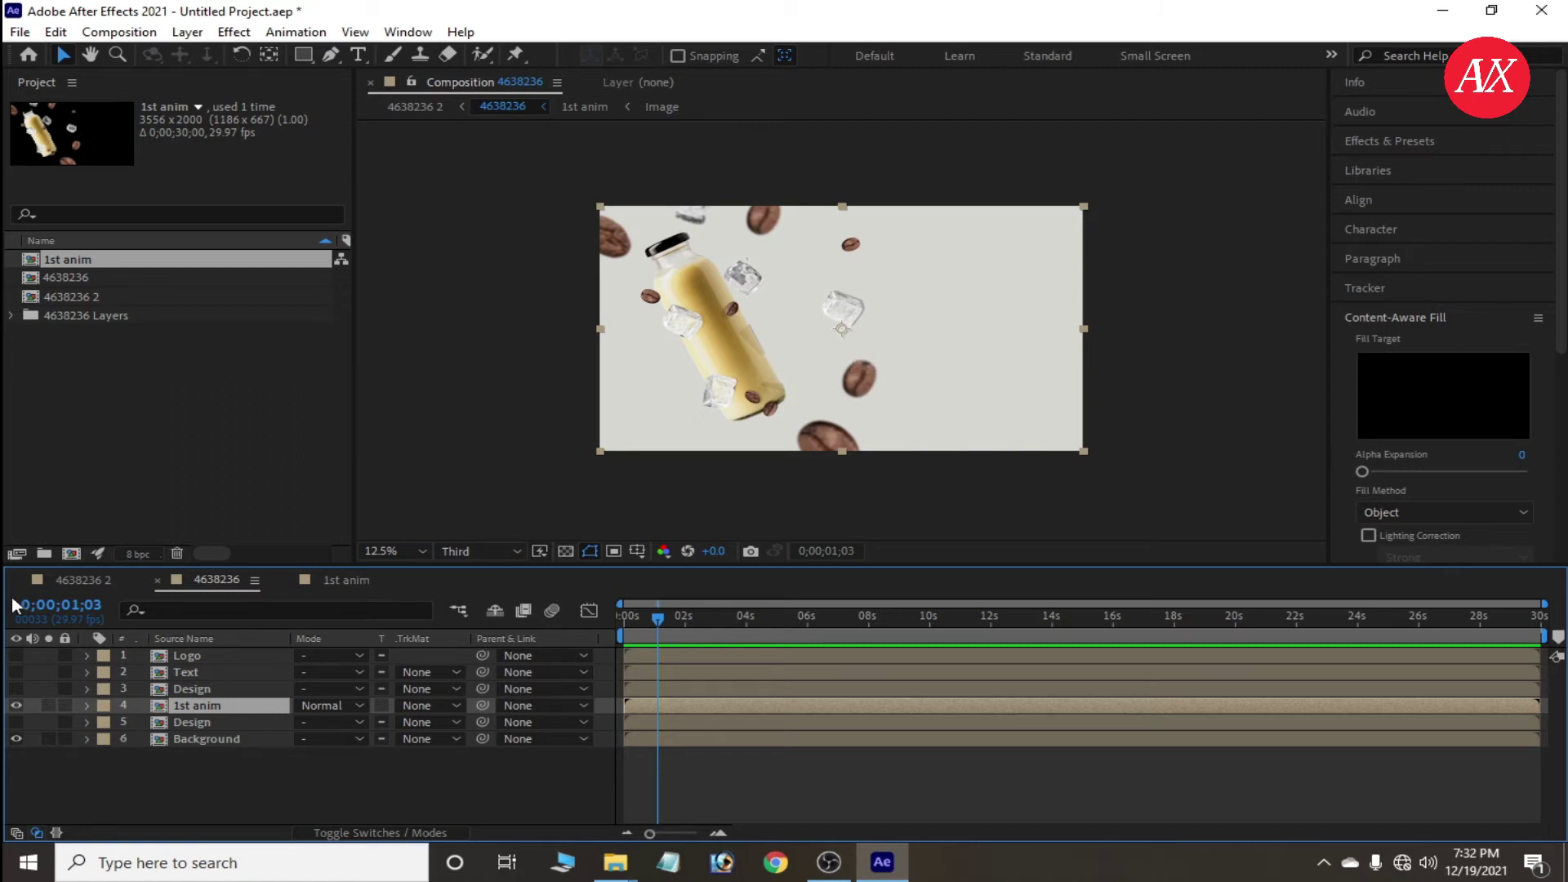
left_click(14, 689)
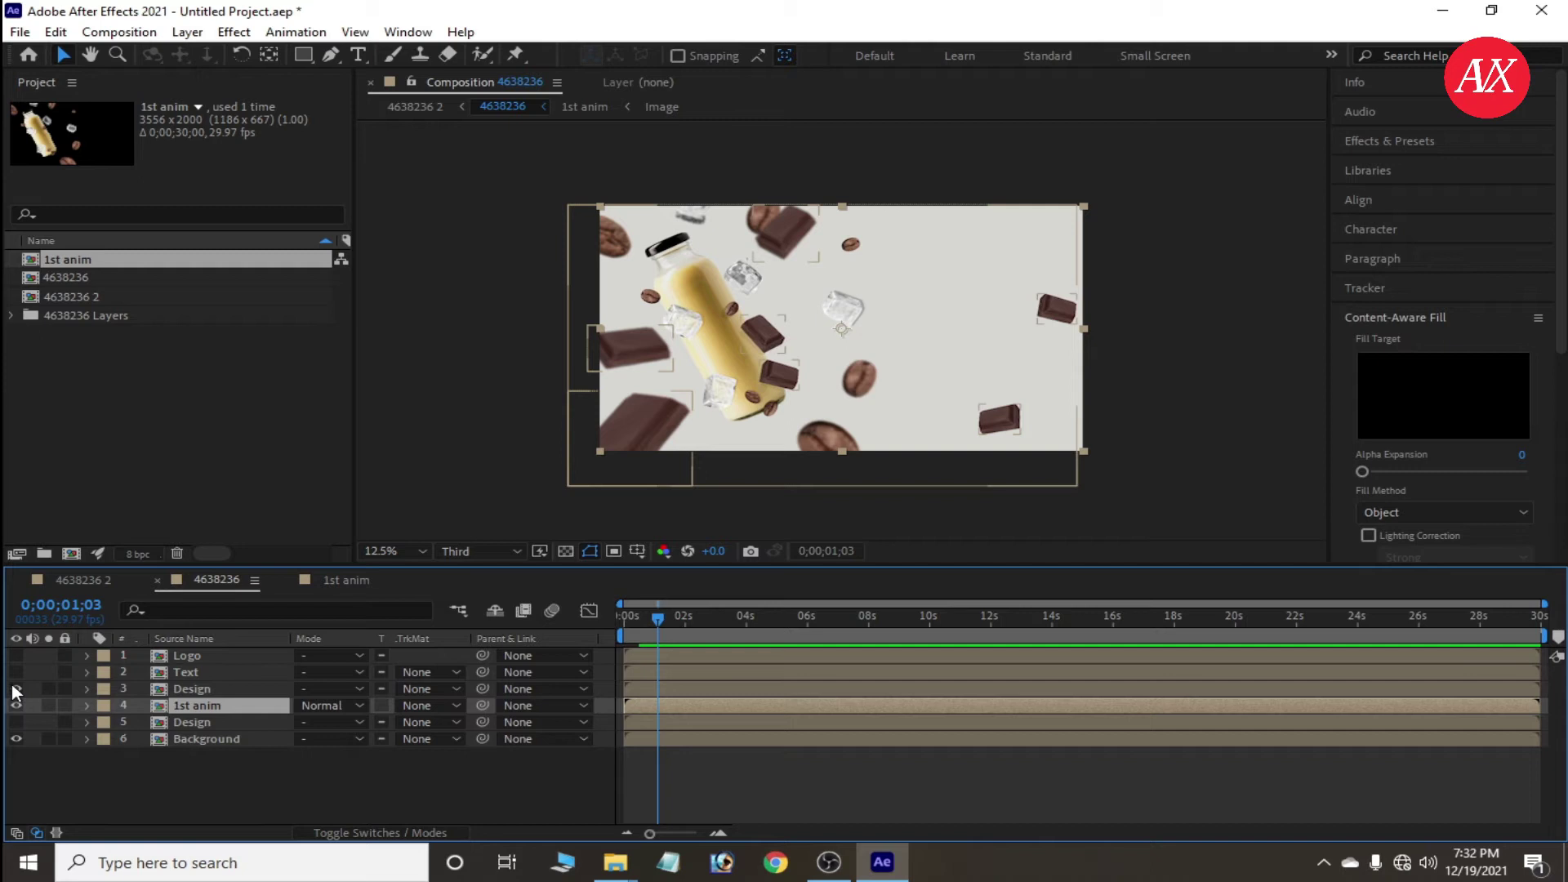
left_click(65, 706)
left_click(200, 689)
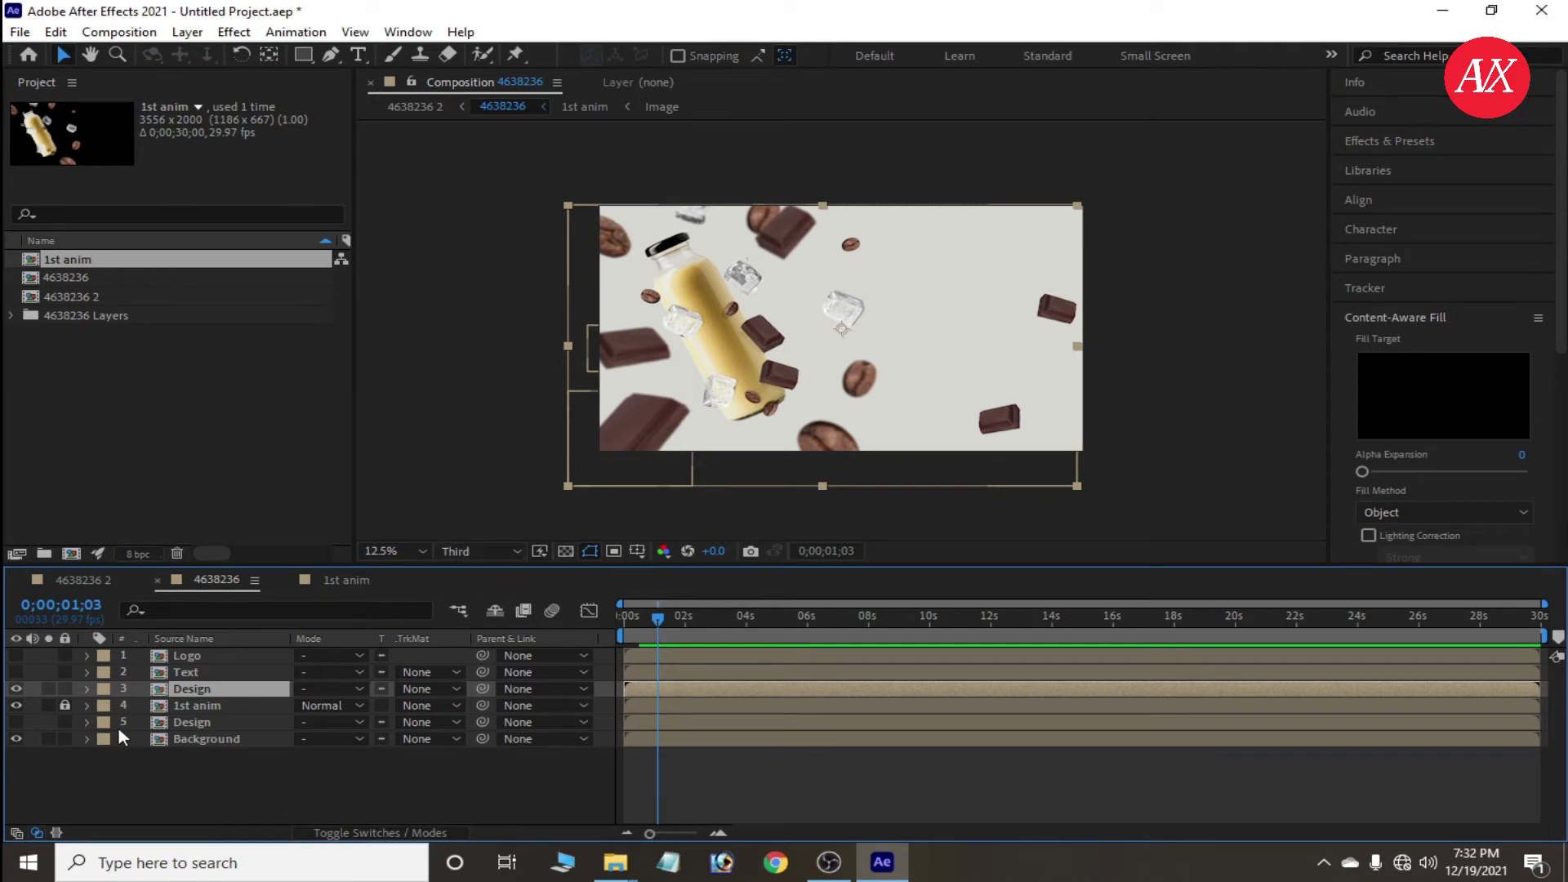
double_click(198, 688)
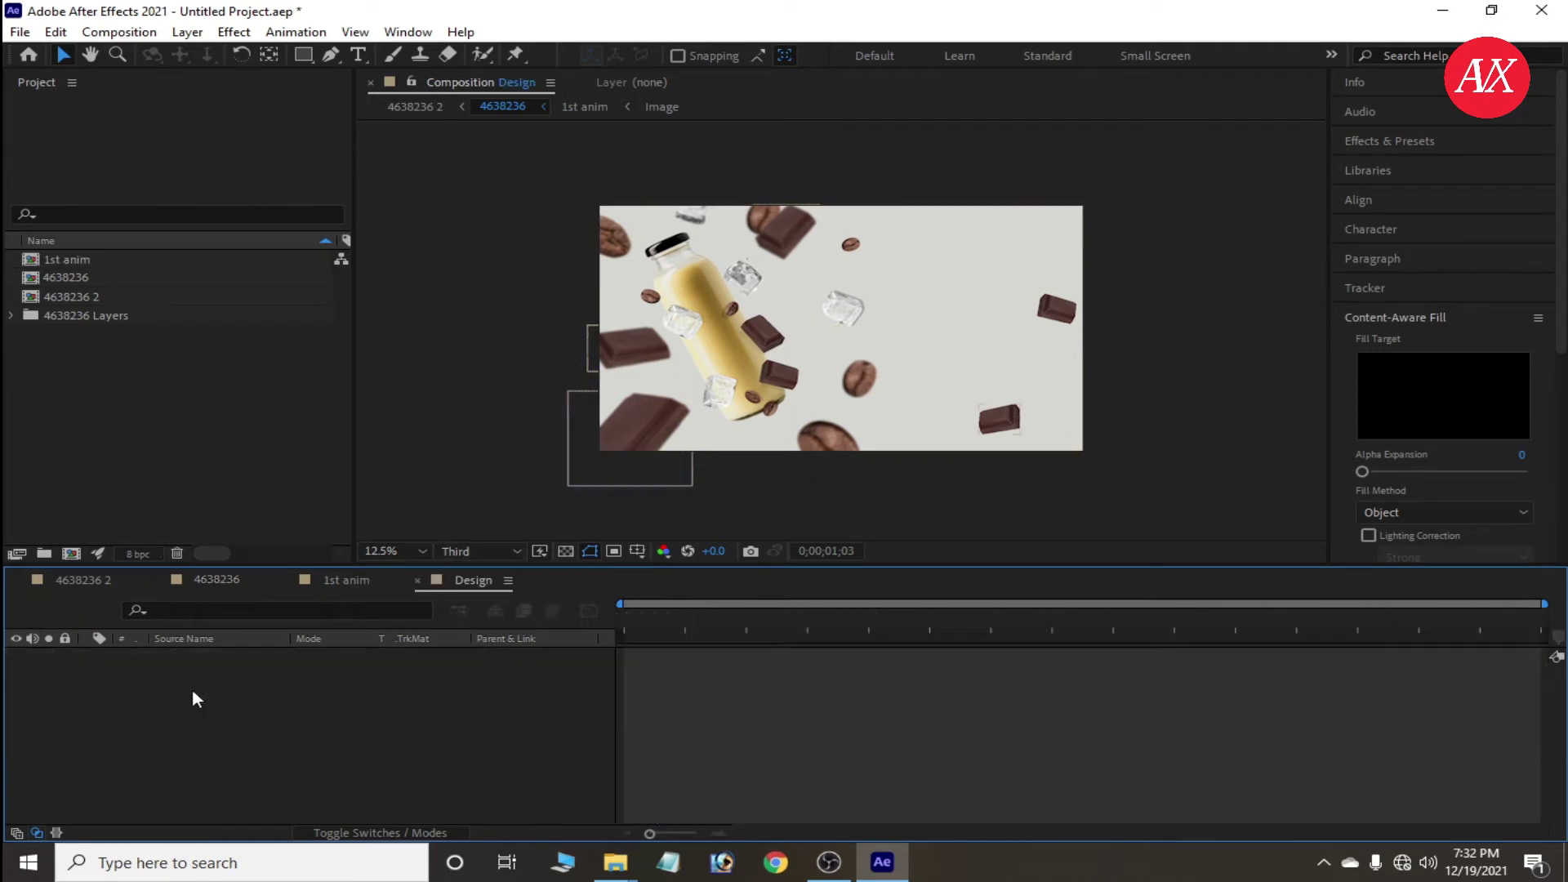
Examine which chocolate piece each layer of the Design composition holds, including the two pieces at the canvas's left edge
left_click(222, 655)
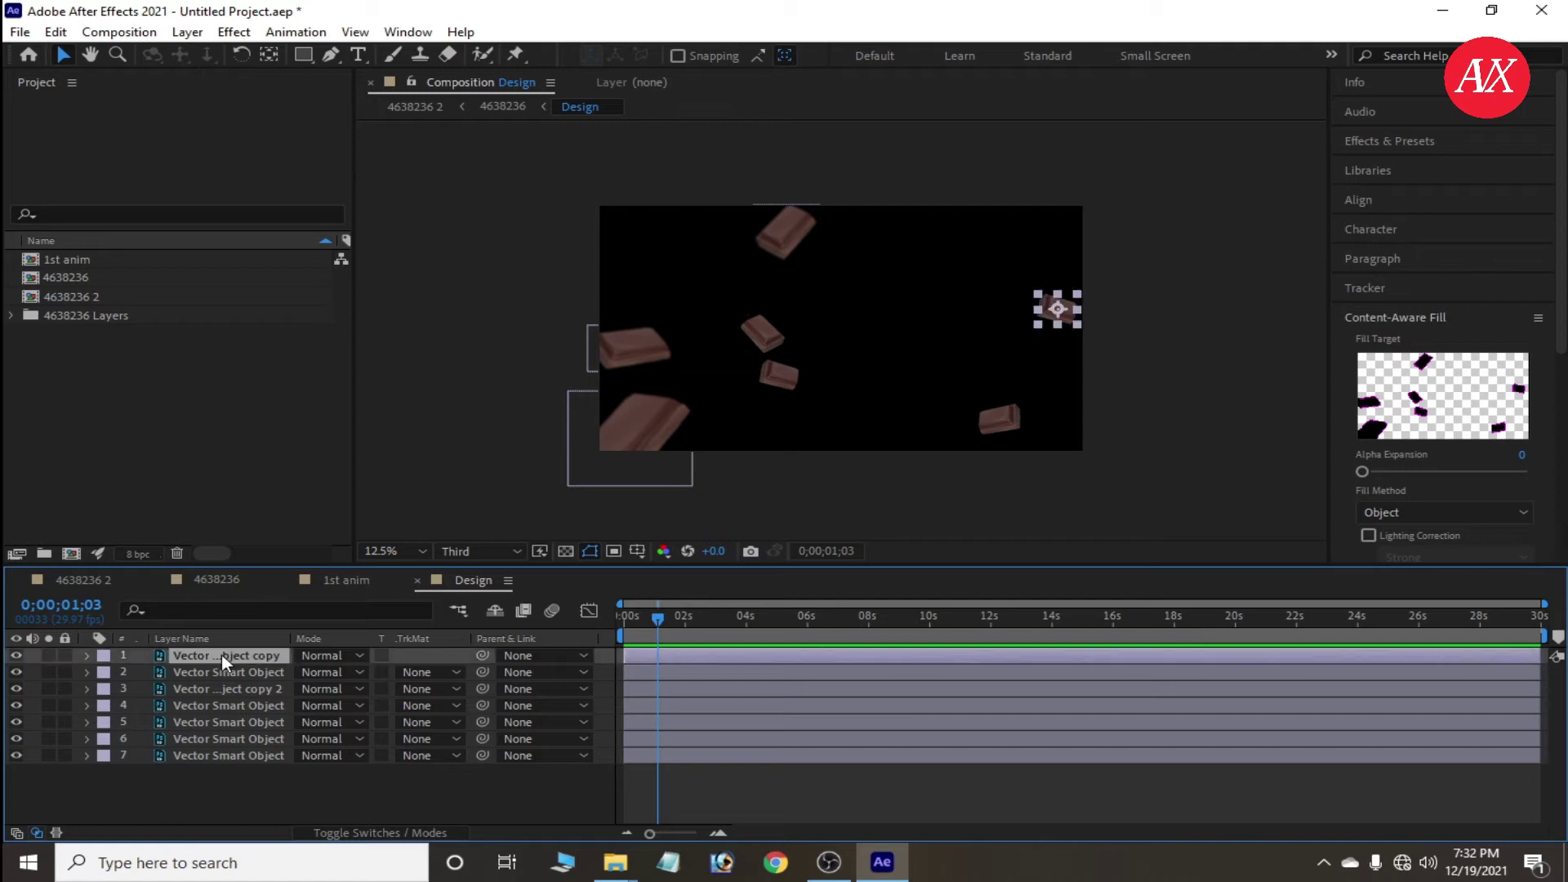
left_click(221, 674)
left_click(222, 690)
left_click(223, 706)
left_click(227, 724)
left_click(234, 742)
left_click(245, 758)
left_click(262, 788)
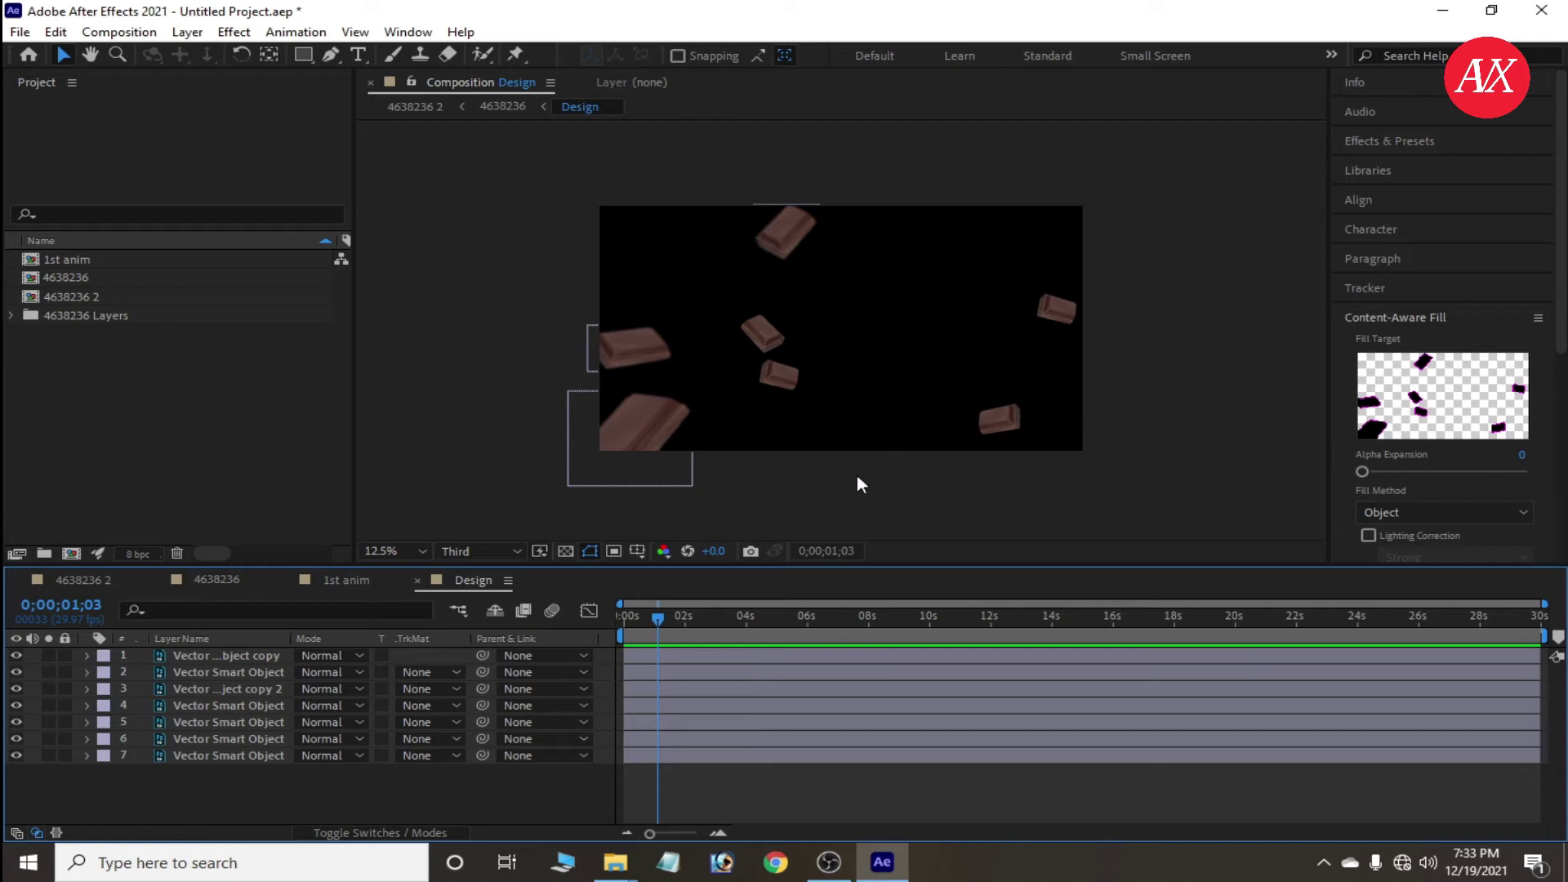
left_click(237, 657)
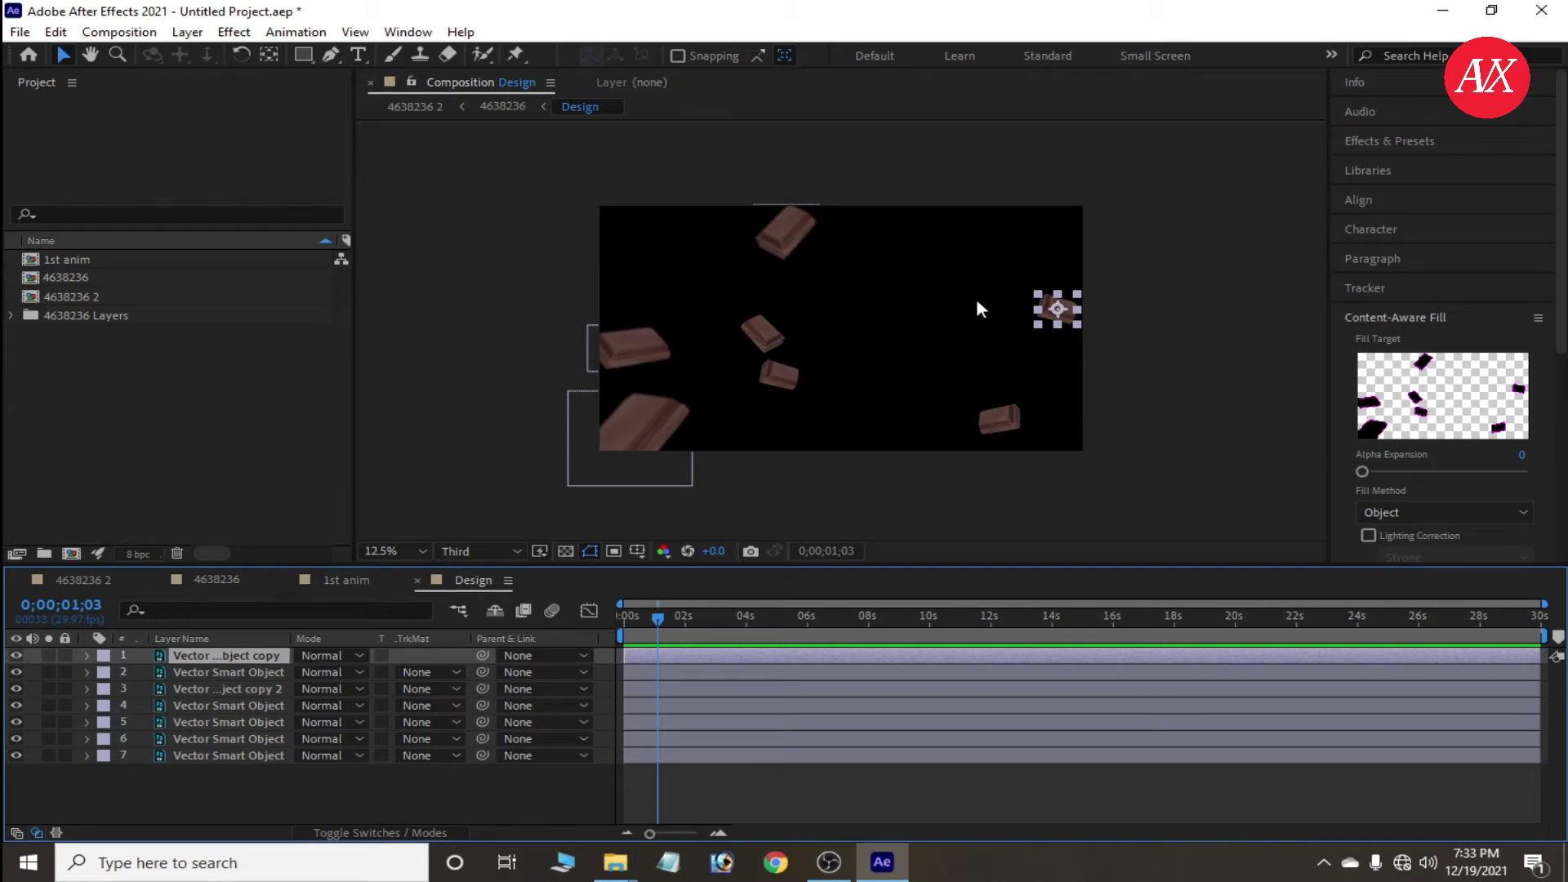
left_click(768, 507)
left_click(662, 423)
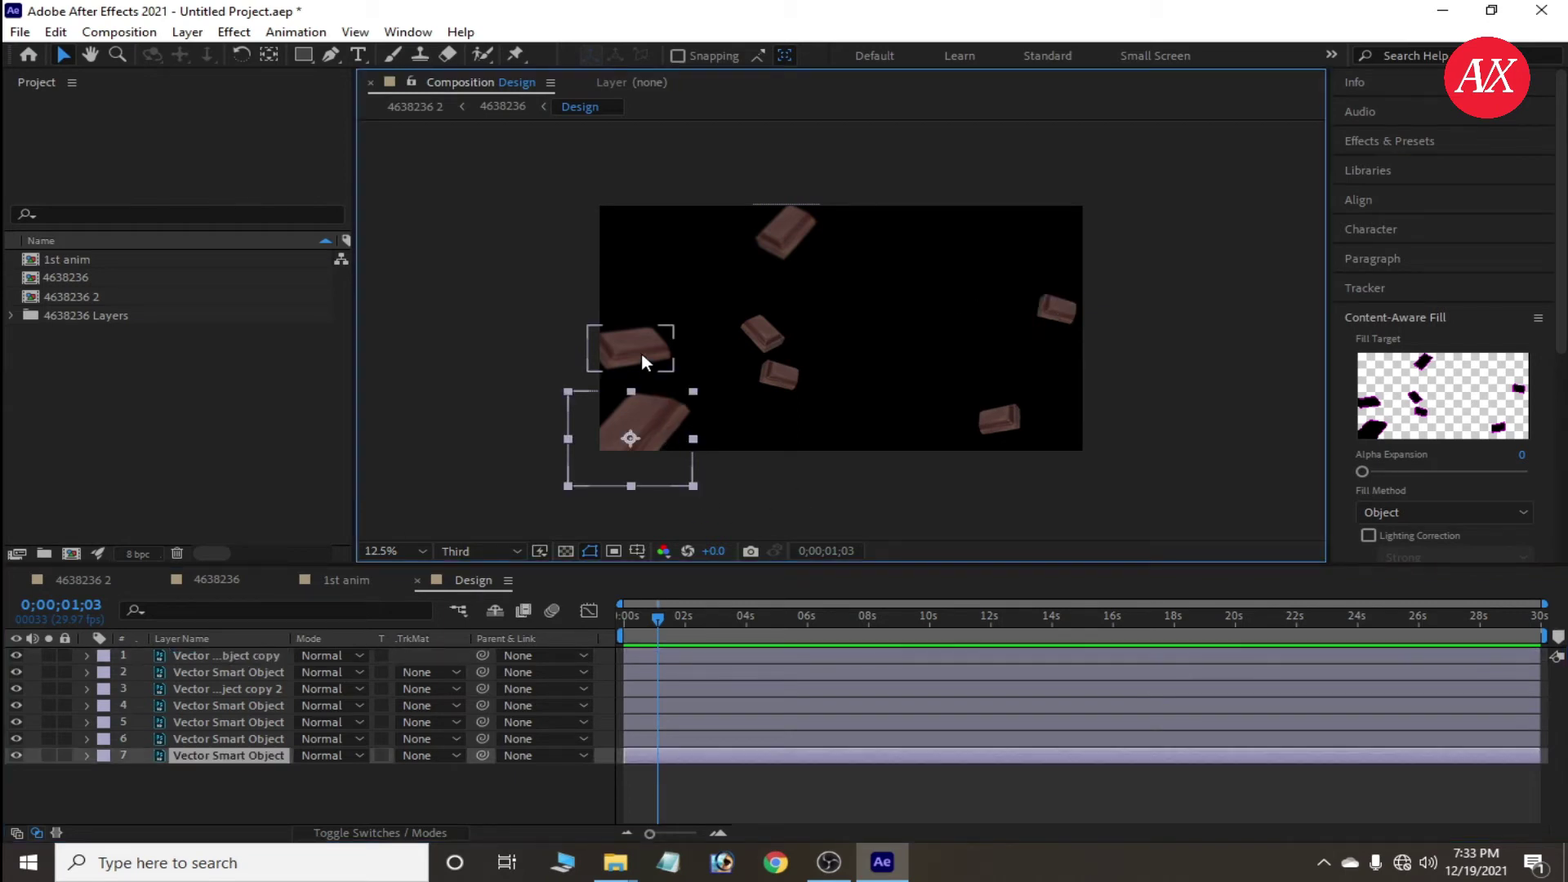
left_click(640, 351)
left_click(647, 439)
left_click(645, 351)
Select chocolate layers 6 and 7 together and expand layer 6's Transform properties at the first frame
left_click(233, 757)
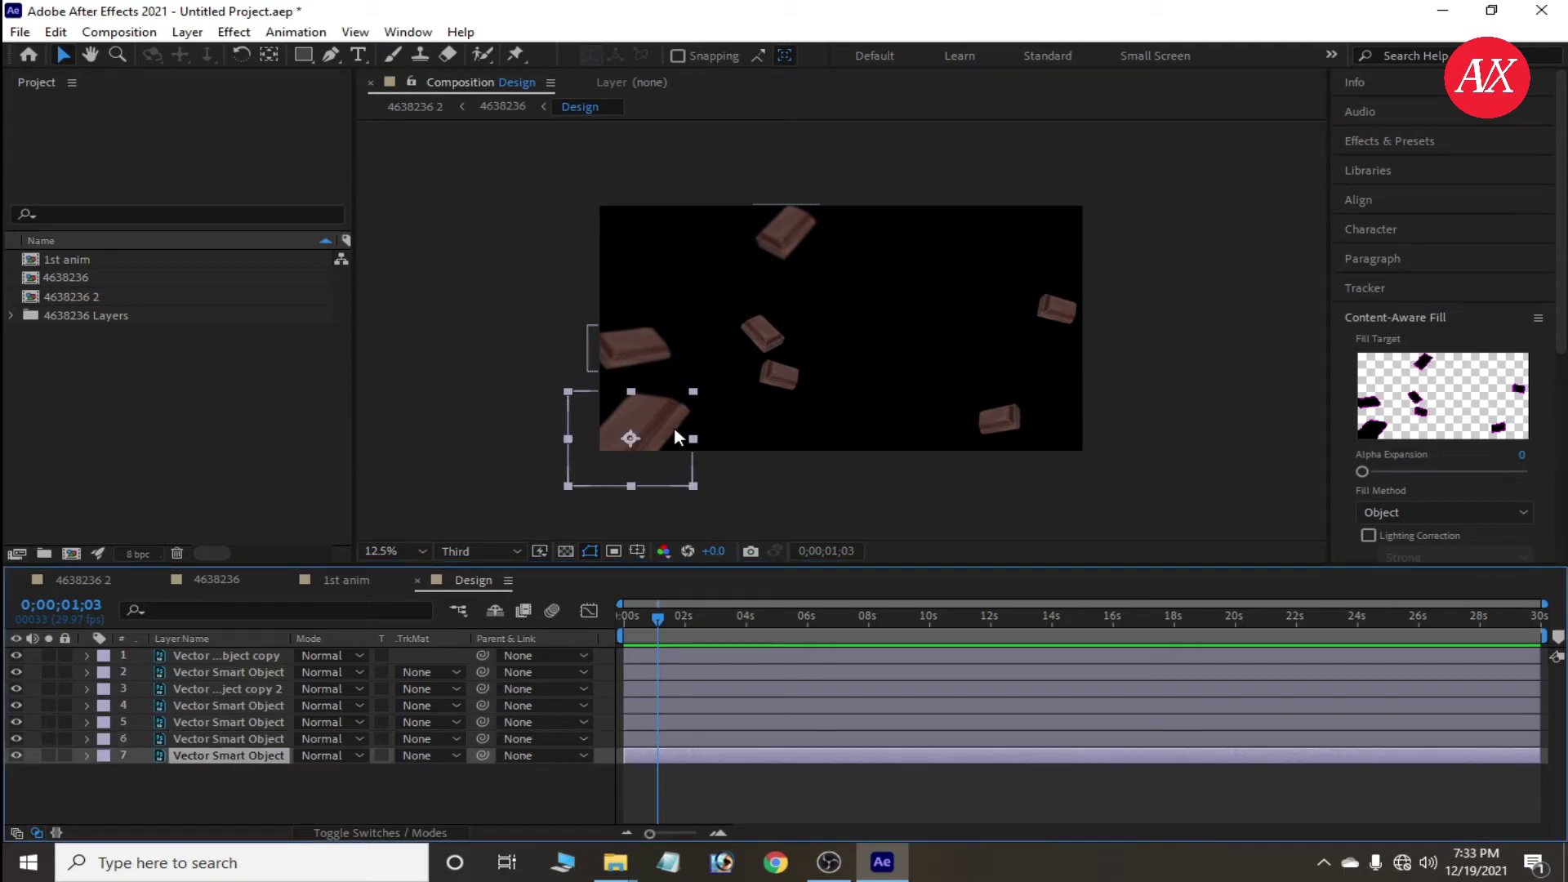
left_click(213, 740, "ctrl")
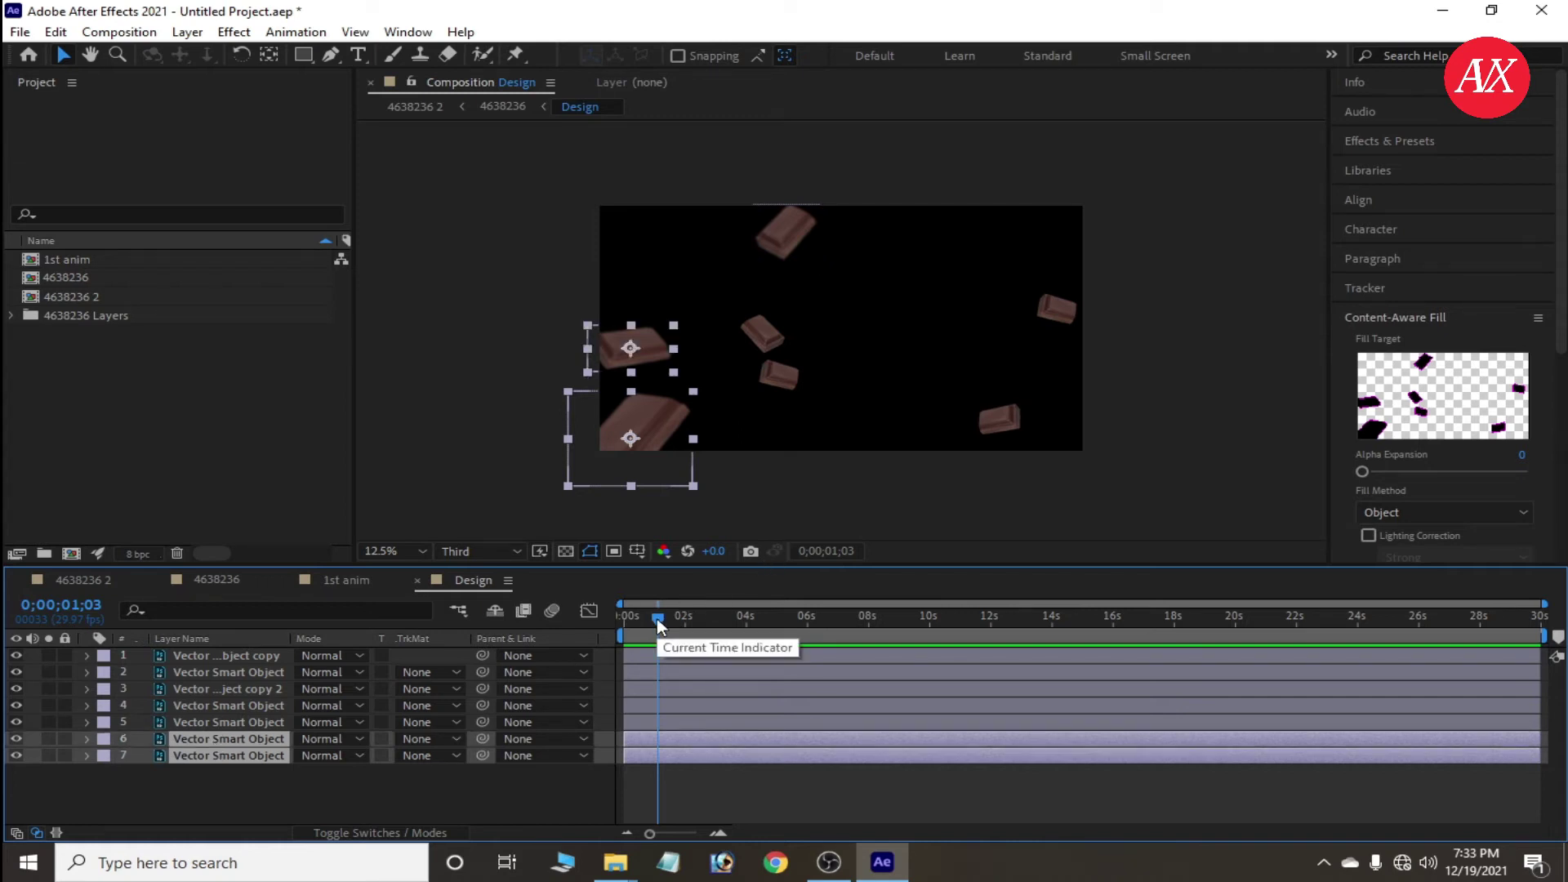
left_click_drag(656, 619, 604, 623)
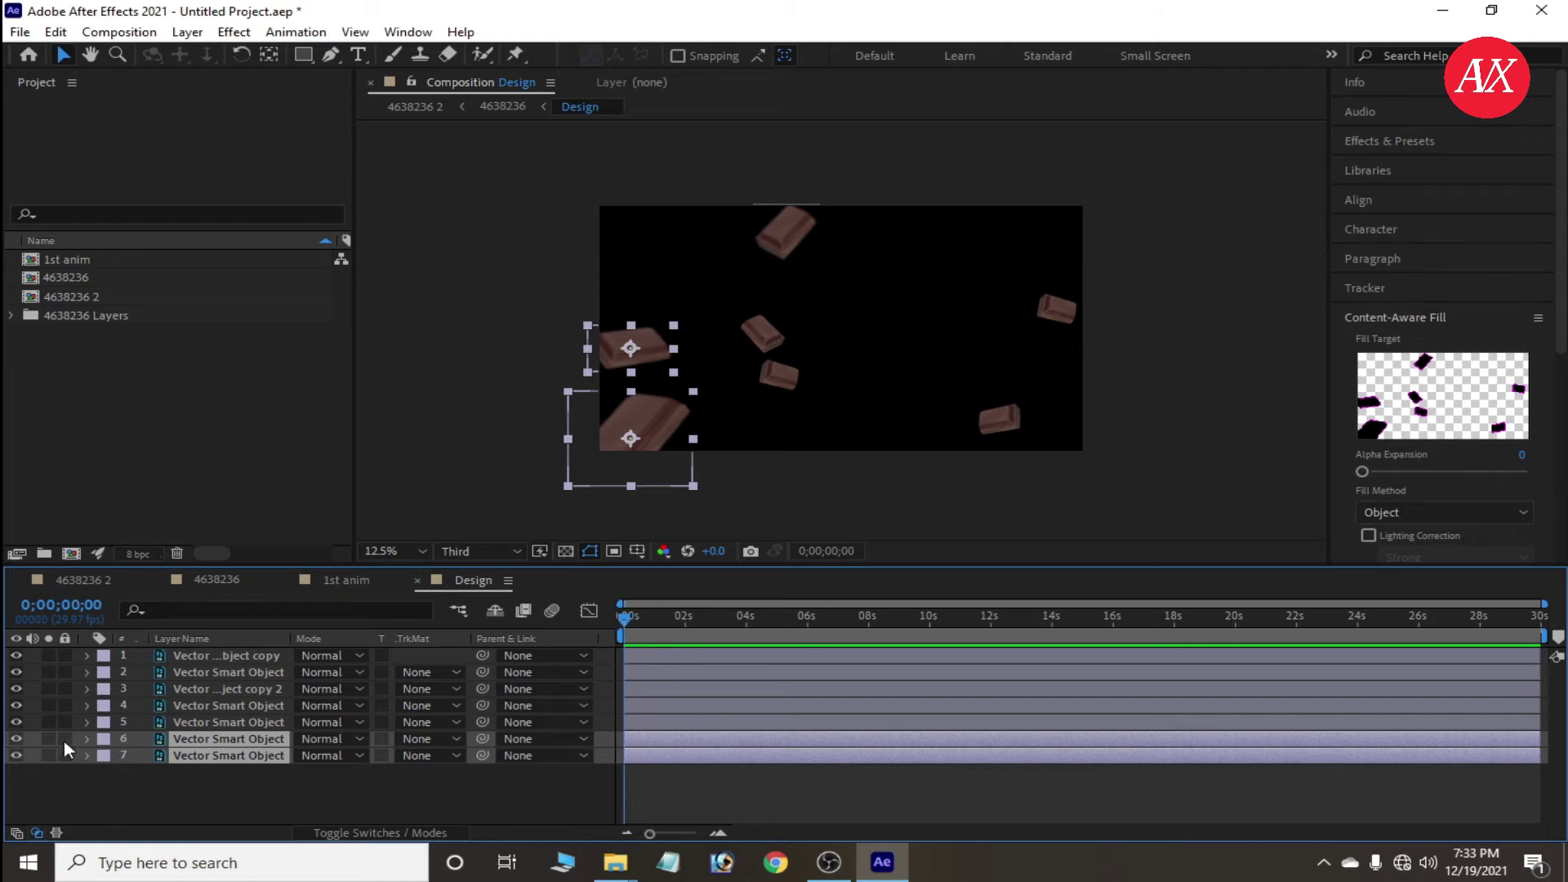
left_click(88, 739)
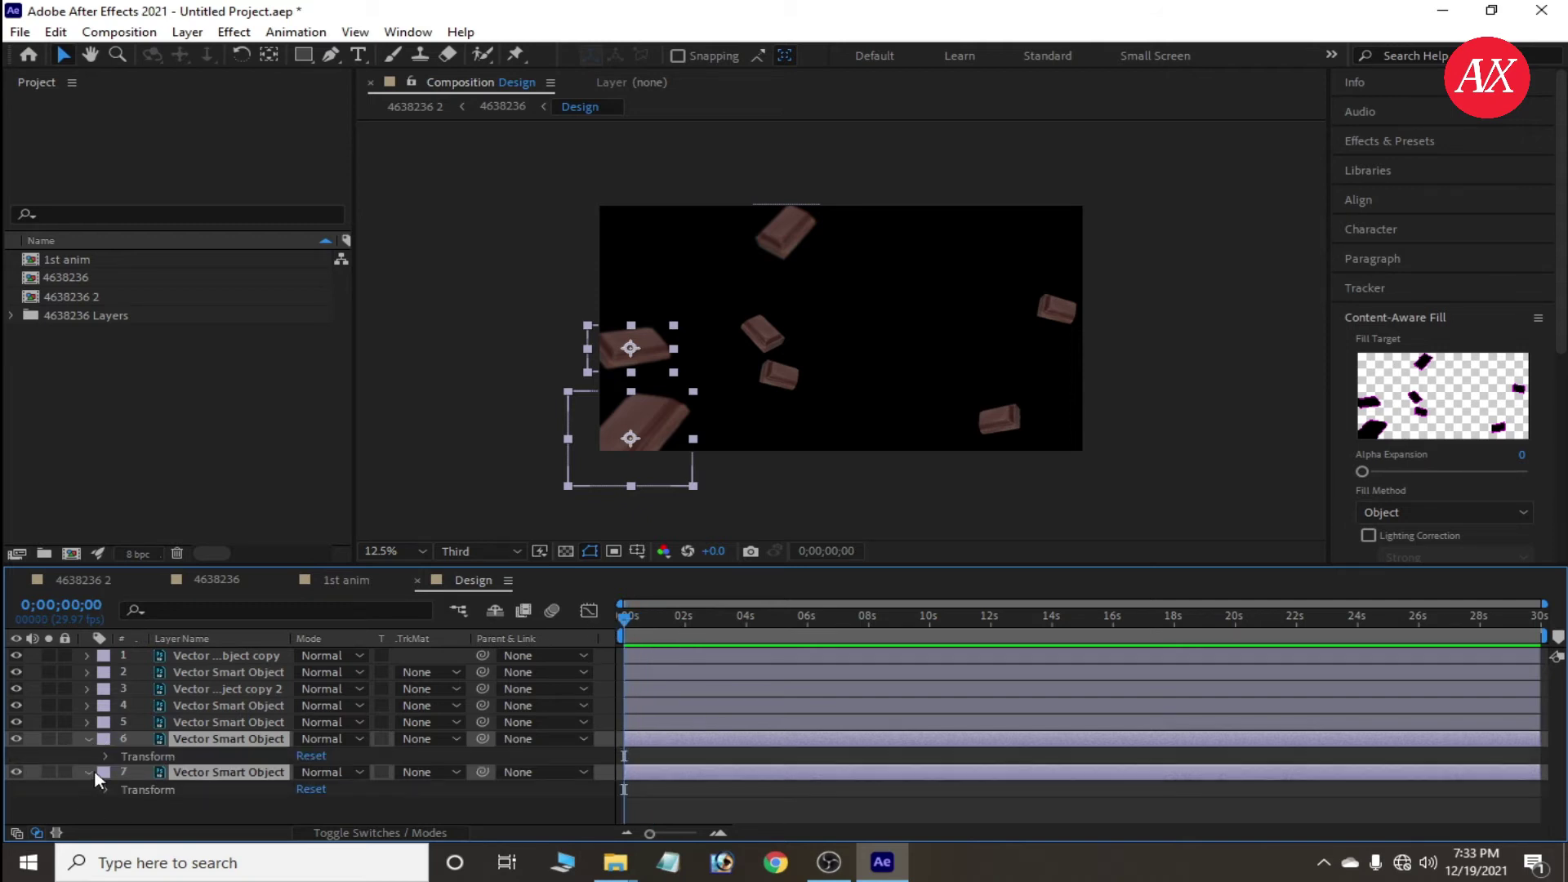
left_click(104, 756)
scroll(213, 761, "down", 1)
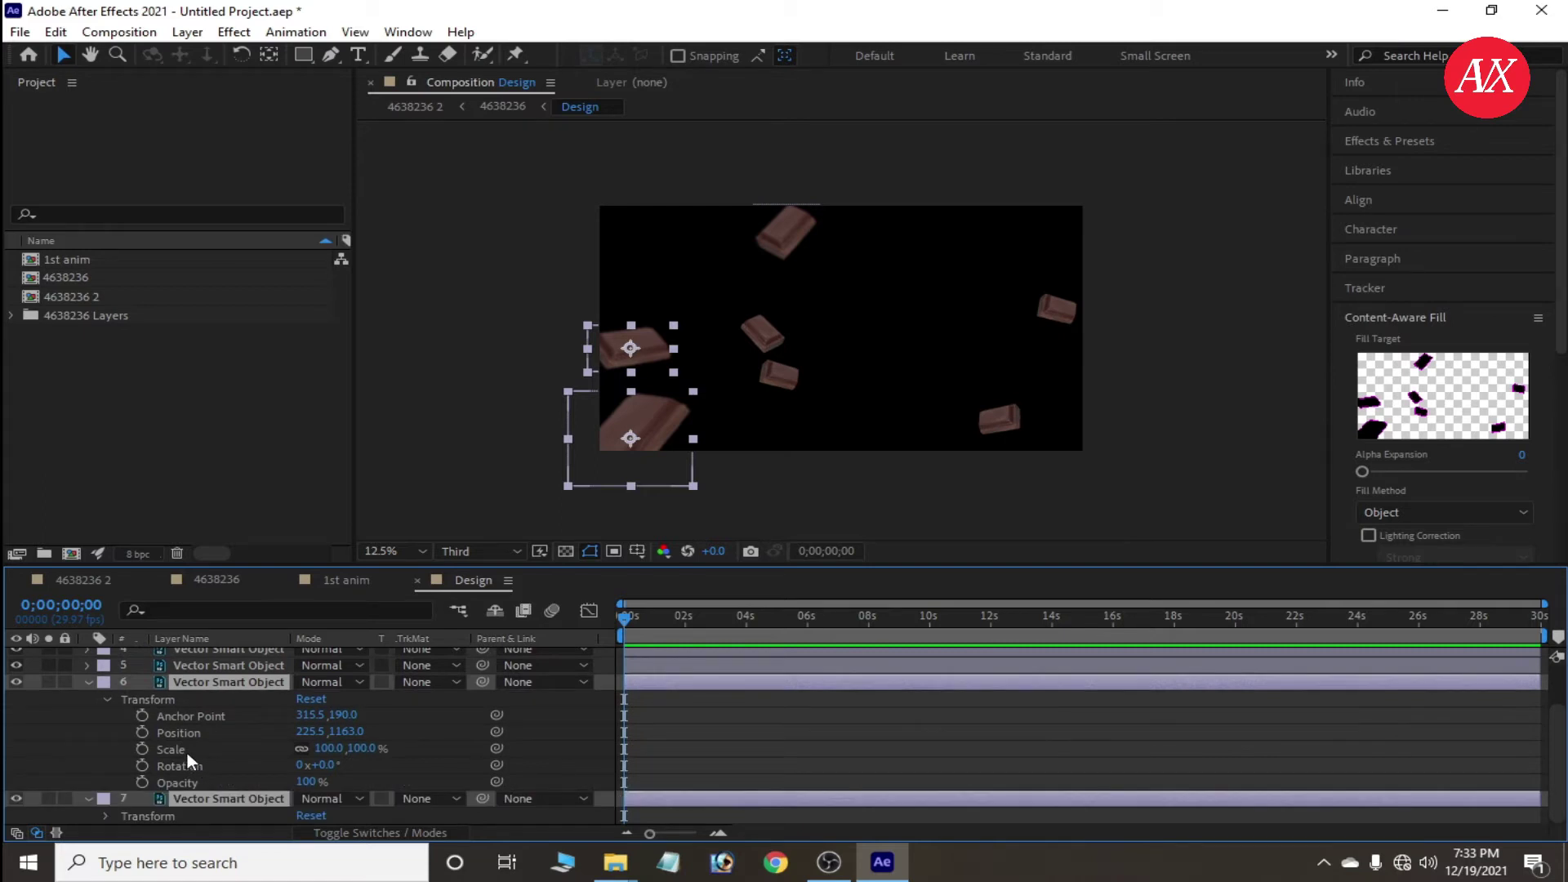
left_click(142, 732)
left_click_drag(305, 738, 313, 738)
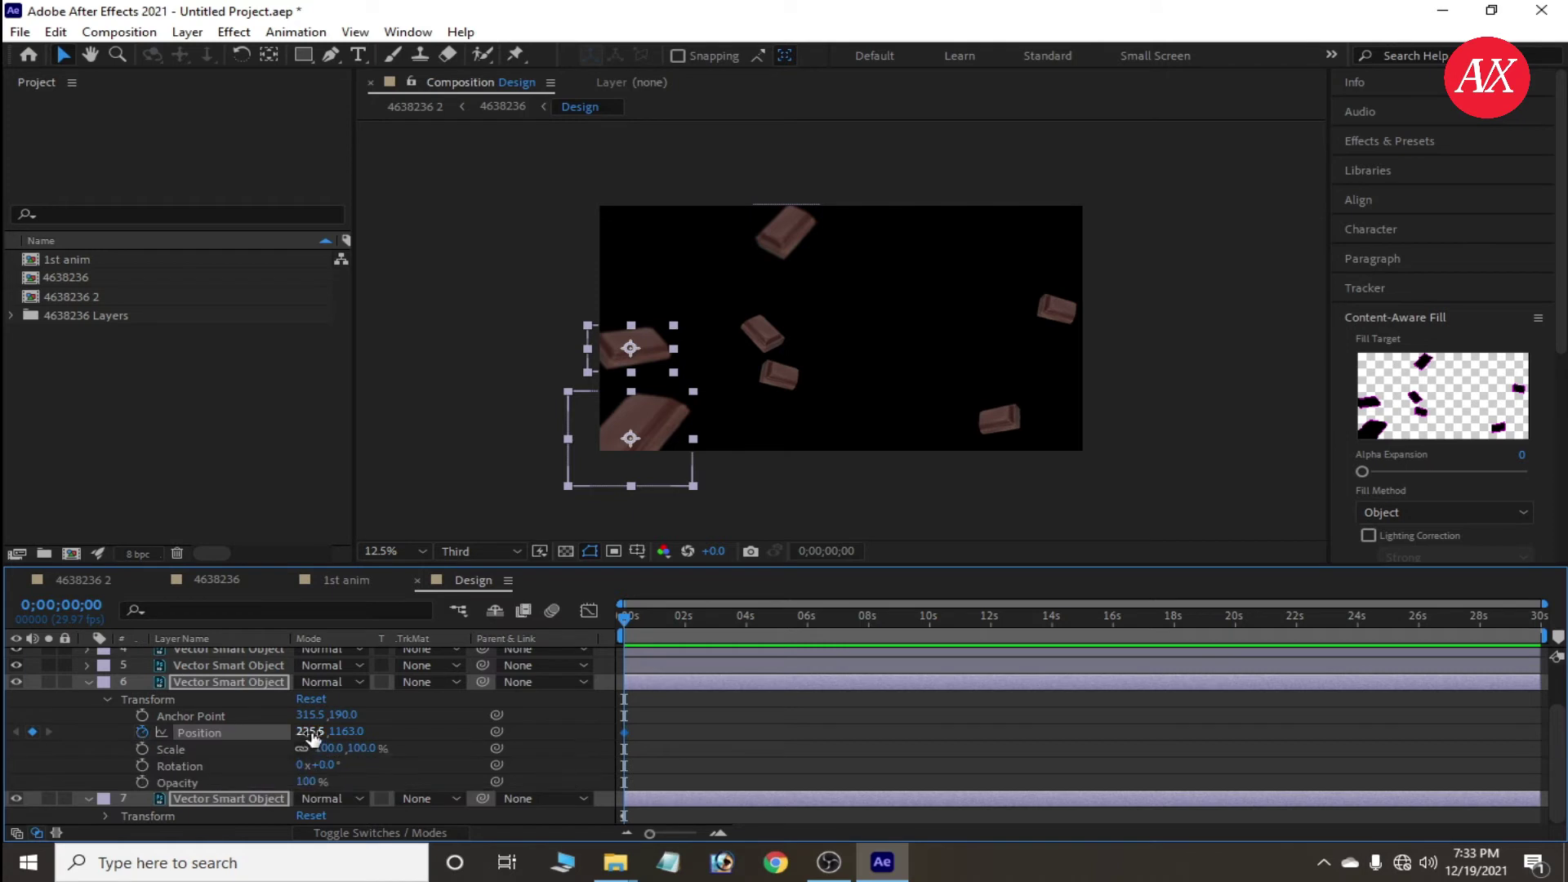
key("ctrl+z")
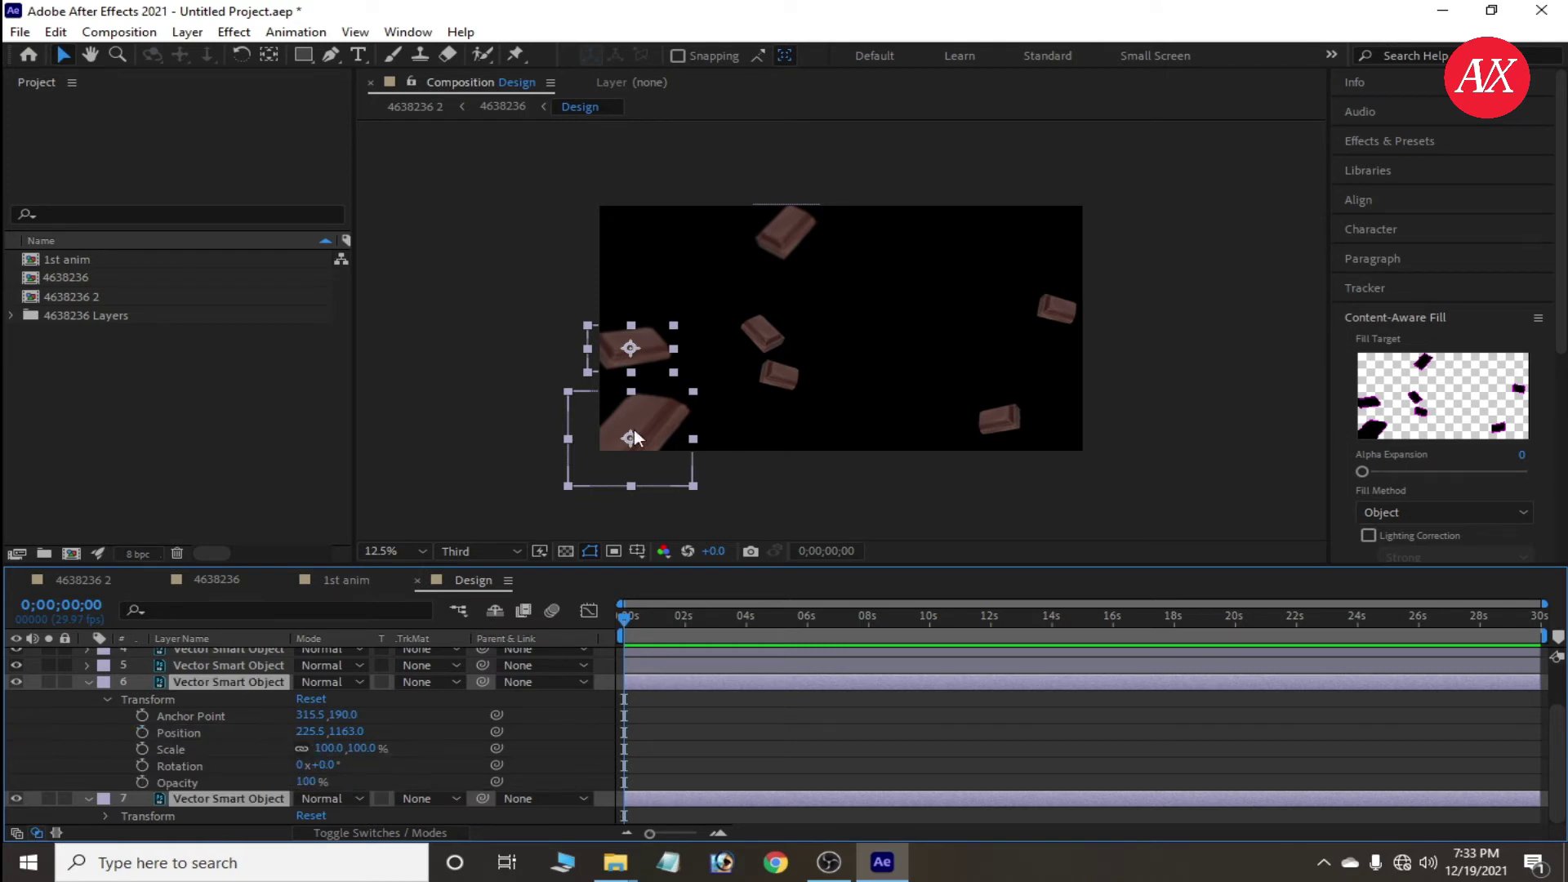
Move both selected chocolate pieces beyond the canvas's left edge, layer 6 to about -646.5, 1163, and set starting Position keyframes
left_click_drag(645, 424, 528, 423)
left_click(144, 732)
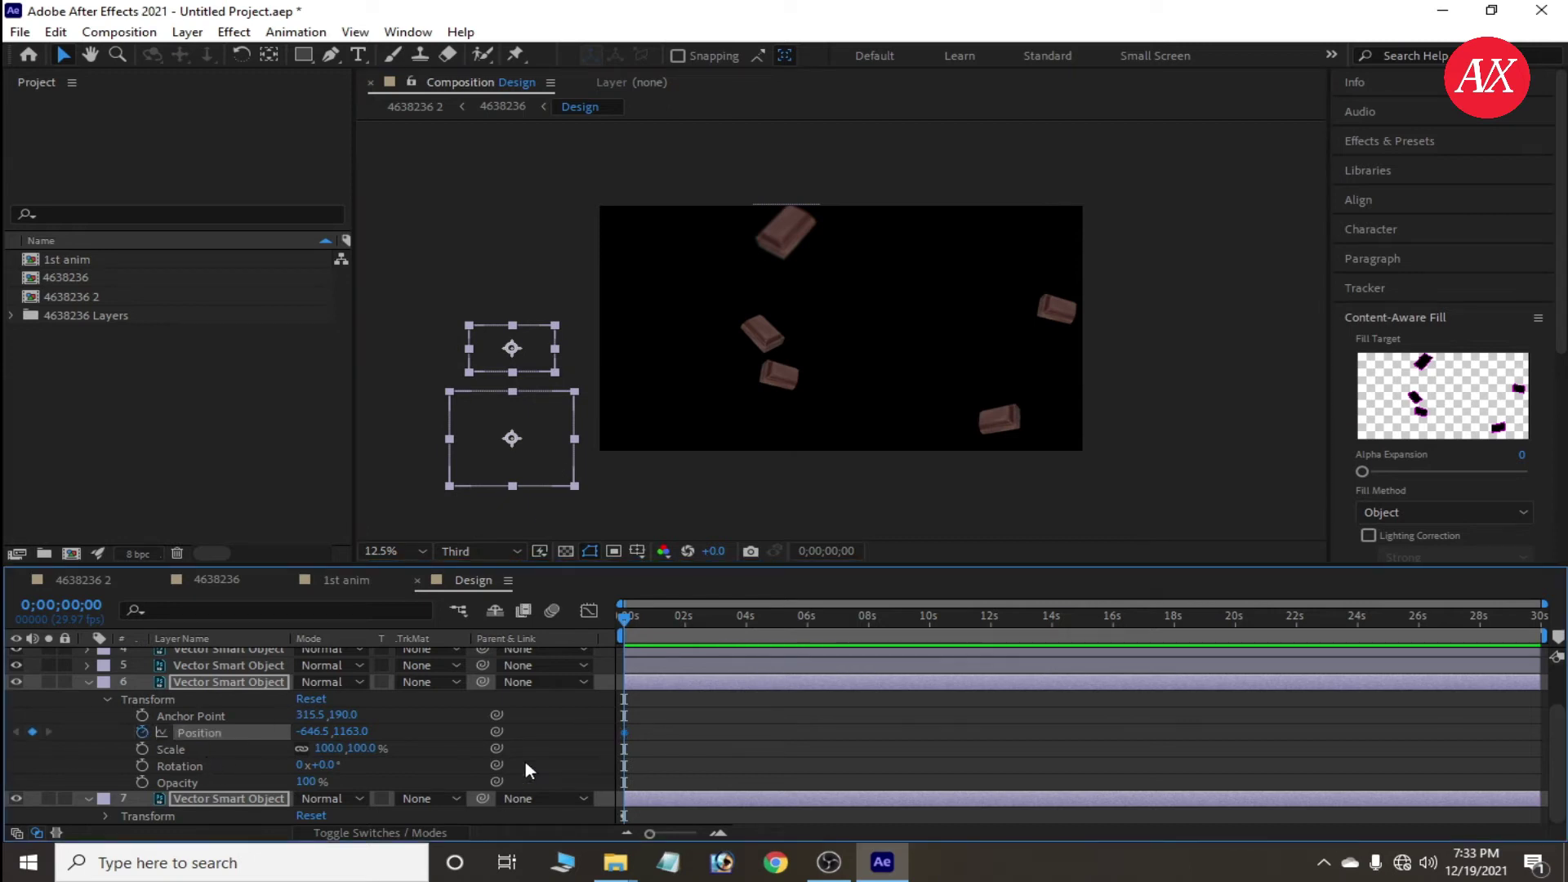
Select only chocolate layer 7 and expand its Transform properties
left_click(82, 774)
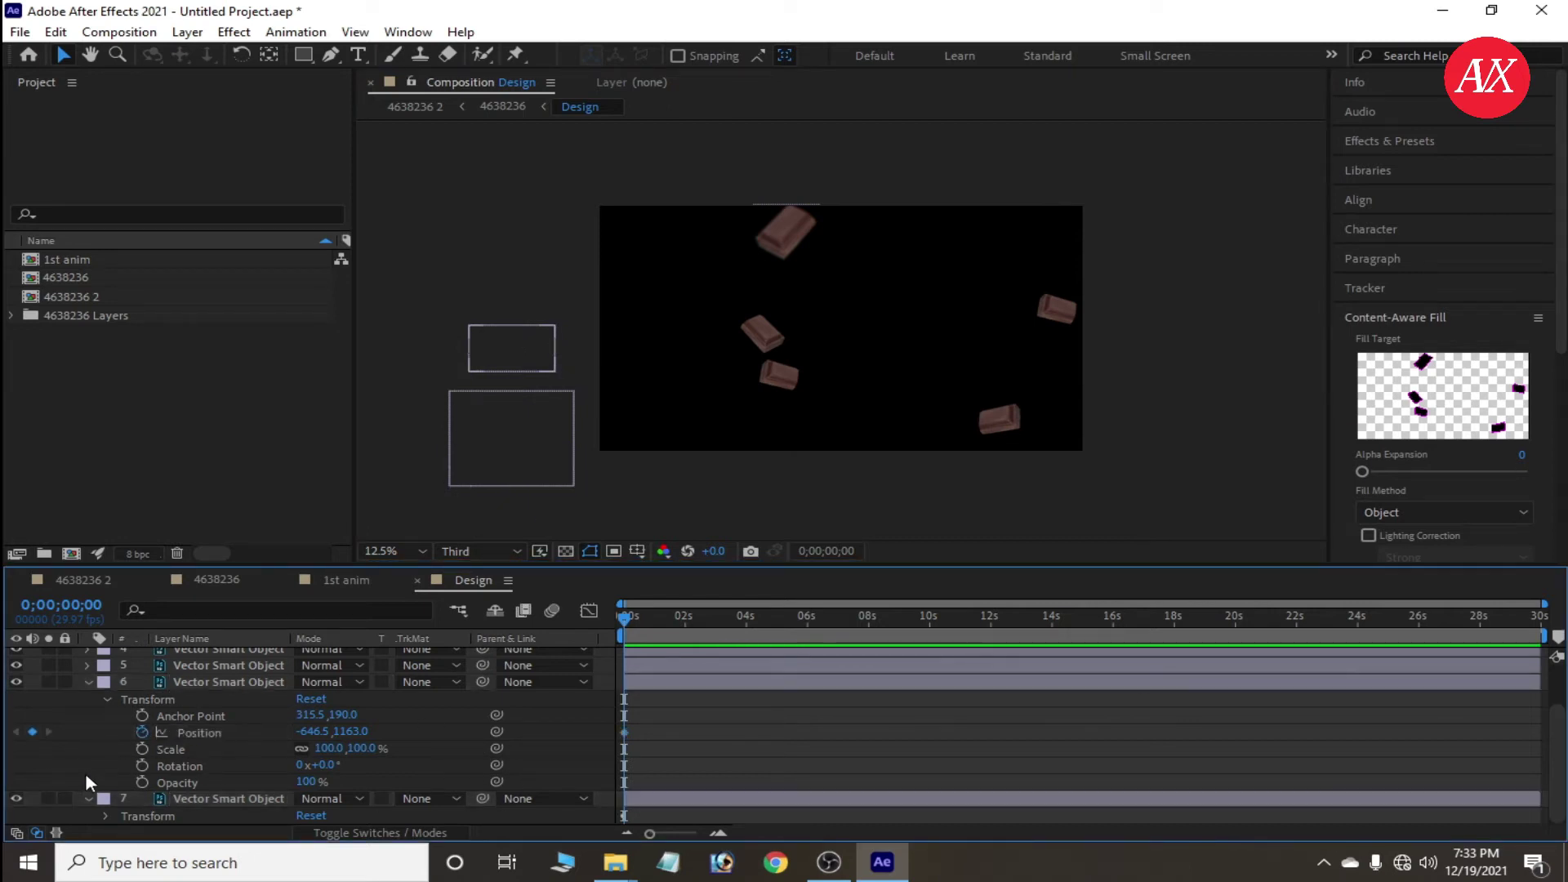
left_click(204, 799)
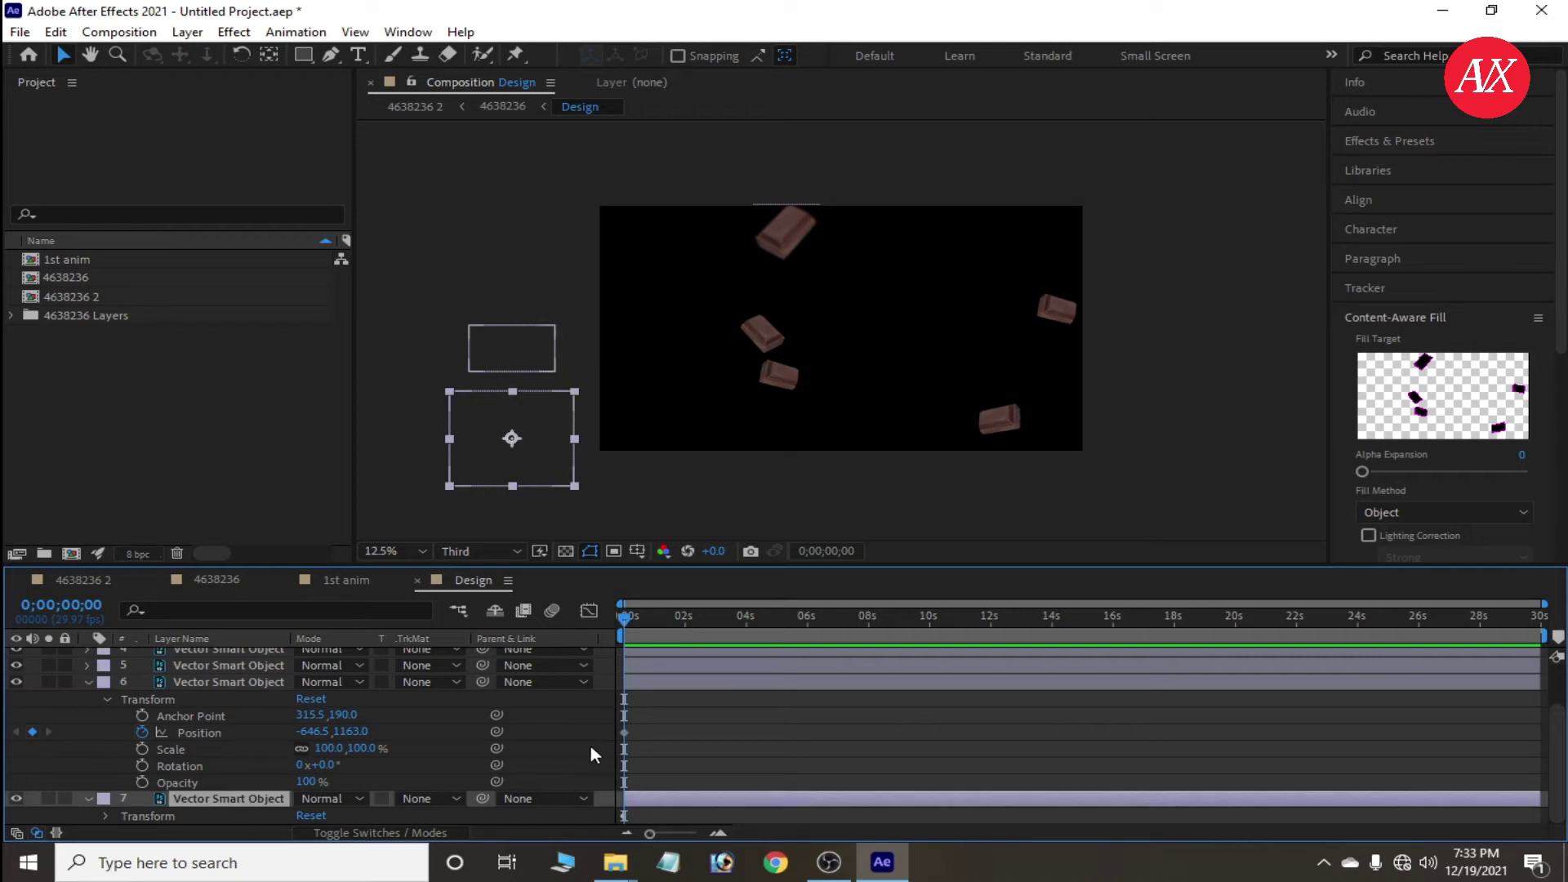
left_click(107, 816)
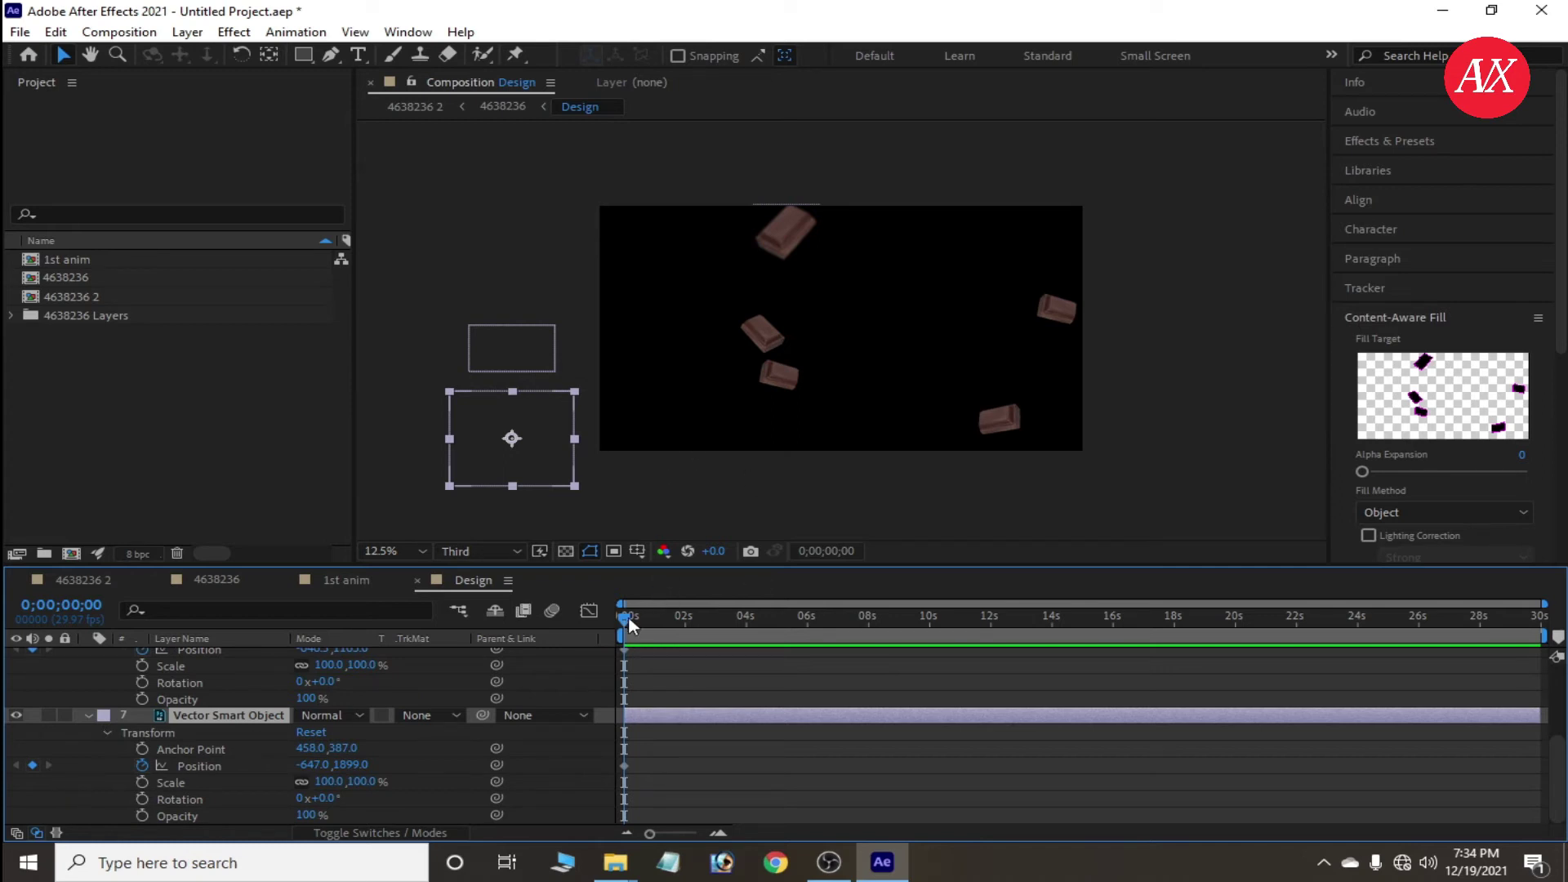
Preview the Design composition from the first frame and enlarge the timeline's time scale to show individual frames
left_click_drag(624, 620, 576, 625)
key("space")
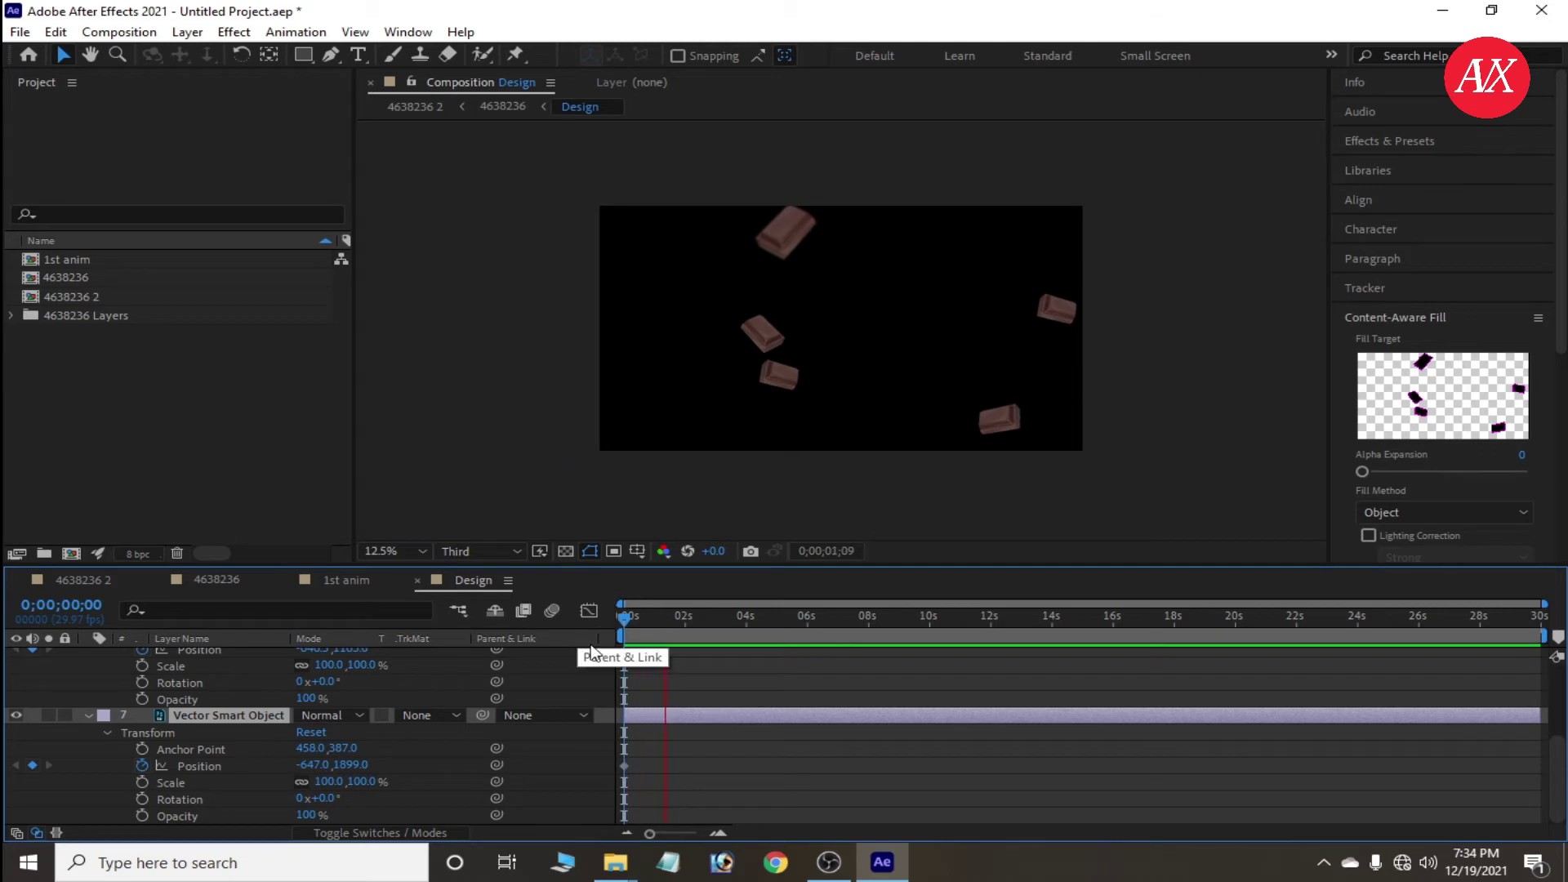
key("space")
left_click_drag(650, 834, 693, 831)
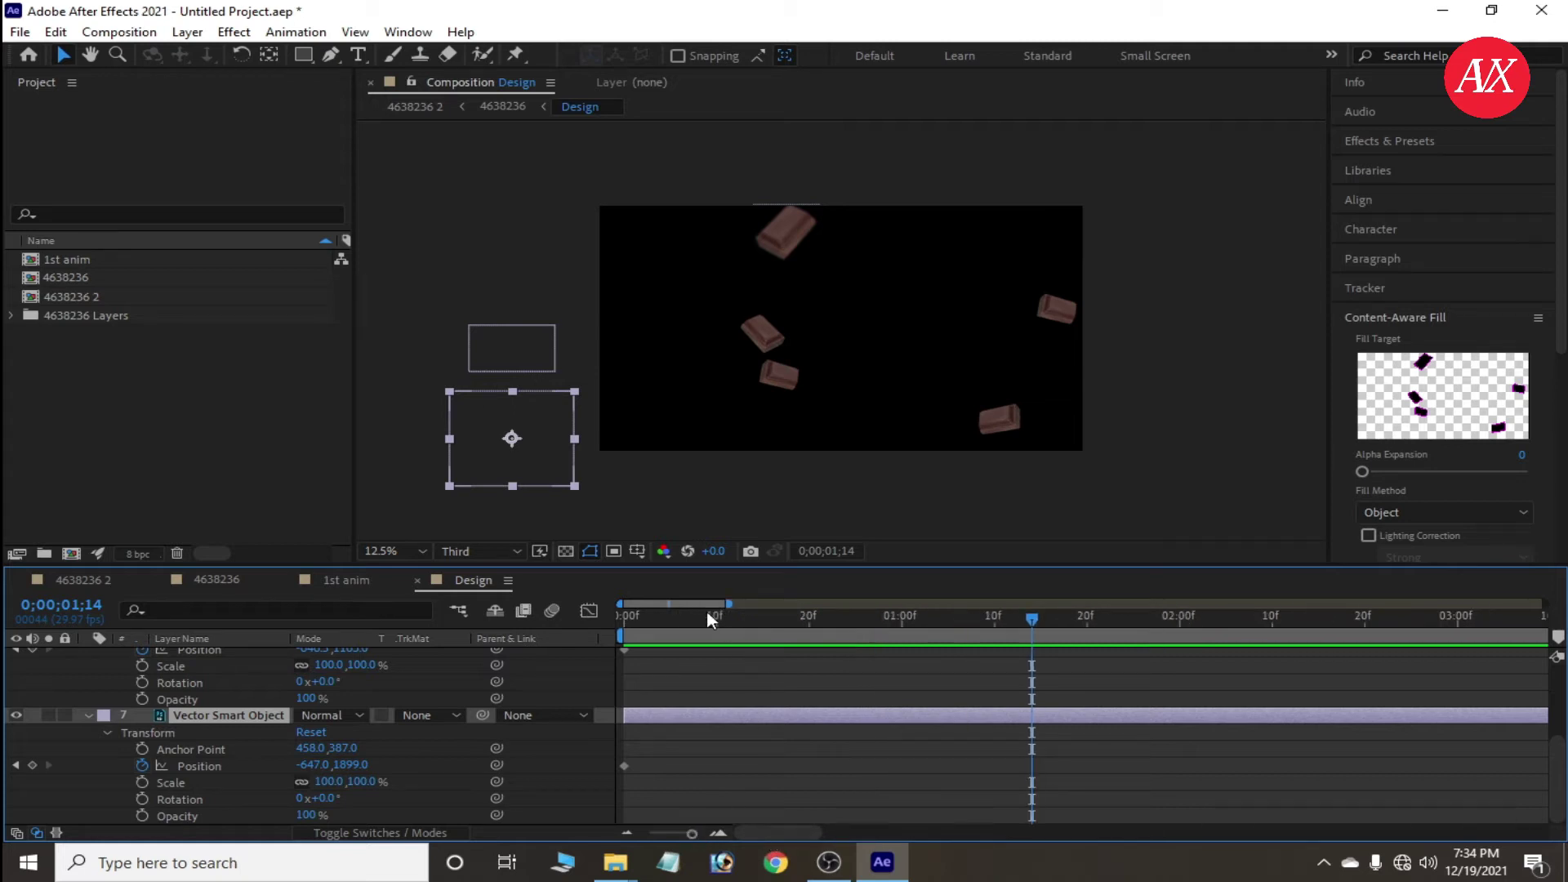
key("Home")
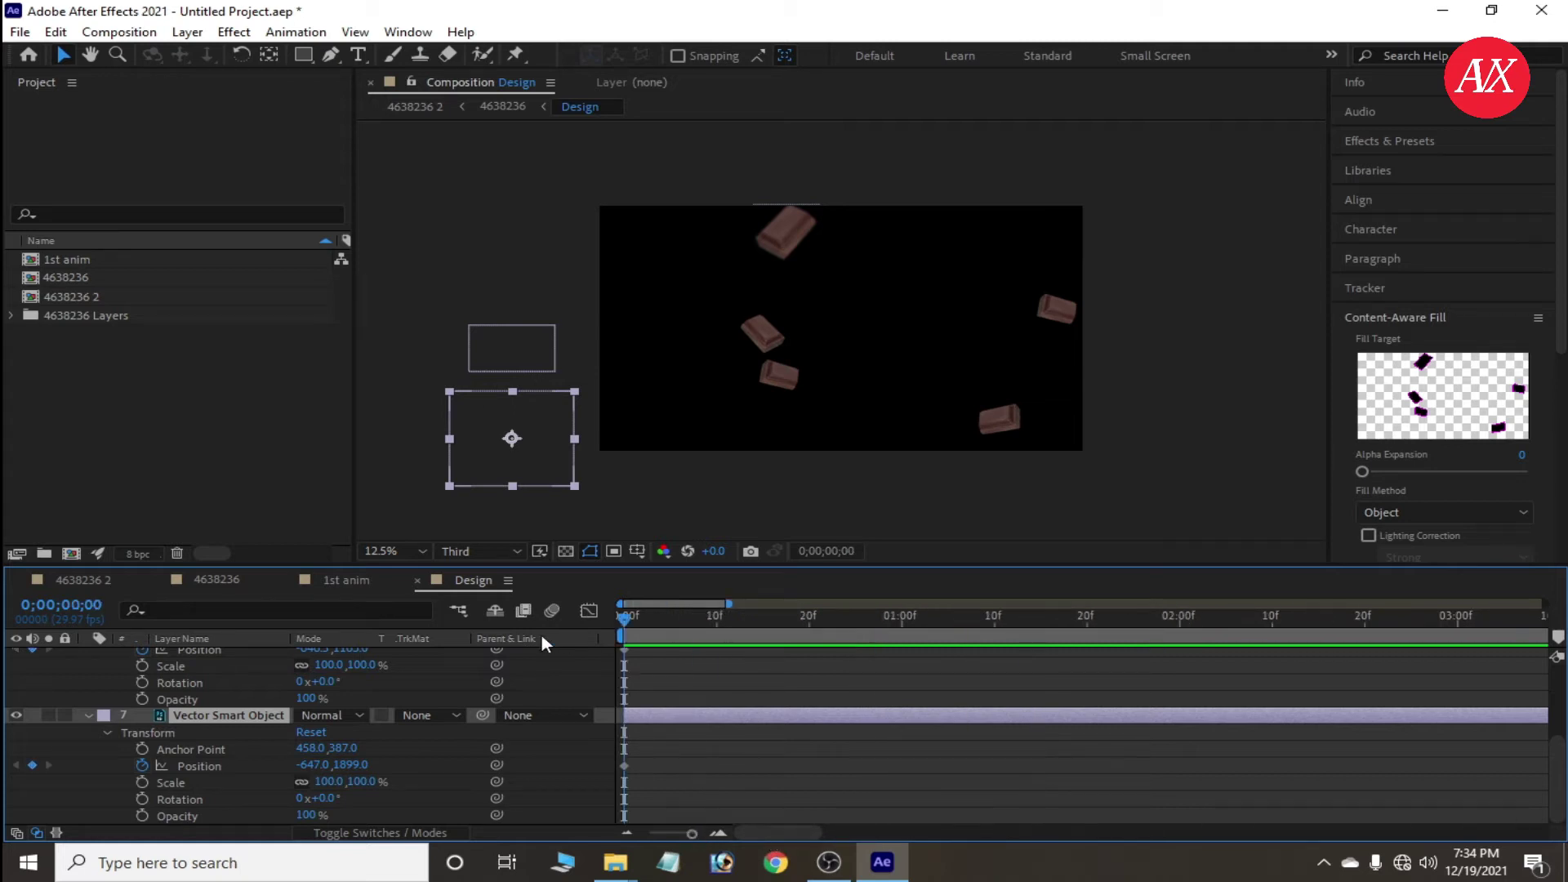
left_click(673, 639)
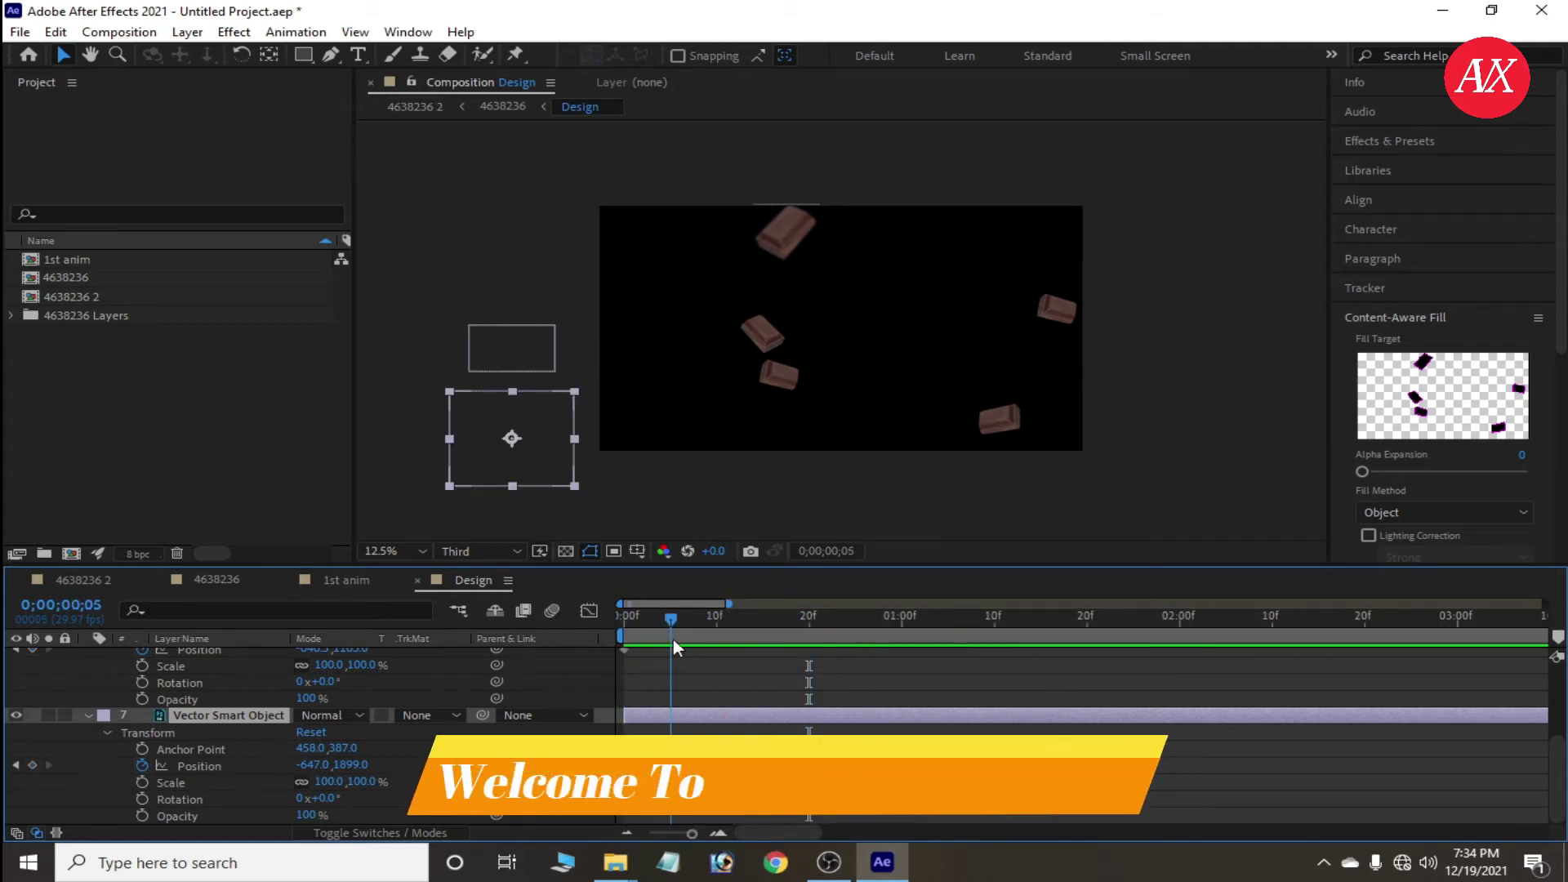
left_click(711, 833)
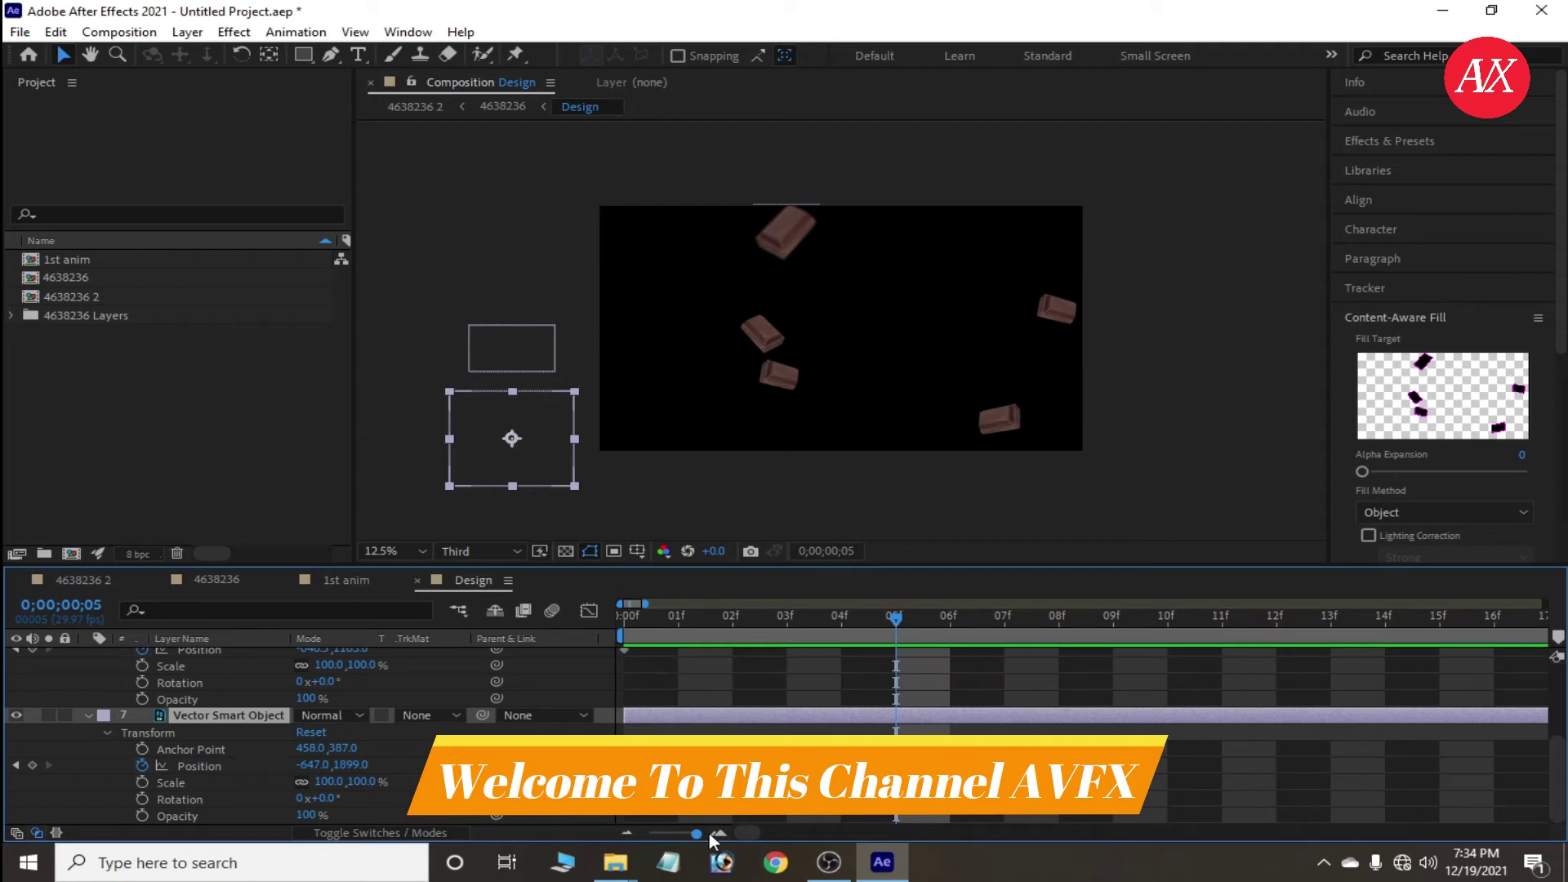
left_click(623, 833)
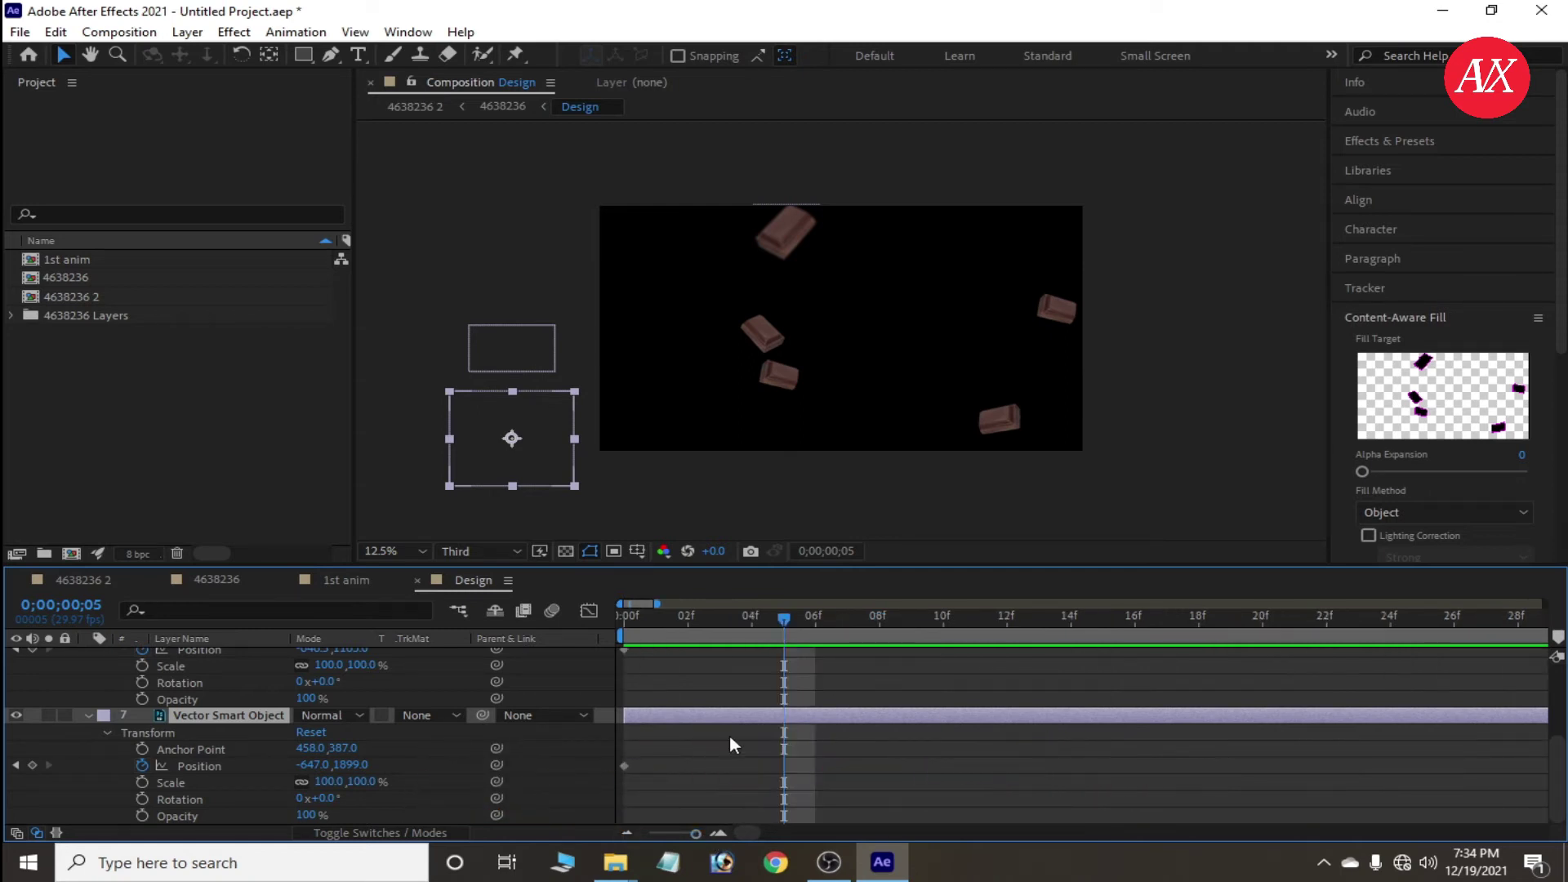
Play the opening frames to judge the timing and park the current time at 0;00;00;16
left_click_drag(762, 622, 526, 625)
key("space")
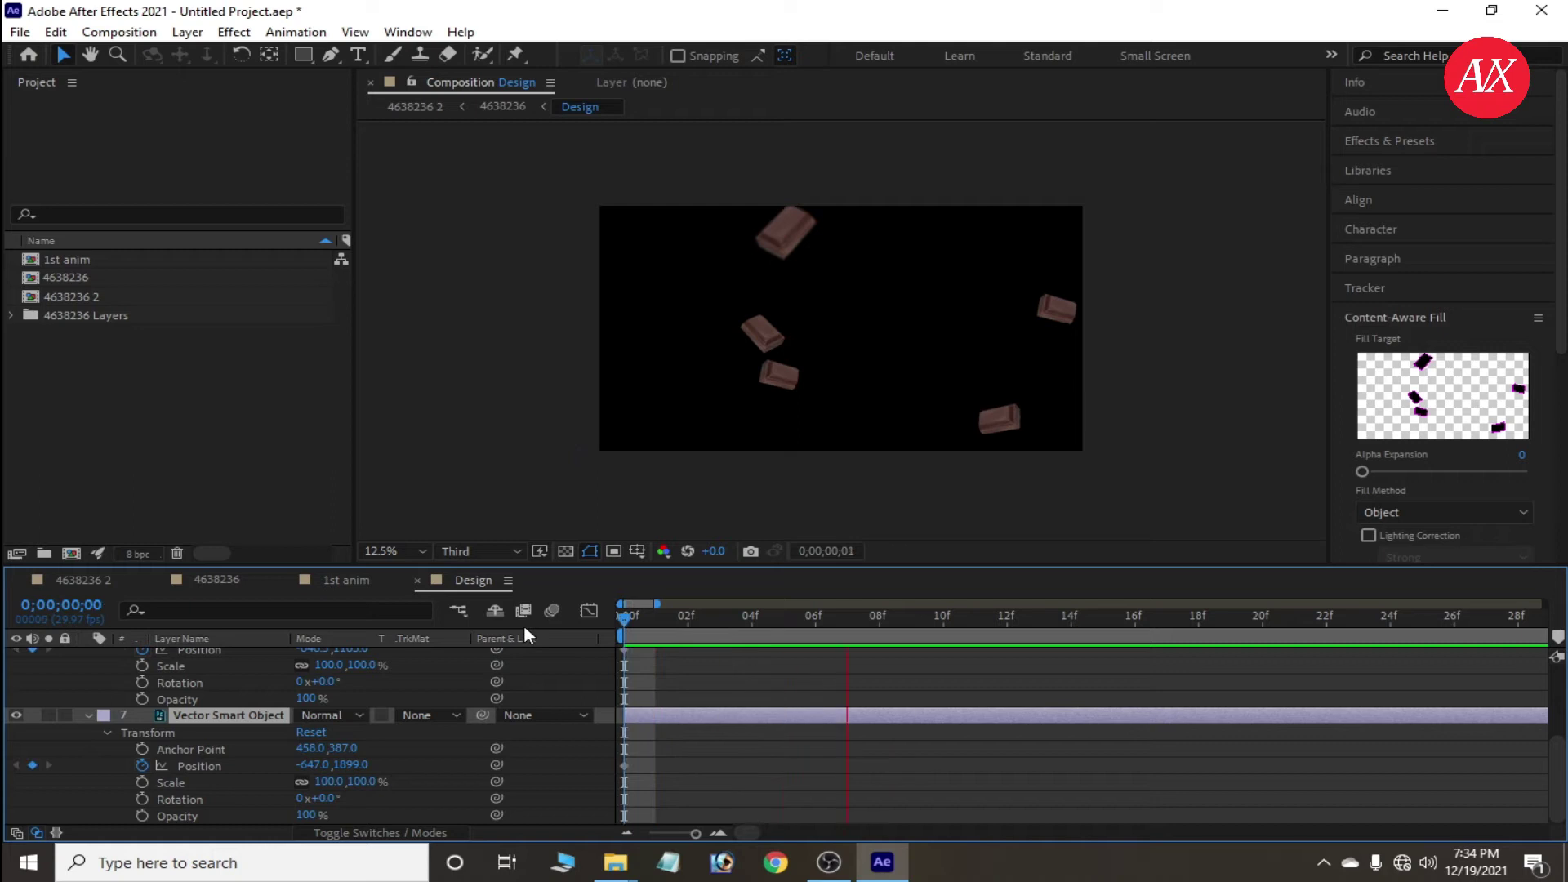
key("space")
mouse_move(1099, 623)
left_mouse_down()
mouse_move(1047, 627)
mouse_move(1070, 629)
left_mouse_up()
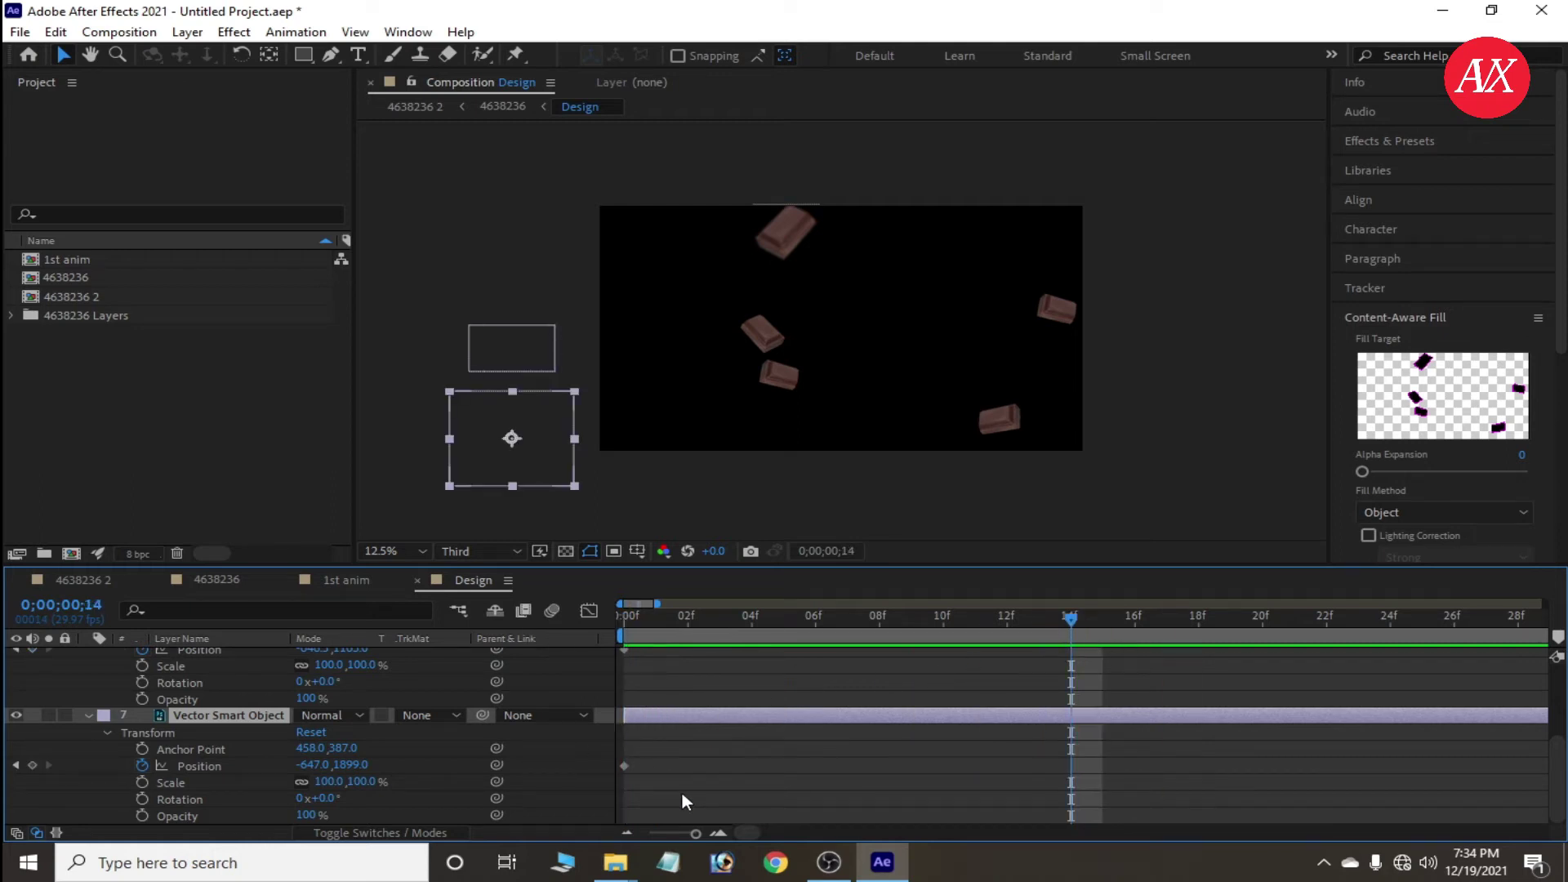
left_click_drag(1069, 619, 624, 629)
key("space")
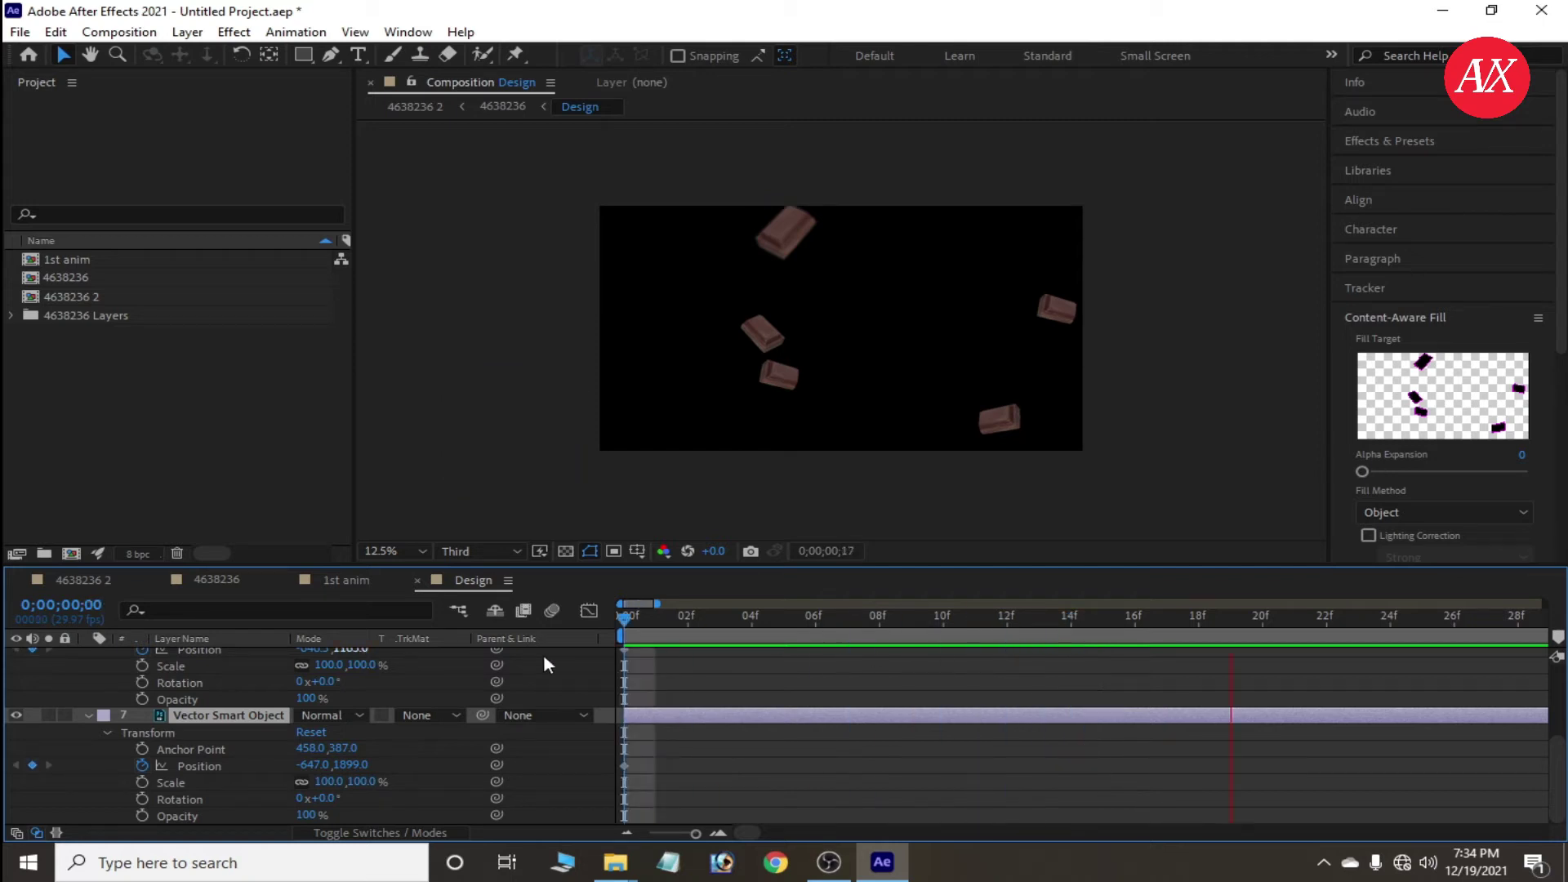
key("space")
left_click_drag(1070, 626, 1136, 628)
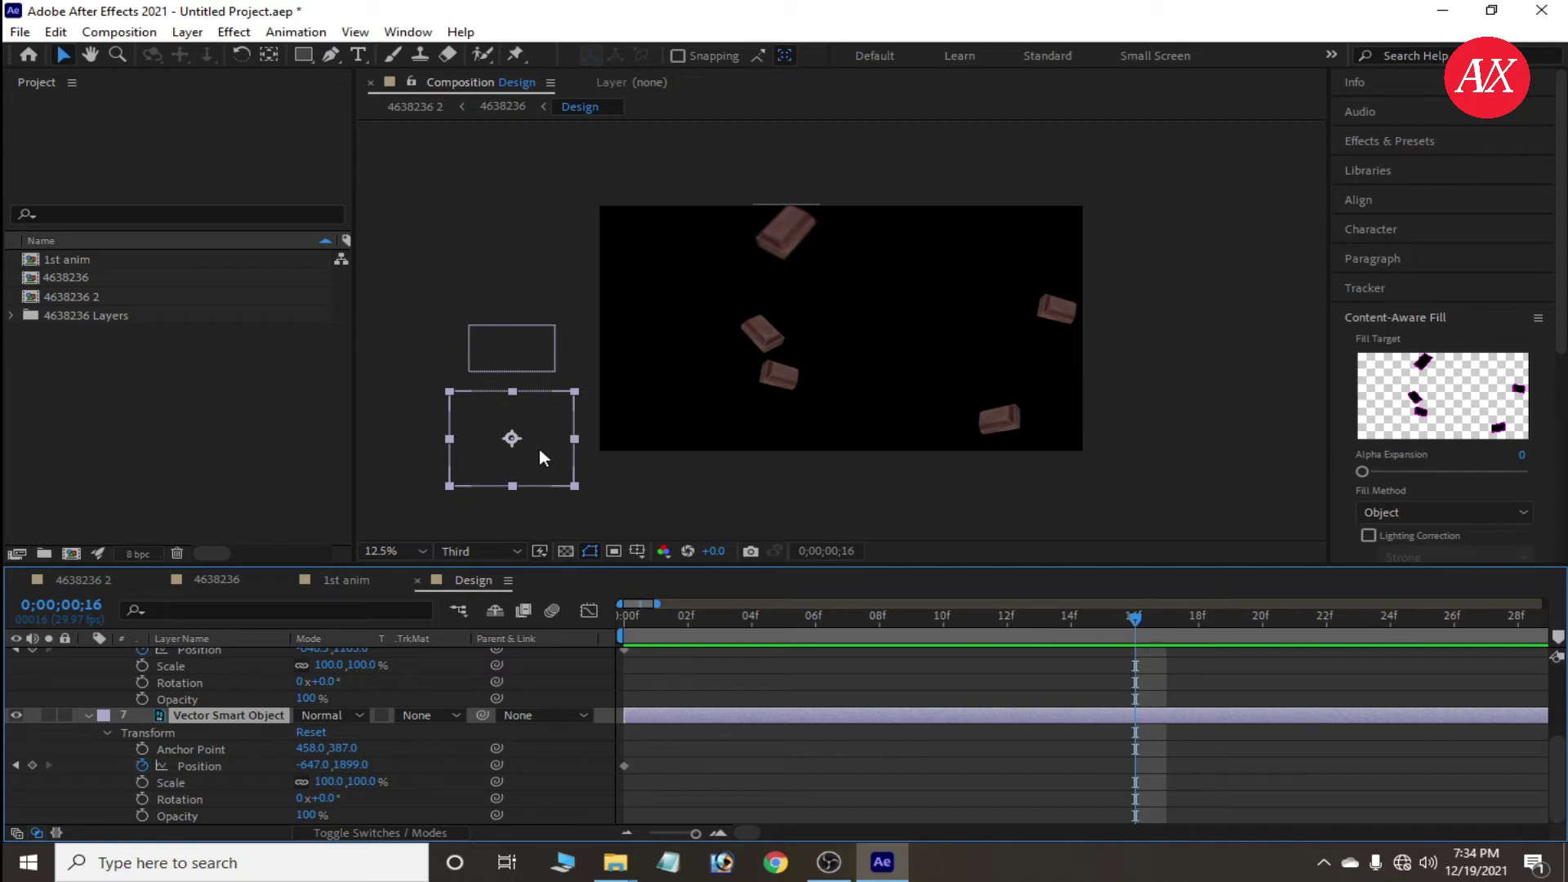
Move chocolate layers 6 and 7 together horizontally onto the canvas's left side at 0;00;00;16, to about 505.5, 1163 and 505, 1899
left_click_drag(541, 446, 555, 444)
key("ctrl+z")
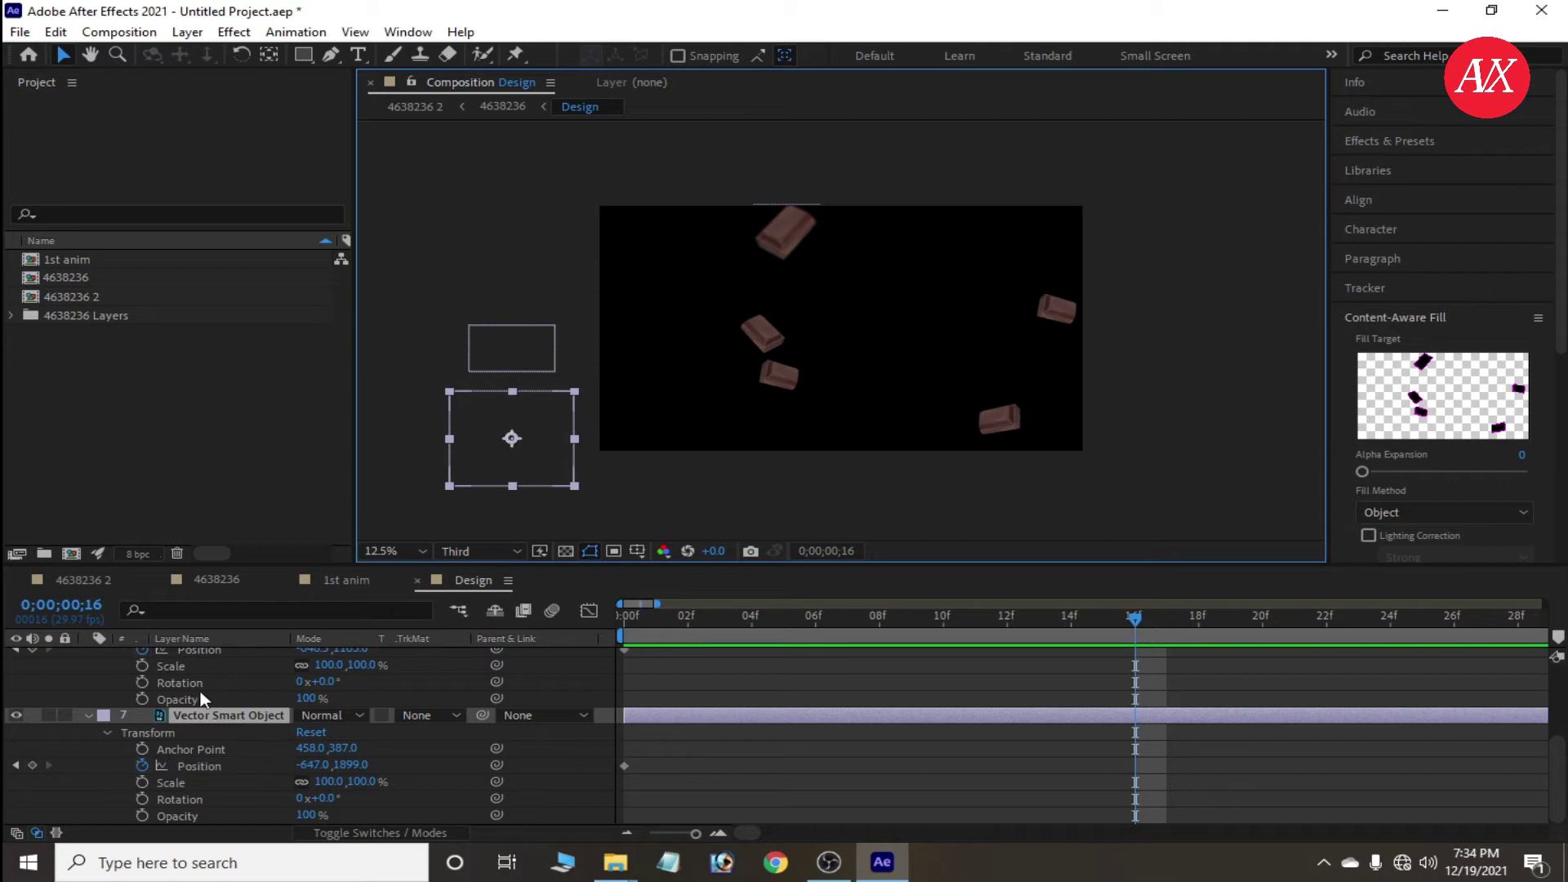
scroll(204, 708, "up", 1)
left_click_drag(410, 285, 572, 509)
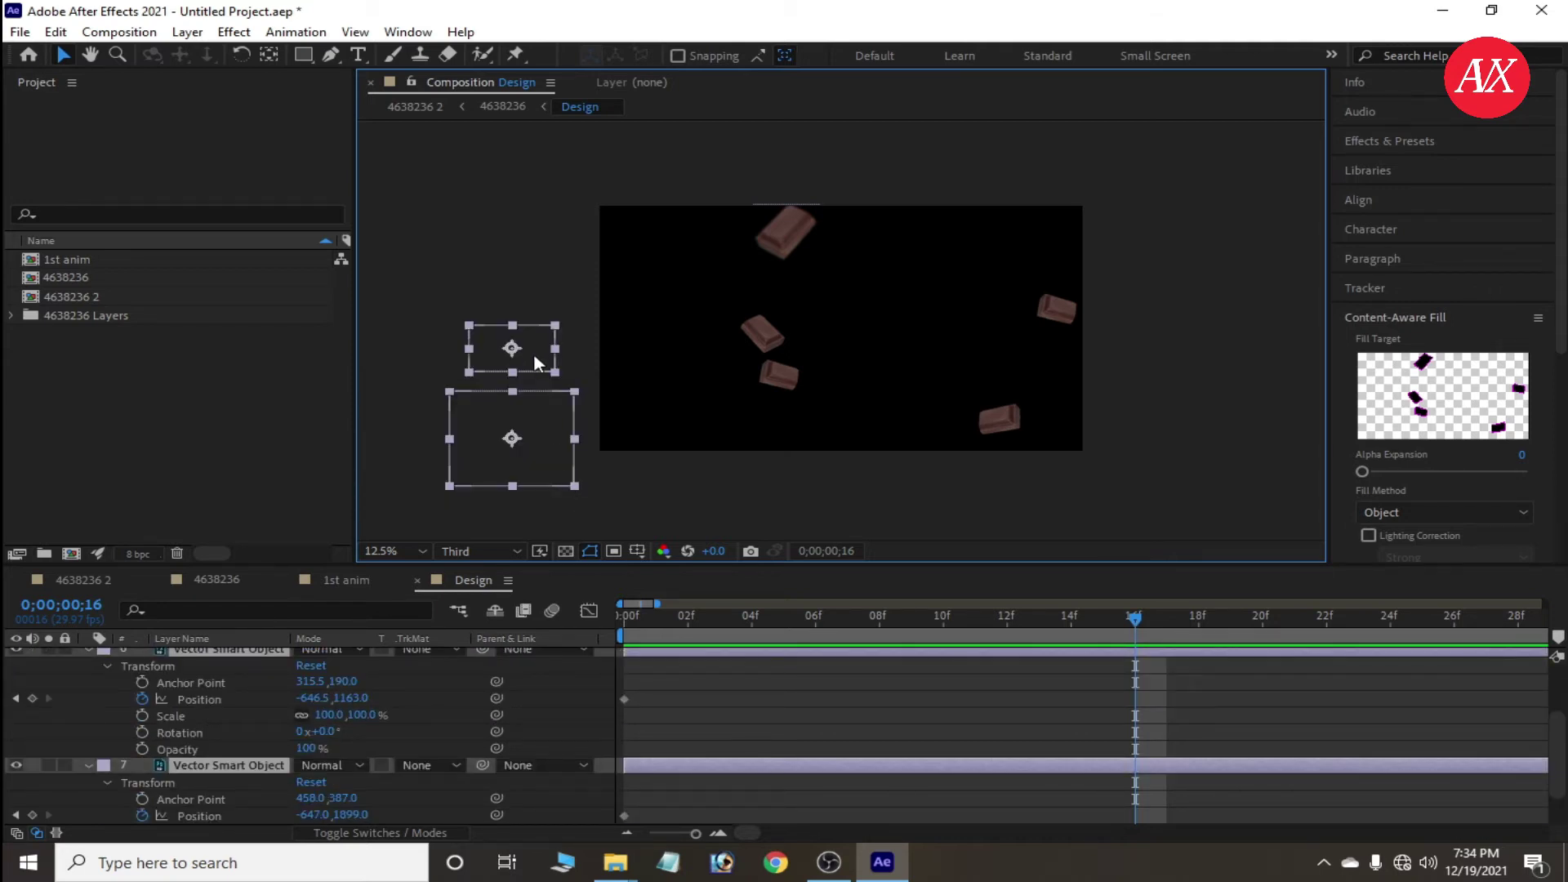
left_click_drag(535, 354, 694, 356)
Preview the two left chocolate pieces sliding into the canvas from the first frame
scroll(943, 718, "down", 3)
left_click_drag(970, 627, 943, 627)
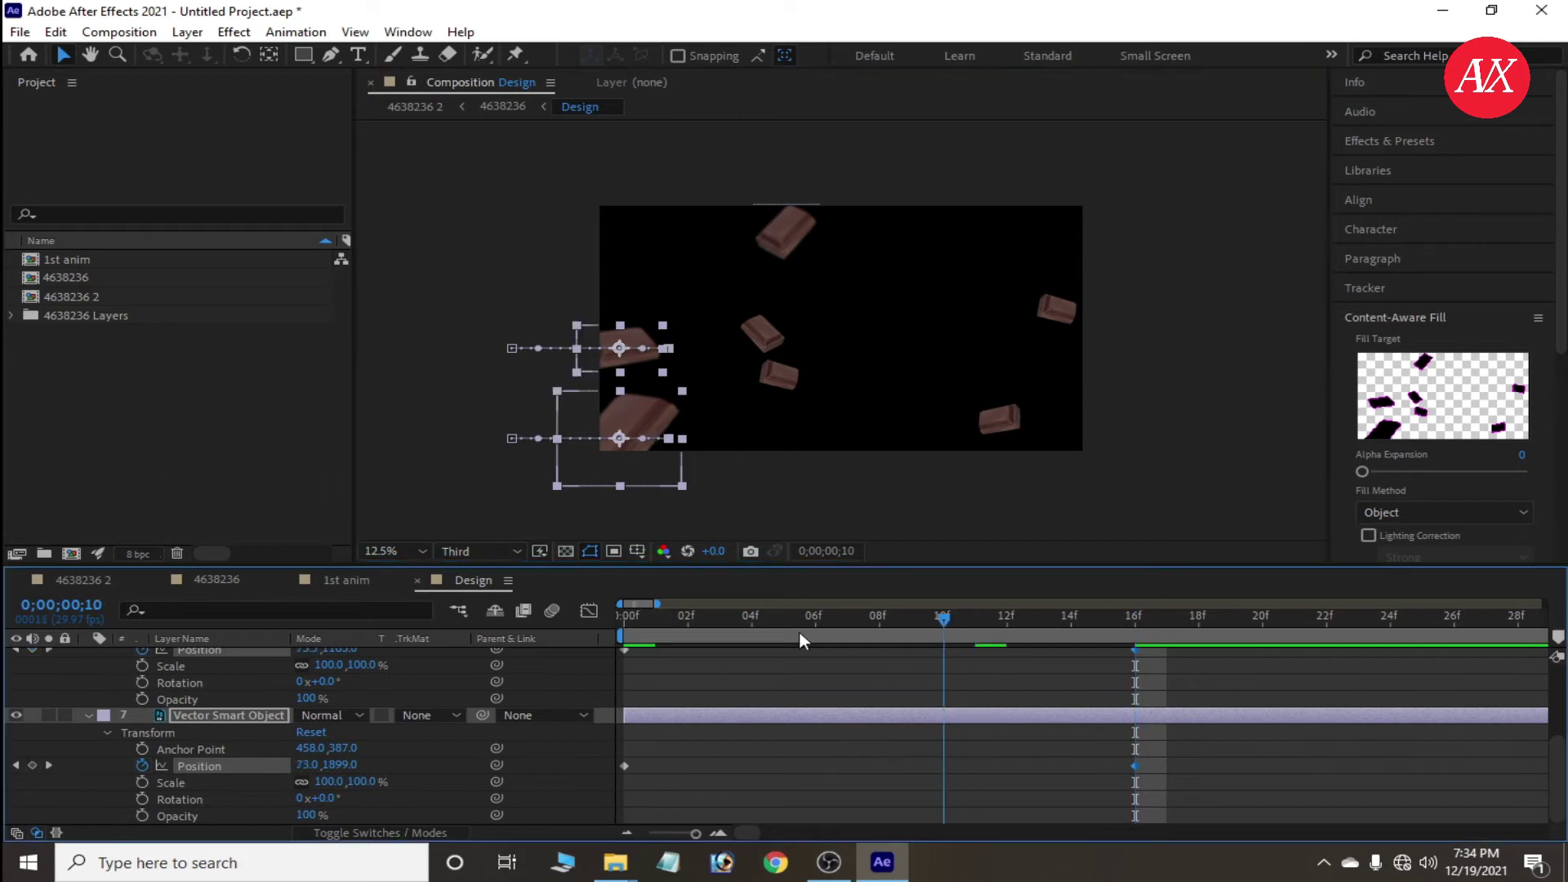
key("Home")
key("space")
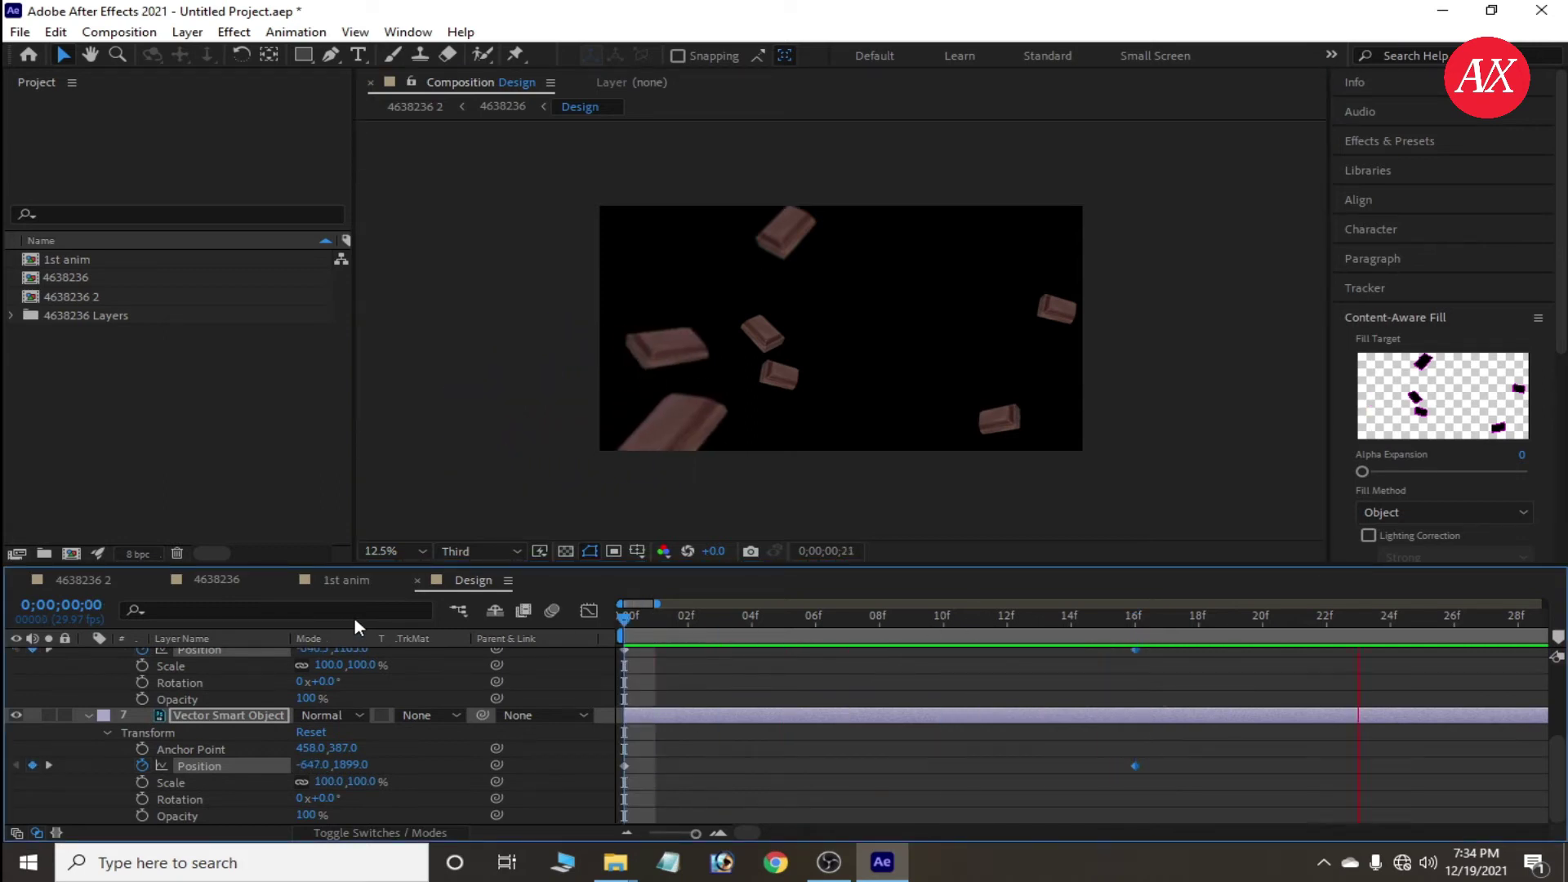
key("space")
key("Home")
Shift the ending Position keyframes of layers 6 and 7 earlier to frame 14
scroll(929, 707, "up", 1)
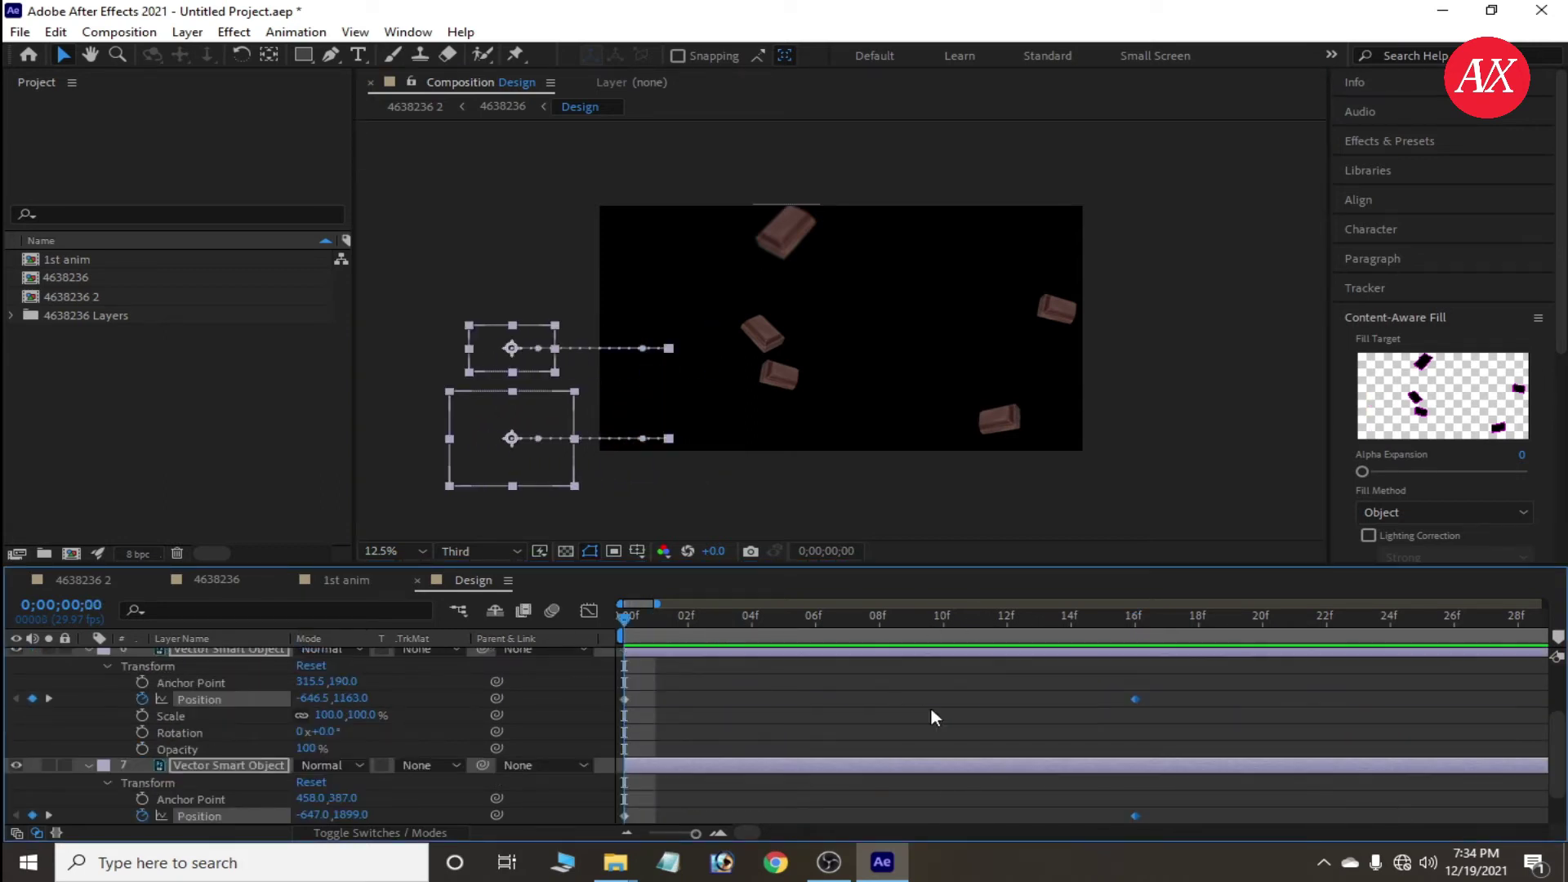
scroll(1193, 666, "down", 1)
scroll(1192, 662, "up", 1)
left_click_drag(1202, 661, 1033, 845)
left_click_drag(1129, 699, 1080, 709)
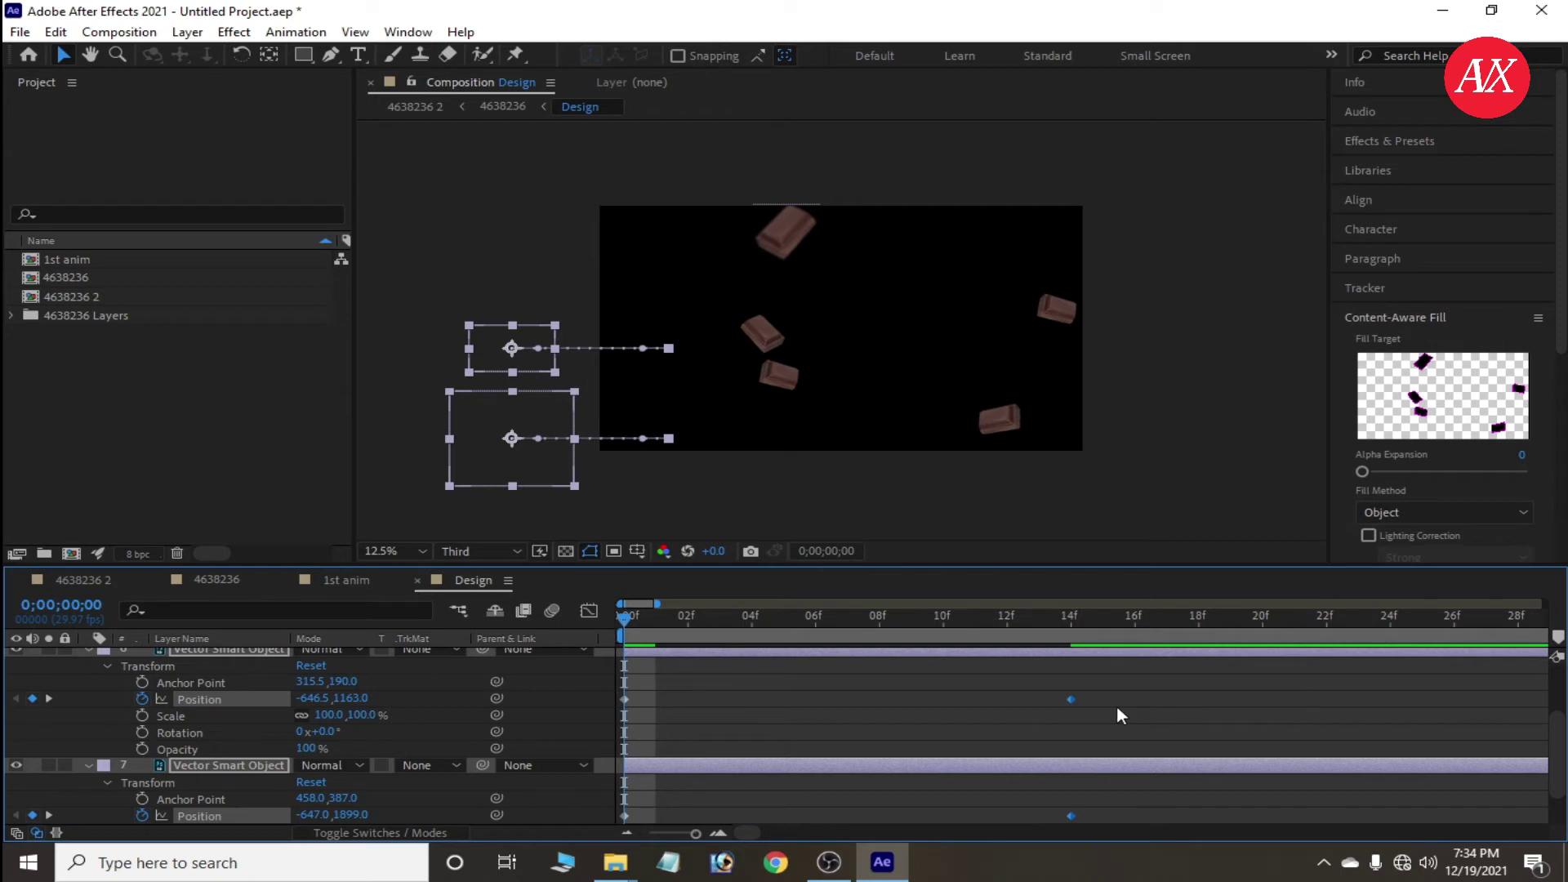
Play back the retimed entrance of the two left chocolate pieces to check its speed
key("space")
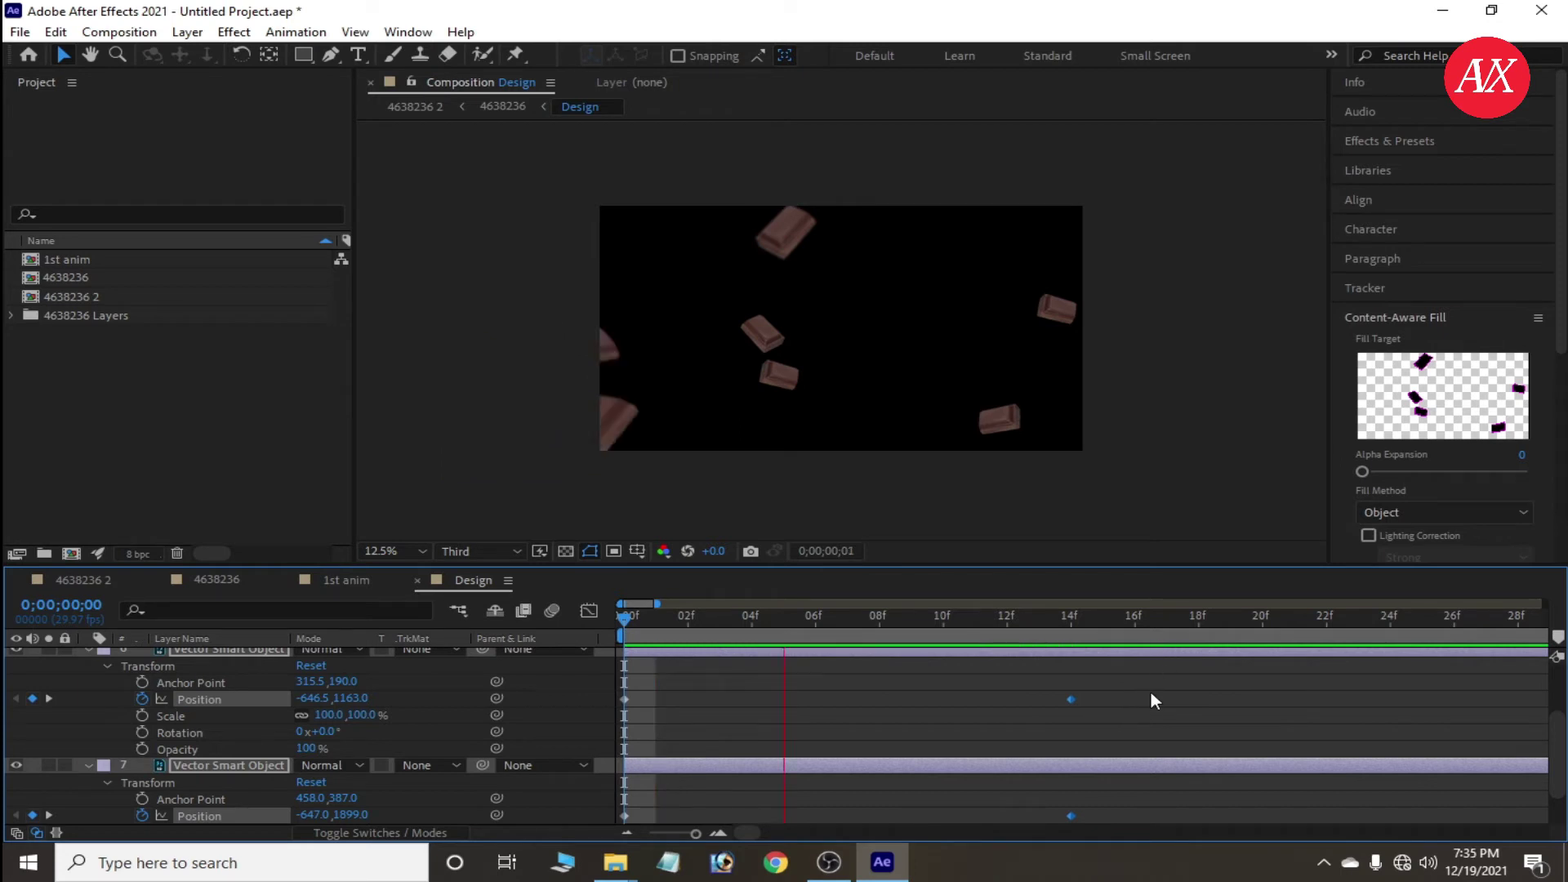
key("space")
left_click(929, 614)
key("space")
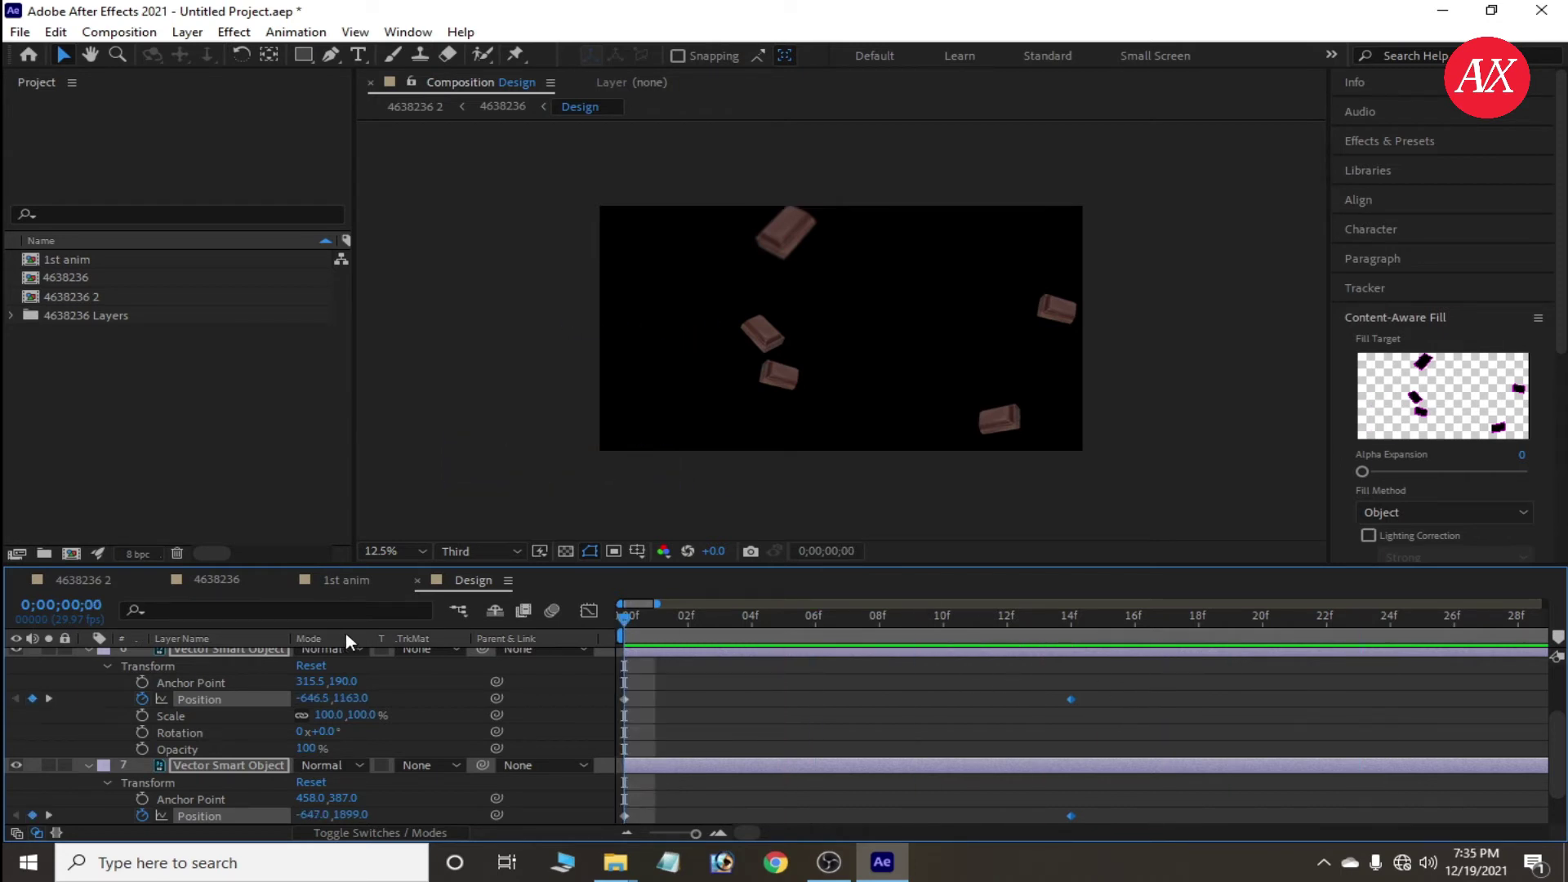
key("space")
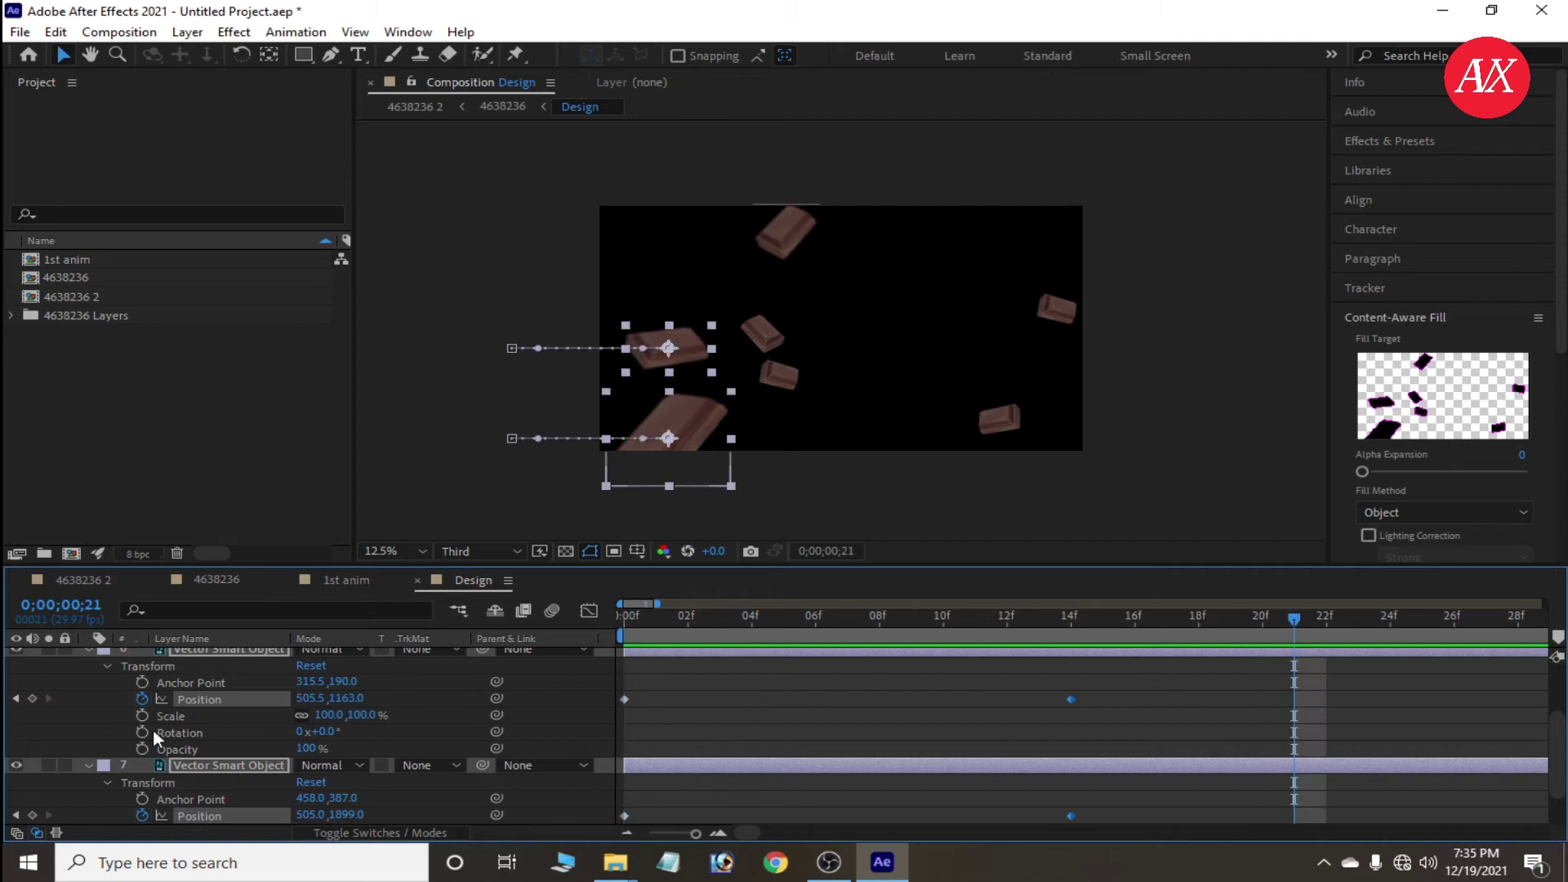
Apply Easy Ease to all Position keyframes of chocolate layers 6 and 7
left_click_drag(1176, 690, 619, 761)
right_click(620, 768)
mouse_move(695, 746)
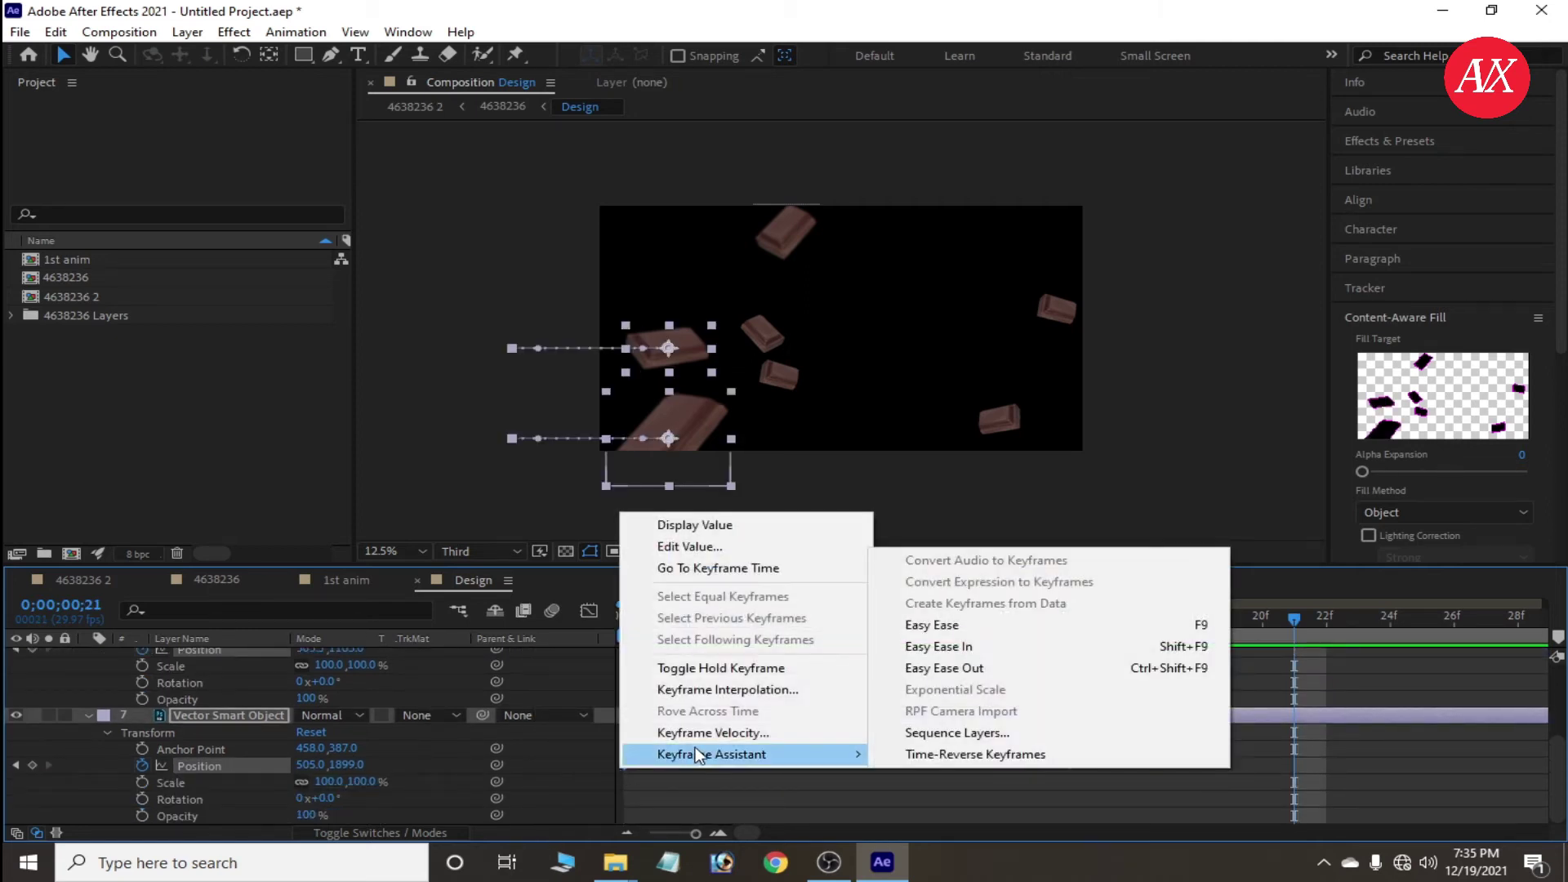
left_click(1004, 628)
Preview the eased entrance of both left chocolate pieces from the first frame
left_click_drag(772, 619, 333, 645)
key("space")
key("space")
left_click_drag(699, 622, 445, 634)
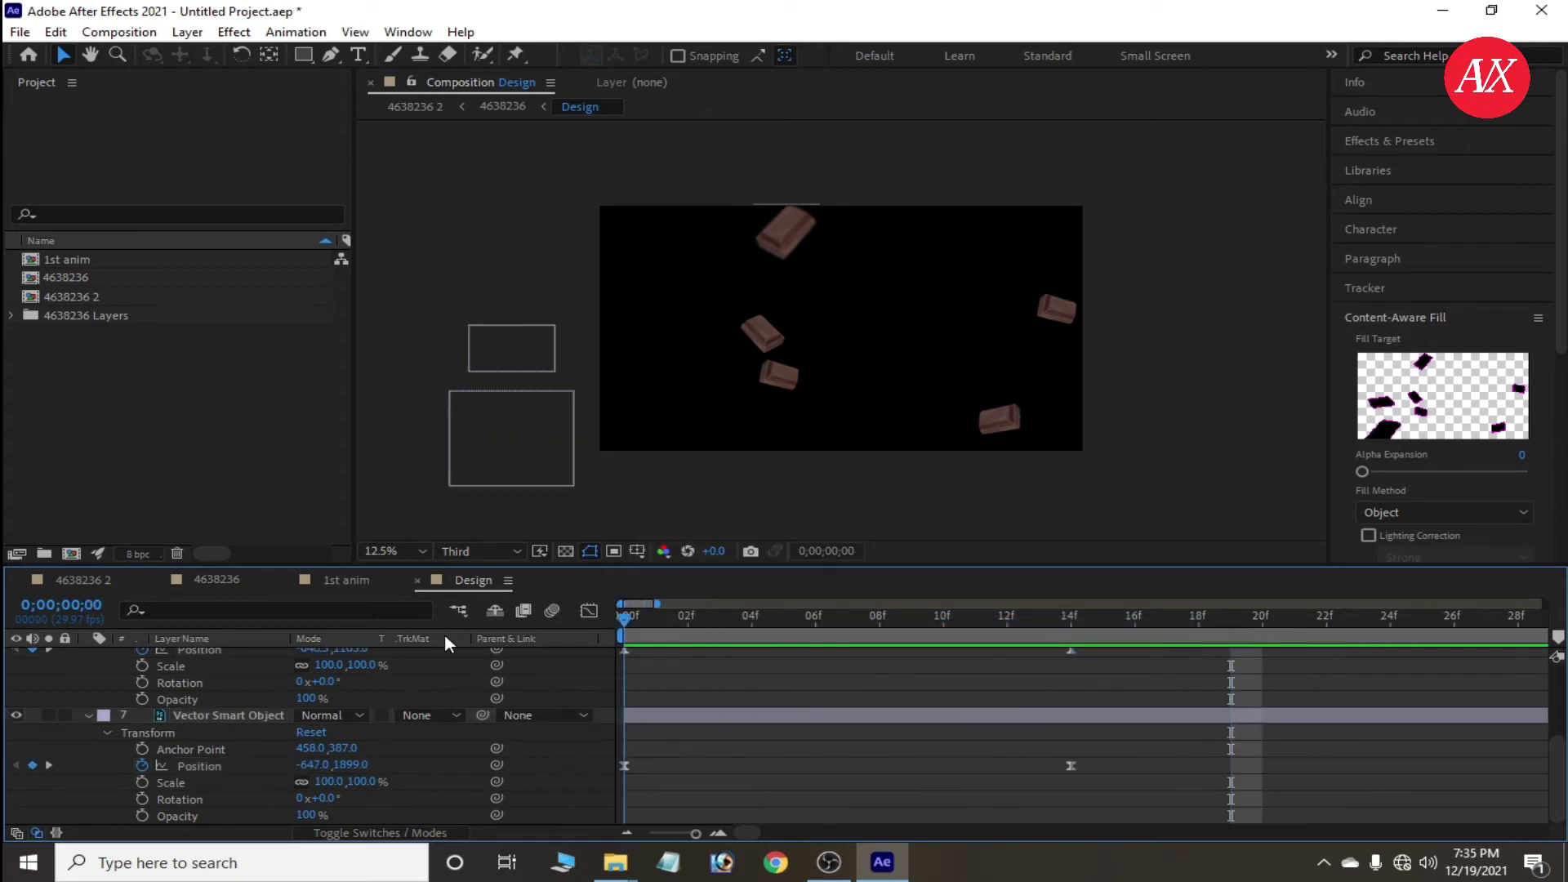
key("space")
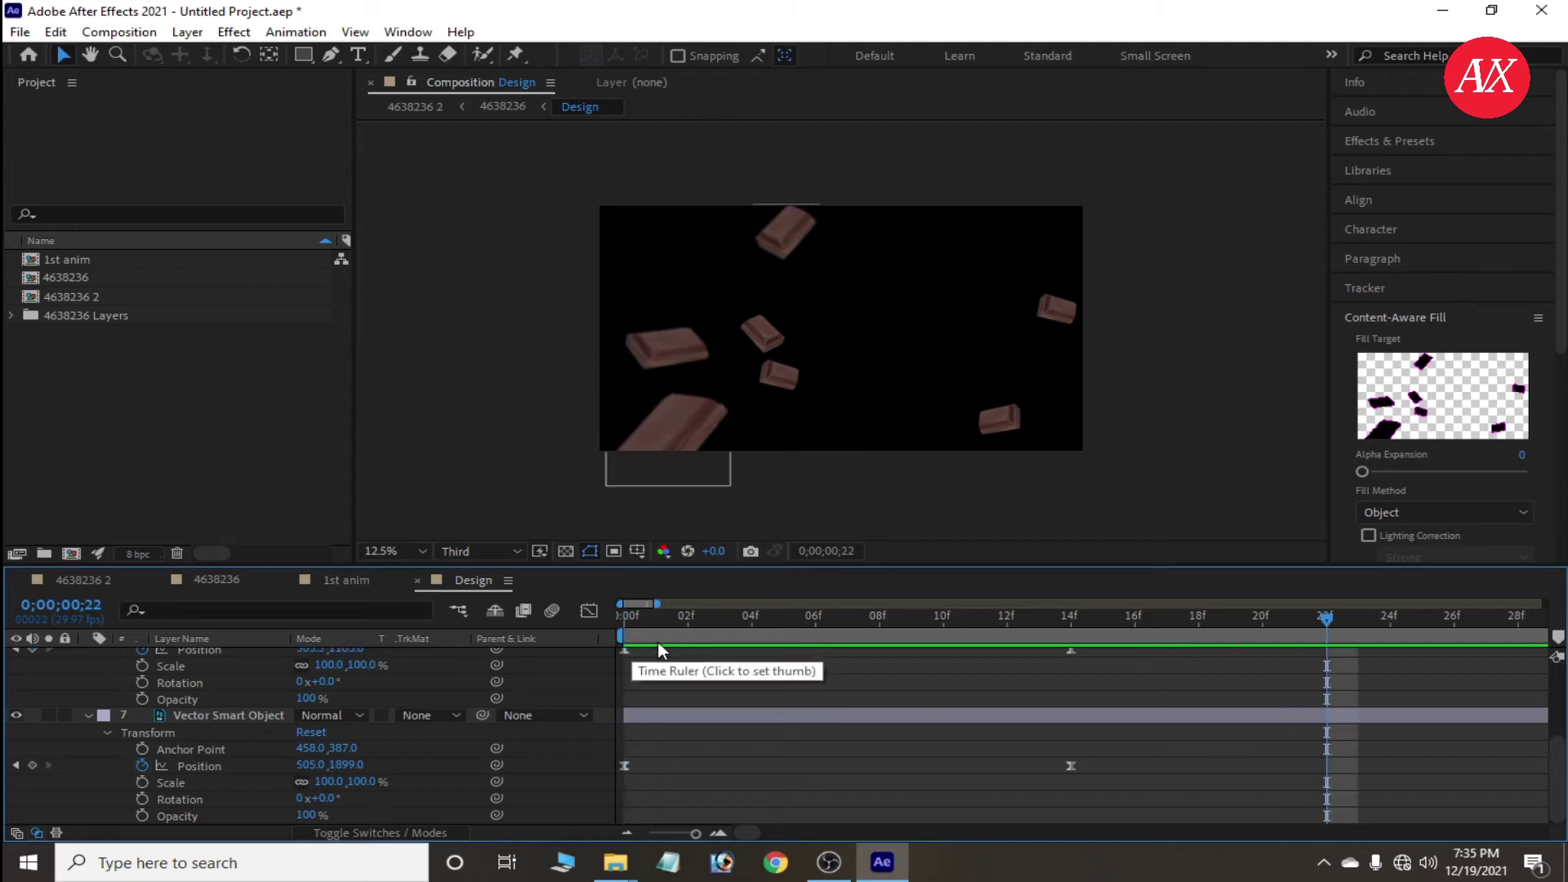
key("space")
Collapse the properties of layers 6 and 7, check each layer's motion path, and clear the selection
scroll(123, 702, "up", 1)
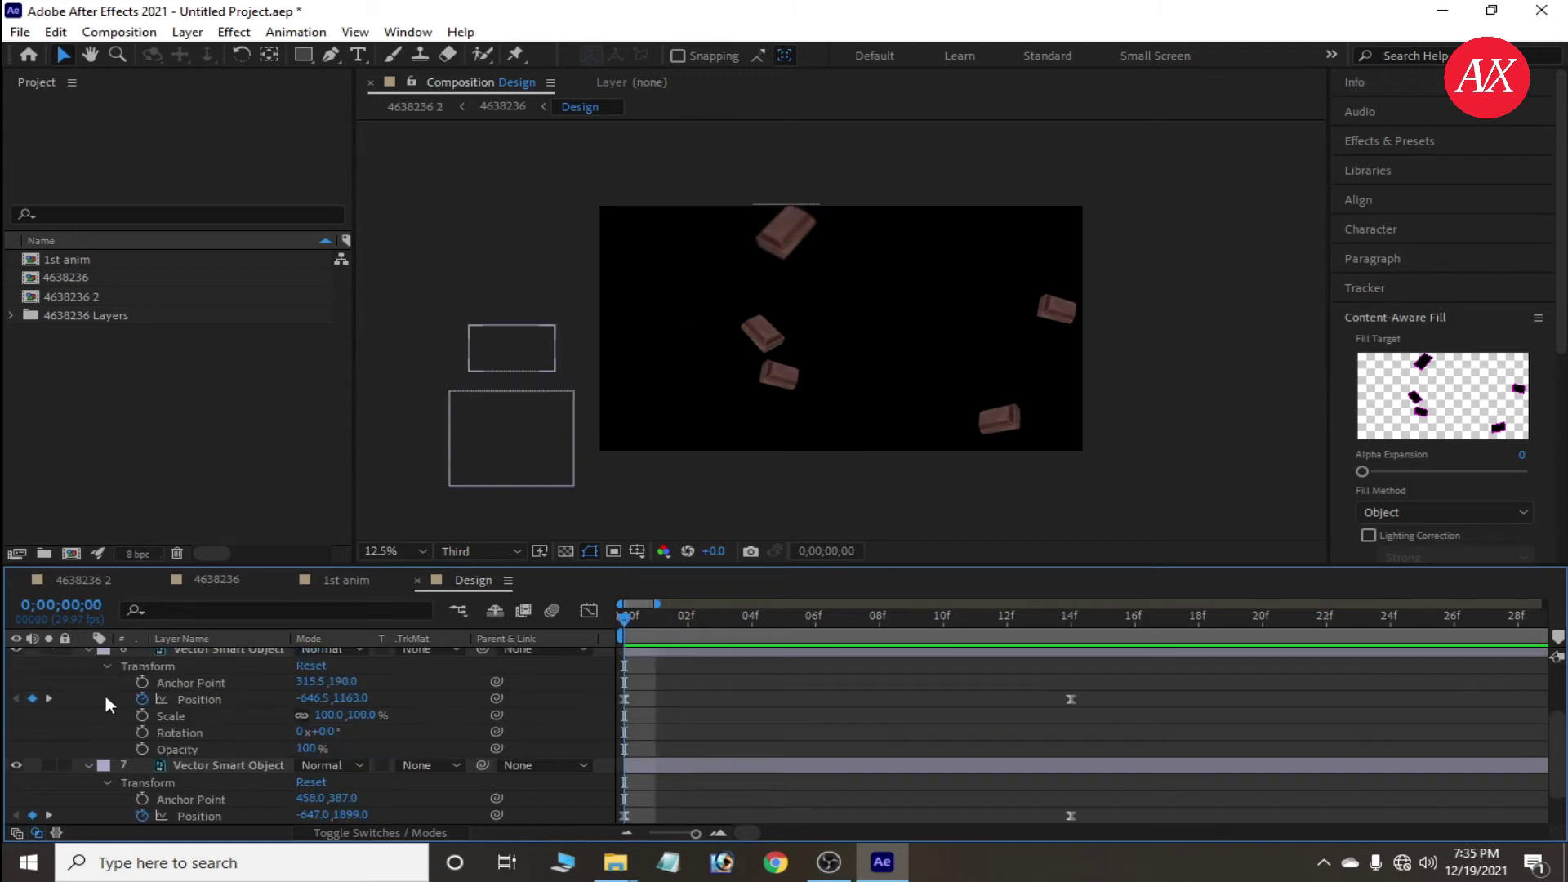
left_click(87, 650)
scroll(98, 726, "up", 1)
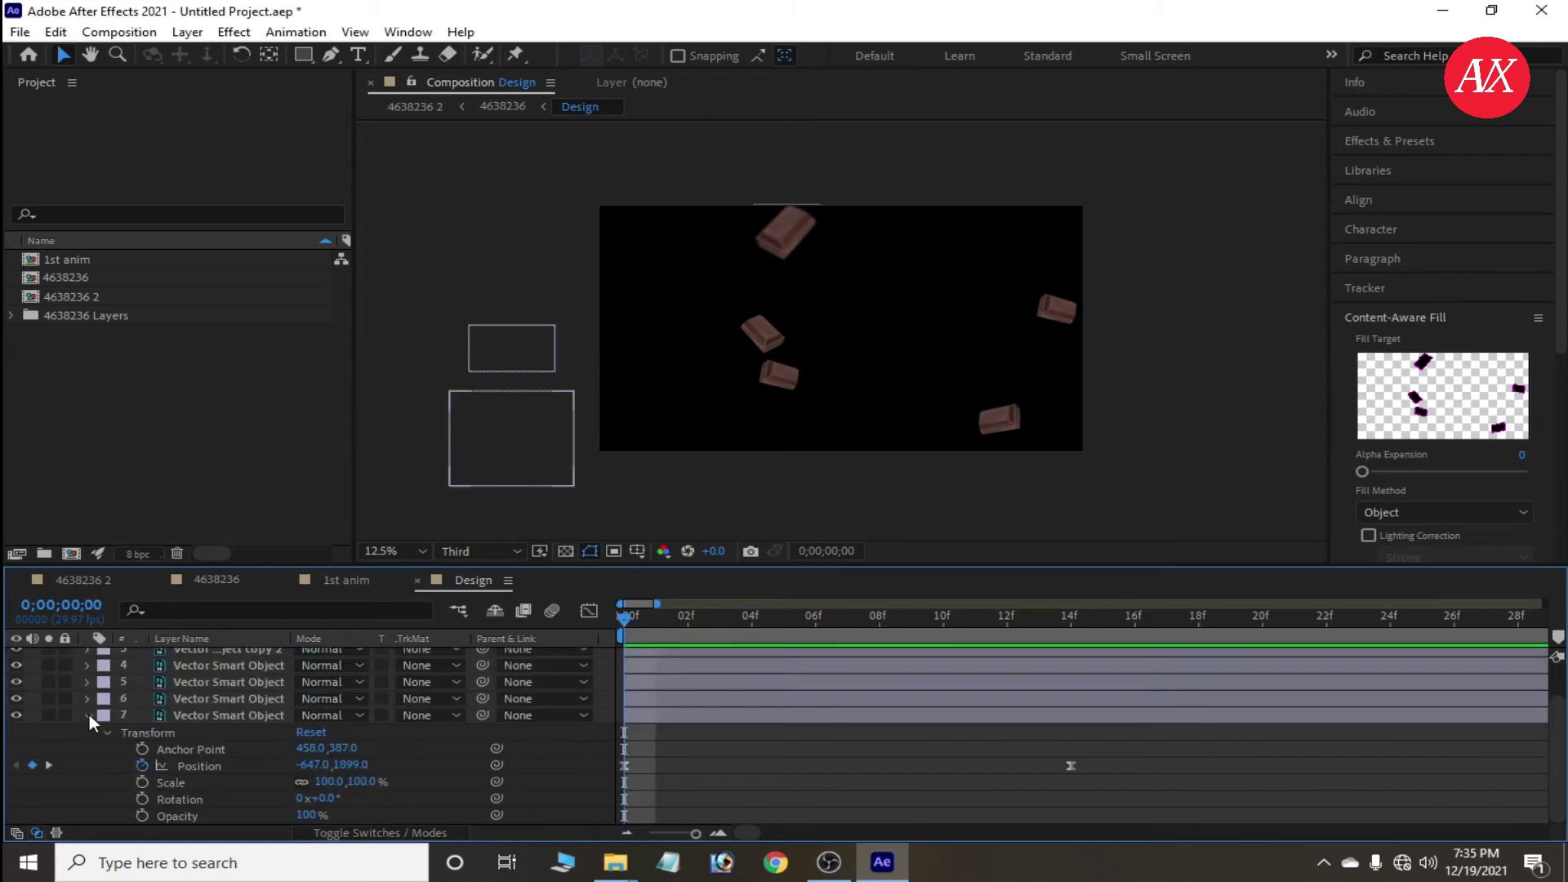
left_click(89, 716)
left_click(238, 758)
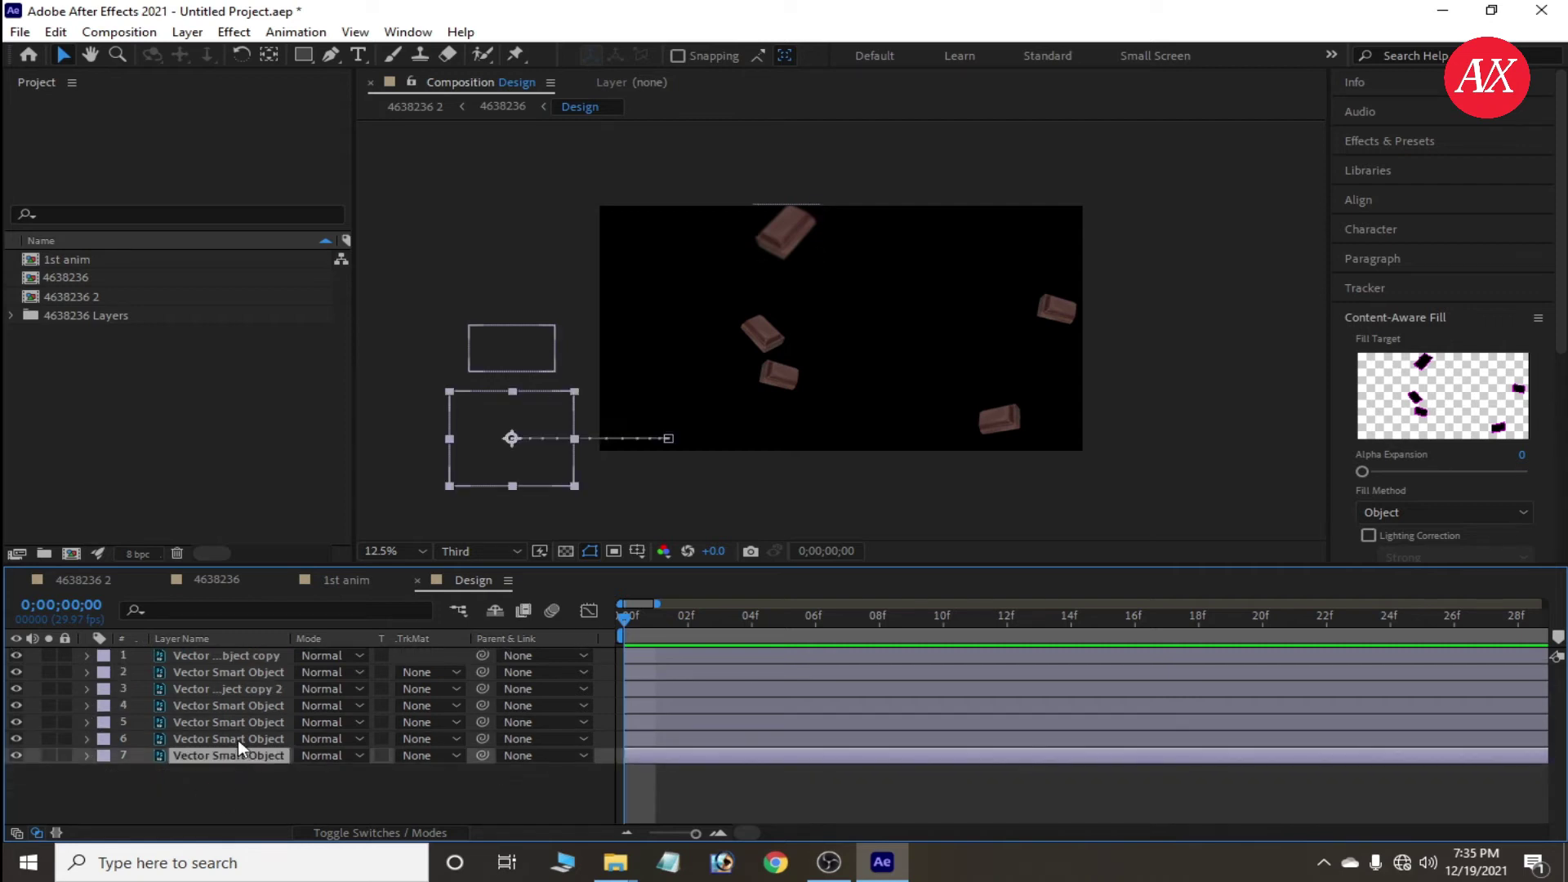
left_click(238, 739)
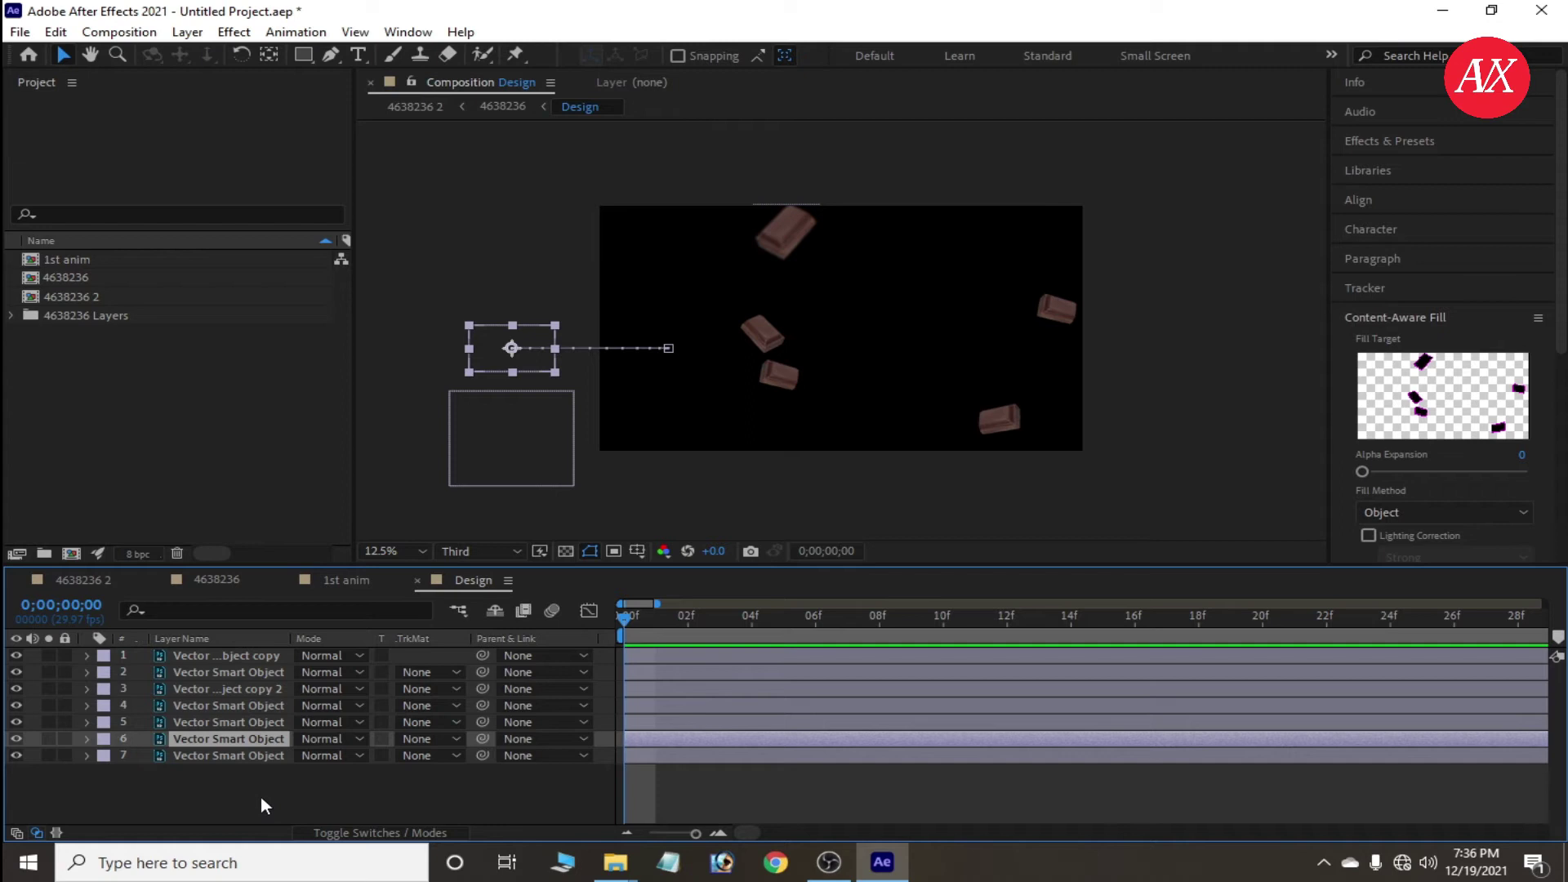
left_click(296, 784)
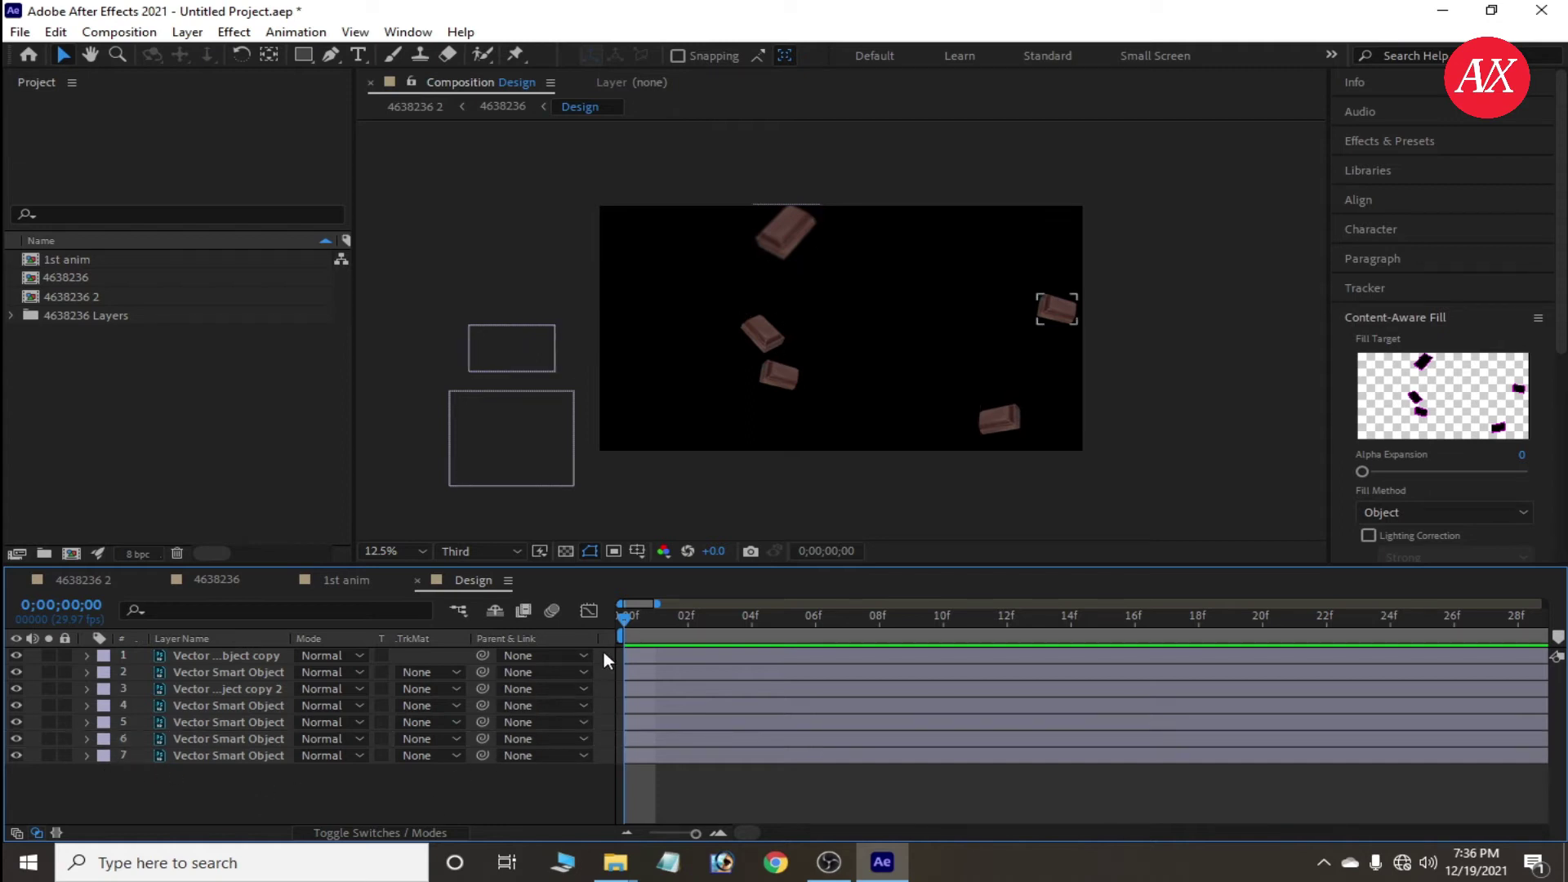
Identify the chocolate pieces on layers 4 and 5, and select layer 5, the piece at the canvas's upper edge, at the first frame
left_click_drag(634, 616, 1006, 641)
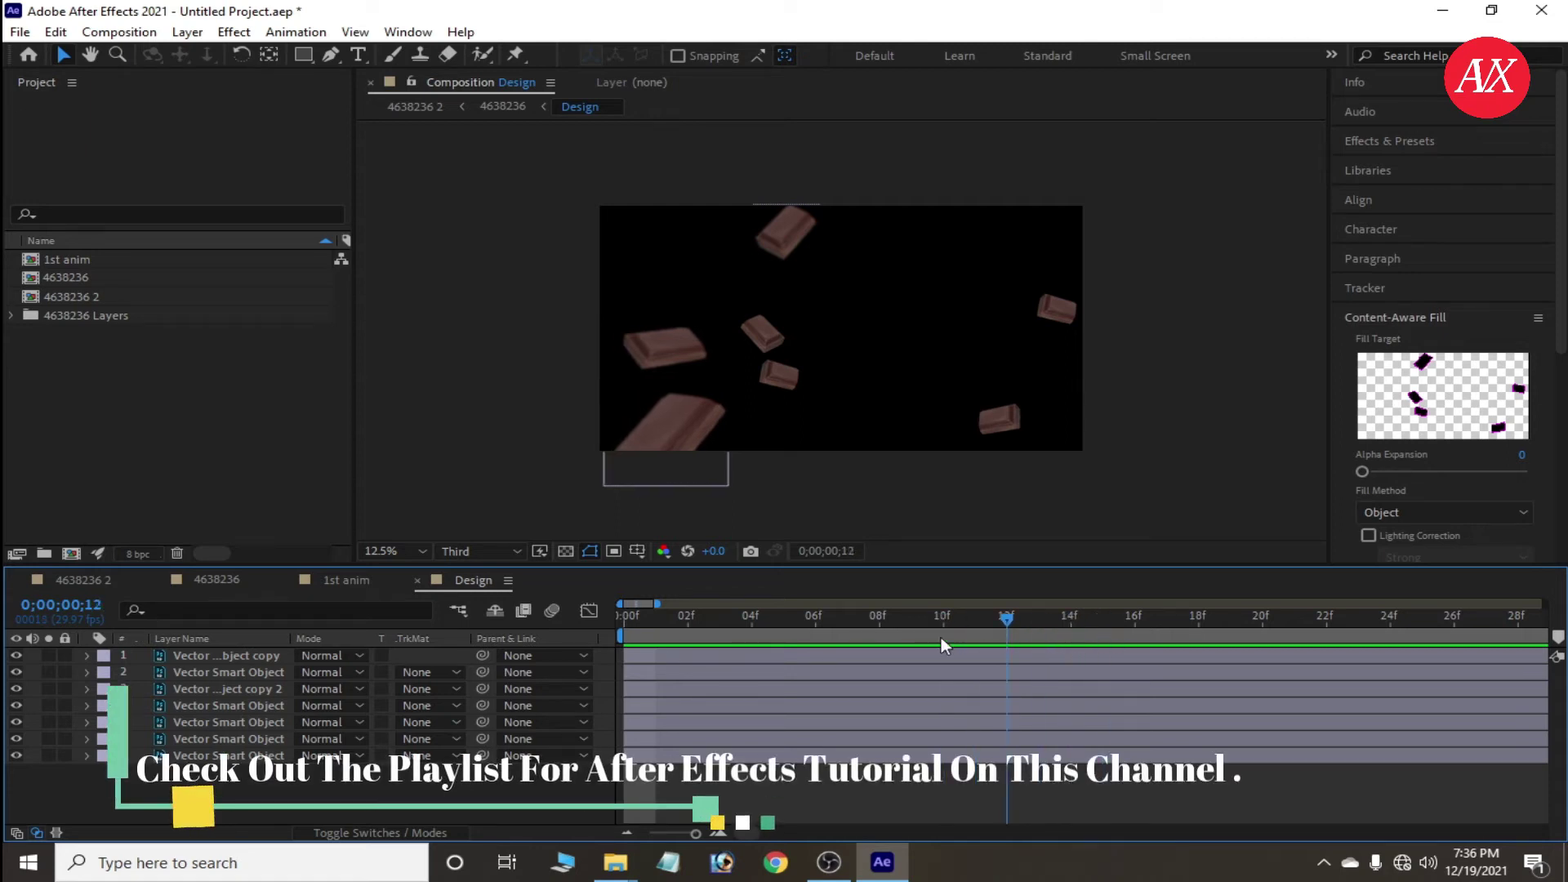
key("space")
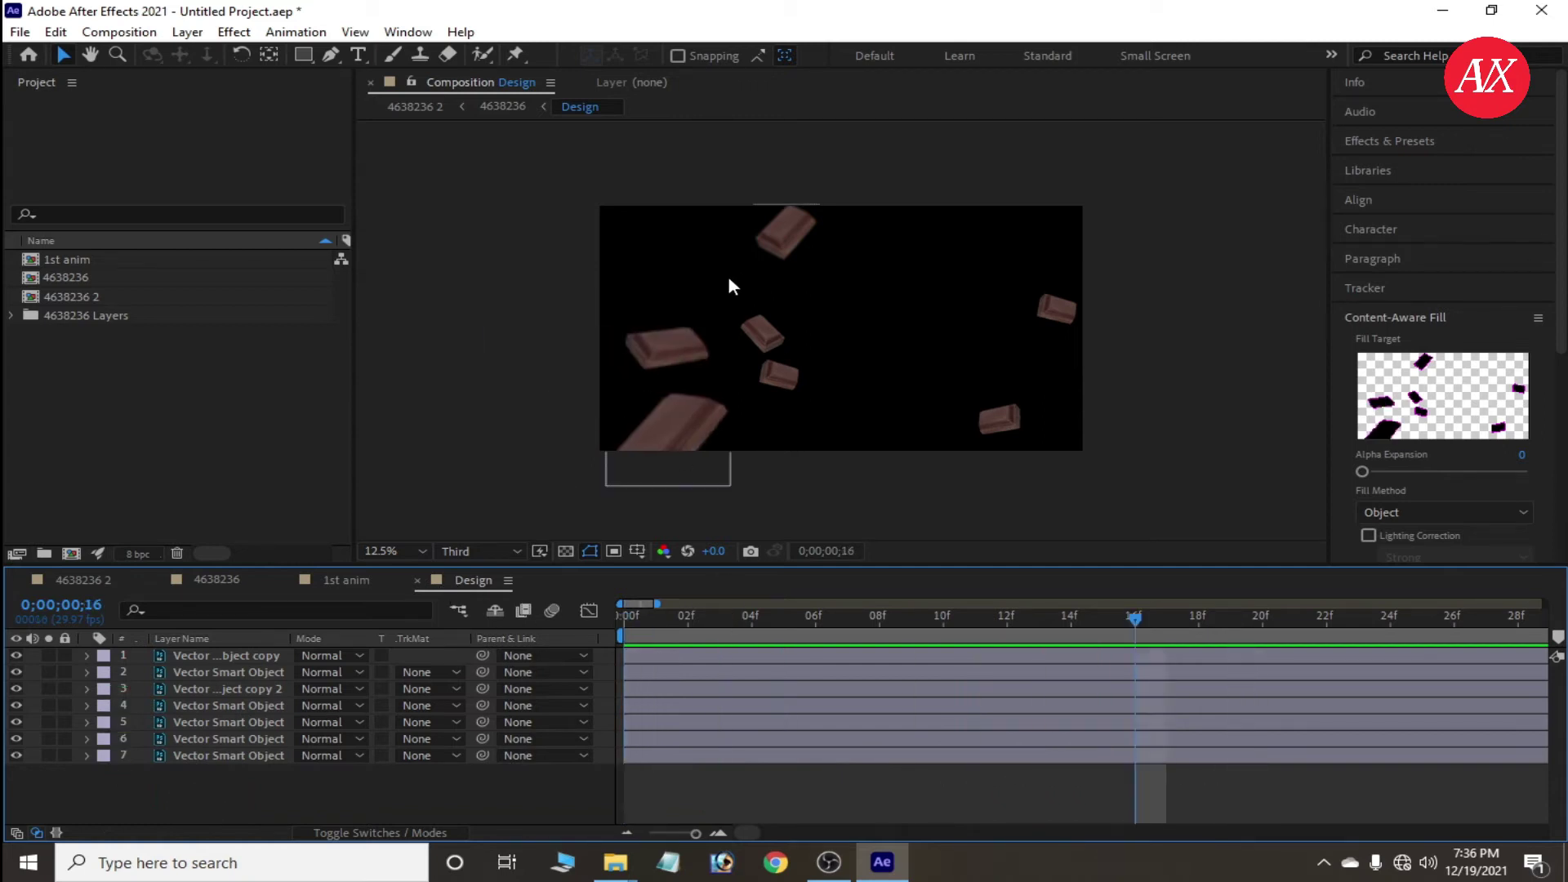
left_click(792, 231)
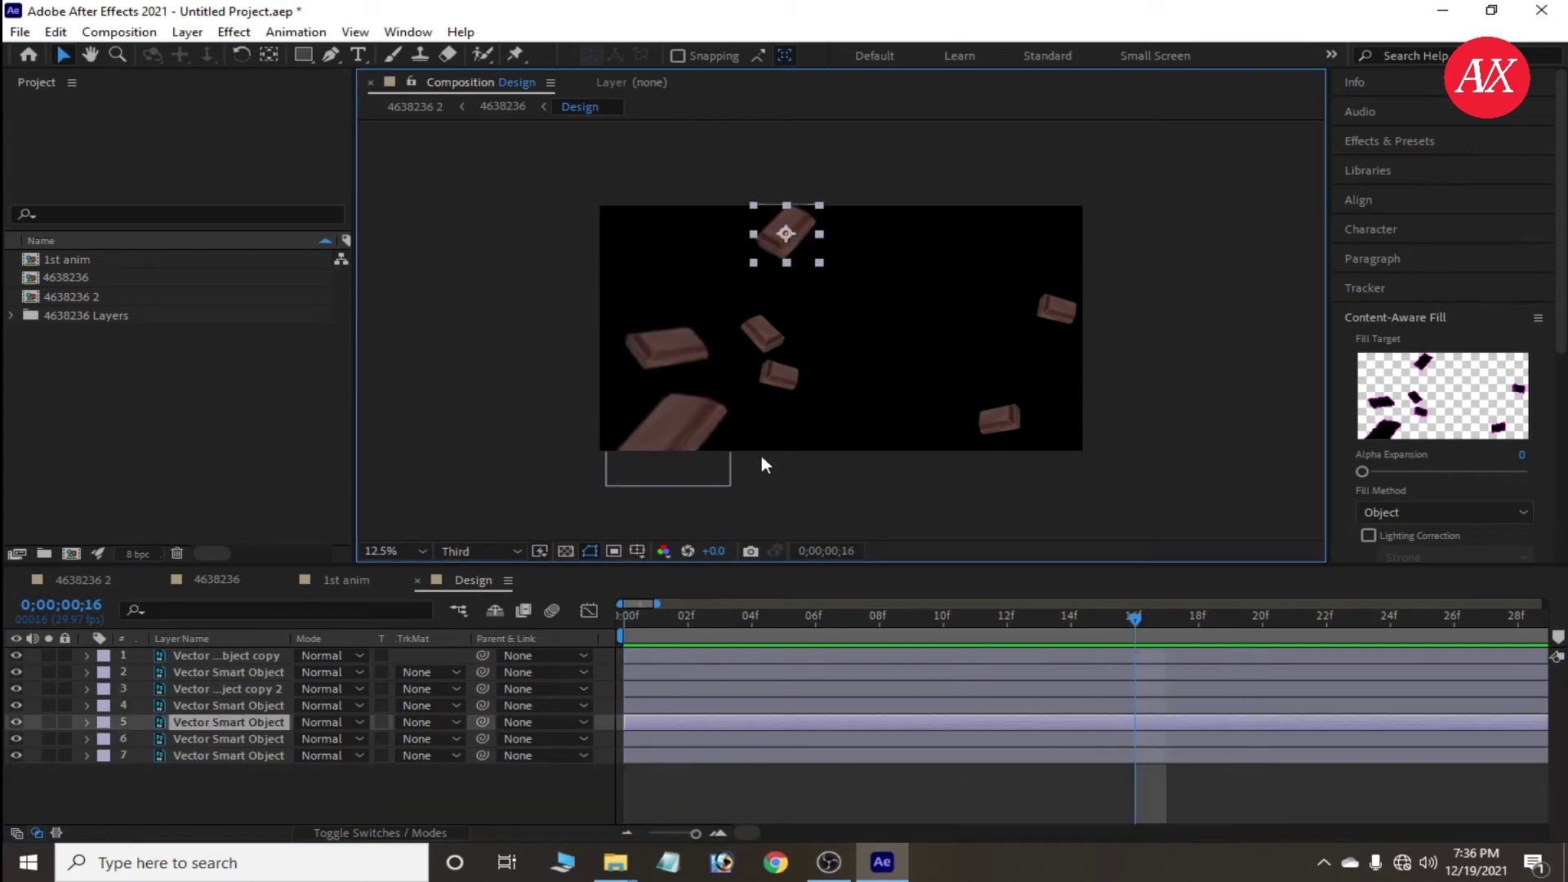
left_click(253, 708)
left_click(253, 724)
left_click(260, 706)
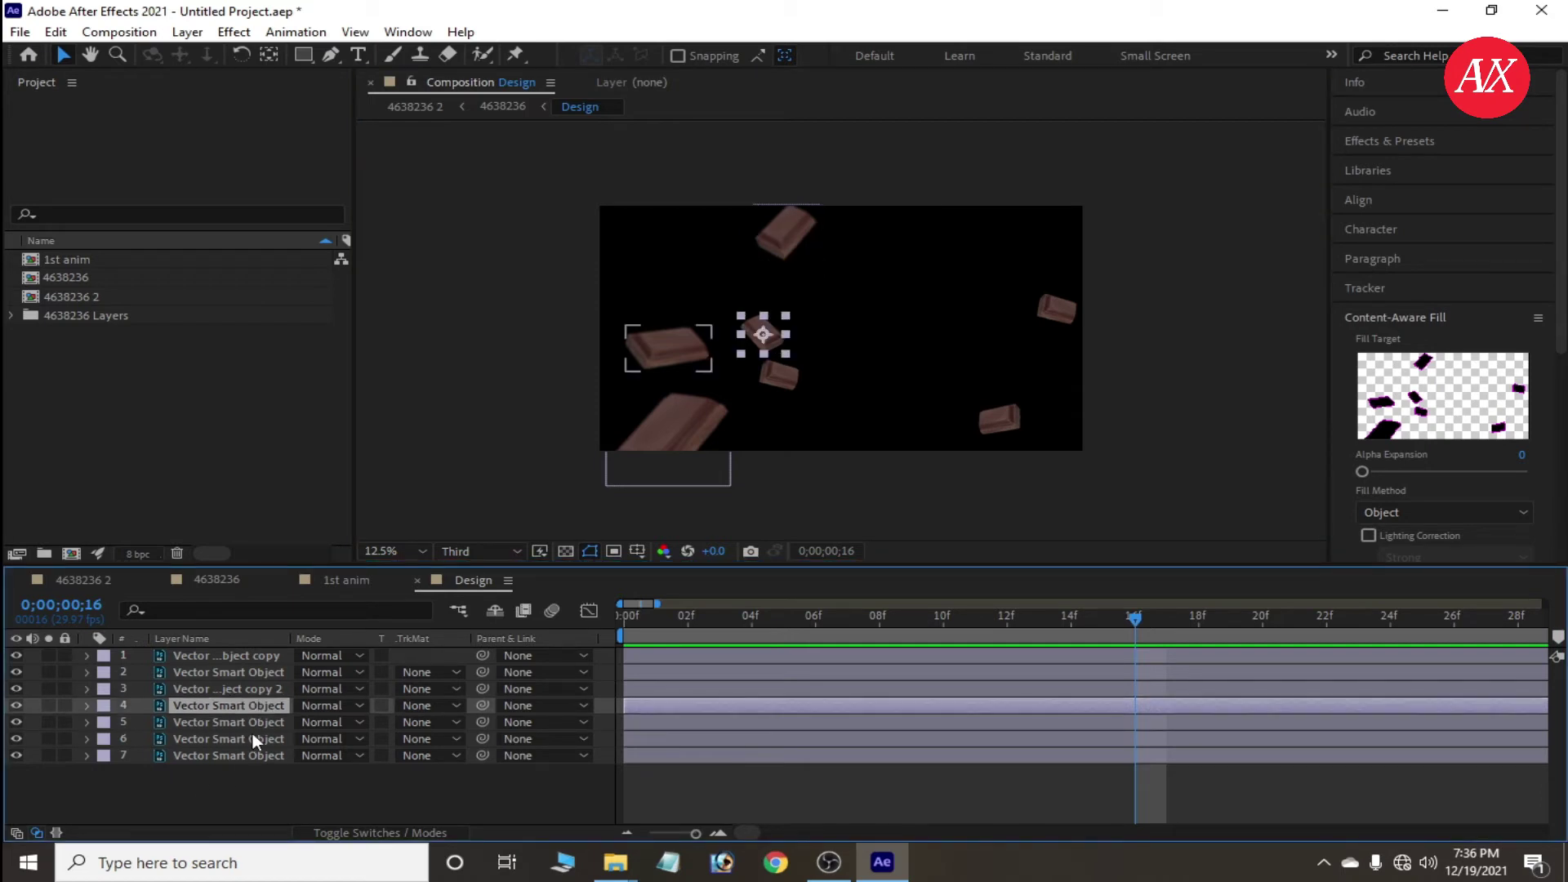
left_click(257, 725)
left_click_drag(797, 615, 623, 649)
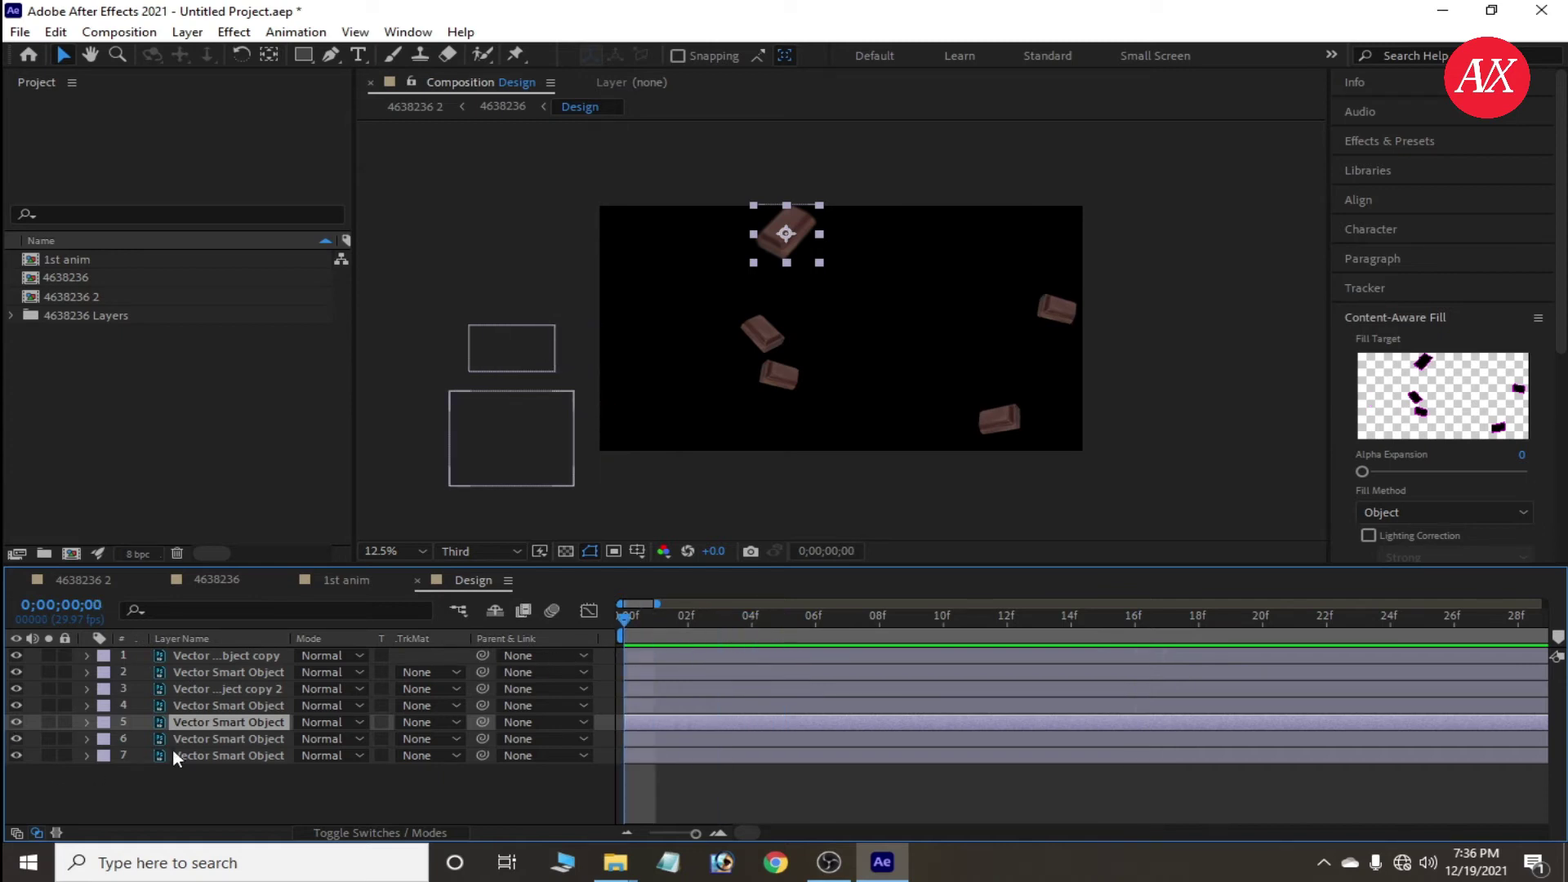
Clear the selection and lock layers 6 and 7 of the Design composition
left_click(147, 756)
left_click(65, 756)
left_click(65, 738)
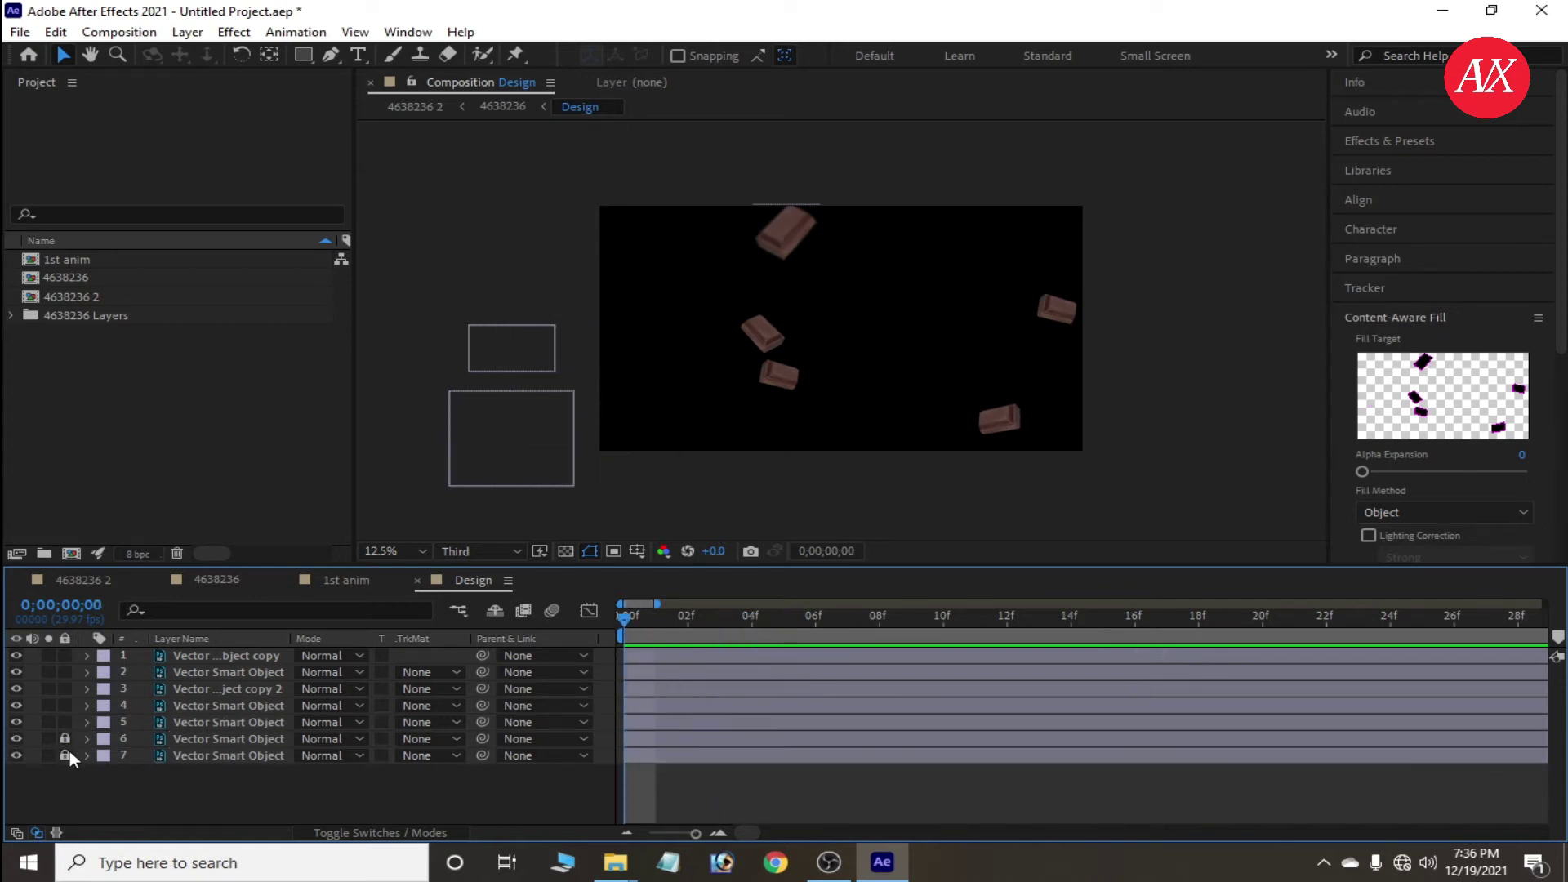
Check which chocolate pieces layers 2 to 5 hold, and move layer 2, the lower of the two middle pieces, directly above layer 4
left_click(265, 724)
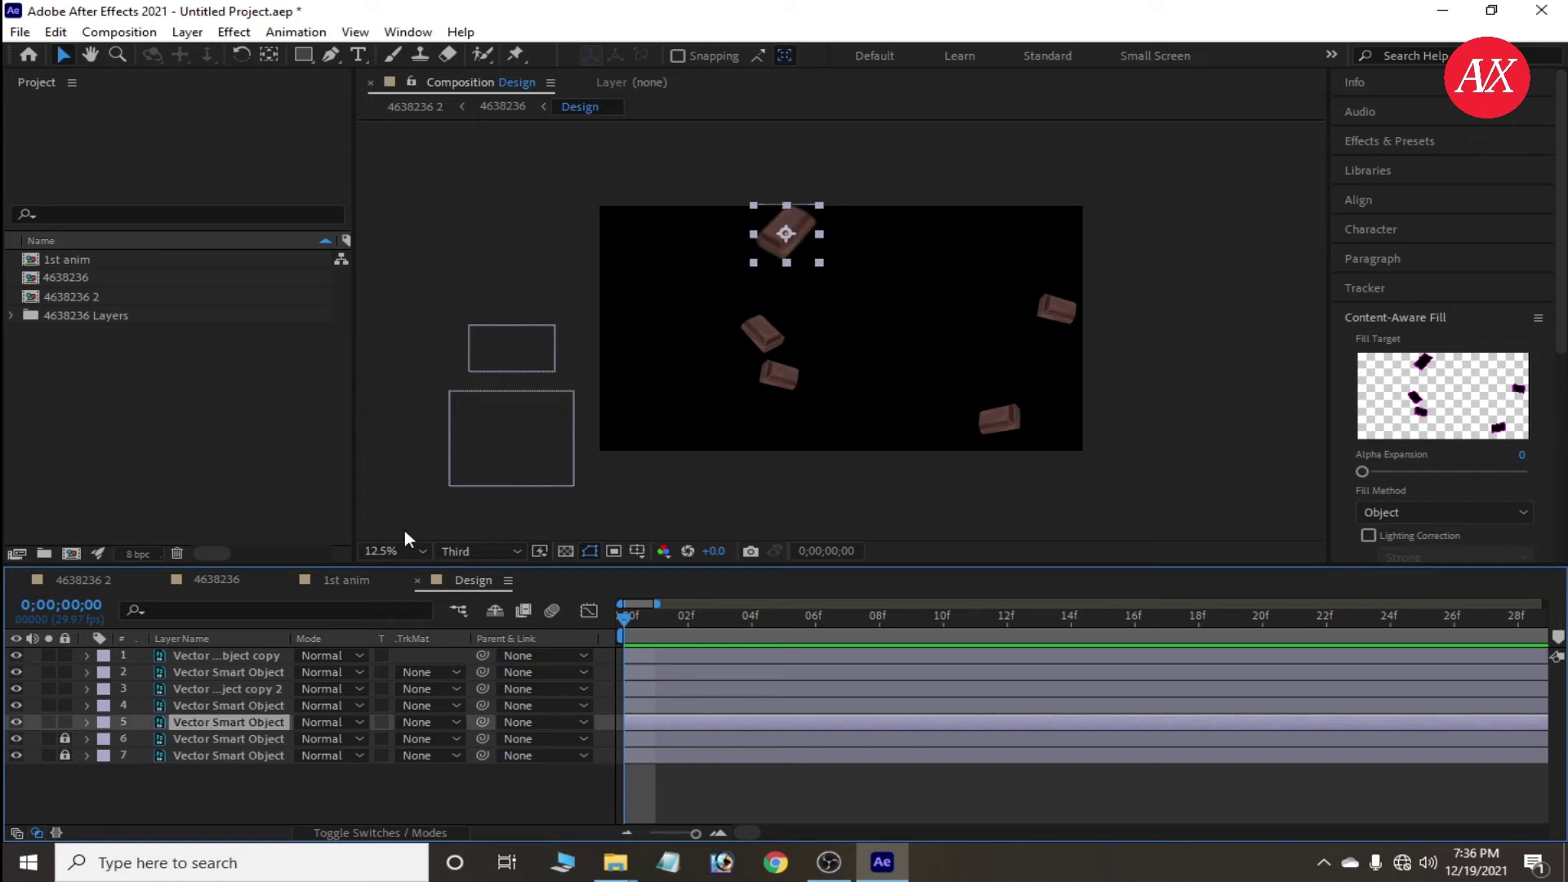
left_click(227, 705)
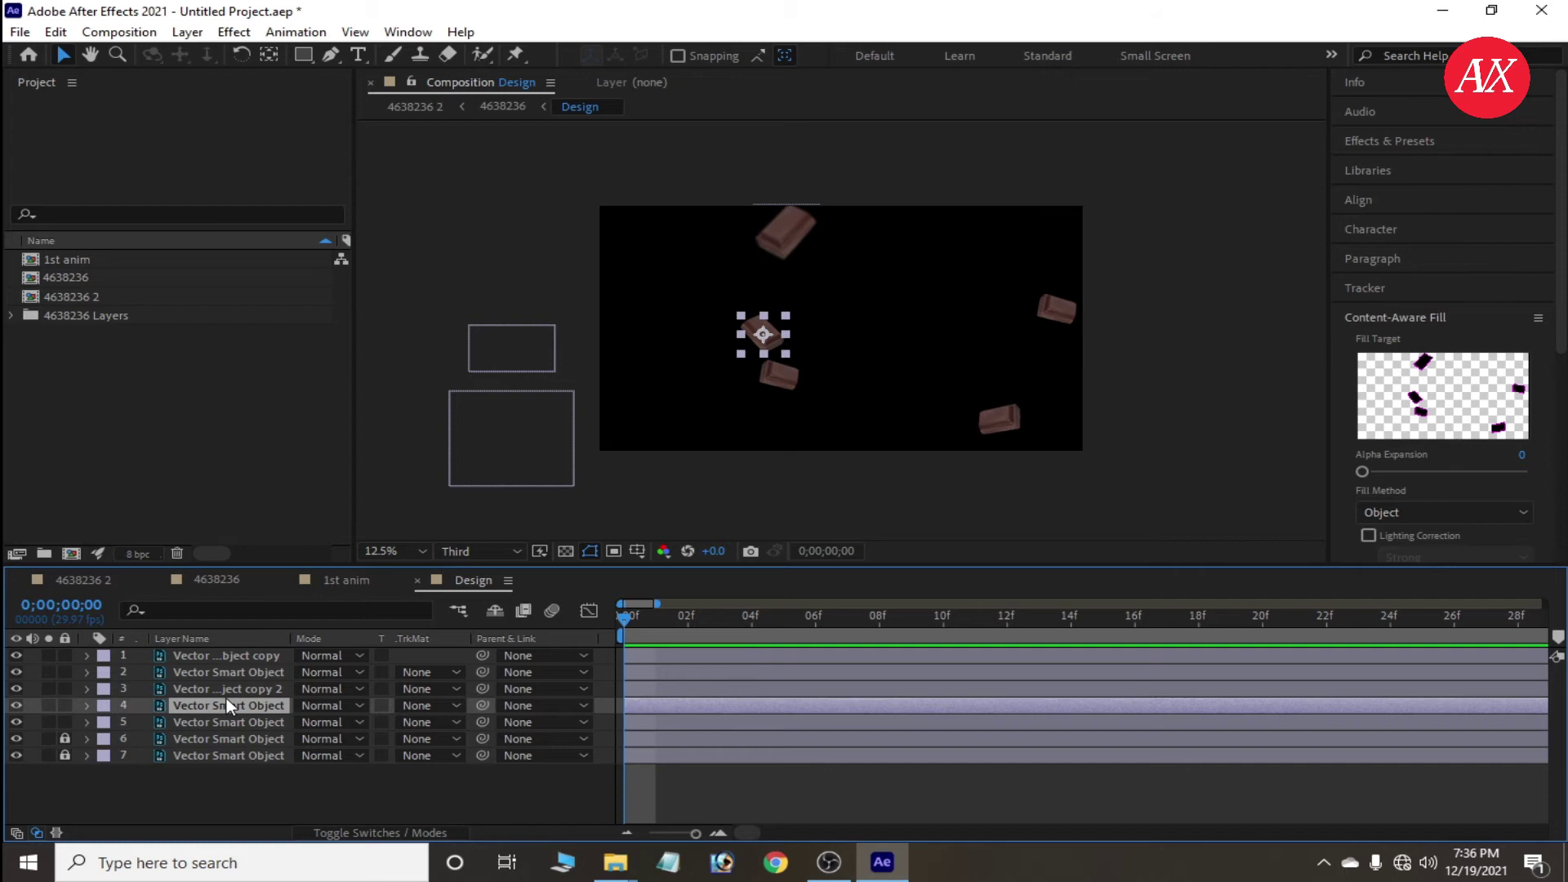
left_click(237, 688)
left_click(233, 707)
left_click(236, 720)
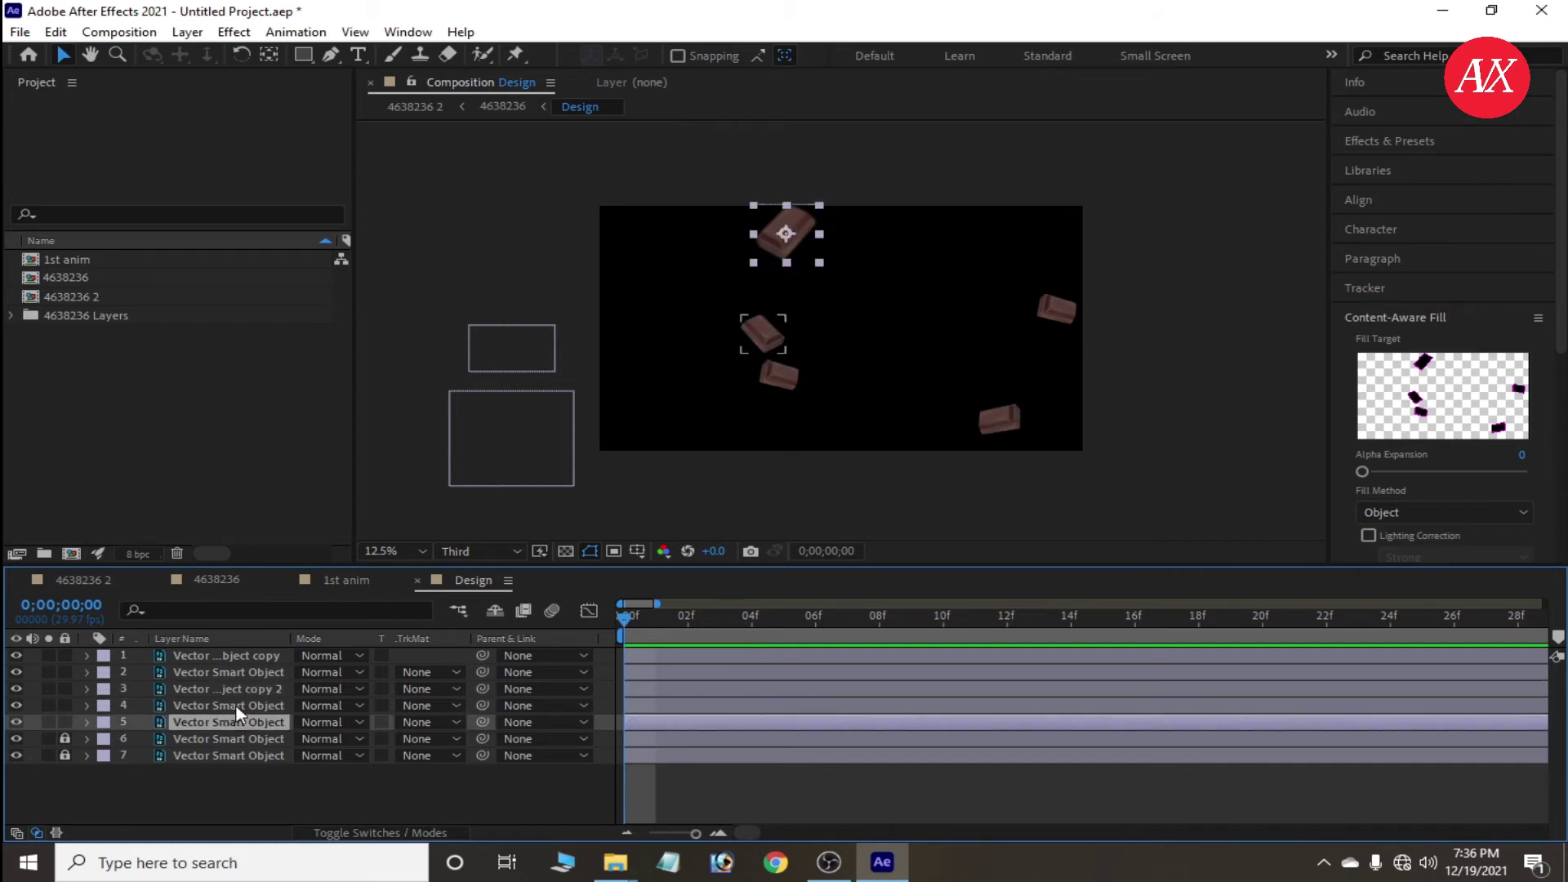
left_click(236, 705)
left_click(243, 690)
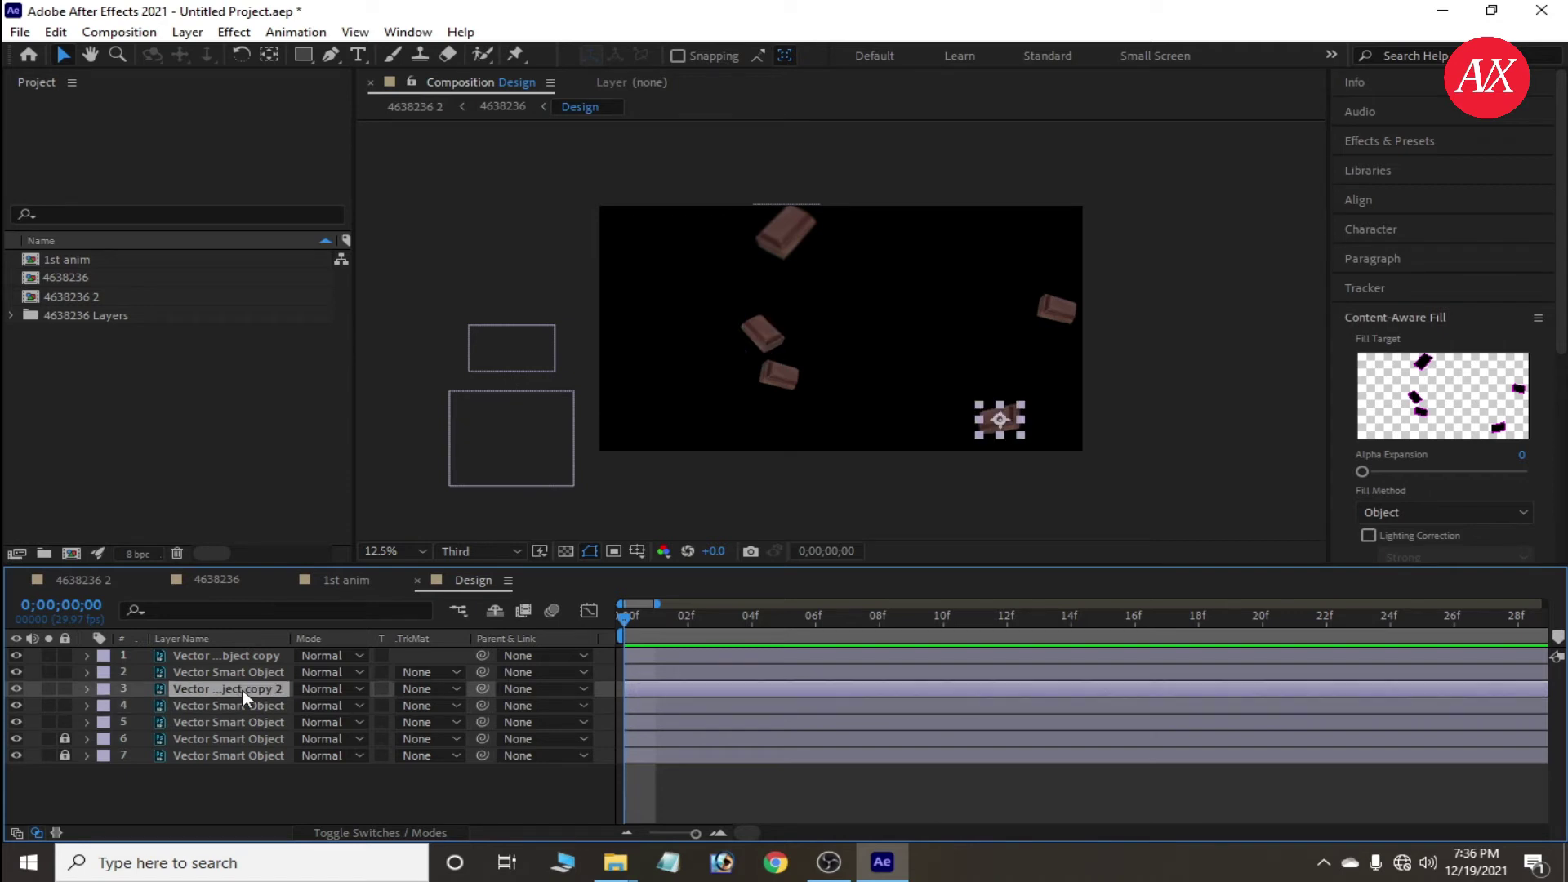
left_click(243, 672)
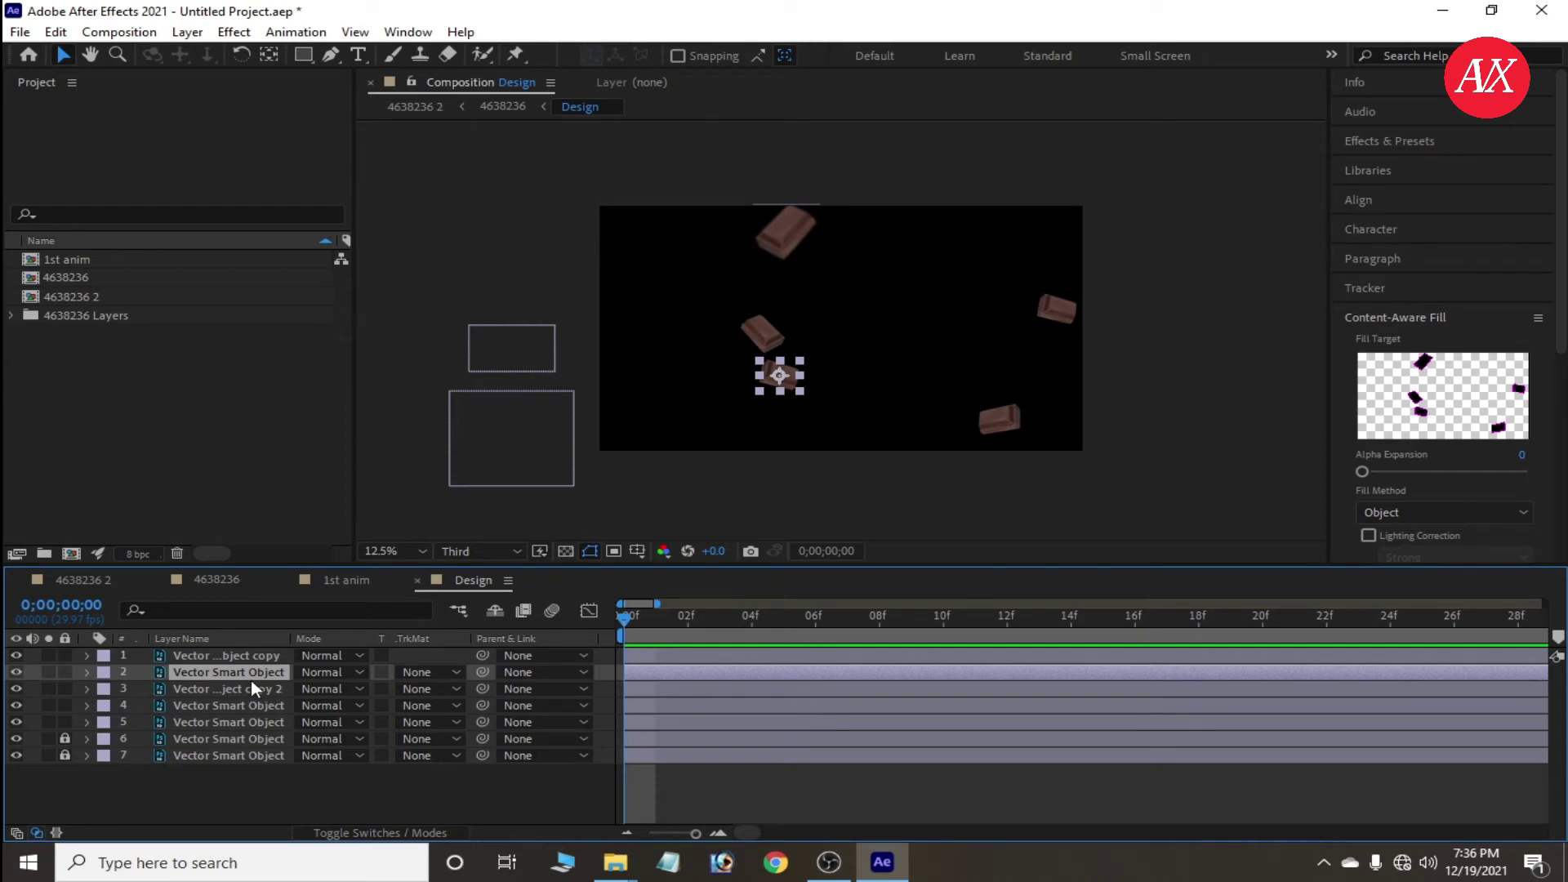
left_click_drag(248, 671, 248, 696)
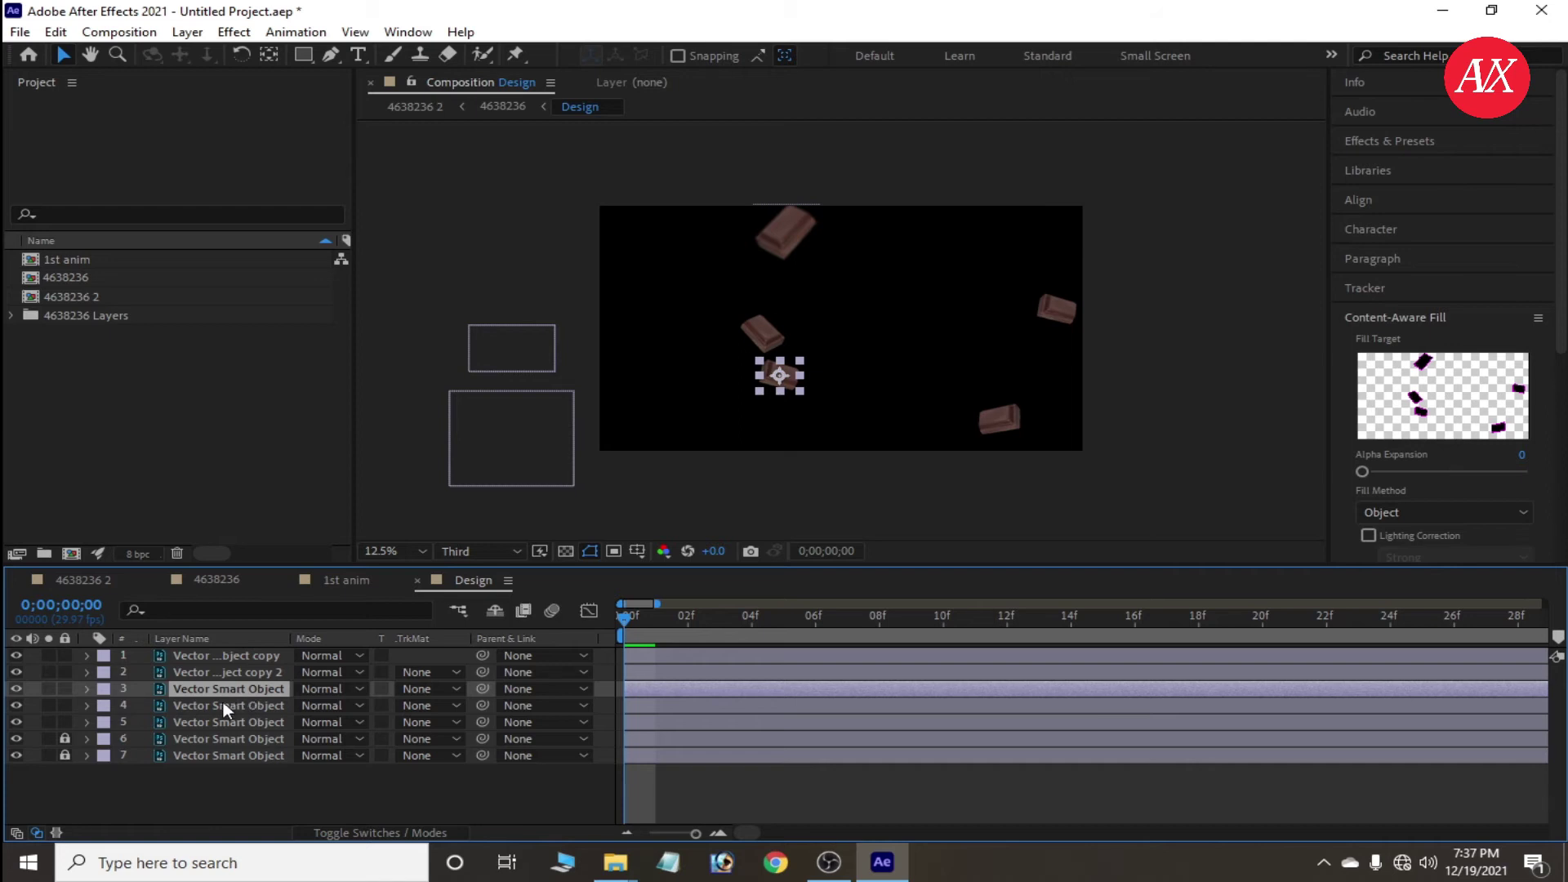
Examine which chocolate pieces on the canvas belong to layers 3, 4 and 5
left_click(223, 705)
left_click(223, 723)
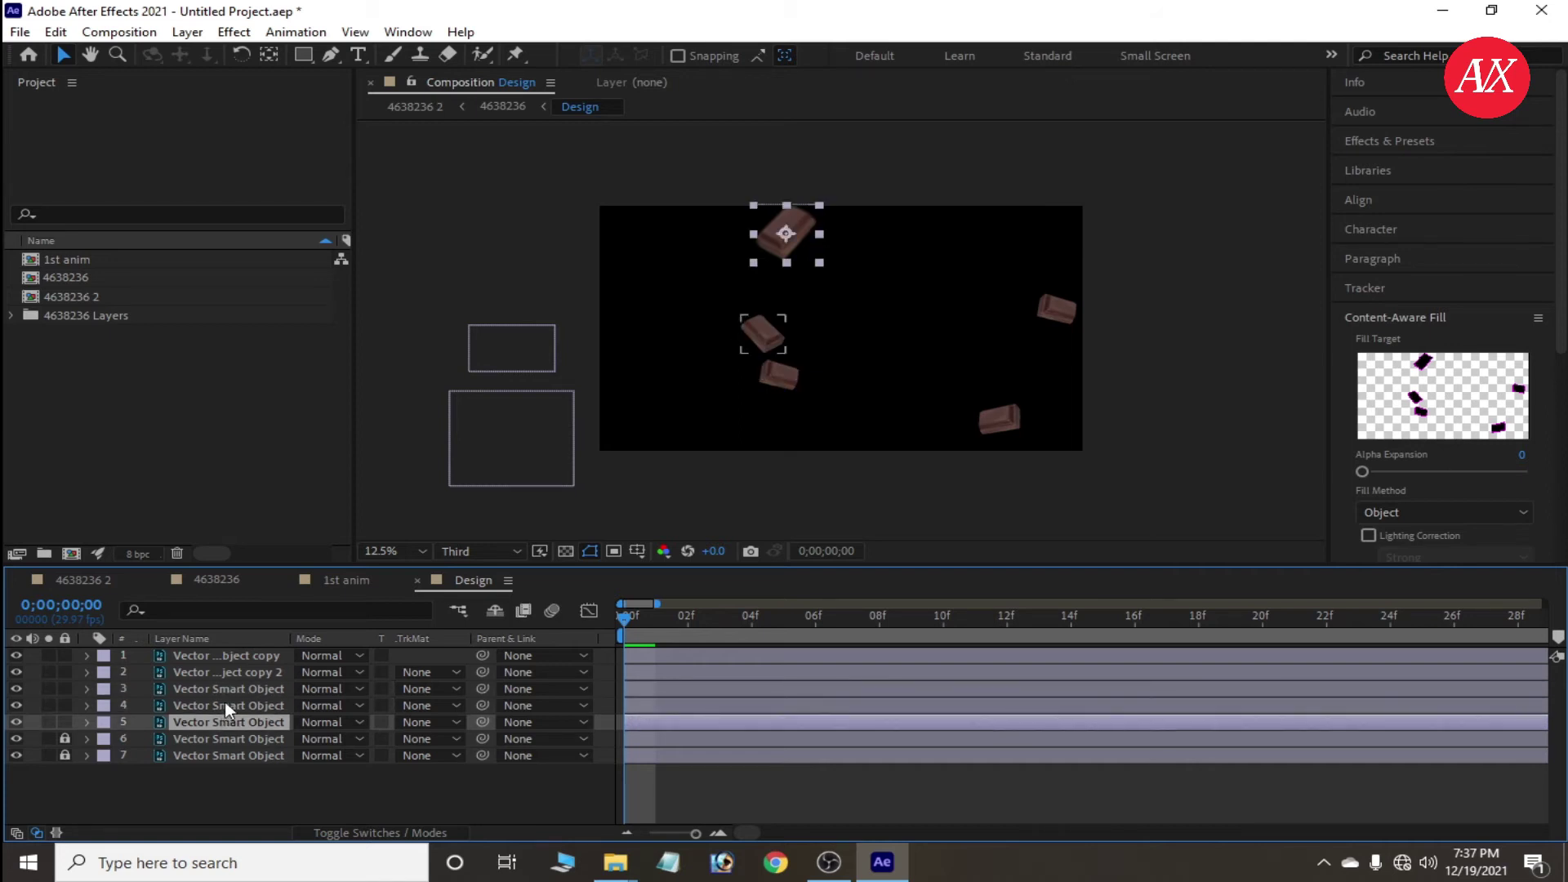
left_click(233, 688)
left_click(222, 722)
left_click(229, 706)
left_click(231, 694)
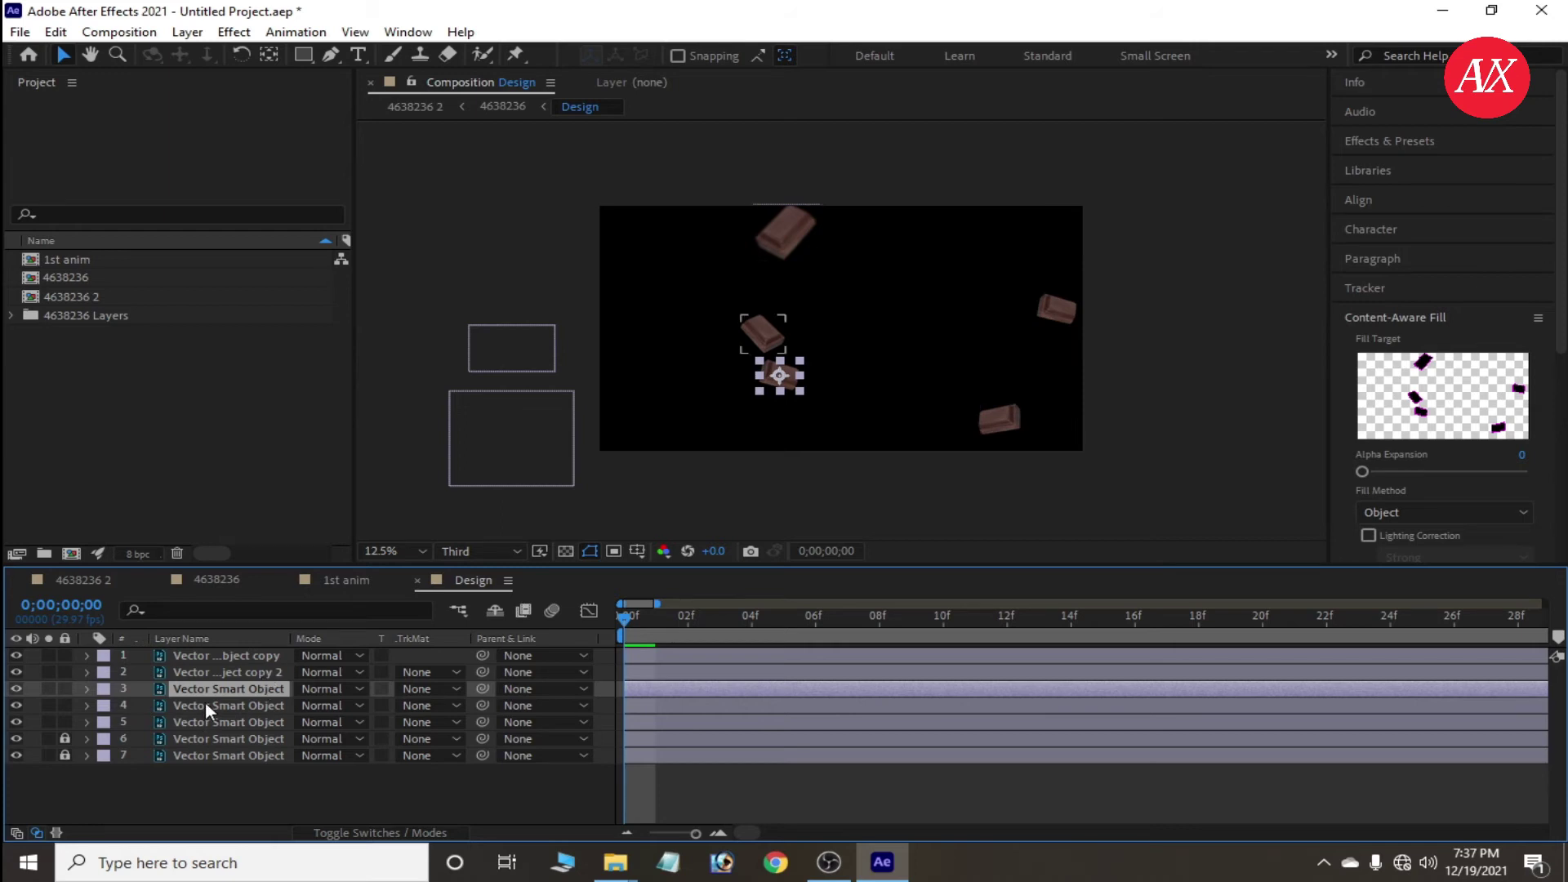
left_click(229, 703)
left_click(230, 720)
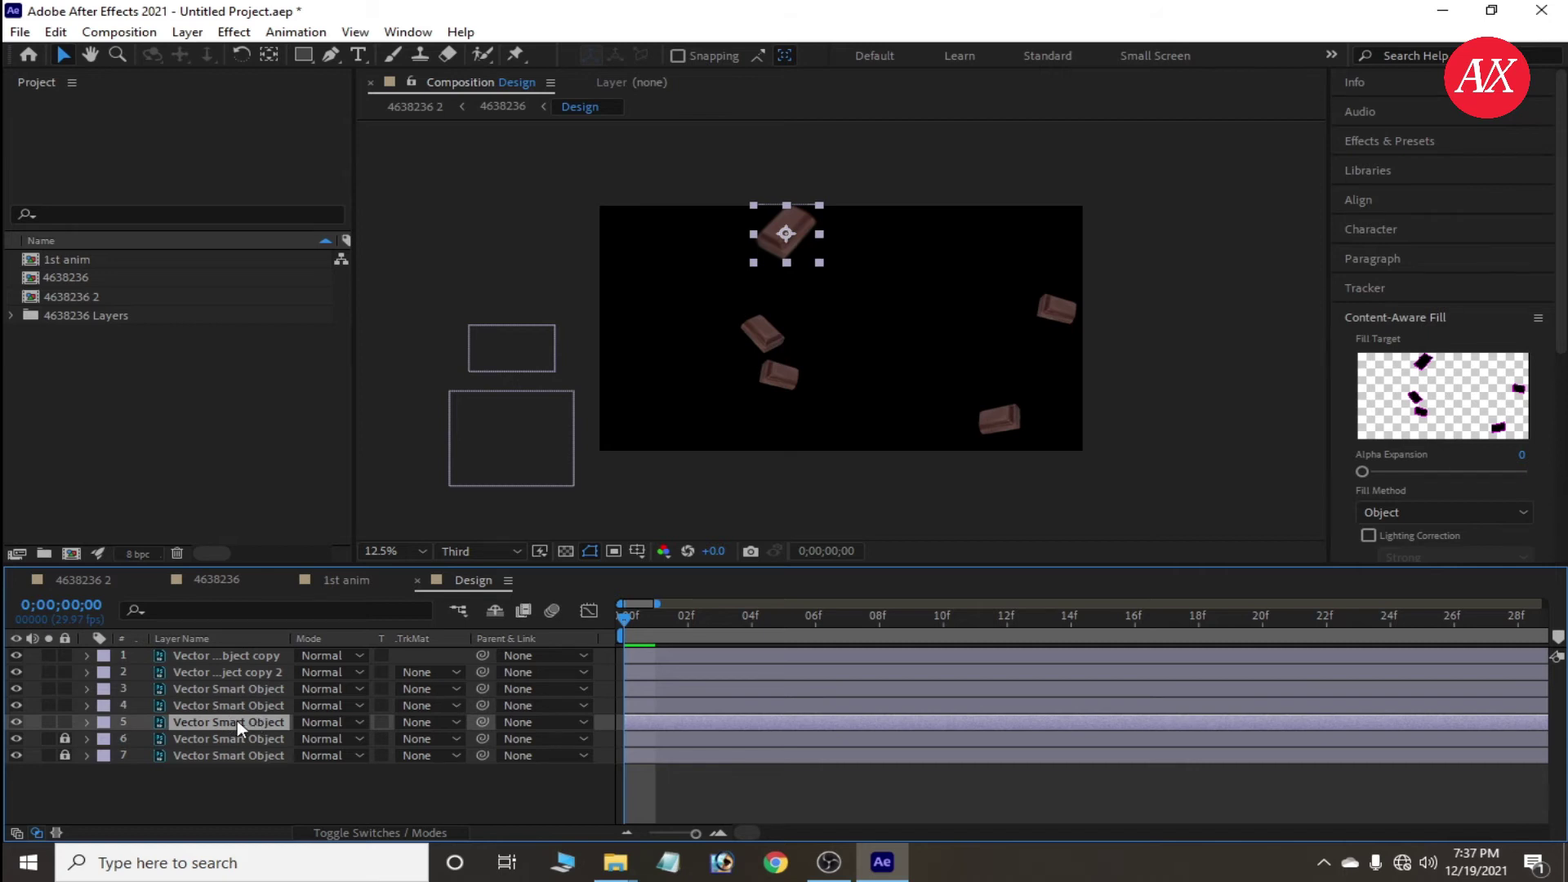
left_click(243, 706)
left_click(249, 692)
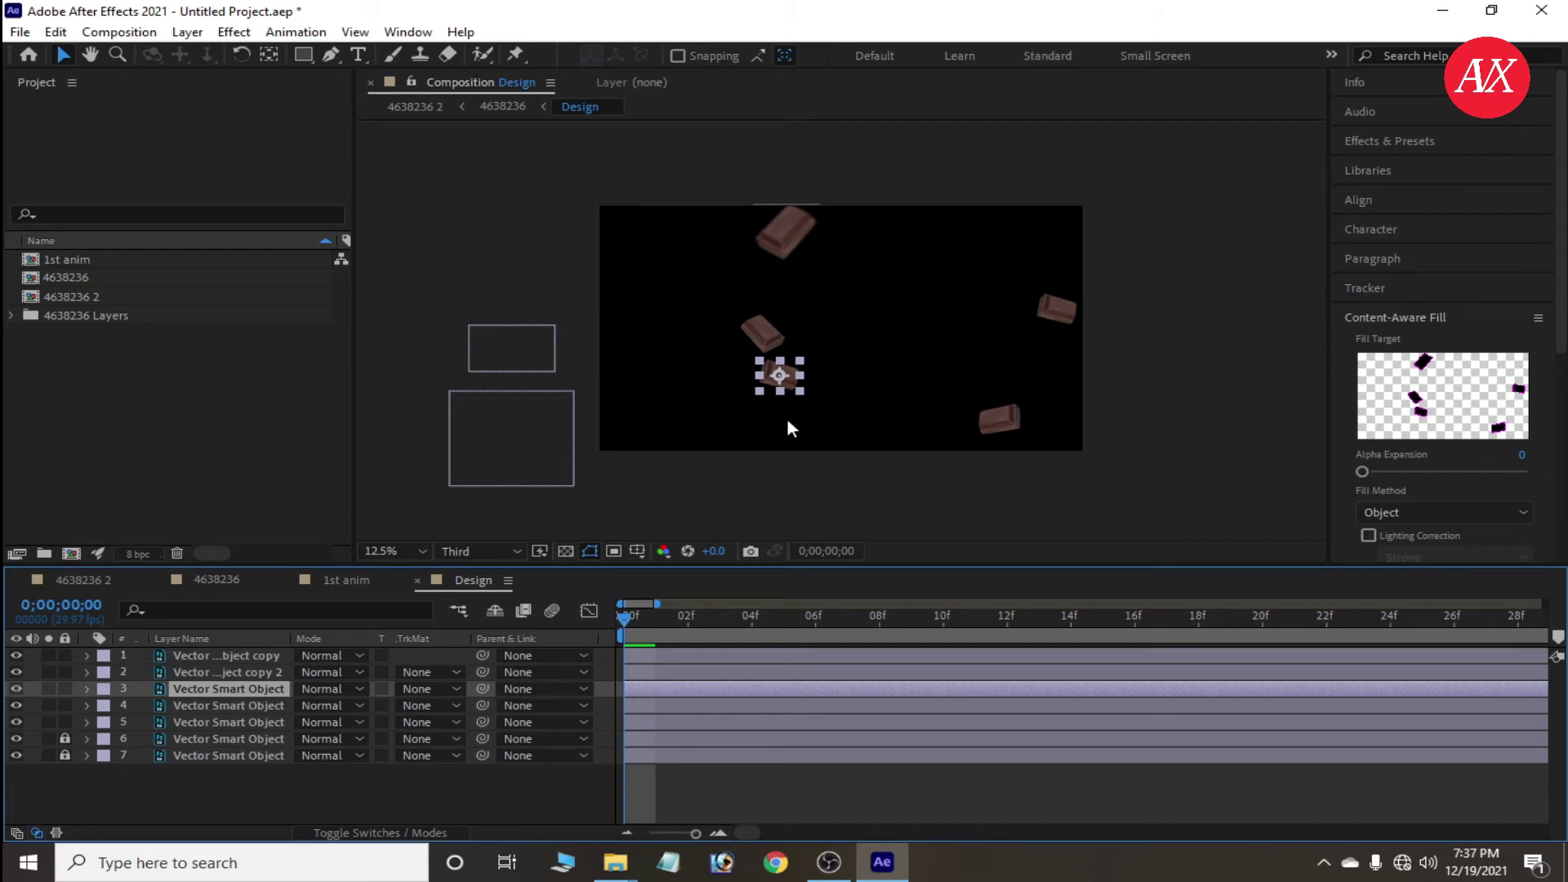
left_click(234, 705)
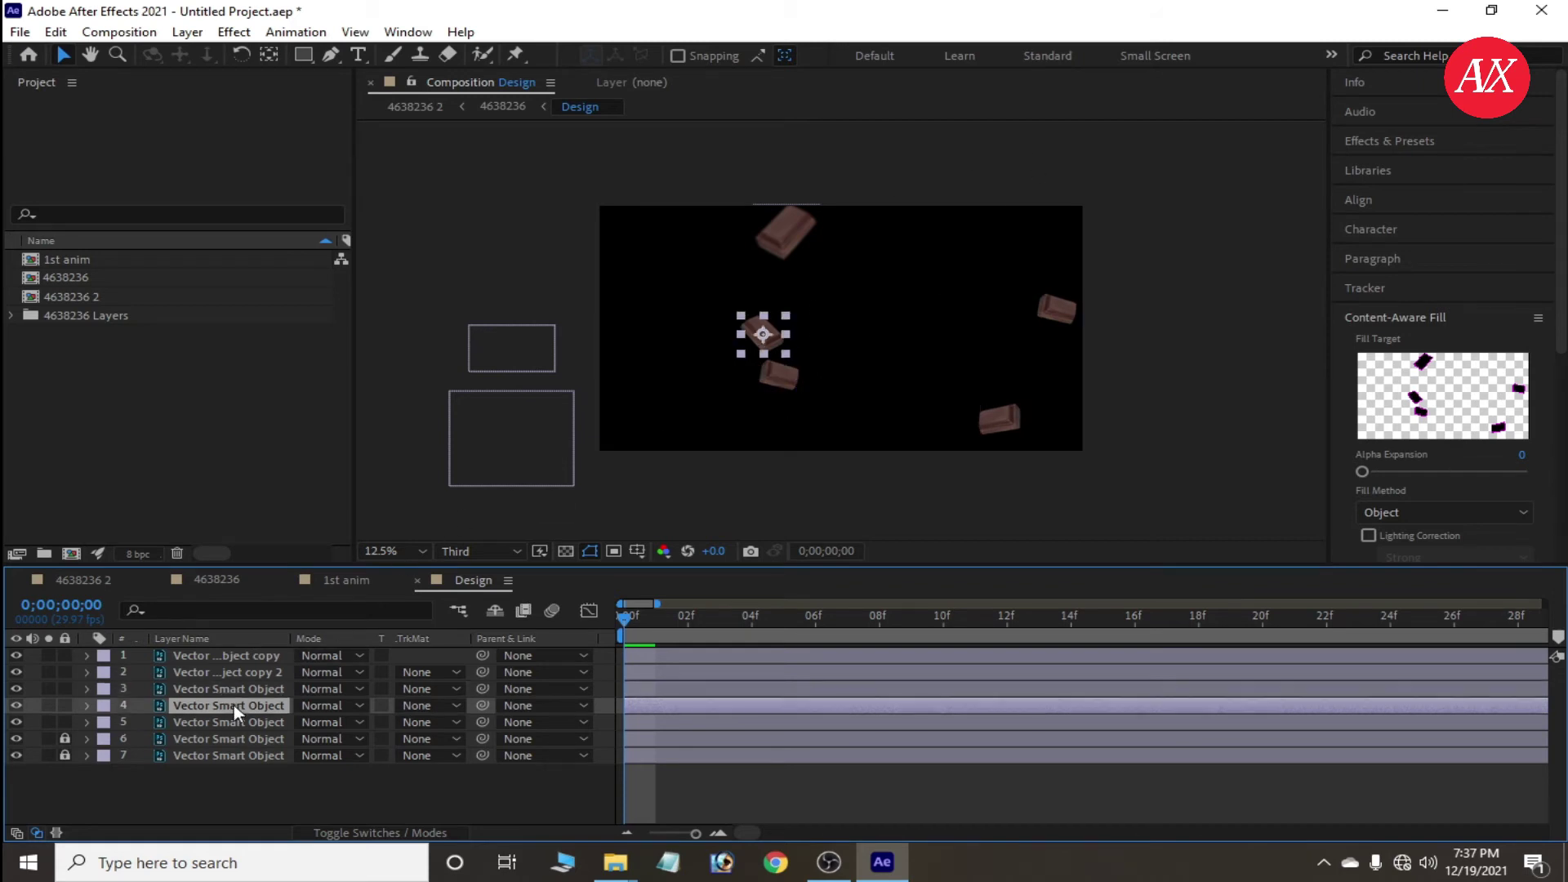
left_click(240, 689)
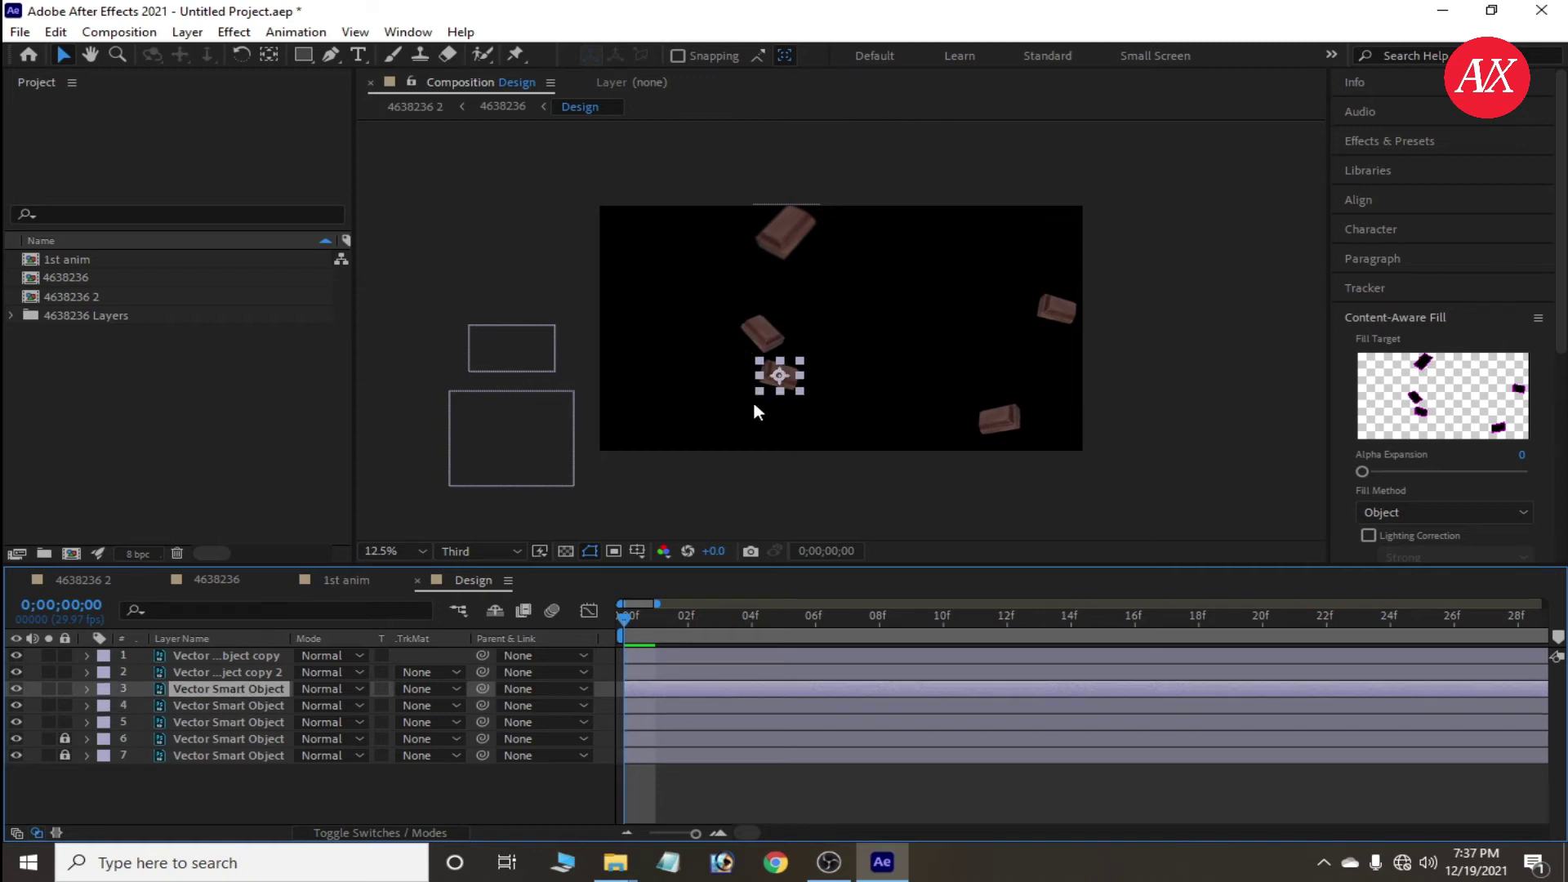
left_click(235, 720)
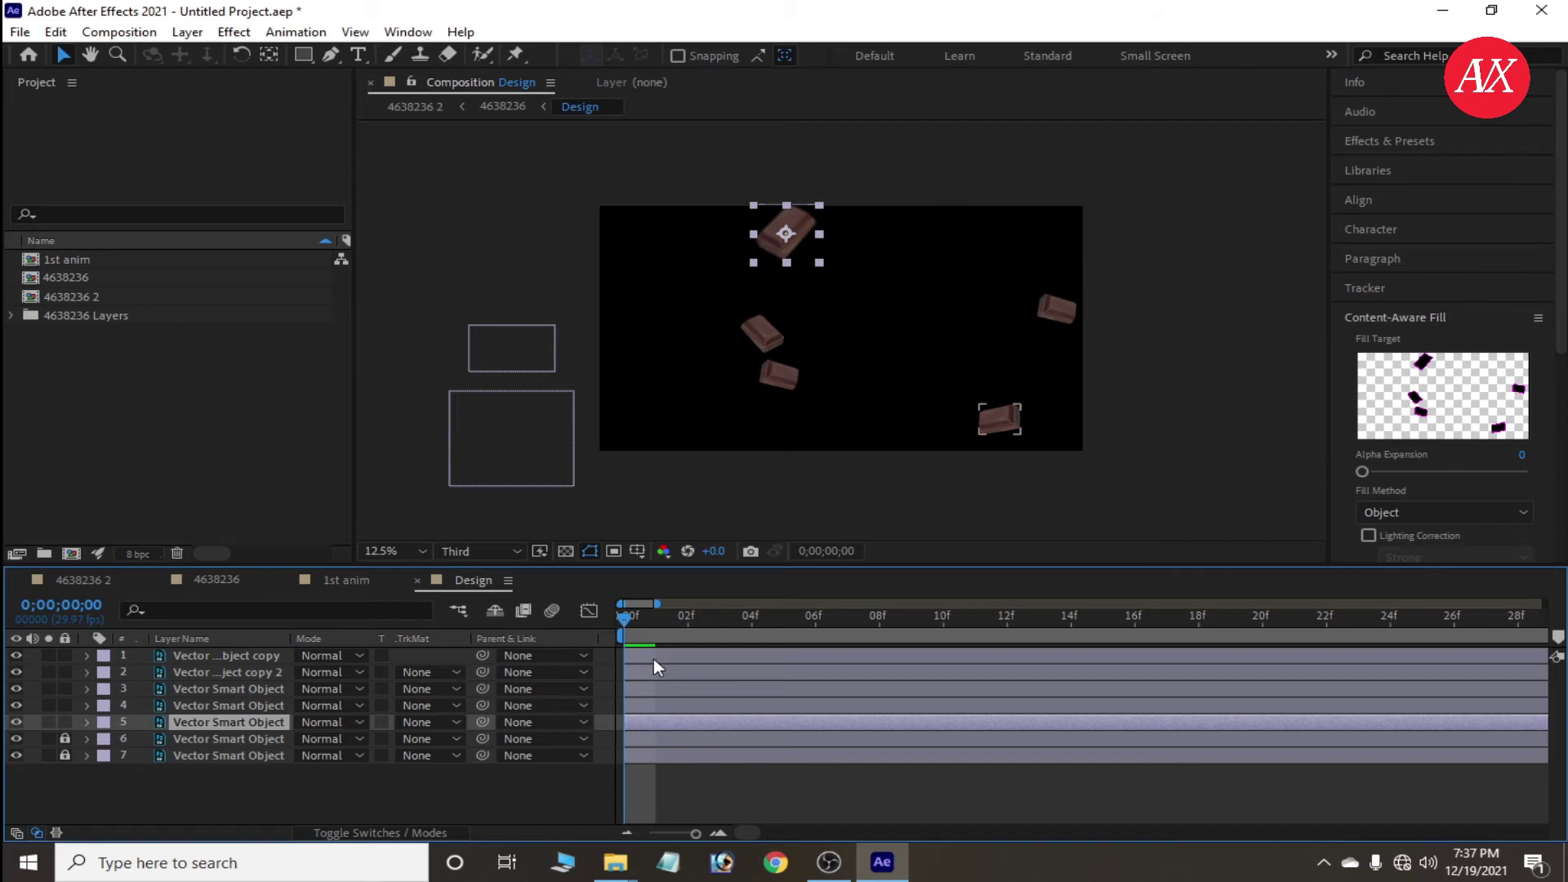
left_click(201, 689)
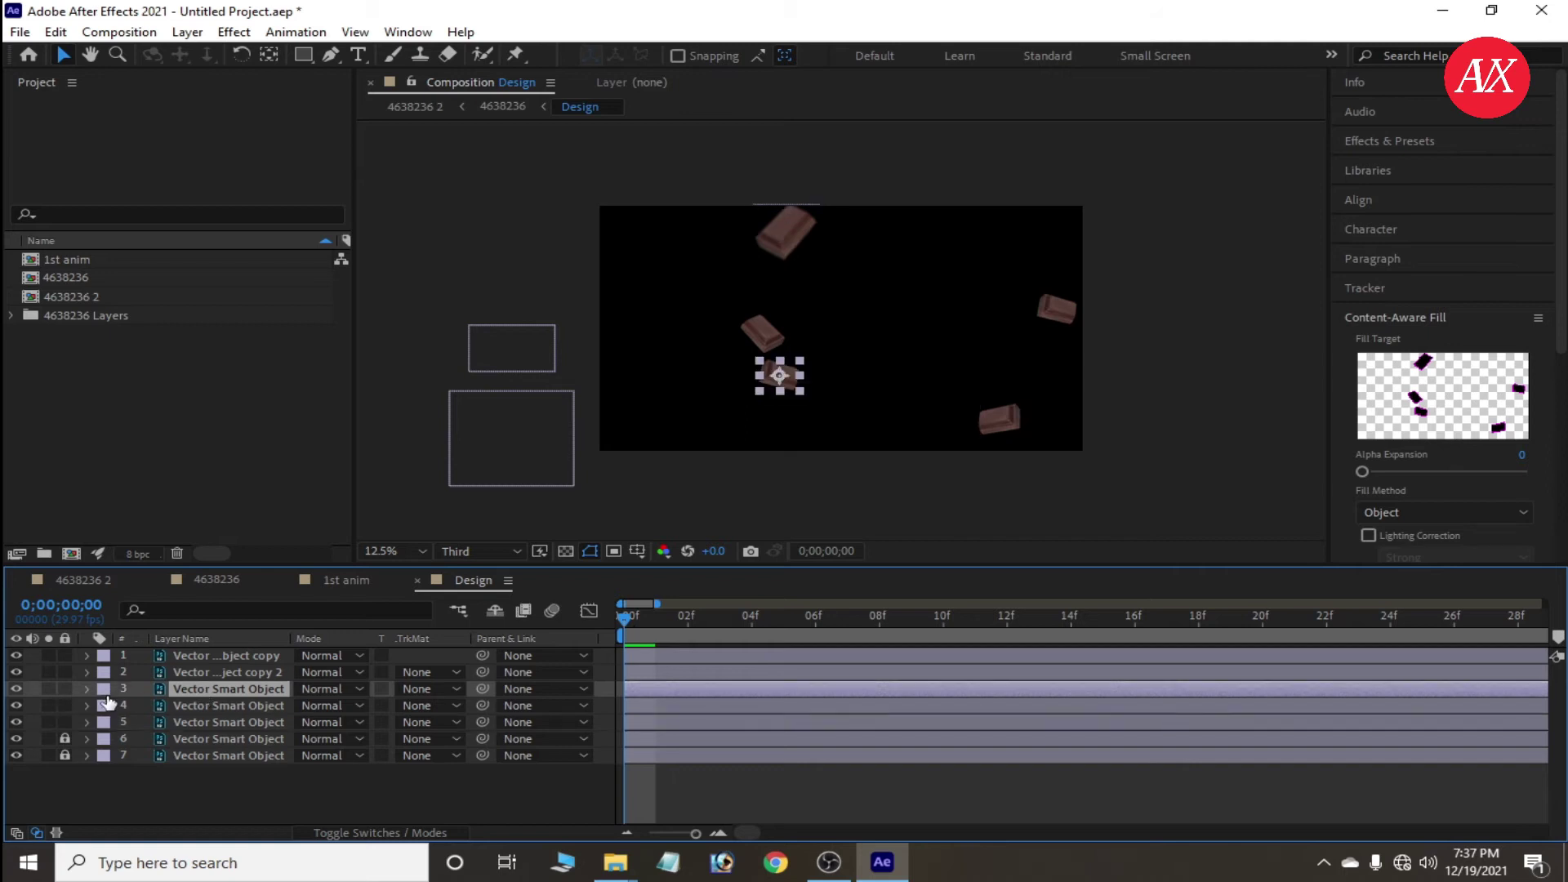
Hide and lock layer 5, the chocolate piece at the canvas's upper edge
left_click(208, 722)
left_click(16, 722)
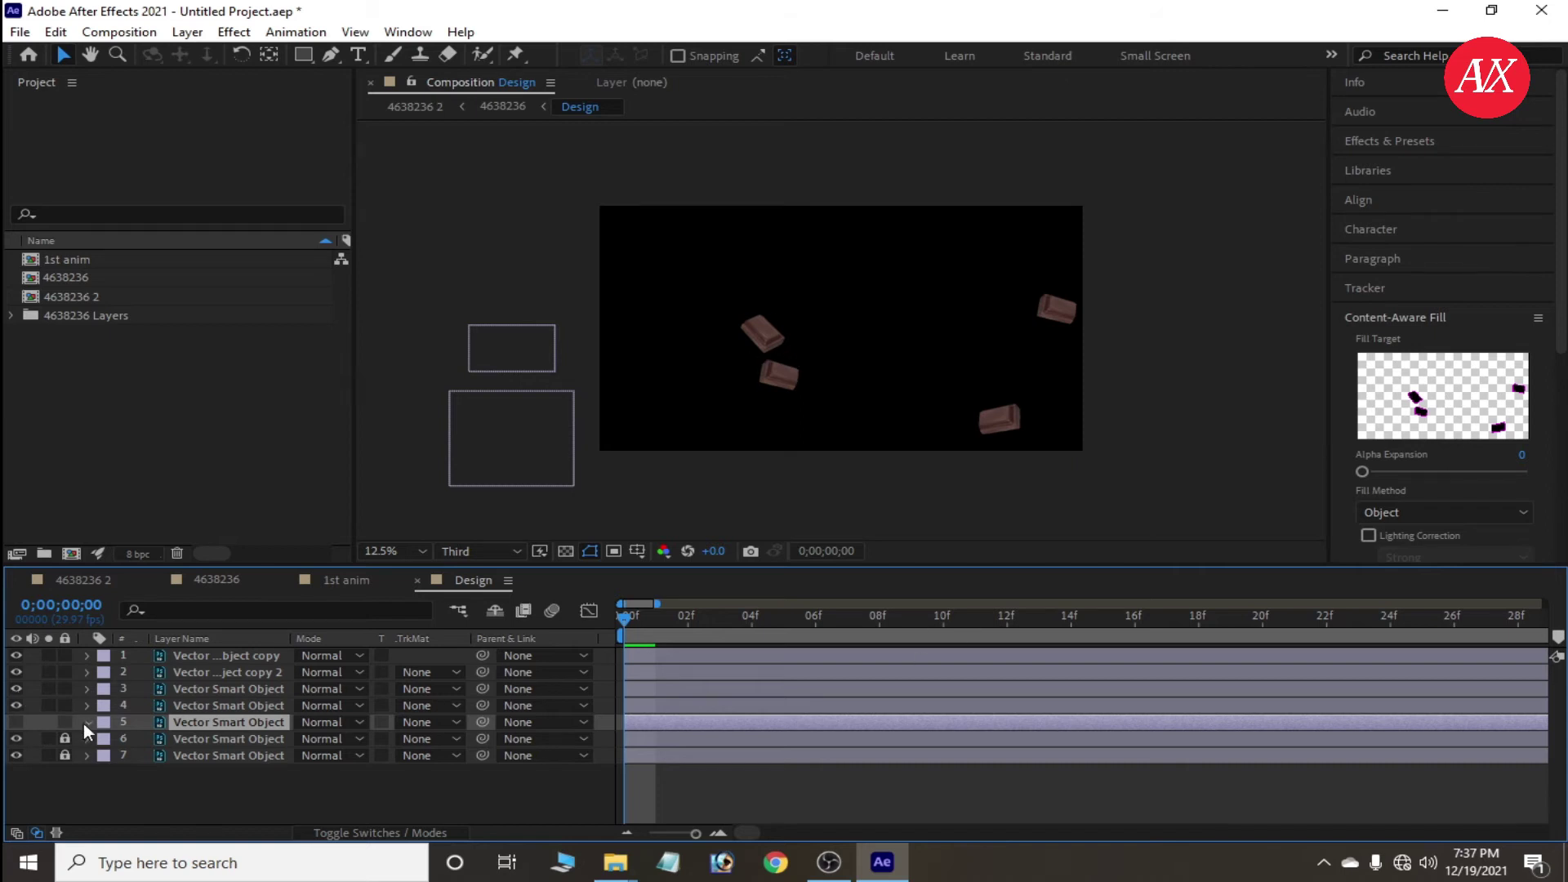
left_click(216, 706)
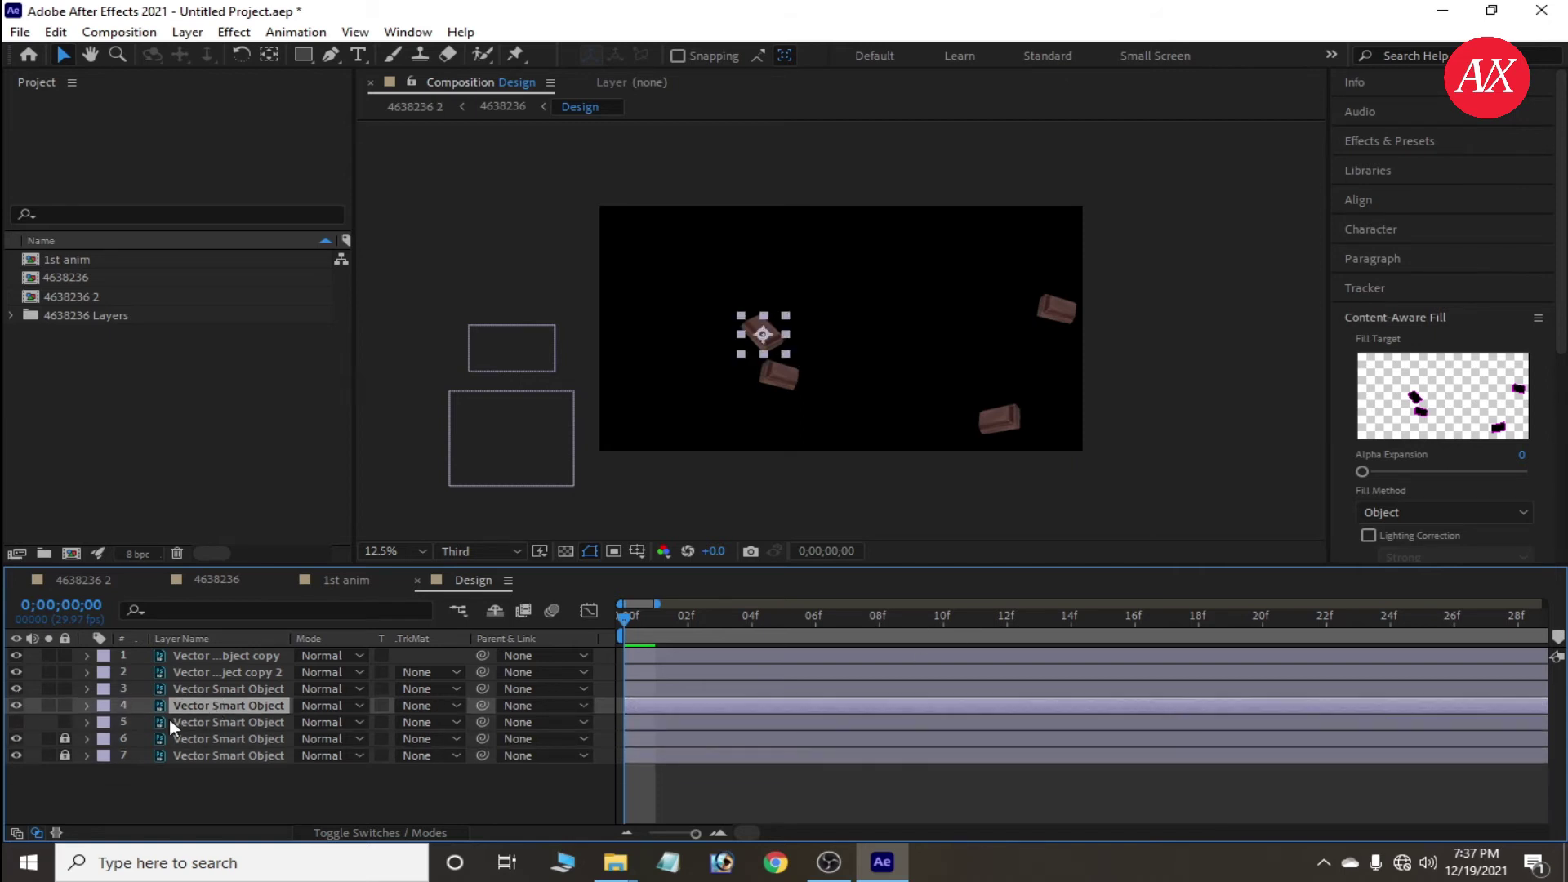
left_click(65, 723)
Keyframe Position on layers 3 and 4 at the first frame, with both pieces moved straight above the canvas to Y -155 and -489
left_click(219, 688)
left_click(217, 706, "ctrl")
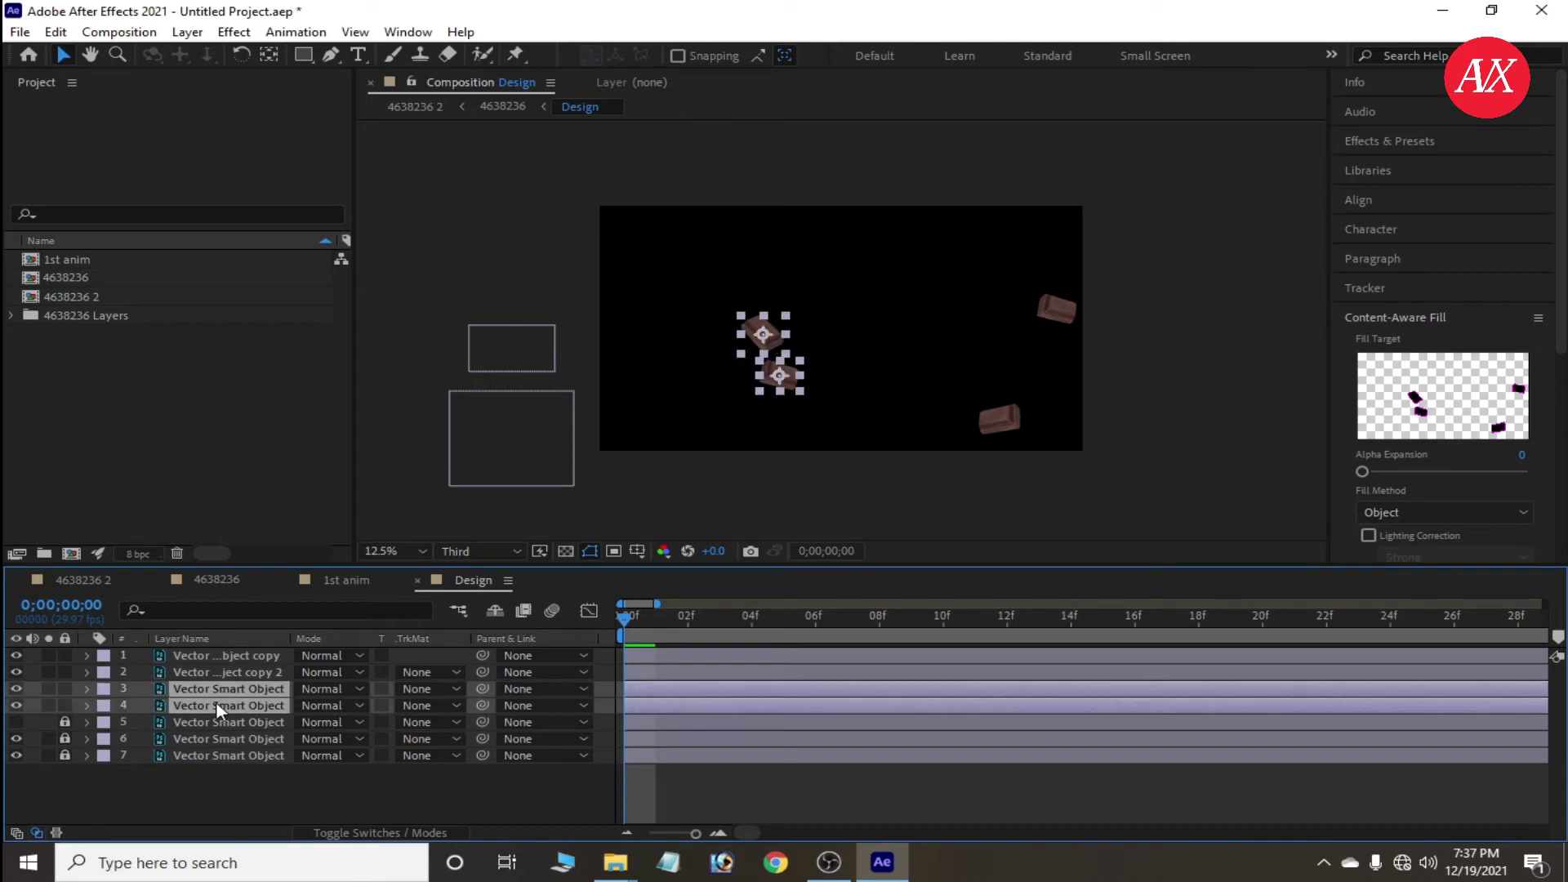
left_click(87, 691)
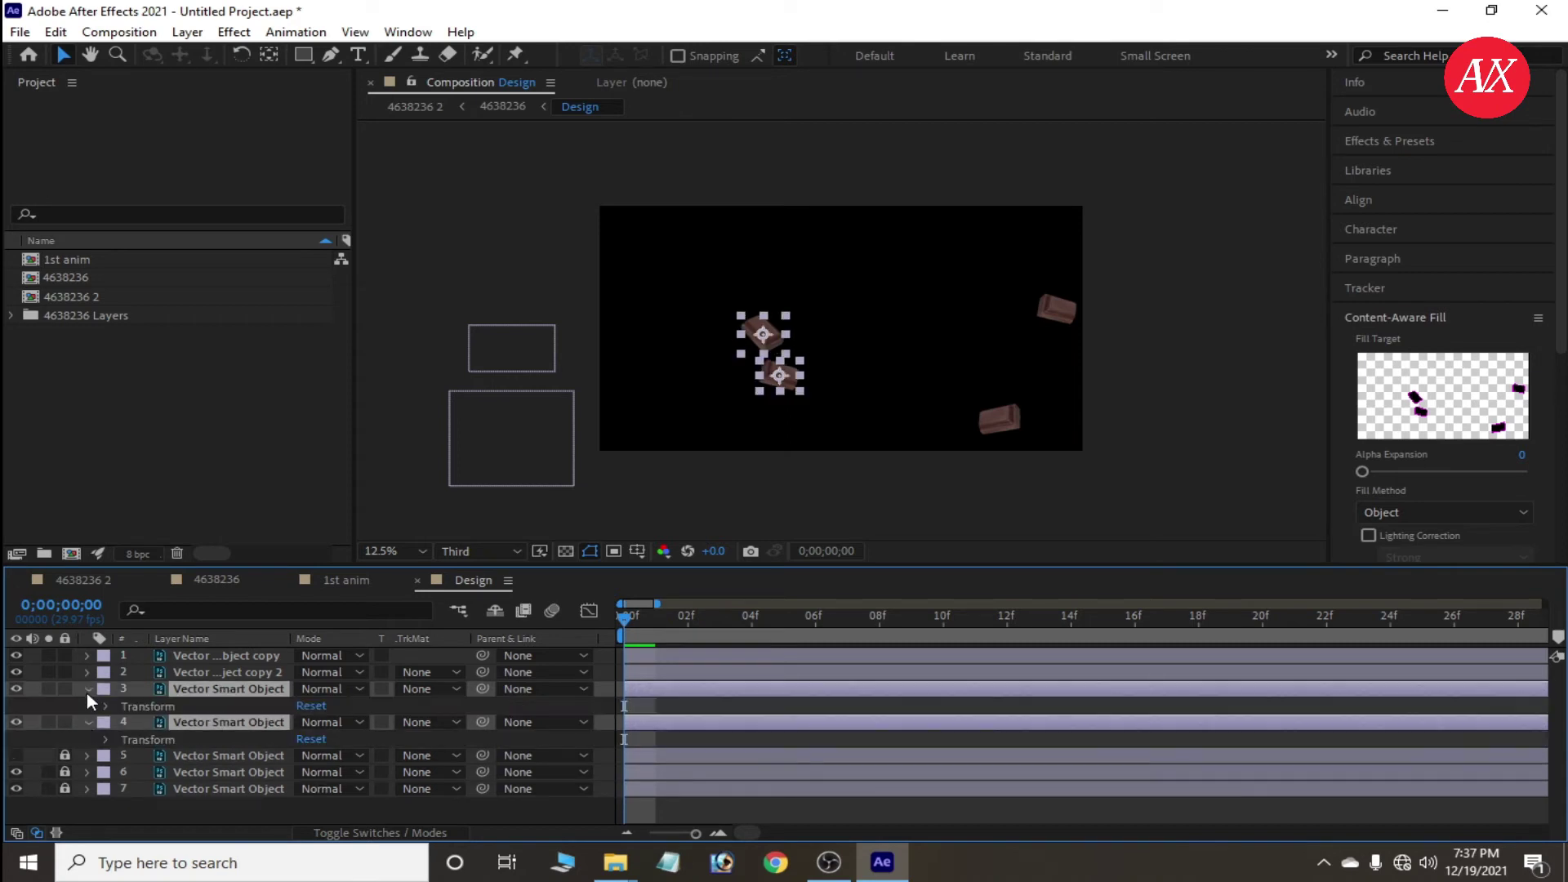
left_click(104, 704)
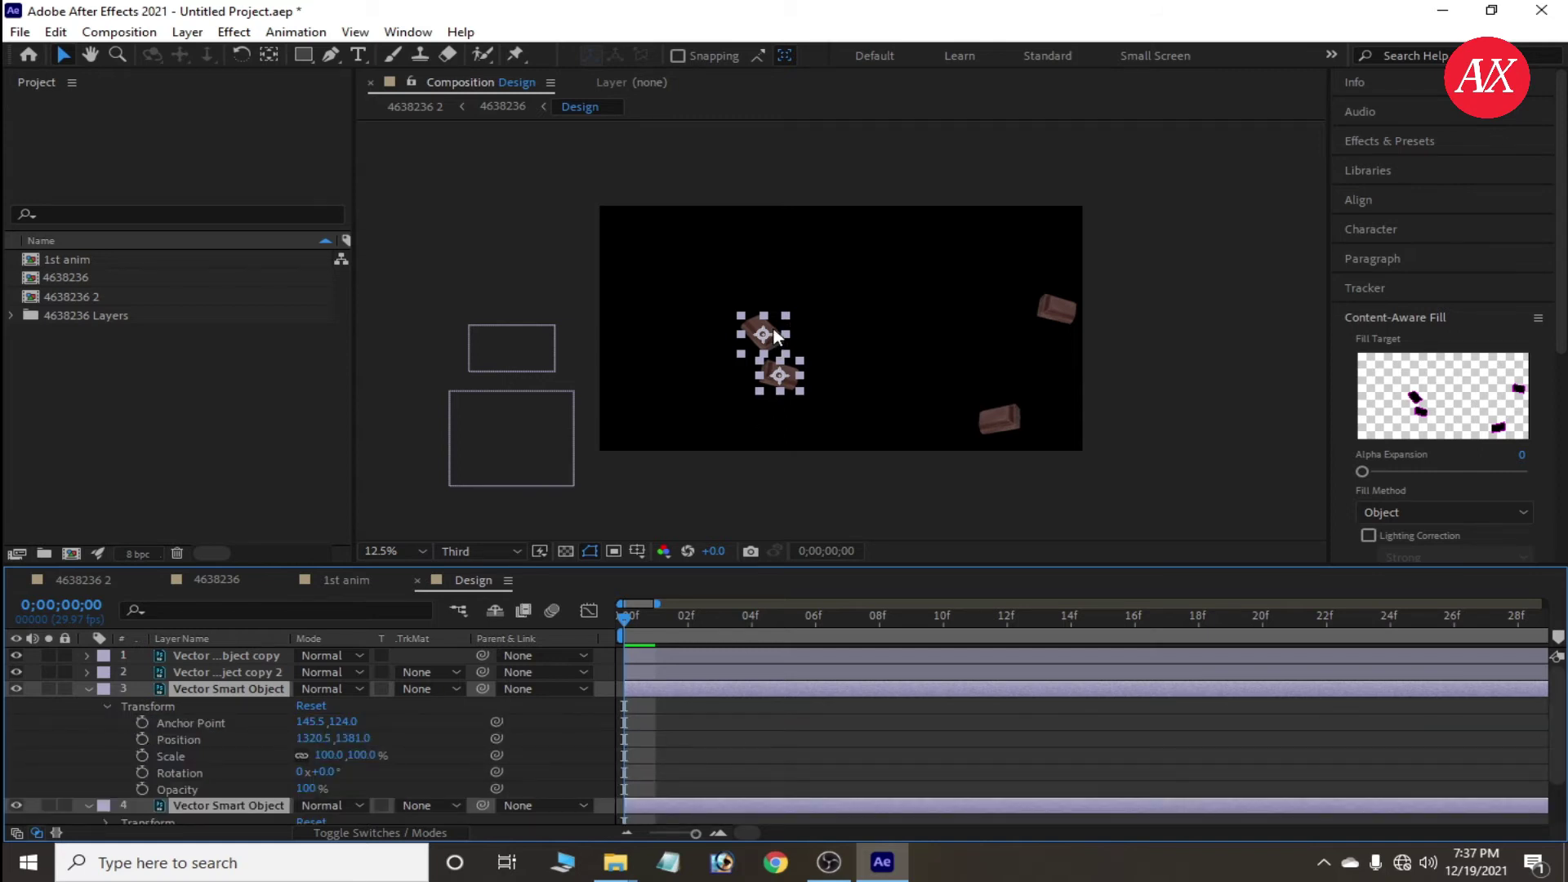
left_click_drag(774, 337, 775, 147)
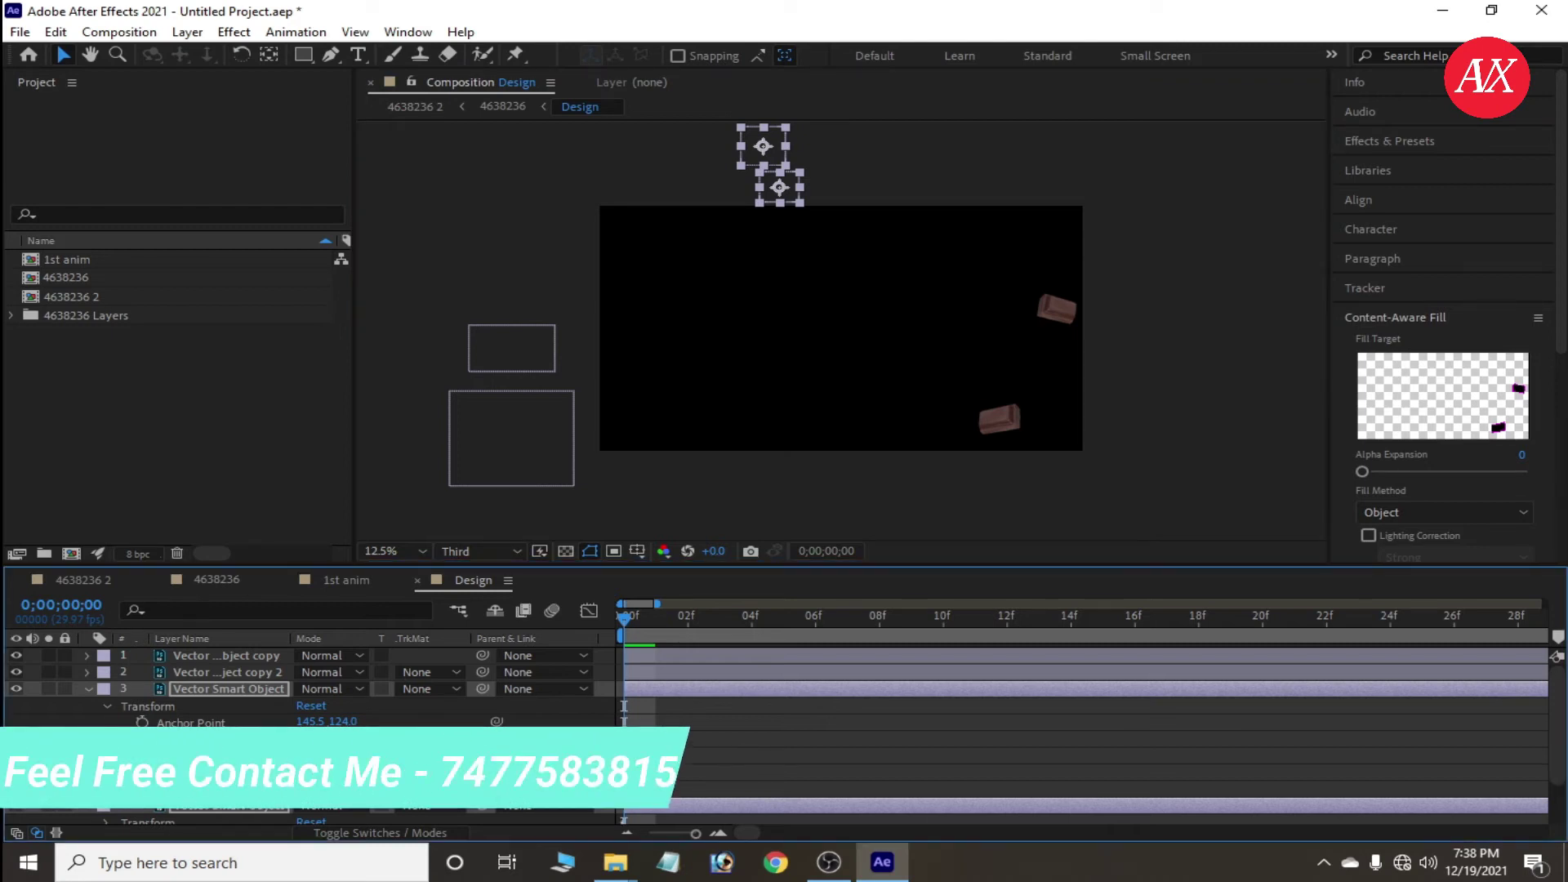
scroll(744, 746, "down", 3)
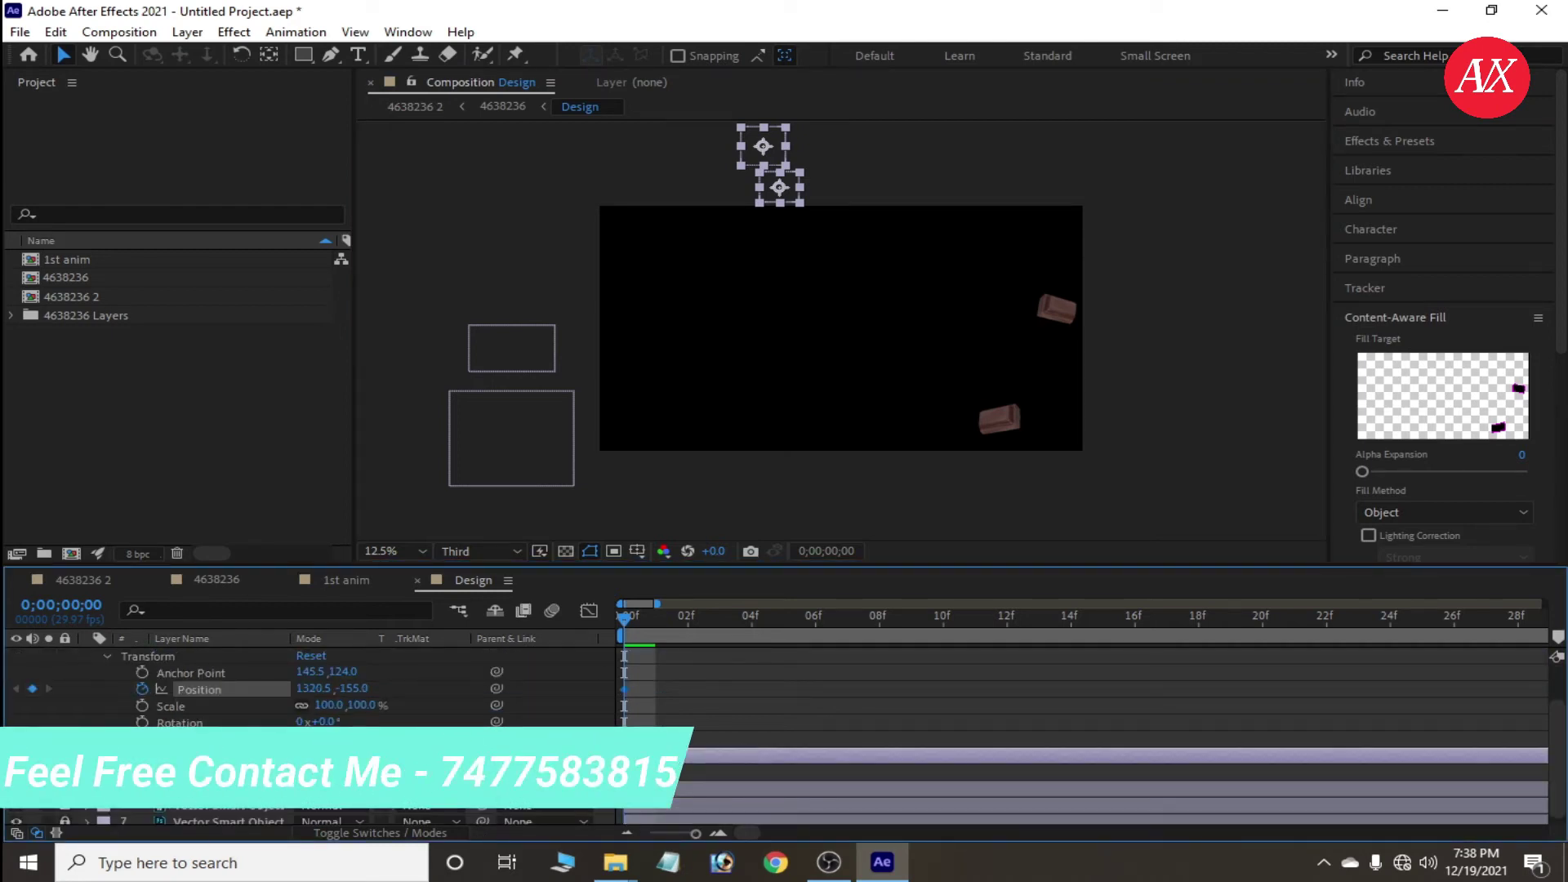
scroll(807, 773, "up", 3)
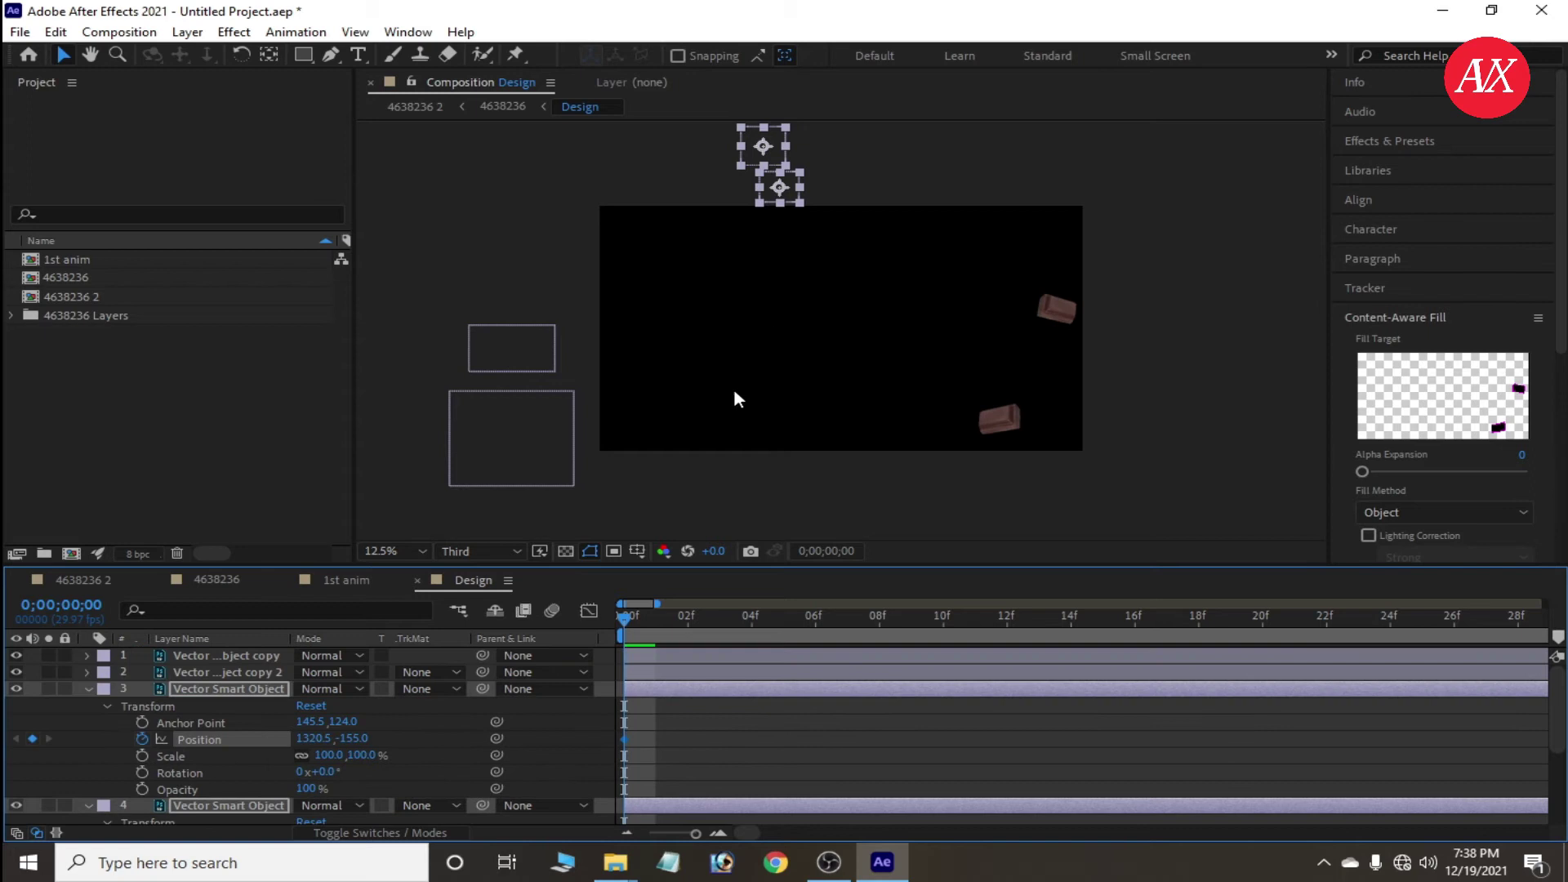
scroll(729, 741, "down", 3)
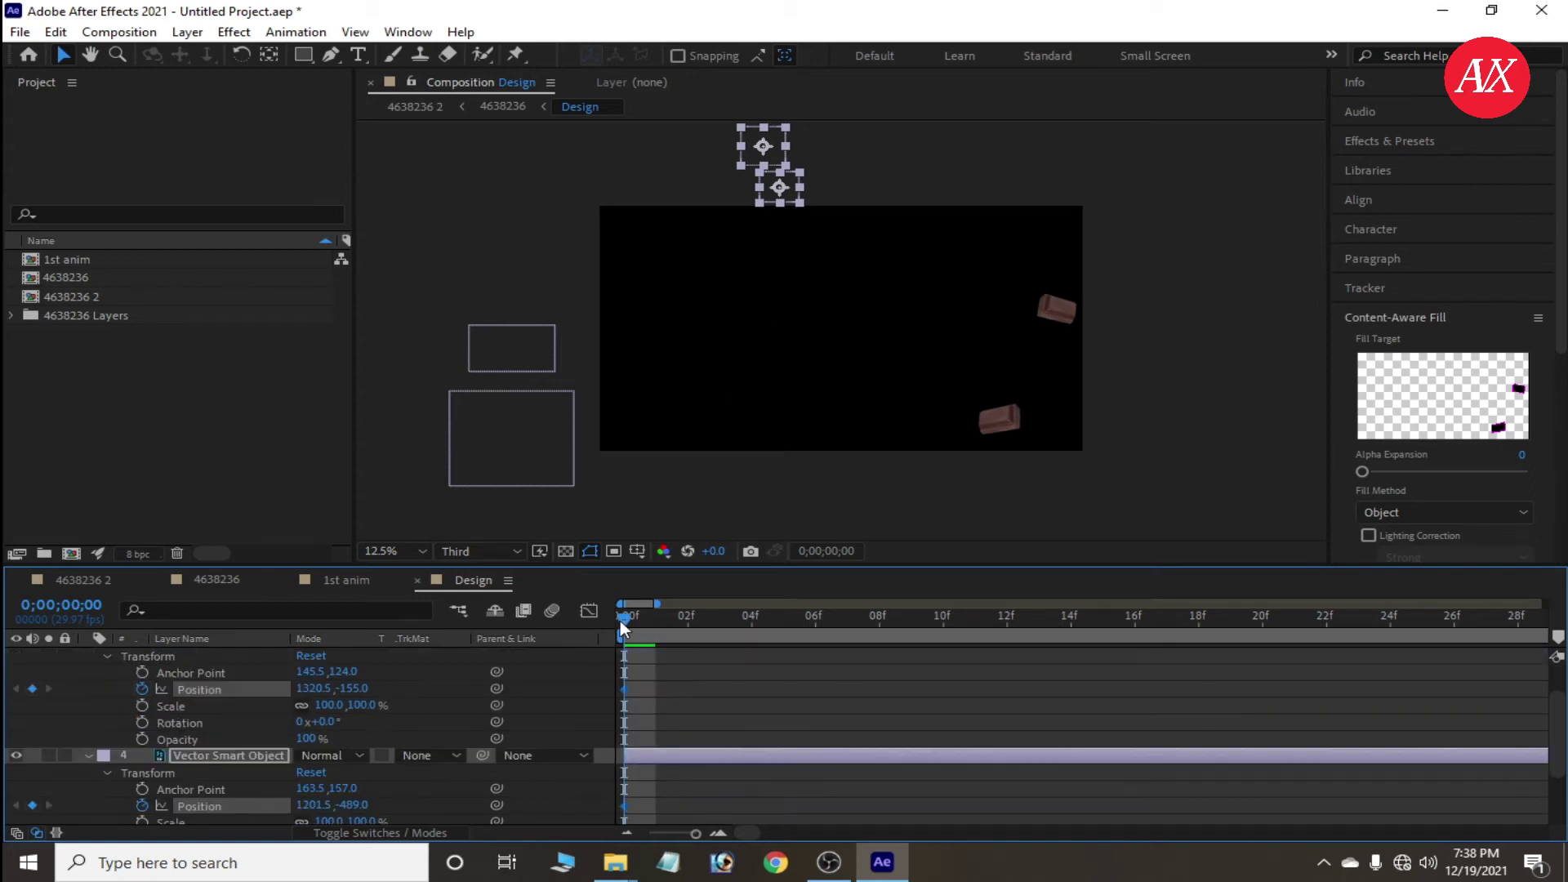
At frame 14, move the two selected chocolate pieces on layers 3 and 4 straight down into the composition, to Y positions 1125 and 791
key("space")
mouse_move(1047, 626)
left_mouse_down()
mouse_move(1026, 631)
mouse_move(1068, 631)
left_mouse_up()
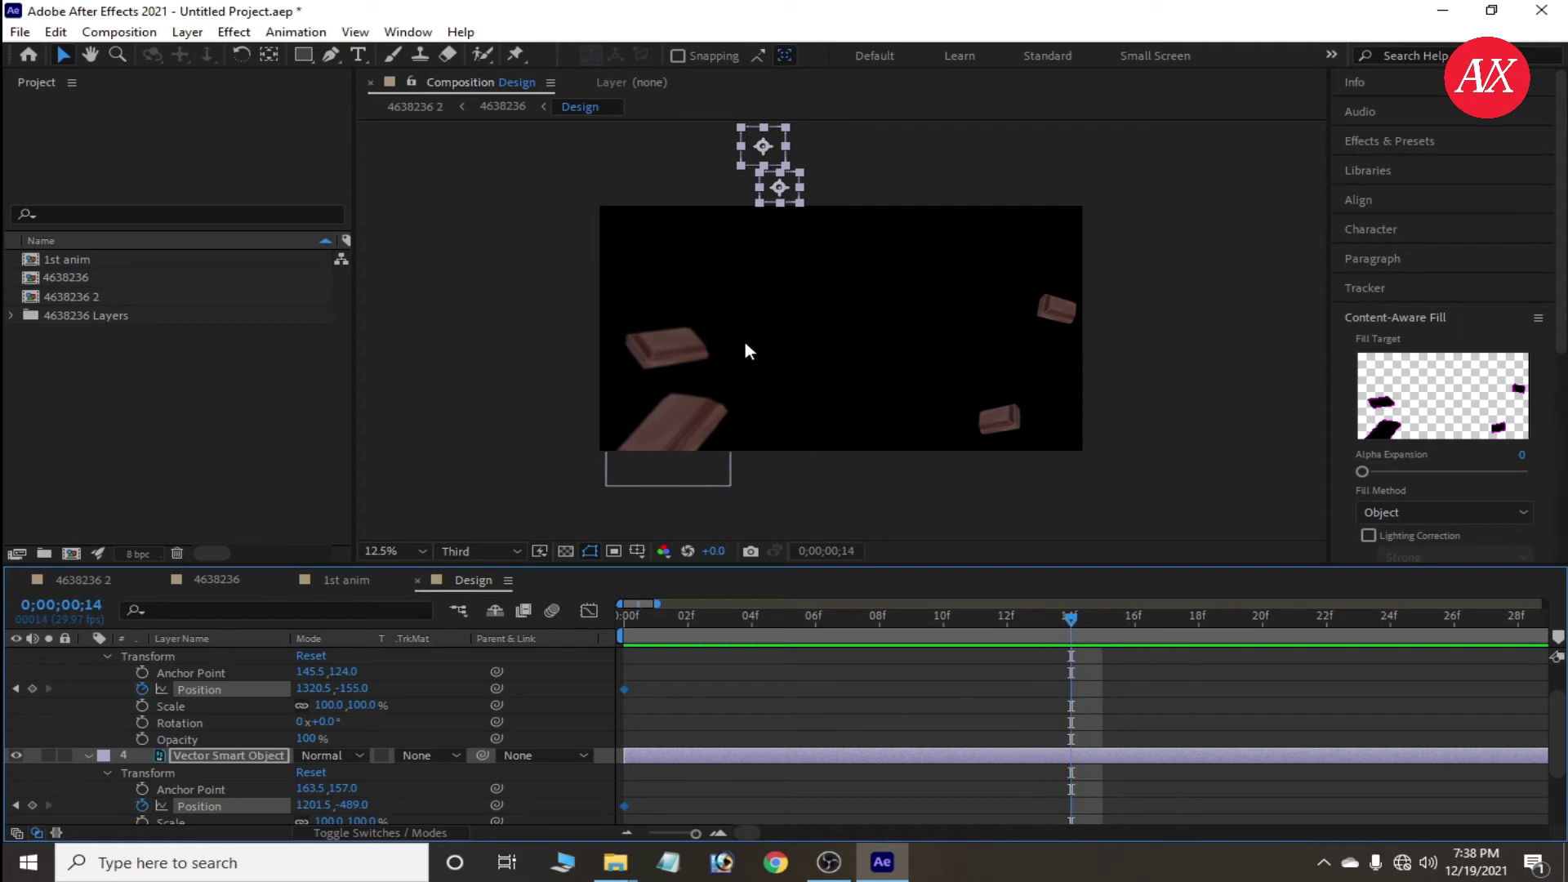
left_click_drag(777, 137, 776, 302)
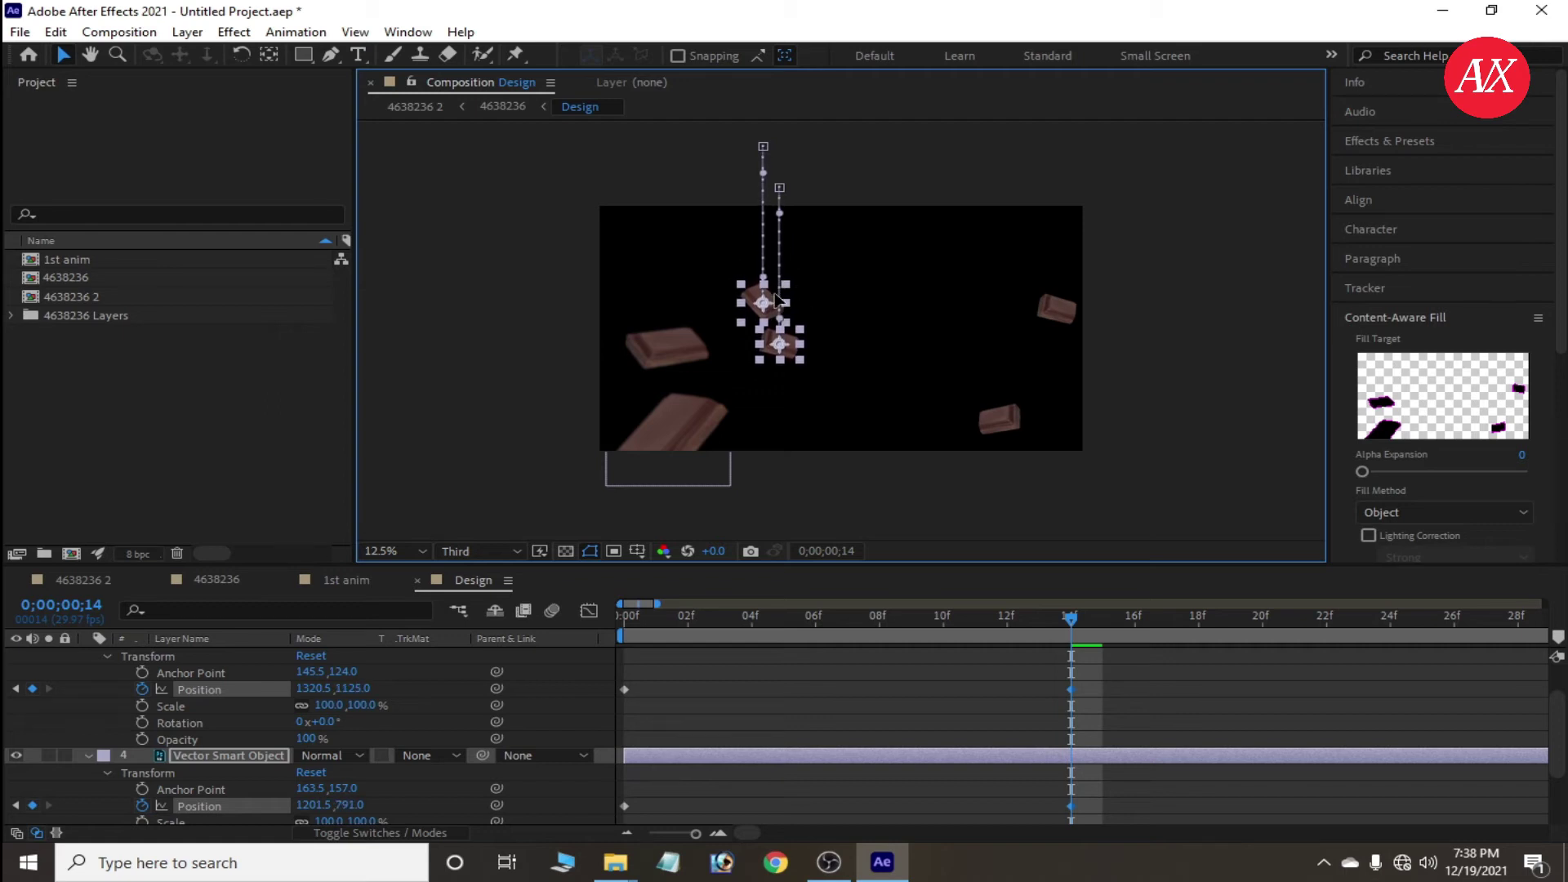
Preview the chocolate pieces' entrance animation from the start of the Design composition several times
left_click_drag(882, 618, 409, 655)
left_click(1141, 326)
key("space")
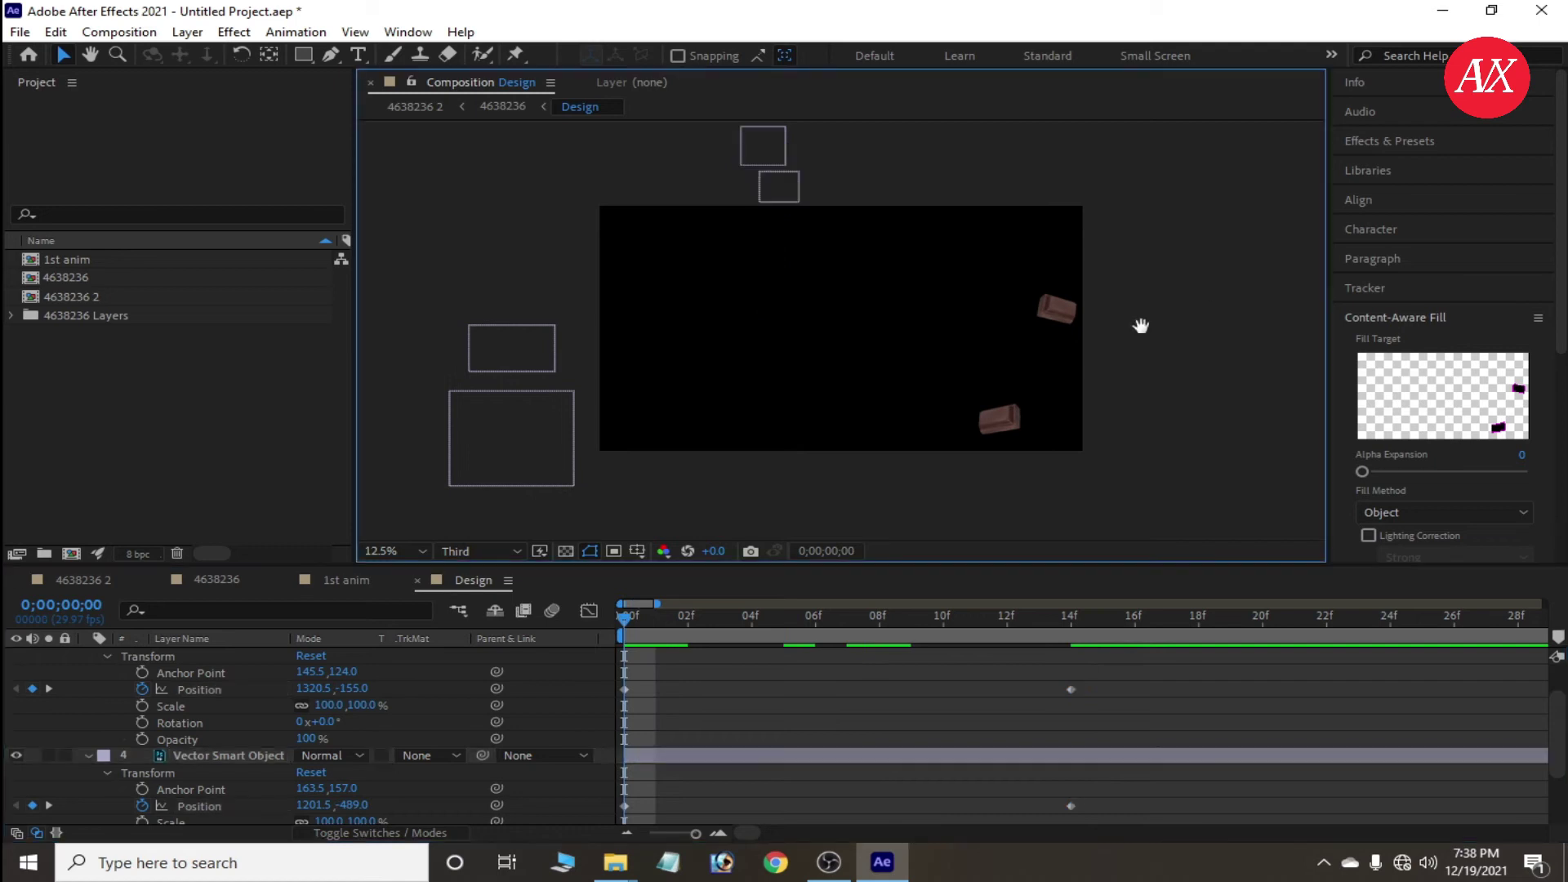
left_click(629, 629)
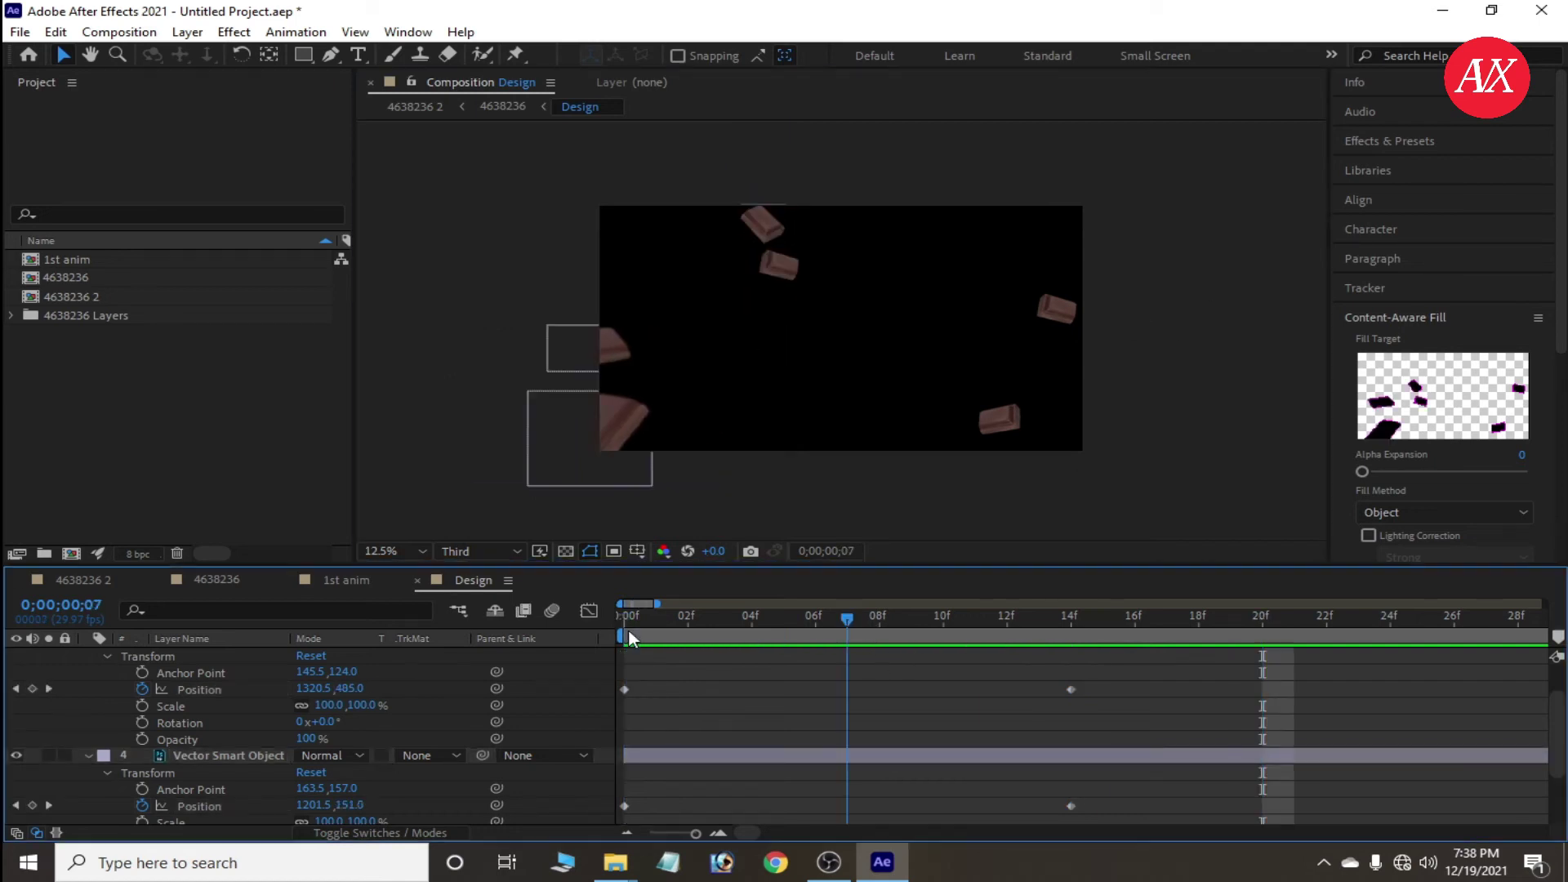
left_click_drag(789, 612, 450, 644)
key("space")
key("space")
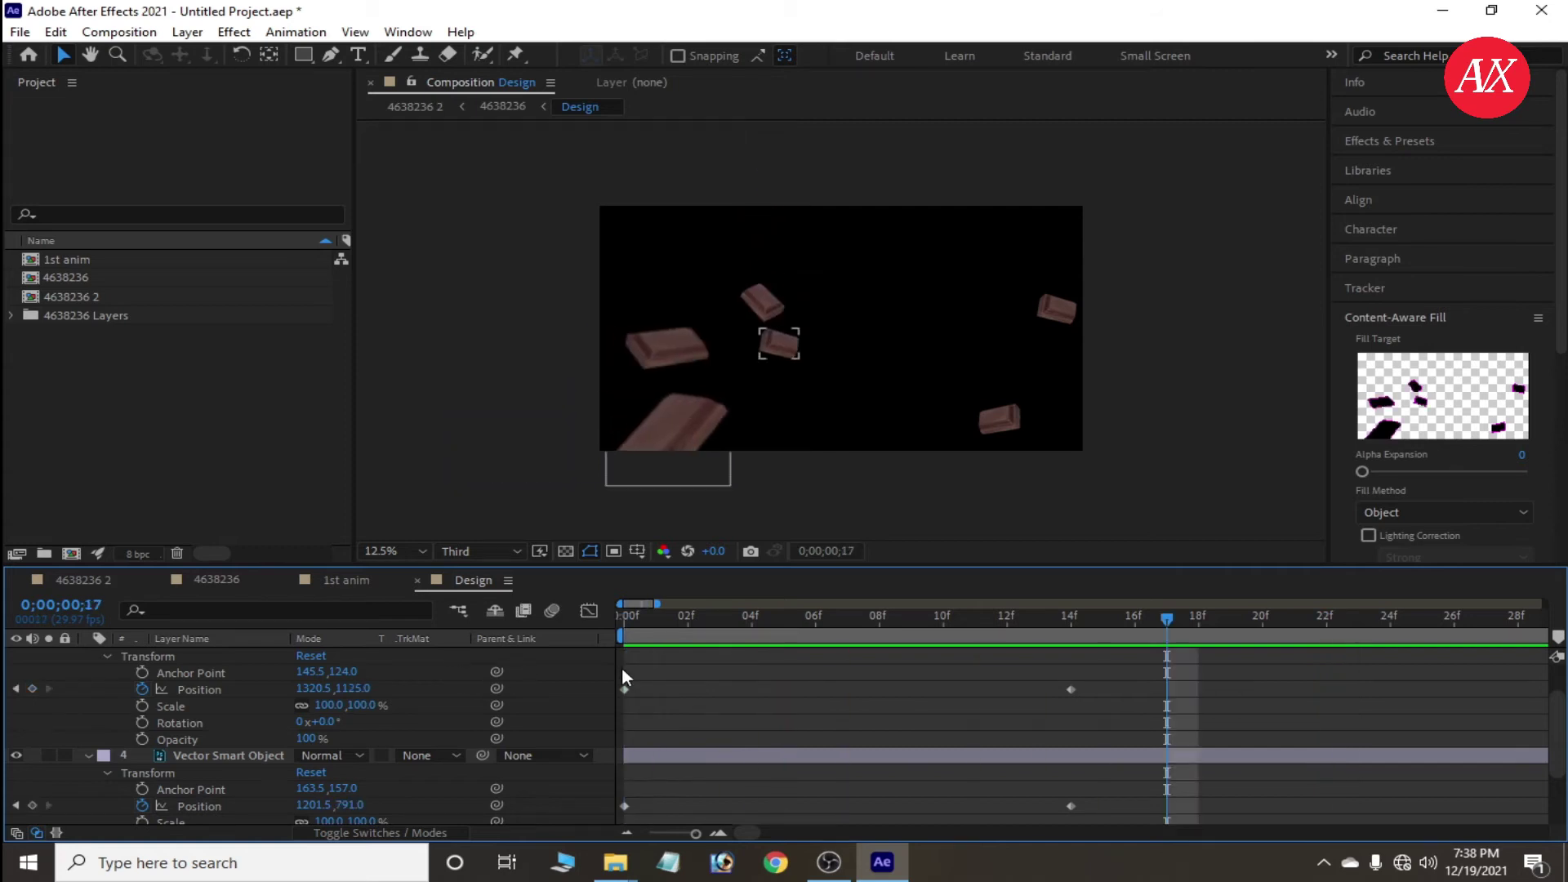
left_click_drag(699, 623, 478, 635)
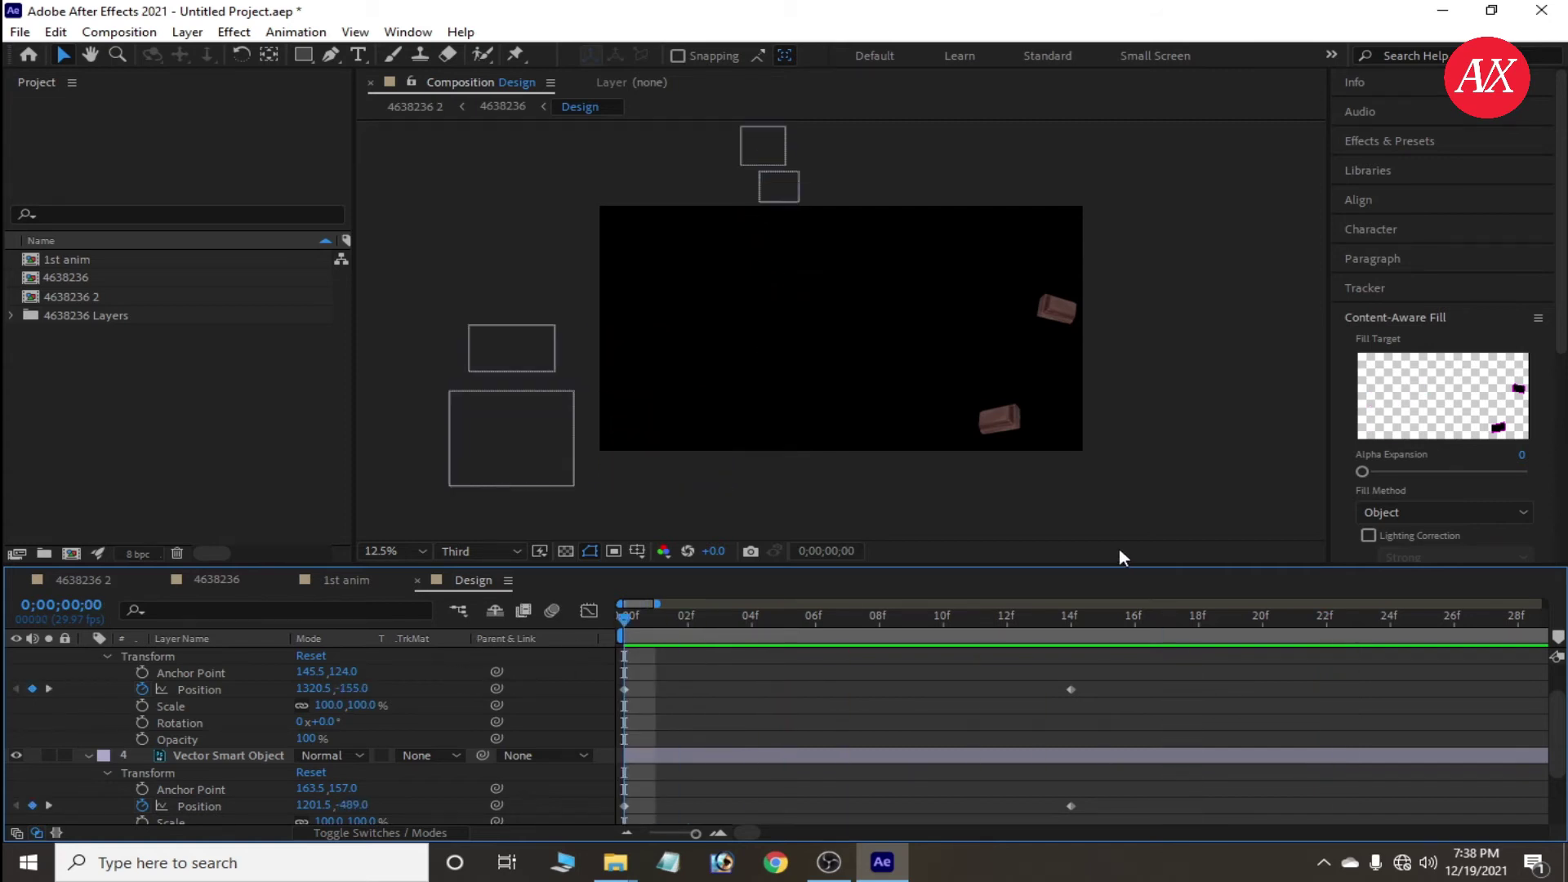
key("space")
key("space")
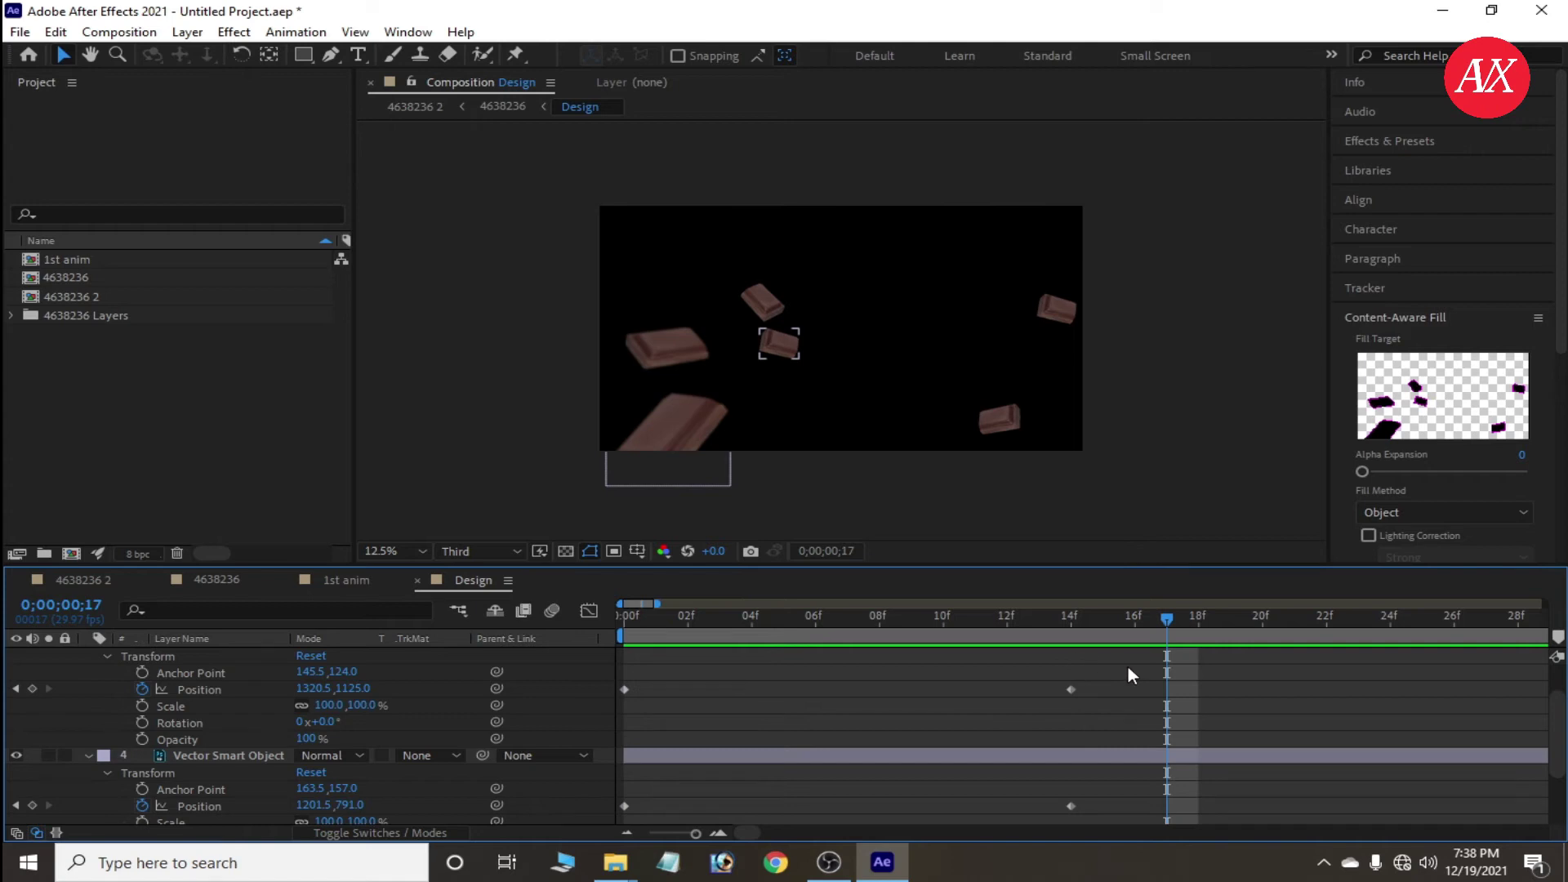
Apply Easy Ease to all Position keyframes of layers 3 and 4, and play the animation from the start
left_click_drag(1138, 660, 584, 804)
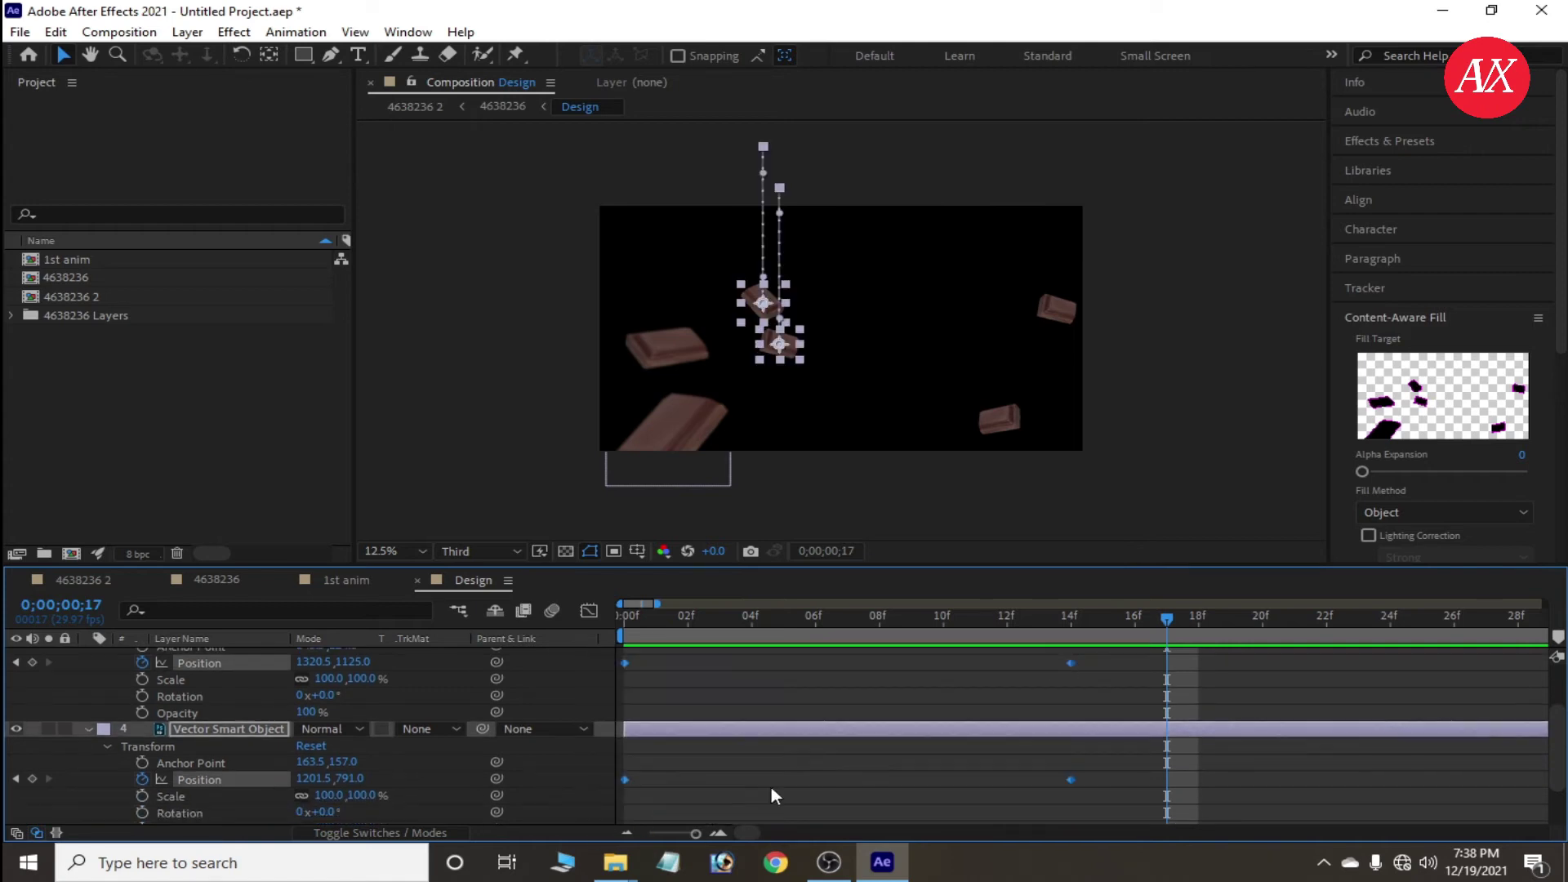
right_click(1071, 660)
mouse_move(1160, 646)
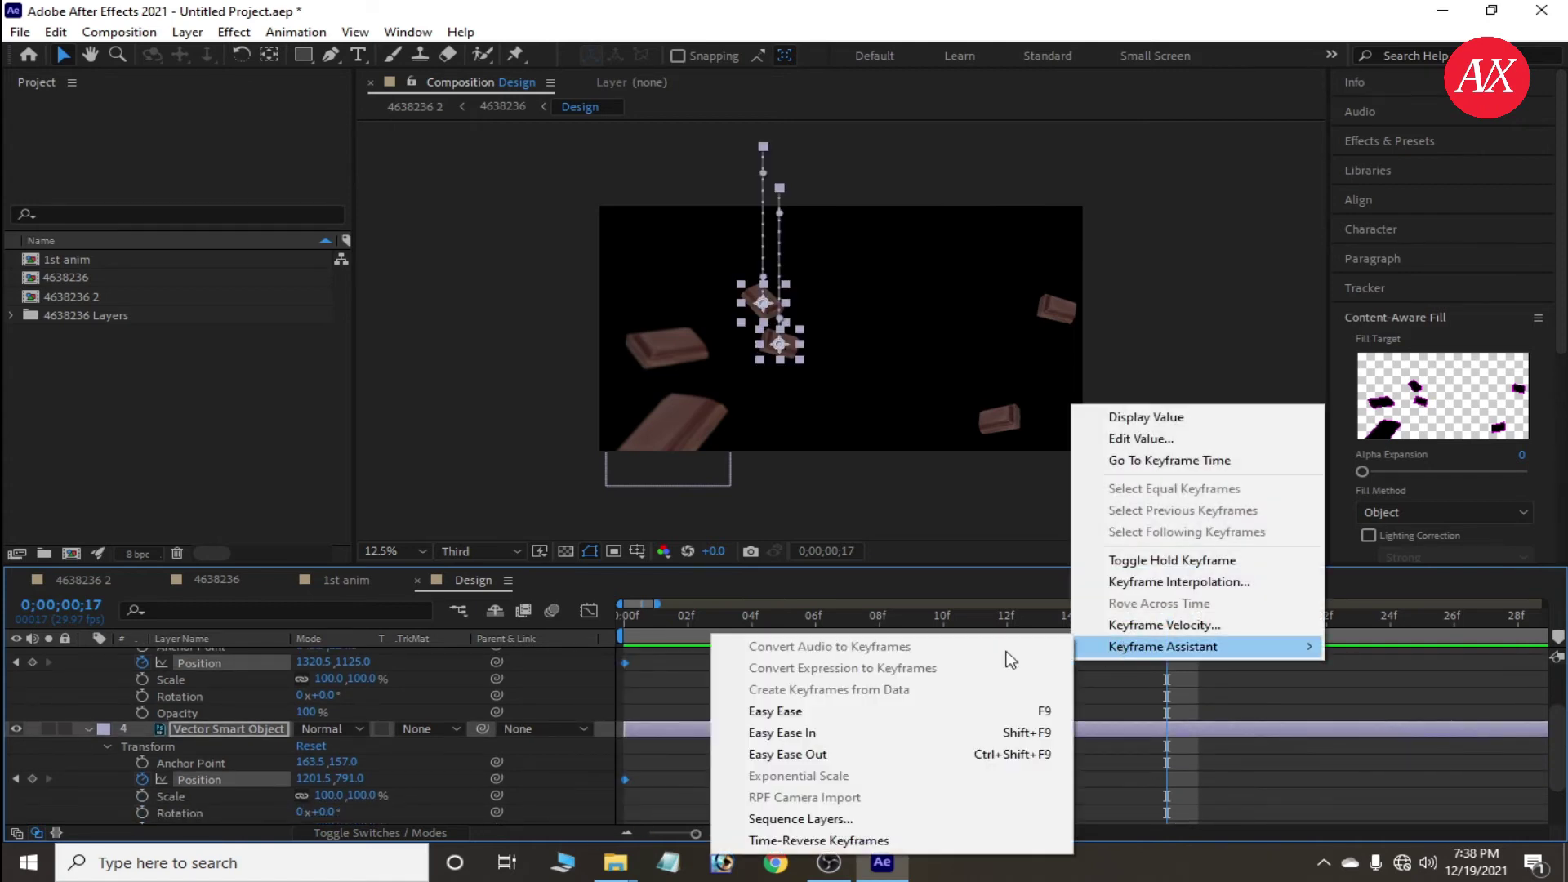
left_click(850, 710)
left_click(1367, 716)
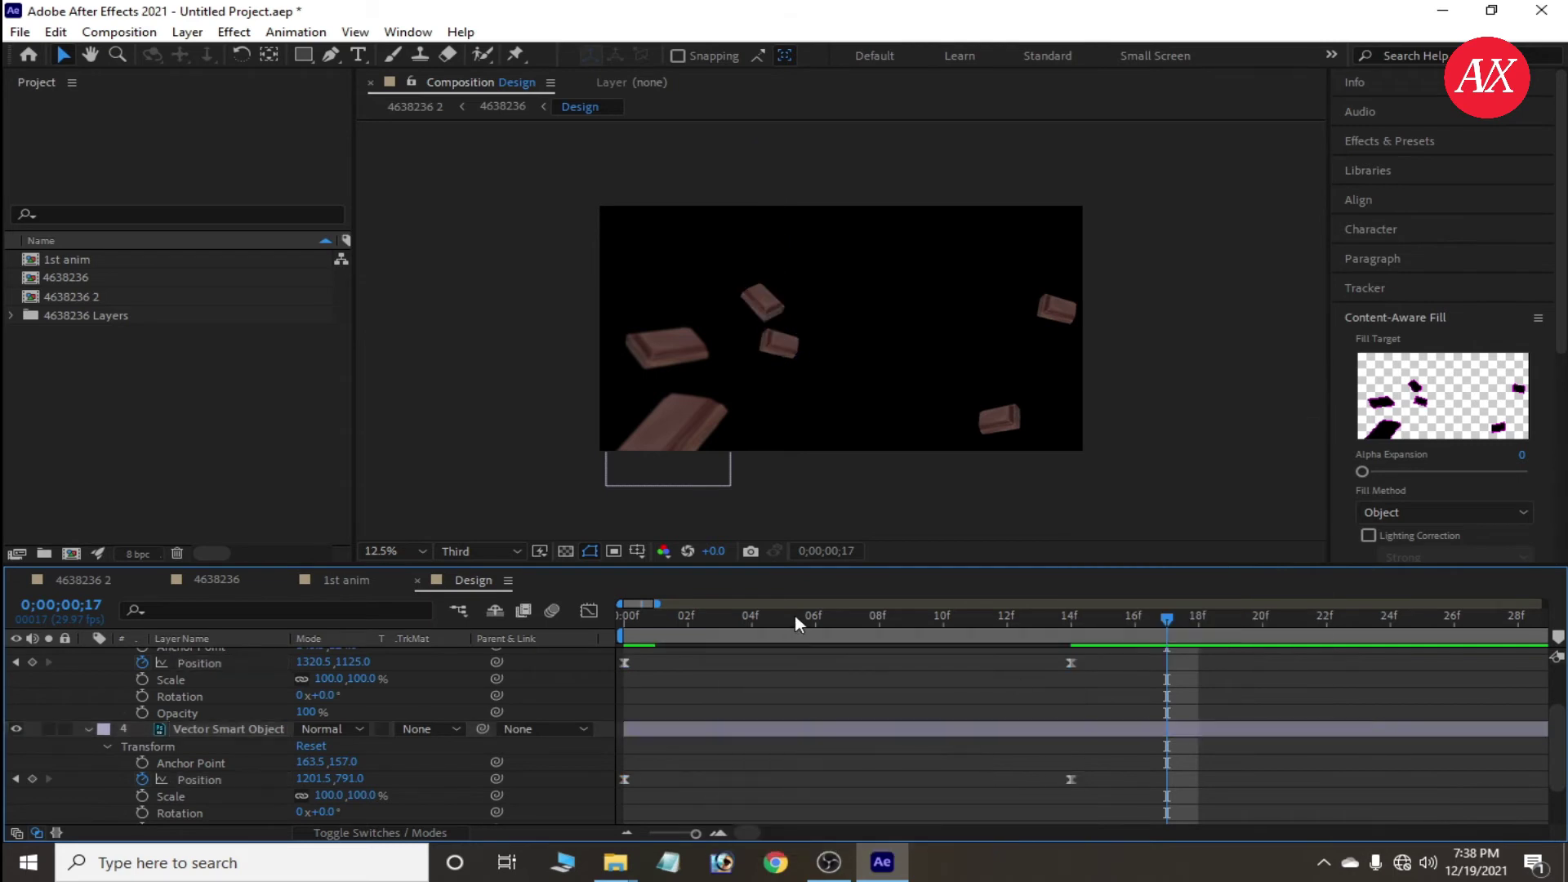
left_click_drag(792, 617, 403, 624)
key("space")
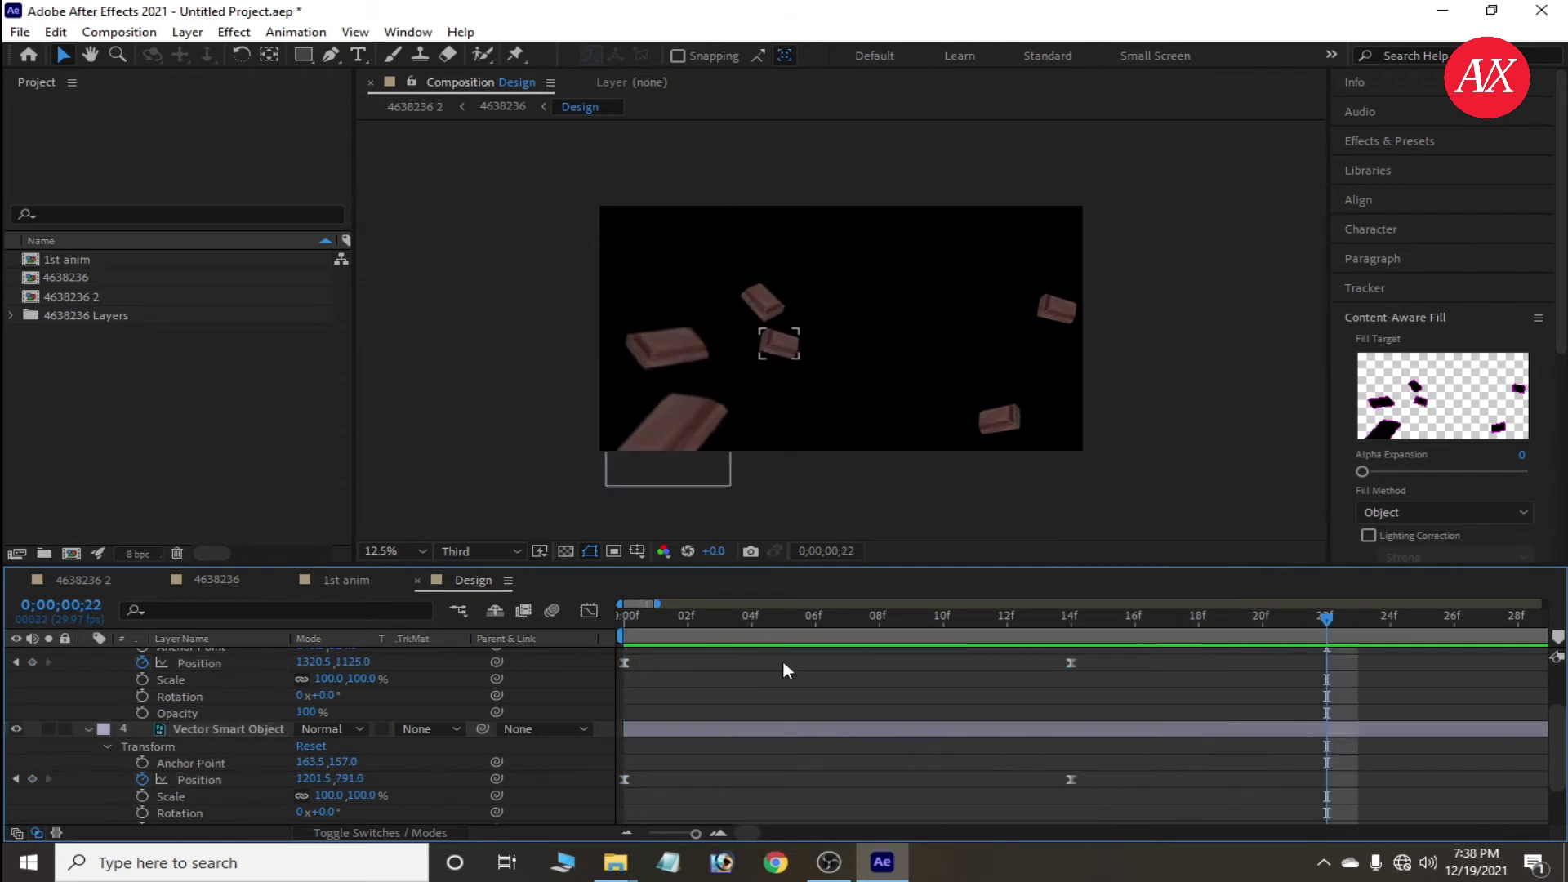
right_click(1070, 662)
mouse_move(1116, 658)
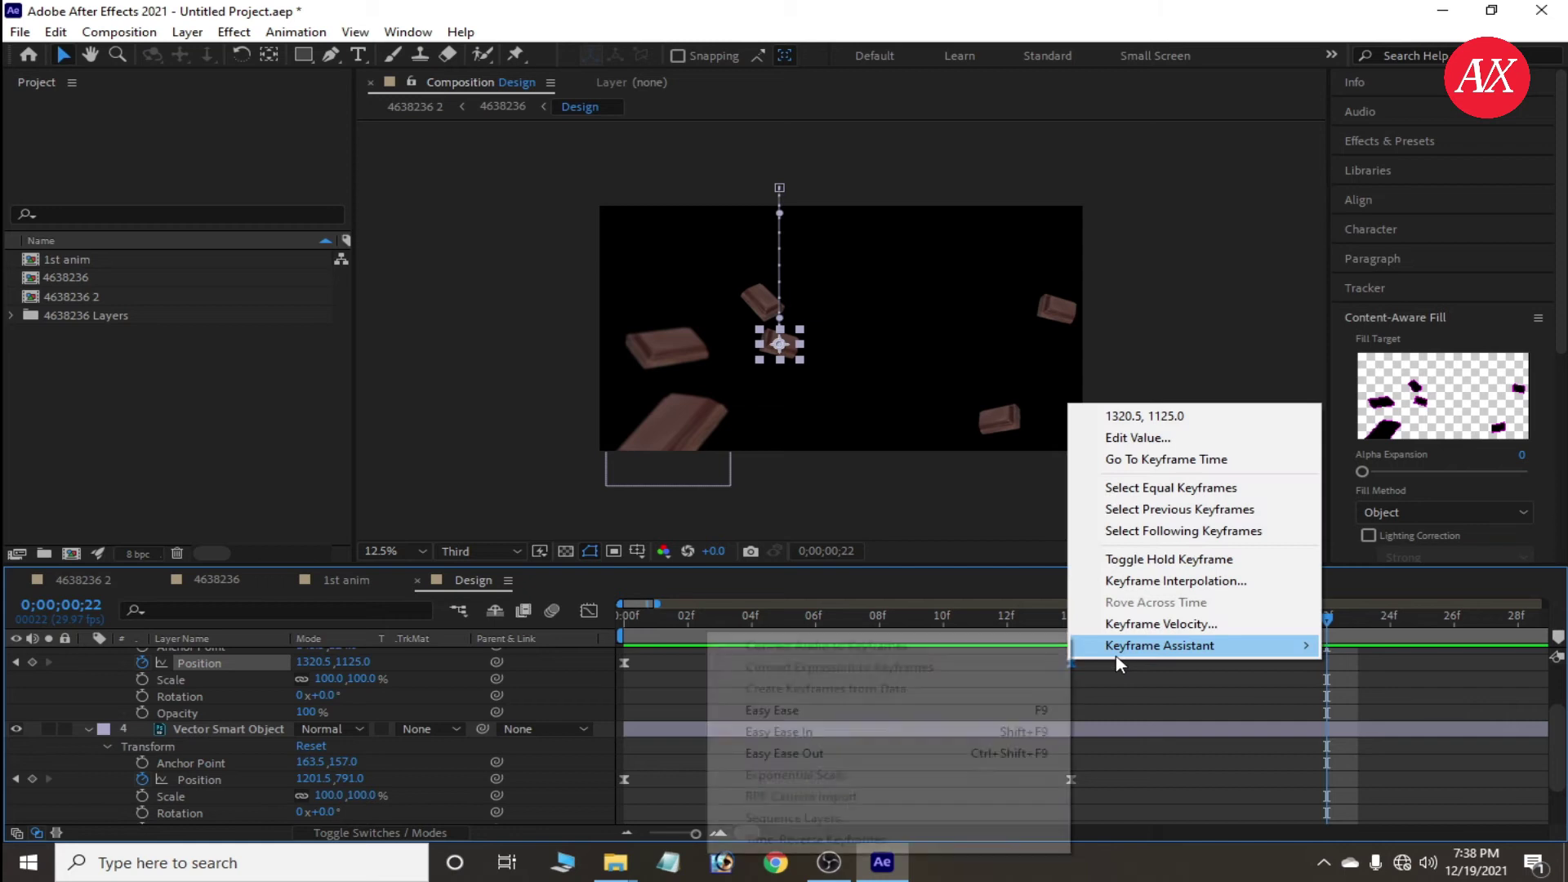
left_click(1155, 707)
Play back the eased chocolate animation from frame 0
left_click_drag(721, 613, 454, 652)
key("space")
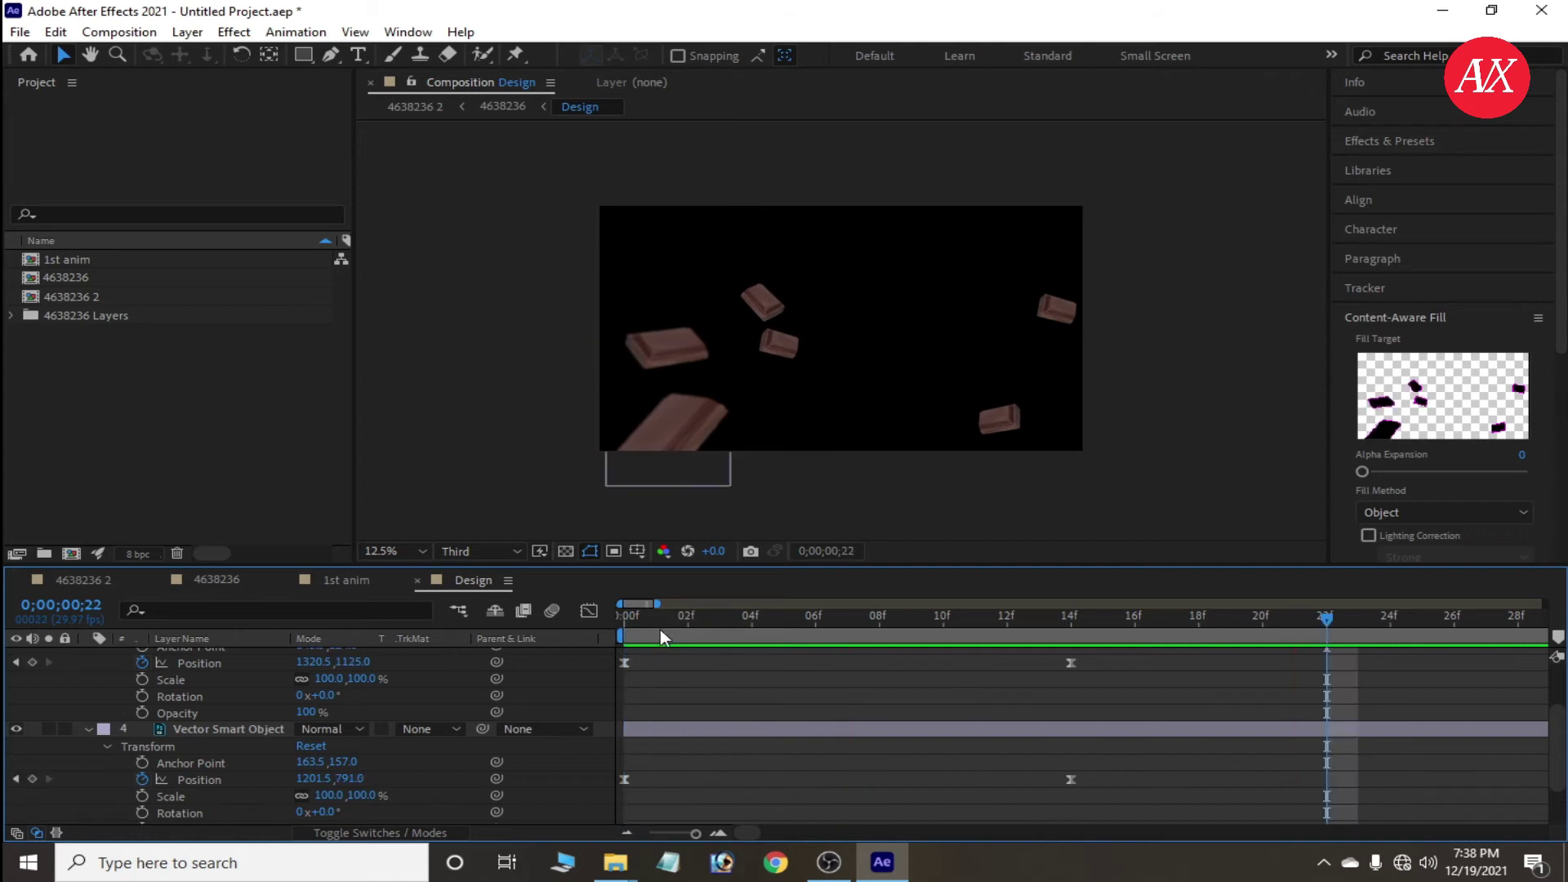
key("space")
Collapse the properties of layers 3 and 4 and lock both layers
left_click_drag(629, 616, 1072, 758)
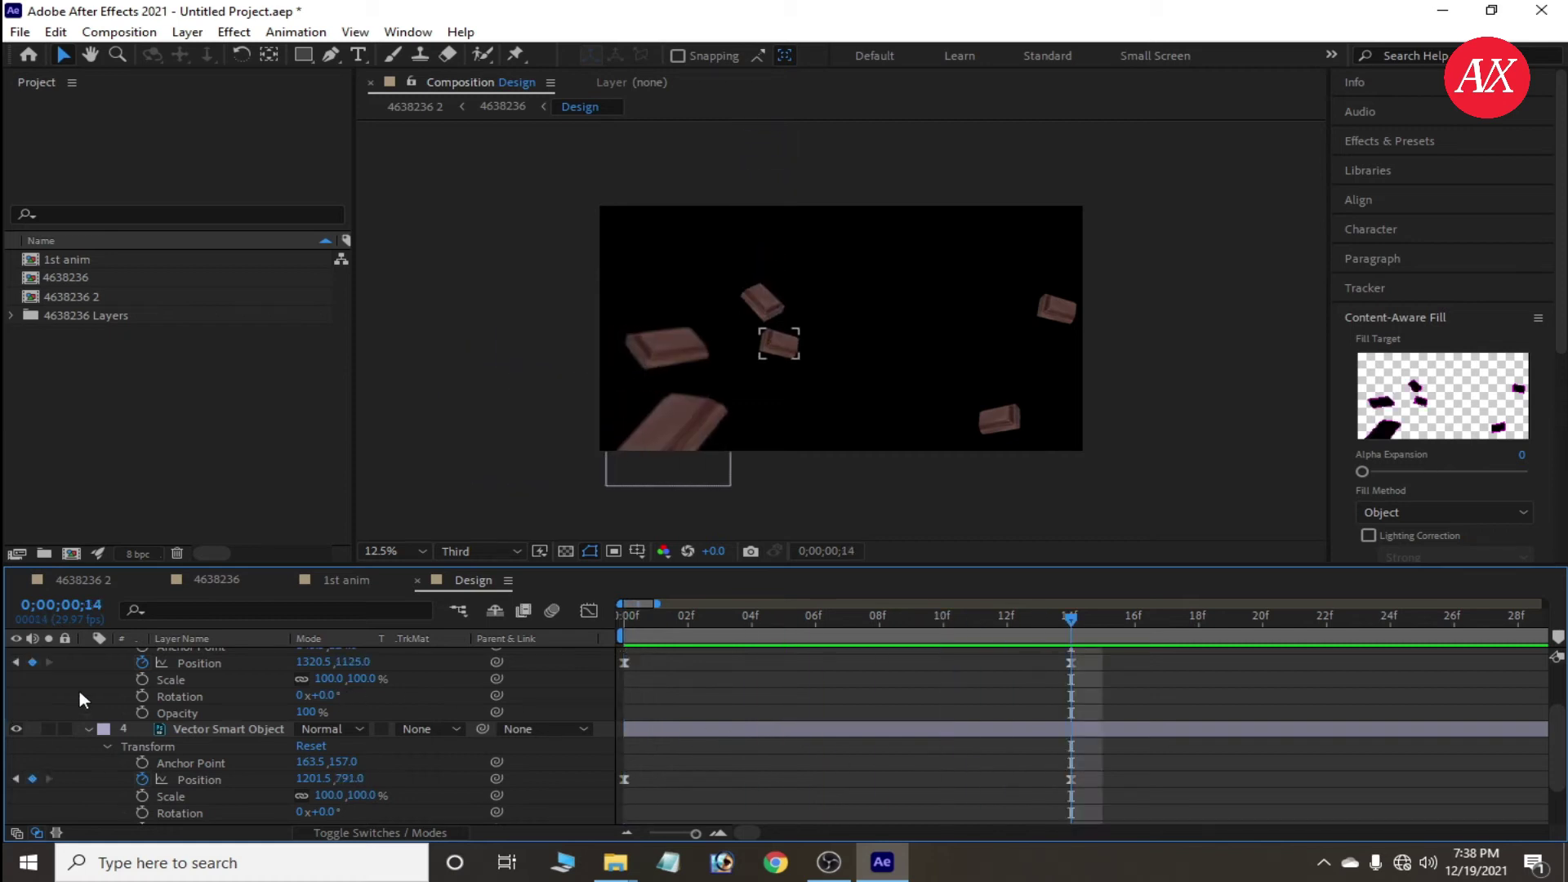
scroll(139, 699, "up", 2)
left_click(86, 688)
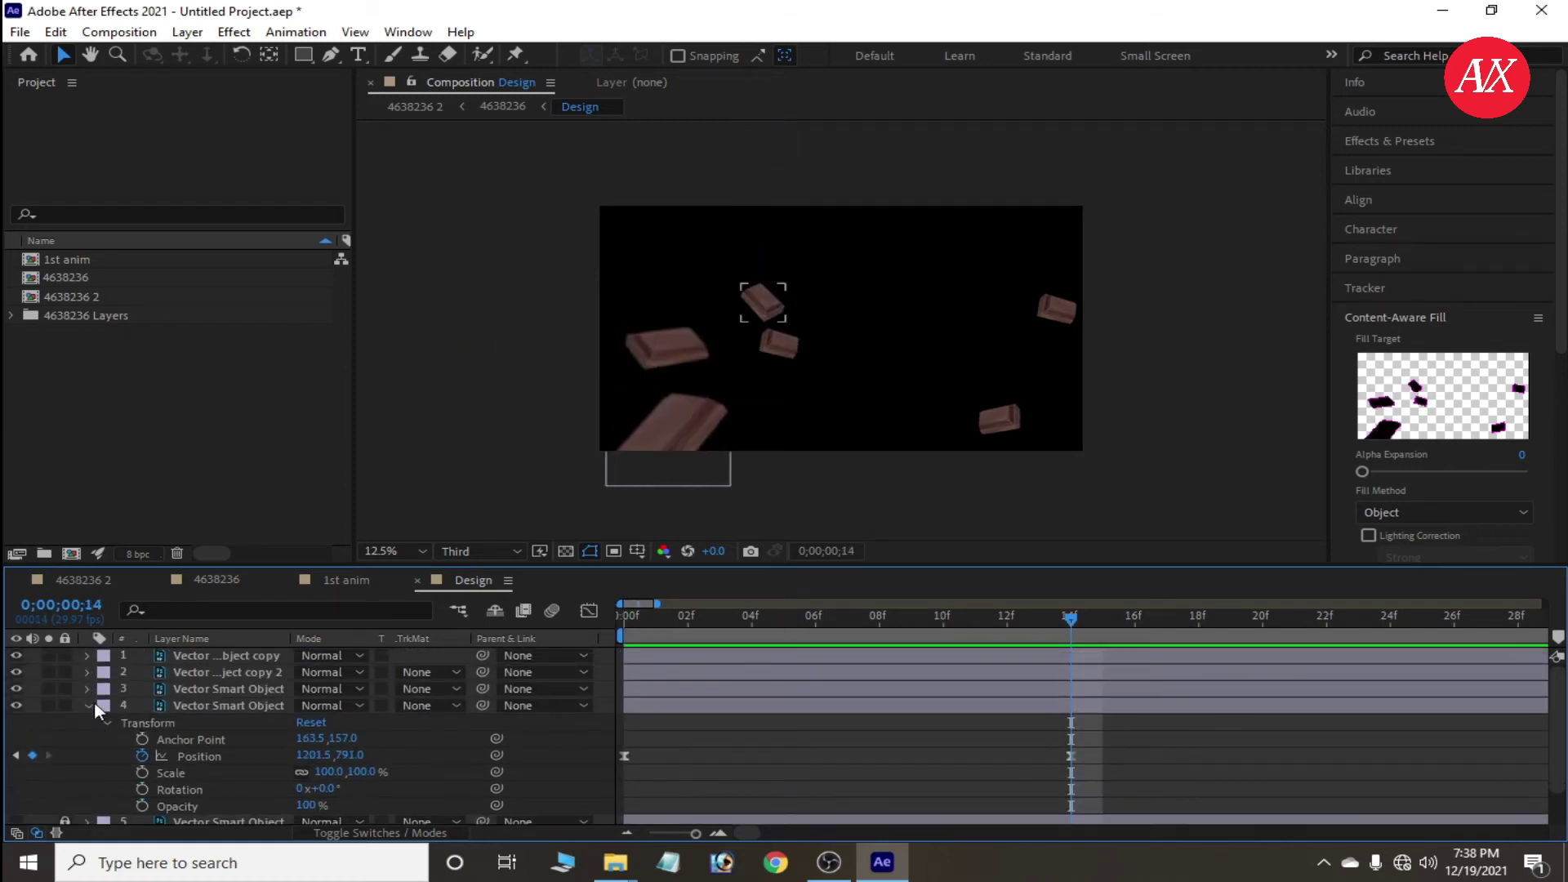
left_click(90, 706)
left_click(233, 807)
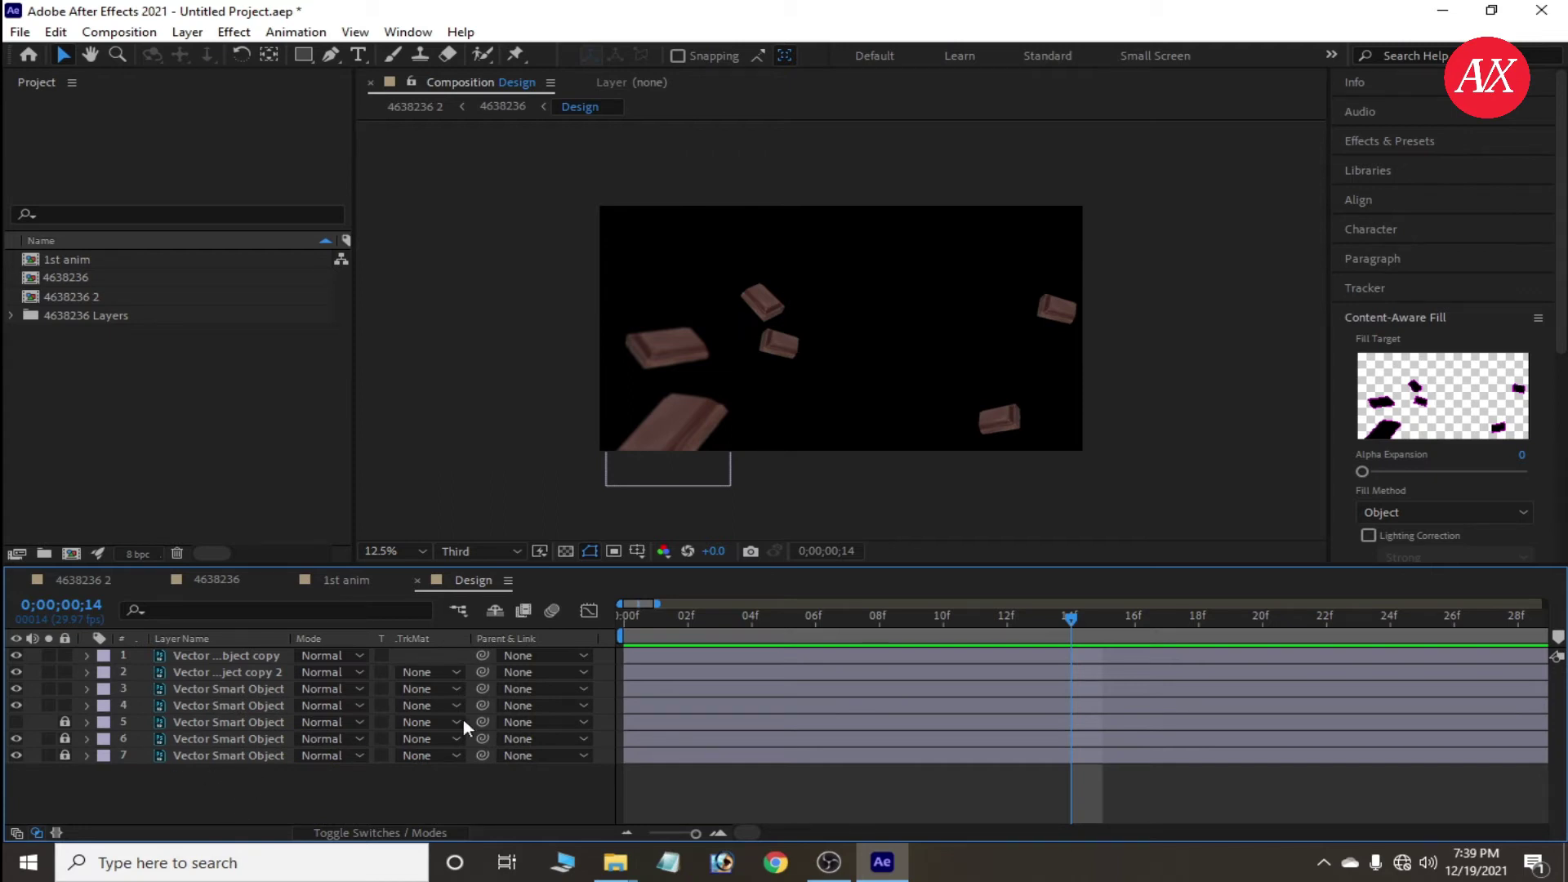
left_click(63, 692)
Unlock layer 5, select it and make its chocolate piece visible
left_click(64, 722)
left_click(226, 722)
left_click(16, 722)
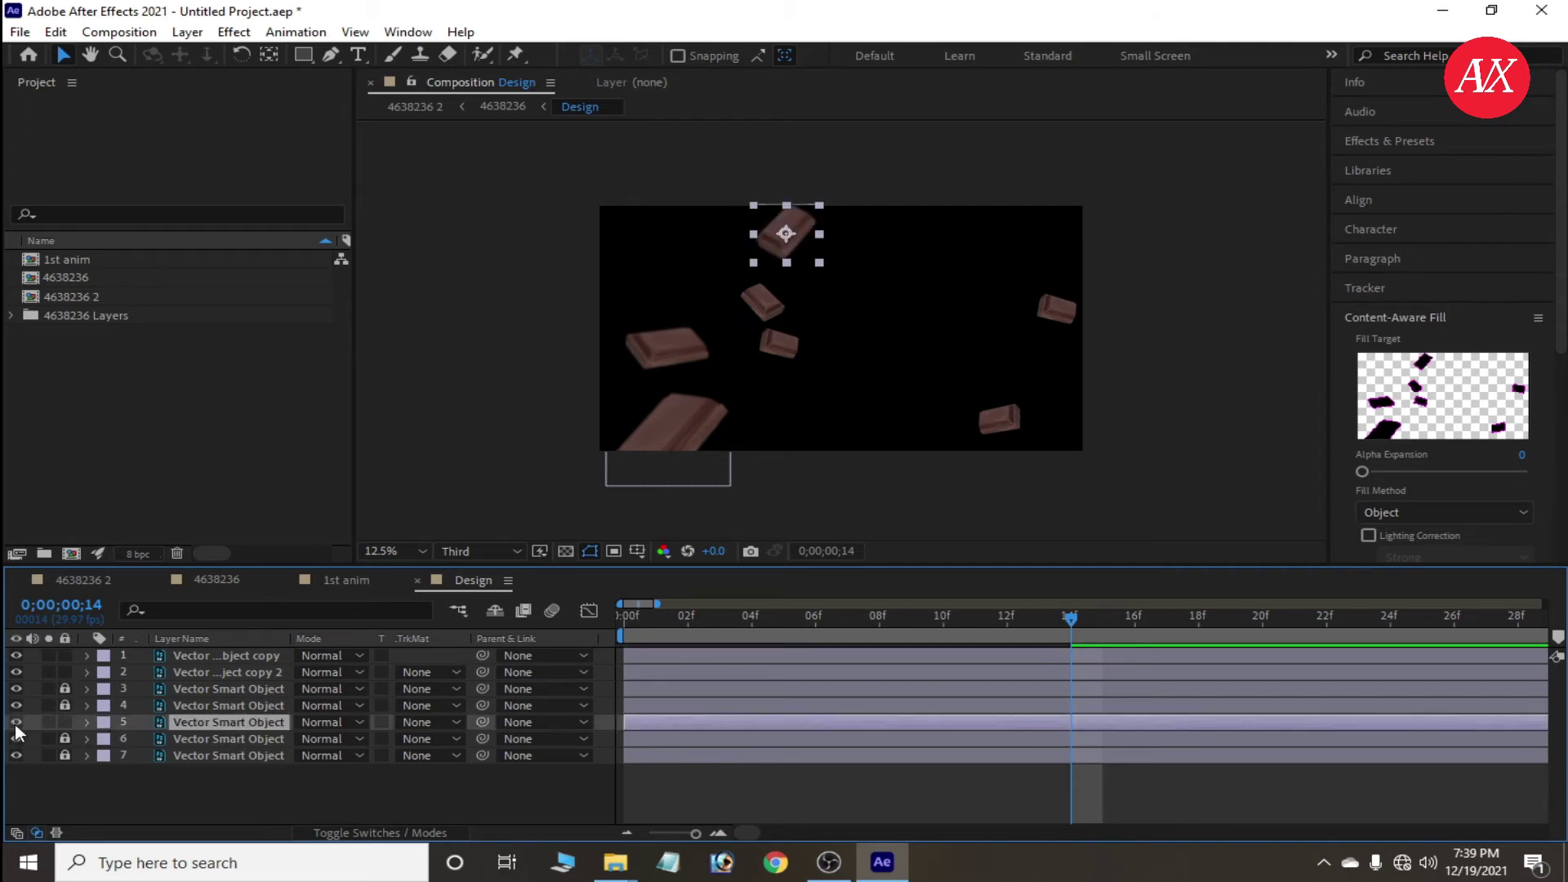
At frame 0, move layer 5's chocolate piece above the composition to position 1370.5, -415 and enable Position keyframing
left_click_drag(756, 618, 626, 618)
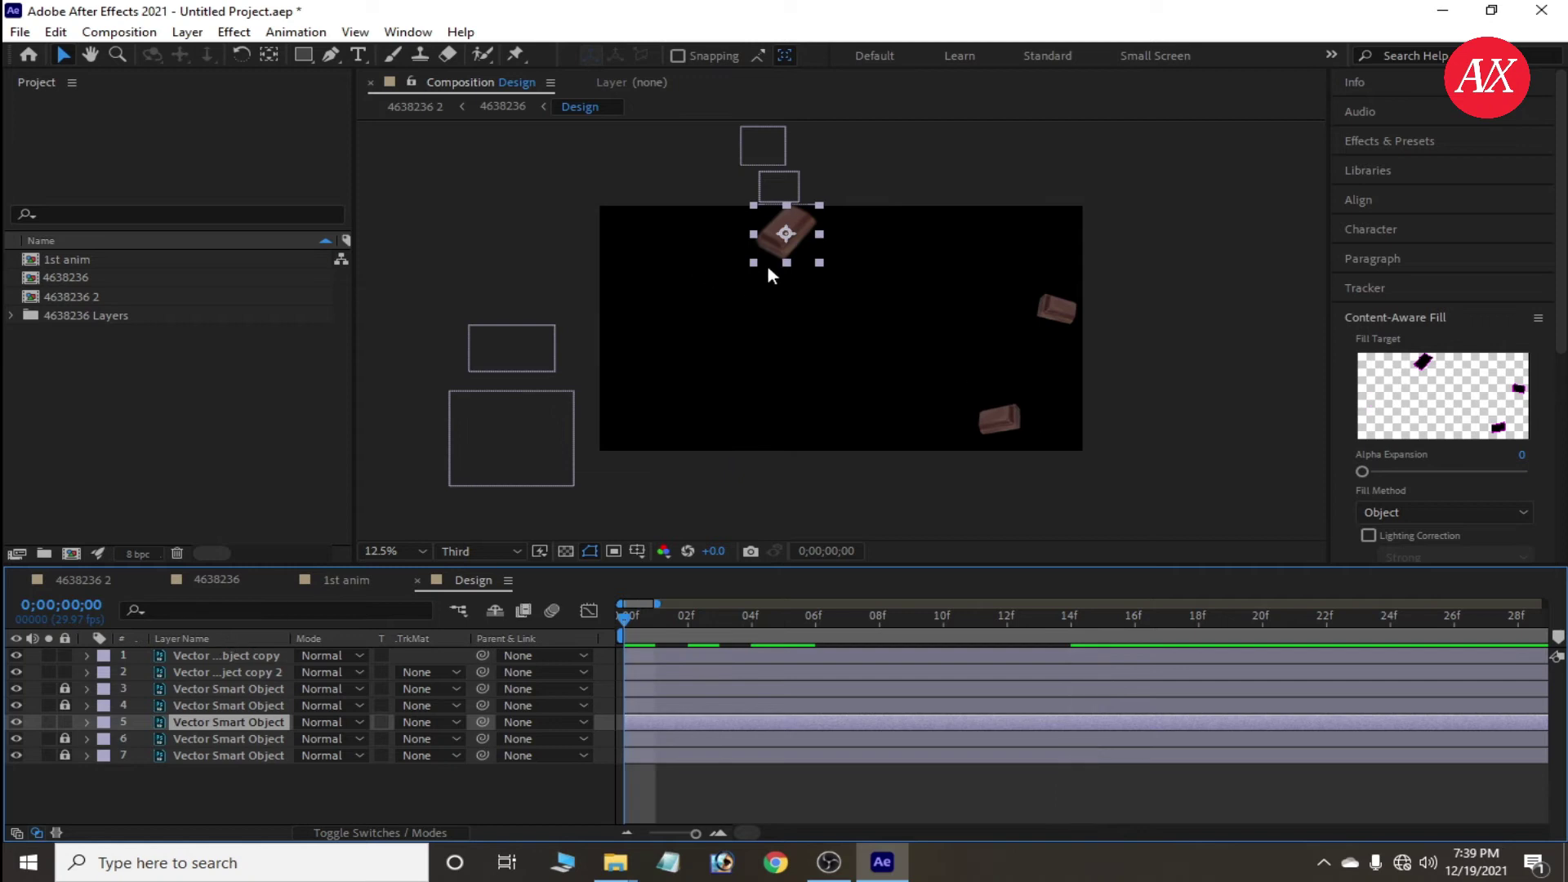
left_click(807, 225)
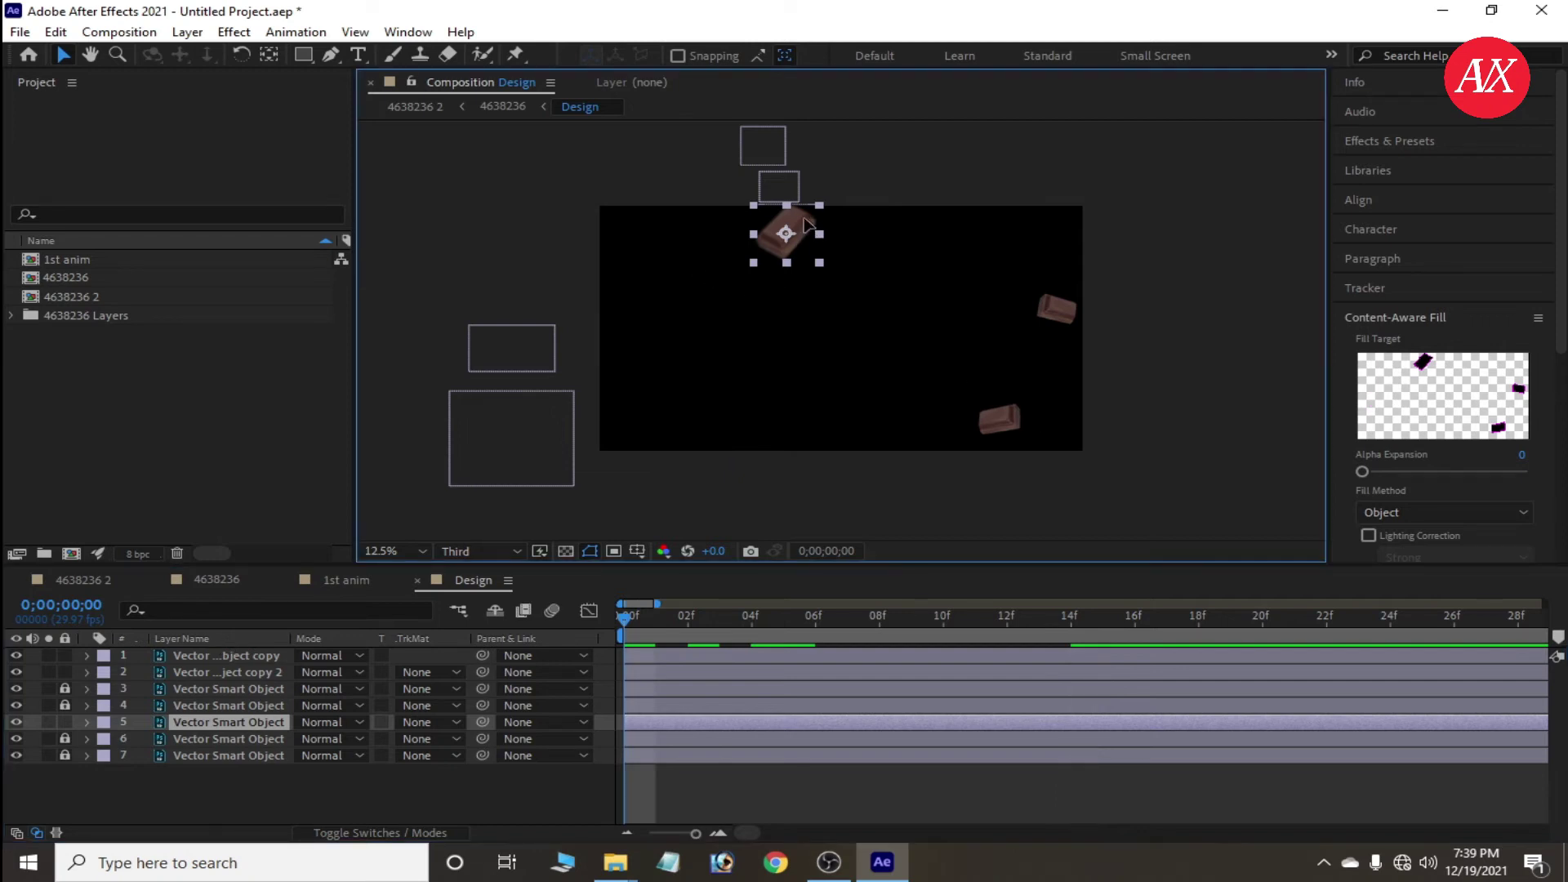
left_click_drag(807, 225, 821, 147)
left_click(86, 722)
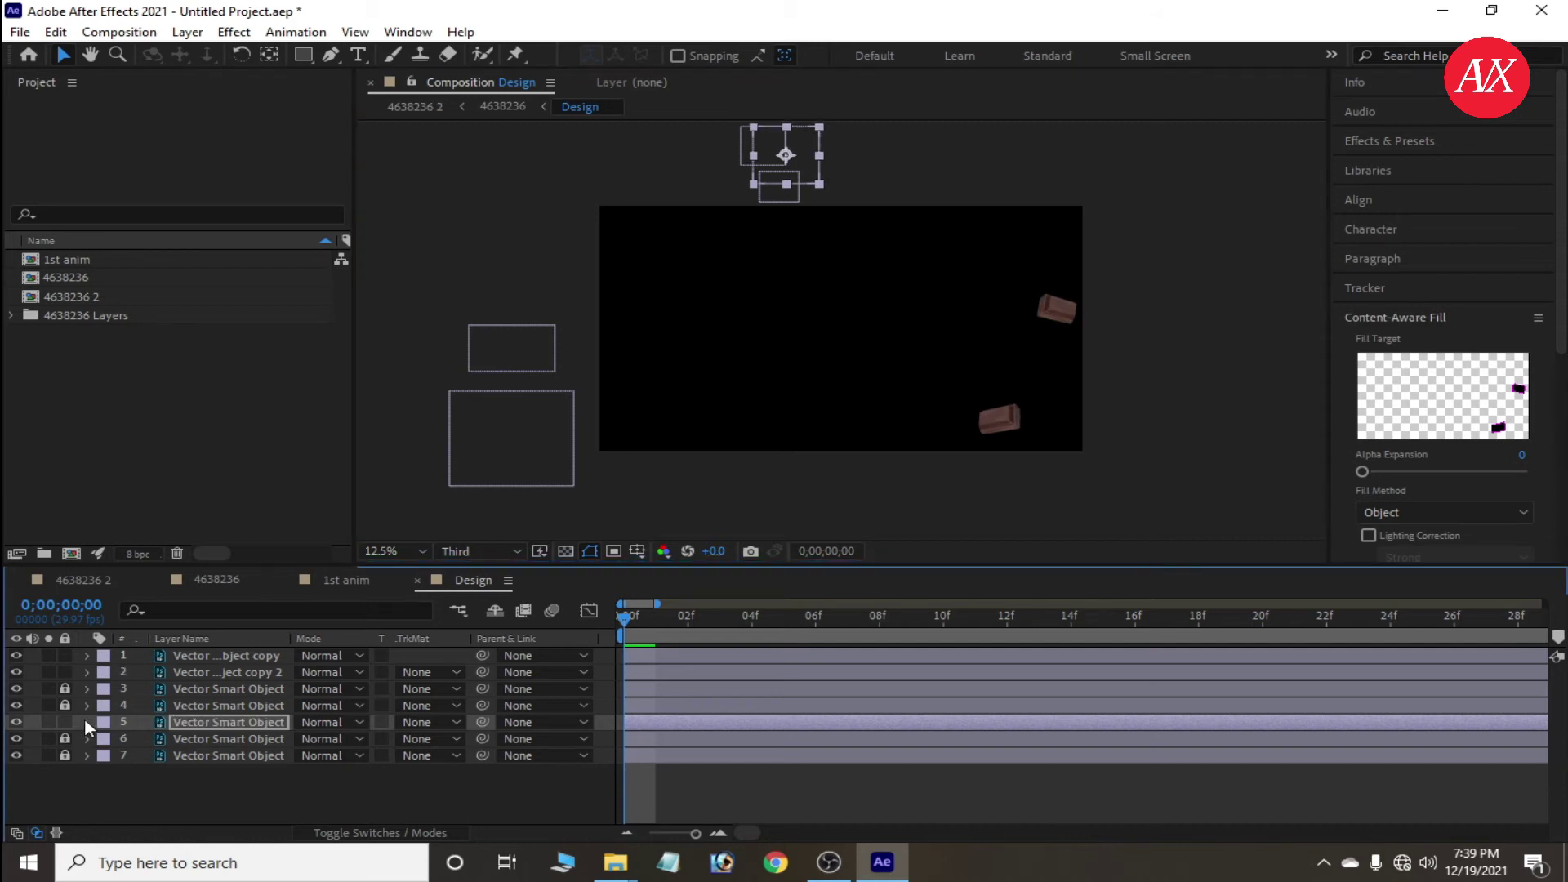
left_click(105, 739)
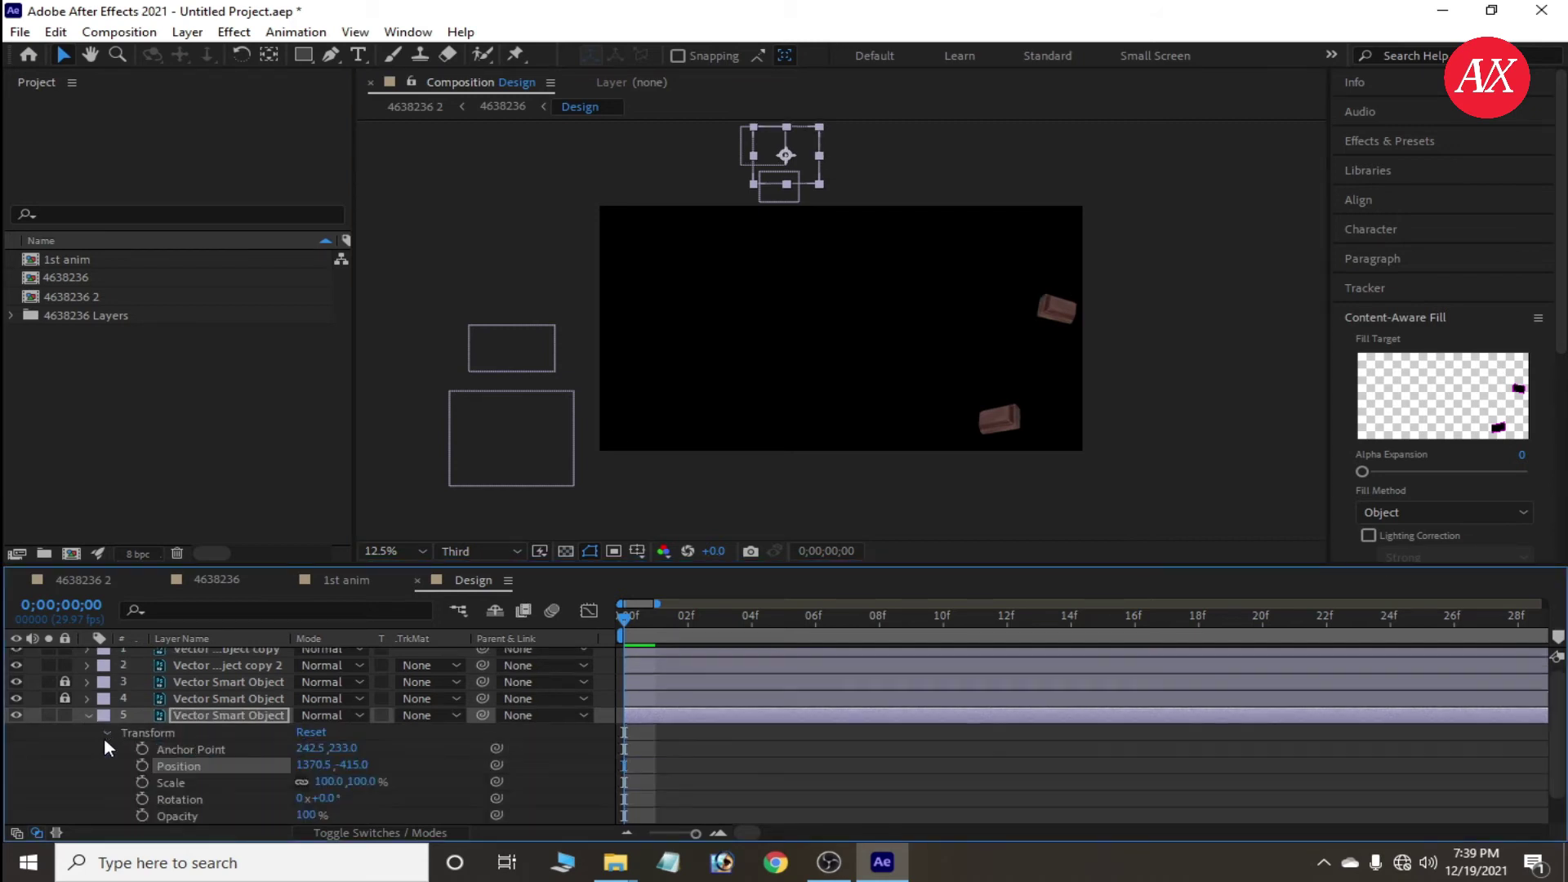
left_click(144, 765)
At frame 14, matching layer 4's end keyframe, move layer 5's chocolate piece down into the composition to position 1370.5, 329
left_click(87, 700)
left_click_drag(634, 623, 1070, 723)
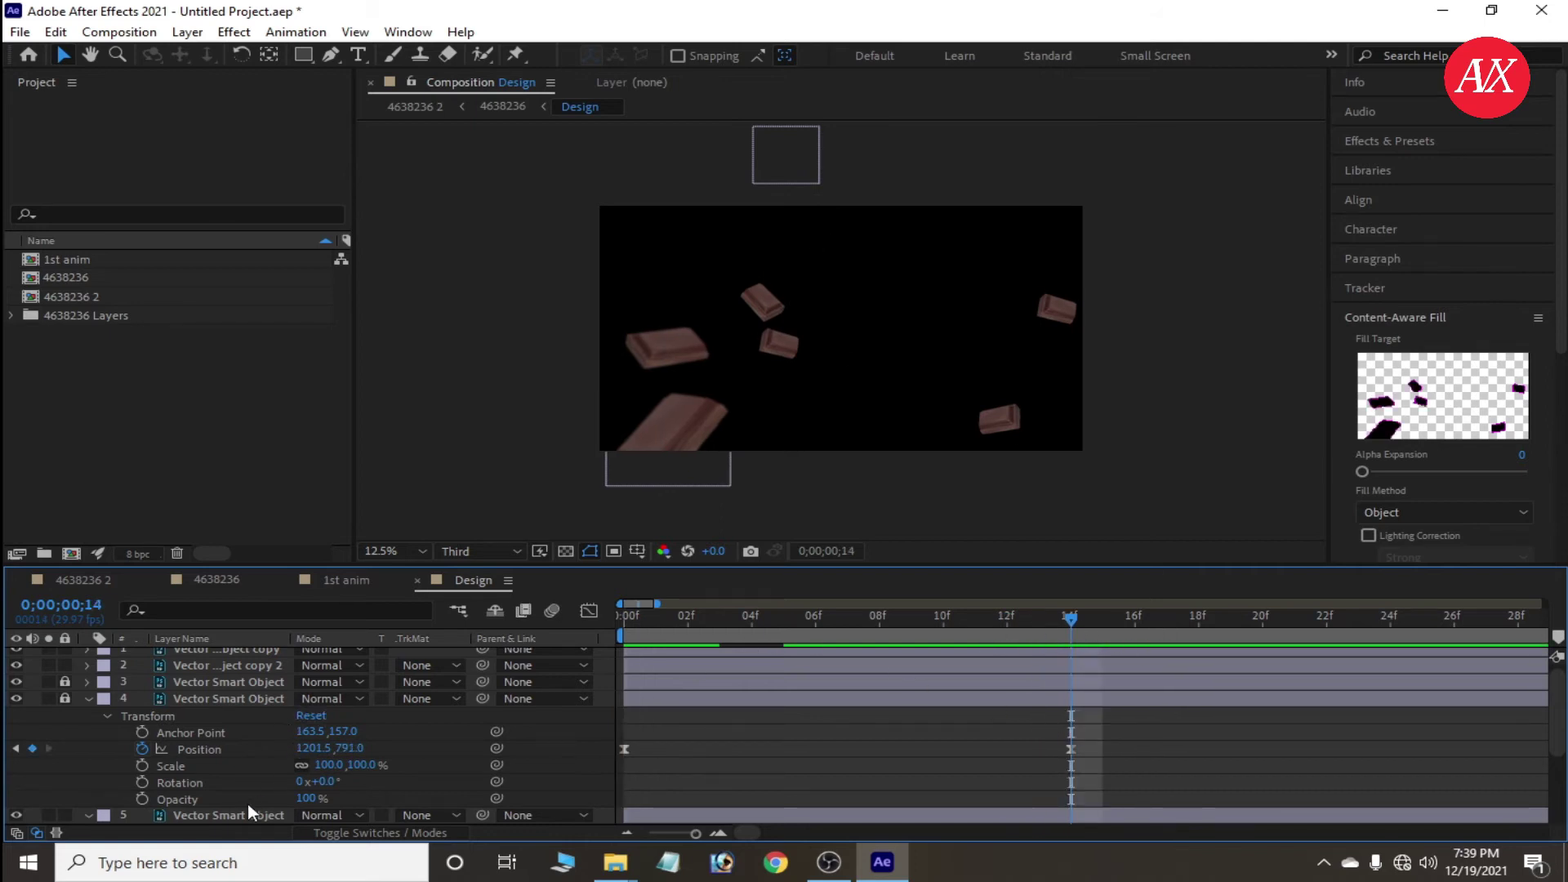
left_click(797, 160)
left_click_drag(805, 149, 797, 241)
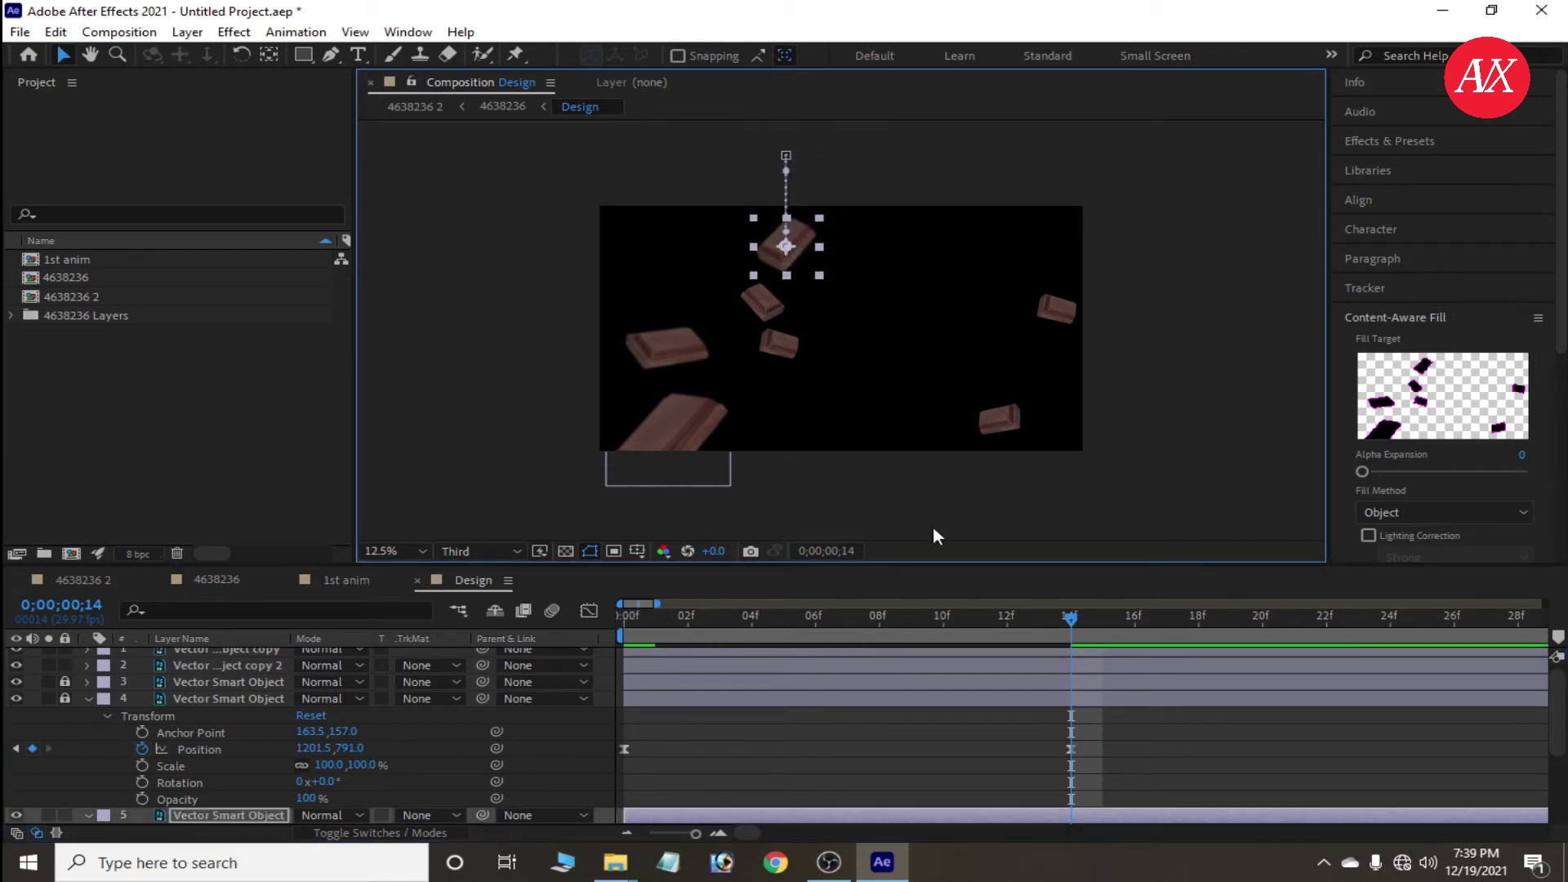
Preview layer 5's drop animation and return to the first frame
left_click_drag(1008, 609, 557, 641)
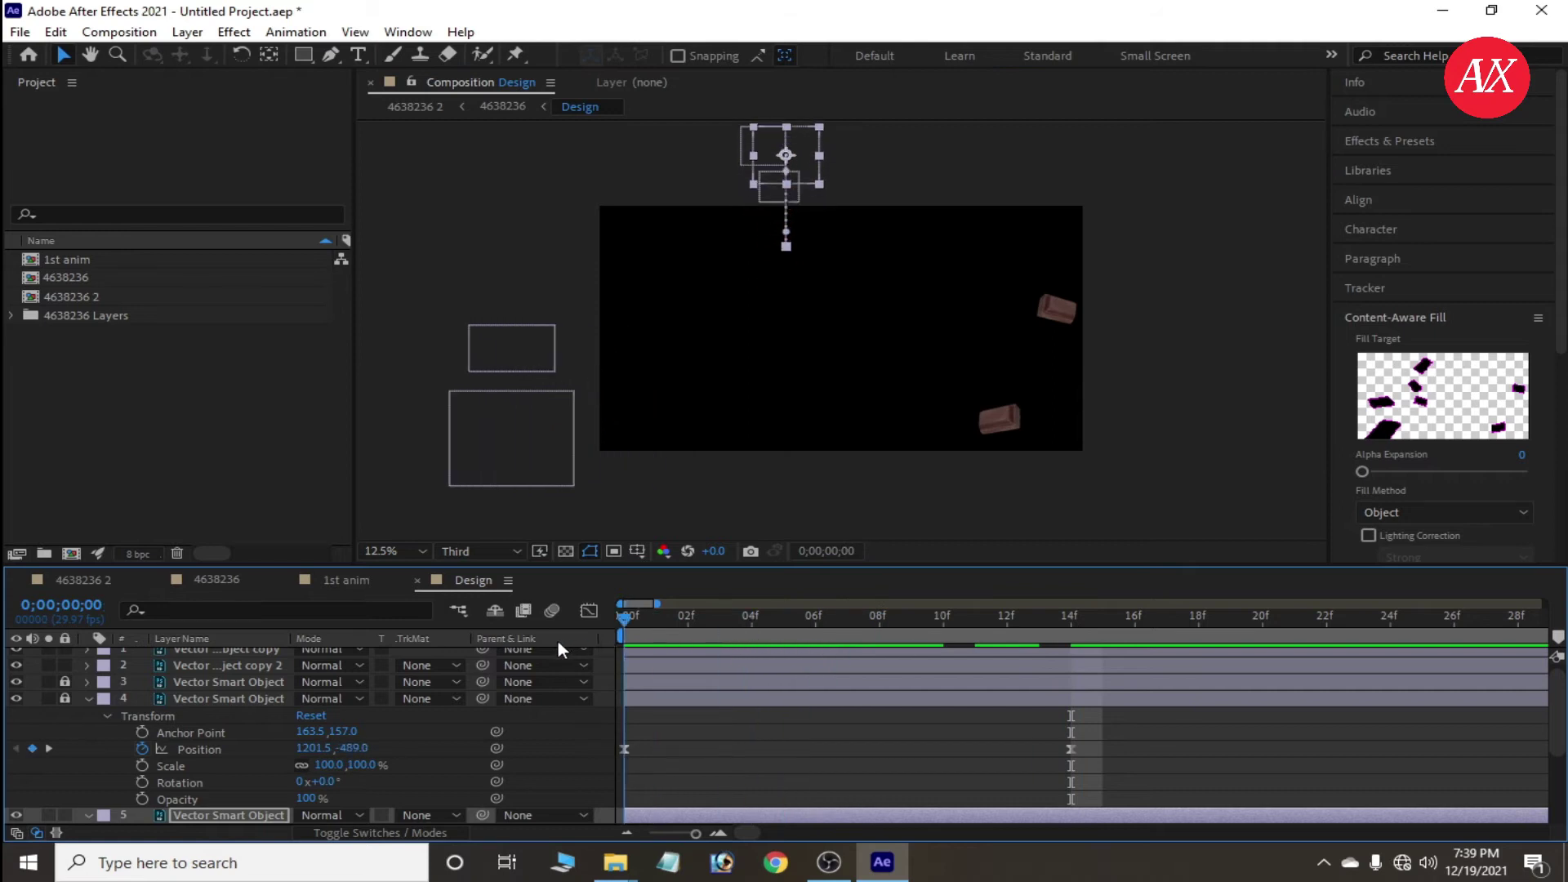
key("space")
left_click_drag(974, 619, 1065, 670)
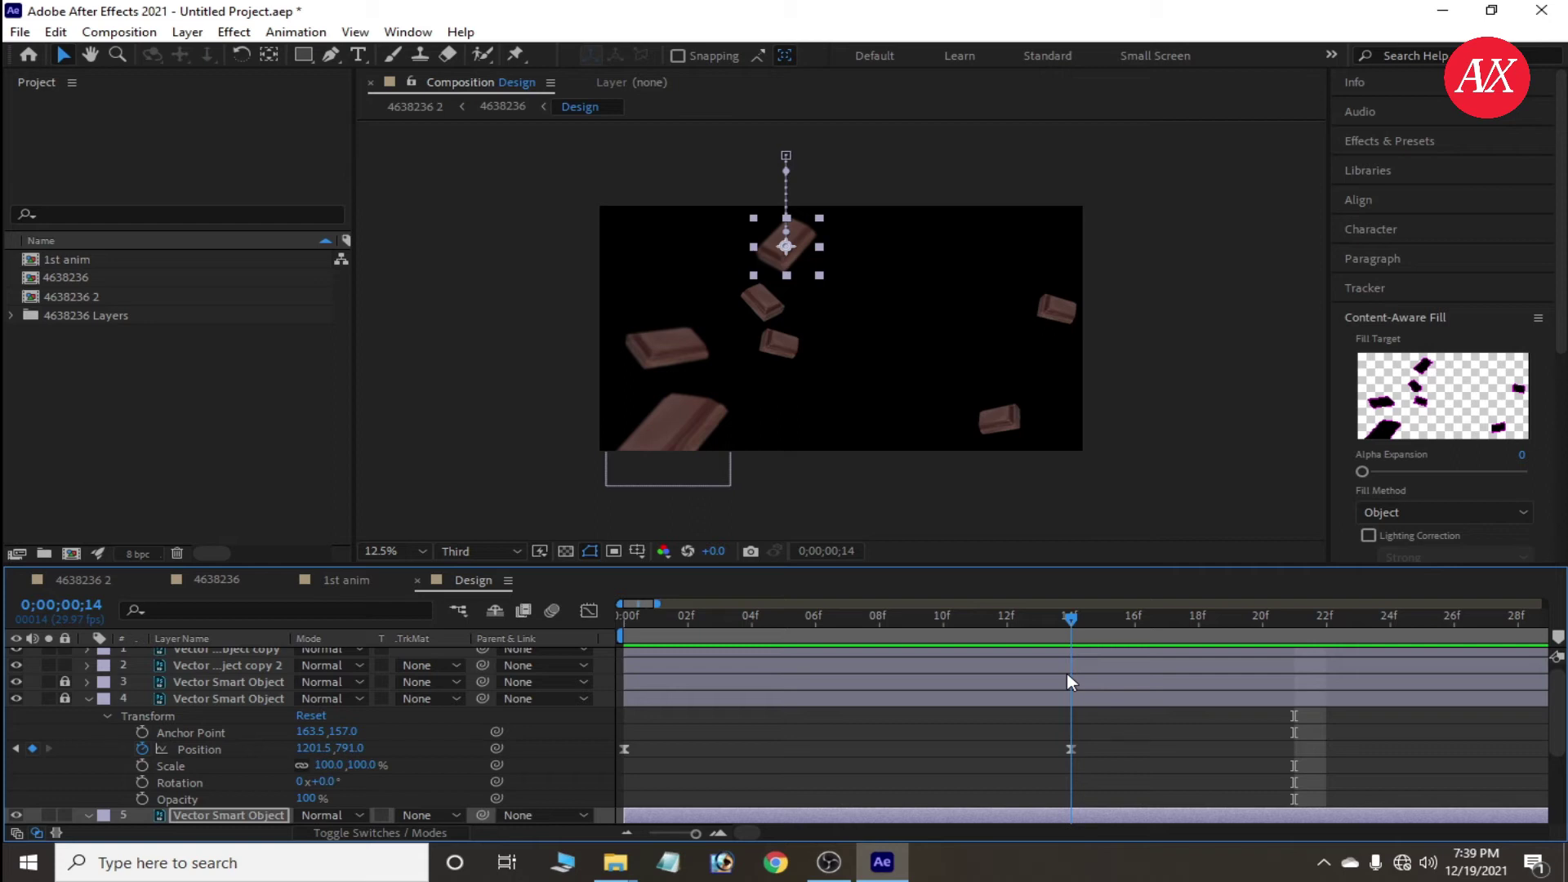
key("Home")
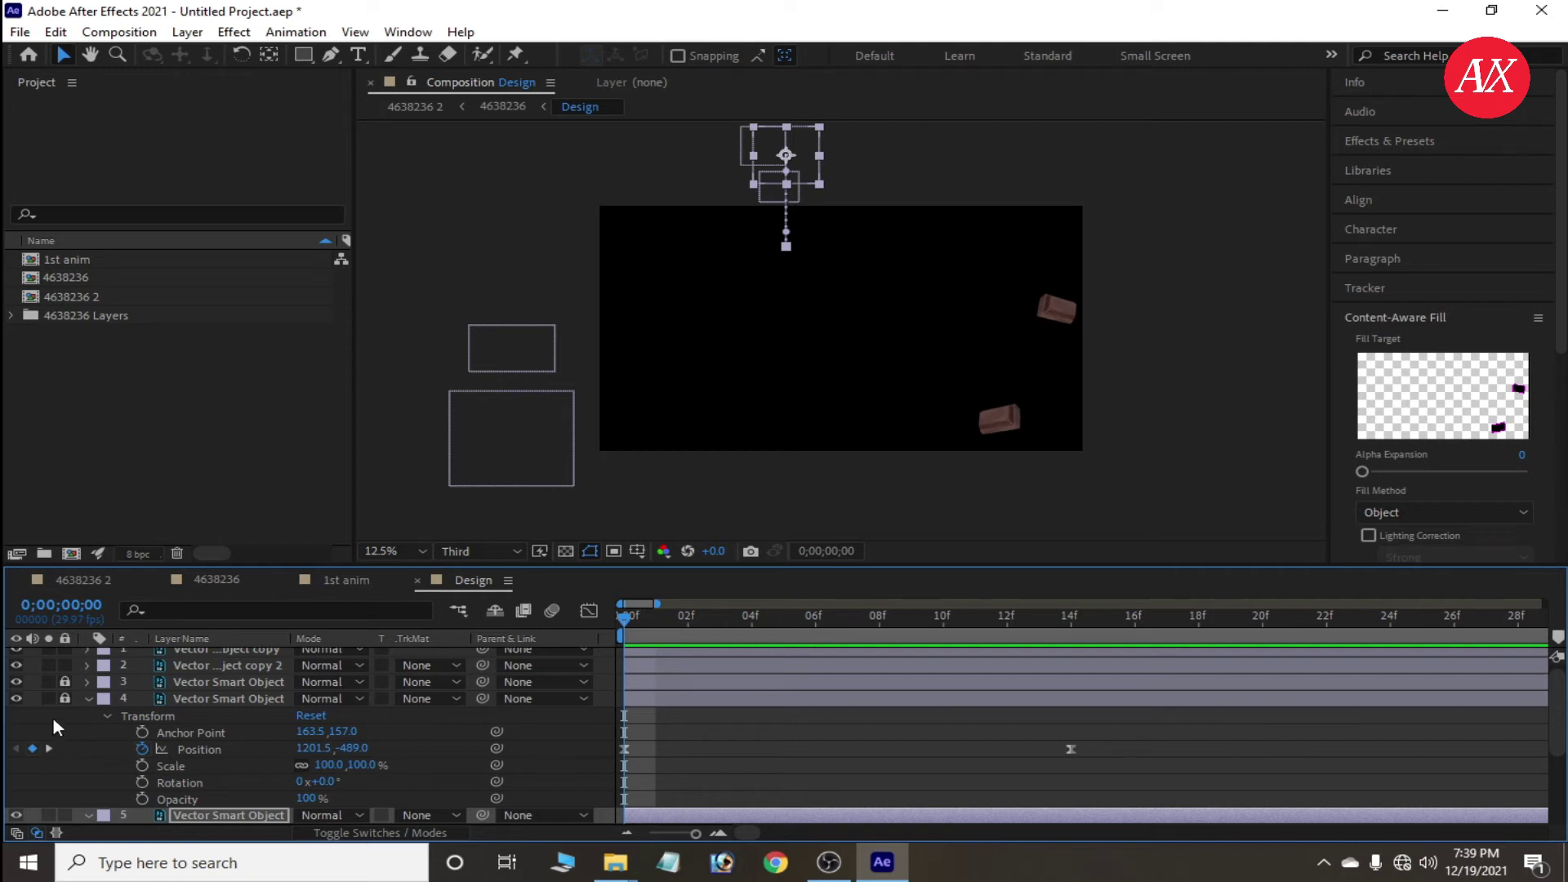
Collapse layer 4, apply Easy Ease to layer 5's two Position keyframes and preview the result
left_click(88, 699)
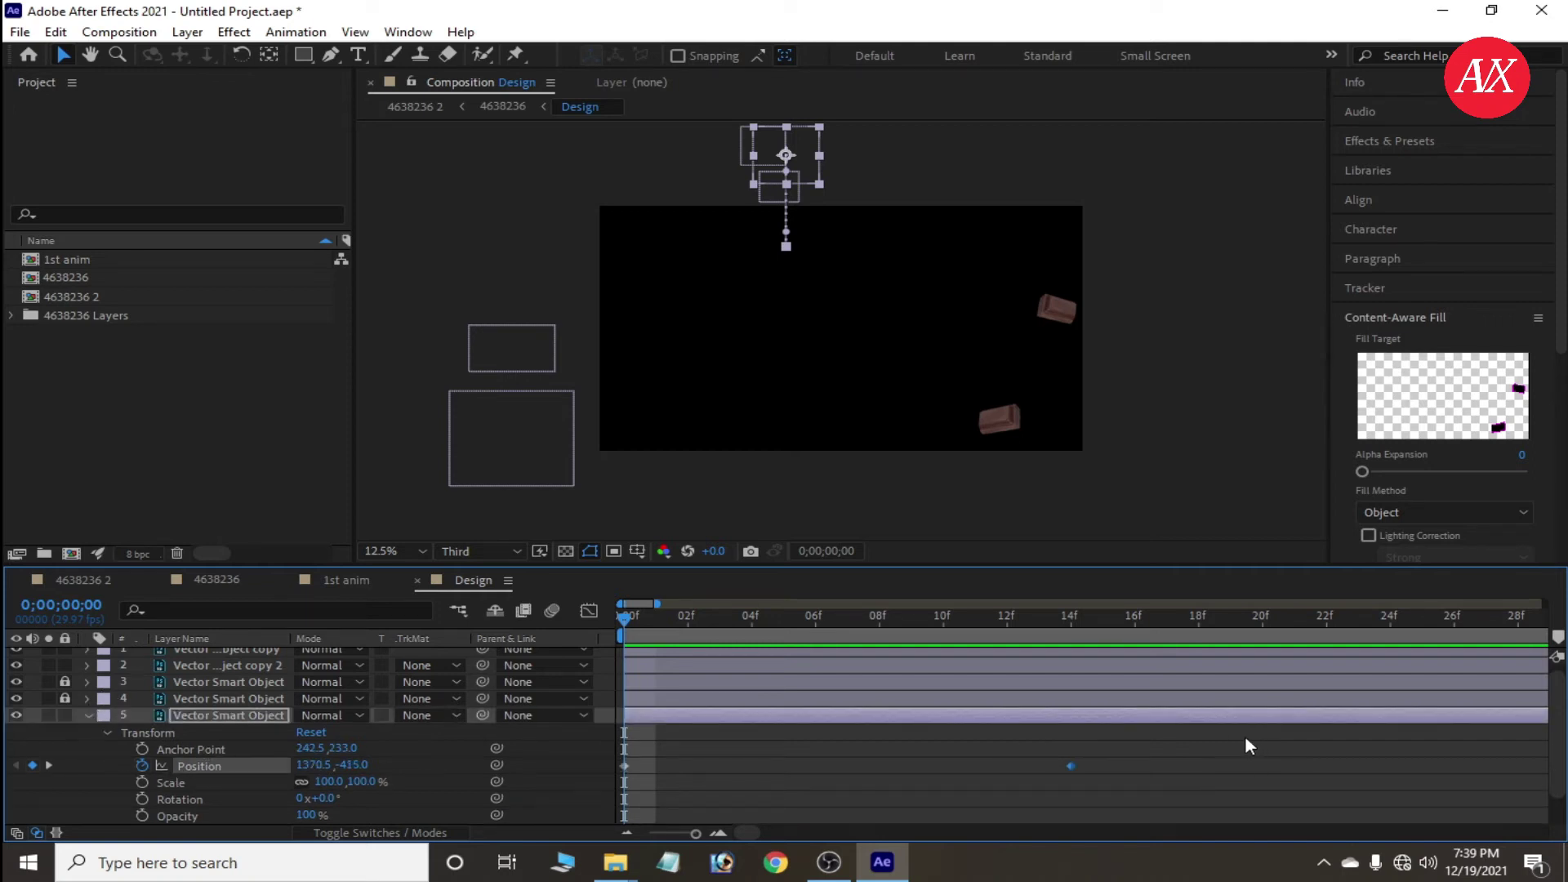
left_click_drag(1242, 739, 423, 797)
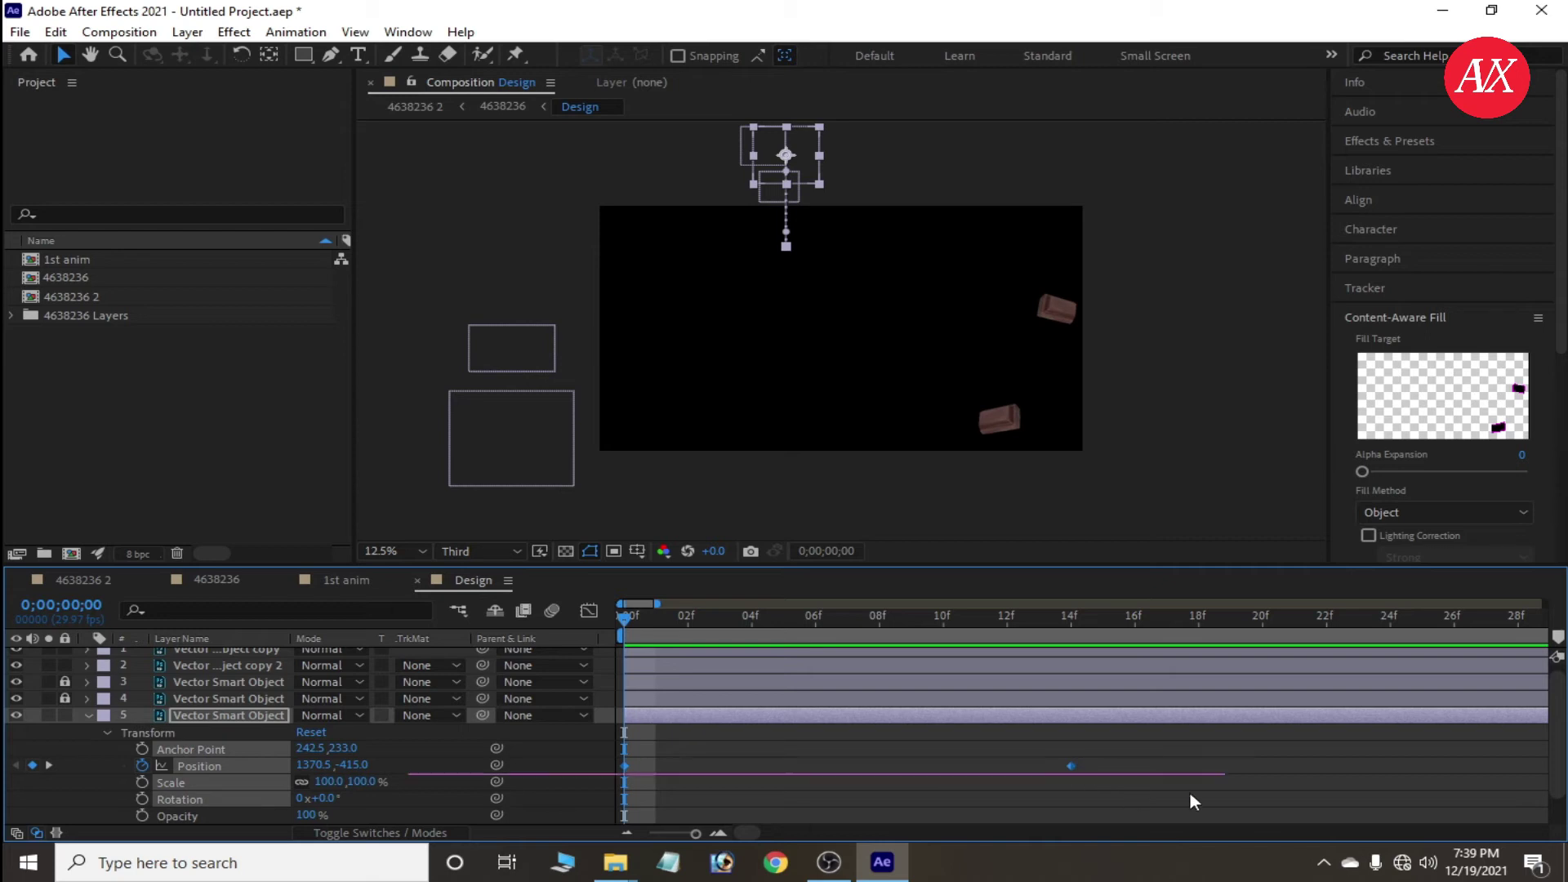
left_click_drag(1184, 745, 766, 809)
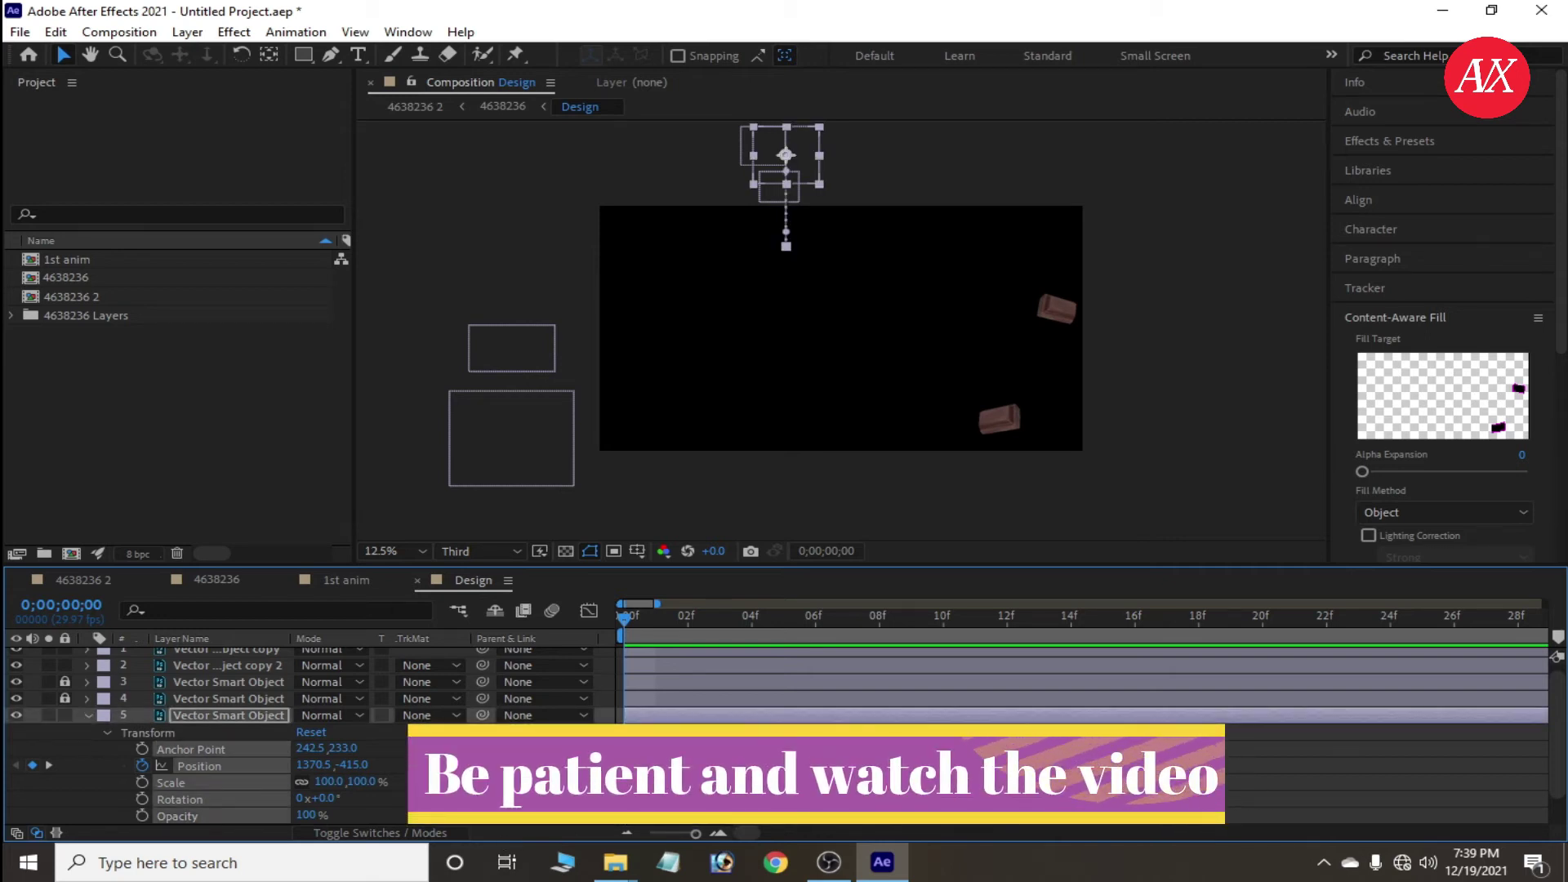
right_click(1066, 766)
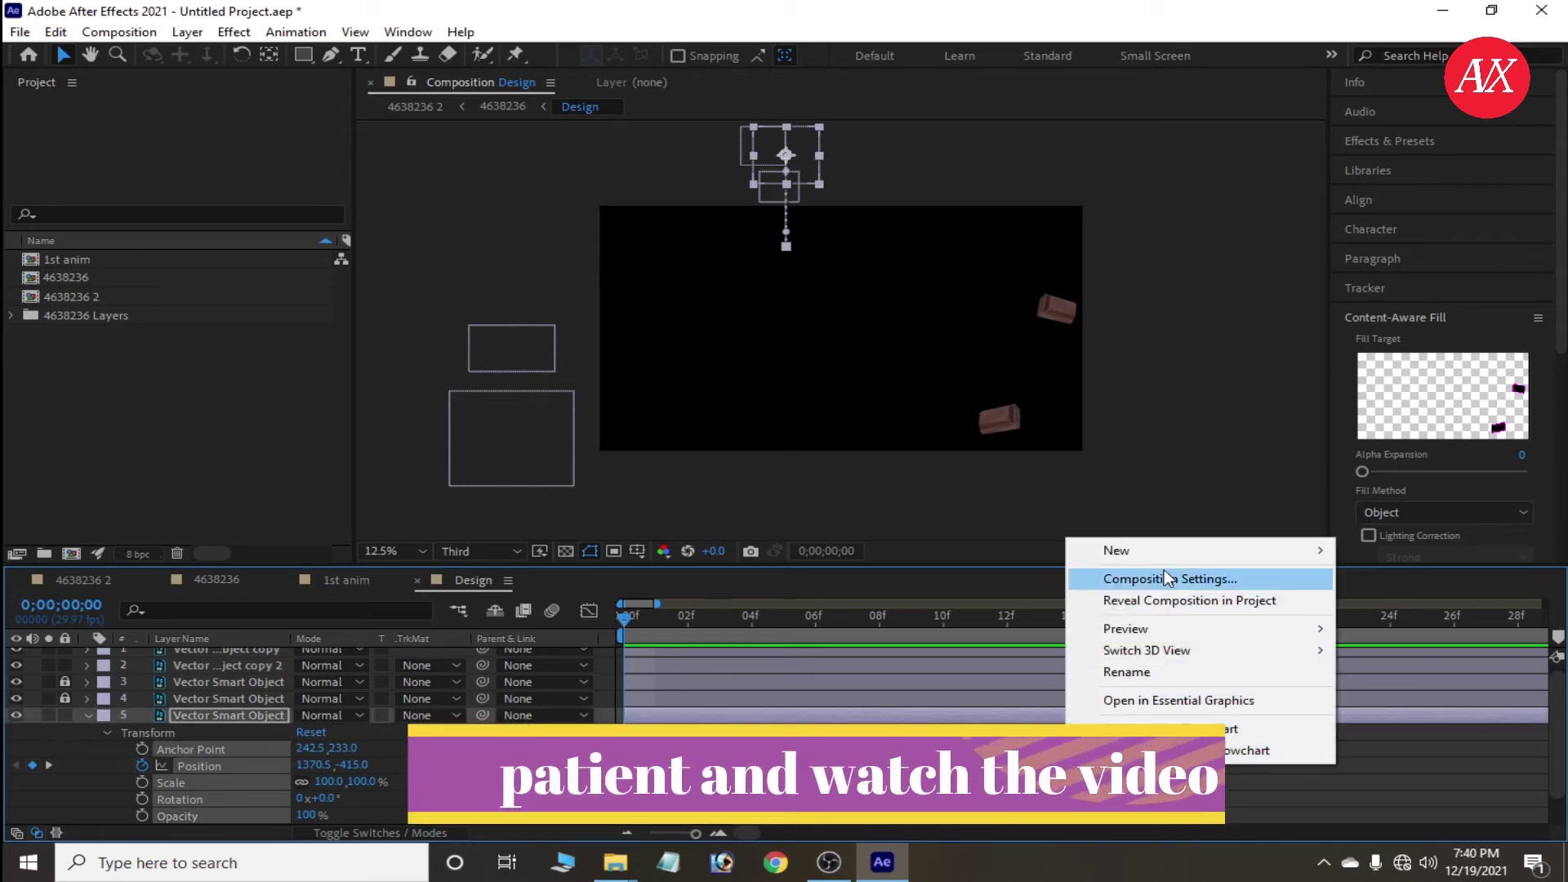
left_click(1072, 789)
left_click_drag(1217, 739, 1051, 746)
right_click(1070, 730)
mouse_move(1155, 717)
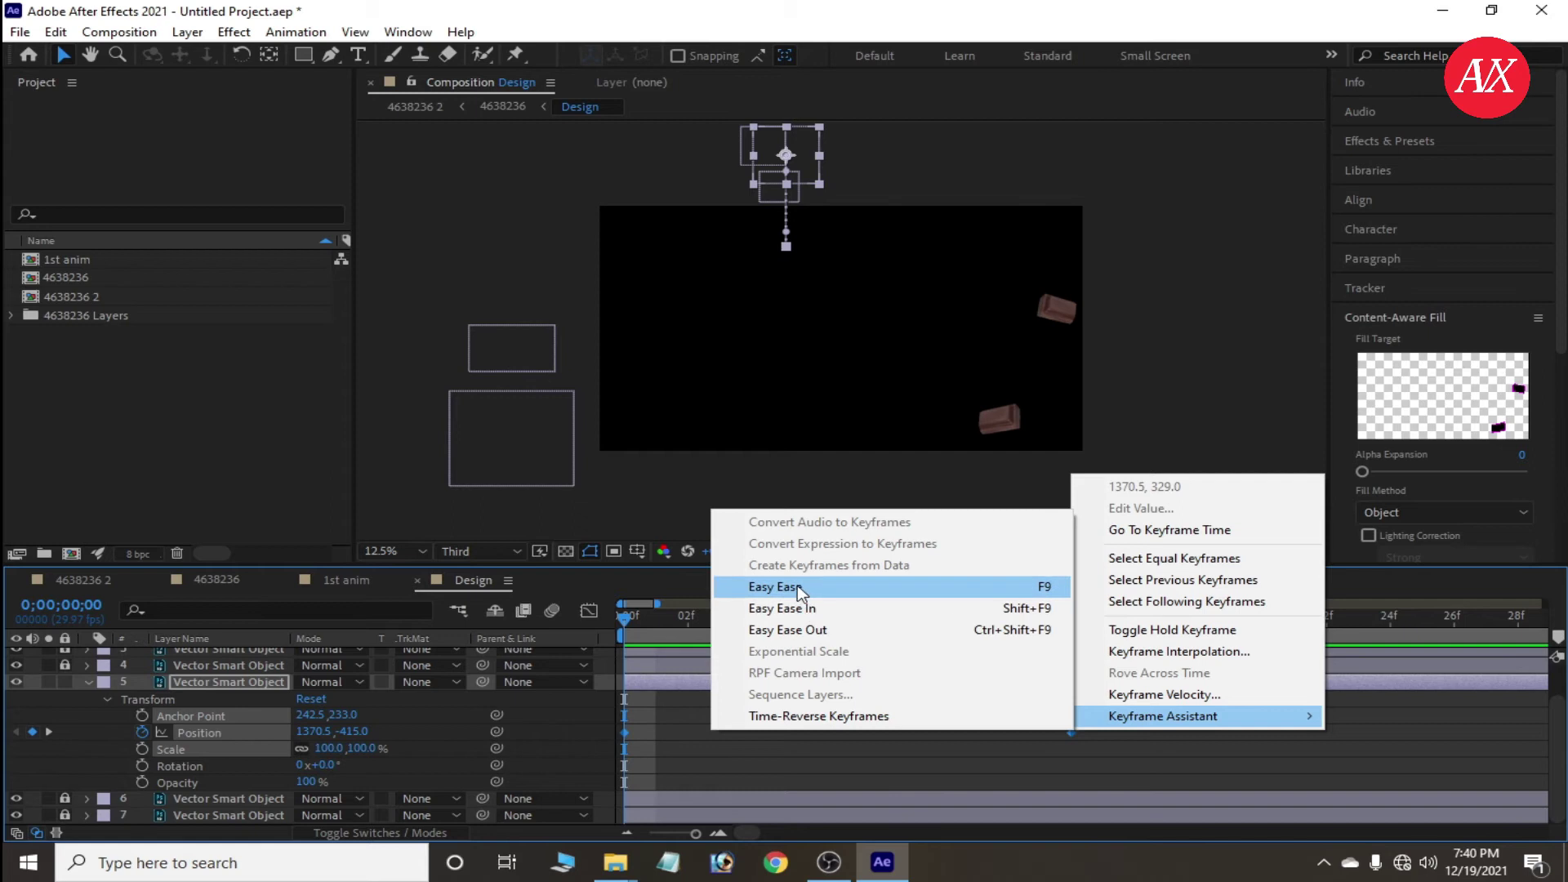
left_click(797, 586)
key("space")
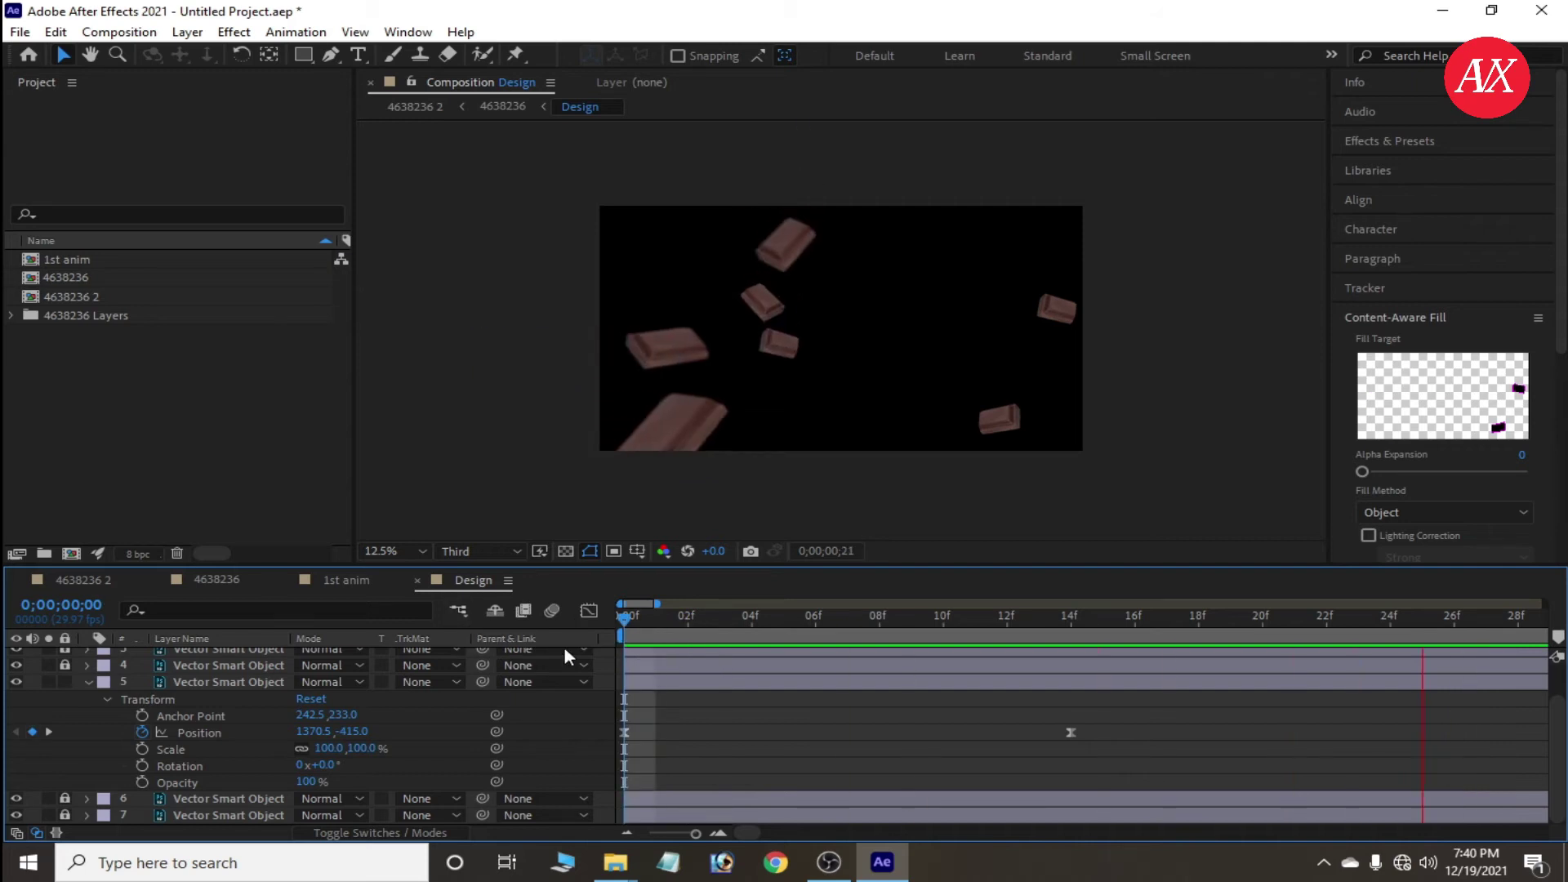
key("space")
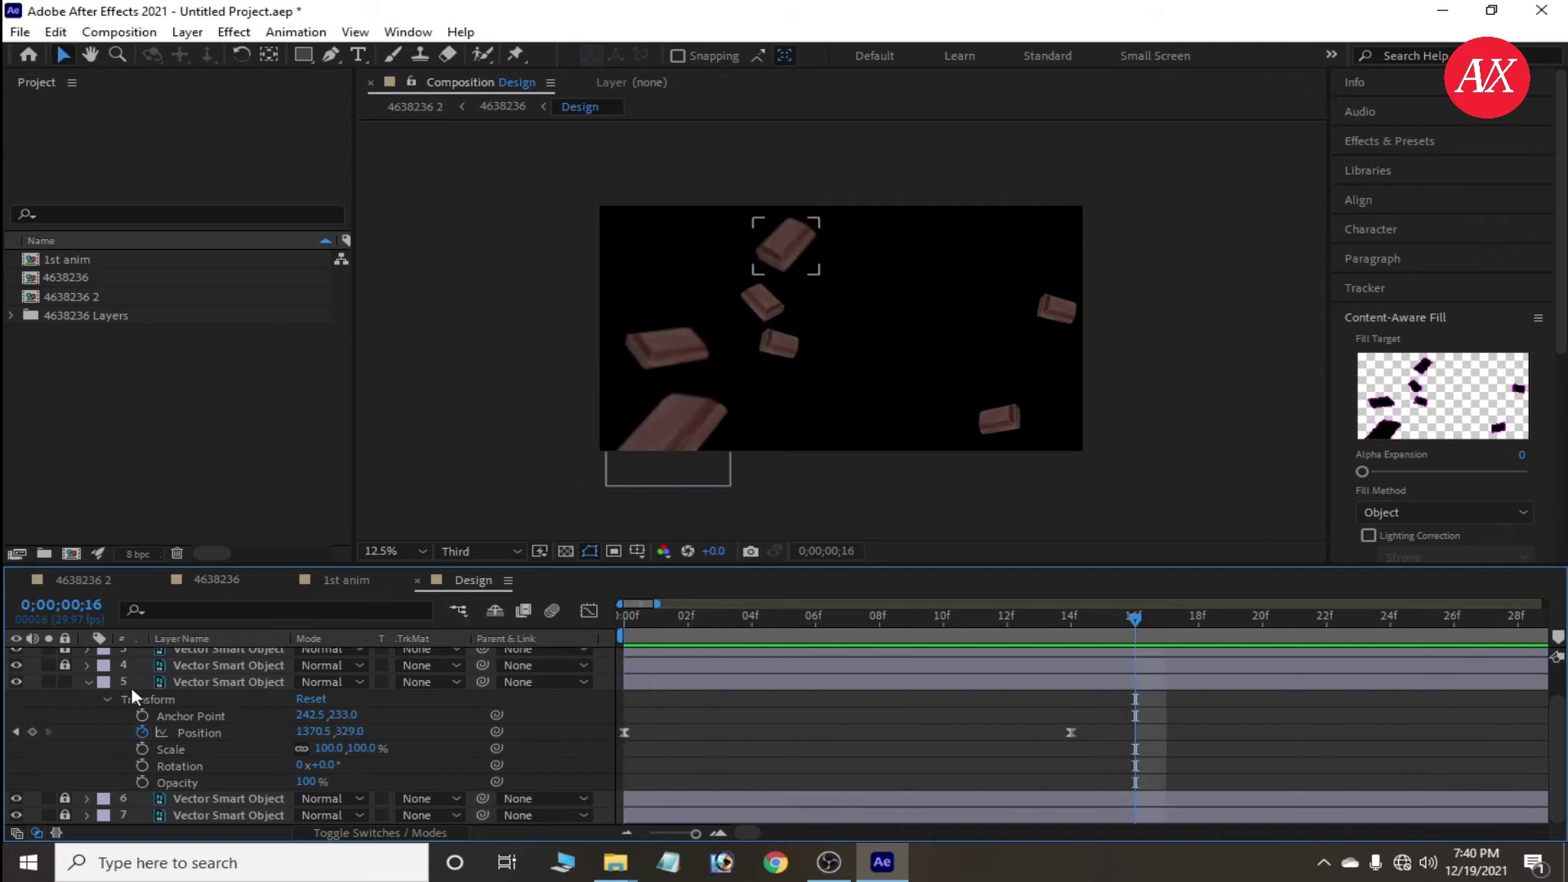
Collapse and lock layer 5, and select the layer 2 chocolate piece near the composition's lower right
left_click(86, 682)
left_click(65, 722)
left_click(263, 672)
left_click(276, 655)
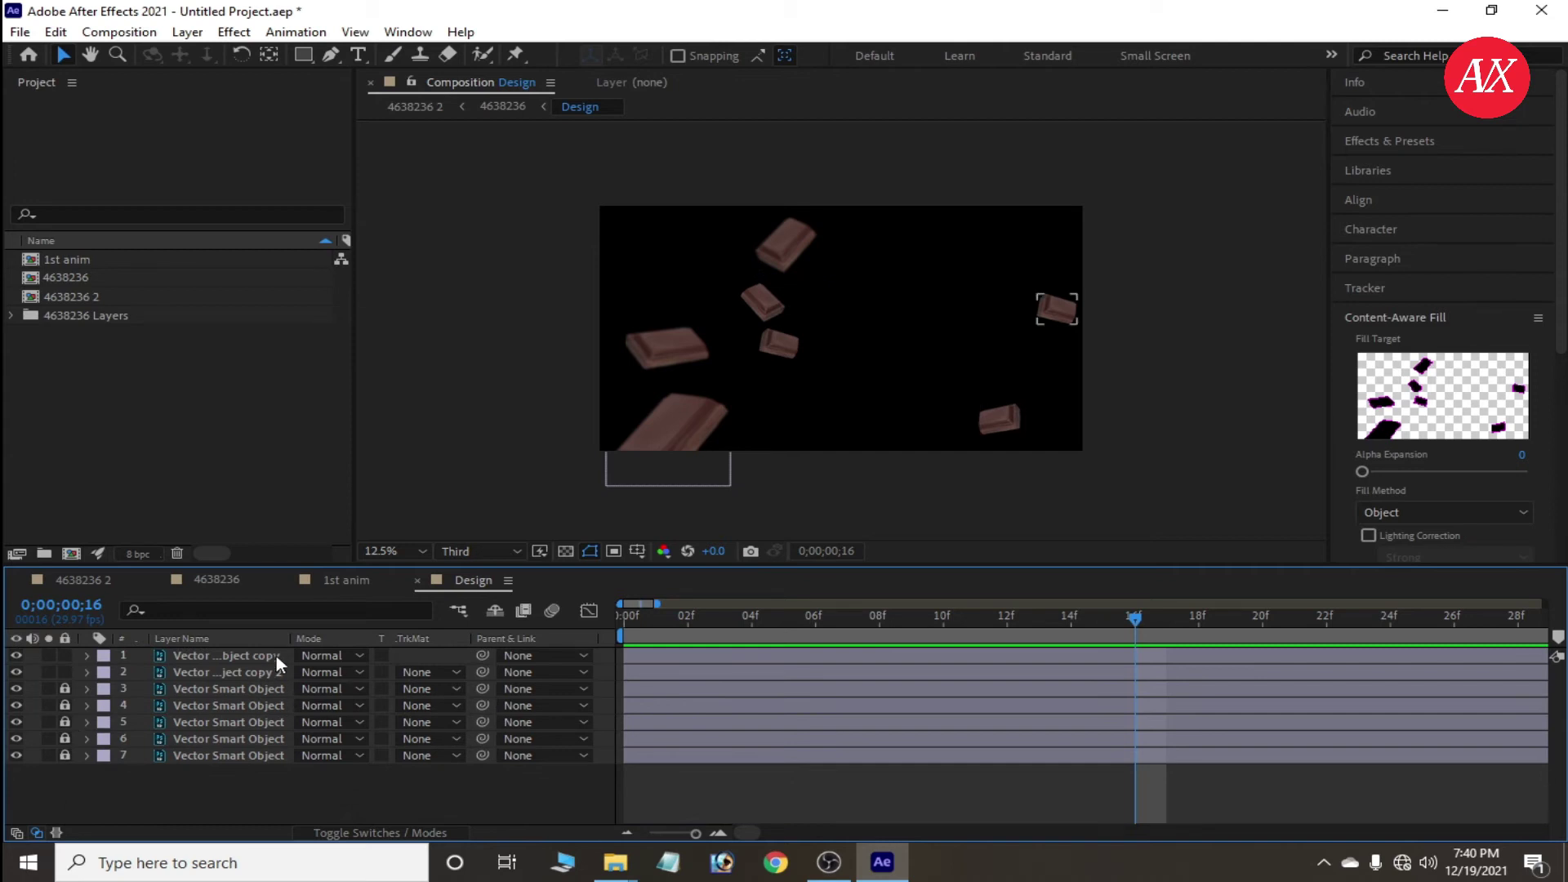
left_click(268, 667)
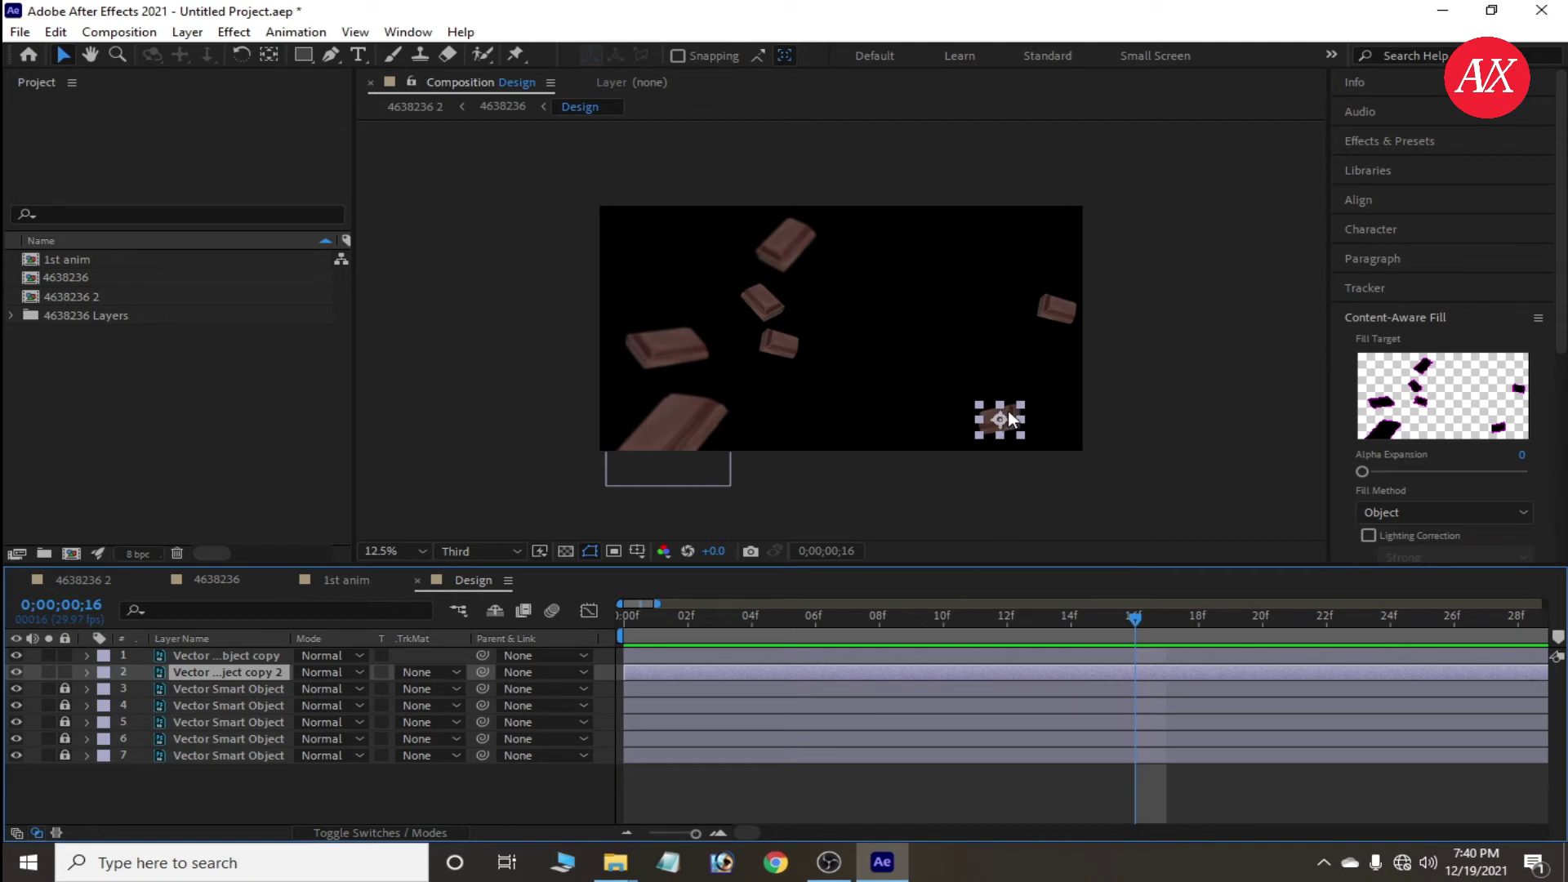
Select layer 1's chocolate piece near the composition's right edge and start Position keyframing on it at frame 16
left_click(1061, 314)
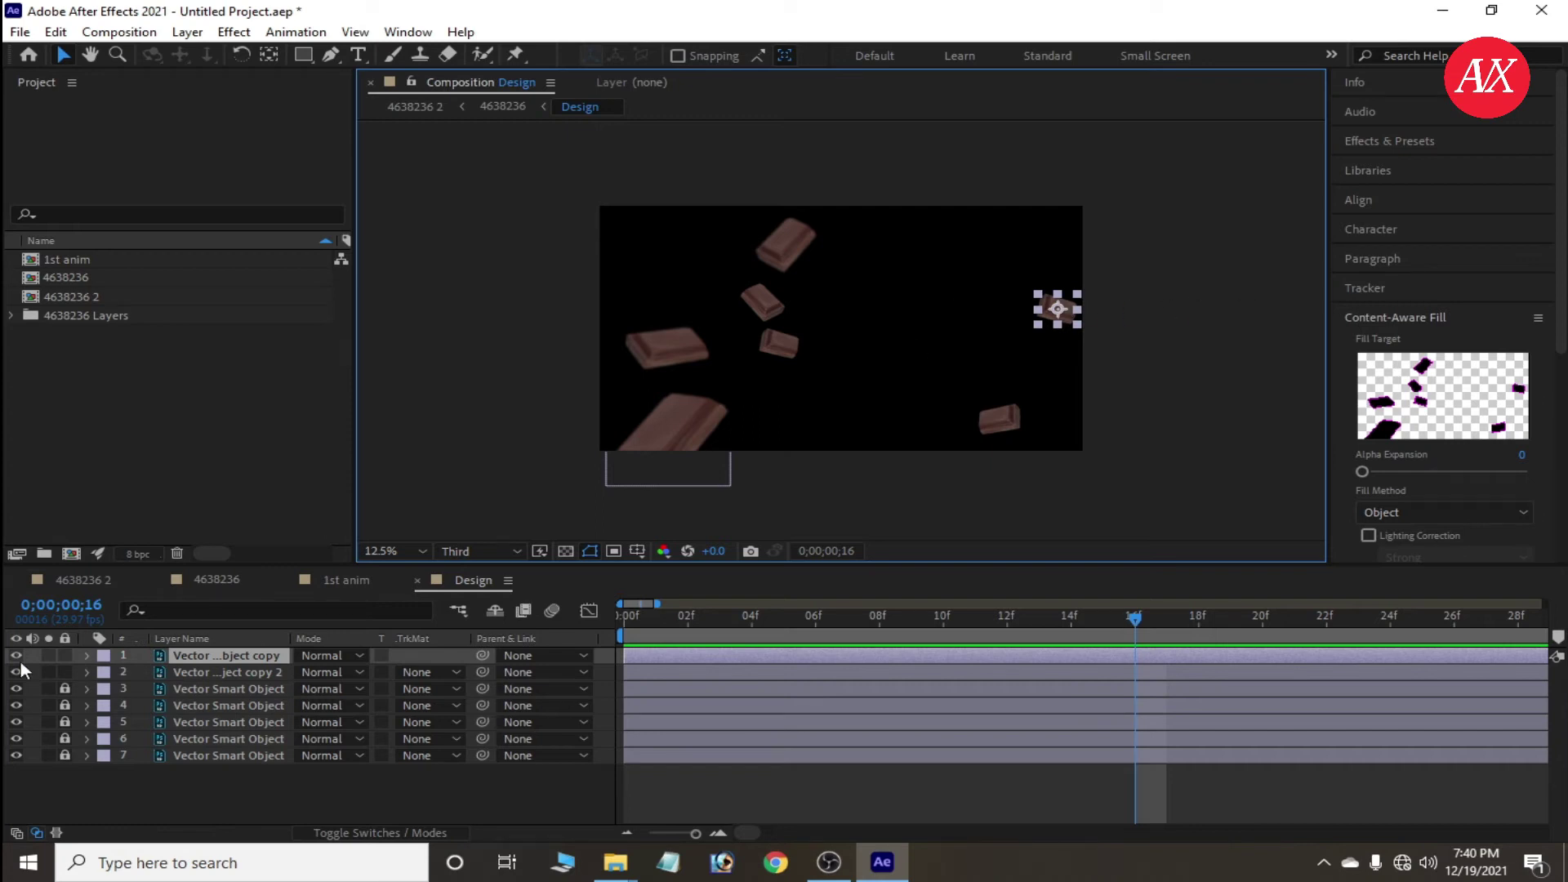
left_click(86, 656)
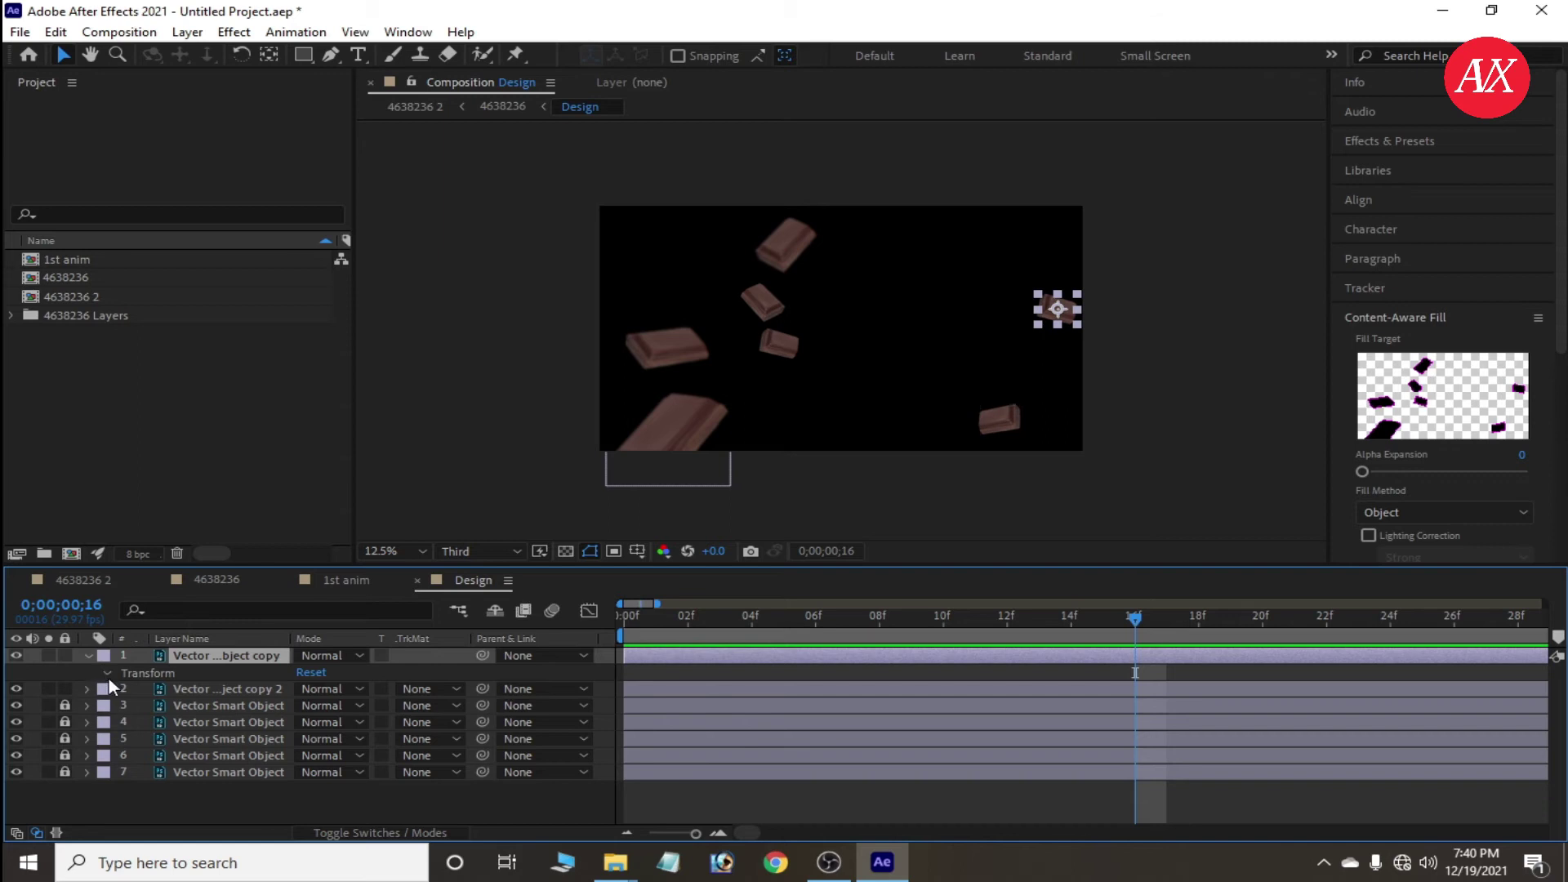
left_click(107, 673)
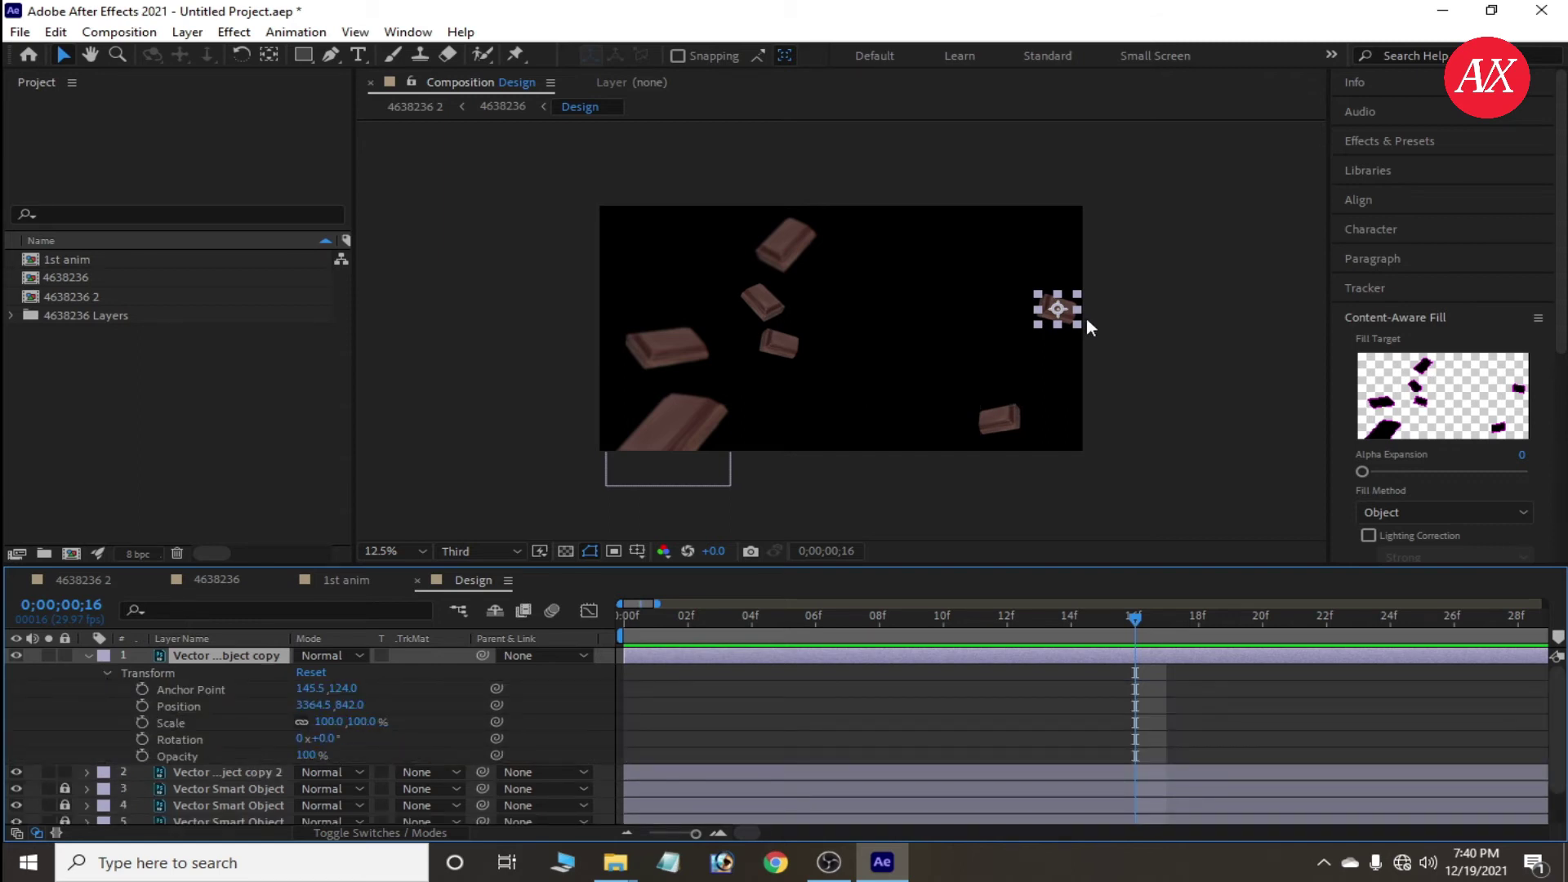
left_click(141, 704)
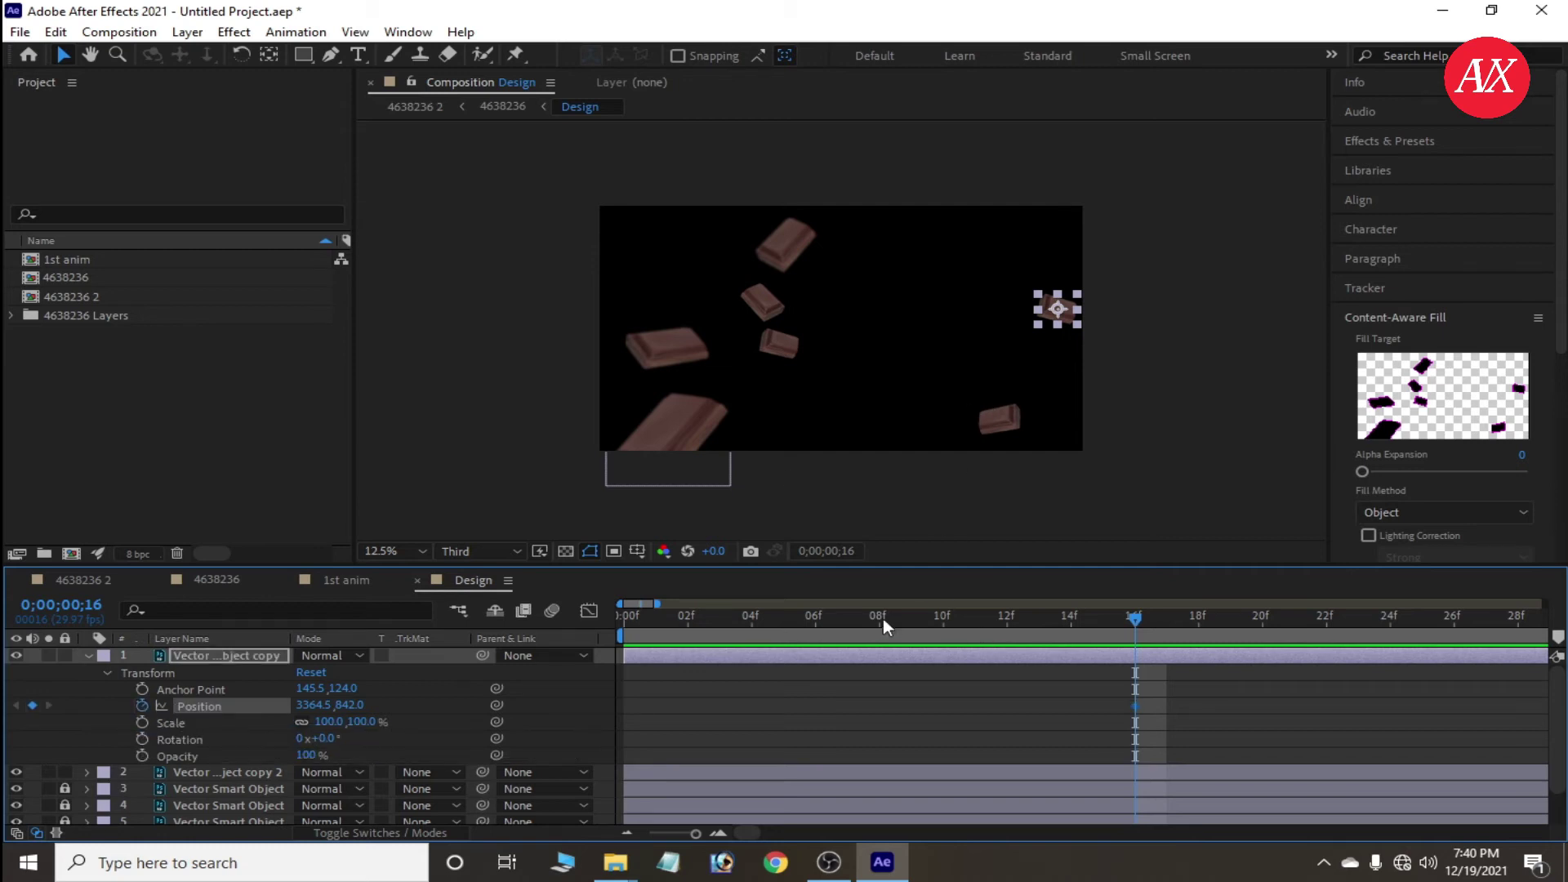
At the first frame, move layer 1's chocolate piece out past the composition's right edge to position 4276.5, 842, previewing the slide
left_click_drag(884, 619, 458, 611)
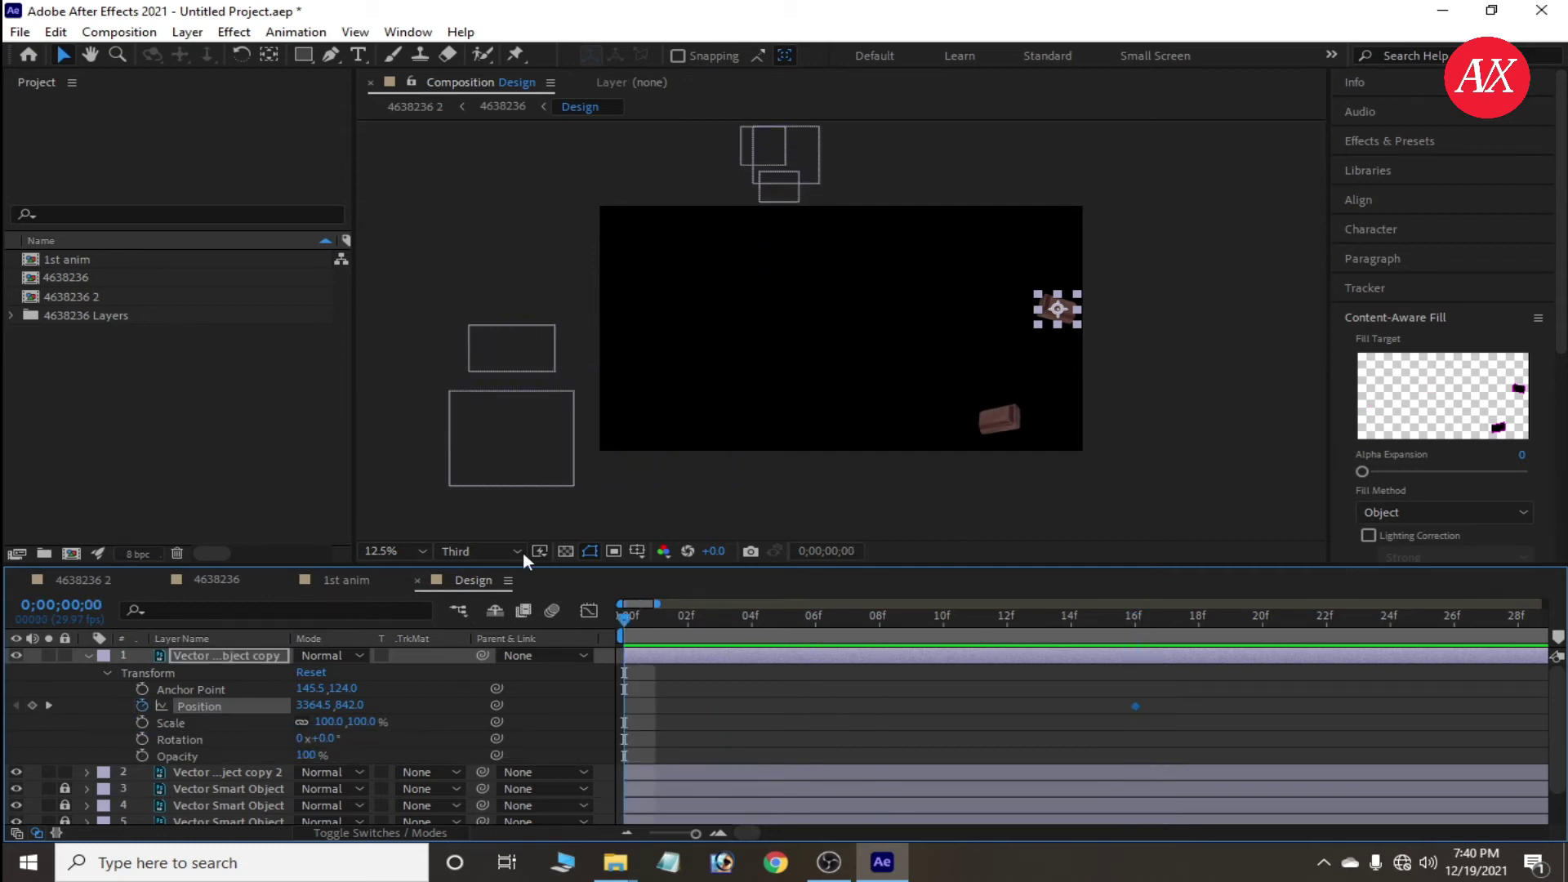
left_click(1071, 307)
left_click_drag(1071, 307, 1239, 324)
key("space")
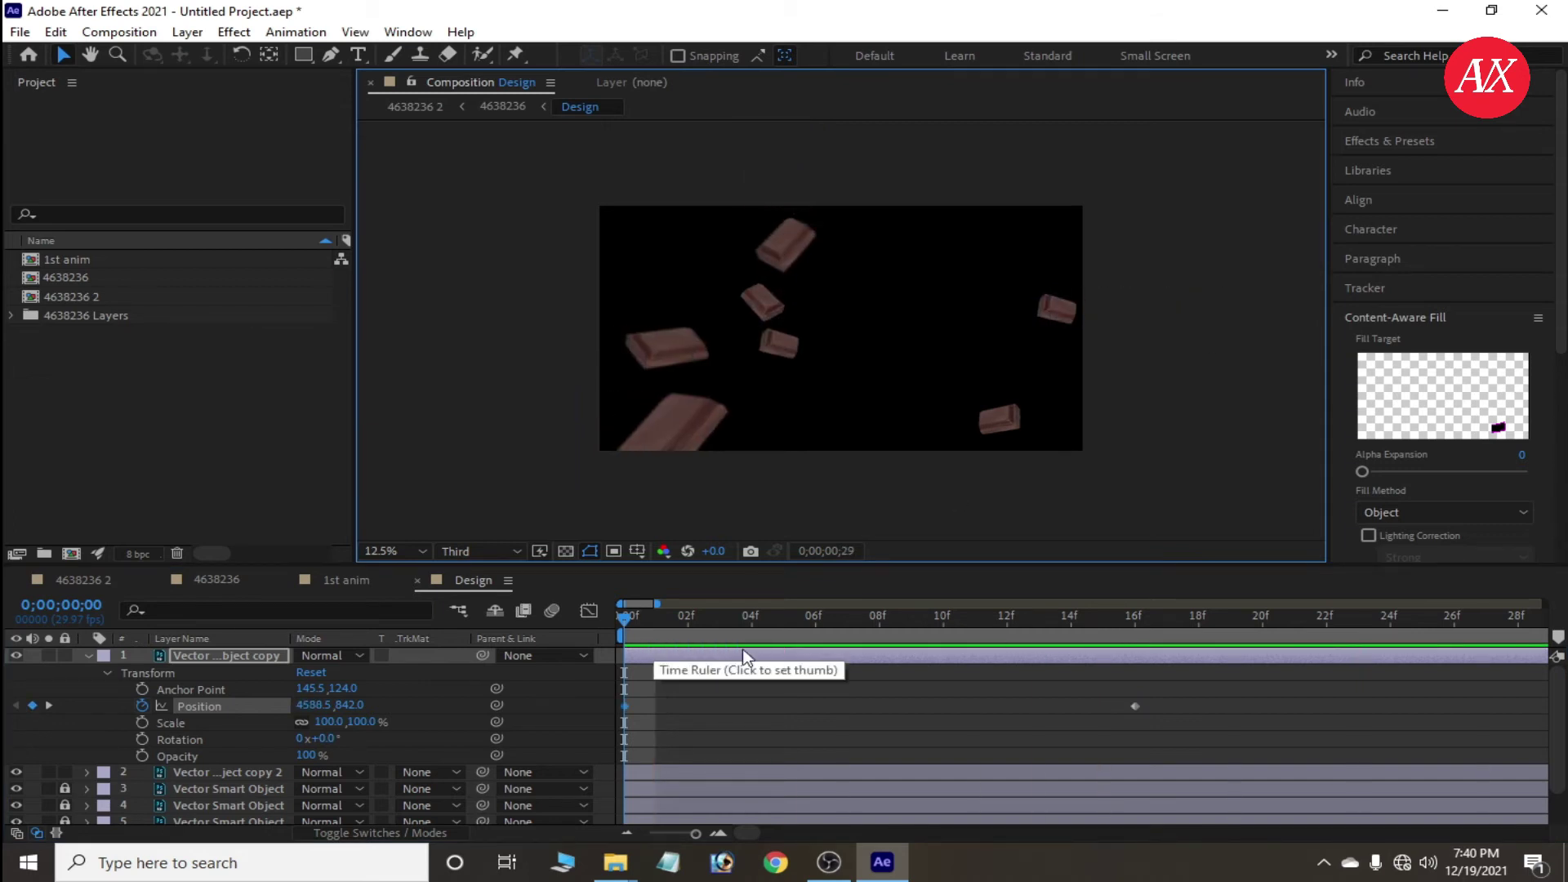
key("space")
left_click_drag(890, 613, 454, 608)
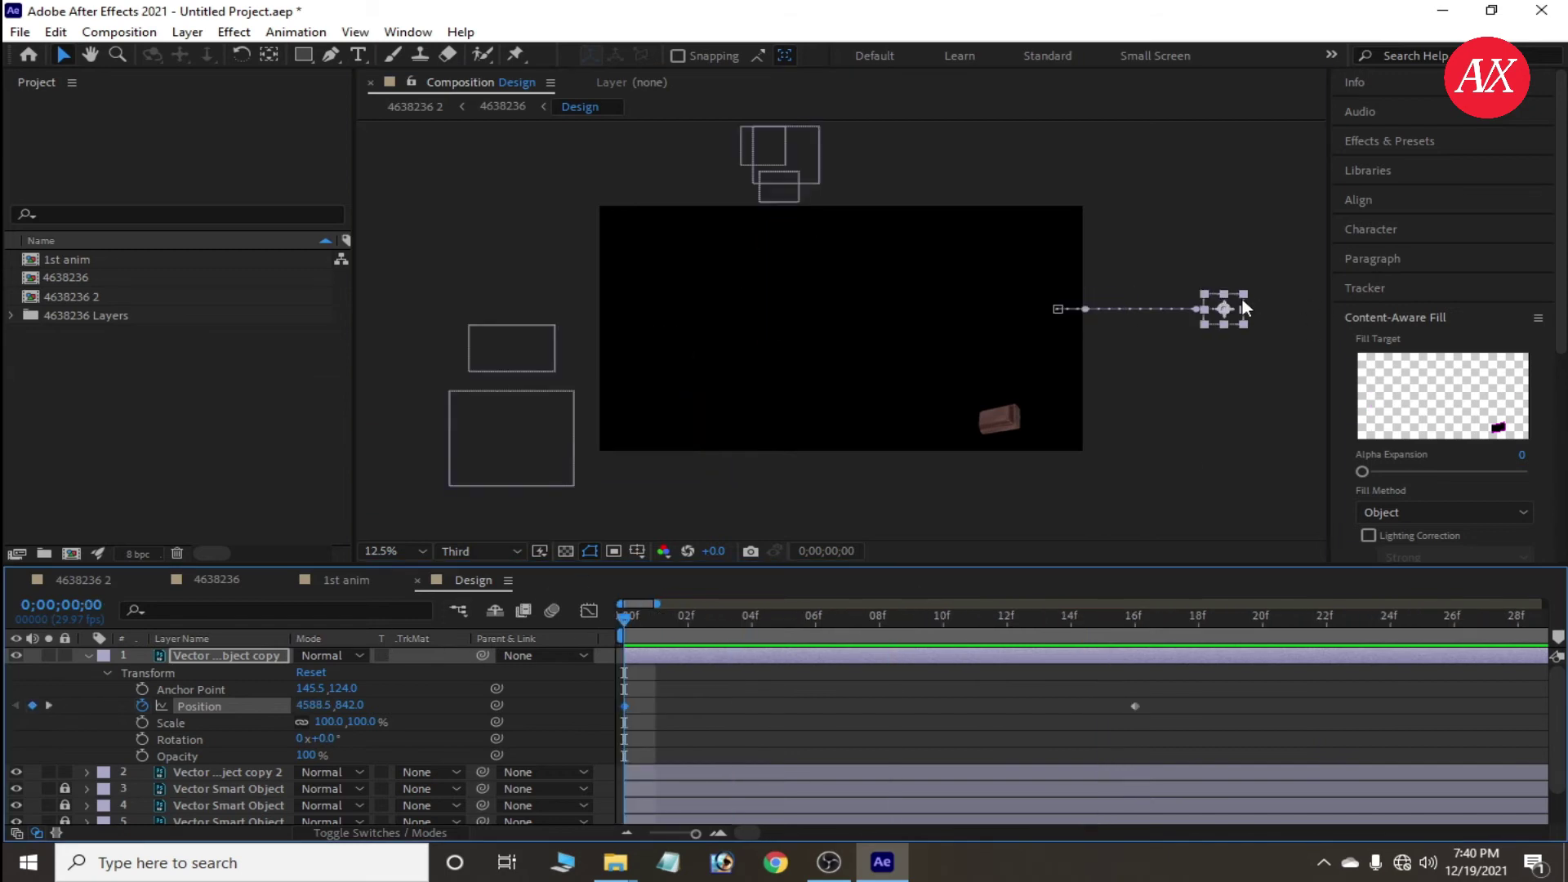
left_click_drag(1237, 307, 1193, 310)
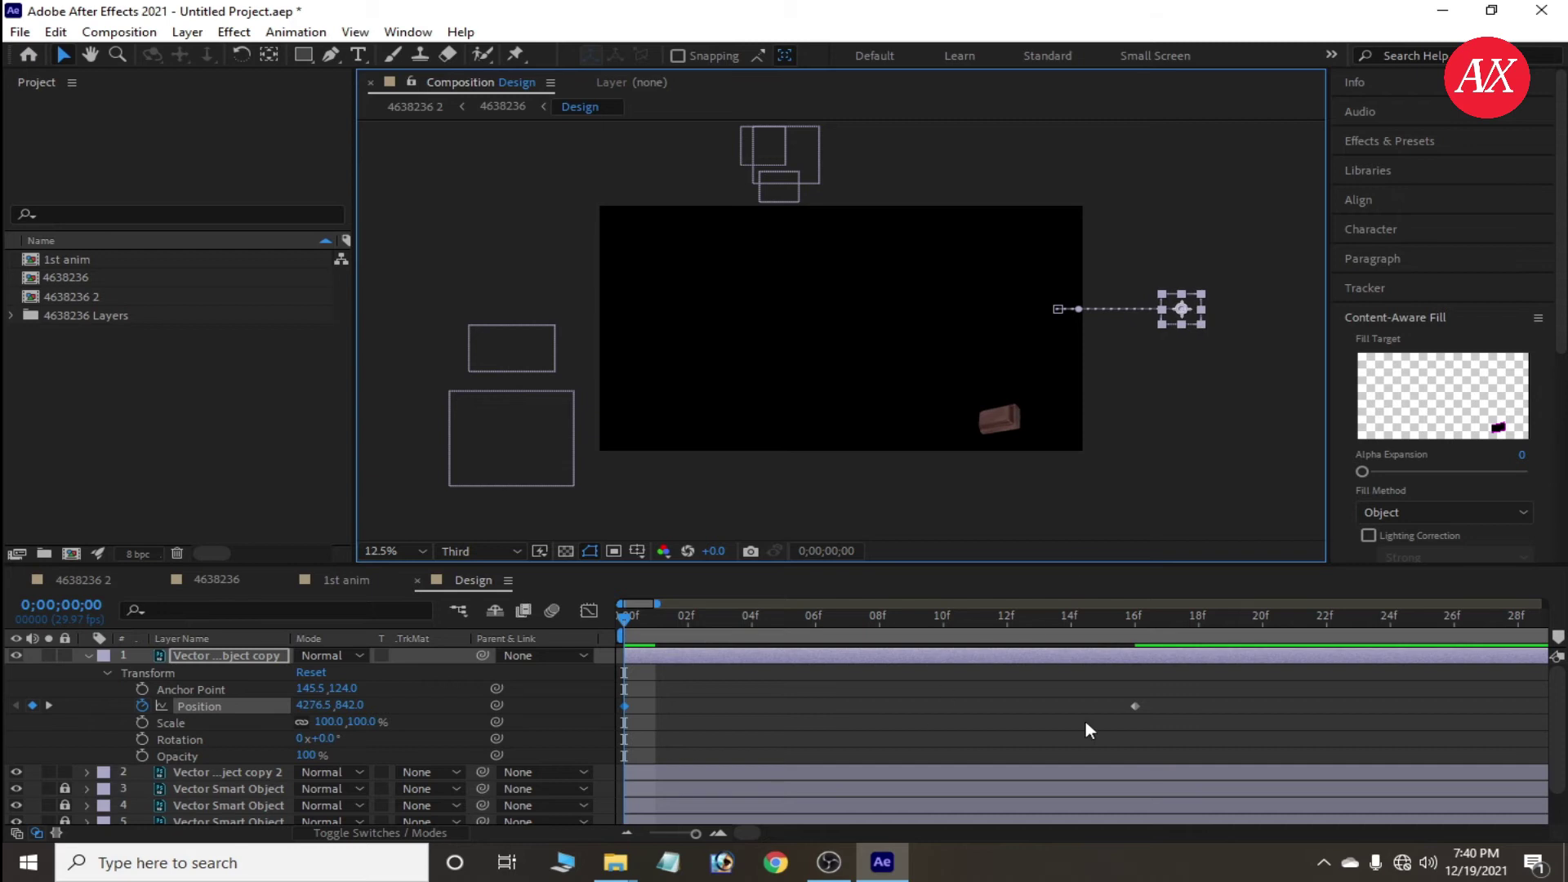
Apply Easy Ease to both of layer 1's Position keyframes and preview the result
left_click(913, 746)
left_click_drag(1293, 681, 825, 750)
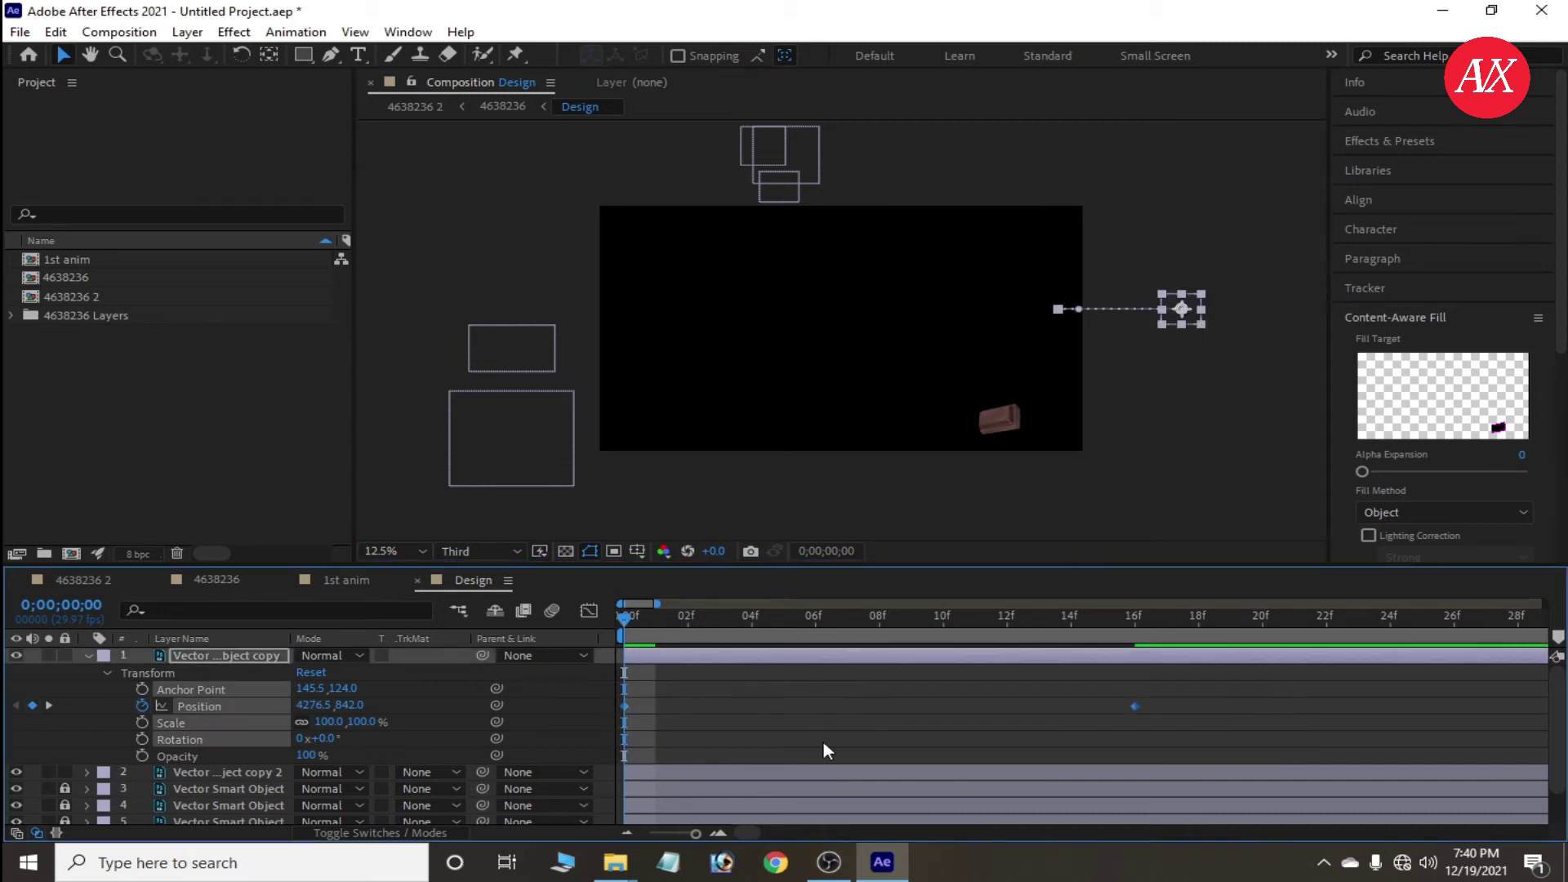
right_click(1138, 706)
mouse_move(1241, 691)
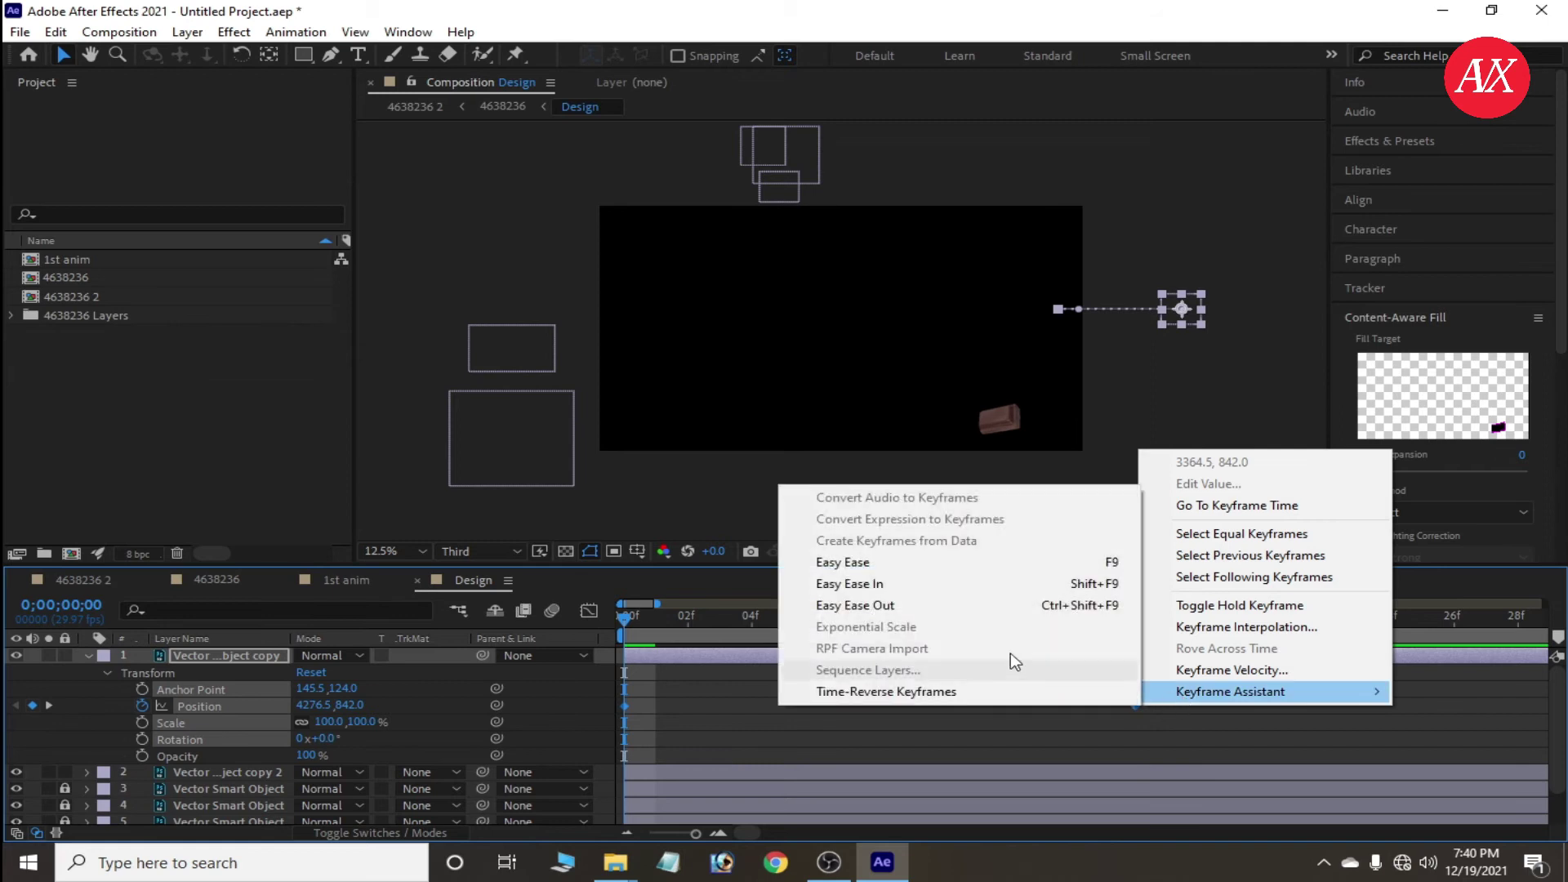
left_click(889, 565)
key("space")
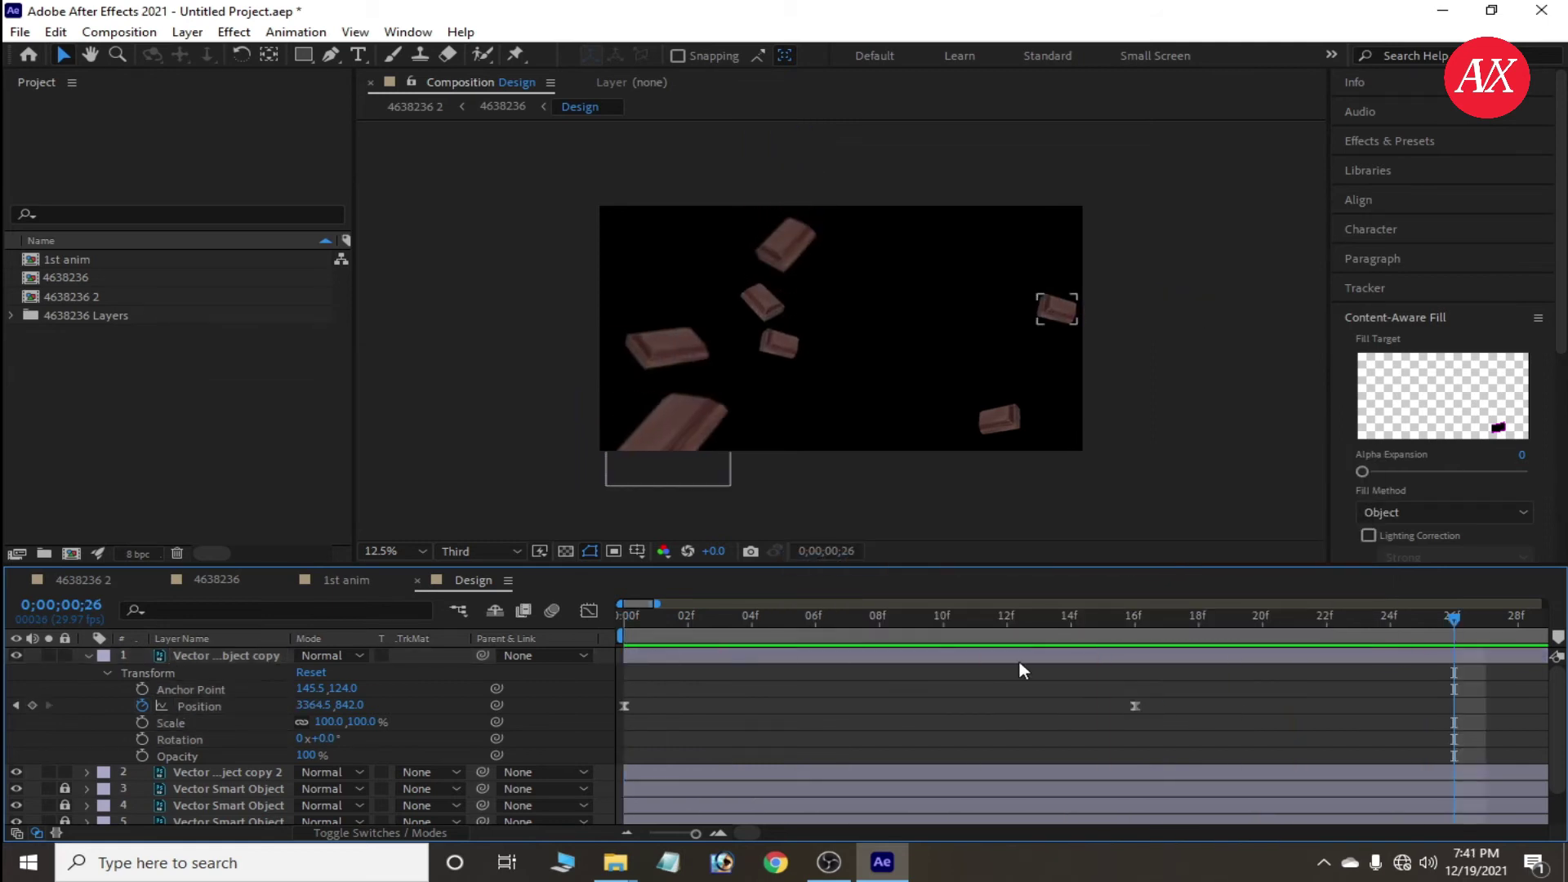
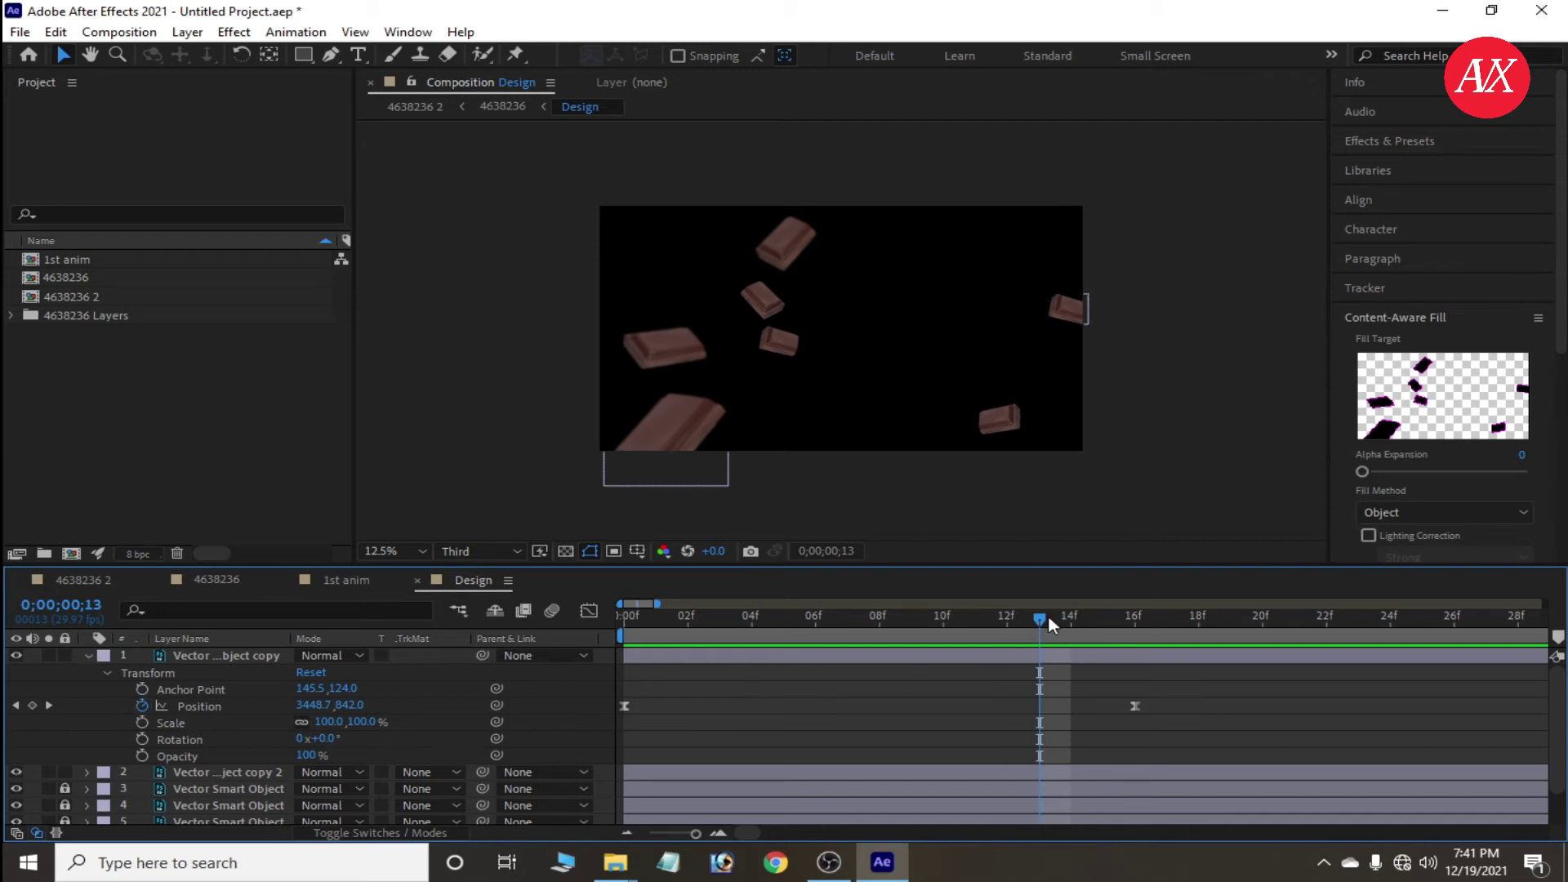
Move layer 1's end Position keyframe to frame 14, check the motion and collapse the layer
mouse_move(1079, 627)
left_mouse_down()
mouse_move(1135, 624)
mouse_move(1057, 635)
mouse_move(1075, 625)
left_mouse_up()
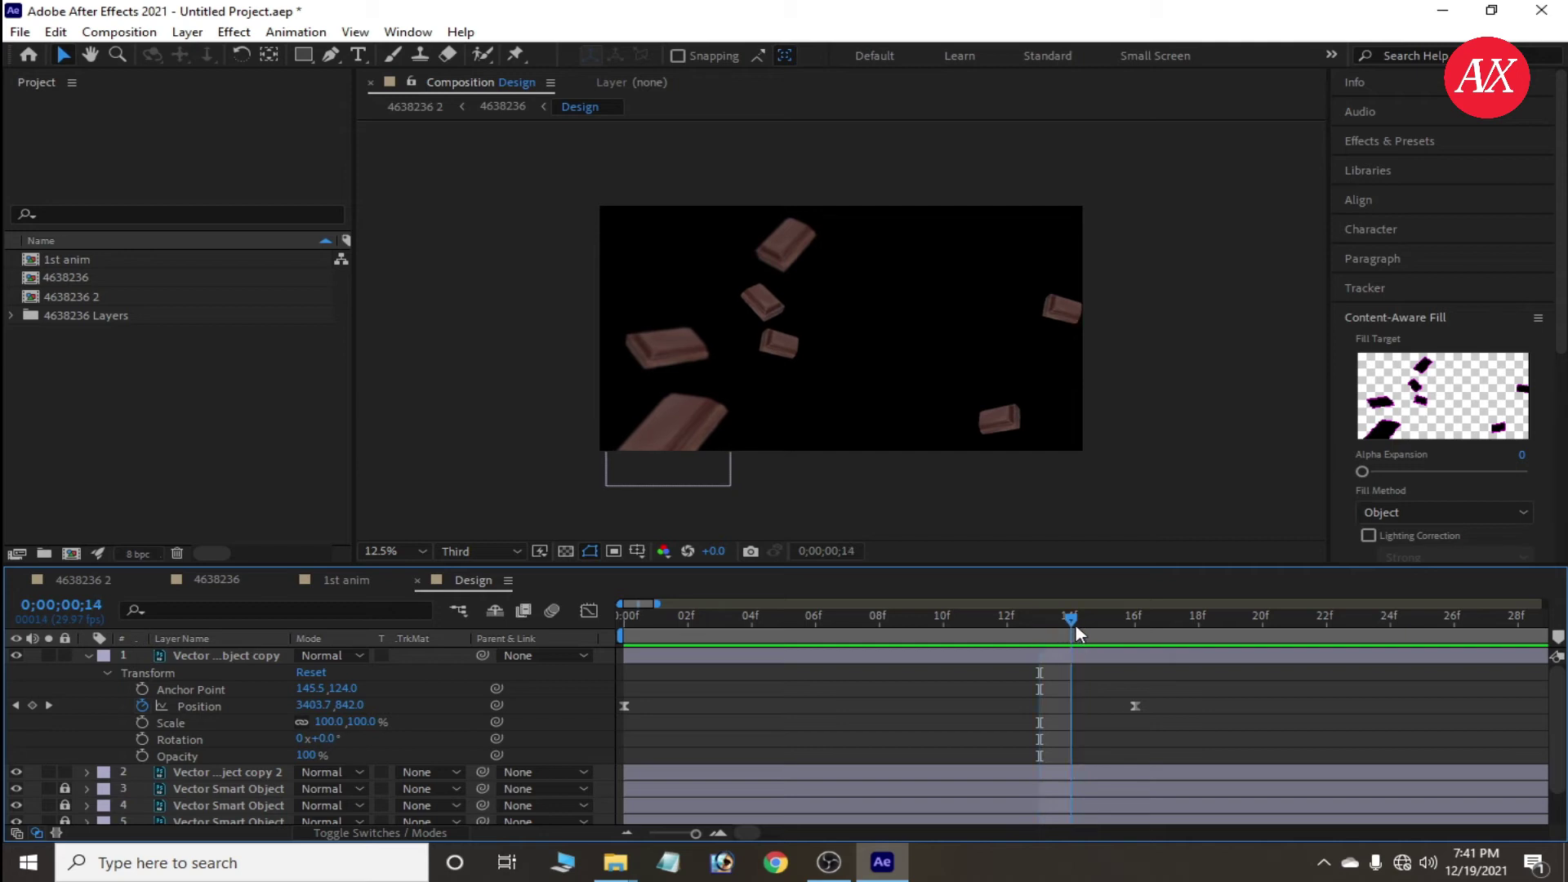
left_click(1136, 706)
left_click_drag(1135, 708, 1066, 712)
left_click(1037, 676)
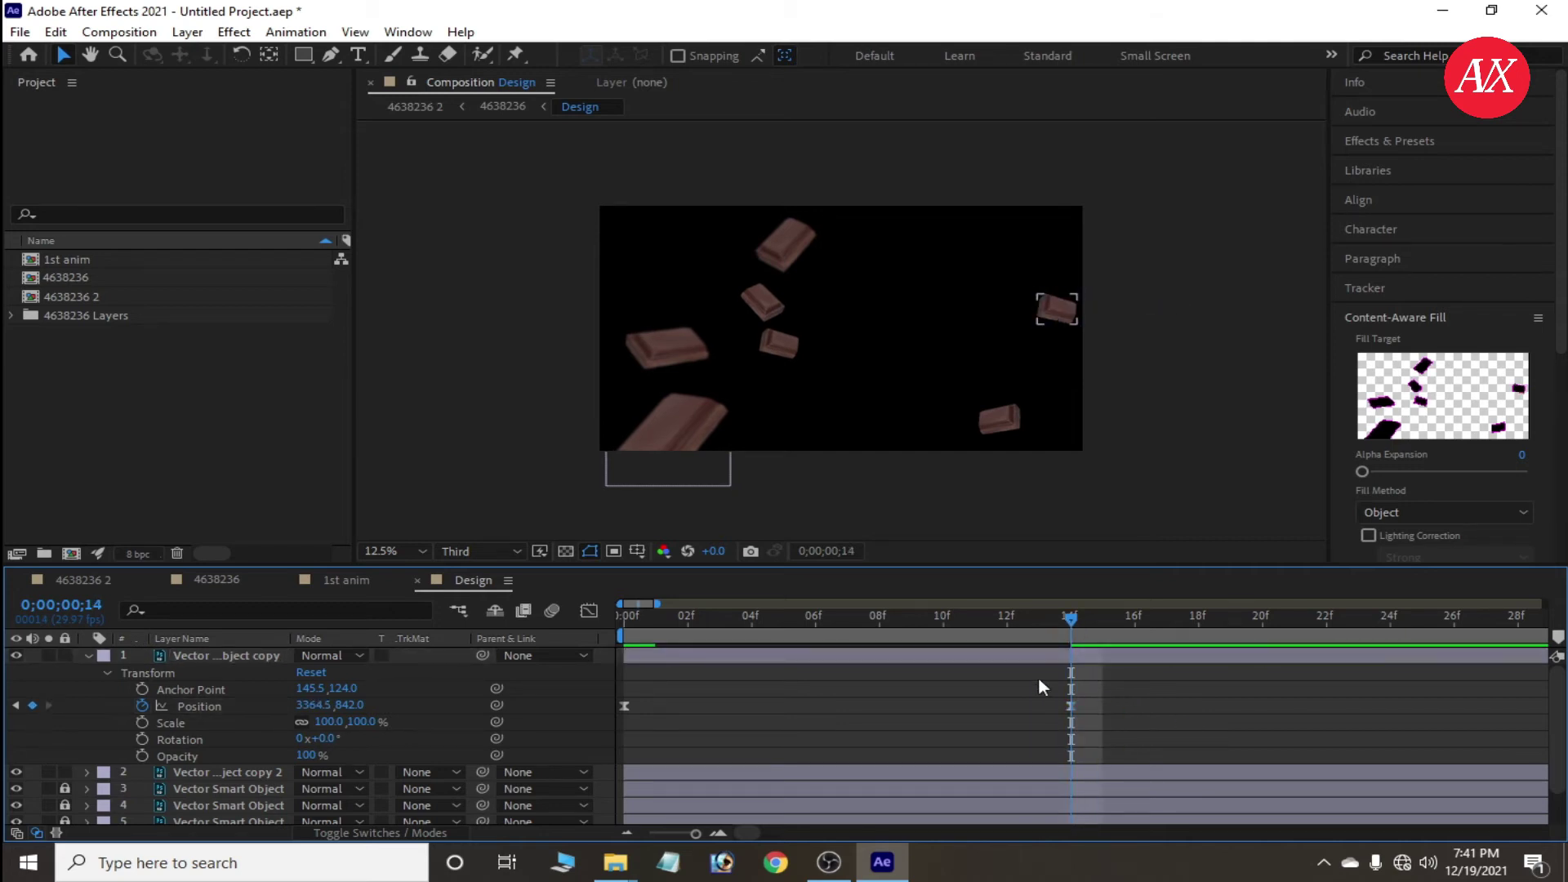
left_click_drag(1037, 621, 1067, 642)
left_click(88, 655)
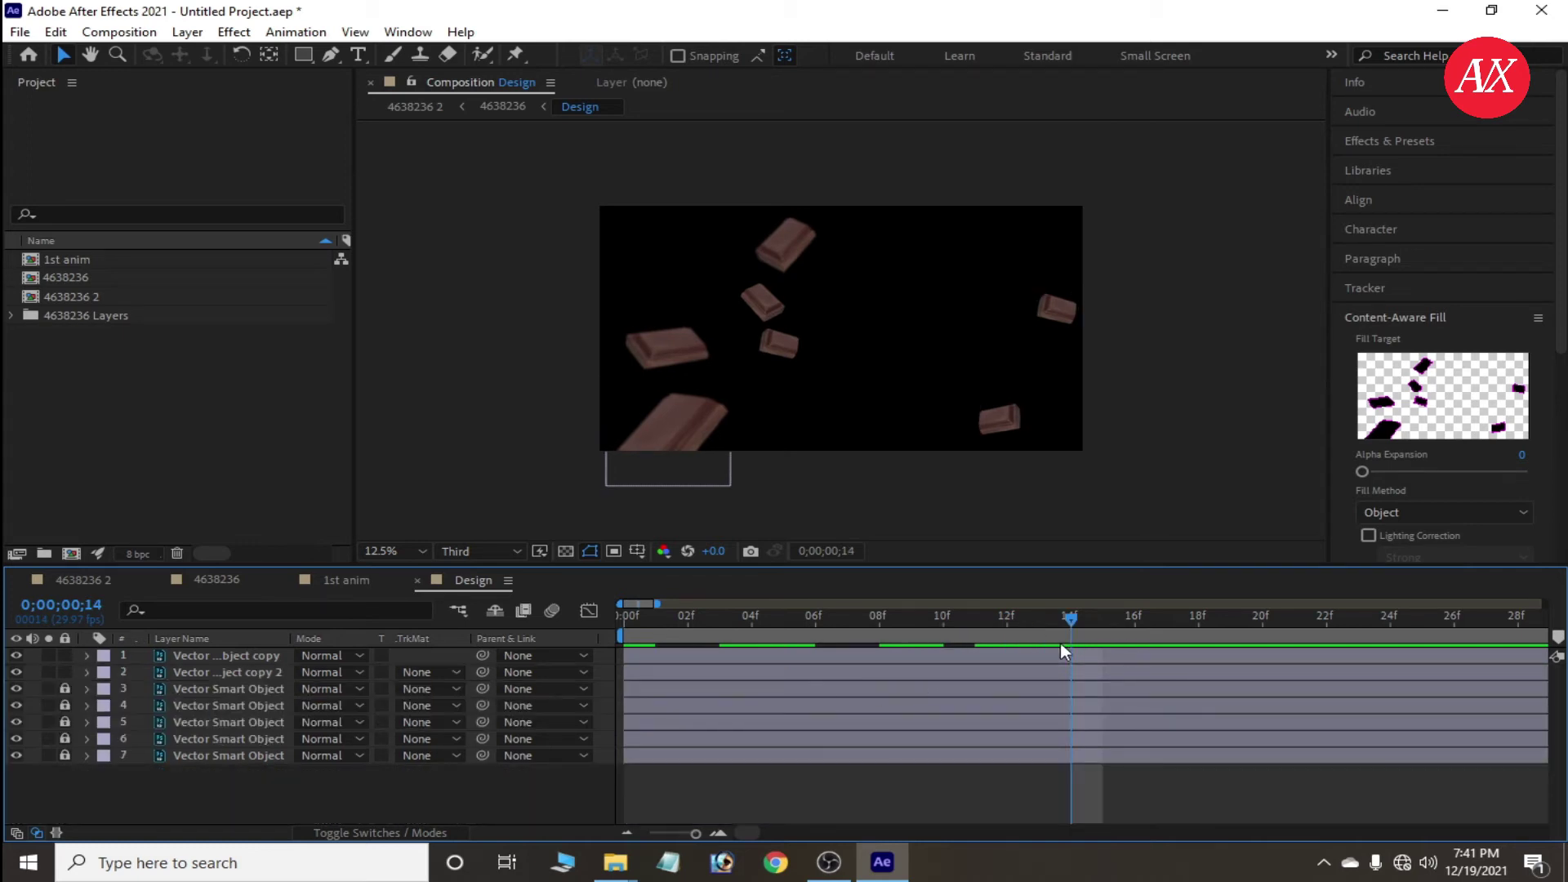
Expand layer 2's transform properties and start Position keyframing on its chocolate piece at frame 14
left_click(86, 671)
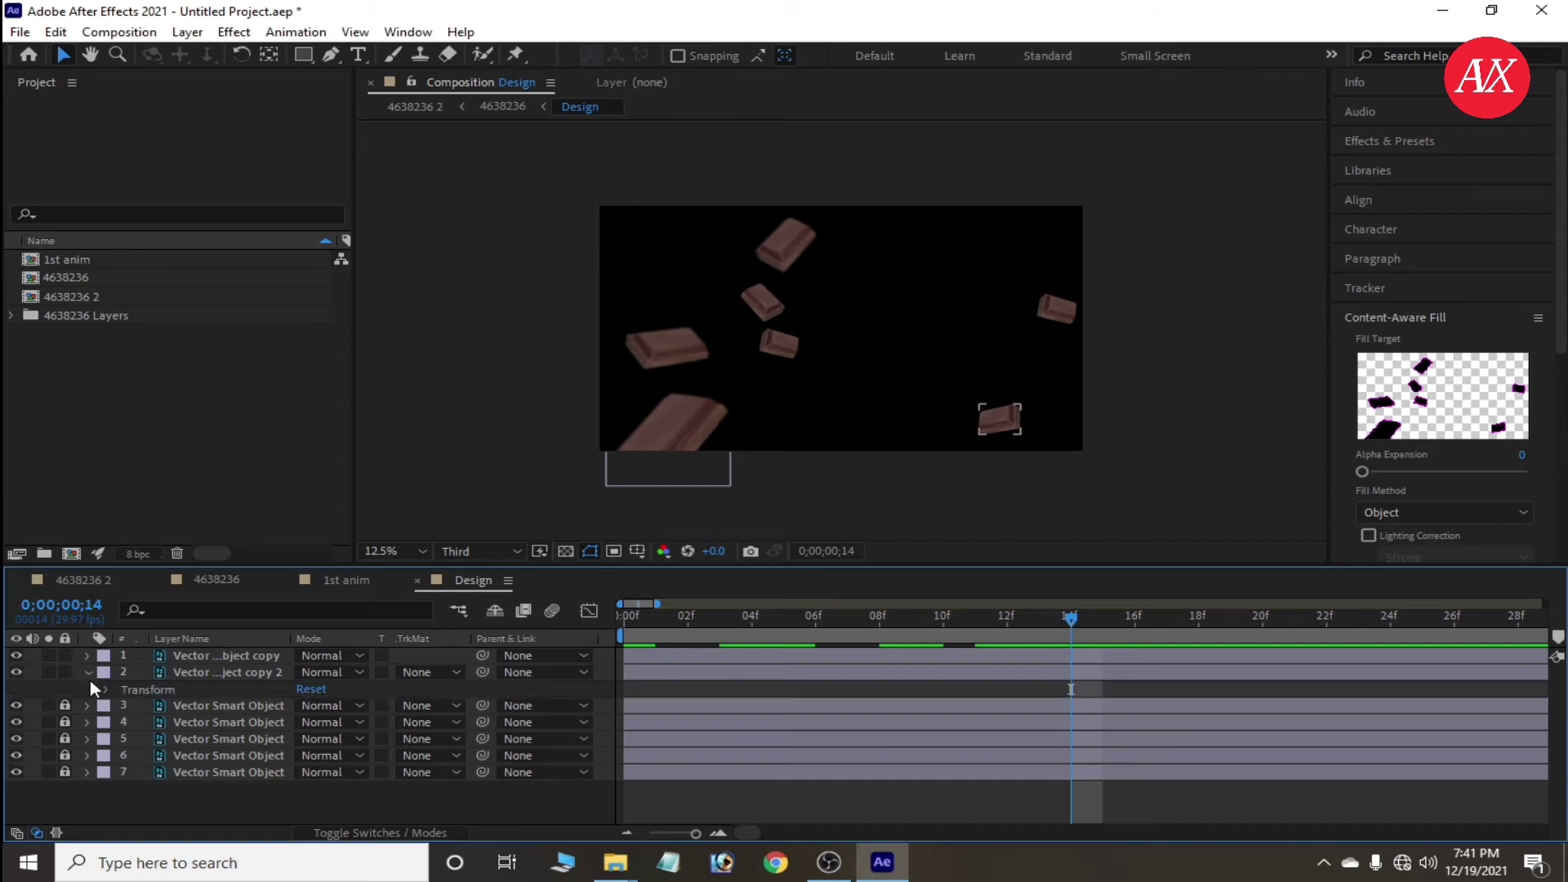
left_click(106, 690)
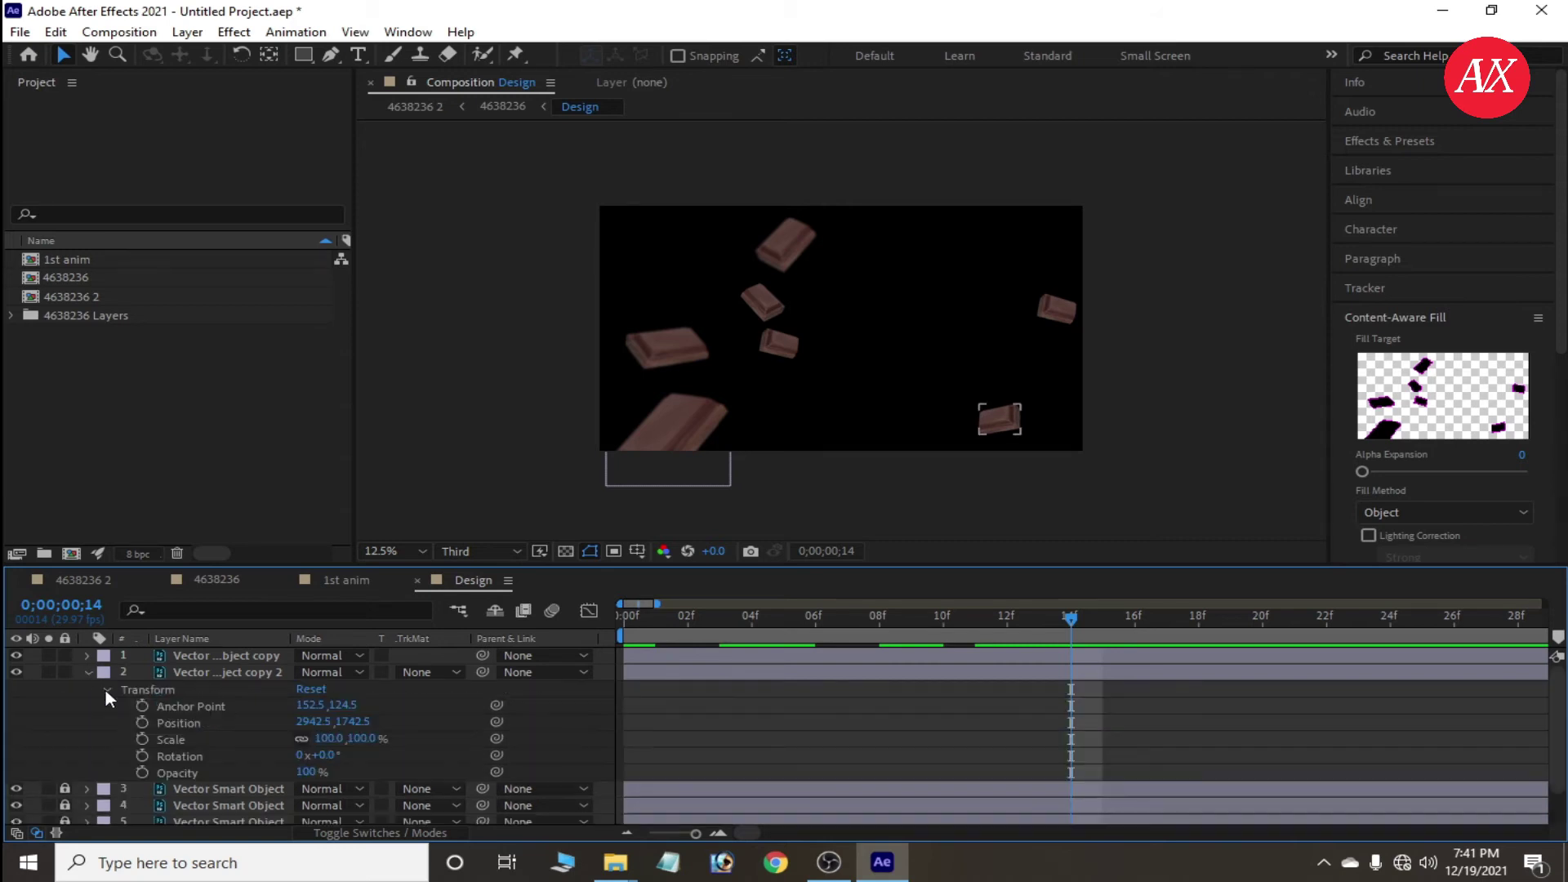
left_click(1001, 426)
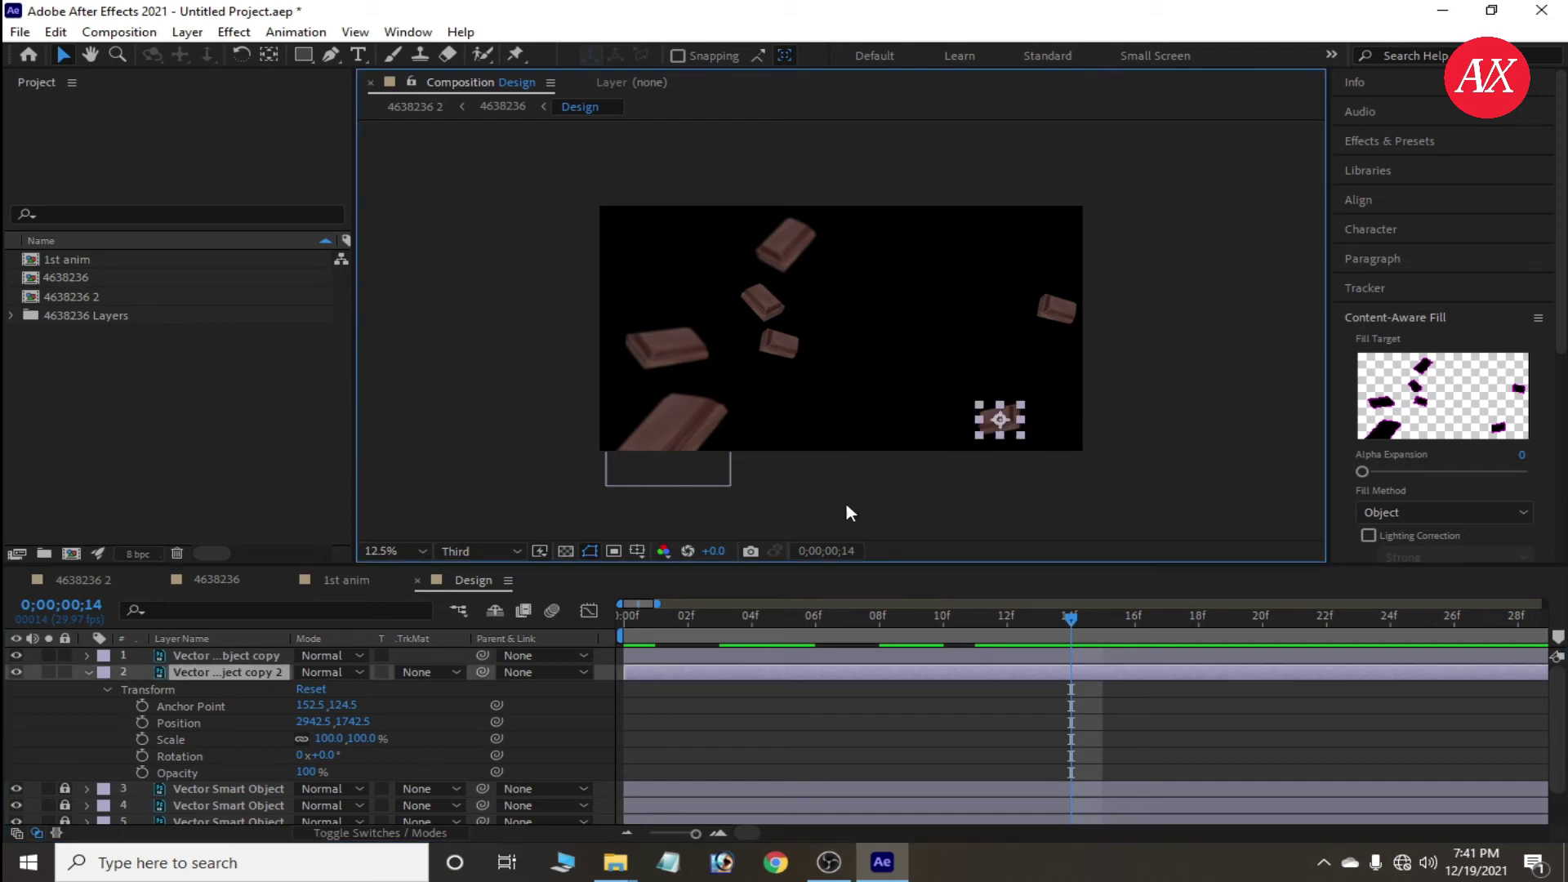
left_click(142, 722)
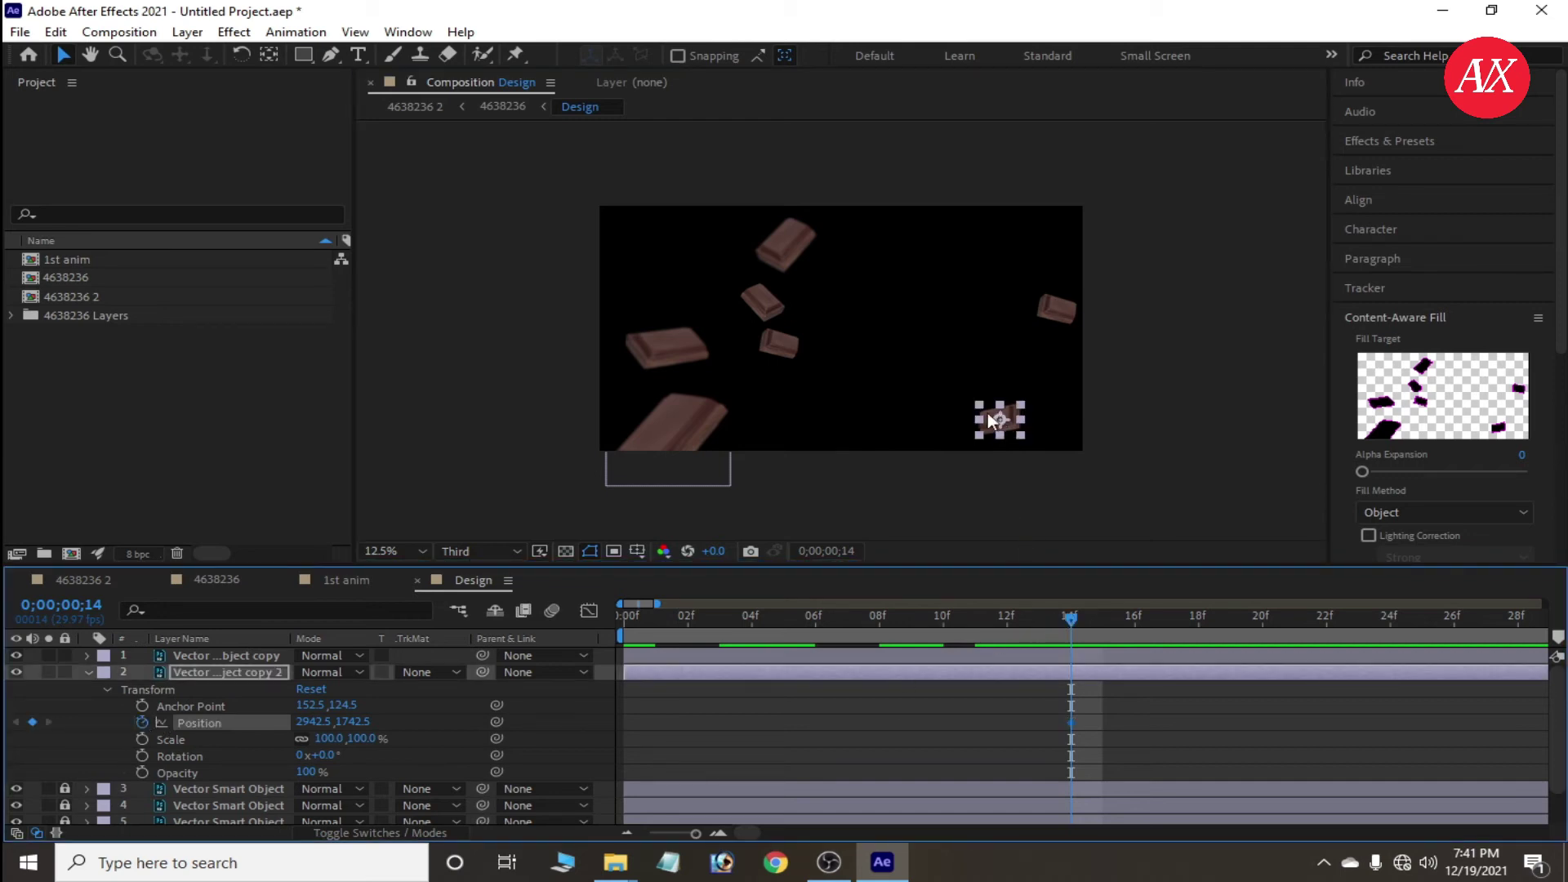
At the first frame, move layer 2's chocolate piece straight down below the composition to position 2942.5, 2342.5 and preview the motion
left_click_drag(1064, 619, 447, 593)
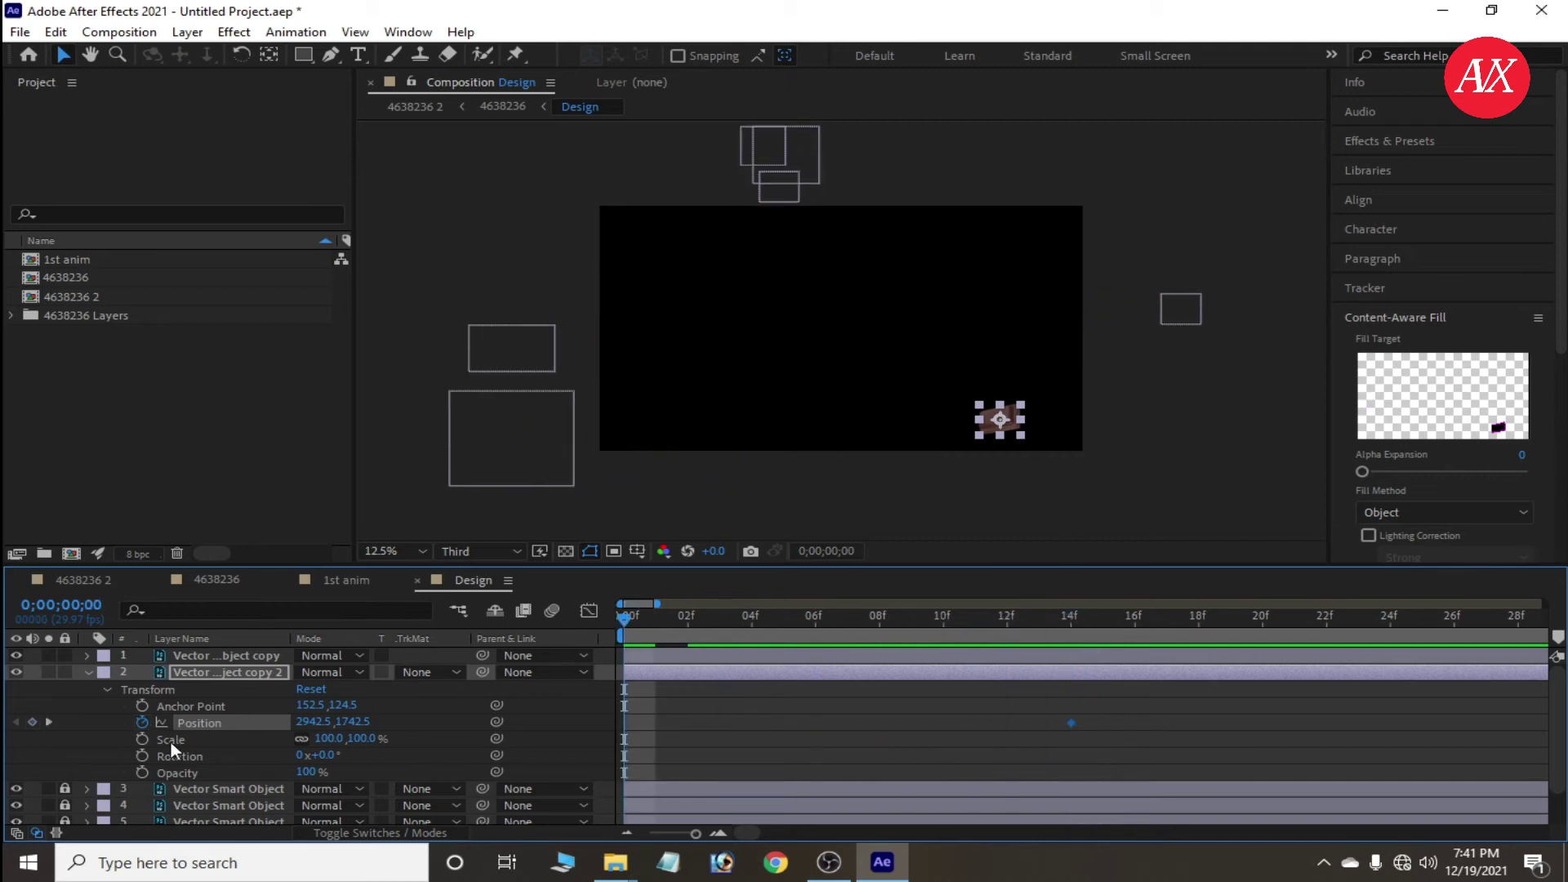
left_click(1013, 420)
left_click_drag(1014, 420, 1025, 495)
left_click(1235, 503)
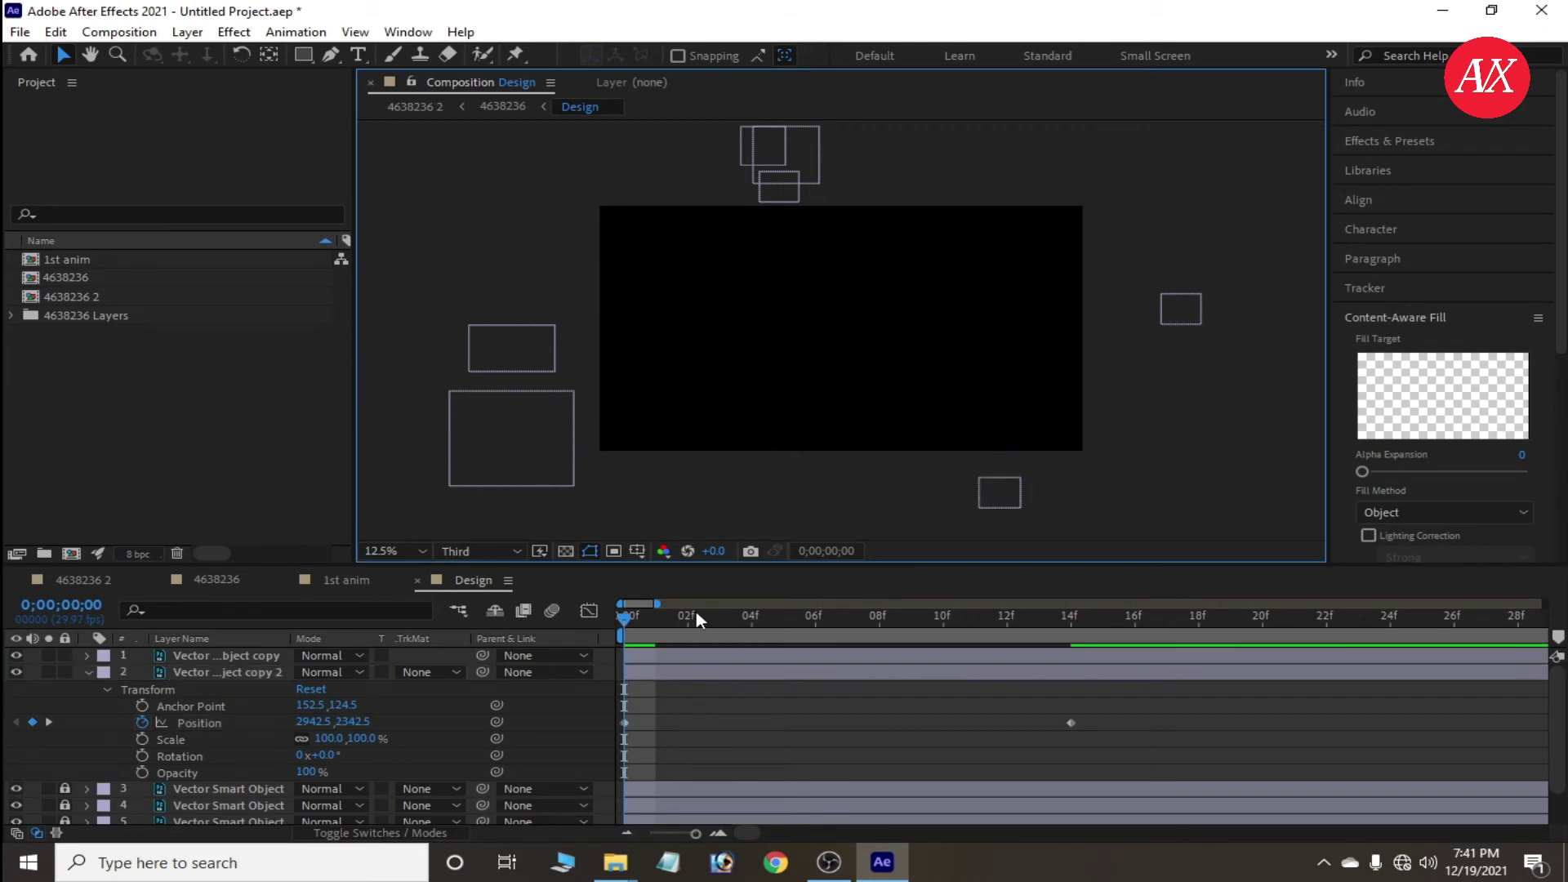
key("space")
key("space")
Apply Easy Ease to both of layer 2's Position keyframes and preview all the chocolate pieces sliding in
left_click_drag(1159, 688, 619, 768)
right_click(1070, 724)
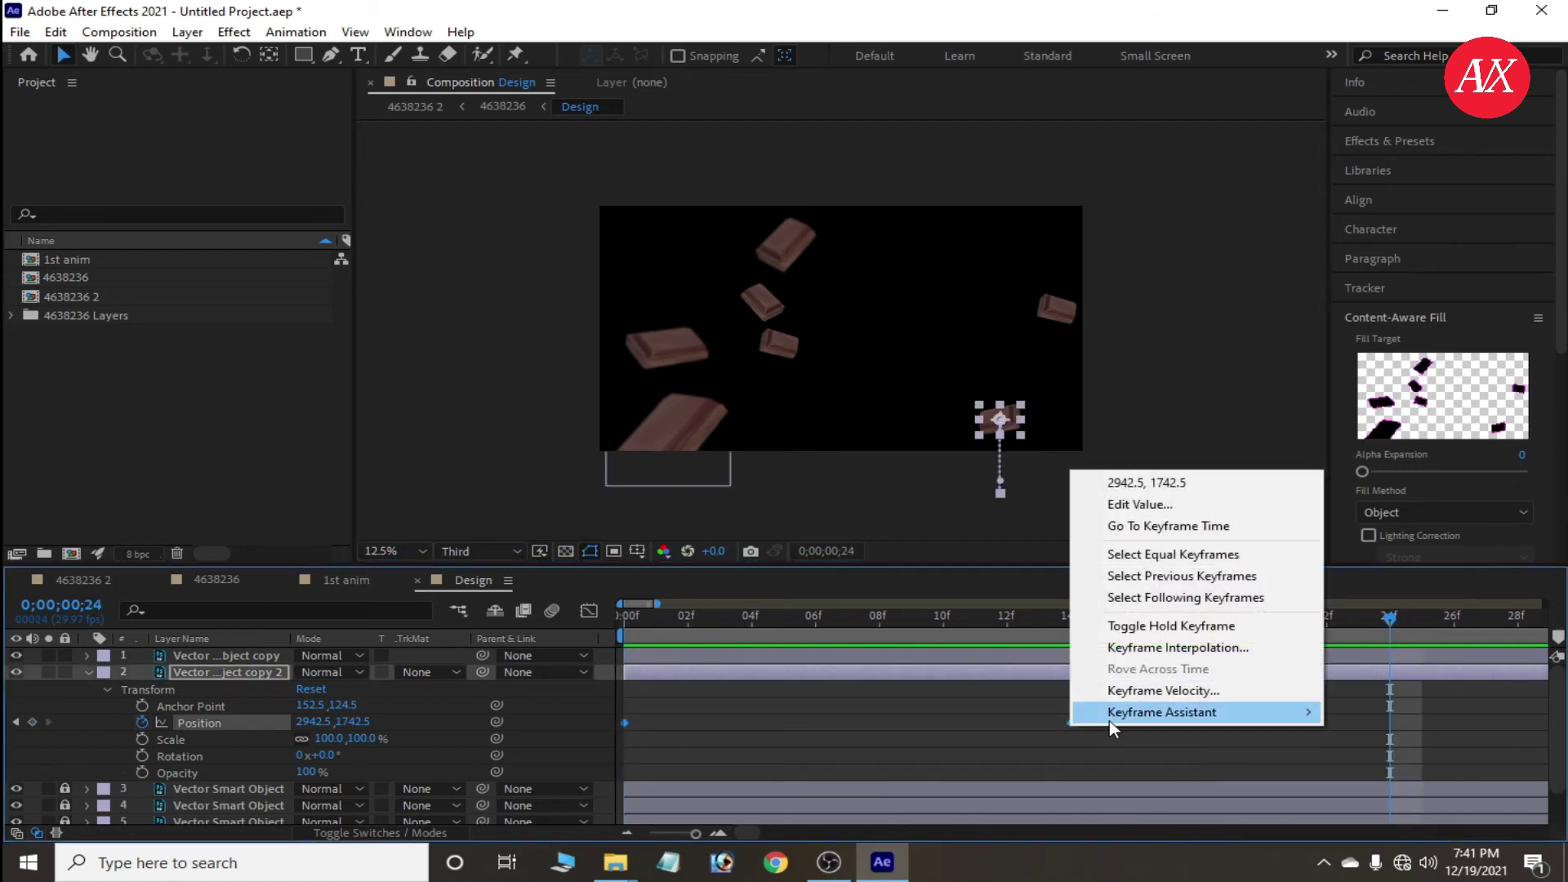
mouse_move(1111, 719)
left_click(841, 580)
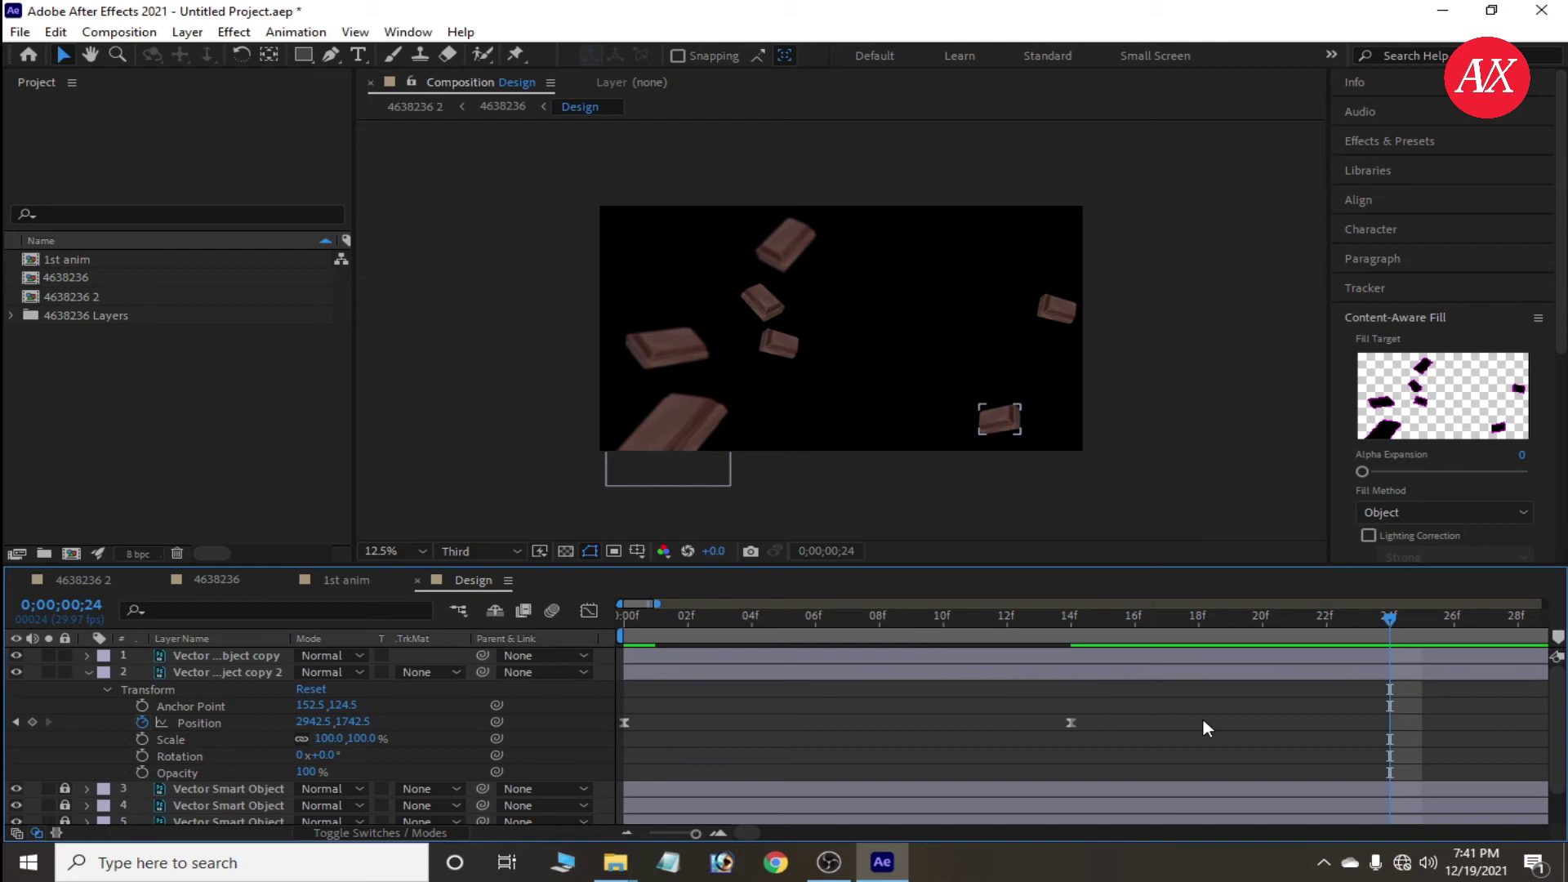
key("space")
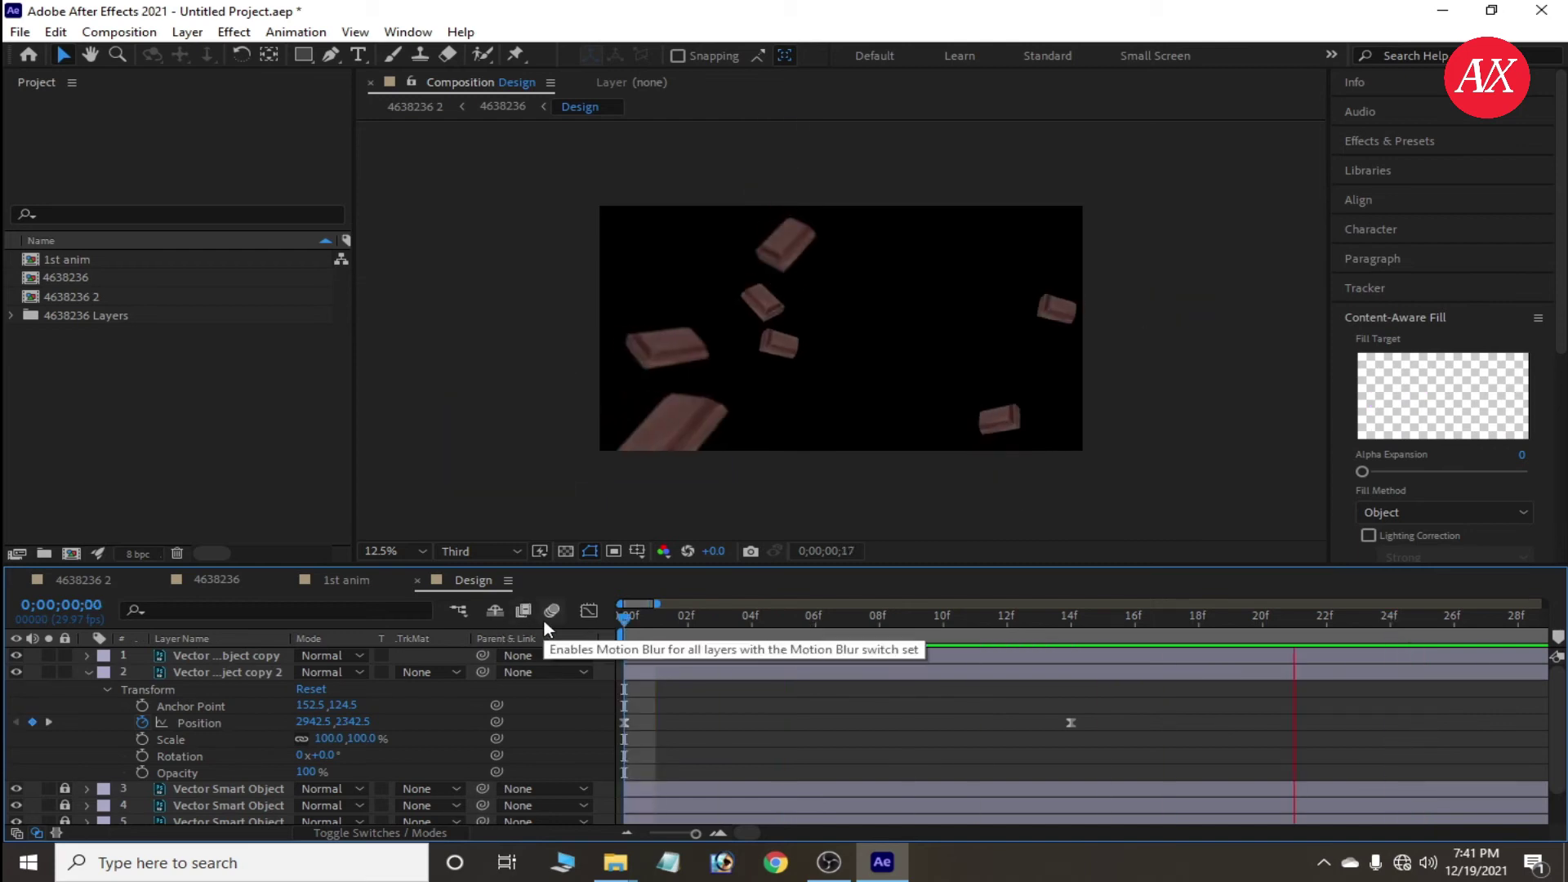
left_click_drag(797, 619, 671, 621)
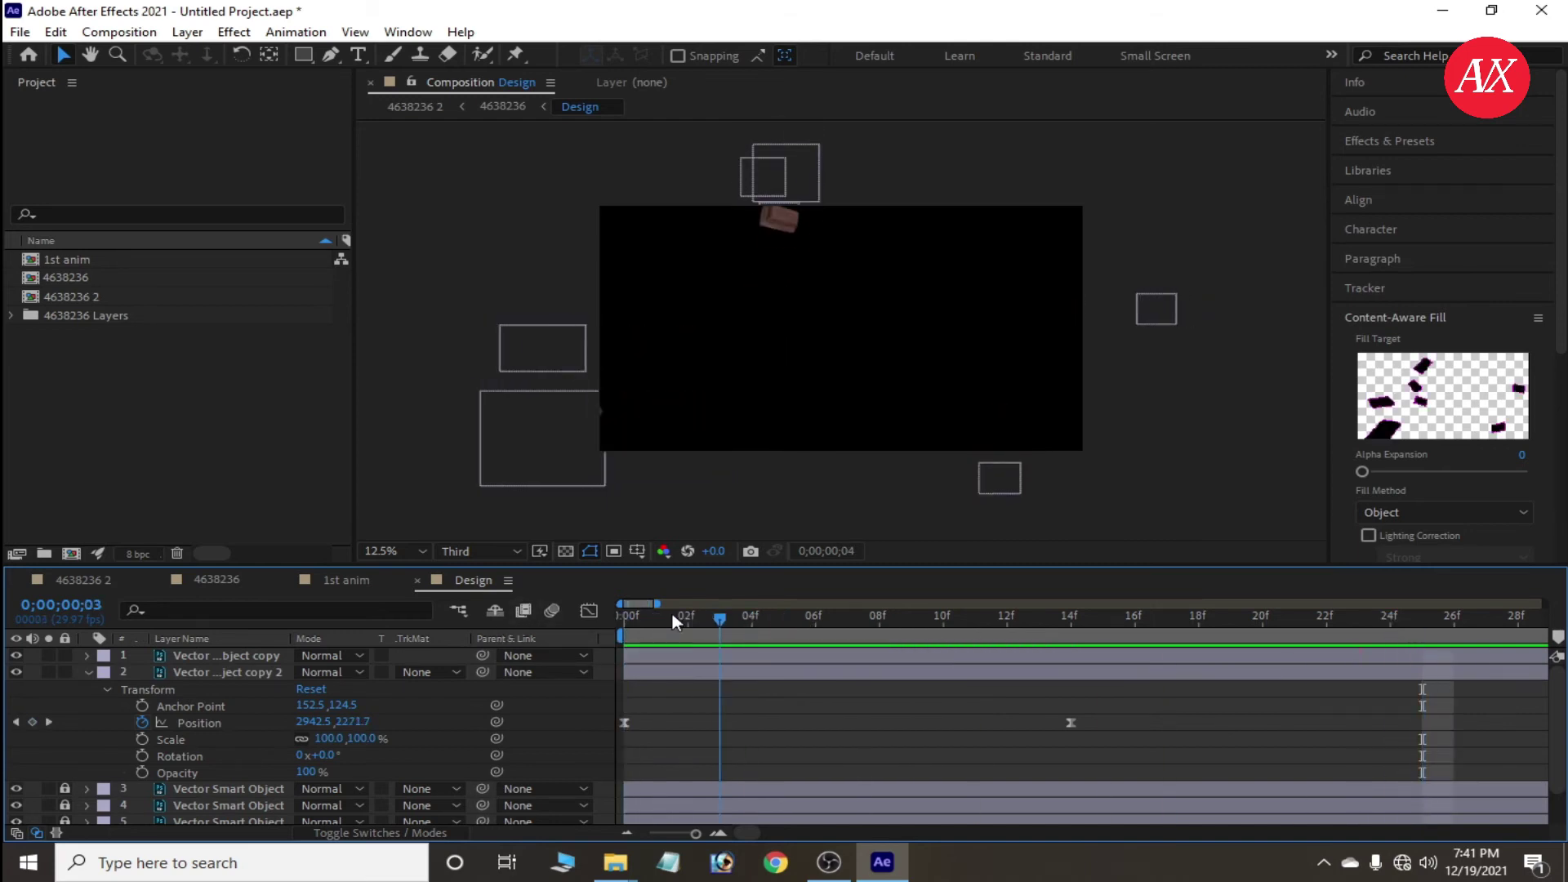
key("space")
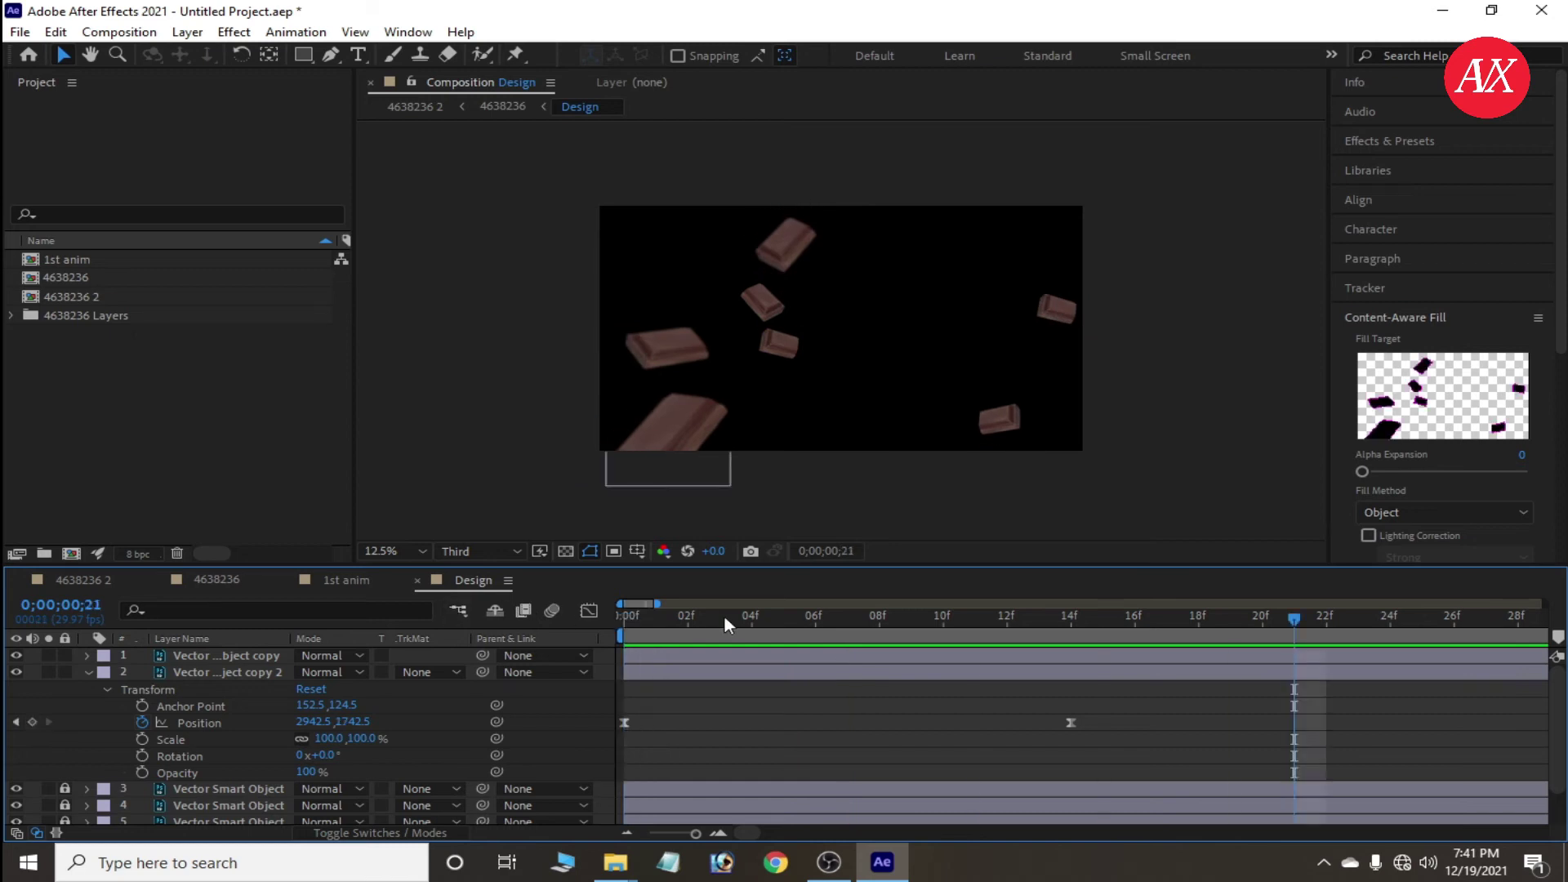
key("space")
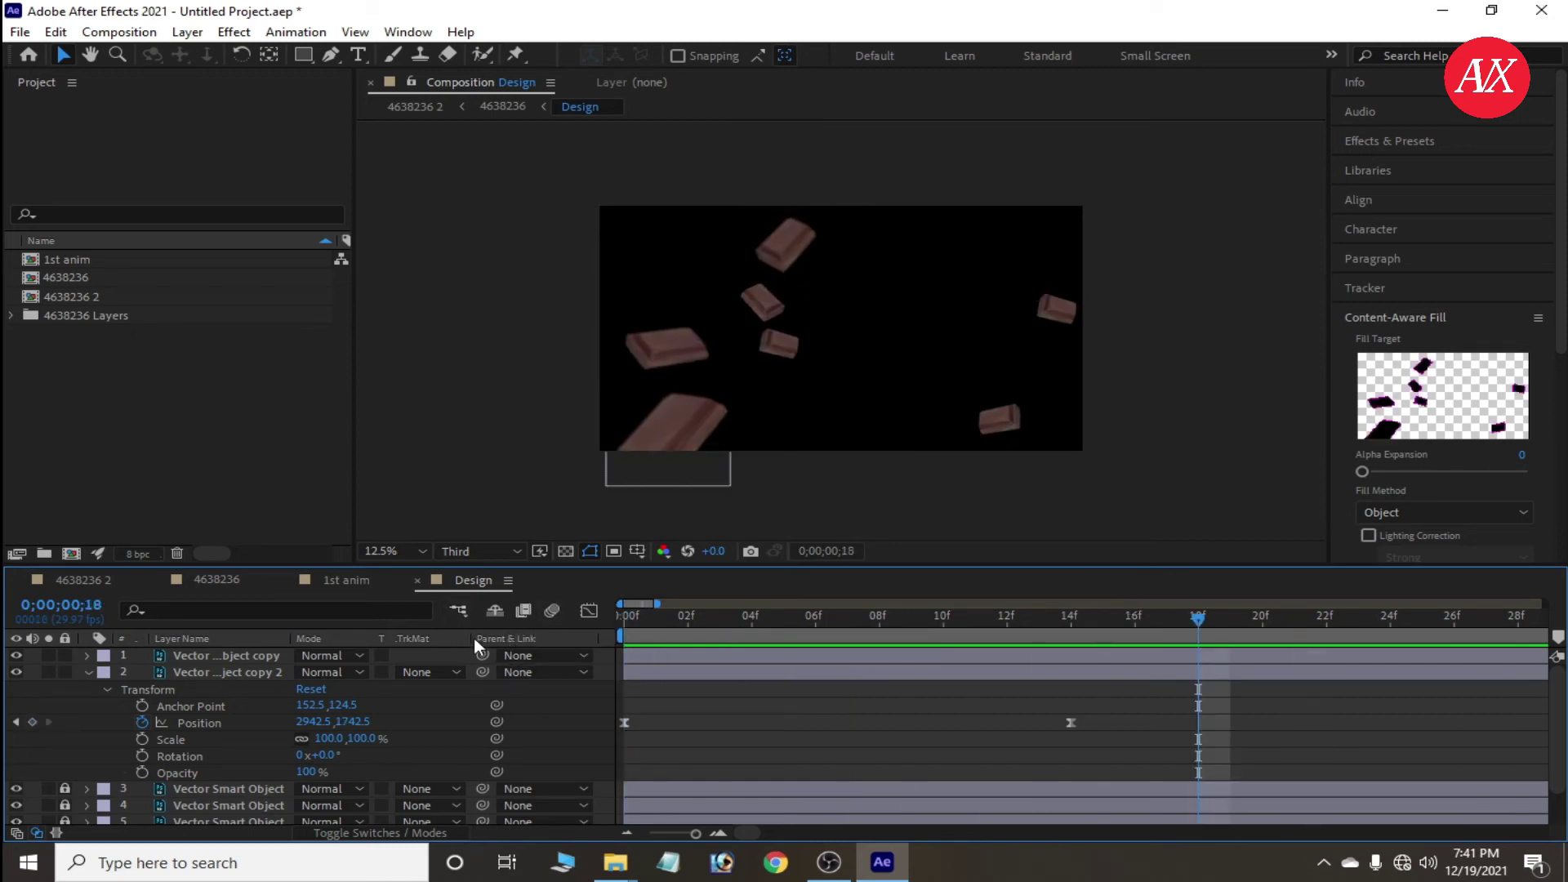
Open the 4638236 composition and play and scrub its first second to review the combined bottle, bean and chocolate animation
left_click(359, 580)
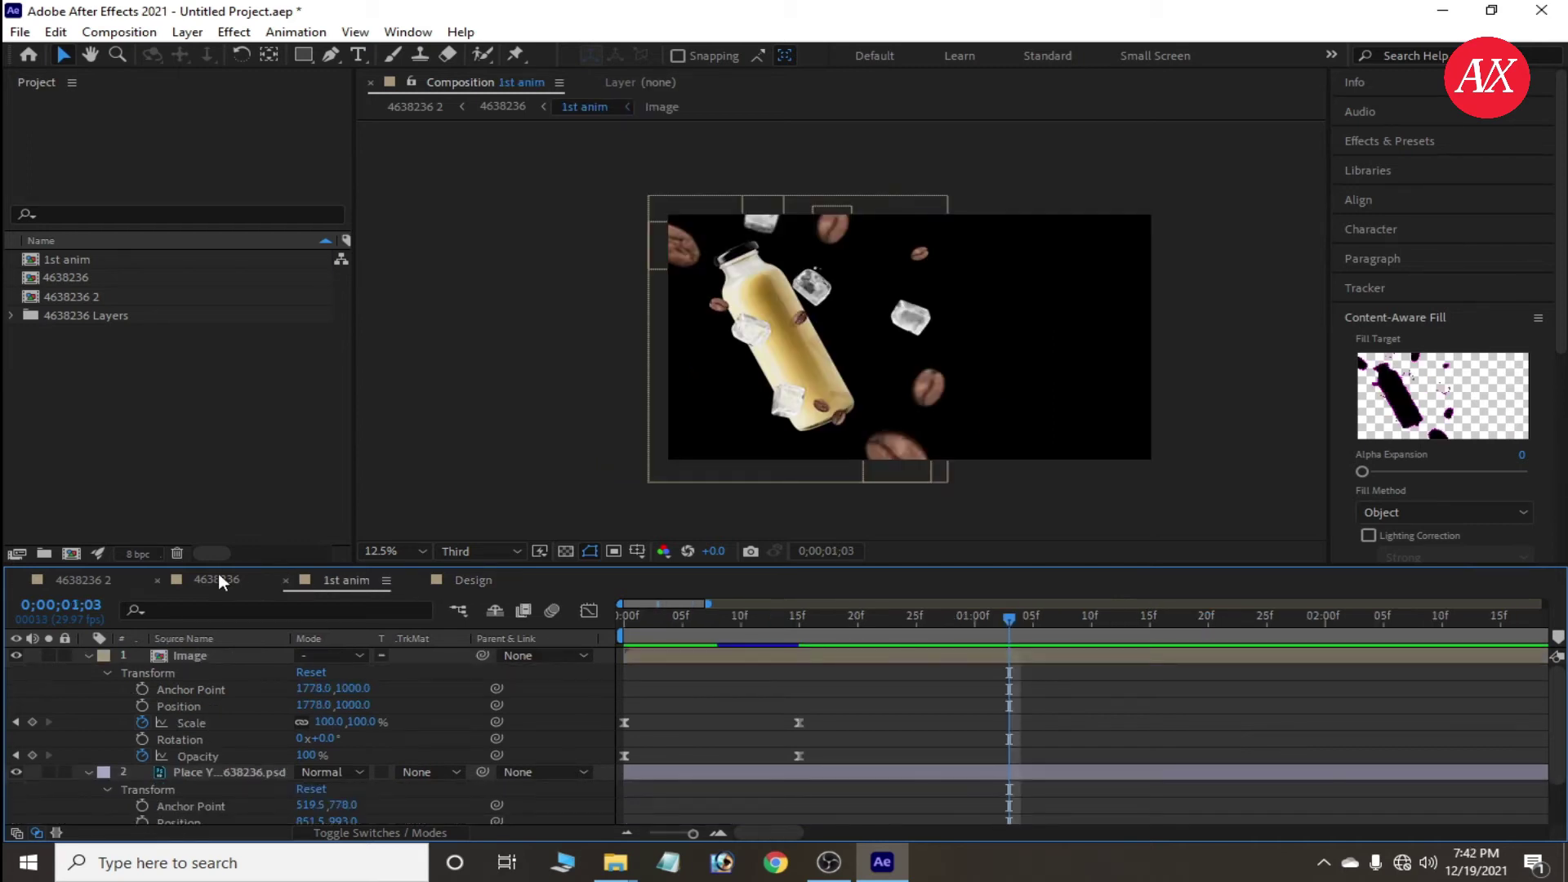
left_click(215, 579)
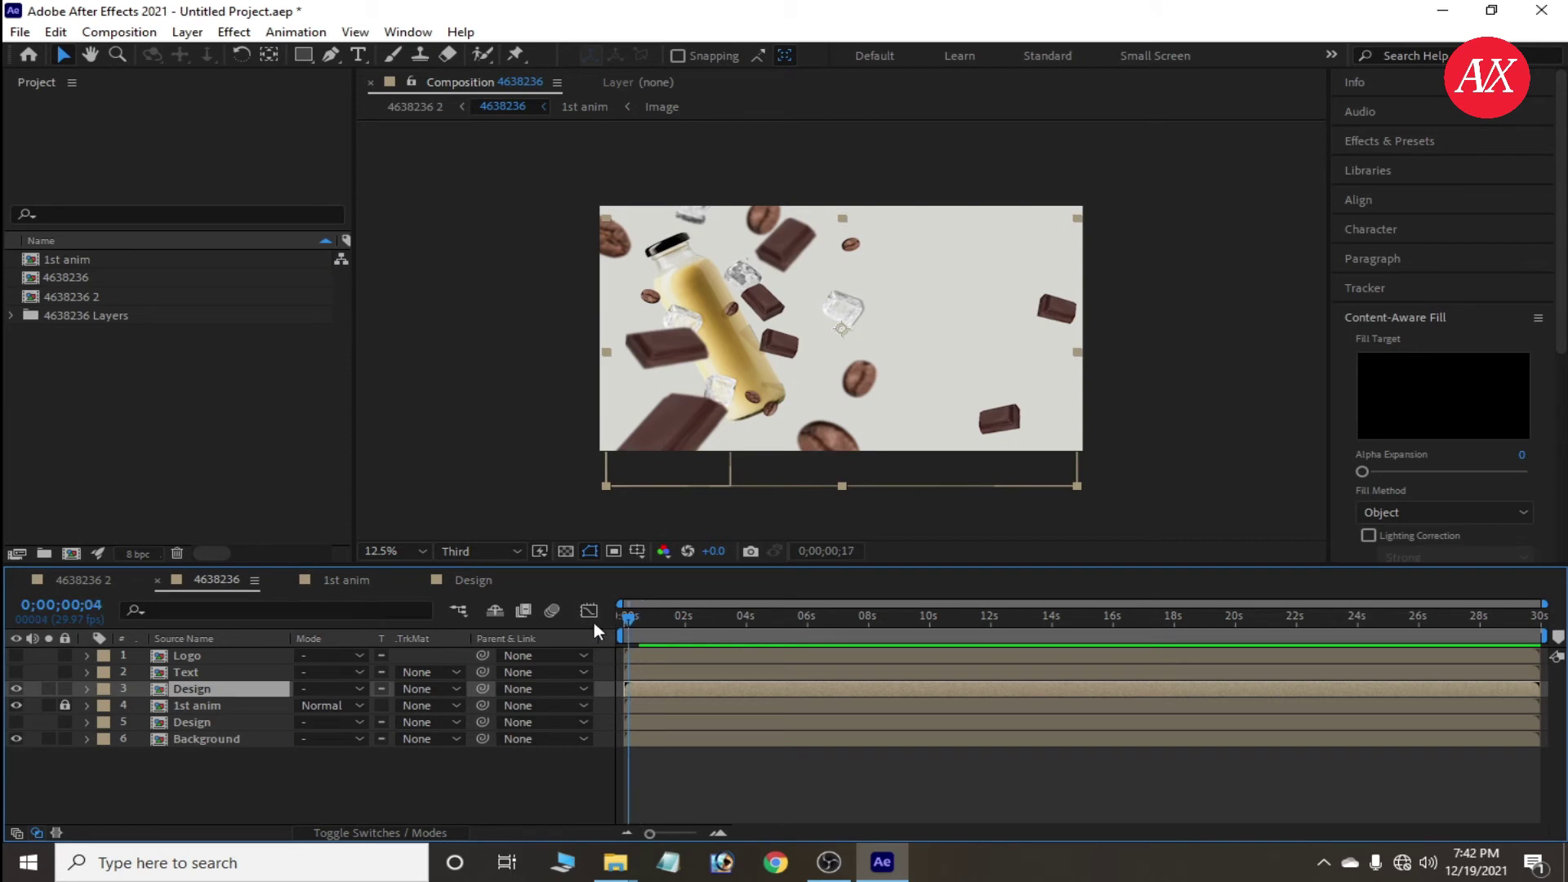
key("Home")
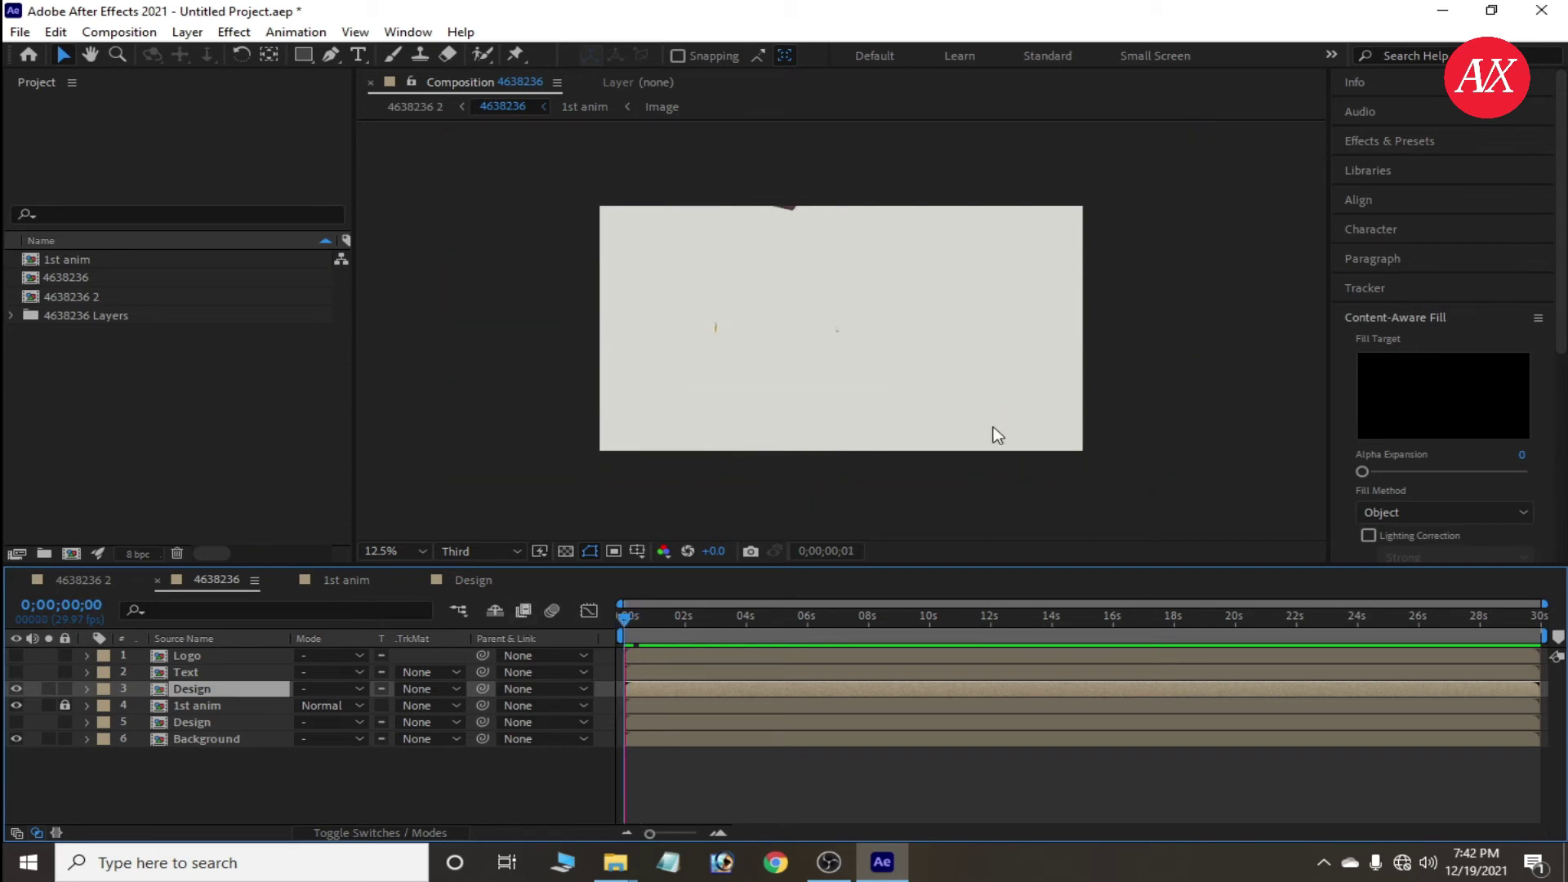
left_click(648, 619)
left_click_drag(645, 619, 533, 618)
key("space")
key("space")
left_click_drag(633, 616, 529, 617)
key("space")
key("space")
left_click_drag(649, 619, 611, 624)
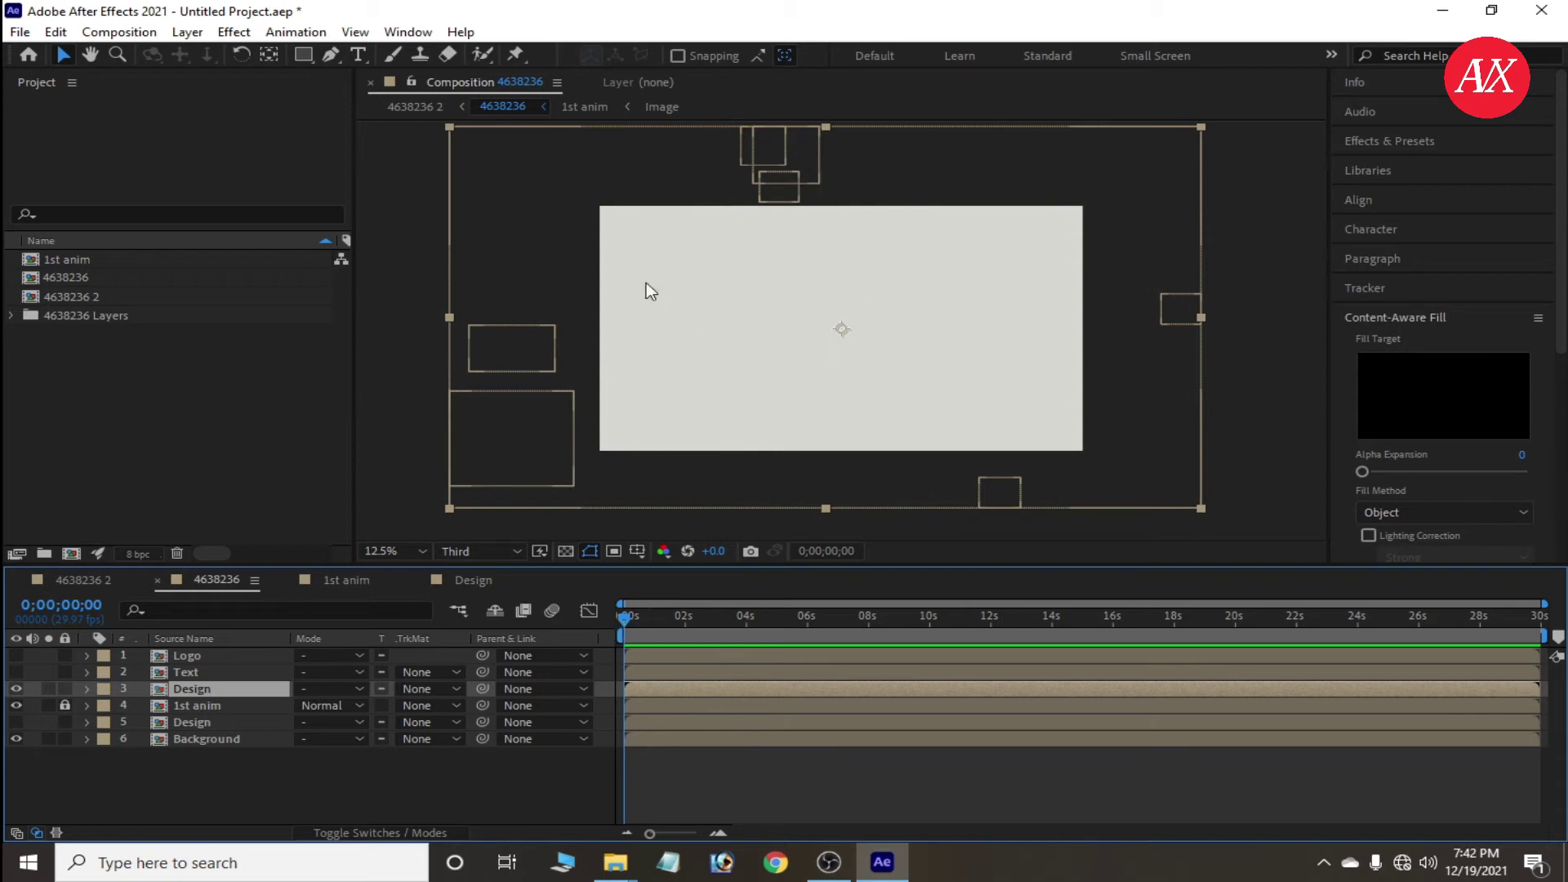
left_click(626, 617)
mouse_move(625, 616)
left_mouse_down()
mouse_move(683, 619)
mouse_move(586, 626)
mouse_move(654, 619)
left_mouse_up()
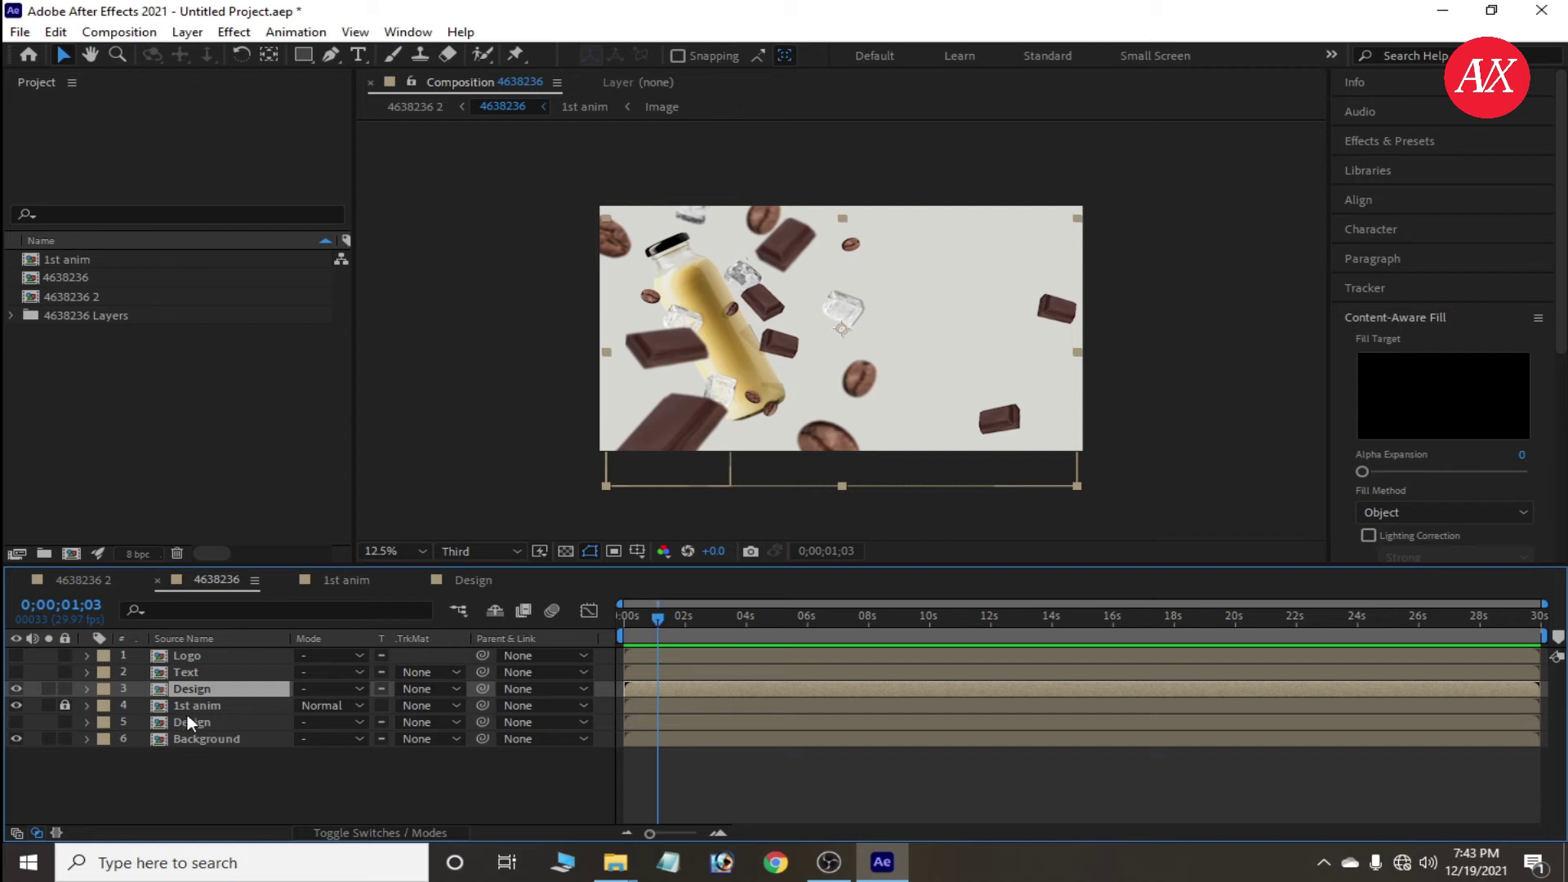
Make the Text and Logo layers visible in composition 4638236 and return to the first frame
left_click(16, 672)
left_click(16, 689)
left_click(16, 655)
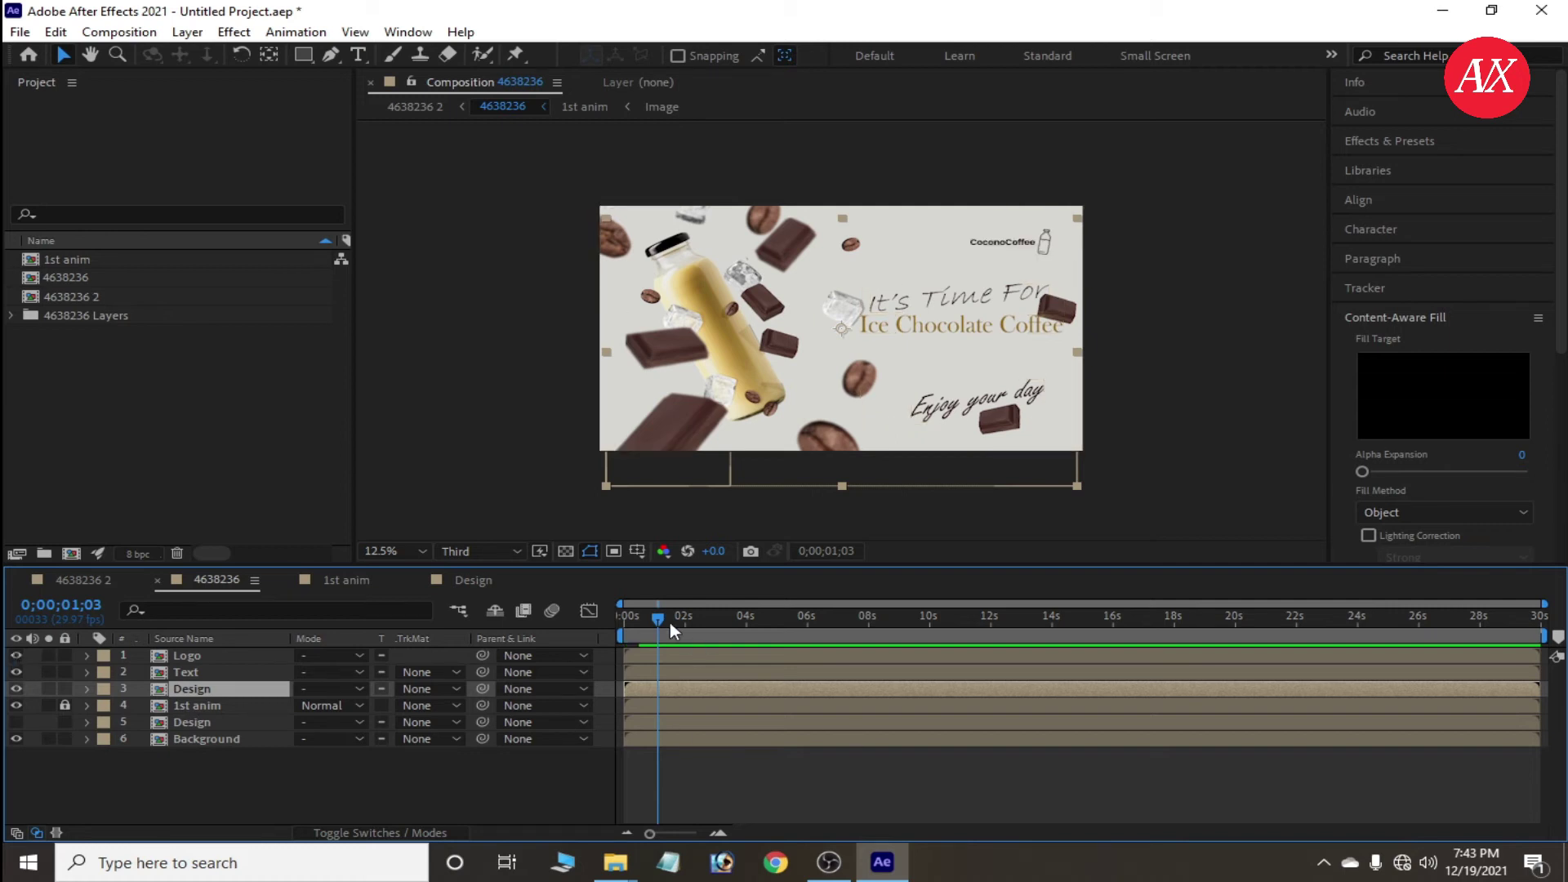
left_click_drag(670, 623, 570, 617)
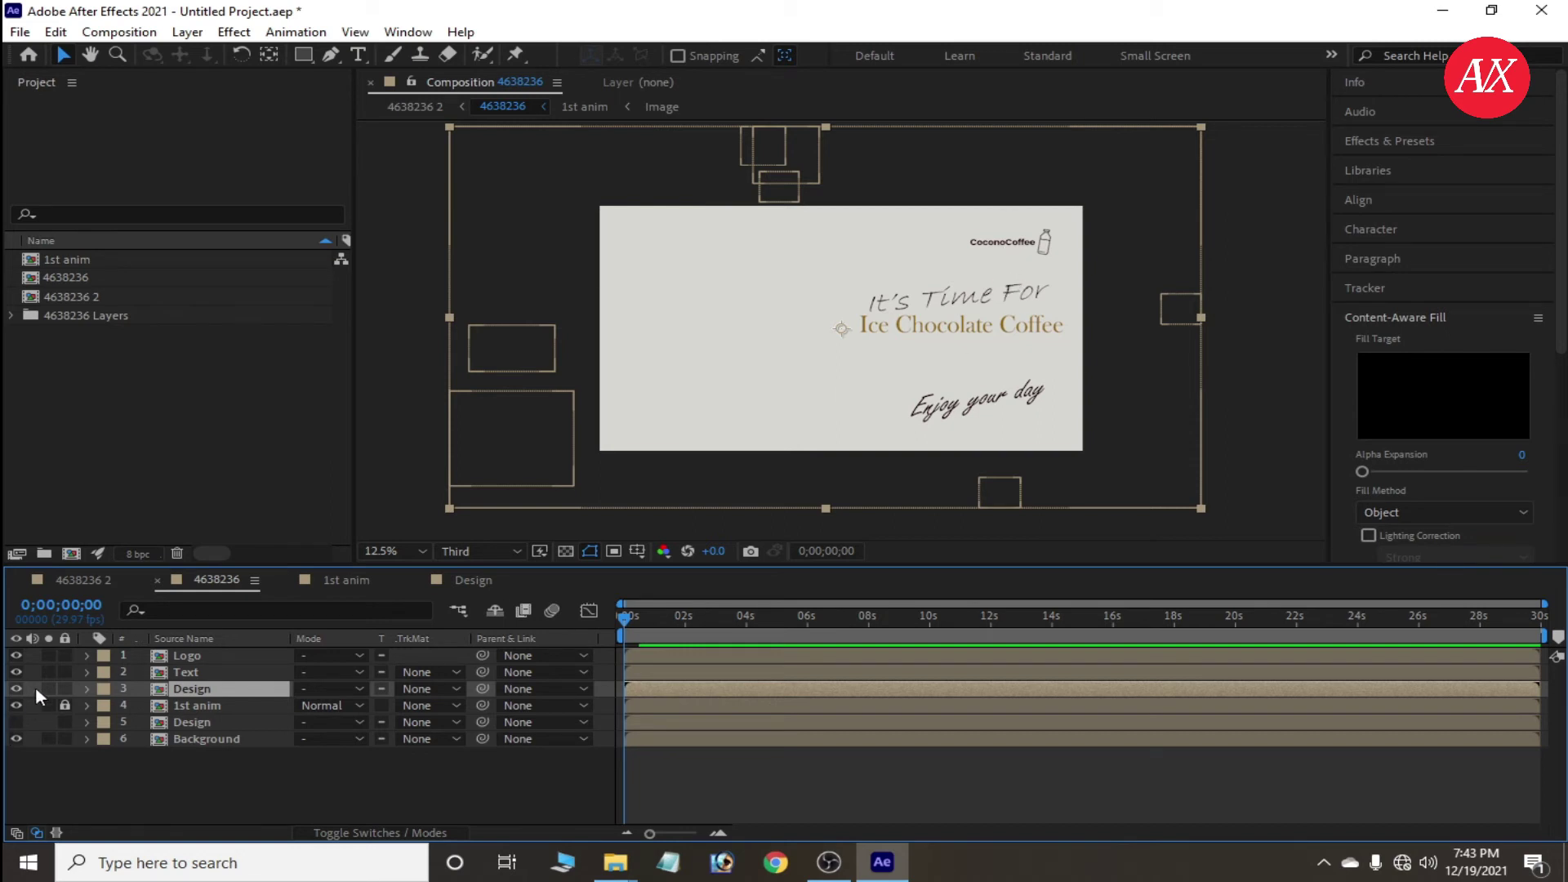
left_click(15, 671)
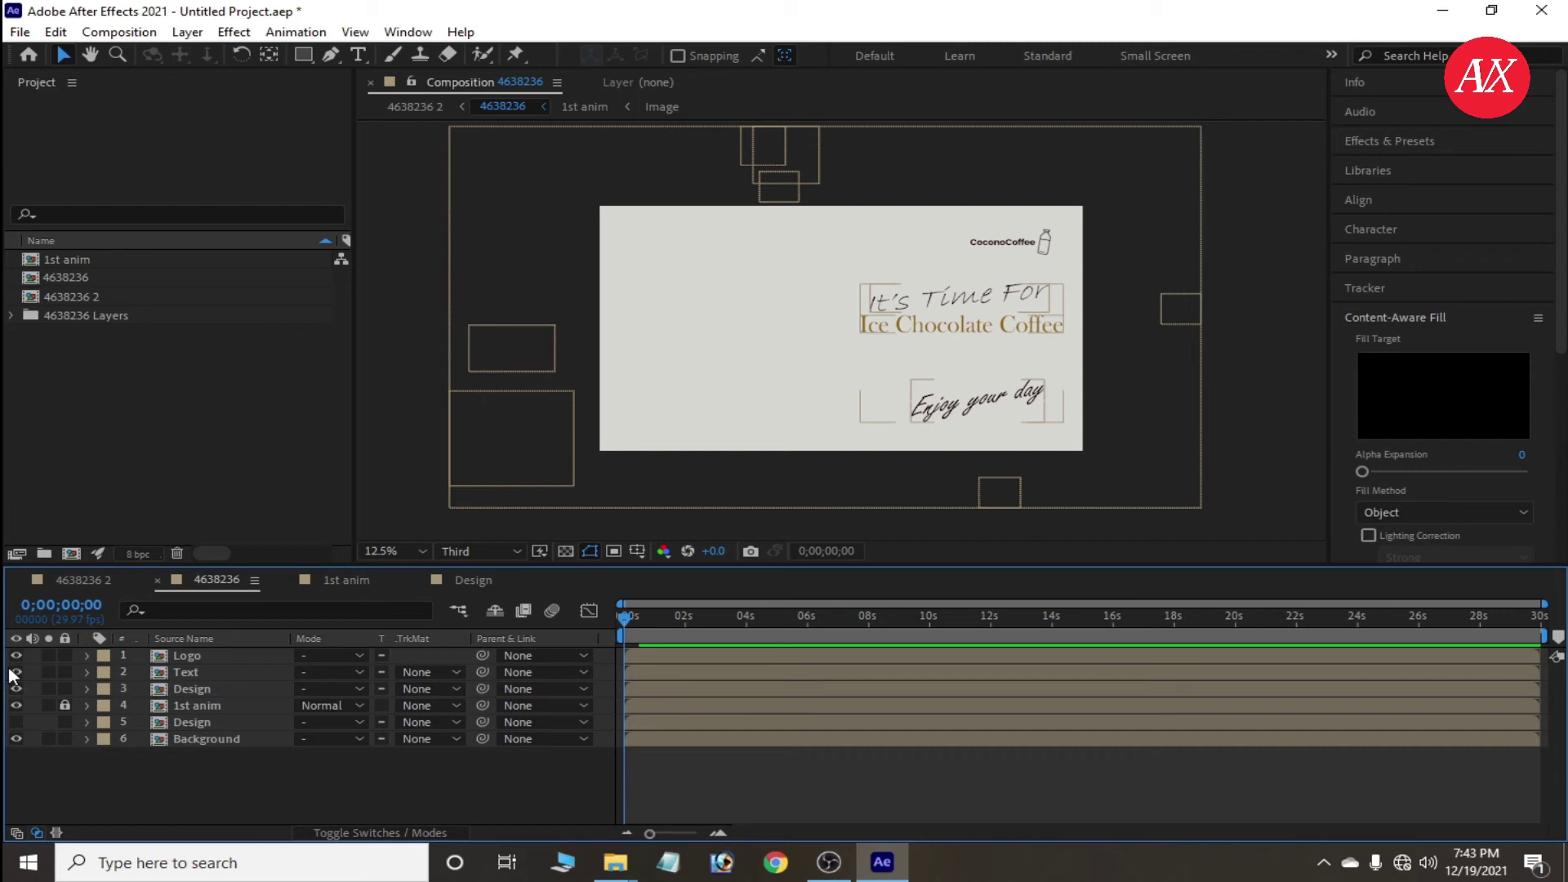
Toggle the visibility of the Text and Logo layers to check which elements each one holds
left_click(15, 670)
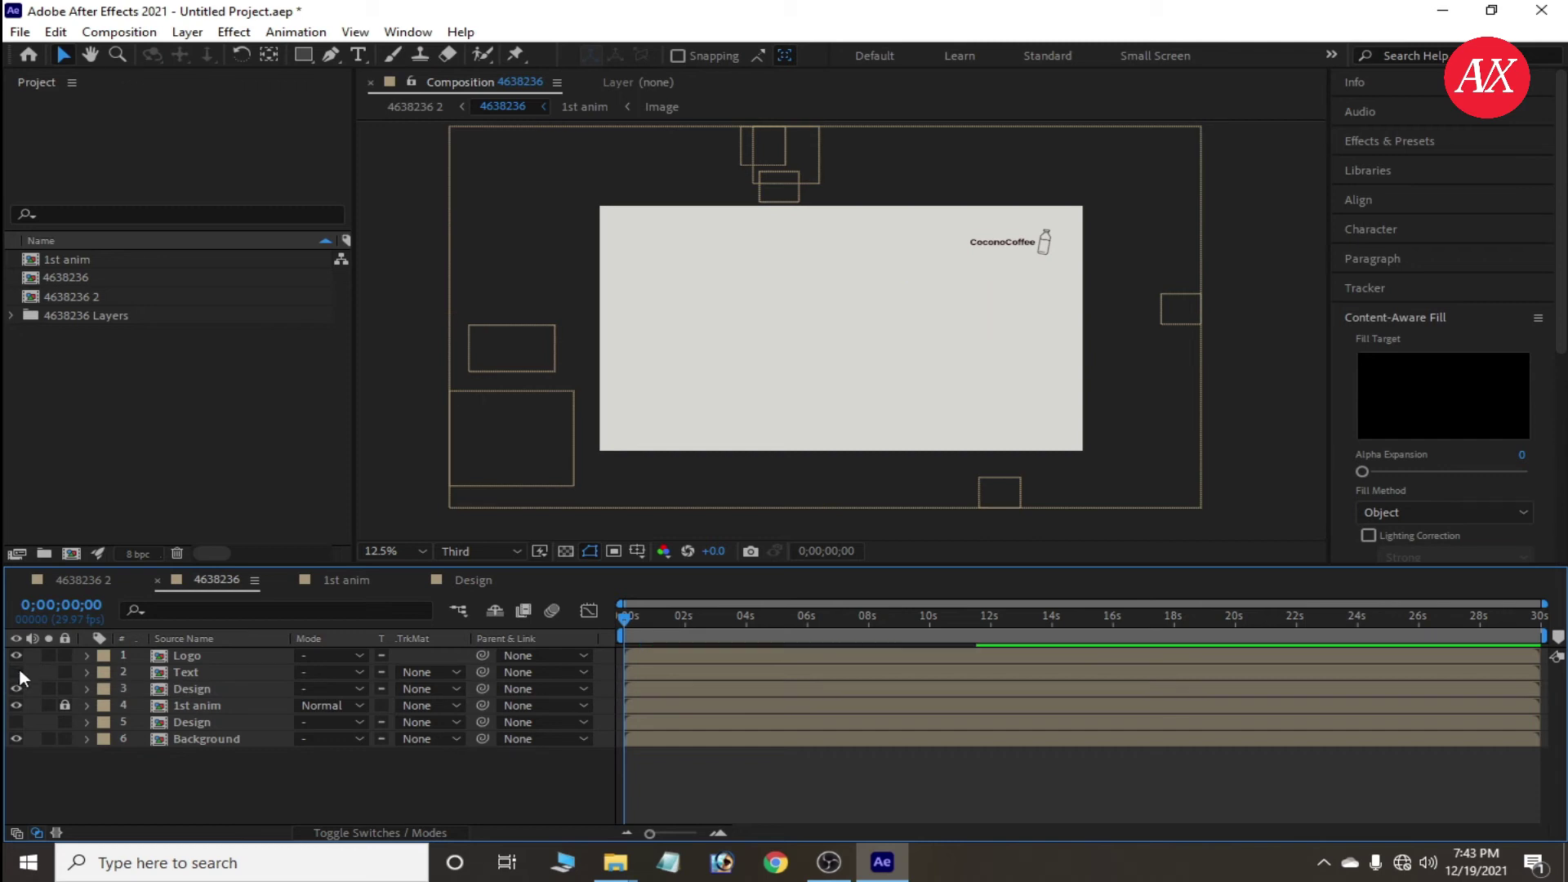
left_click(18, 669)
left_click(15, 656)
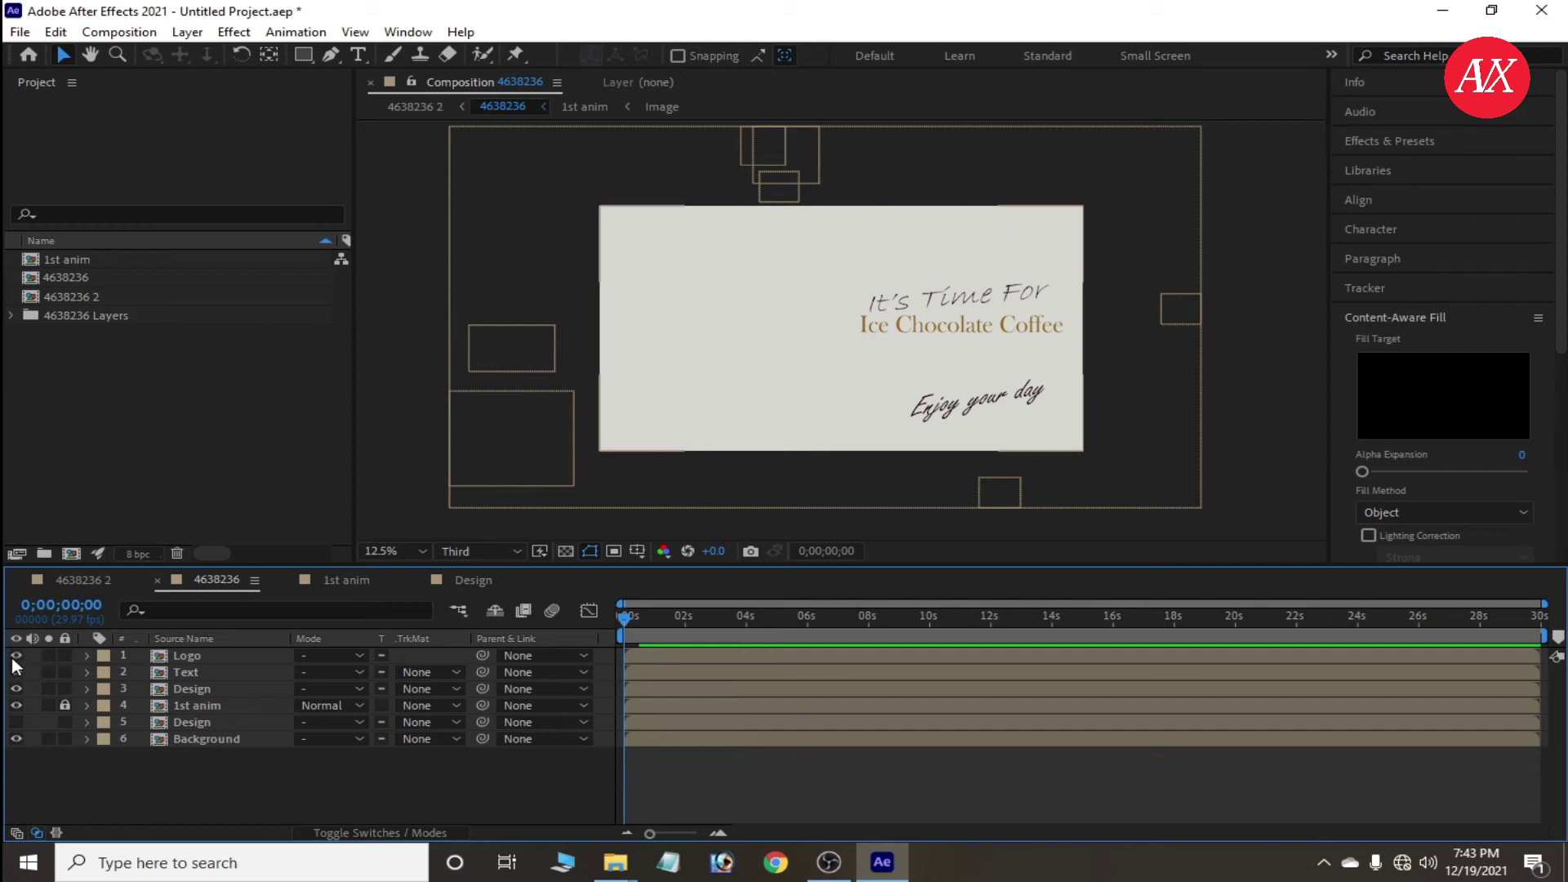
Start an Opacity animation on the Logo layer with a keyframe of 0% at the first frame
left_click(87, 655)
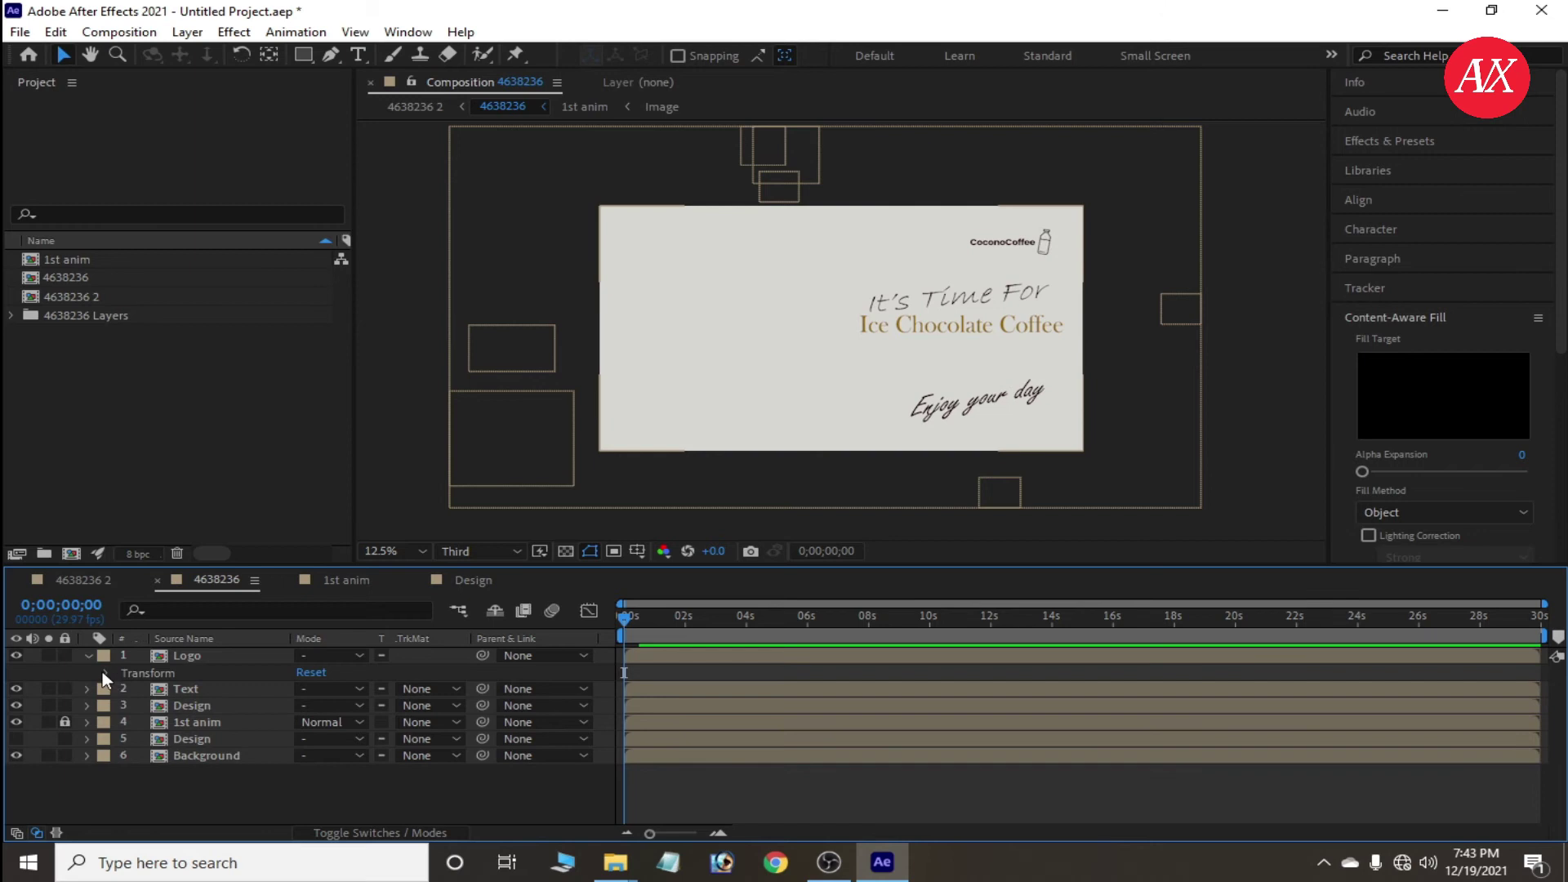
left_click(104, 673)
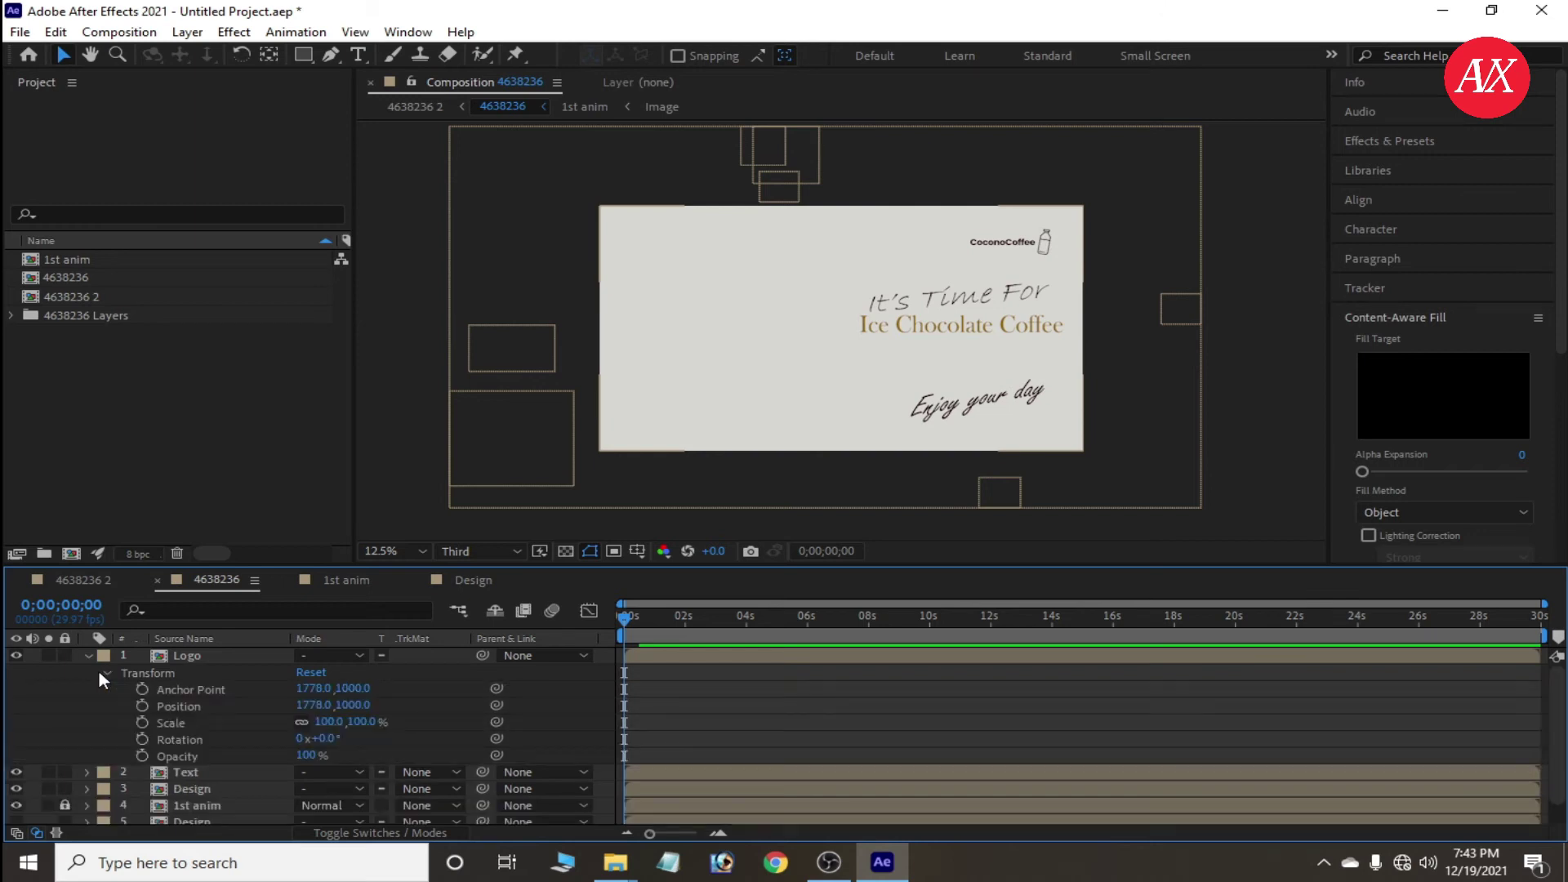
left_click(142, 757)
left_click_drag(310, 755, 152, 753)
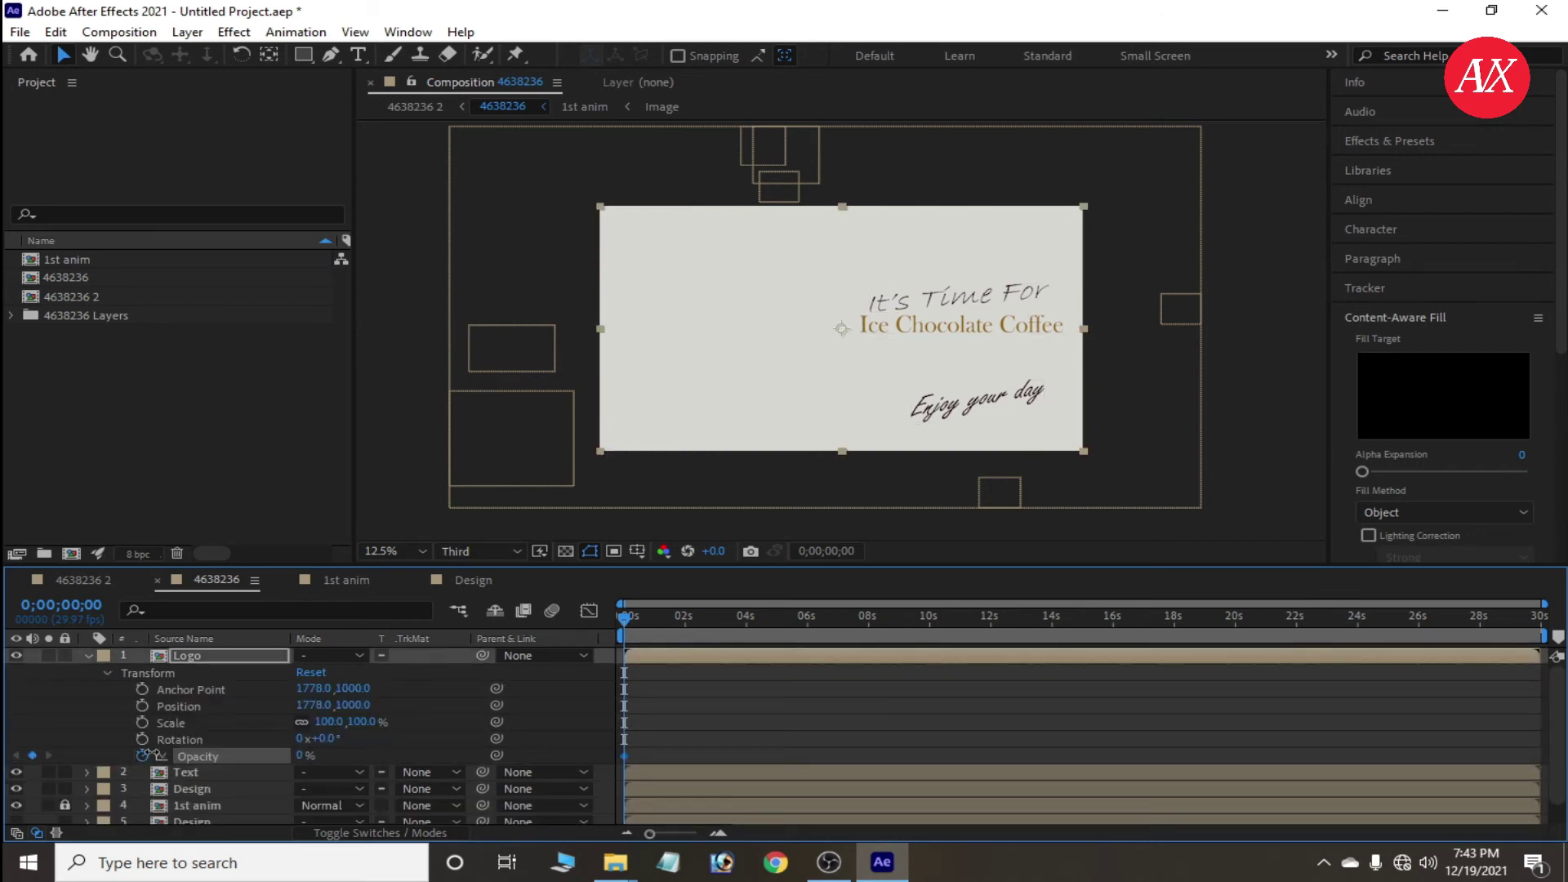
At frame 10, set the Logo layer's Opacity to 100% and apply Easy Ease to both Opacity keyframes
left_click_drag(628, 618, 702, 650)
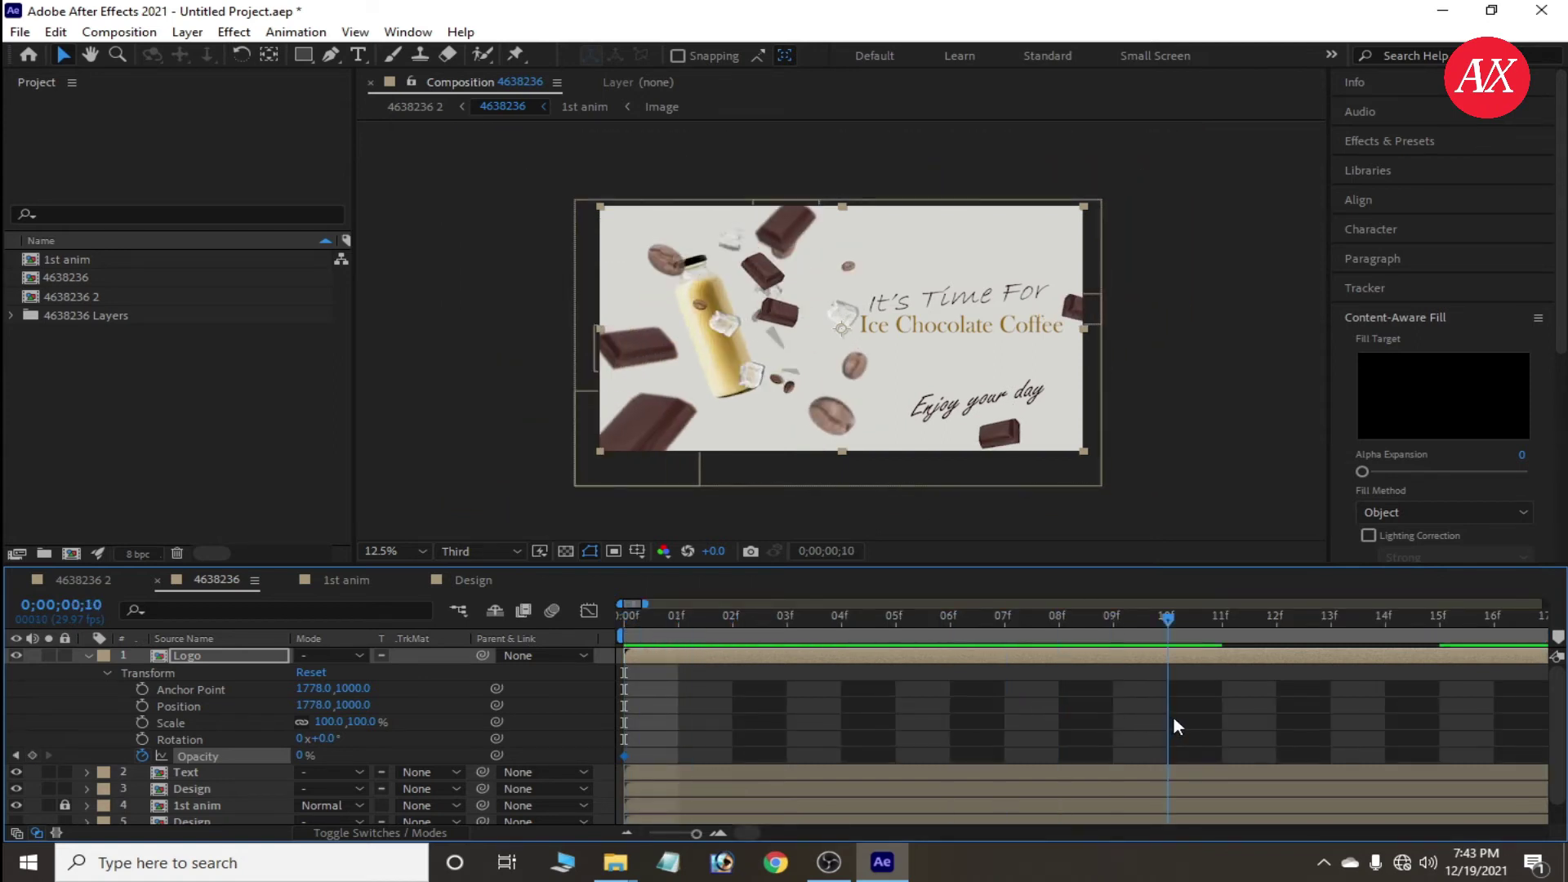
left_click_drag(306, 756, 786, 781)
left_click_drag(1288, 715, 610, 782)
right_click(624, 755)
mouse_move(735, 742)
Preview the logo's fade-in, collapse the Logo layer's properties and return to the first frame
left_click(964, 613)
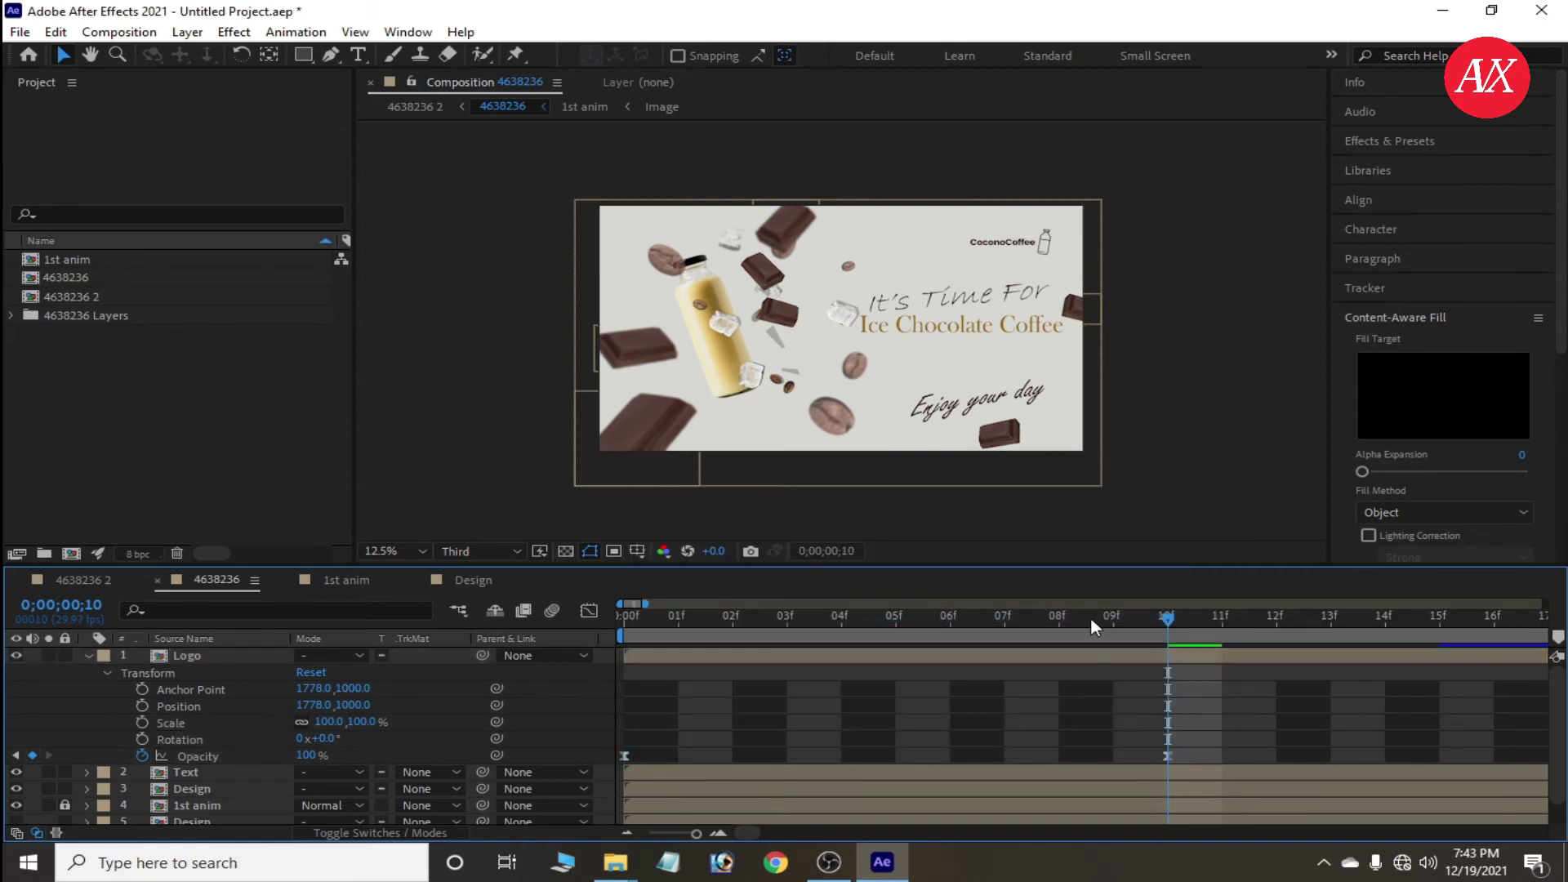
key("space")
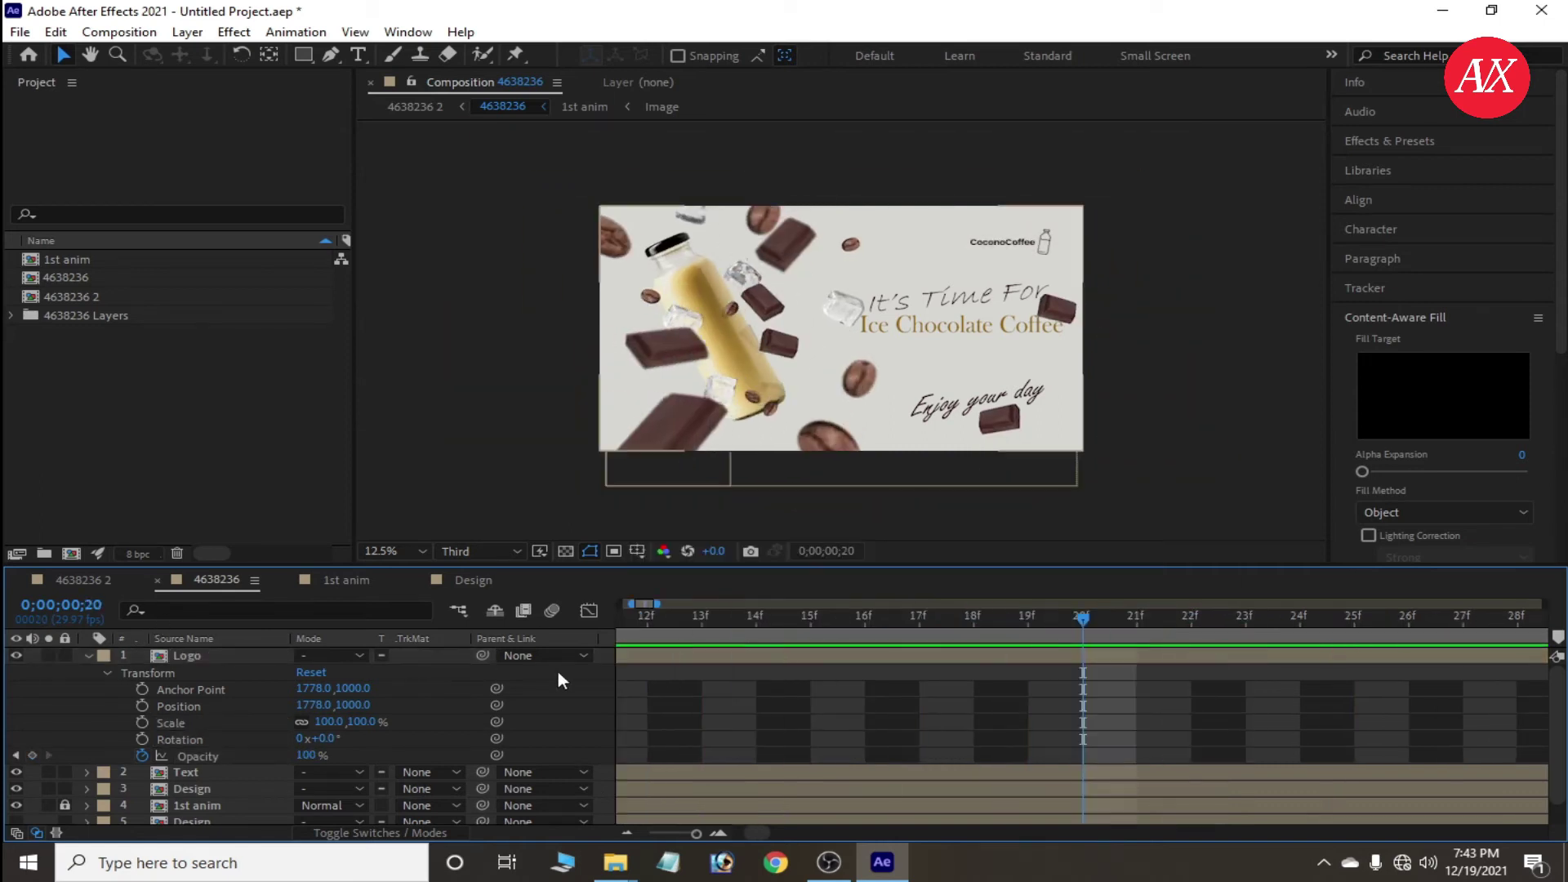
key("space")
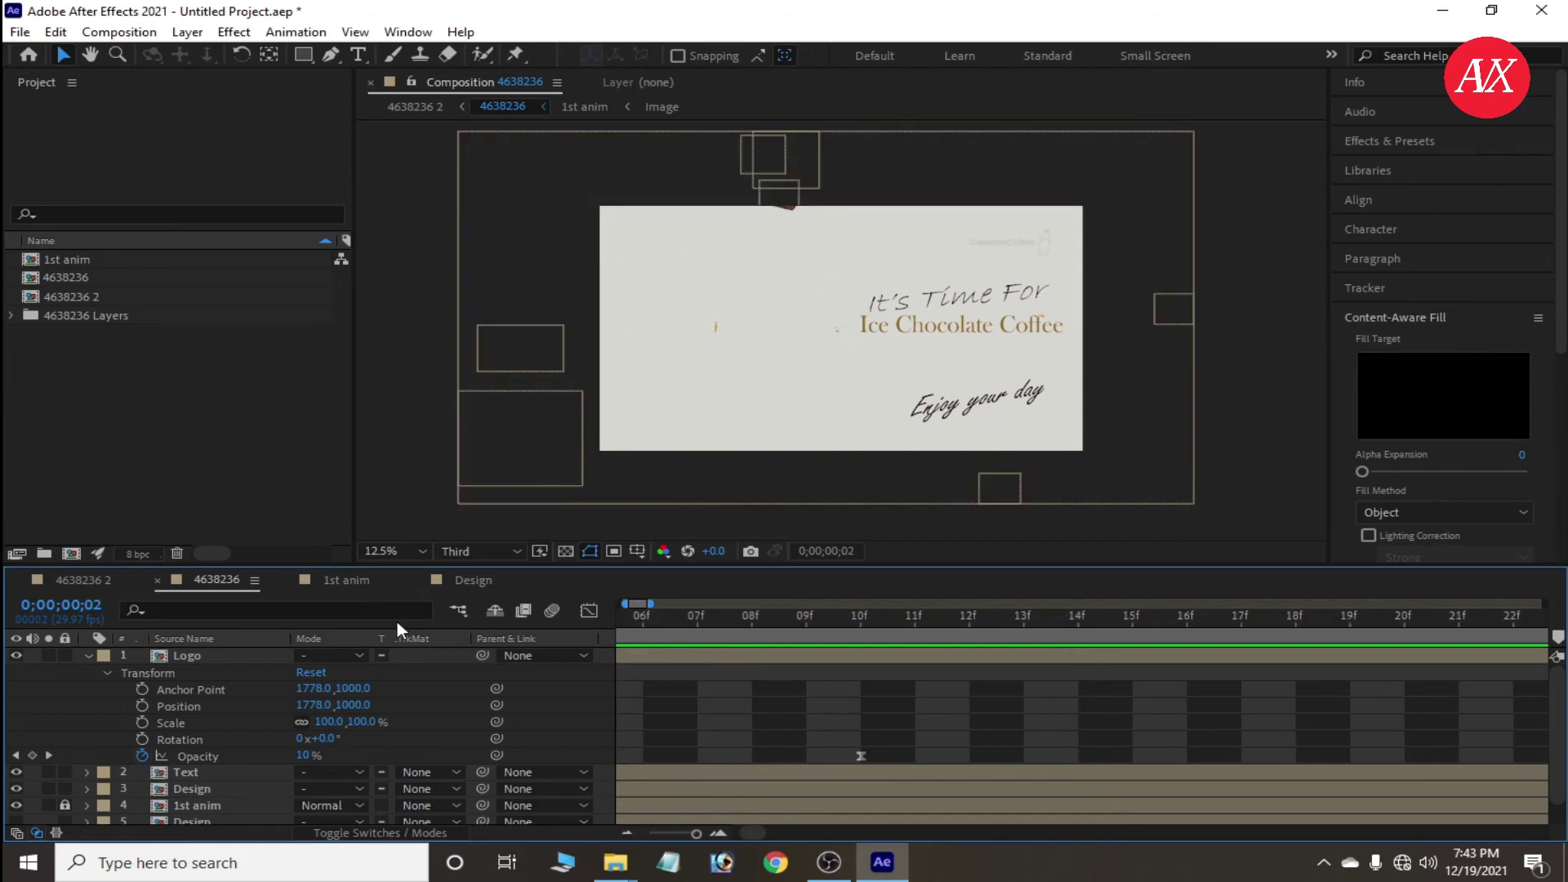
key("space")
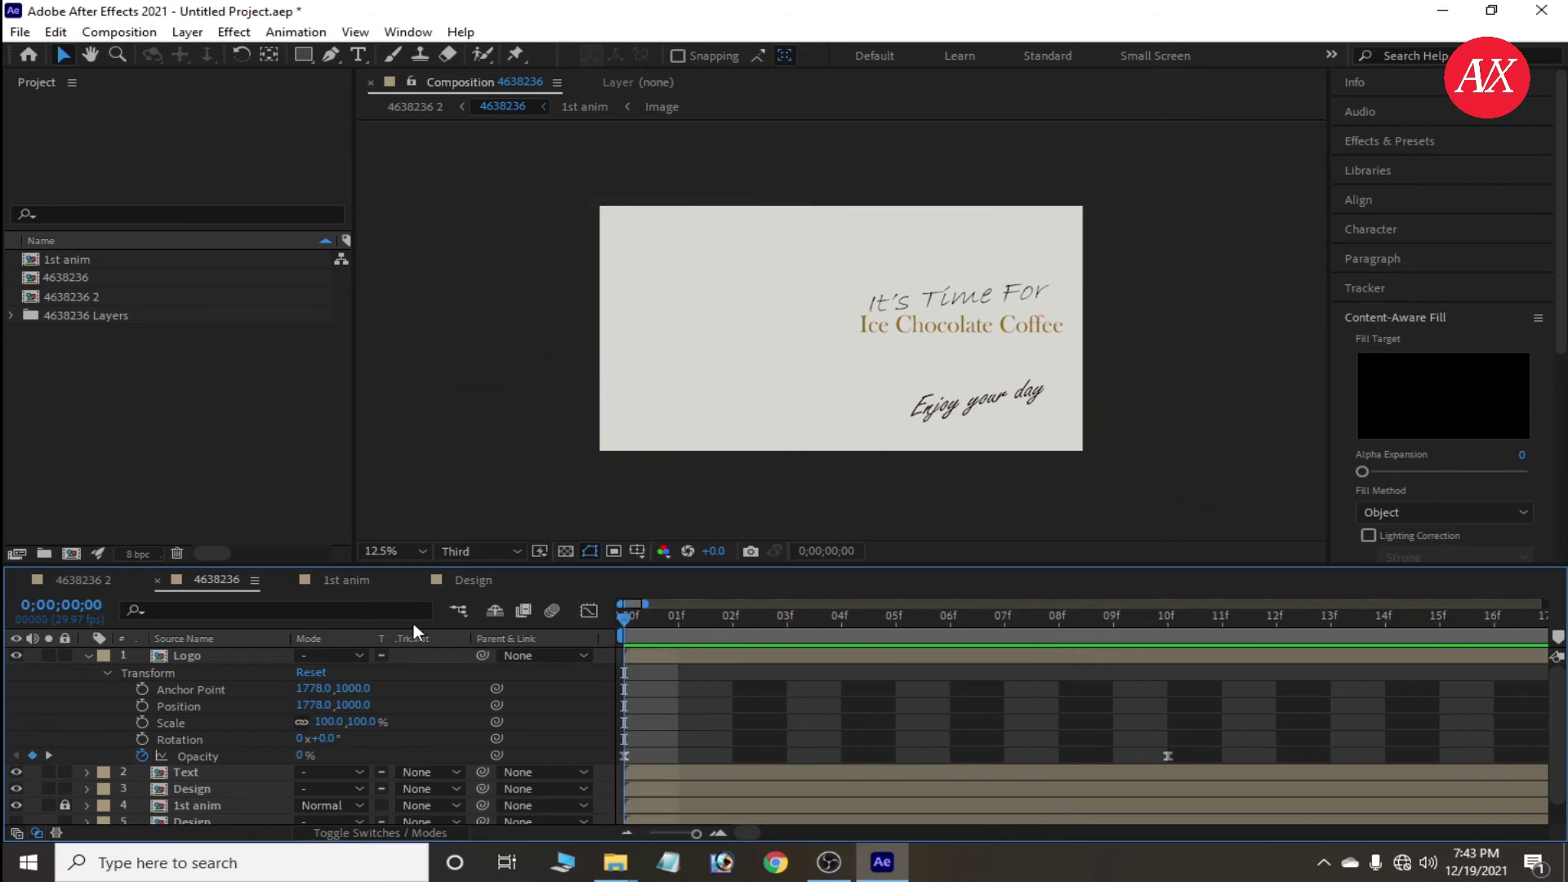
left_click(87, 655)
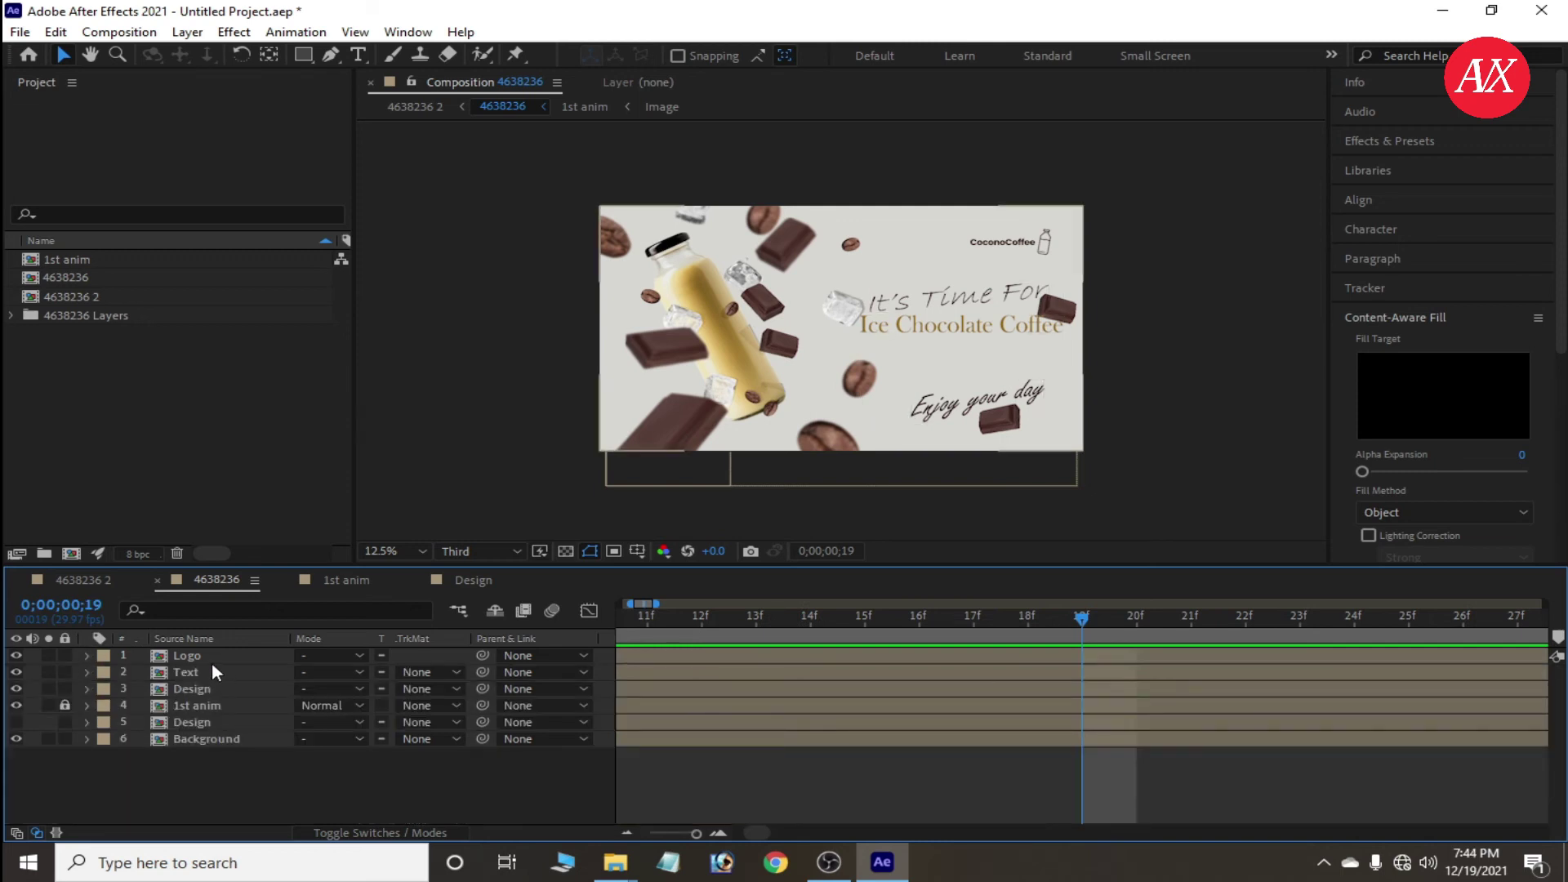
left_click_drag(624, 615, 590, 618)
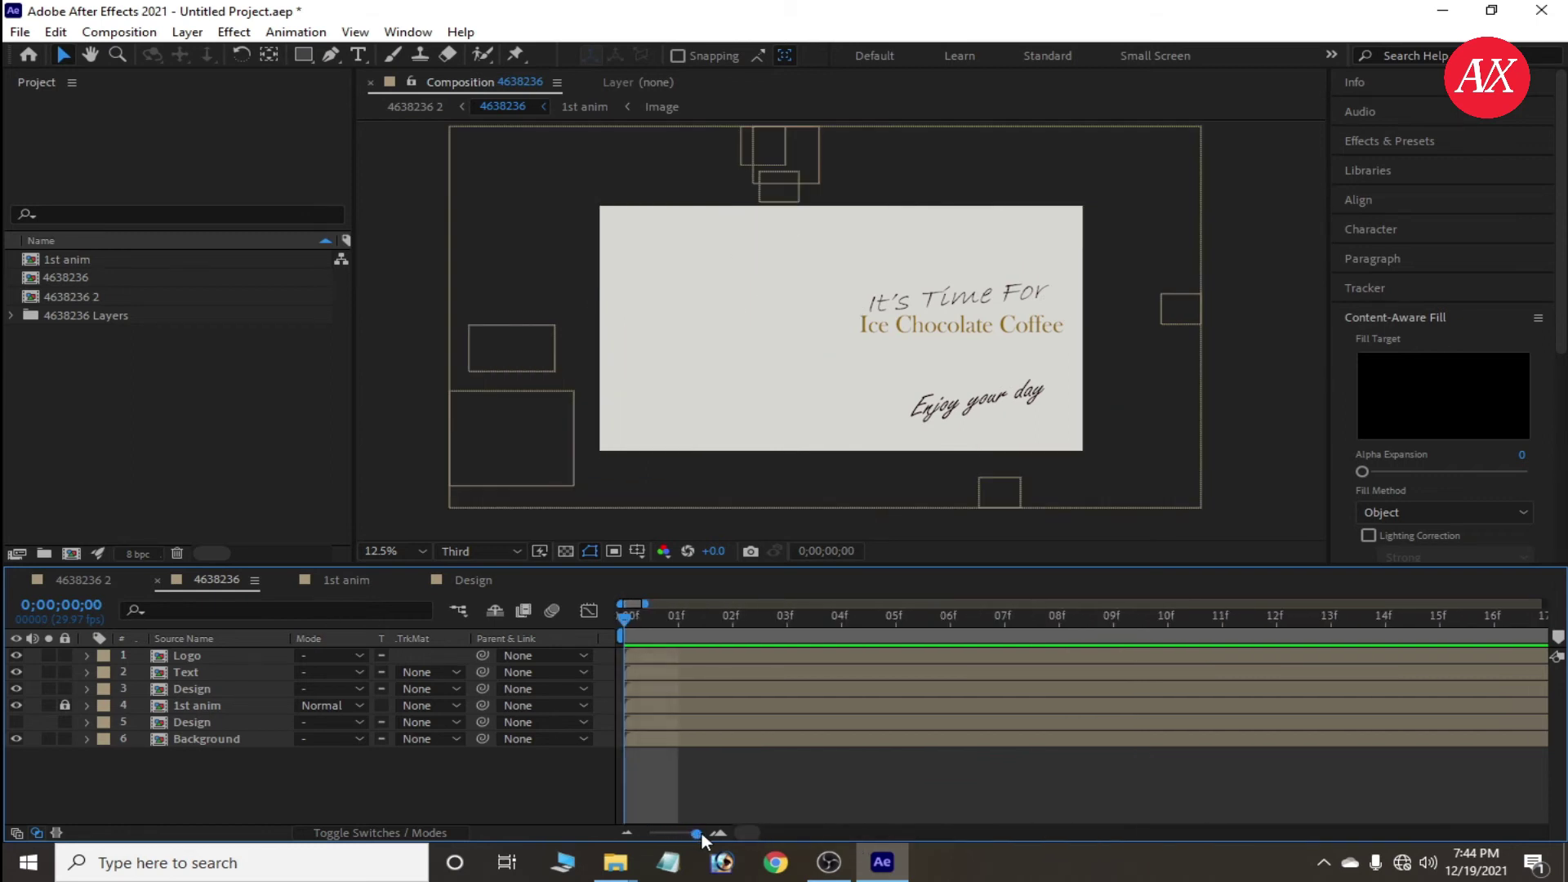
Check the Text layer's content by toggling its visibility, and open the Text composition
left_click(209, 676)
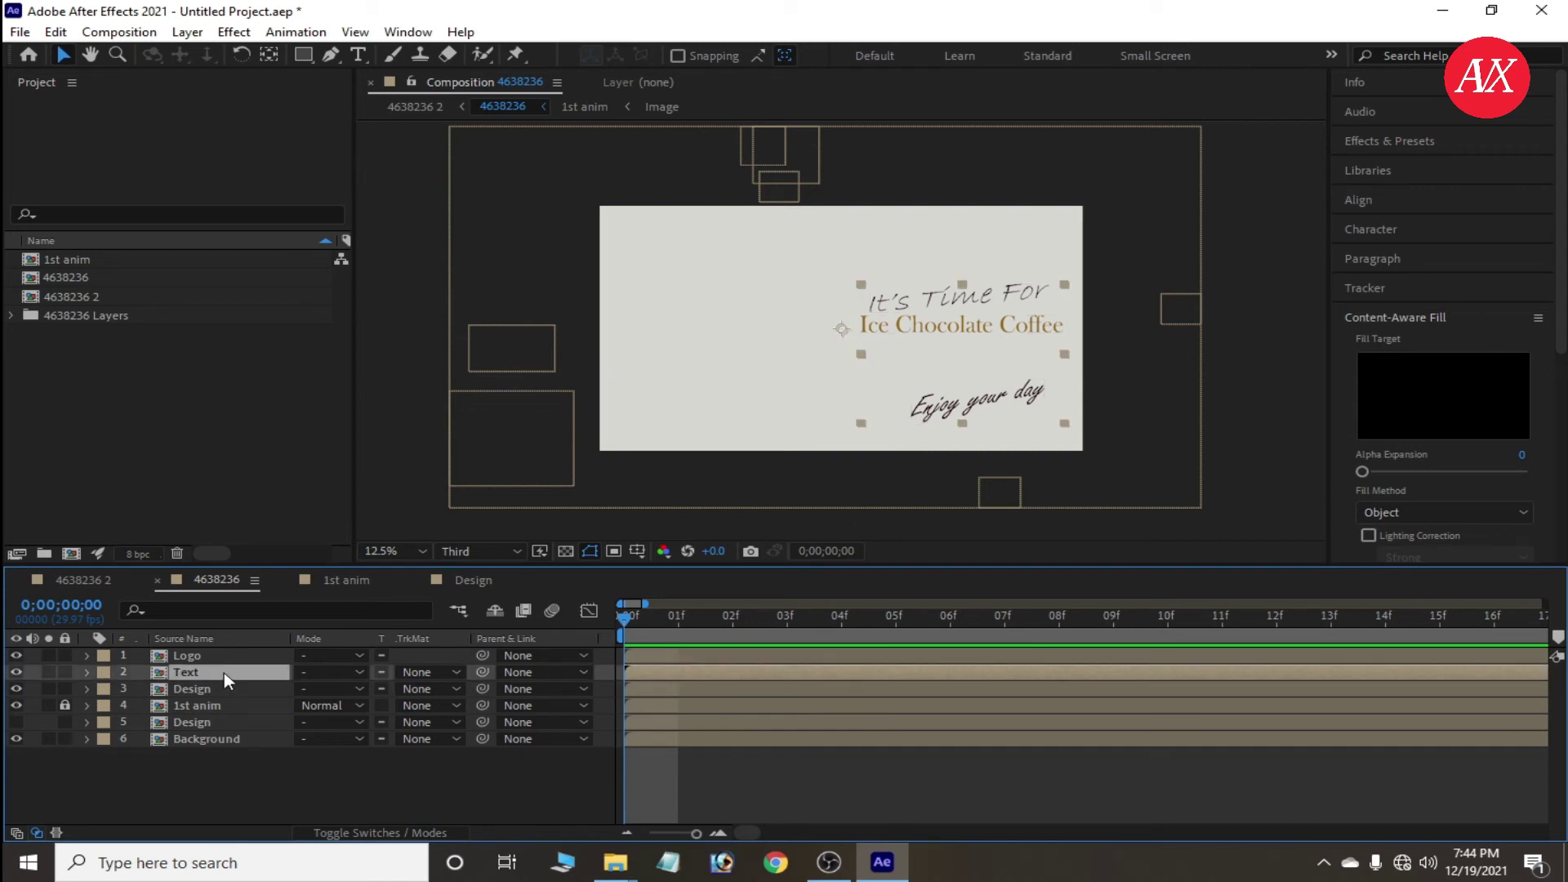
left_click(16, 671)
left_click(15, 671)
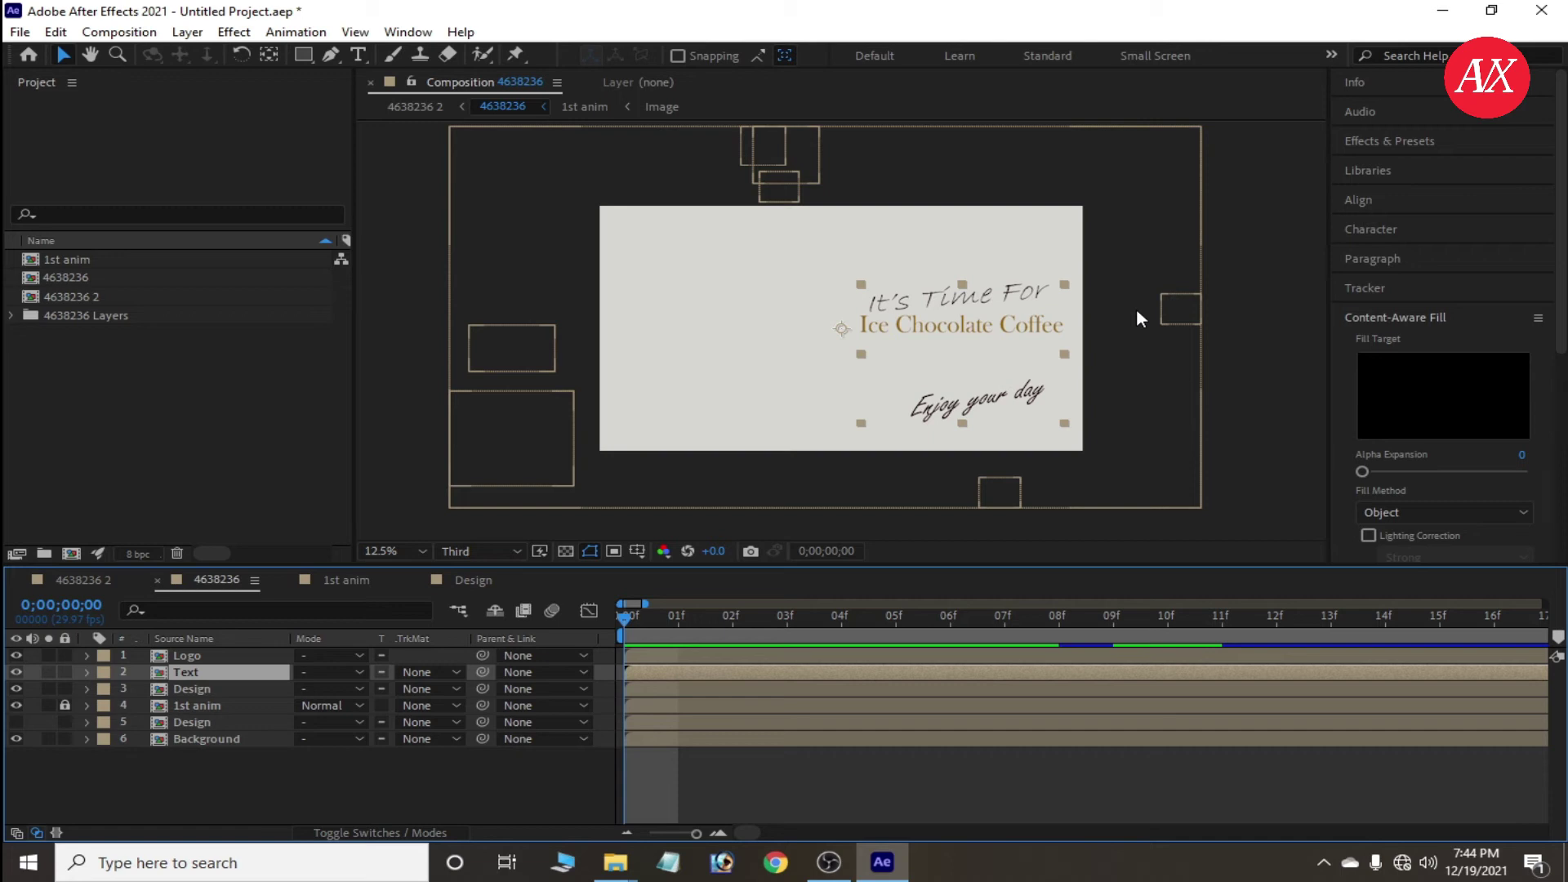
double_click(218, 673)
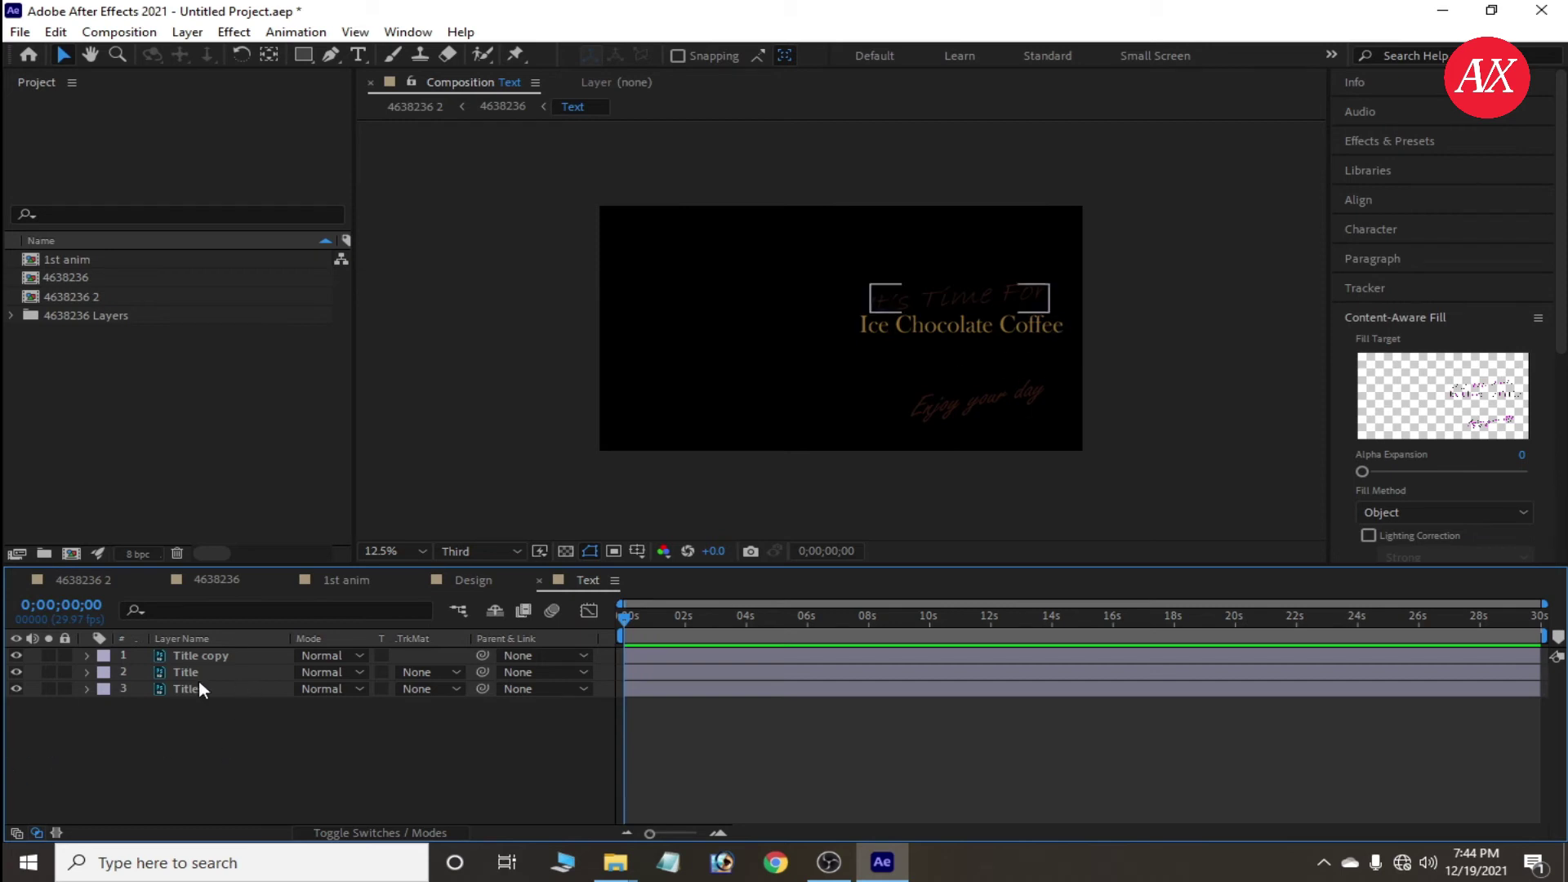
Identify the title layers by toggling their visibility, and hide and lock the Title copy layer
left_click(16, 689)
left_click(17, 688)
left_click(174, 658)
left_click(17, 652)
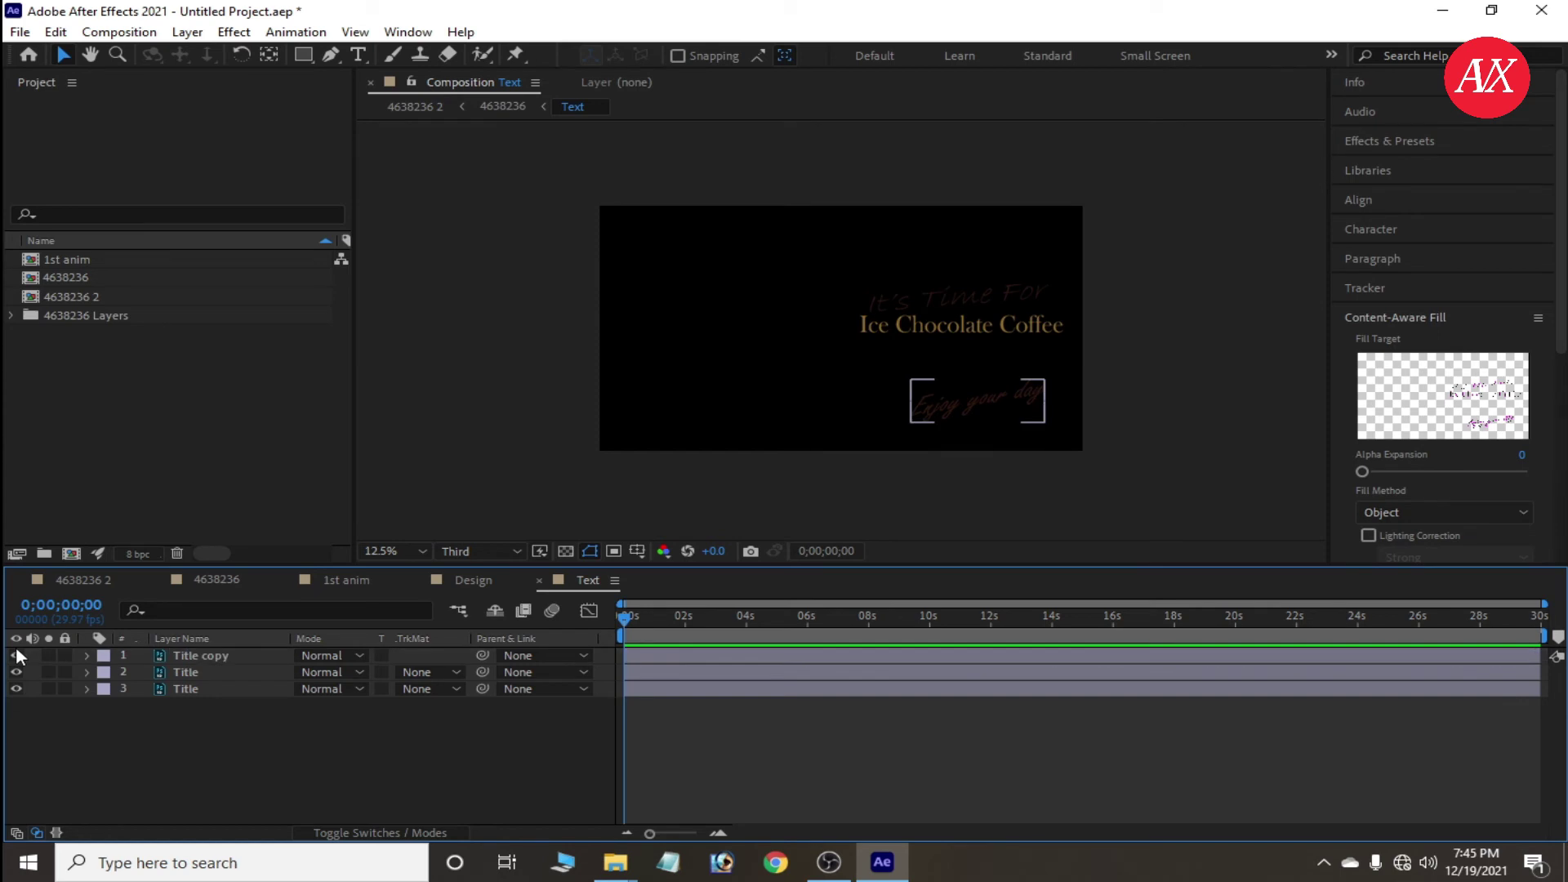
left_click(16, 655)
left_click(16, 657)
left_click(16, 657)
left_click(65, 656)
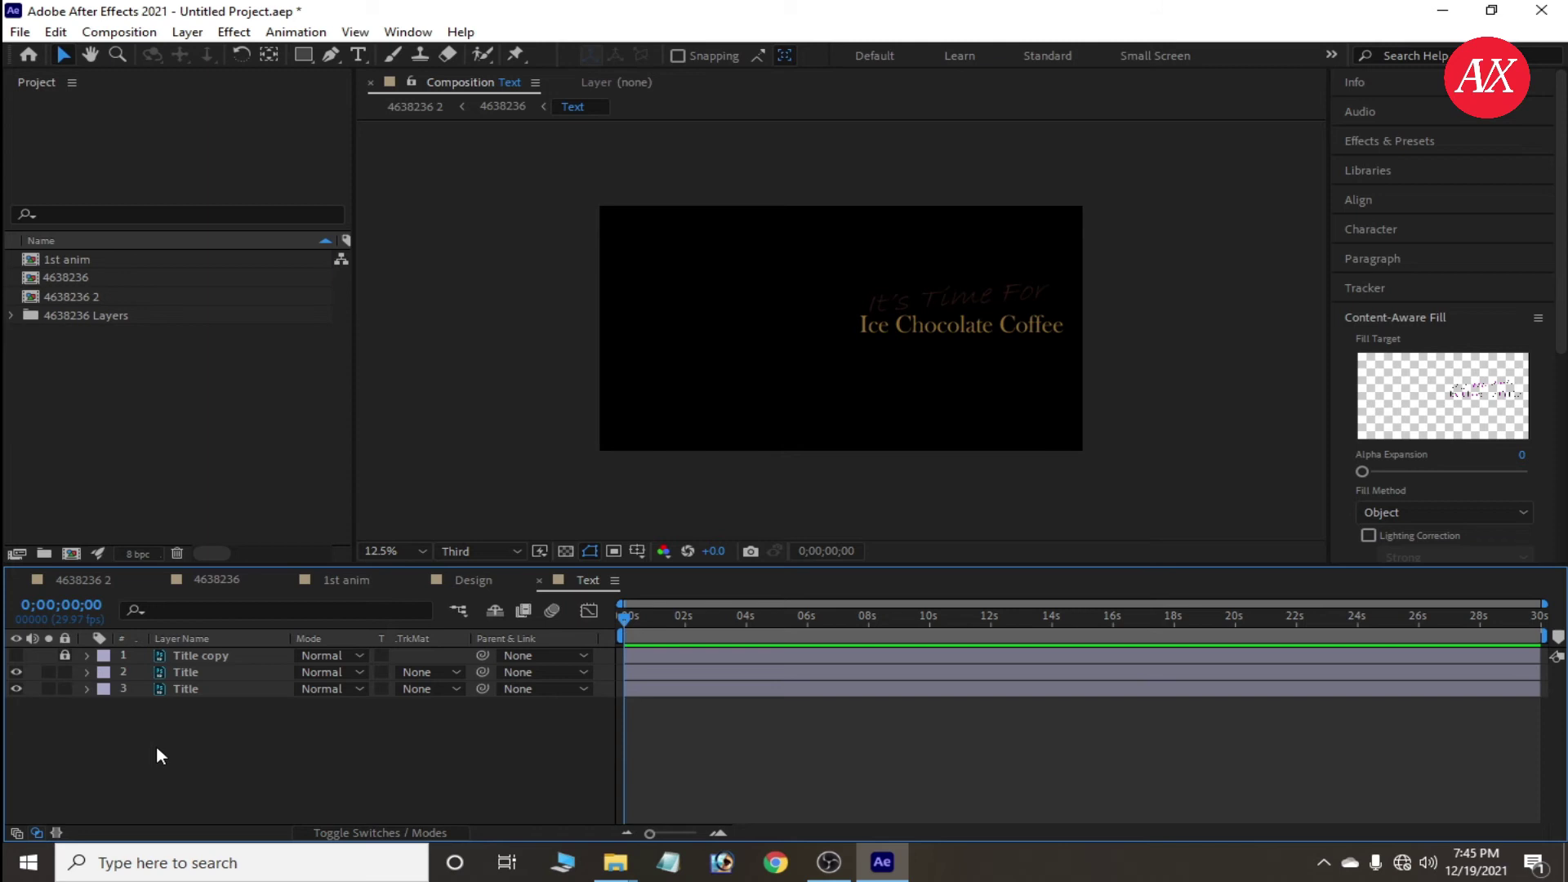
Examine the two remaining Title layers to see which line of text each one contains
left_click(208, 670)
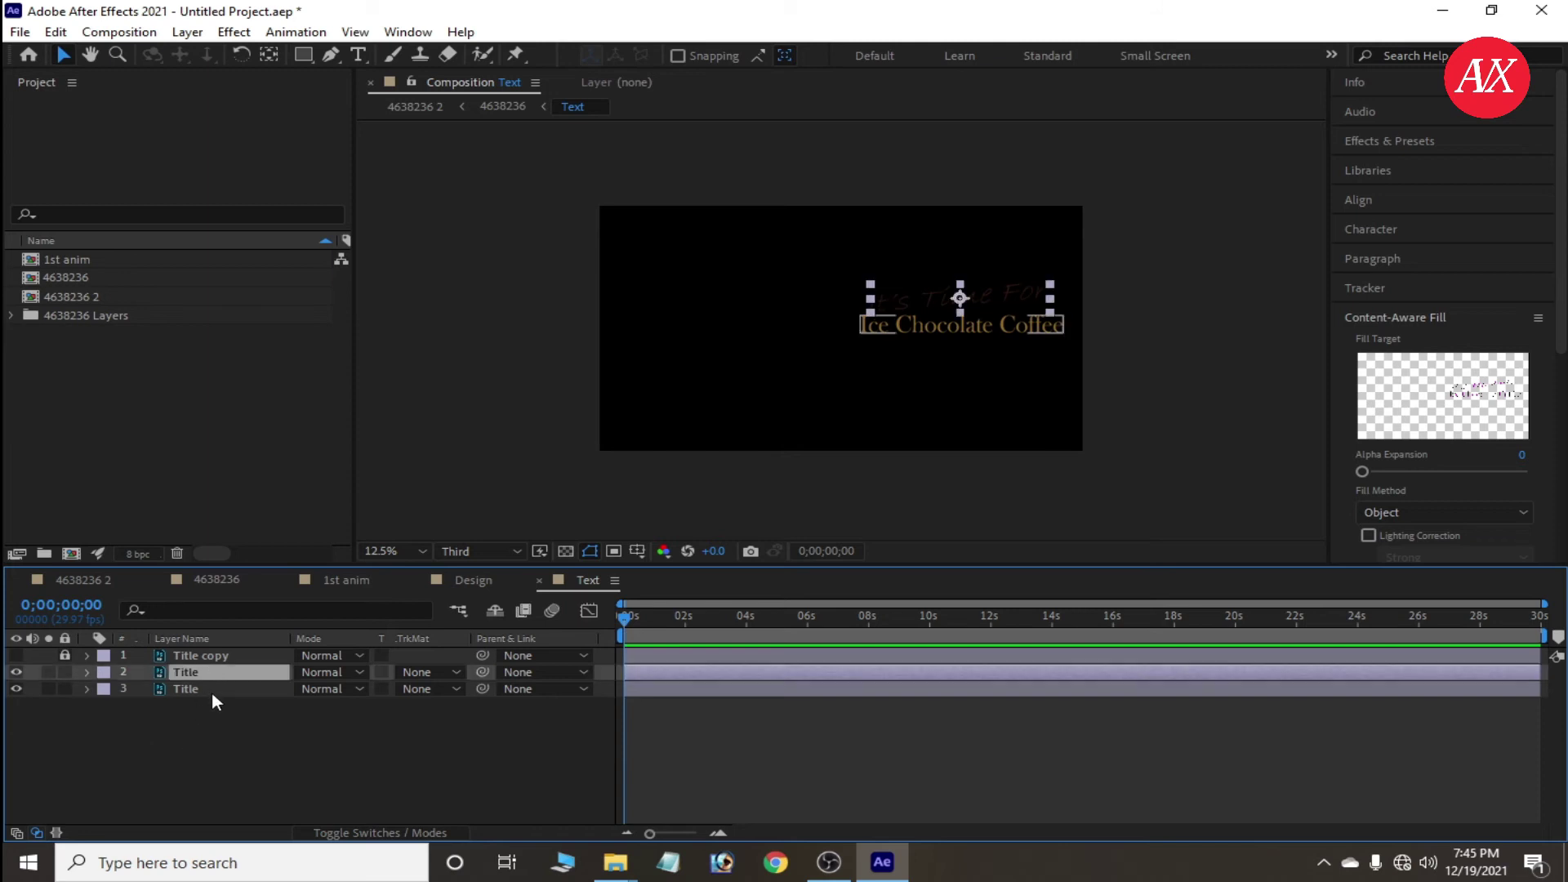
left_click(223, 719)
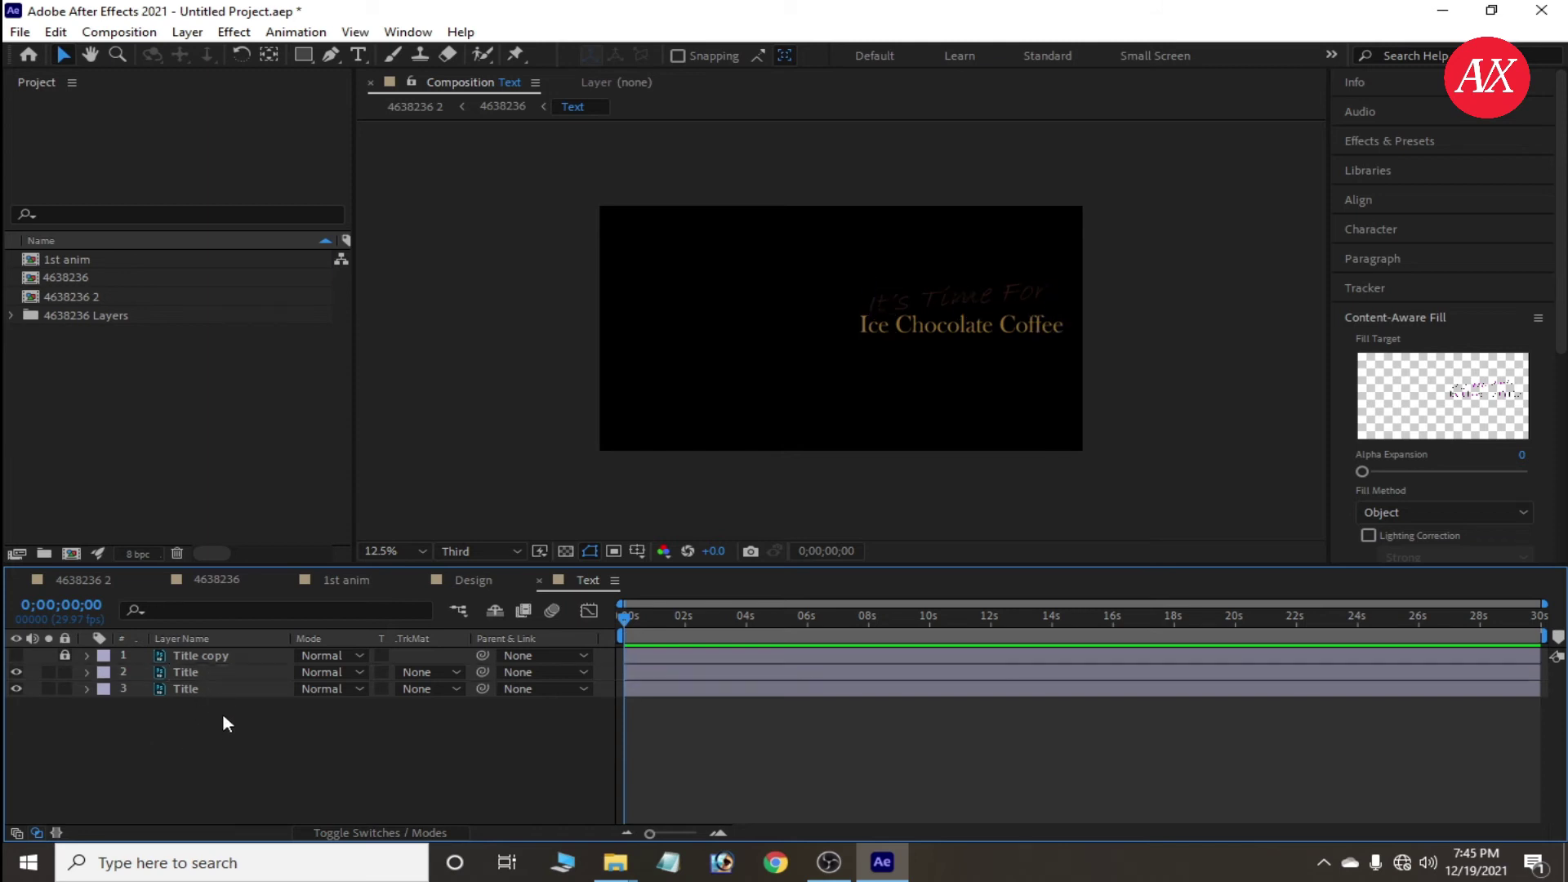
left_click(200, 671)
left_click(198, 699)
left_click(18, 688)
left_click(18, 689)
left_click(216, 687)
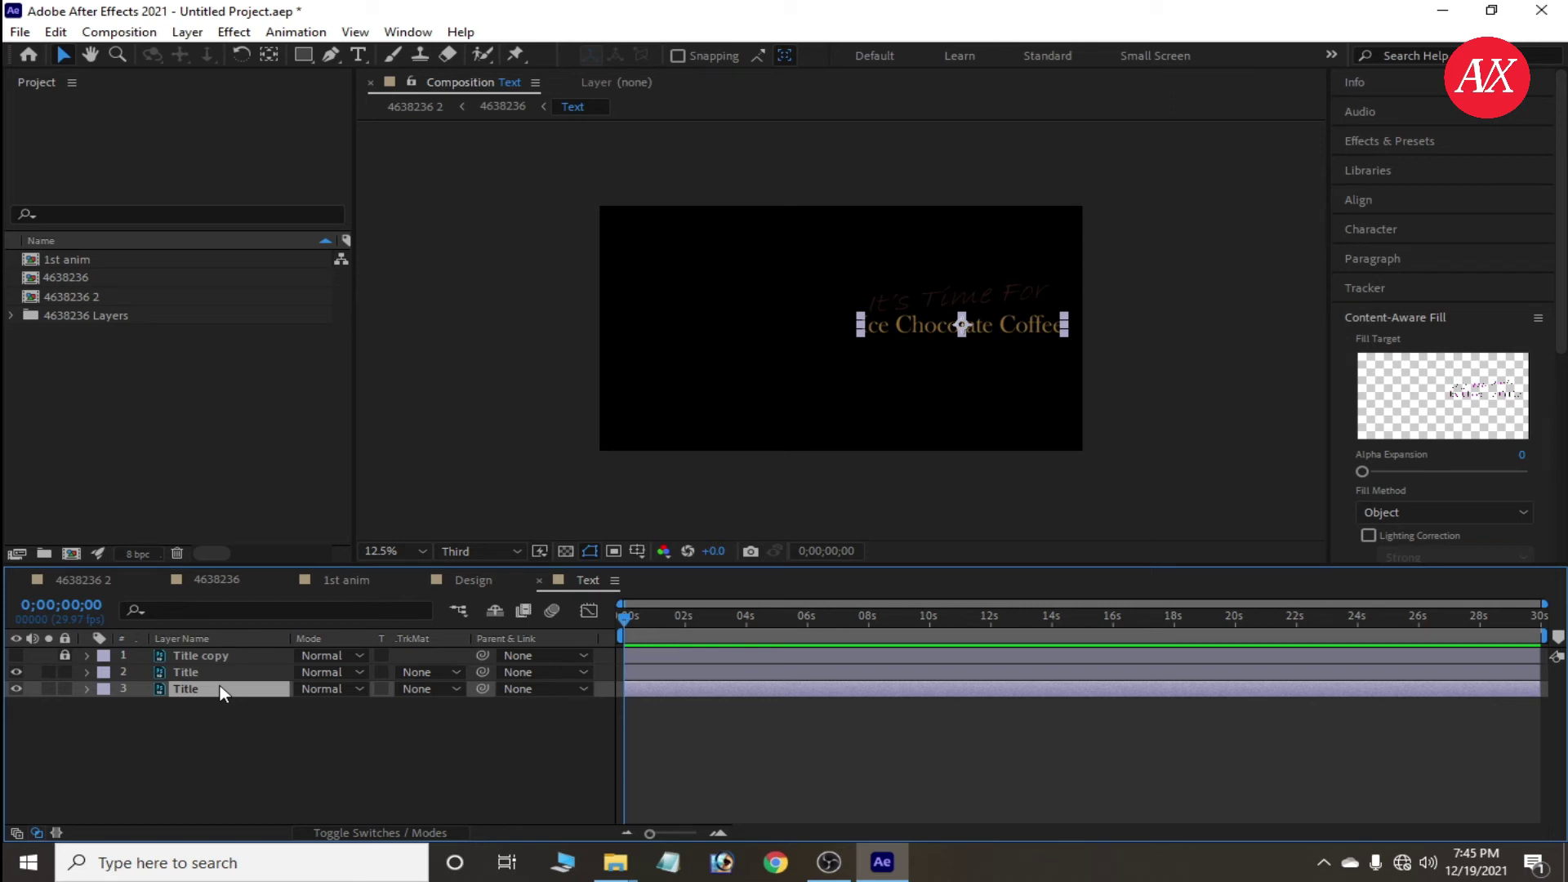
left_click(211, 736)
left_click(228, 689)
left_click(85, 691)
left_click(105, 707)
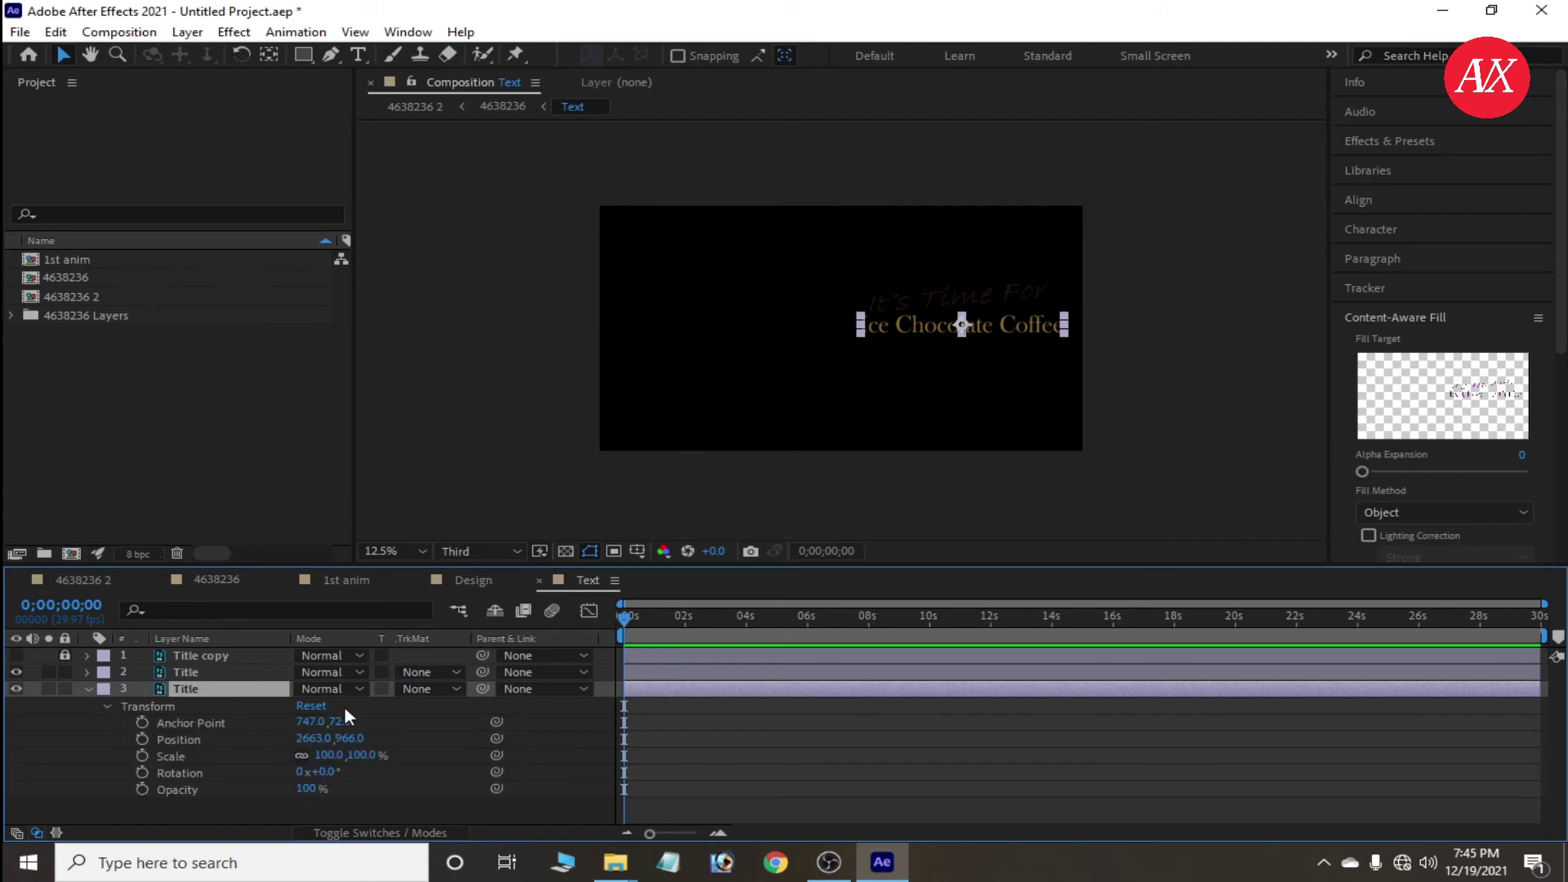
right_click(375, 703)
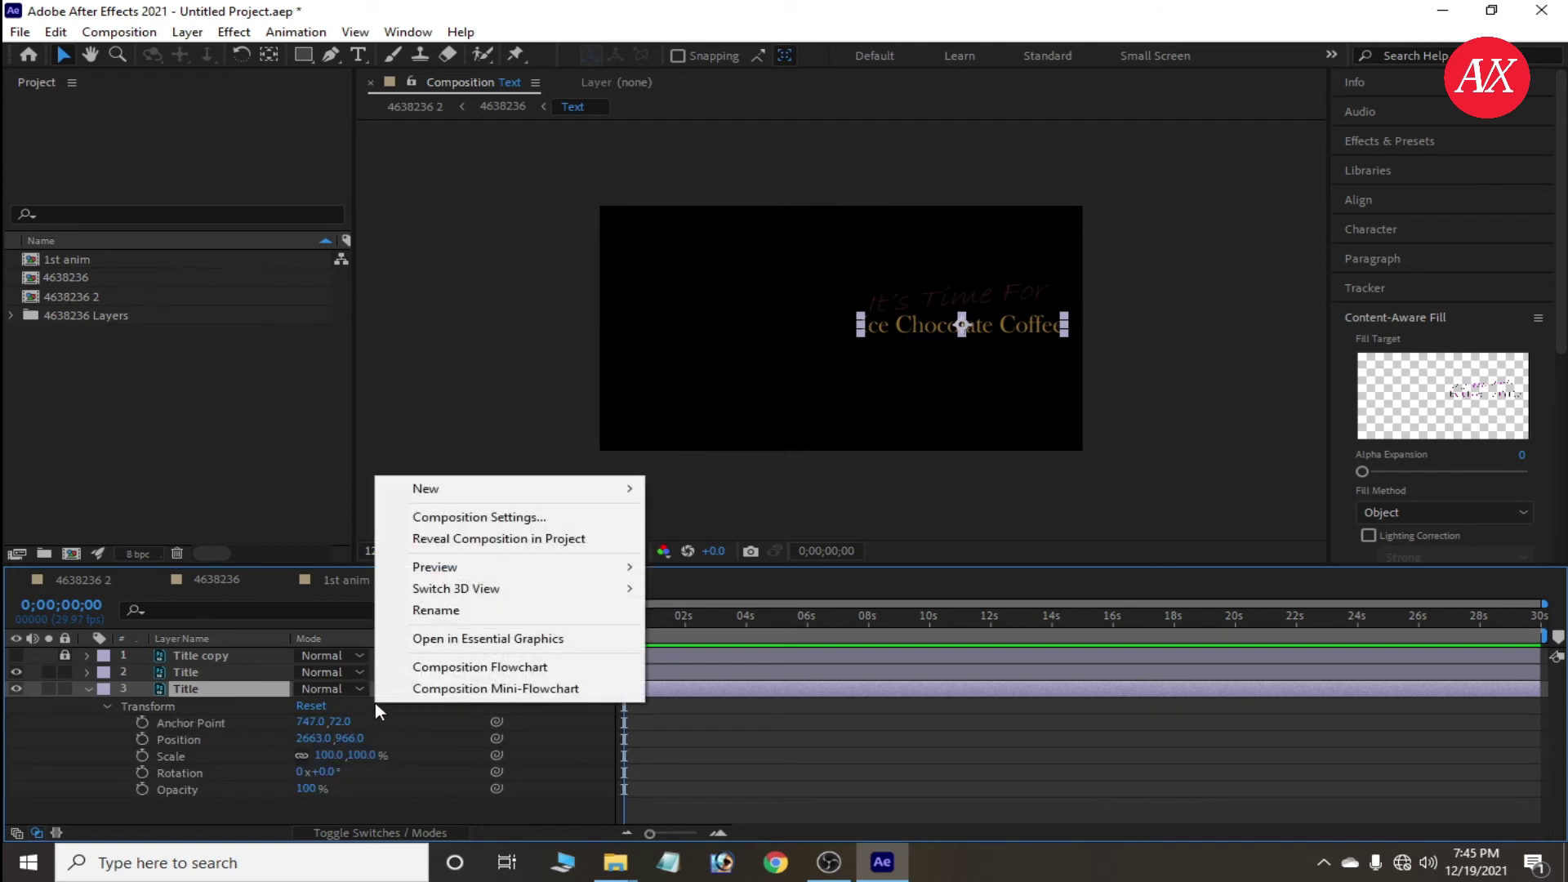
left_click(349, 815)
left_click(87, 690)
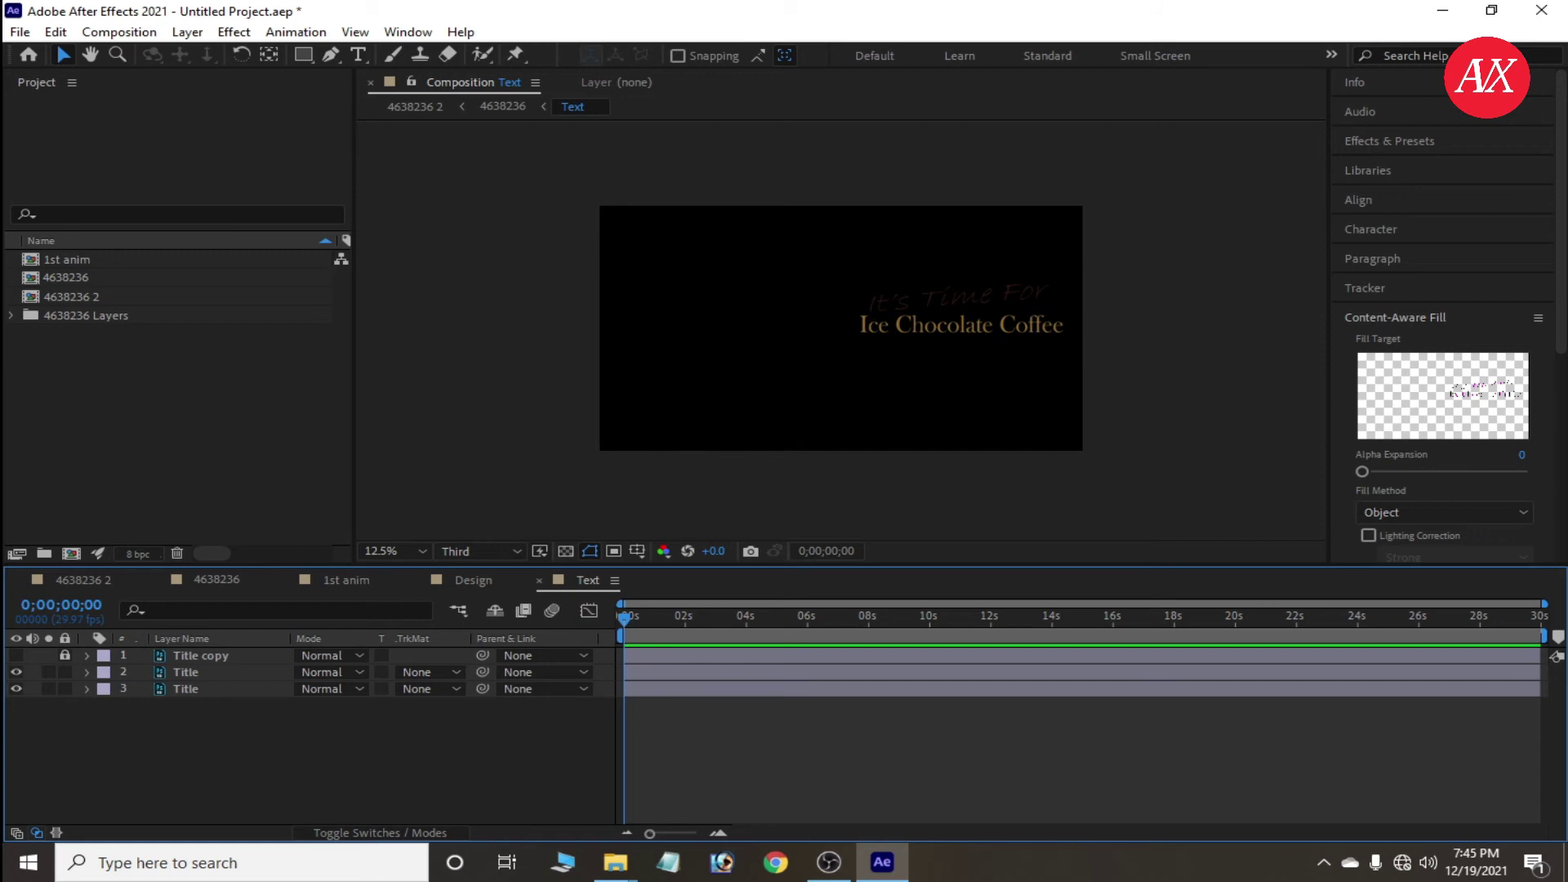
Apply the CC Twister transition effect to layer 3, the "Ice Chocolate Coffee" title
left_click(1398, 141)
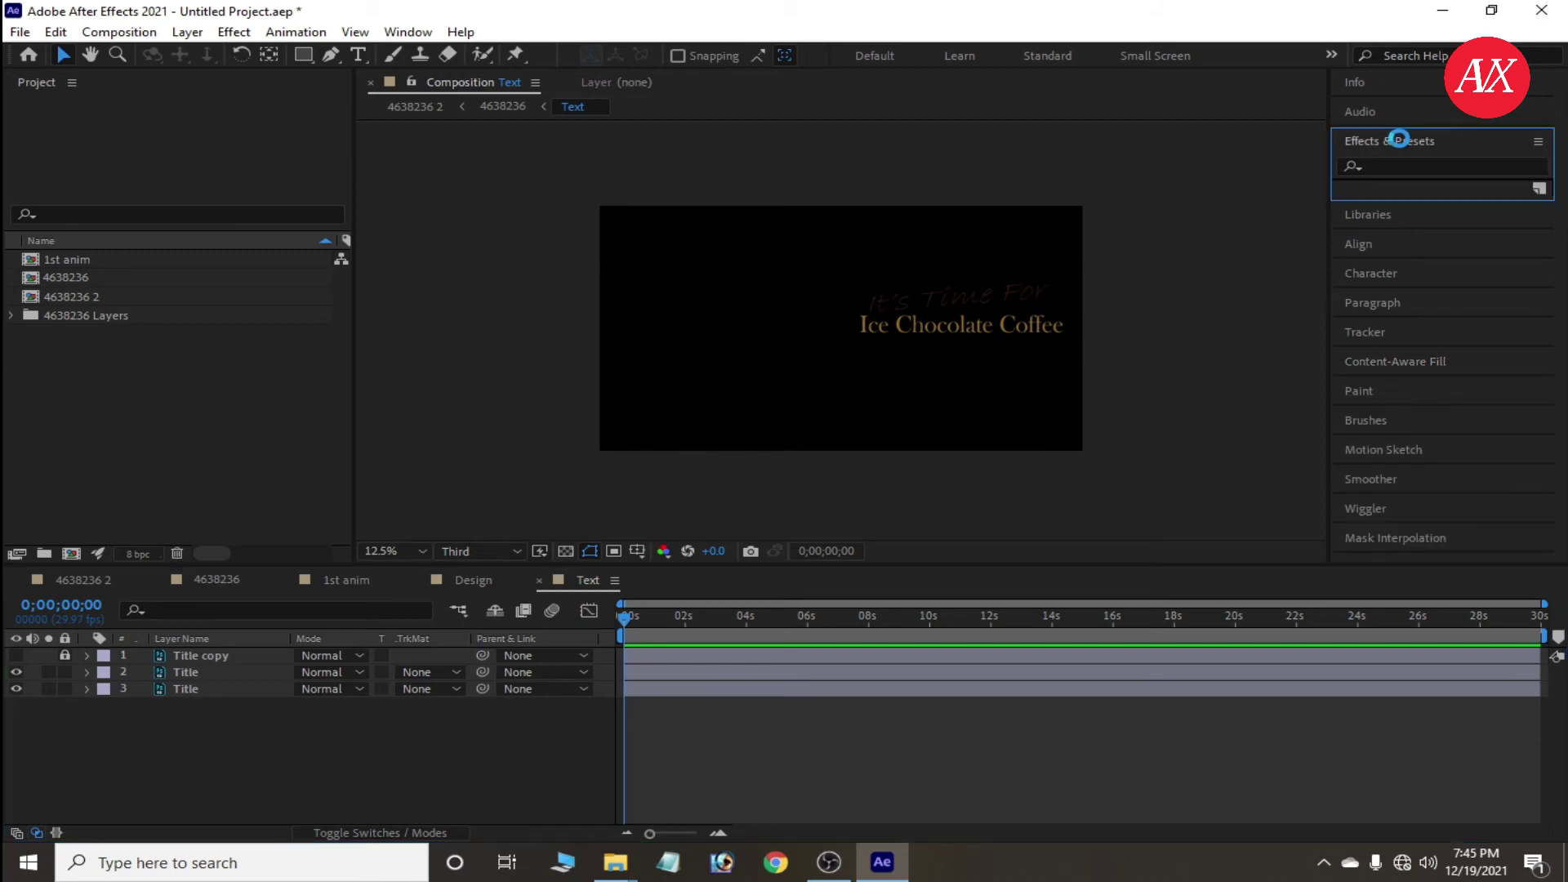
scroll(1478, 426, "down", 2)
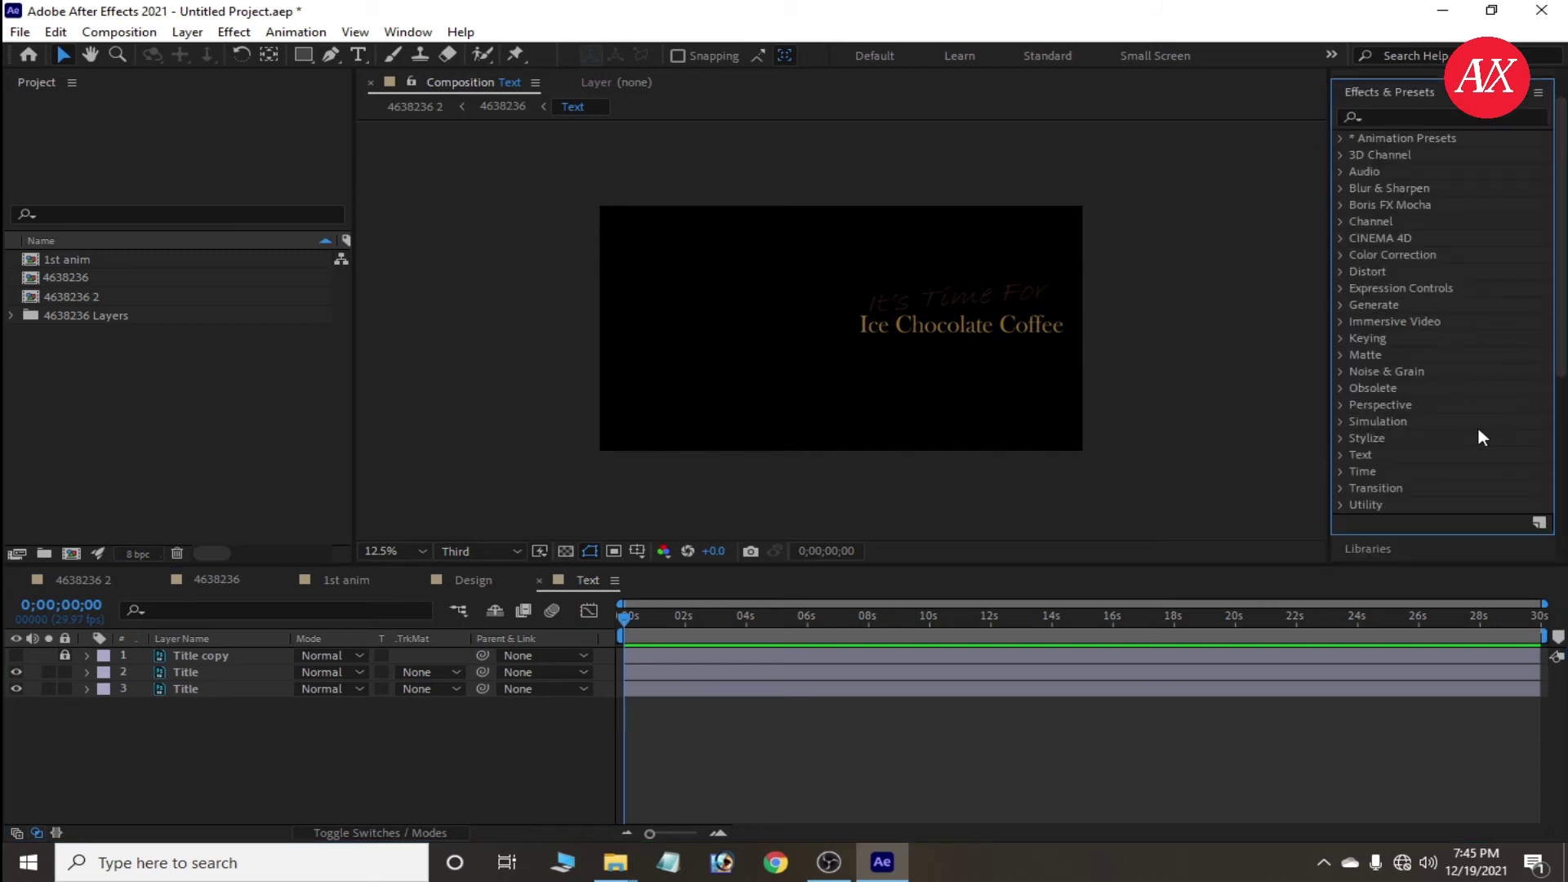
left_click(1342, 439)
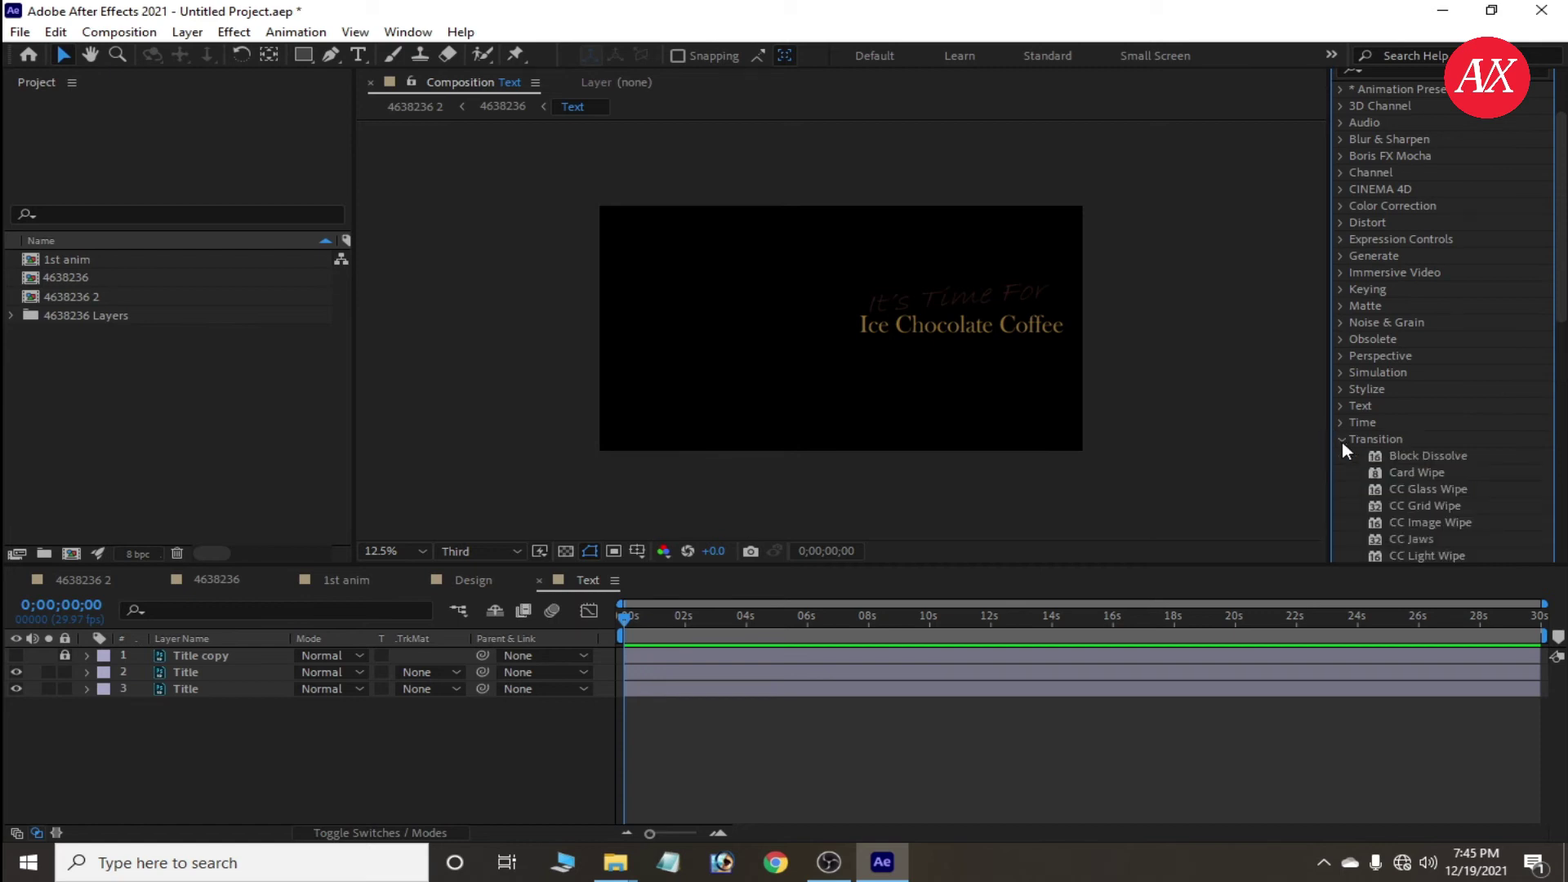
scroll(1481, 459, "down", 2)
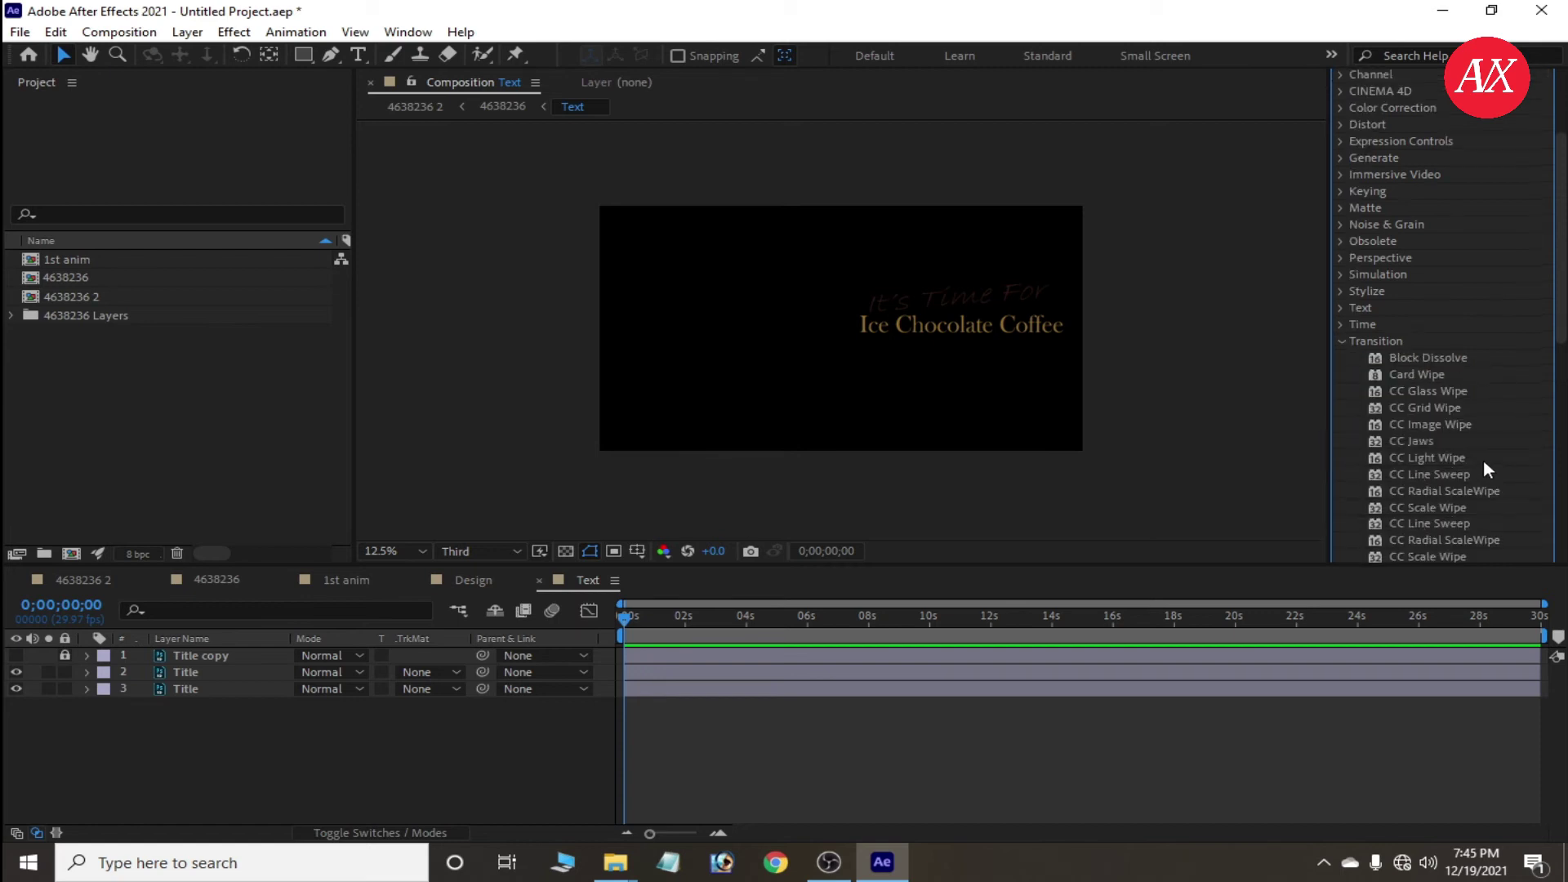
scroll(1483, 459, "down", 2)
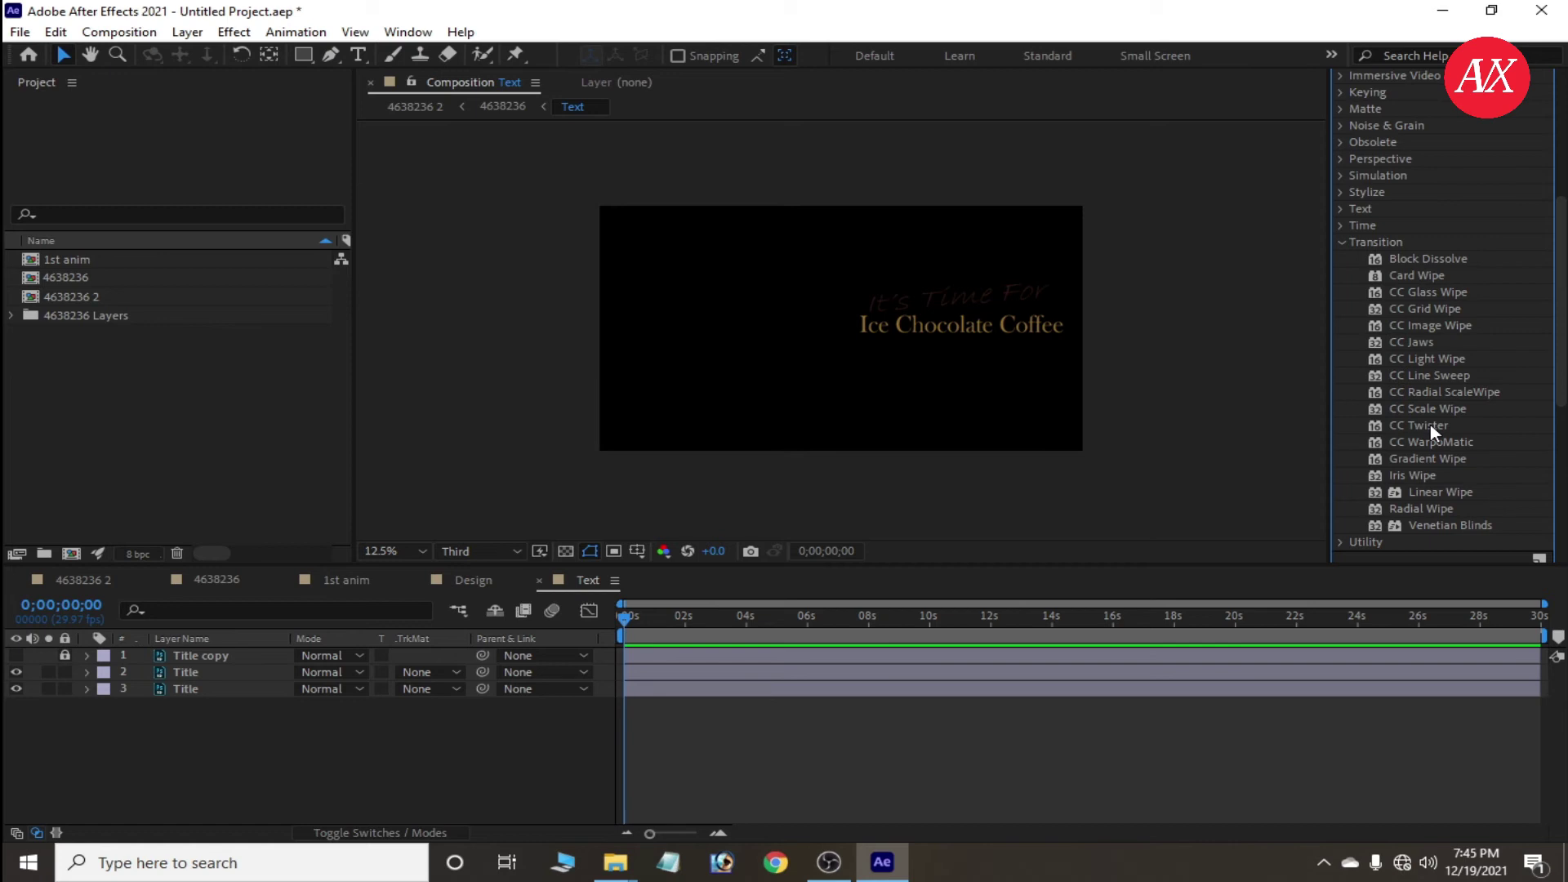
left_click_drag(1429, 423, 201, 696)
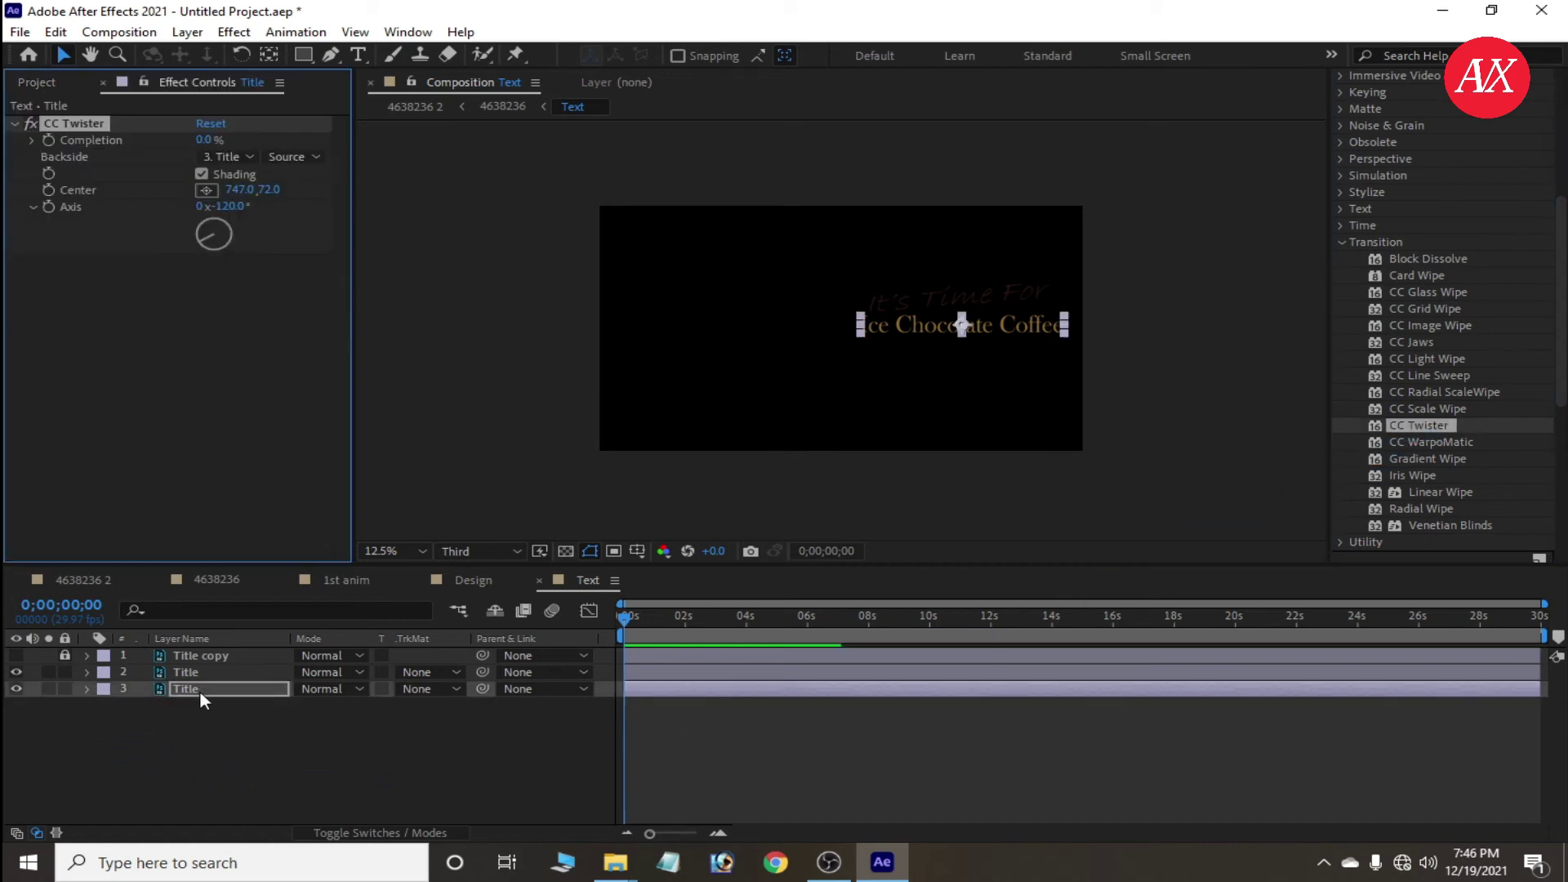
Test CC Twister's Completion at 33%, set its Center to 747, 317 and return Completion to 0%
left_click(17, 689)
left_click(17, 689)
mouse_move(208, 141)
left_mouse_down()
mouse_move(289, 127)
mouse_move(195, 139)
left_mouse_up()
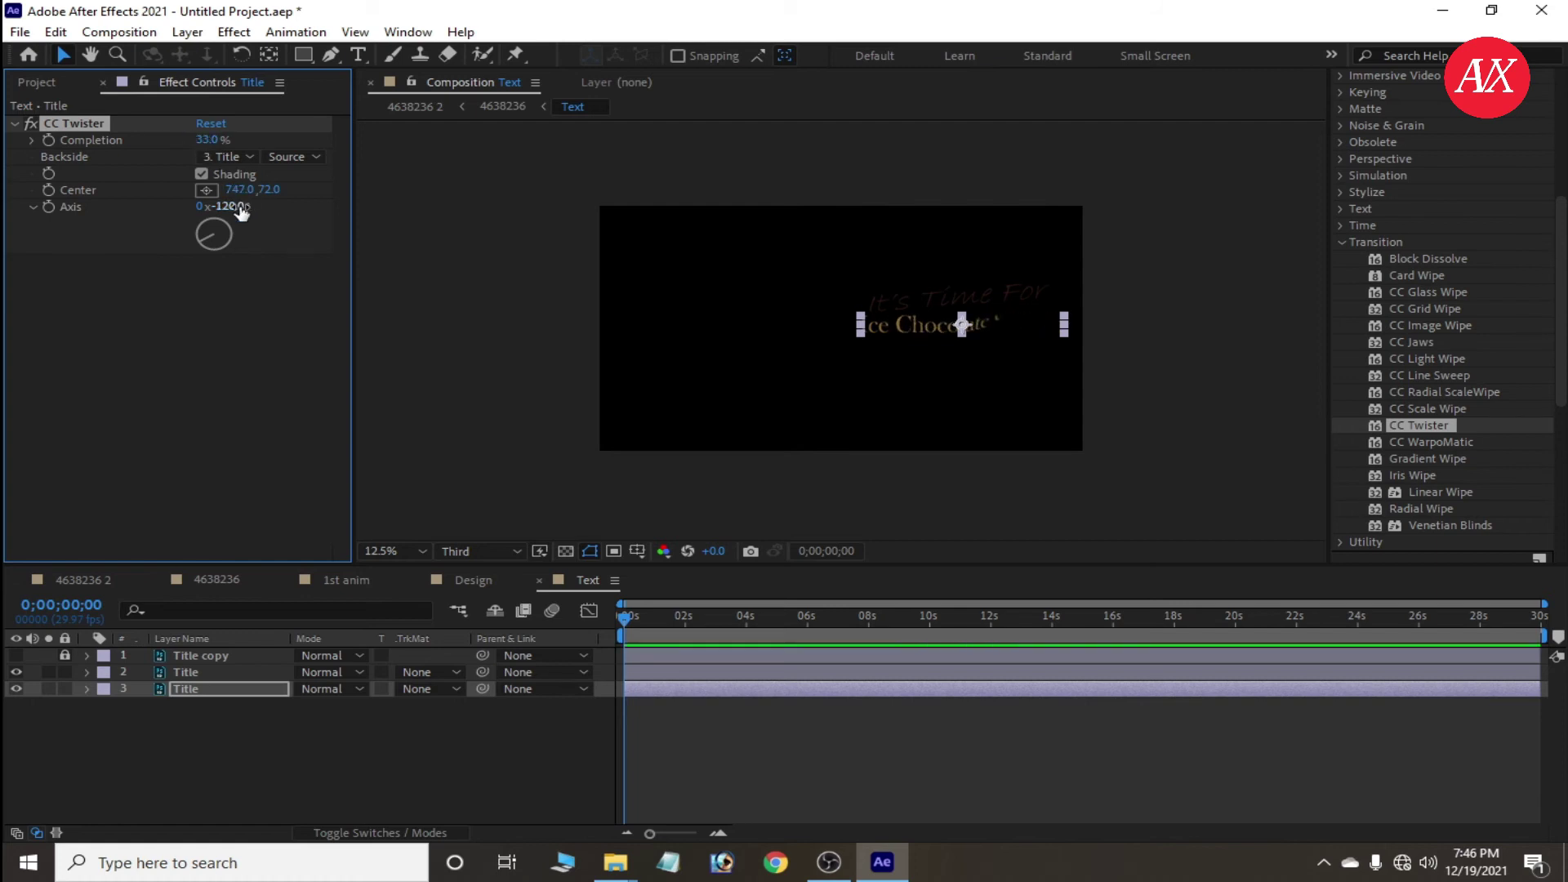
left_click_drag(263, 189, 481, 198)
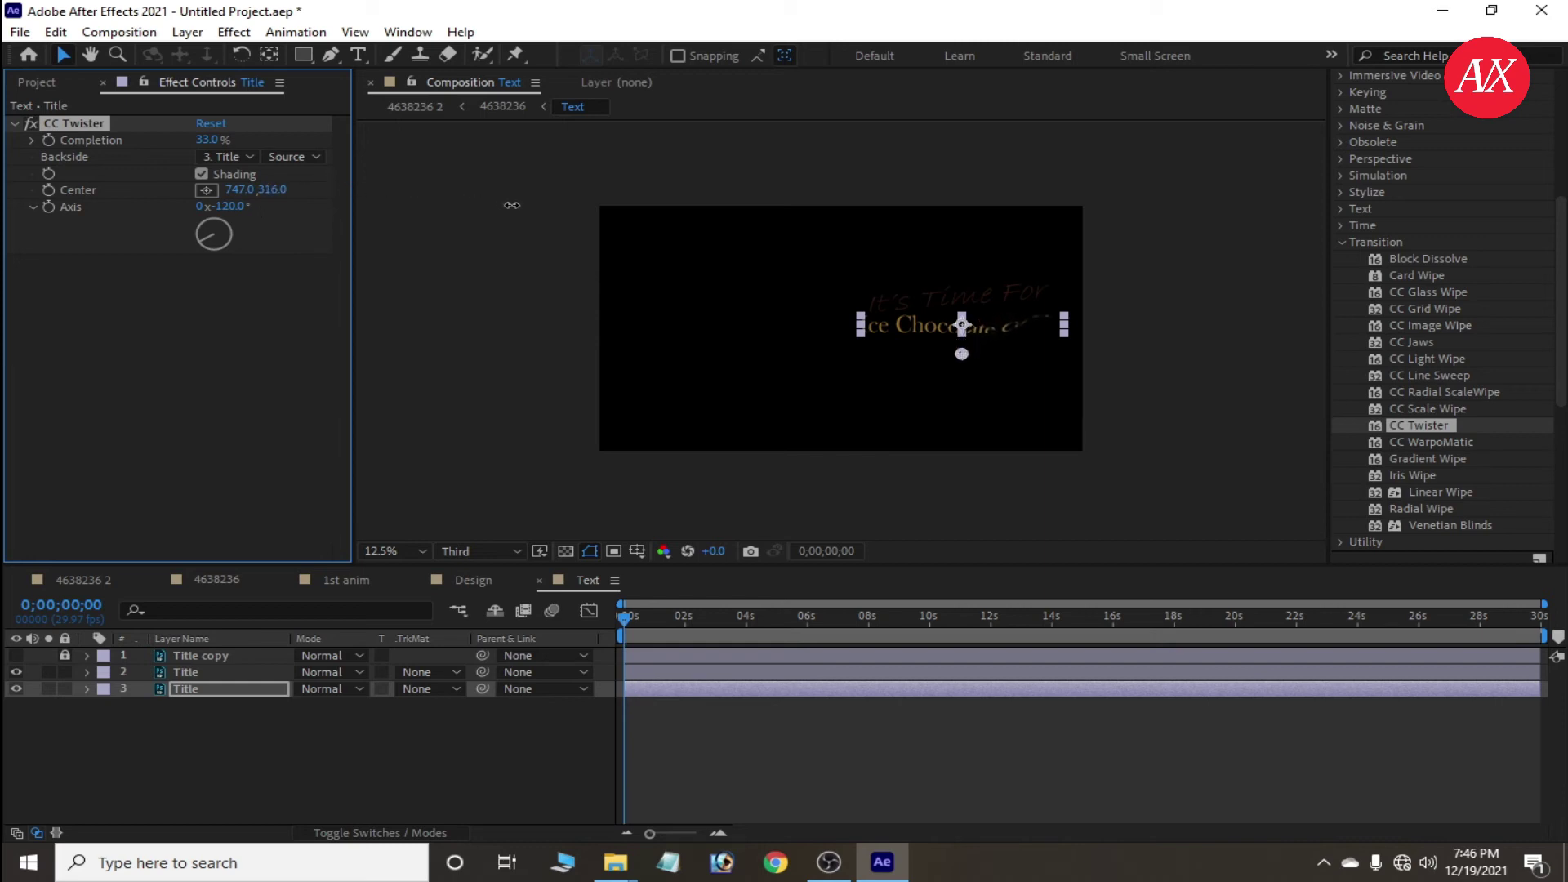
mouse_move(209, 140)
left_mouse_down()
mouse_move(282, 142)
mouse_move(196, 152)
mouse_move(324, 156)
mouse_move(221, 162)
left_mouse_up()
left_click(238, 307)
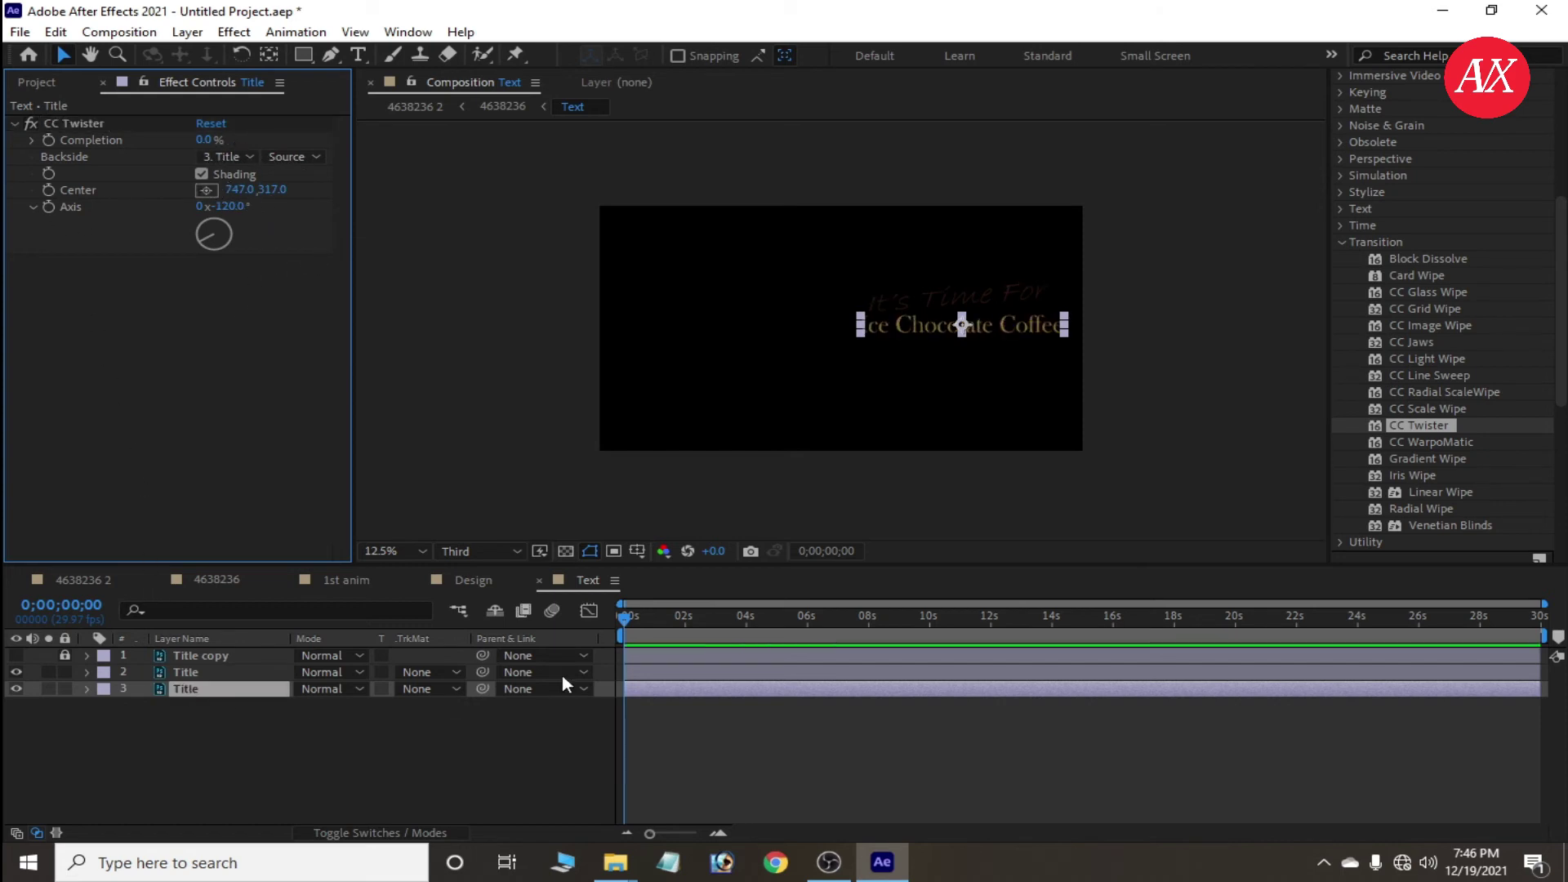
At the first frame, move the "Ice Chocolate Coffee" title horizontally out of frame to position 4359, 966 and add a Position keyframe
left_click(87, 689)
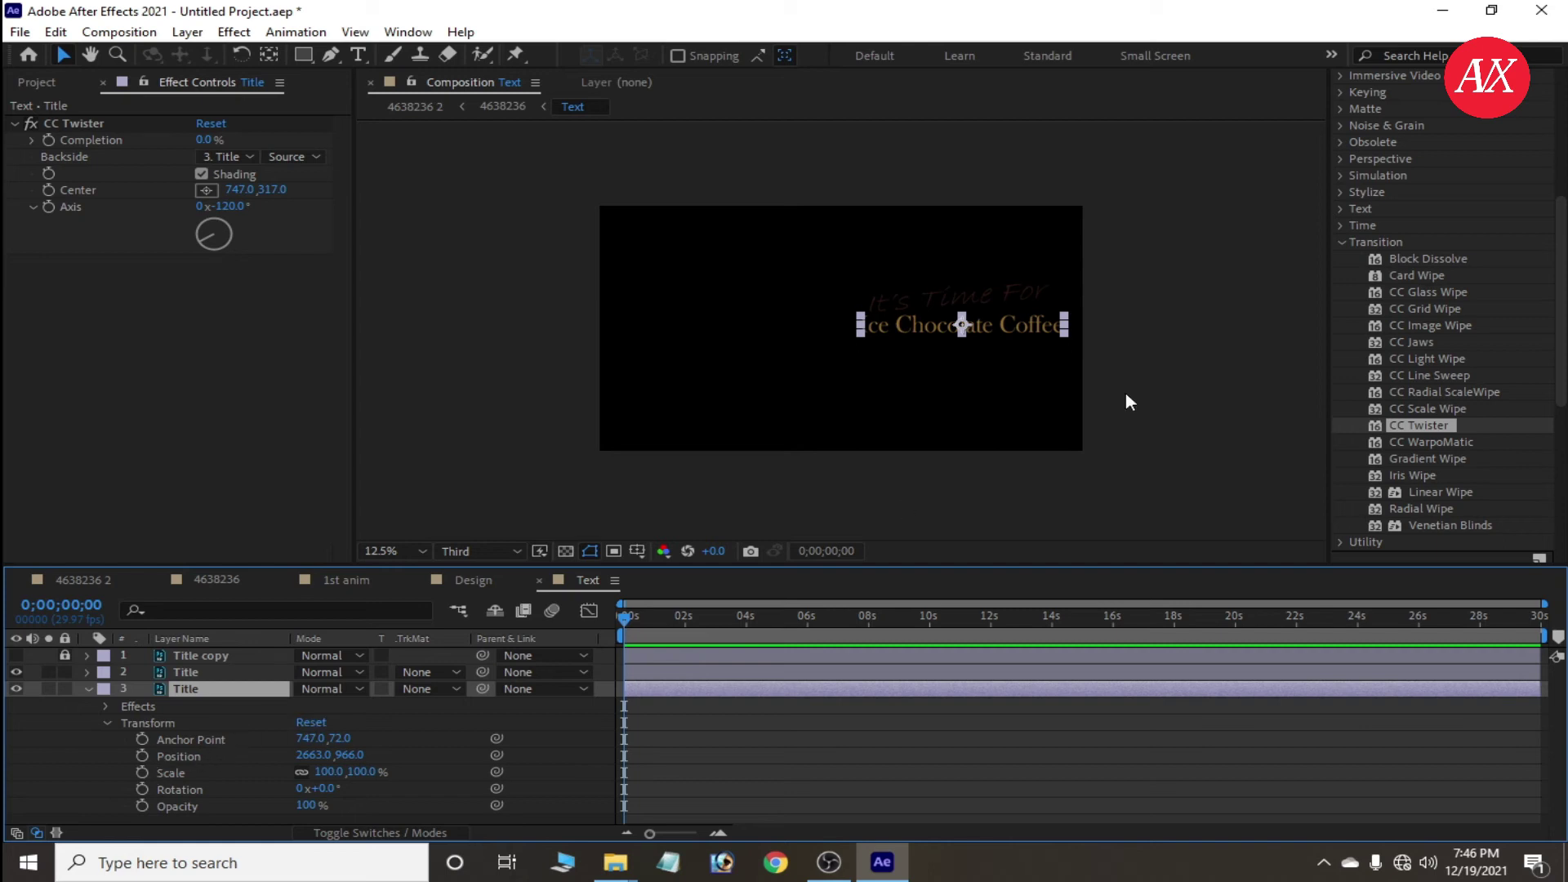
left_click(986, 325)
left_click_drag(988, 327, 1220, 329)
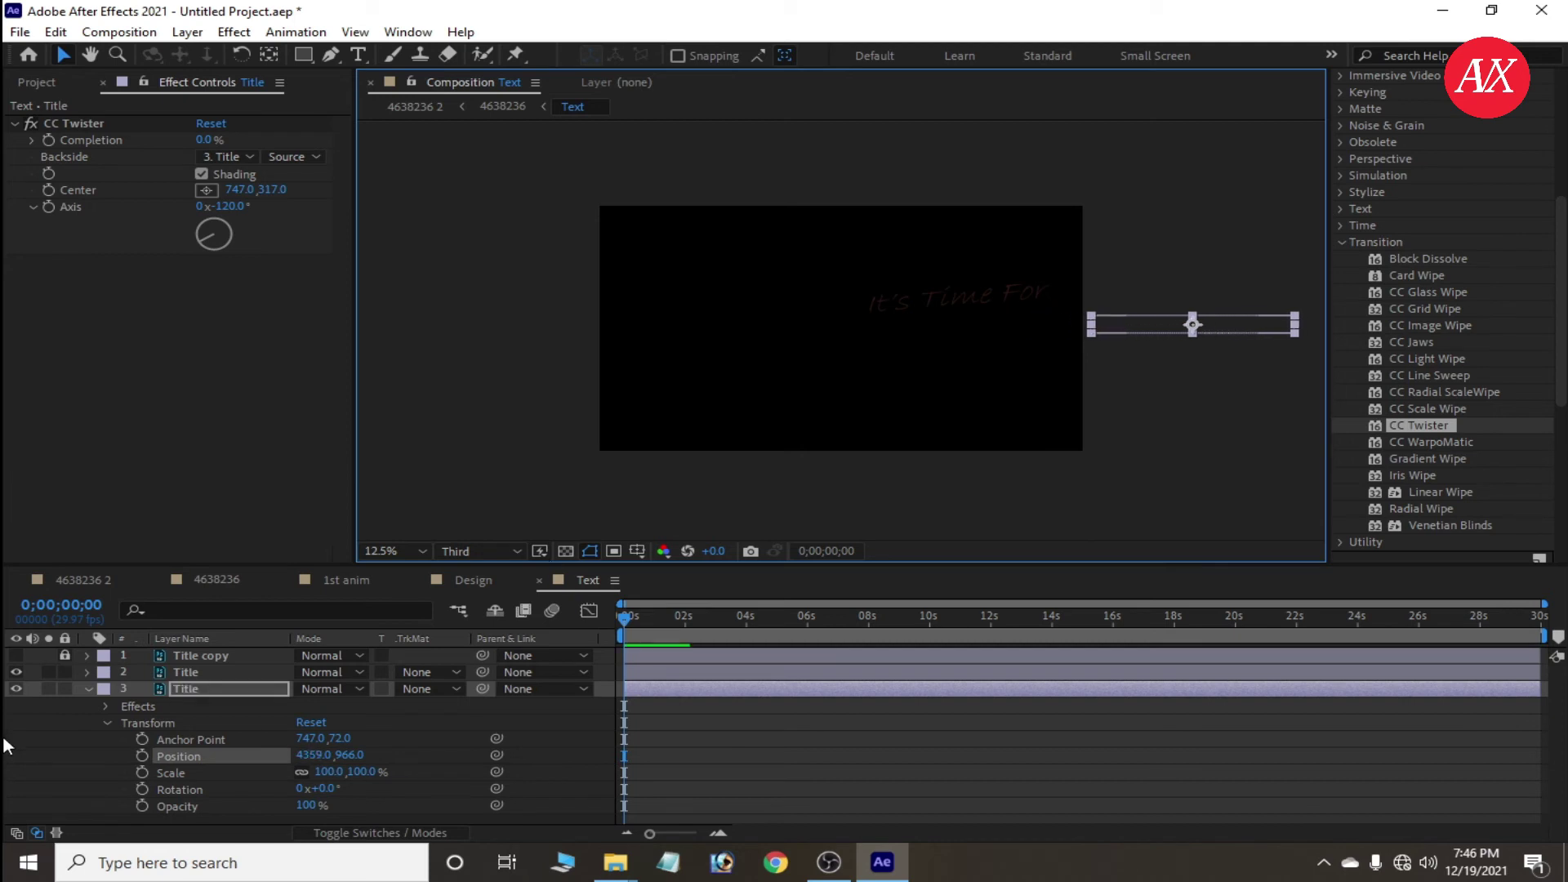
left_click(144, 756)
At frame 14, move the "Ice Chocolate Coffee" title horizontally into frame to position 2743, 966
left_click_drag(627, 620, 679, 645)
left_click_drag(650, 834, 697, 834)
left_click_drag(665, 618, 380, 643)
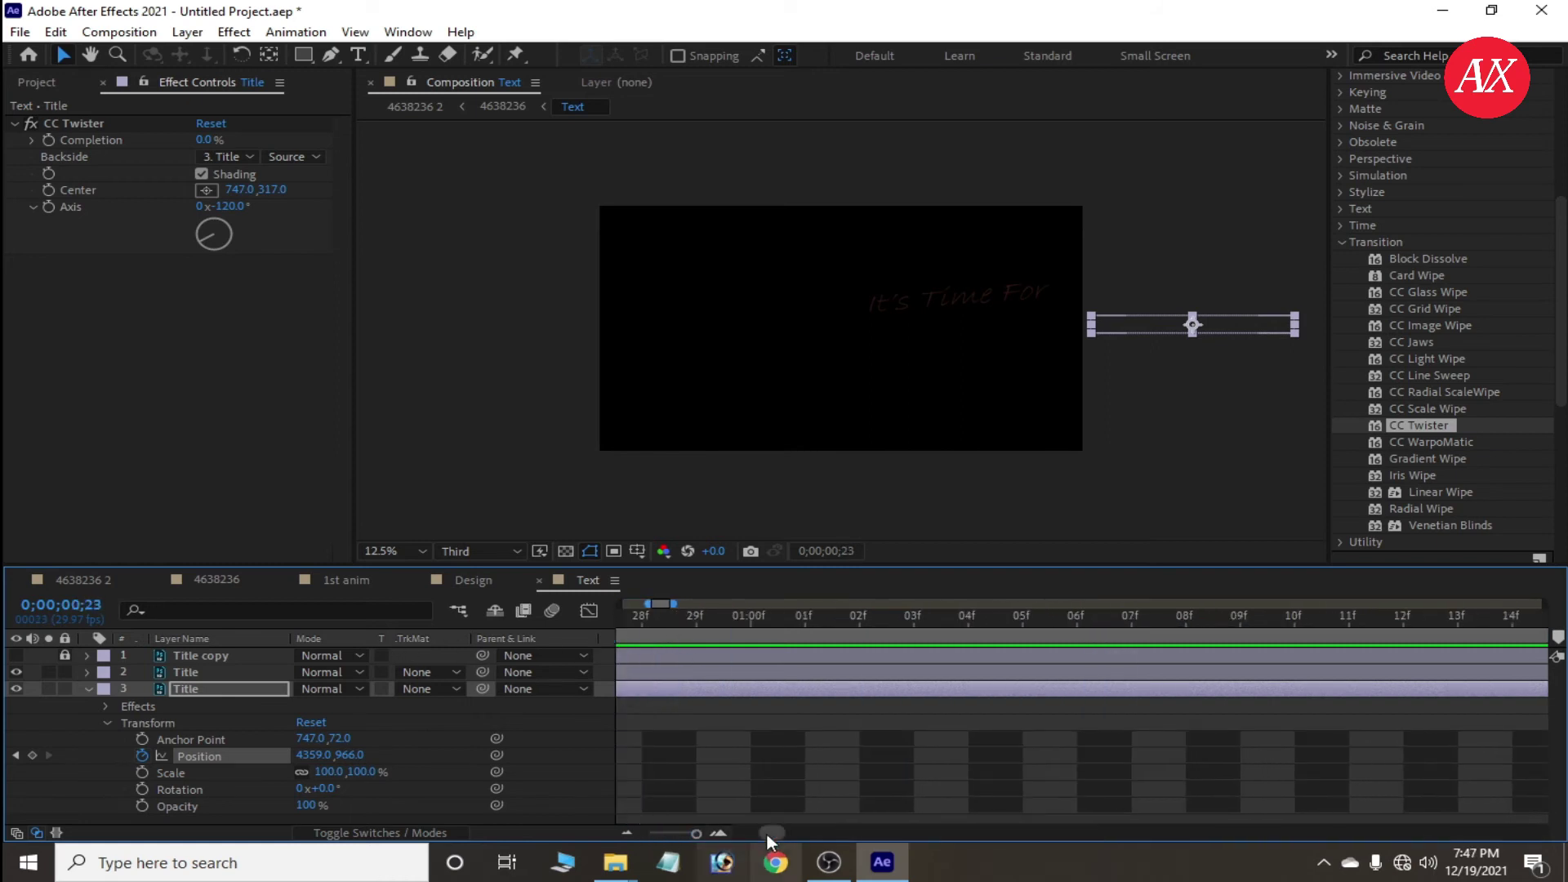
left_click_drag(768, 833, 655, 793)
left_click_drag(651, 634, 1176, 691)
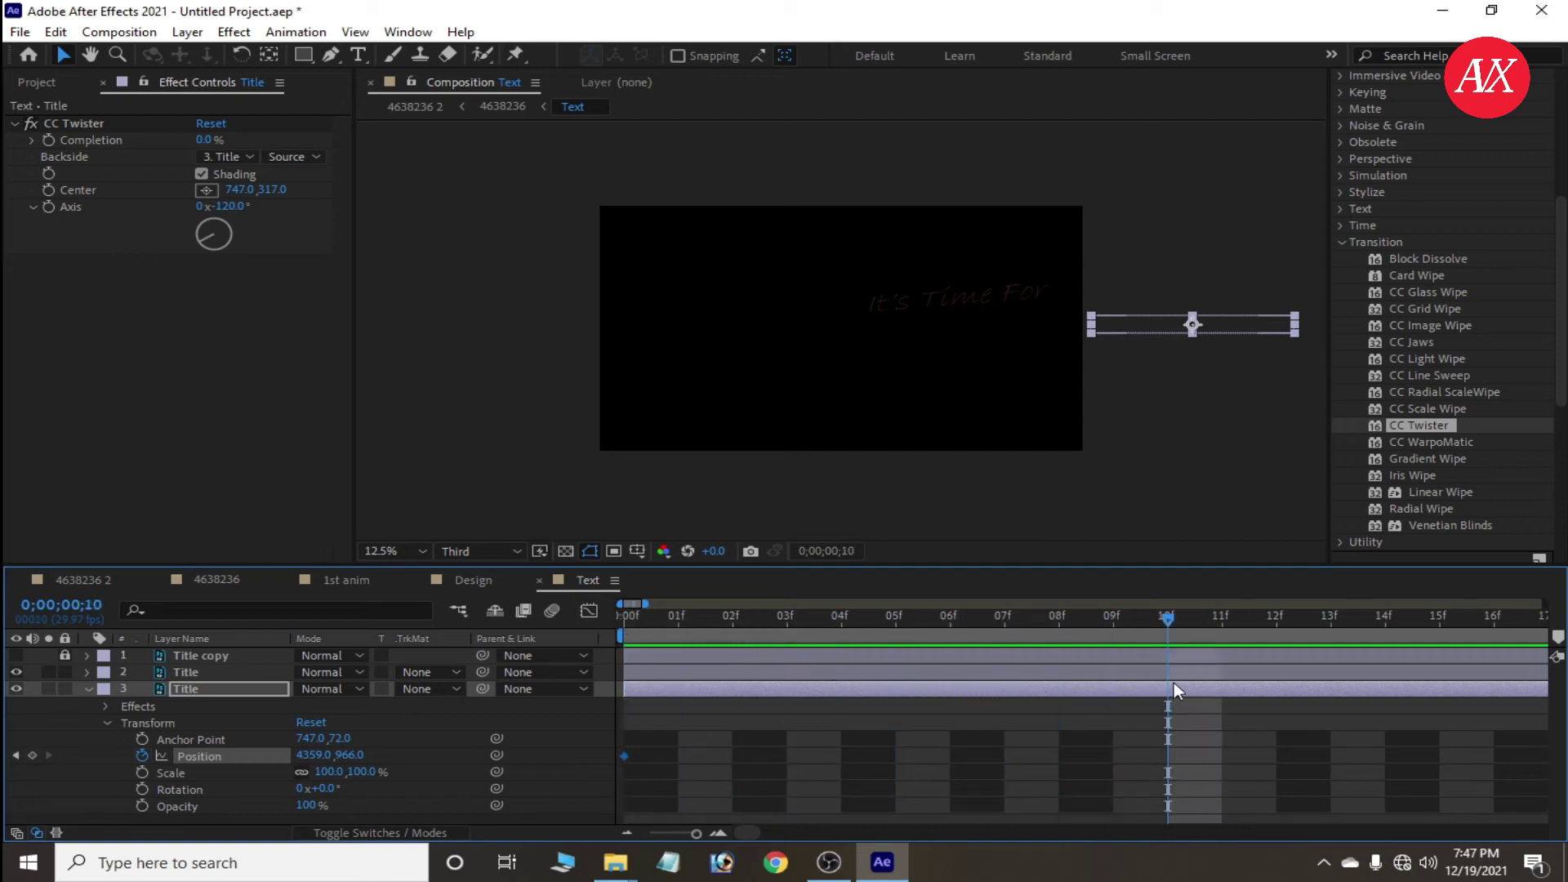
left_click_drag(1194, 633, 1374, 648)
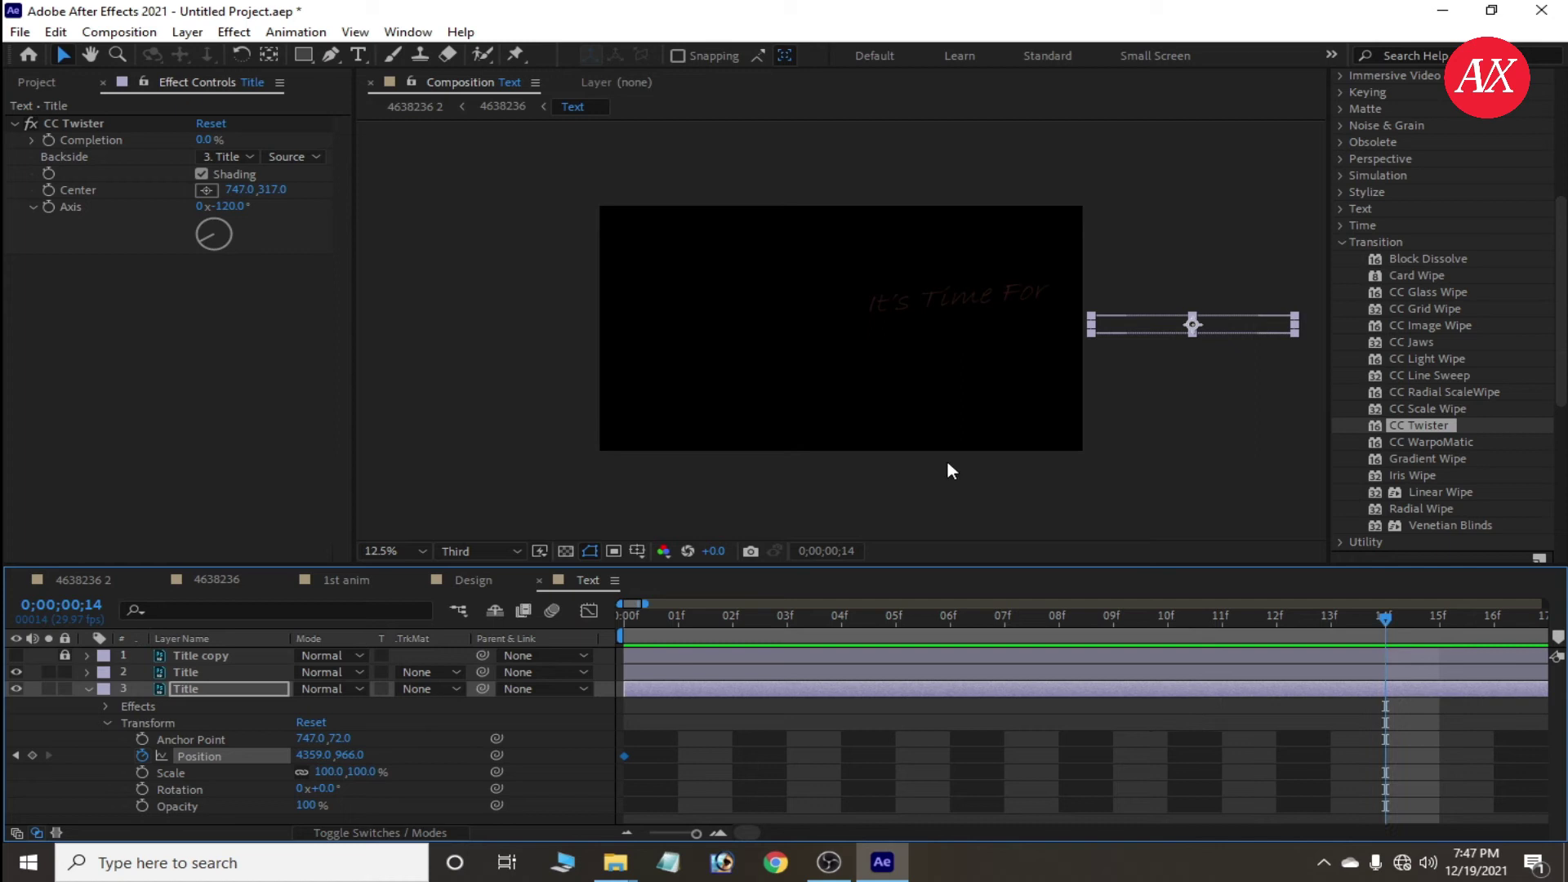
left_click_drag(1145, 320, 927, 325)
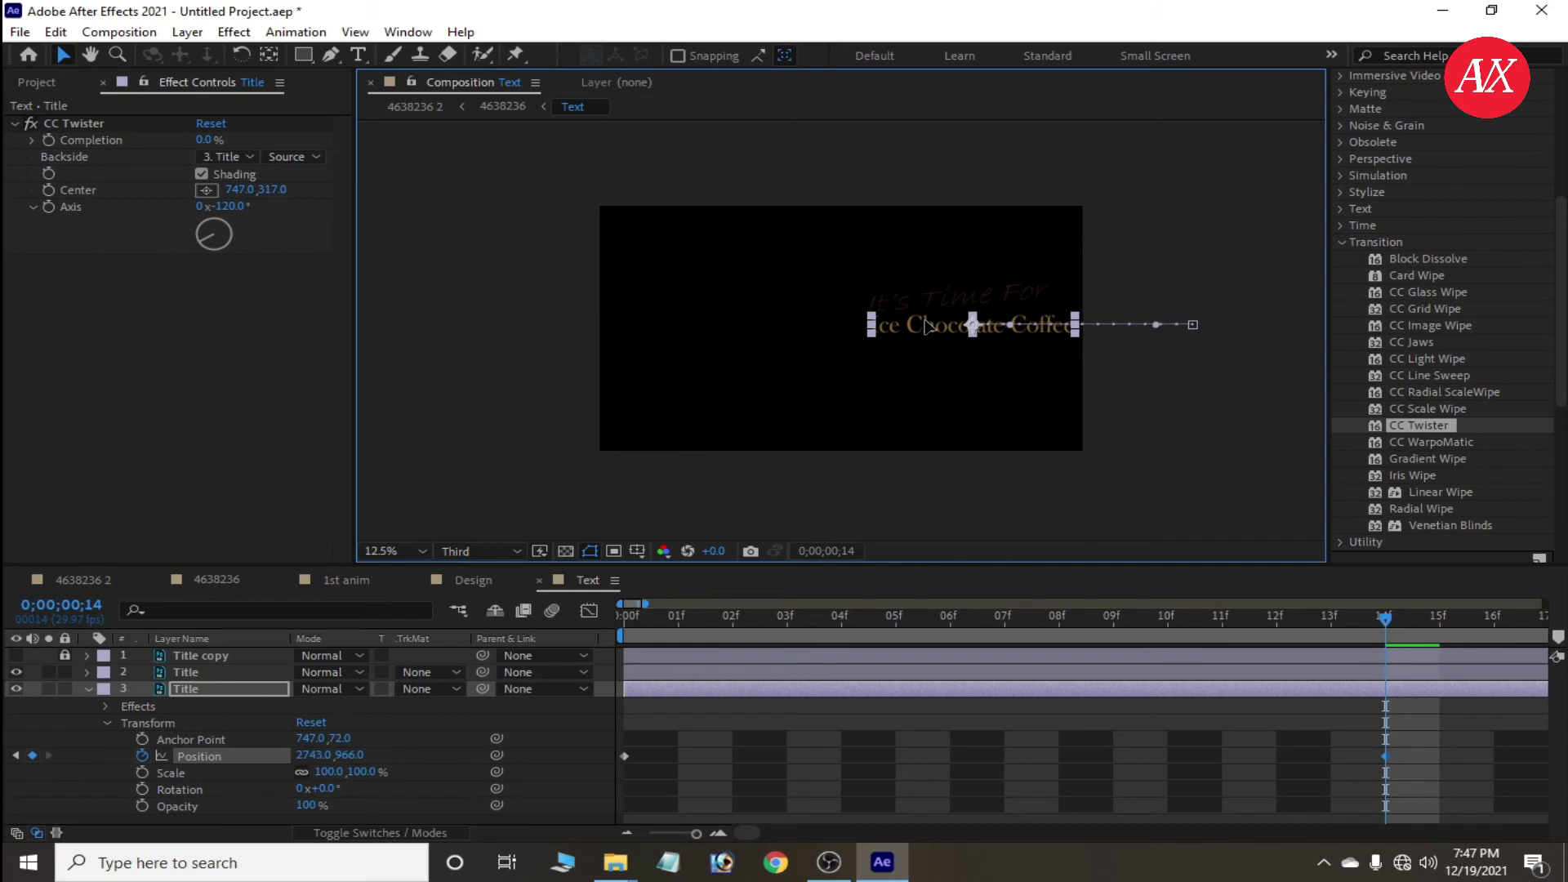
Shift the "Ice Chocolate Coffee" title slightly further inward at frame 14, to position 2695, 966
left_click(1166, 401)
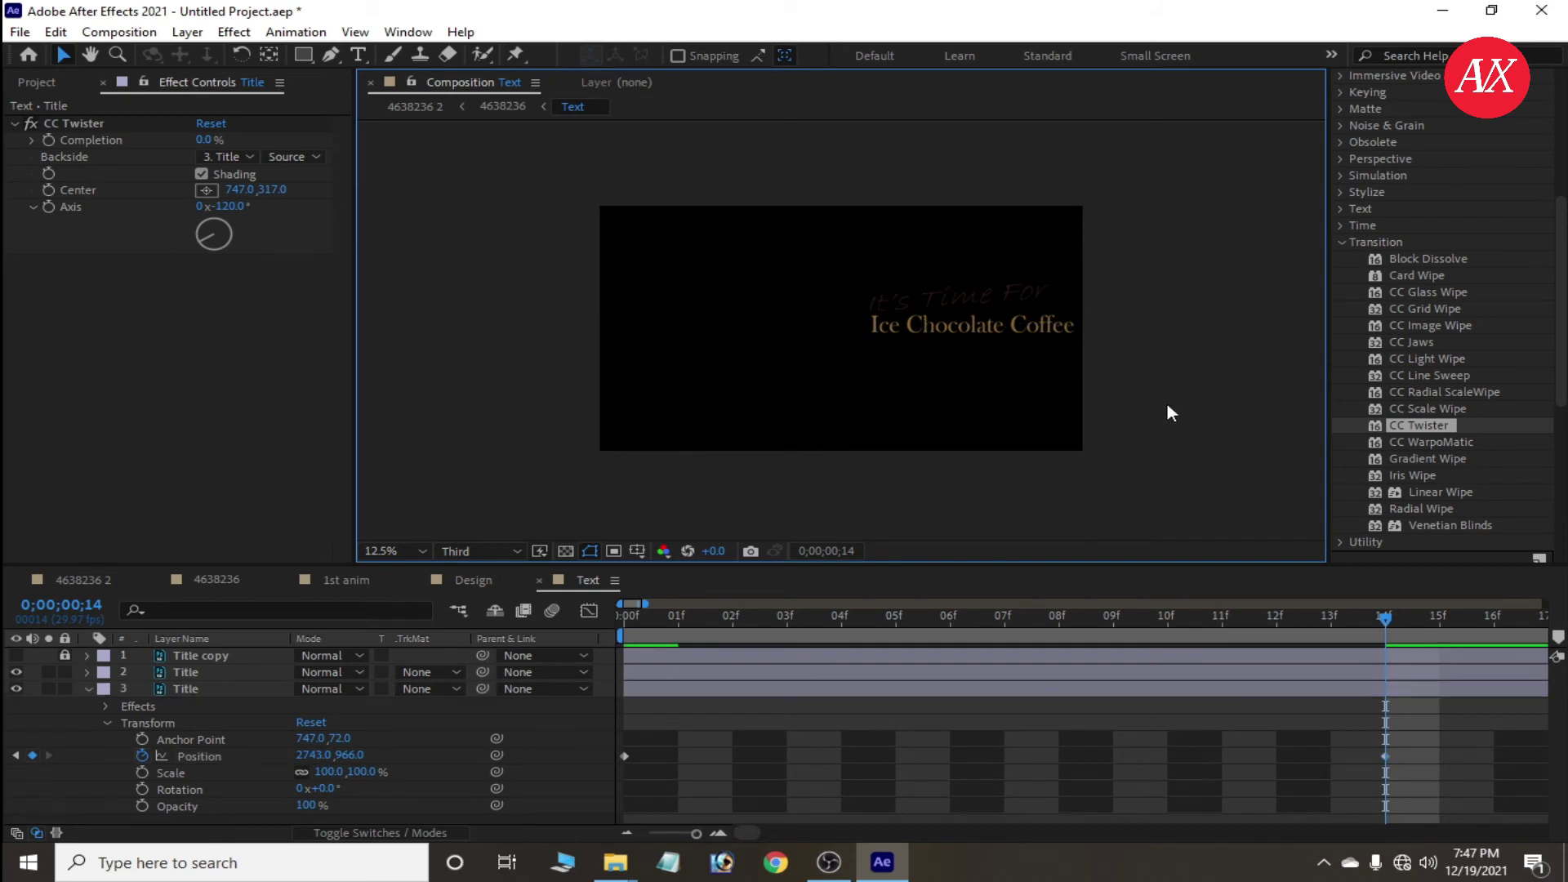
left_click(982, 325)
left_click(1189, 382)
left_click(967, 307)
left_click(976, 331)
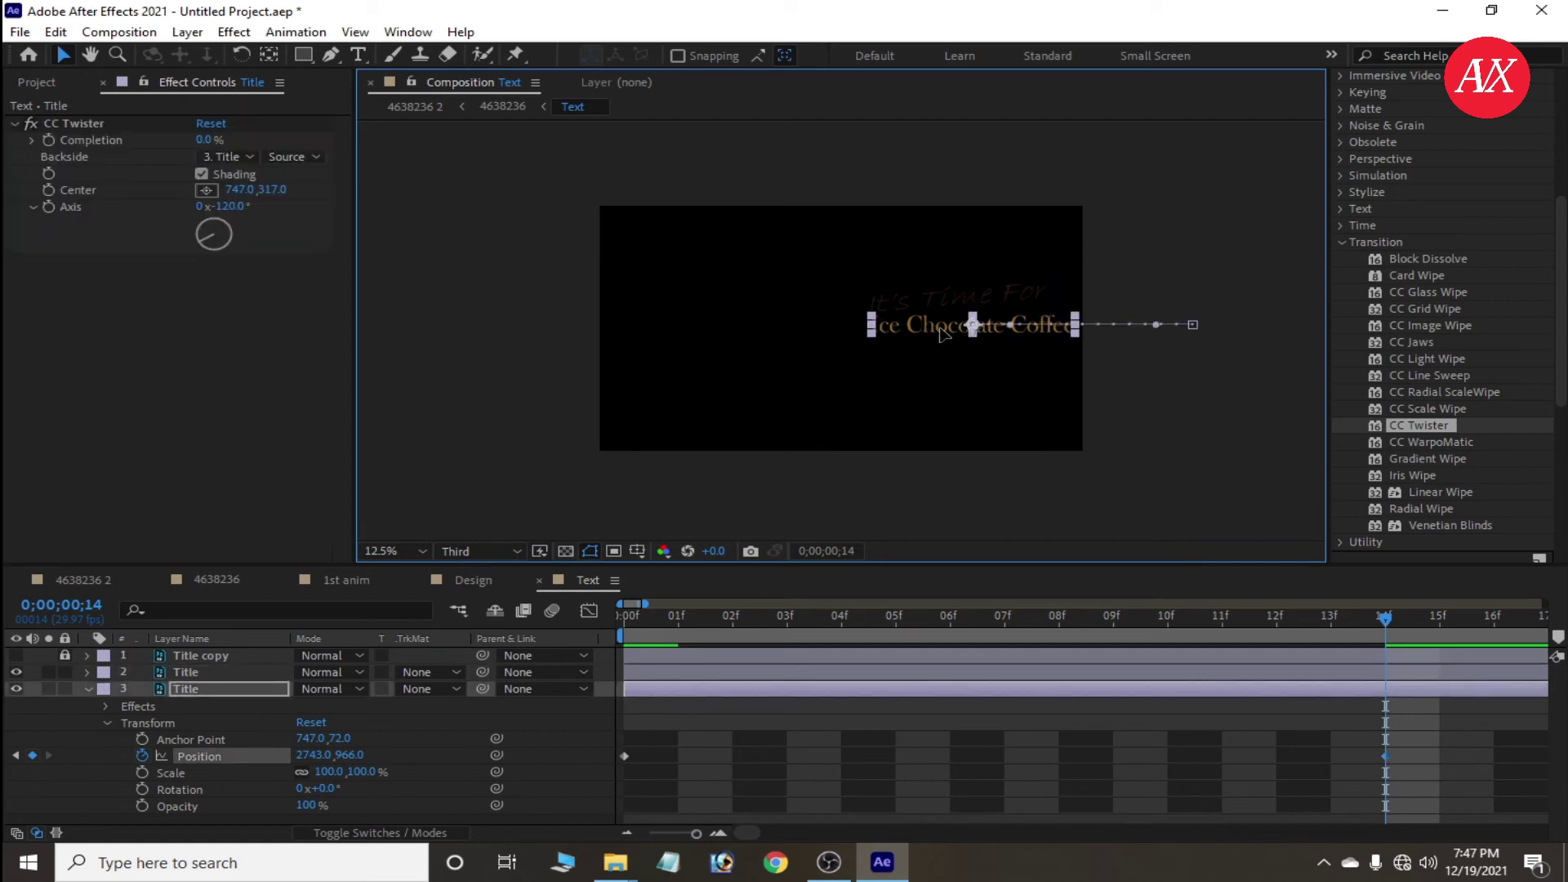
mouse_move(937, 333)
left_mouse_down()
mouse_move(921, 332)
mouse_move(934, 330)
left_mouse_up()
left_click(1217, 413)
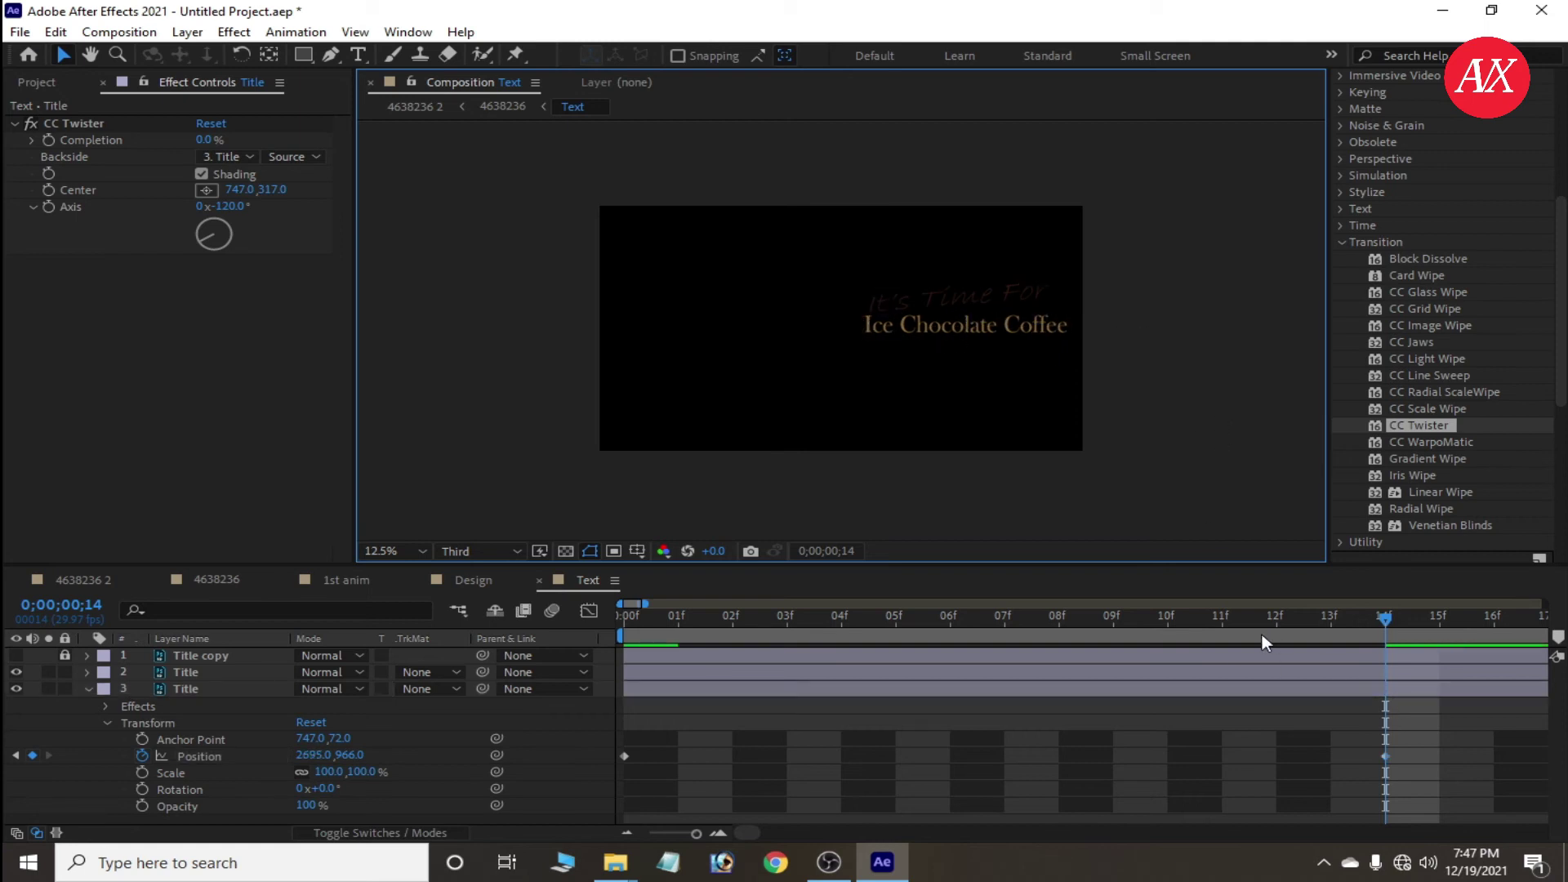
Apply Easy Ease to both Position keyframes of the "Ice Chocolate Coffee" title
left_click_drag(1459, 736, 599, 773)
right_click(627, 756)
mouse_move(760, 741)
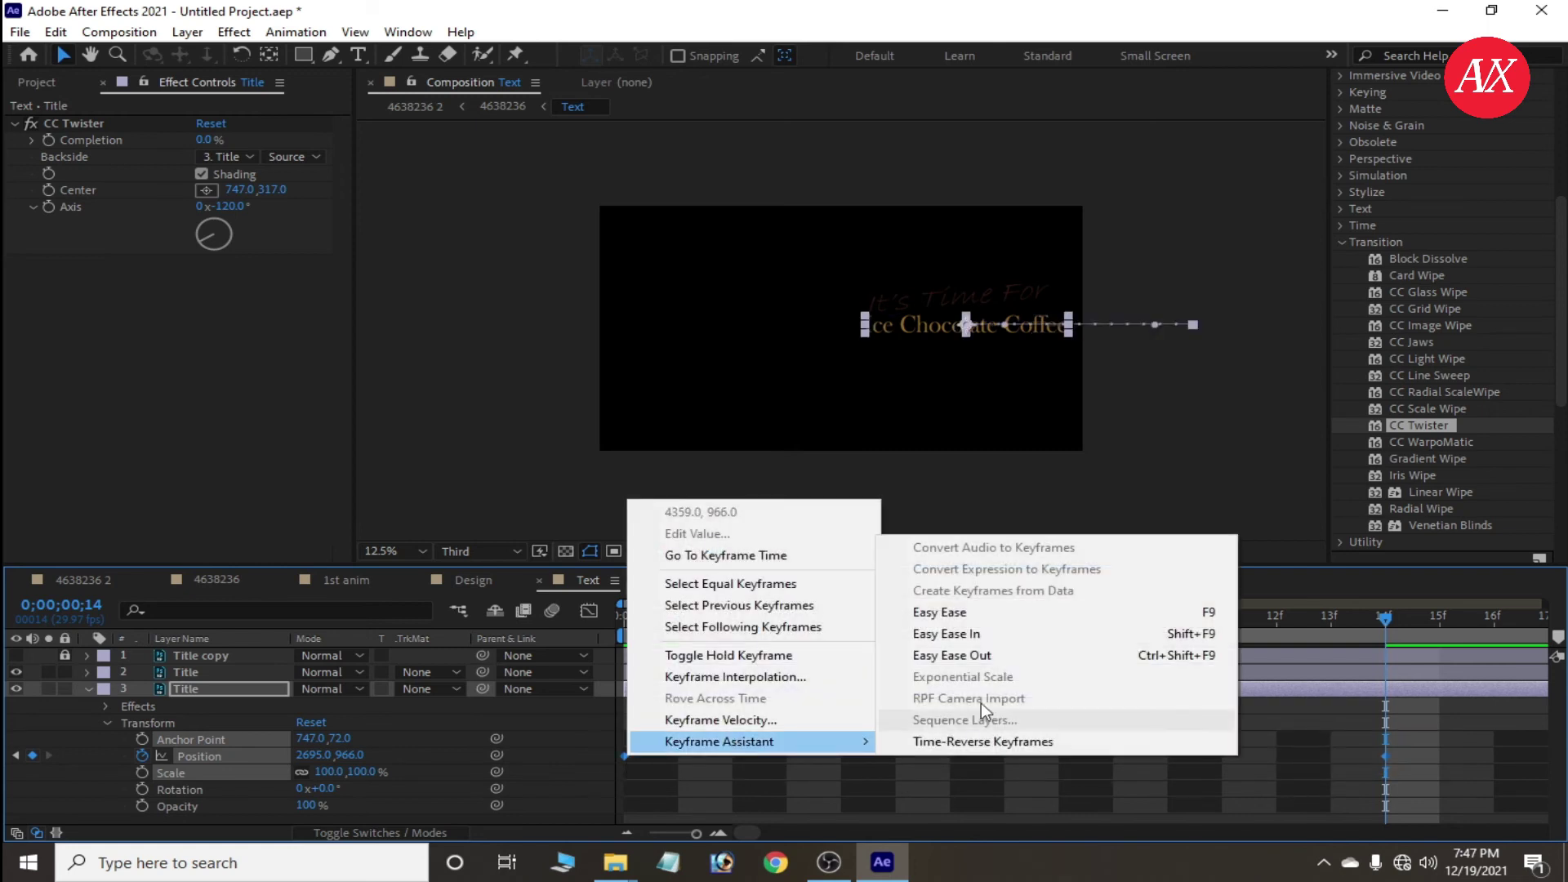
left_click(932, 613)
left_click(1007, 731)
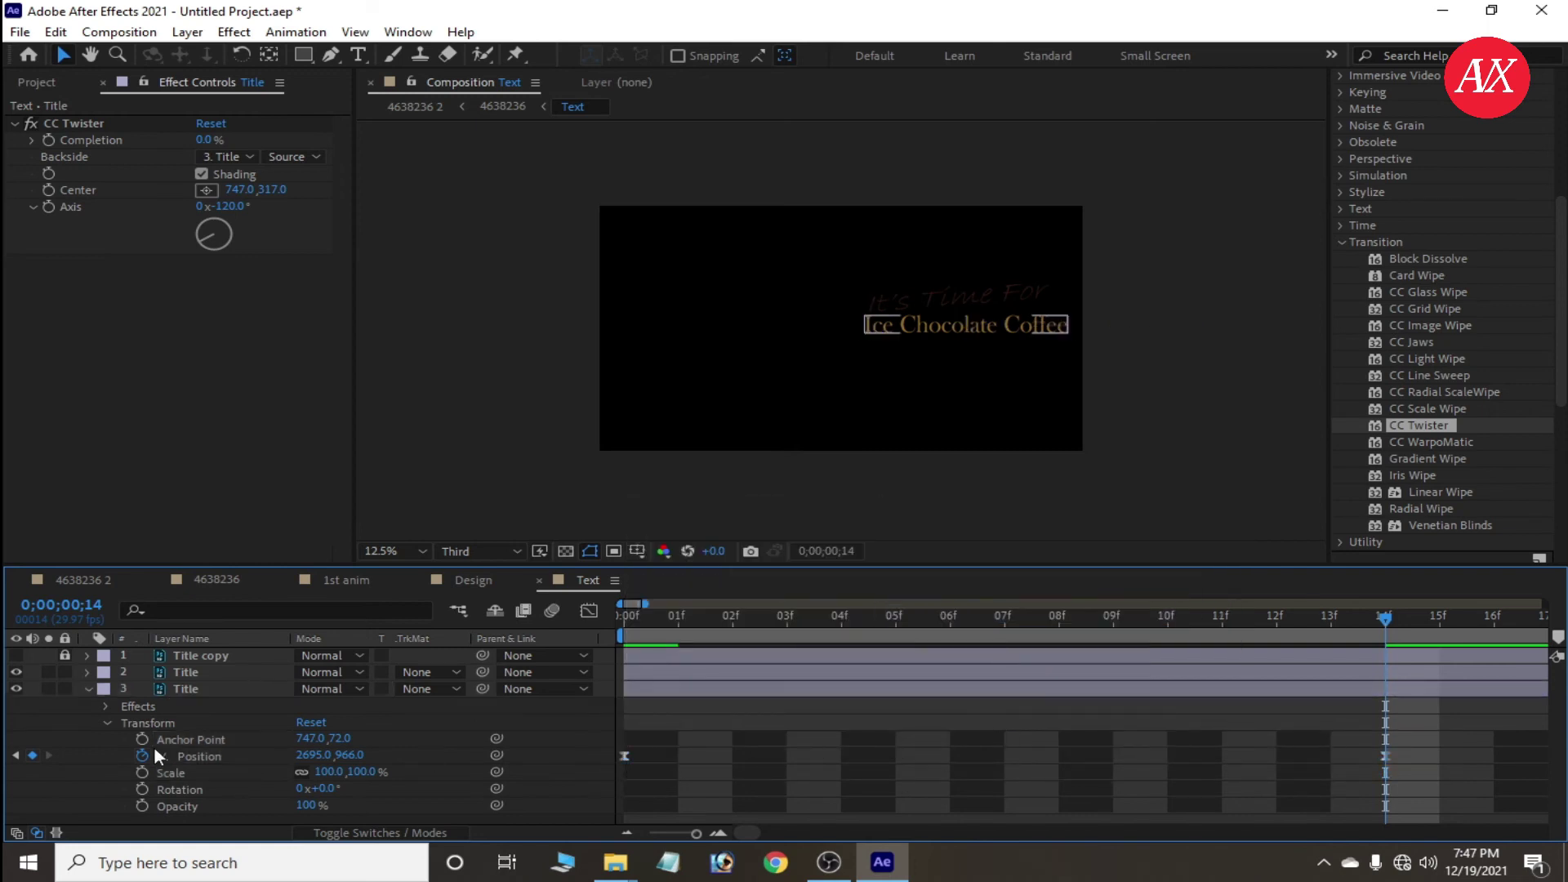
Expand the title's CC Twister properties and add a Completion keyframe of 0% at frame 14
left_click(106, 724)
left_click(105, 706)
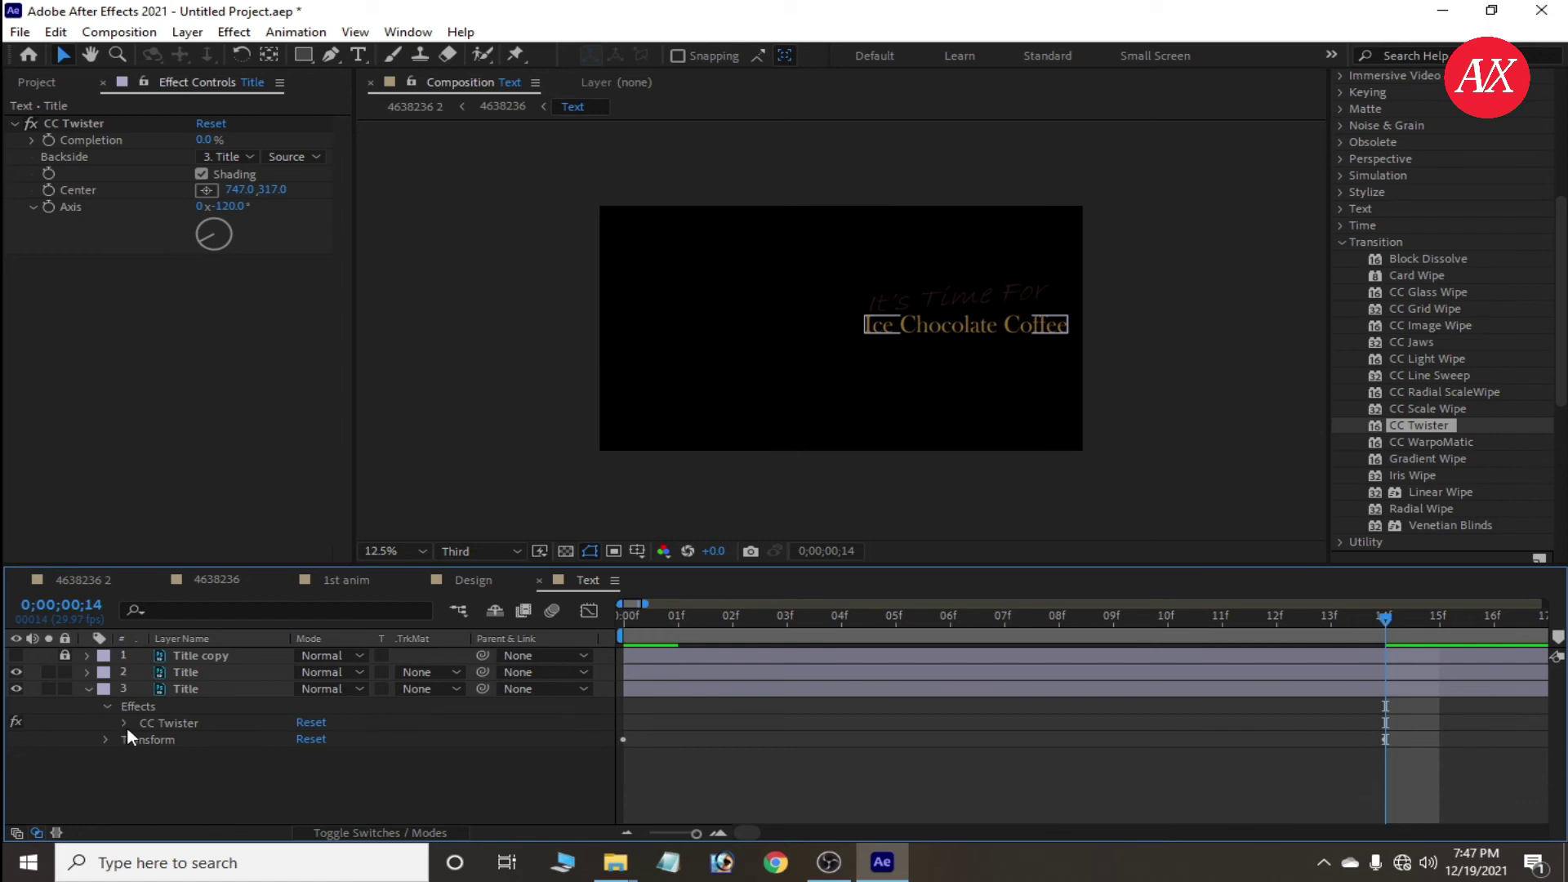
left_click(125, 723)
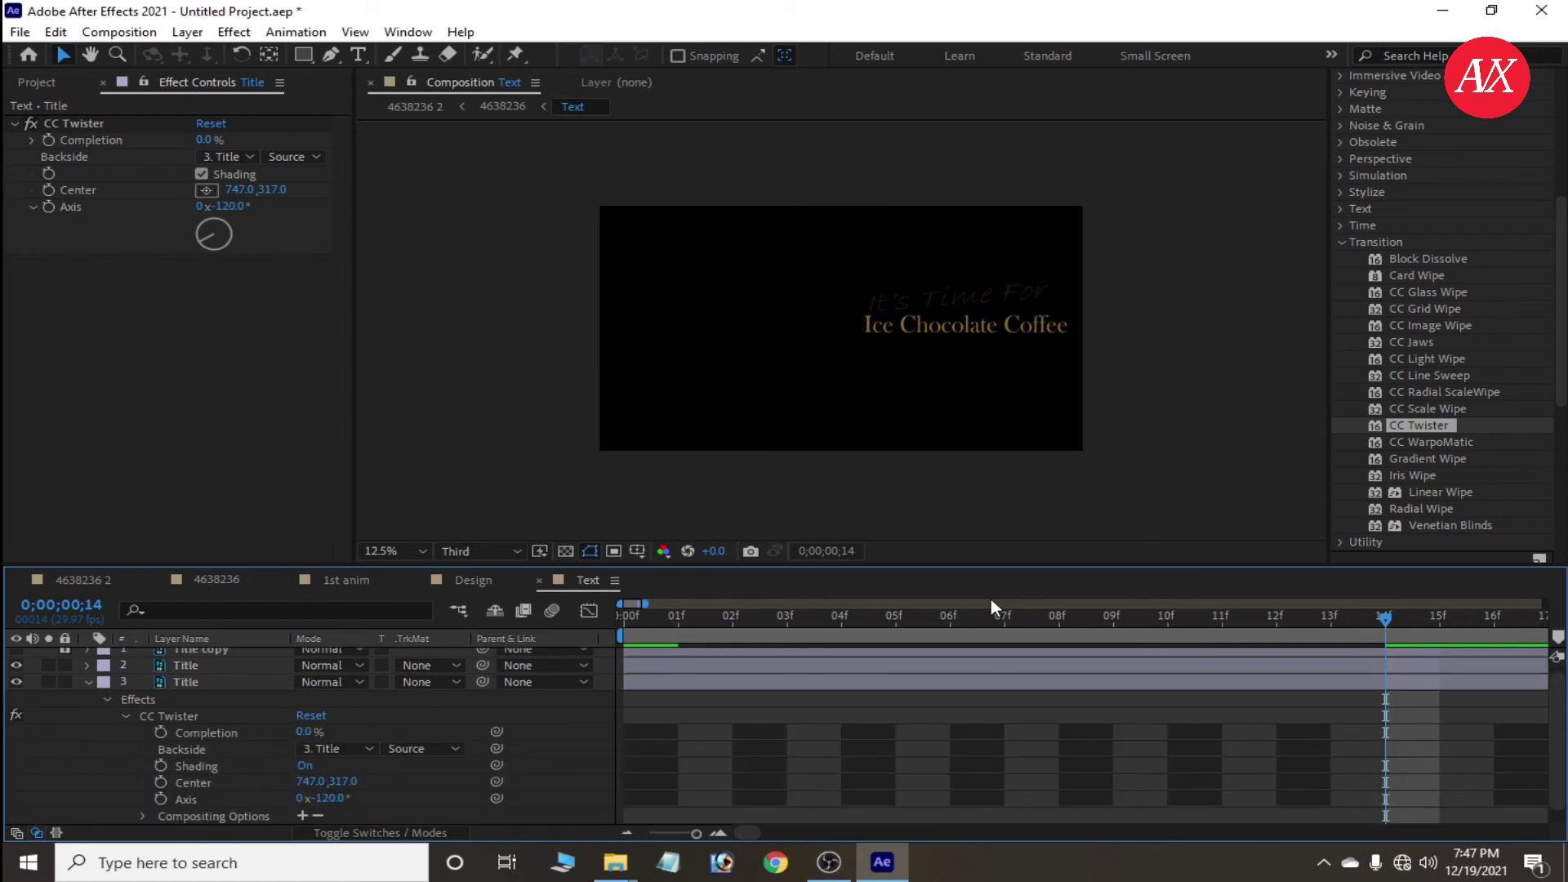
left_click_drag(957, 614, 1362, 709)
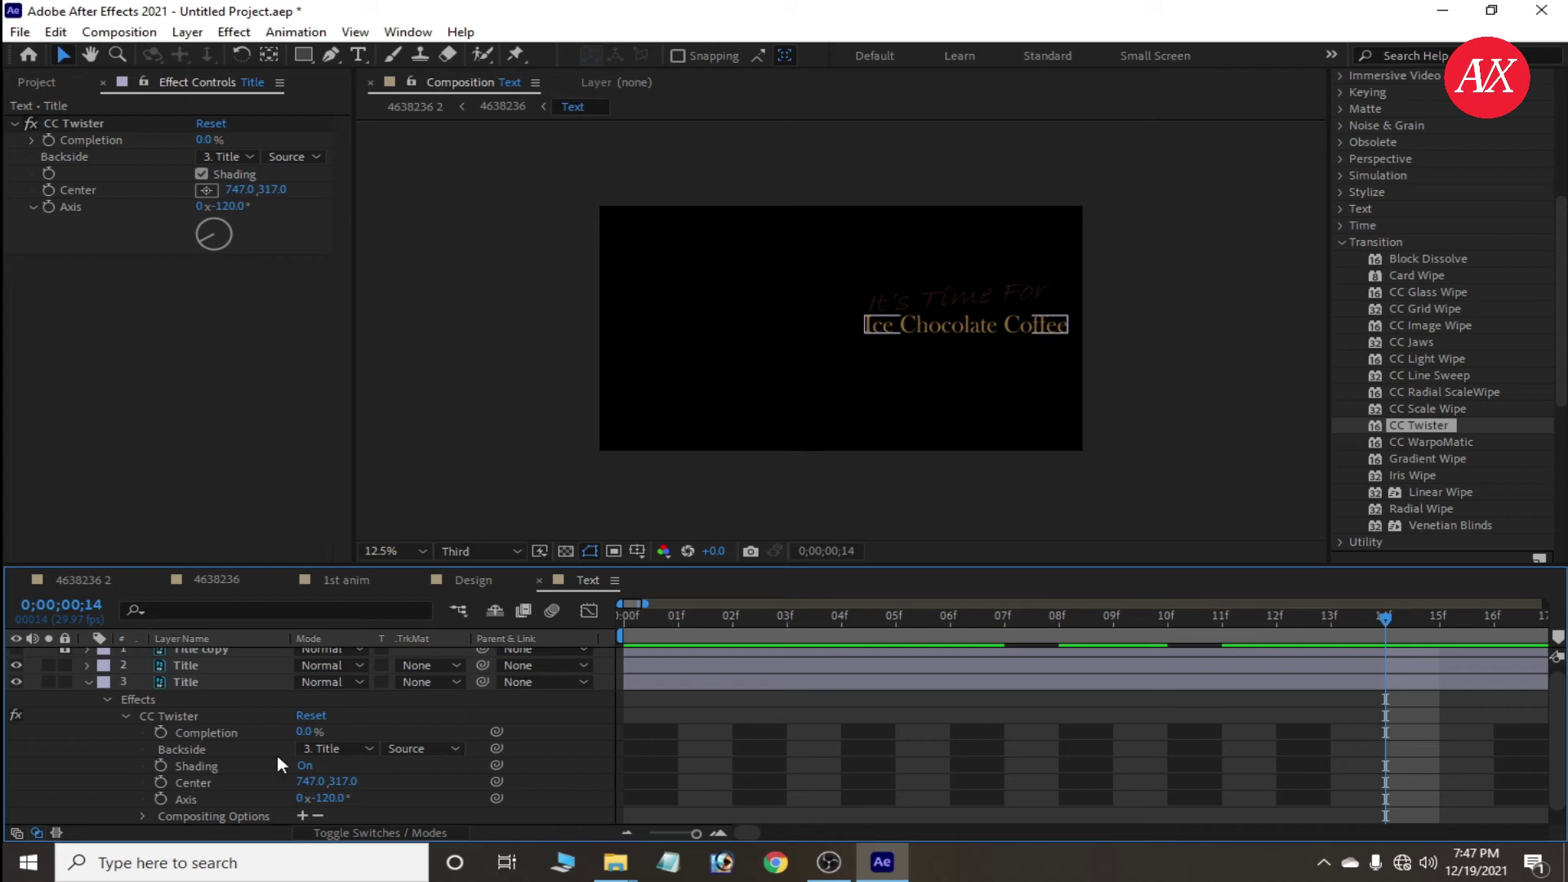
left_click_drag(307, 733, 235, 744)
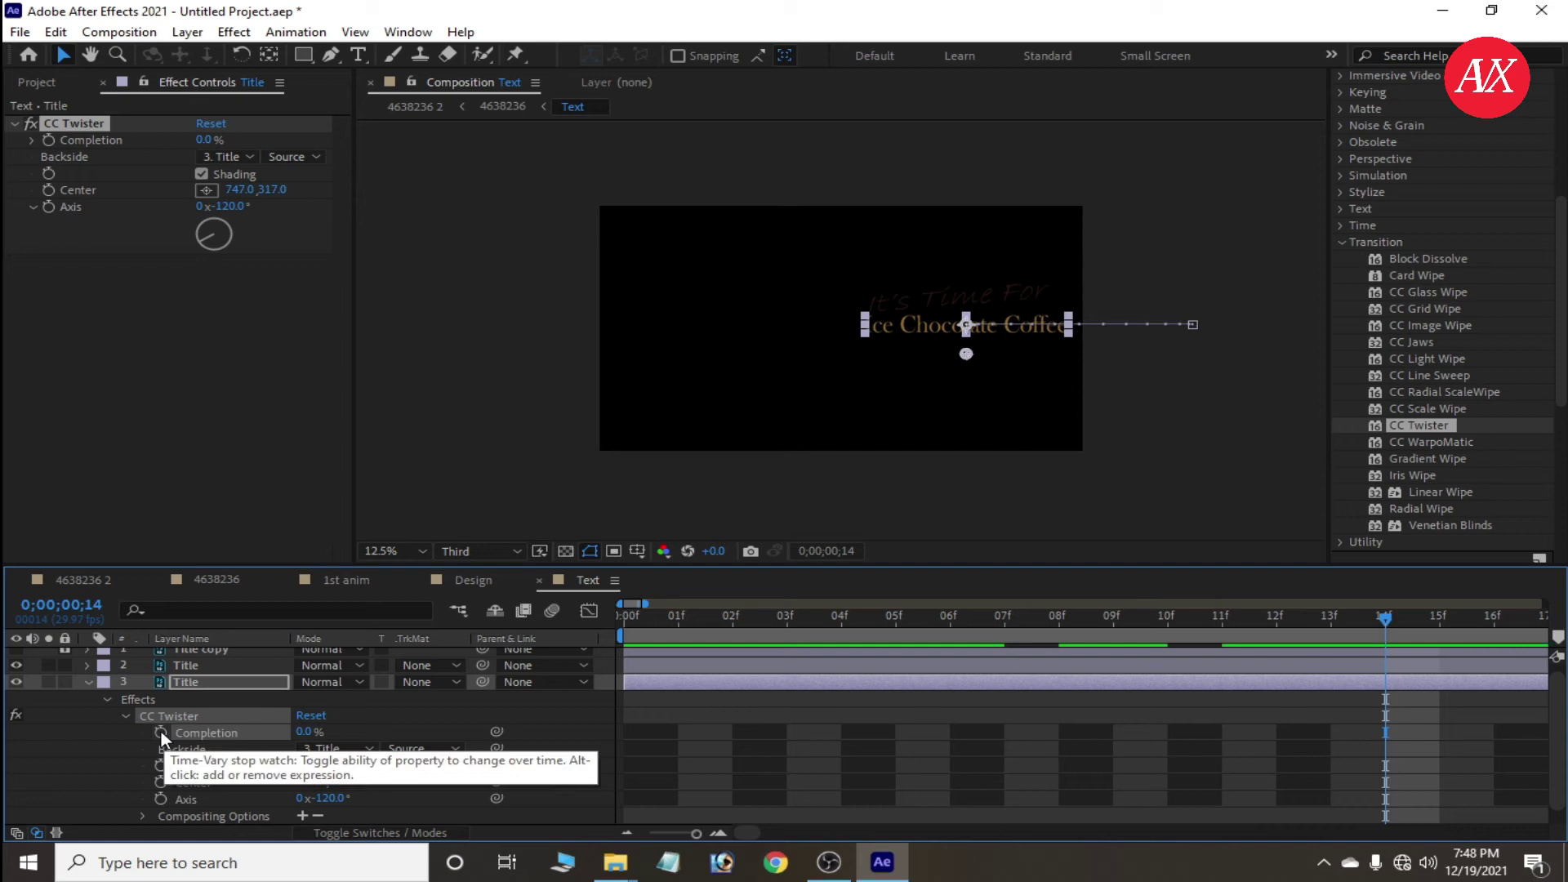
left_click(160, 732)
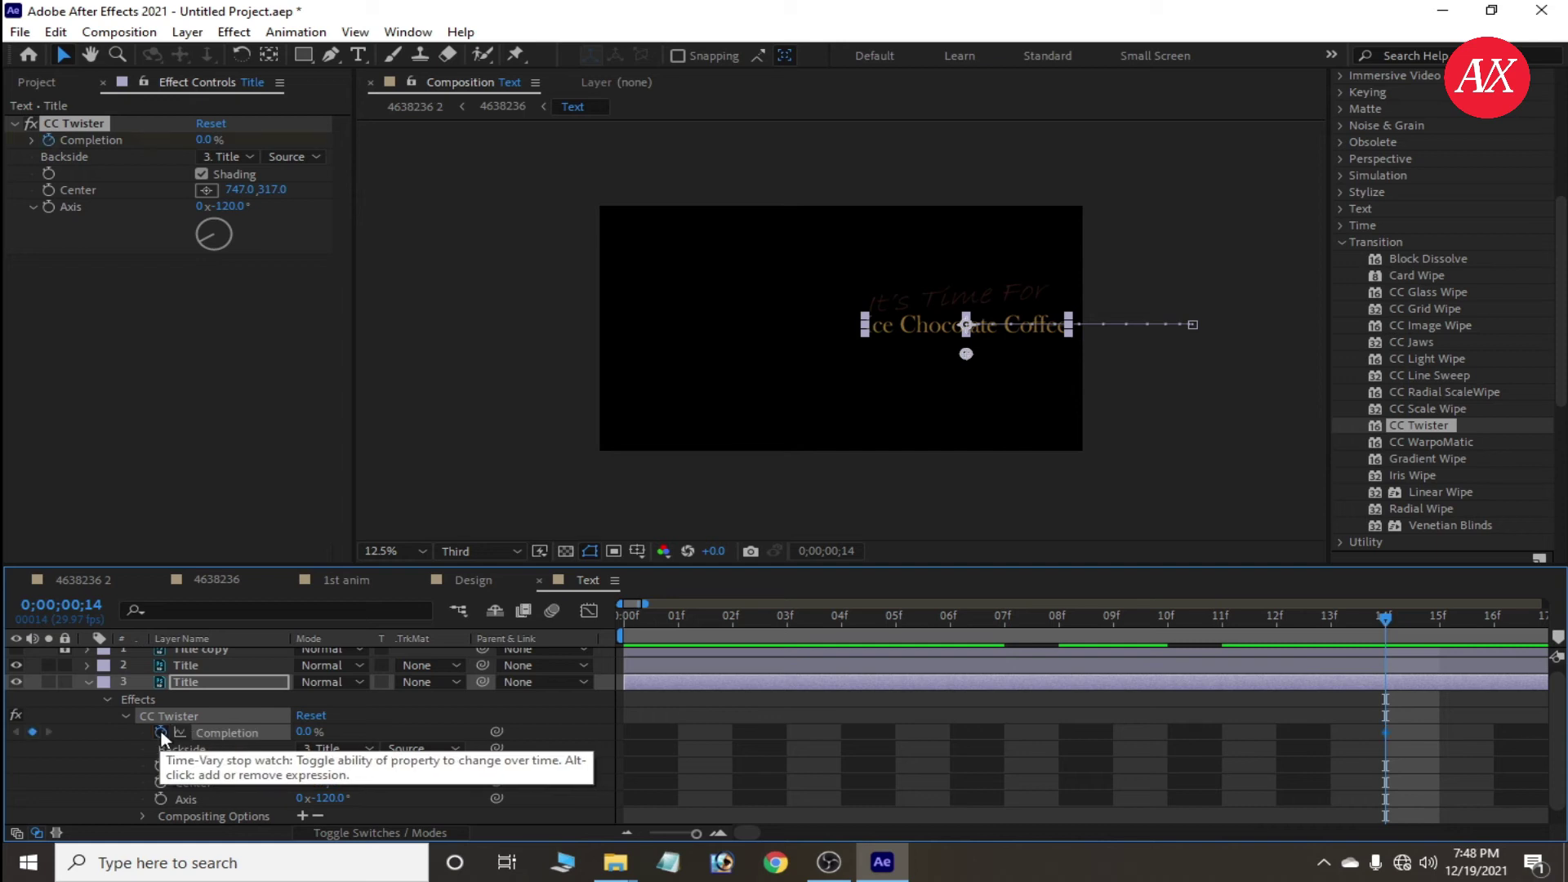
Set CC Twister's Completion to 100% at the first frame and preview the title animation
left_click_drag(1385, 618, 572, 641)
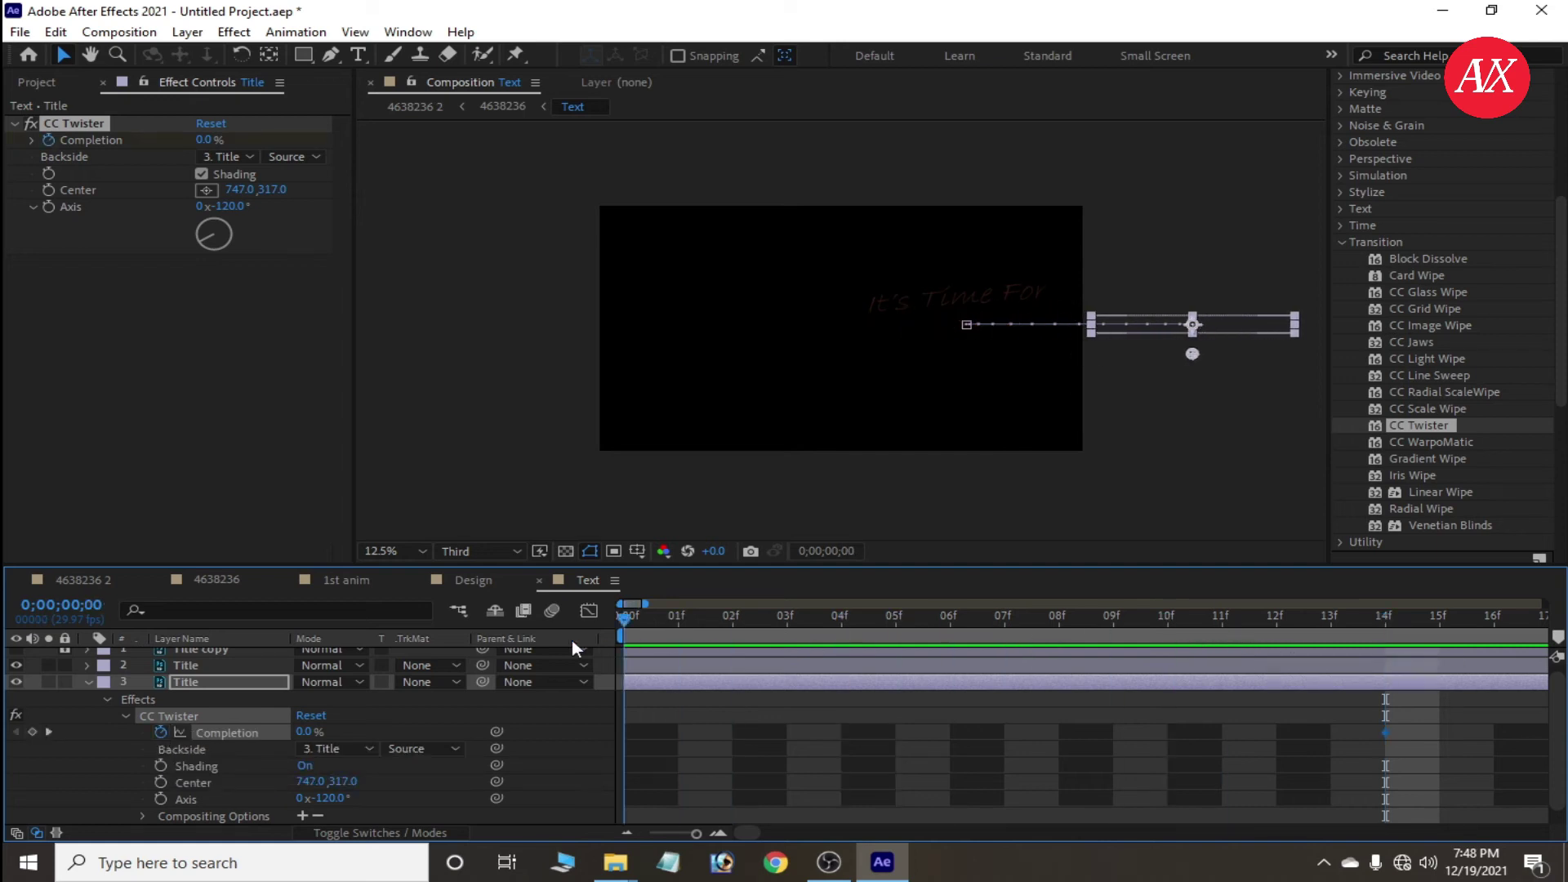
left_click_drag(325, 730, 363, 732)
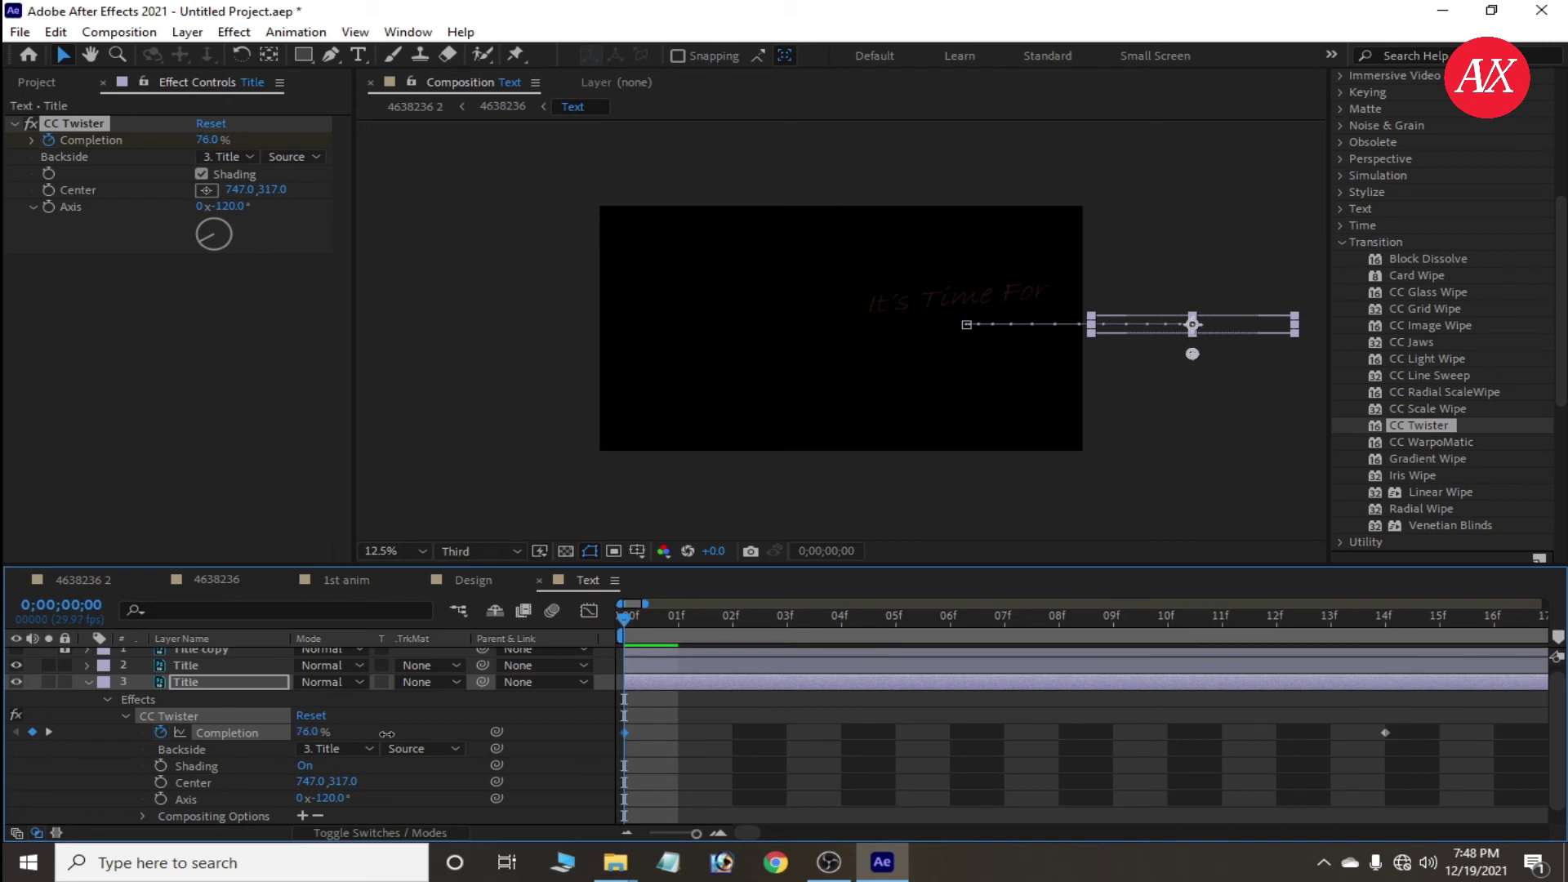
left_click(304, 731)
type("100")
key("Return")
key("space")
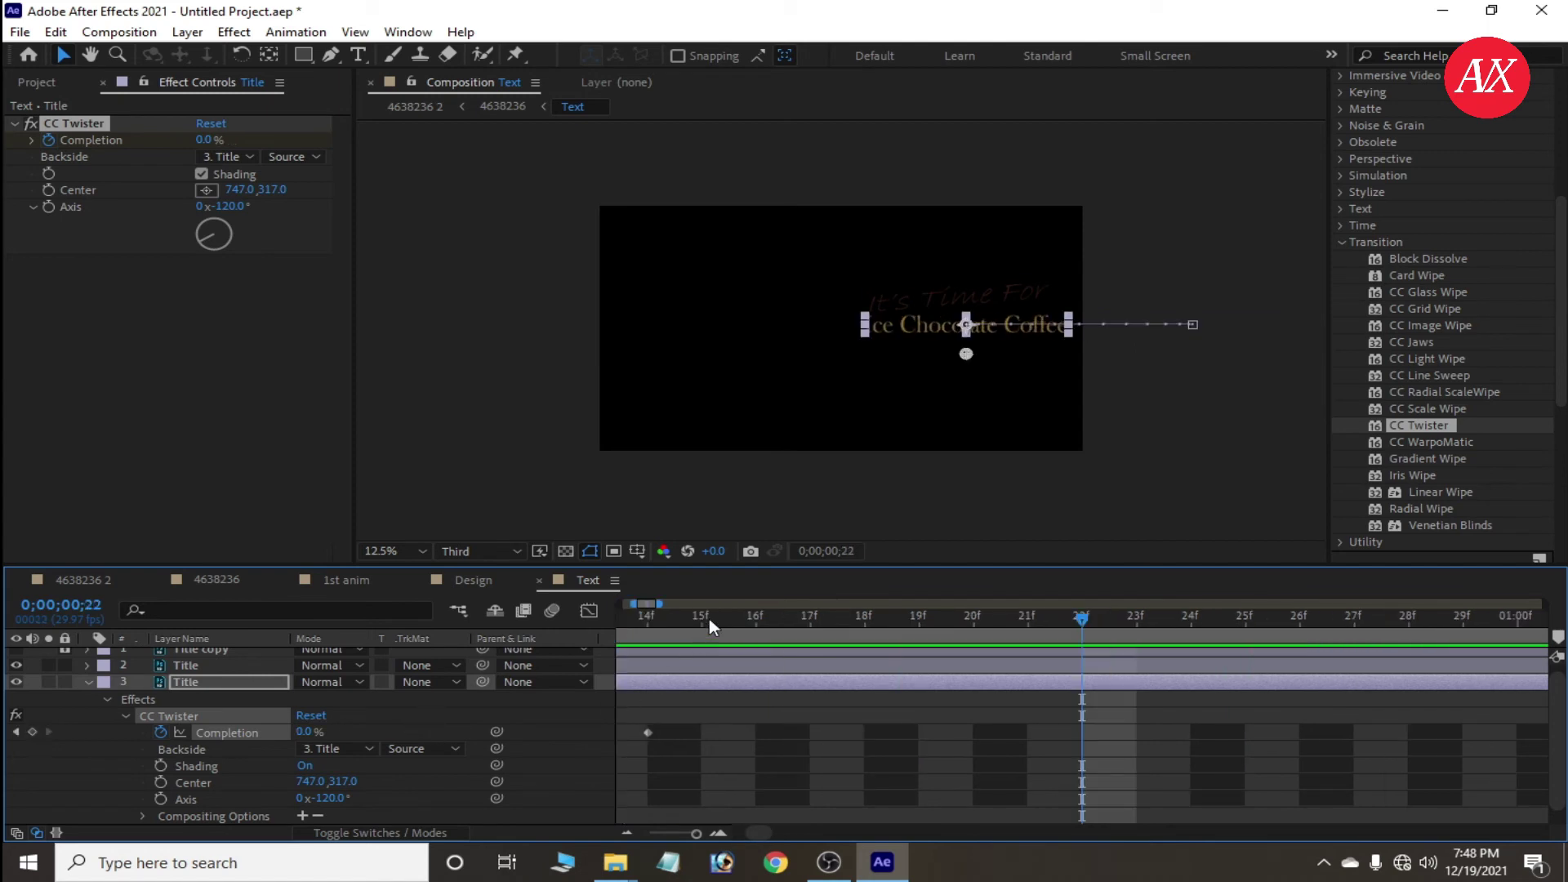
key("space")
Apply Easy Ease to both CC Twister Completion keyframes
left_click_drag(625, 667, 1398, 787)
left_click_drag(1501, 699, 626, 745)
right_click(626, 733)
mouse_move(719, 717)
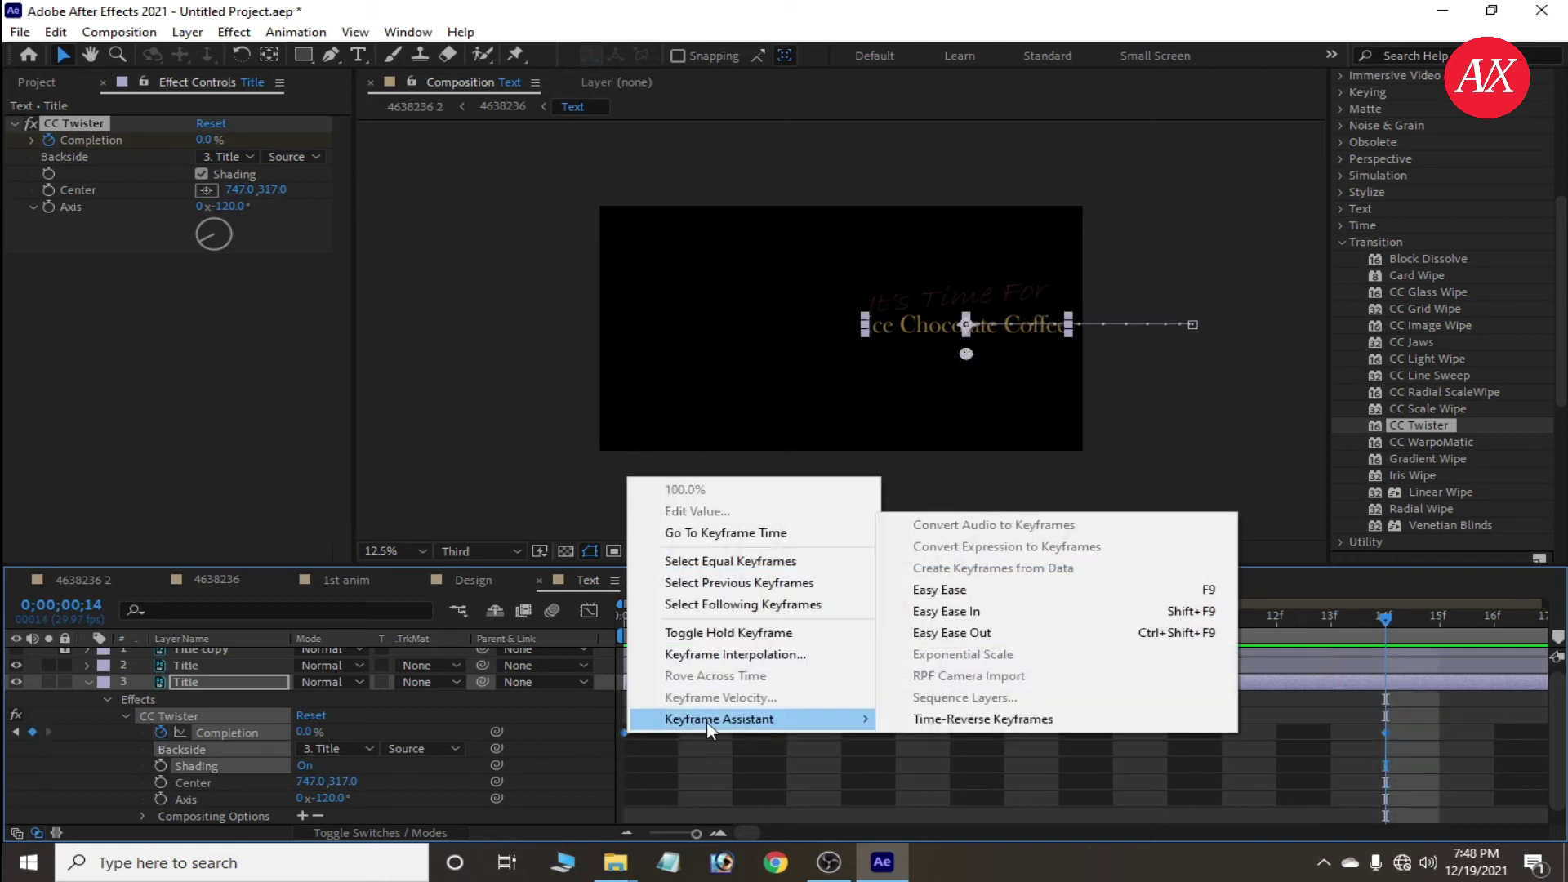
left_click(972, 592)
left_click(1005, 690)
Scrub and play the title's twist animation, and examine CC Twister's Compositing Options and Center settings
left_click_drag(640, 620, 1168, 788)
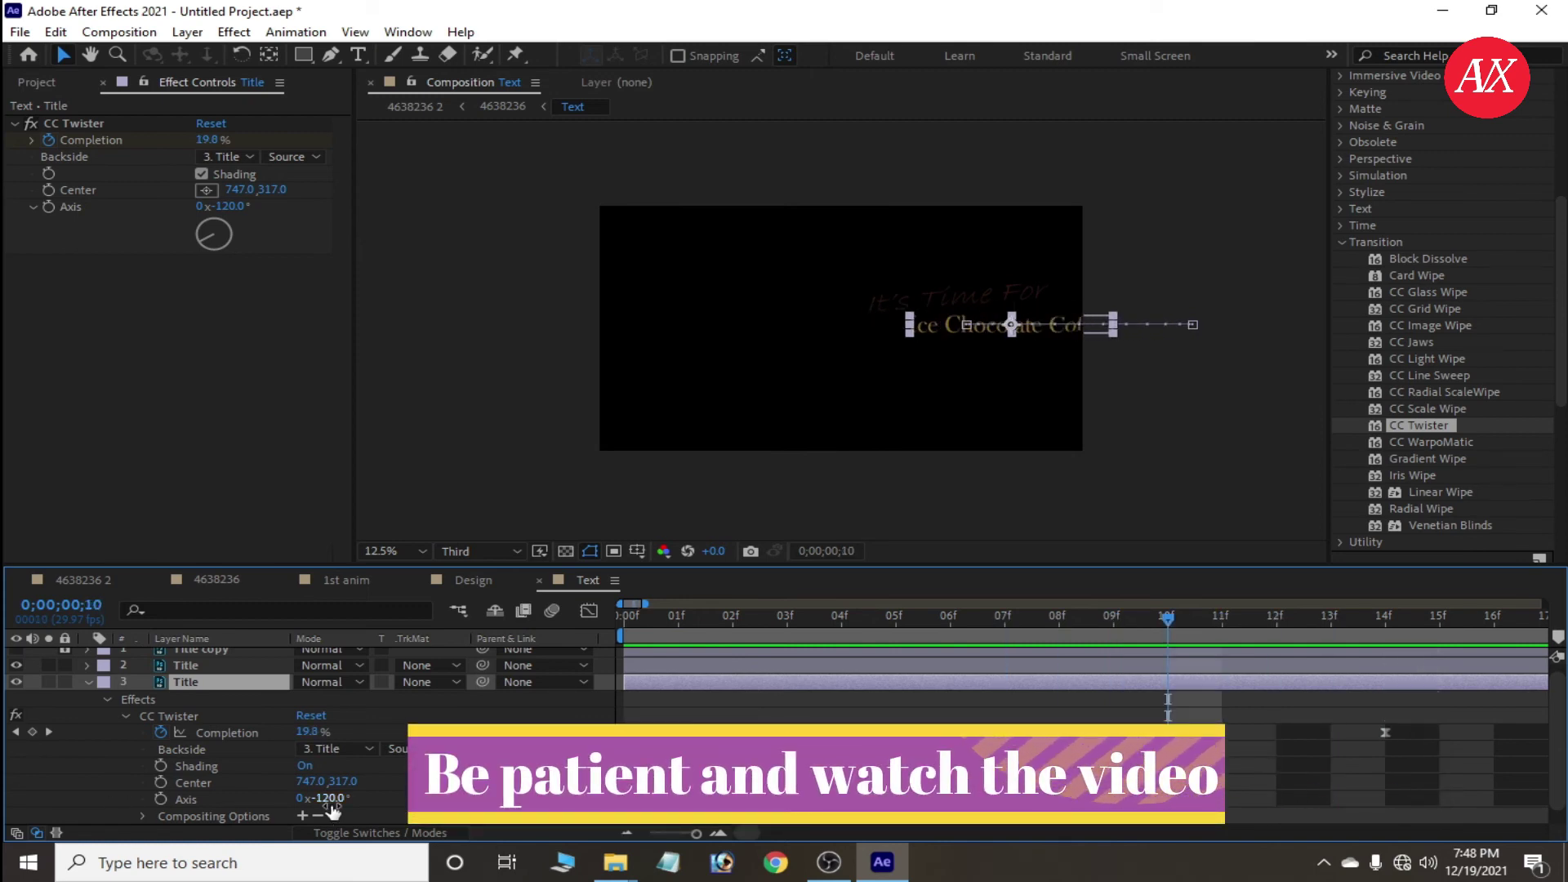
scroll(222, 797, "down", 1)
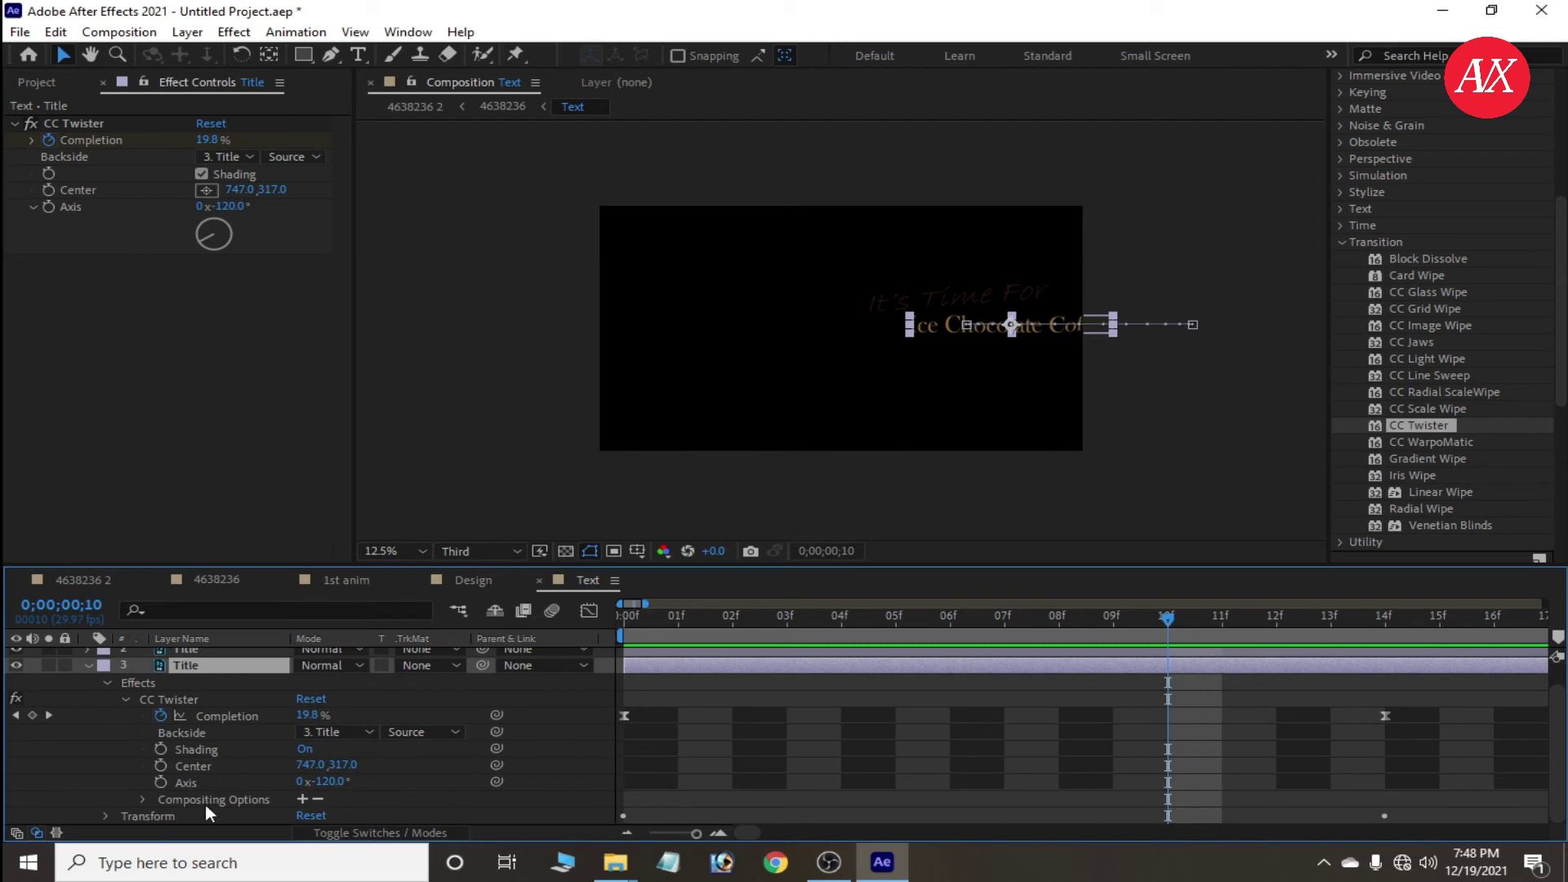
left_click(142, 799)
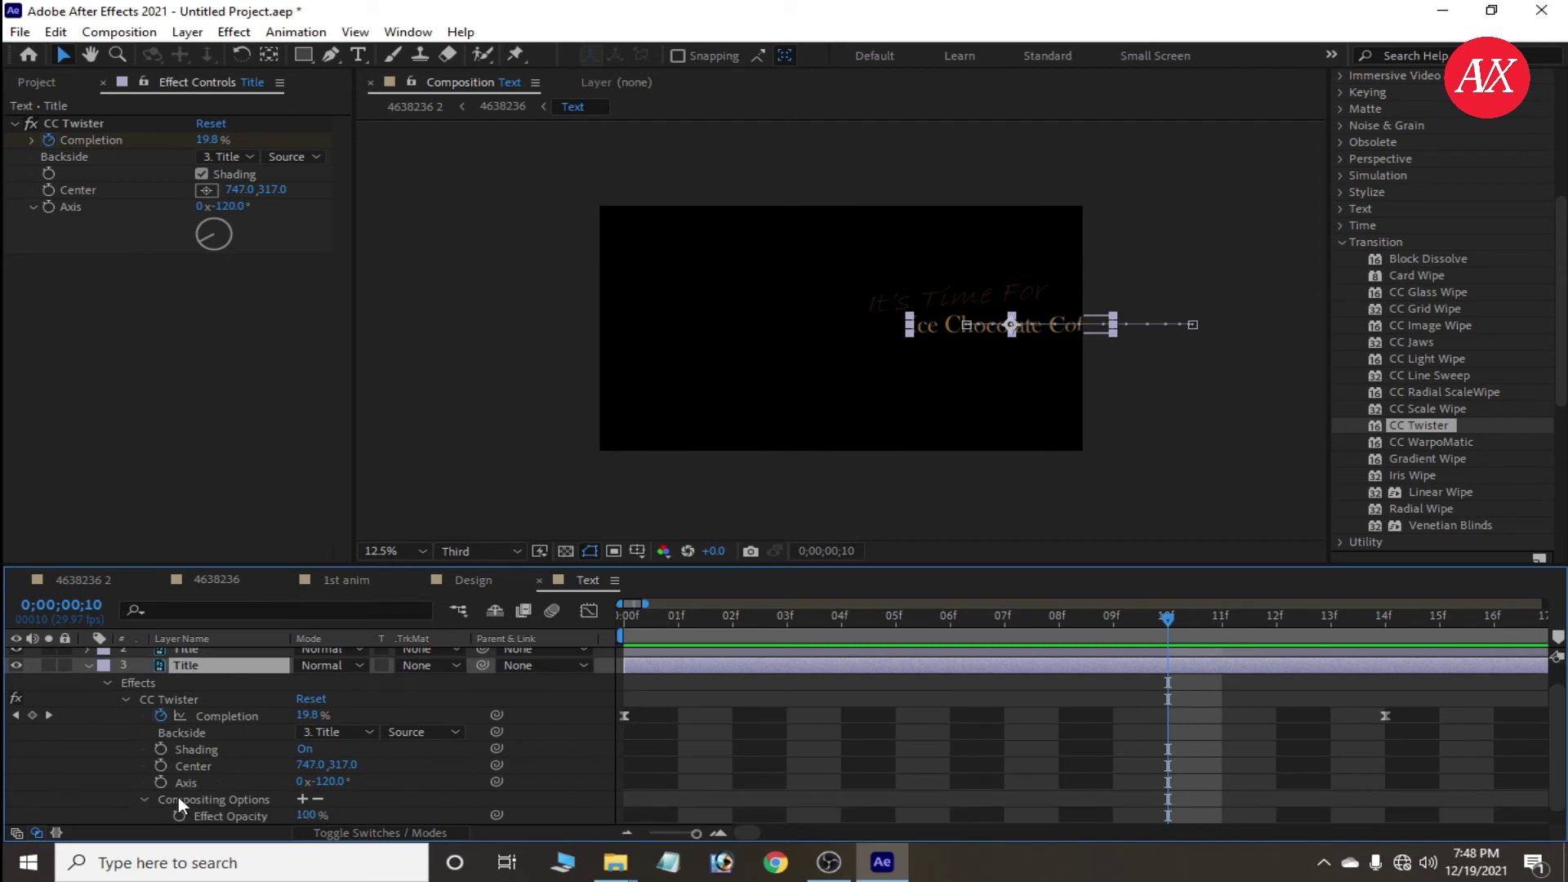
scroll(177, 797, "down", 1)
left_click(143, 782)
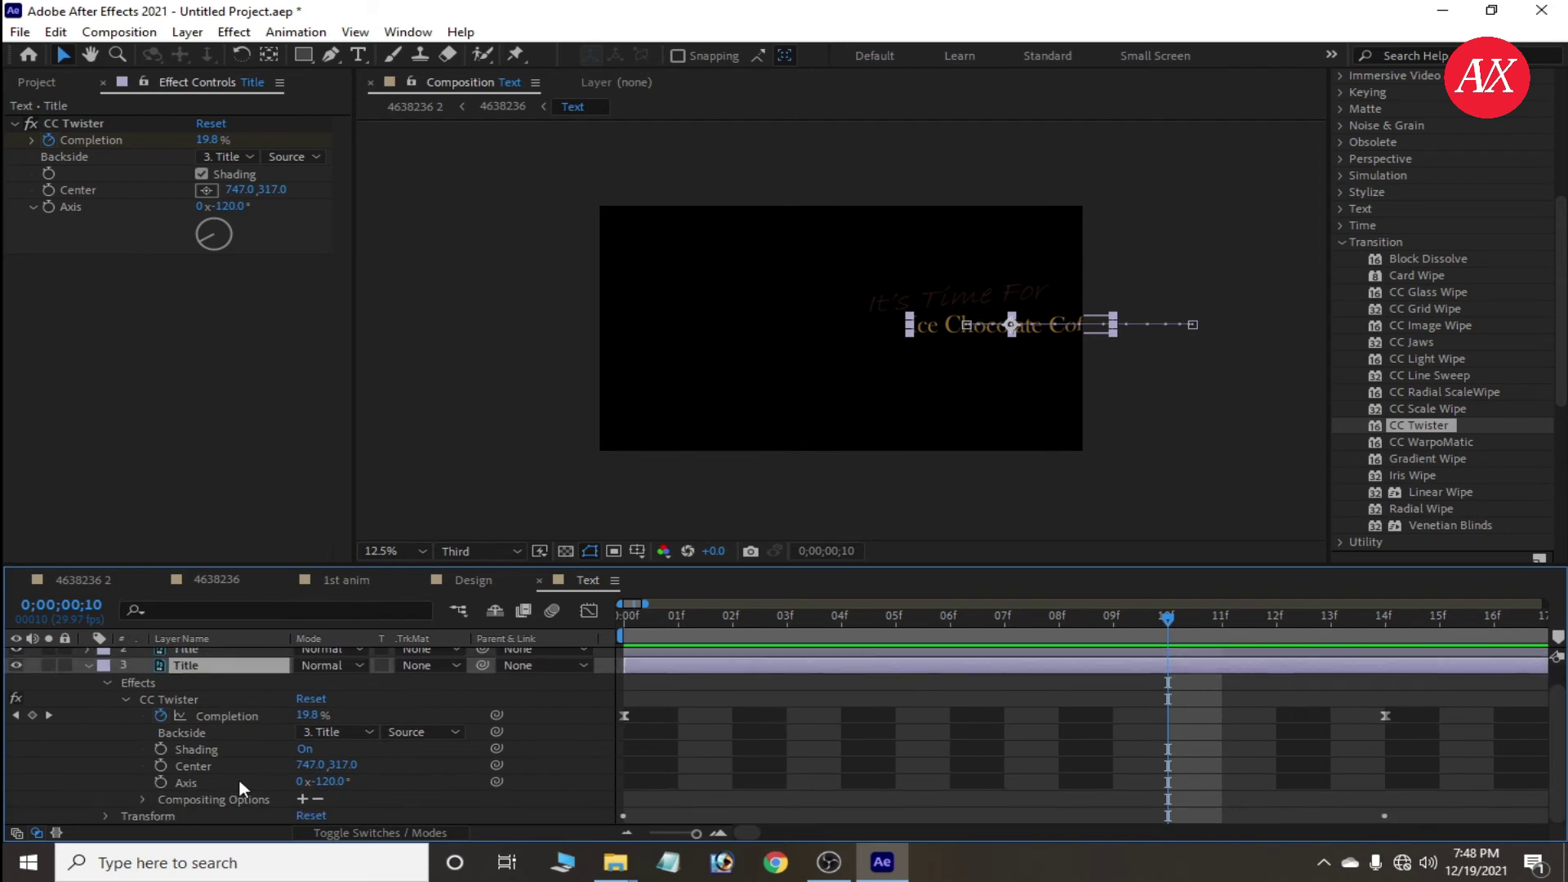
left_click(341, 765)
left_click(410, 765)
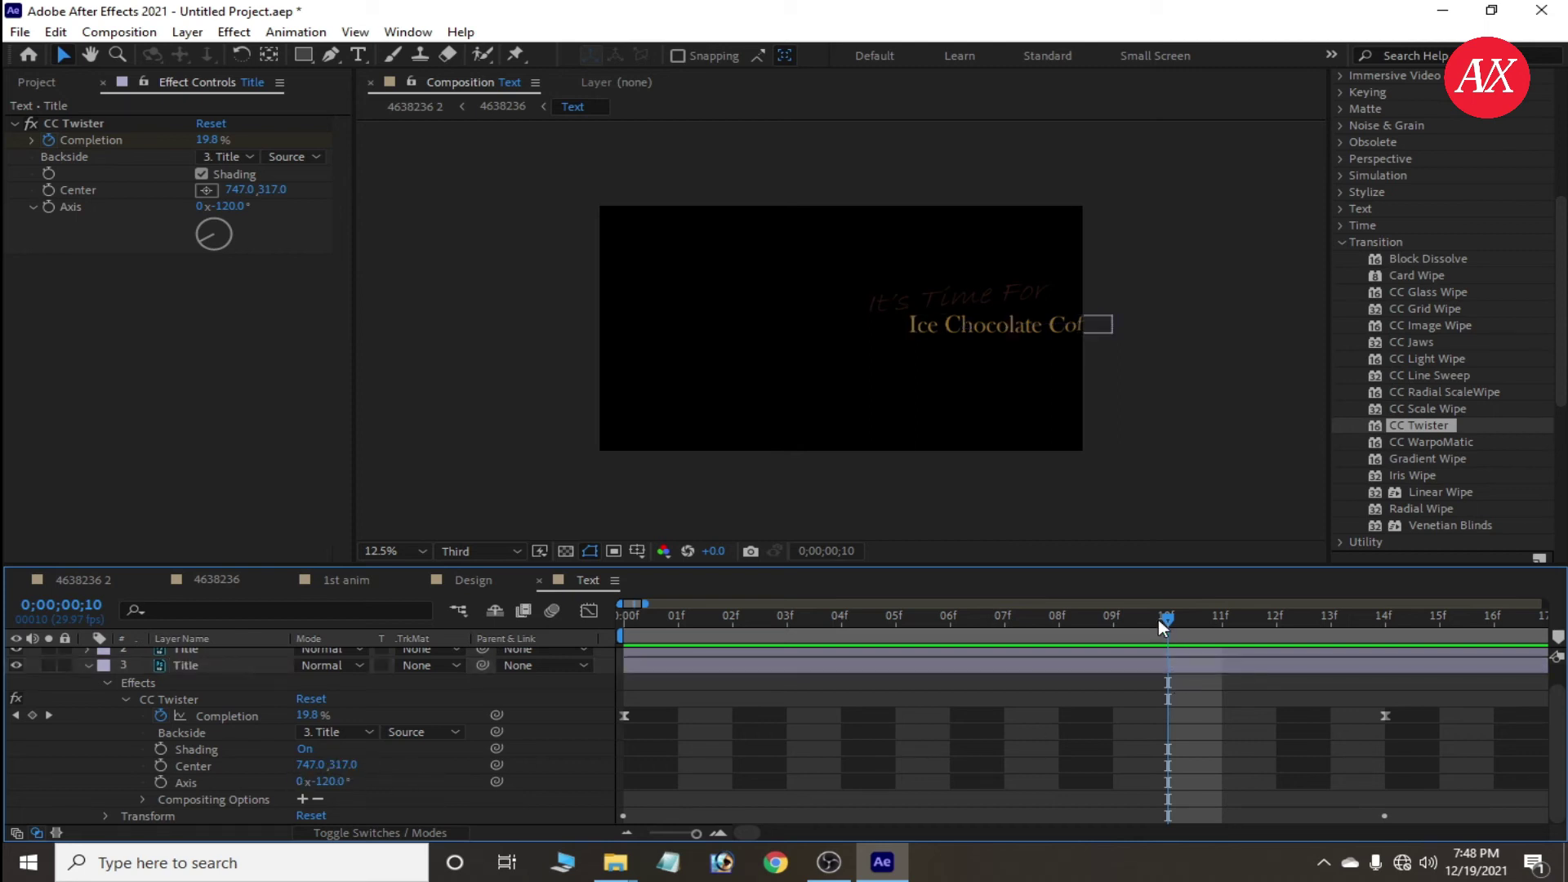
left_click_drag(1141, 627, 360, 622)
key("space")
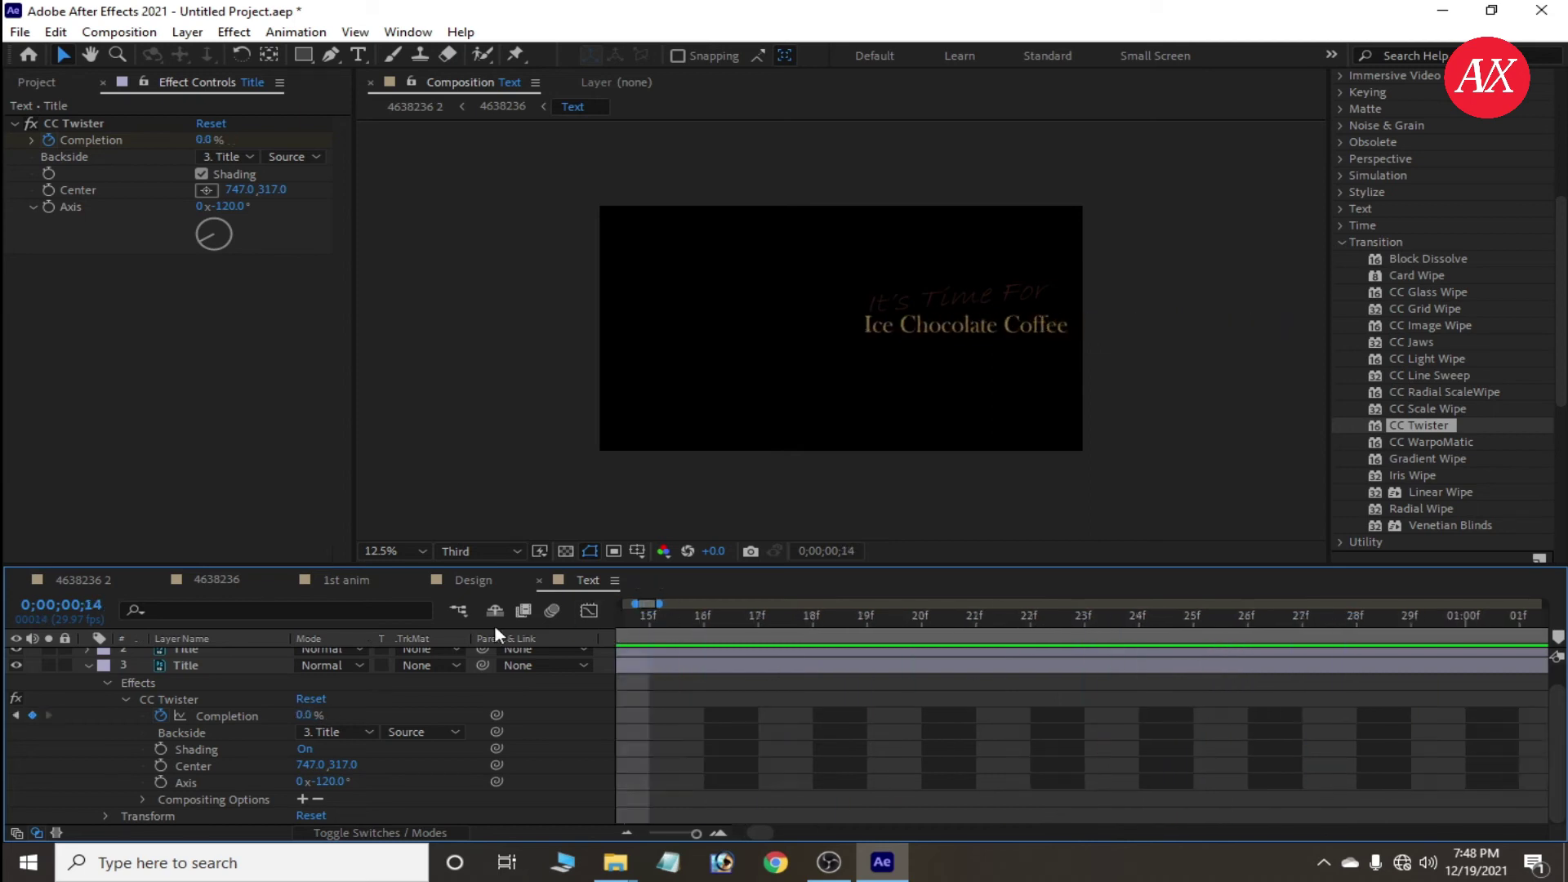
key("space")
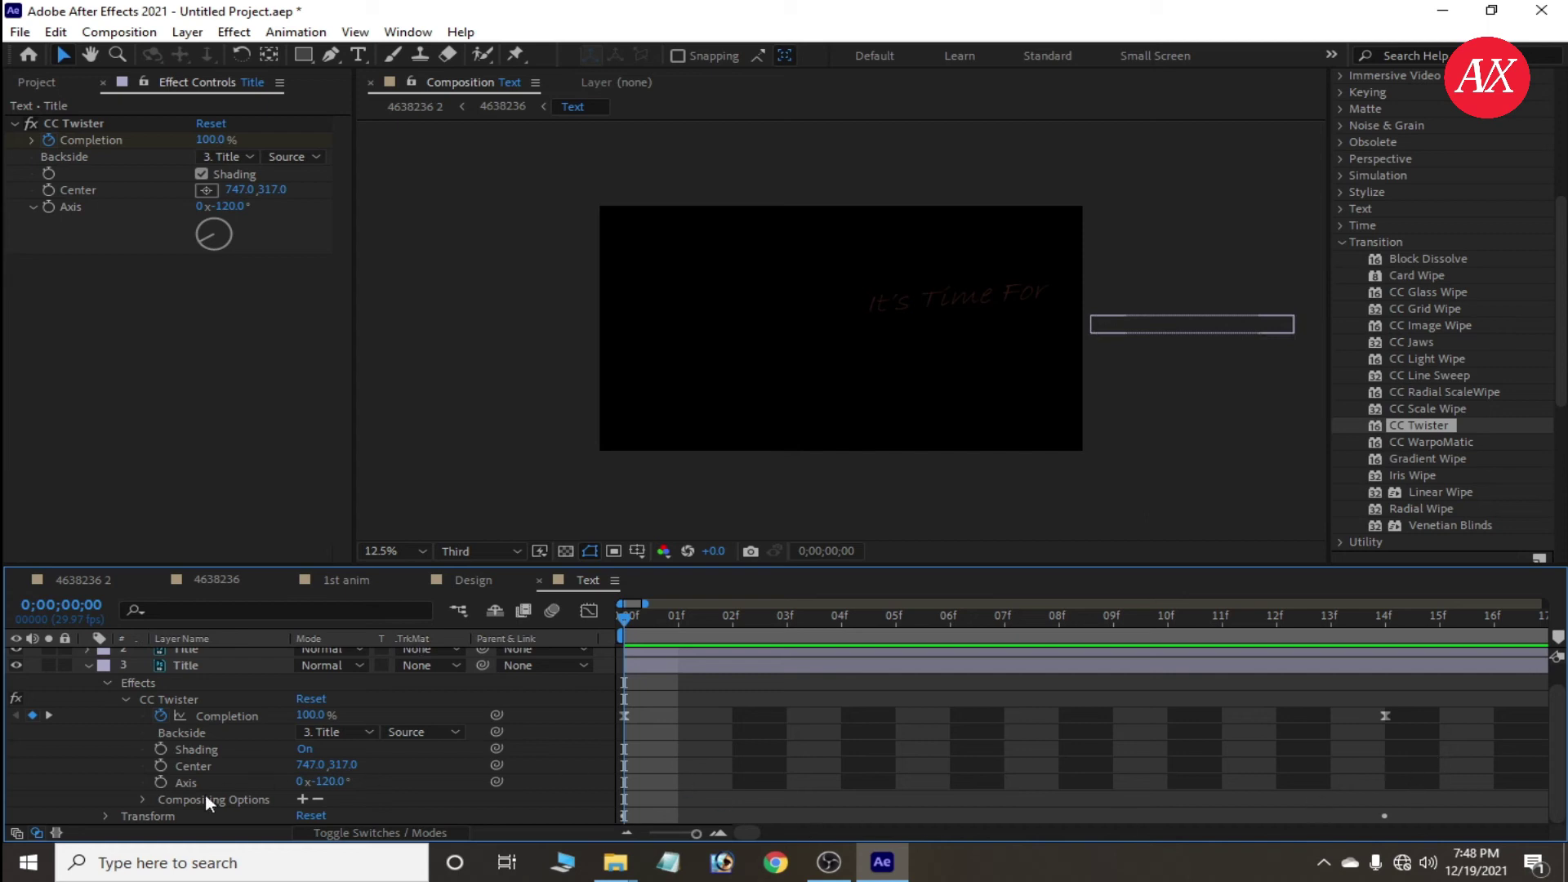
Move the ending Completion and Position keyframes of the title to frame 20 and preview the slower animation
left_click(105, 815)
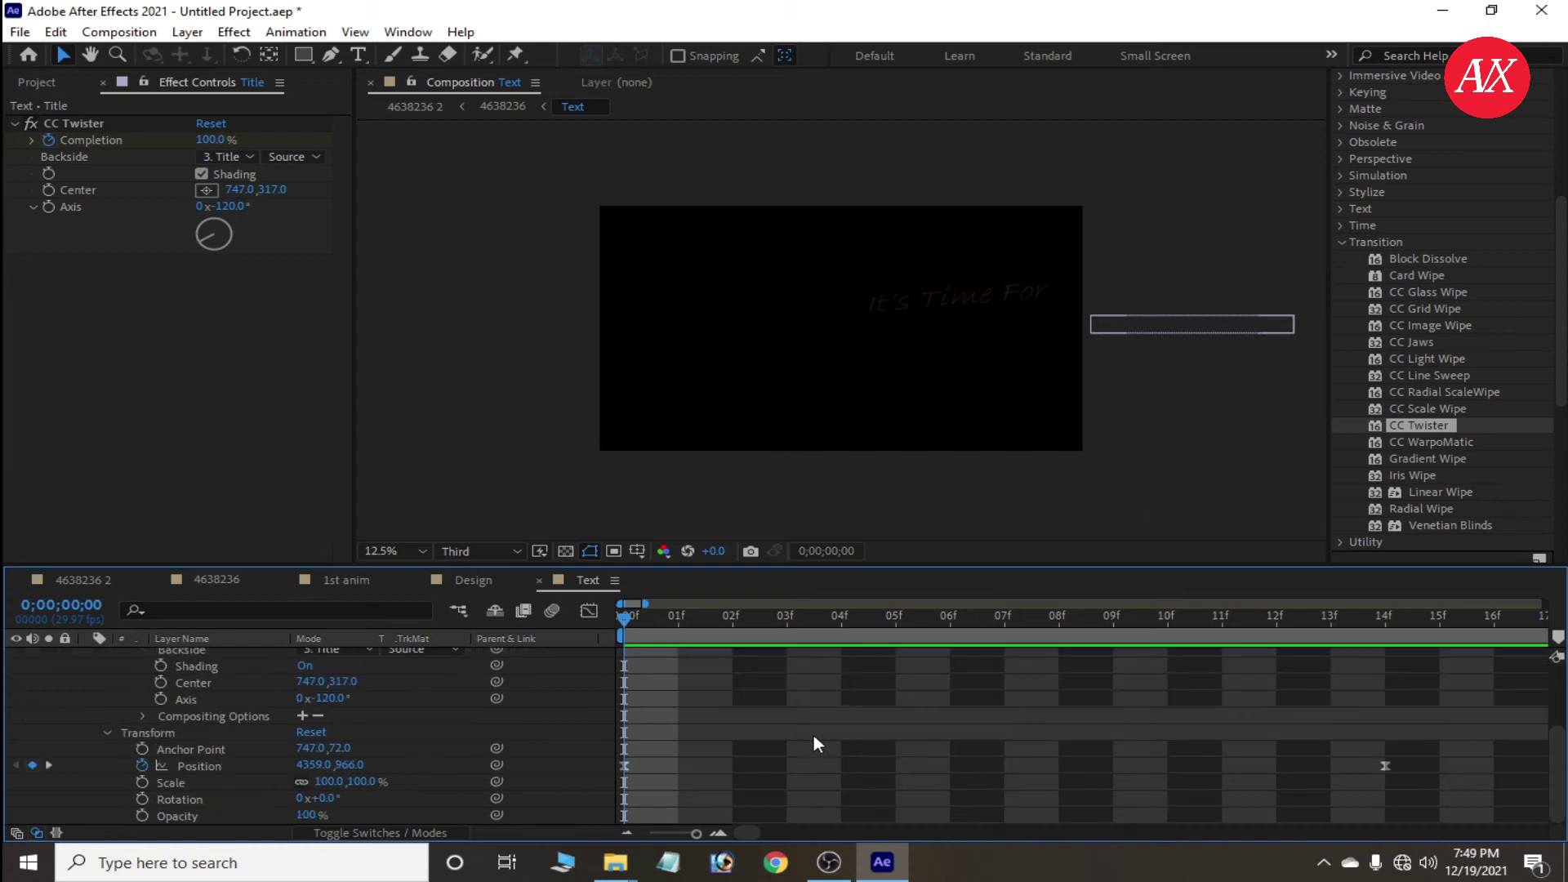
scroll(814, 735, "up", 1)
left_click_drag(690, 833, 693, 836)
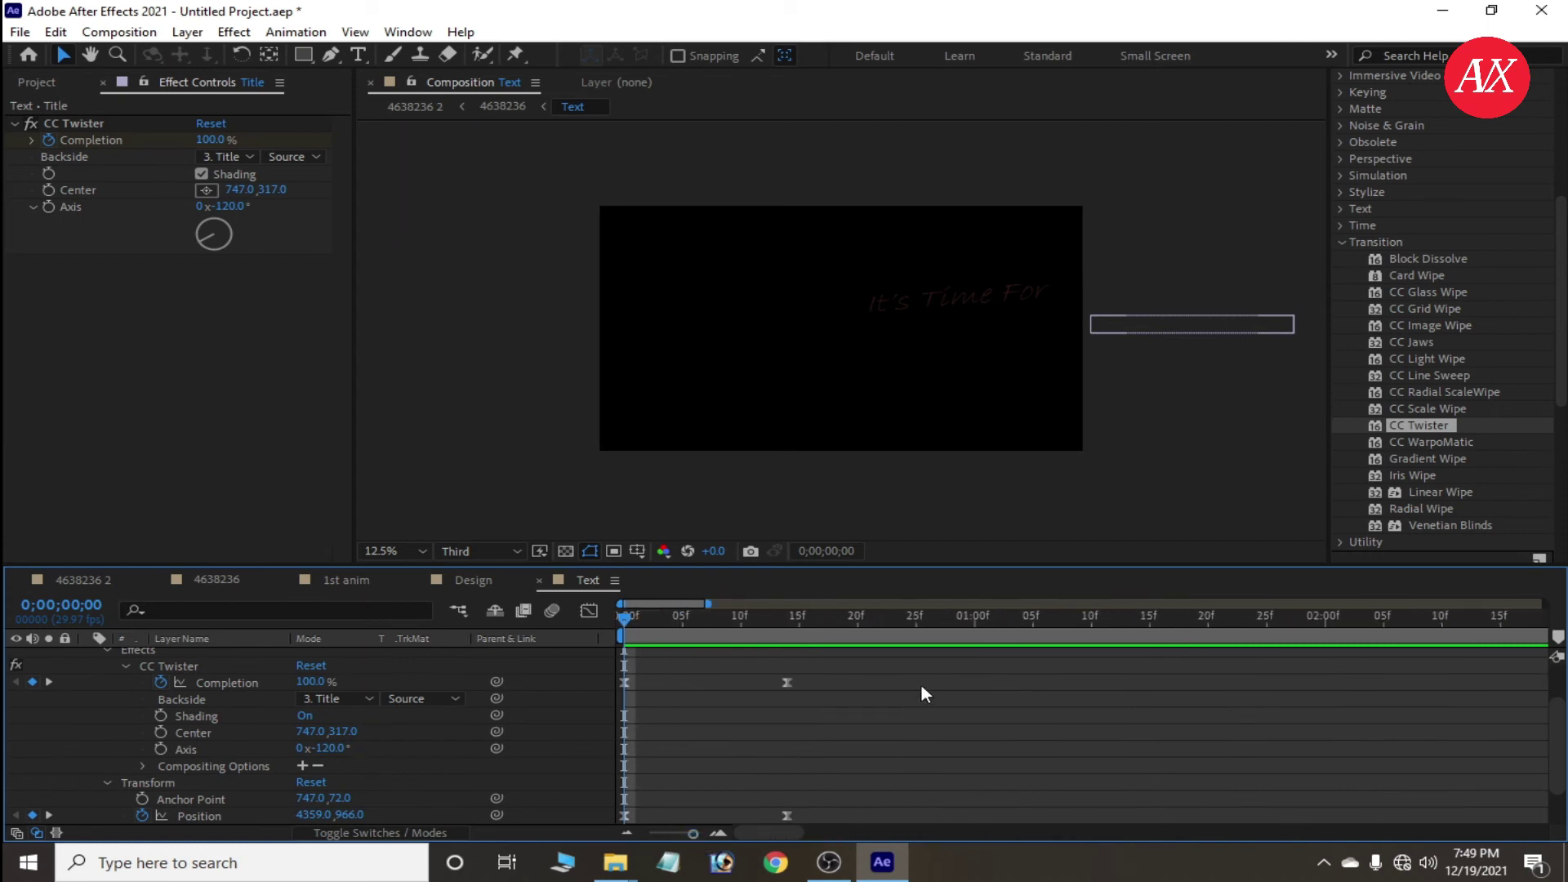
scroll(859, 681, "down", 2)
scroll(860, 688, "up", 4)
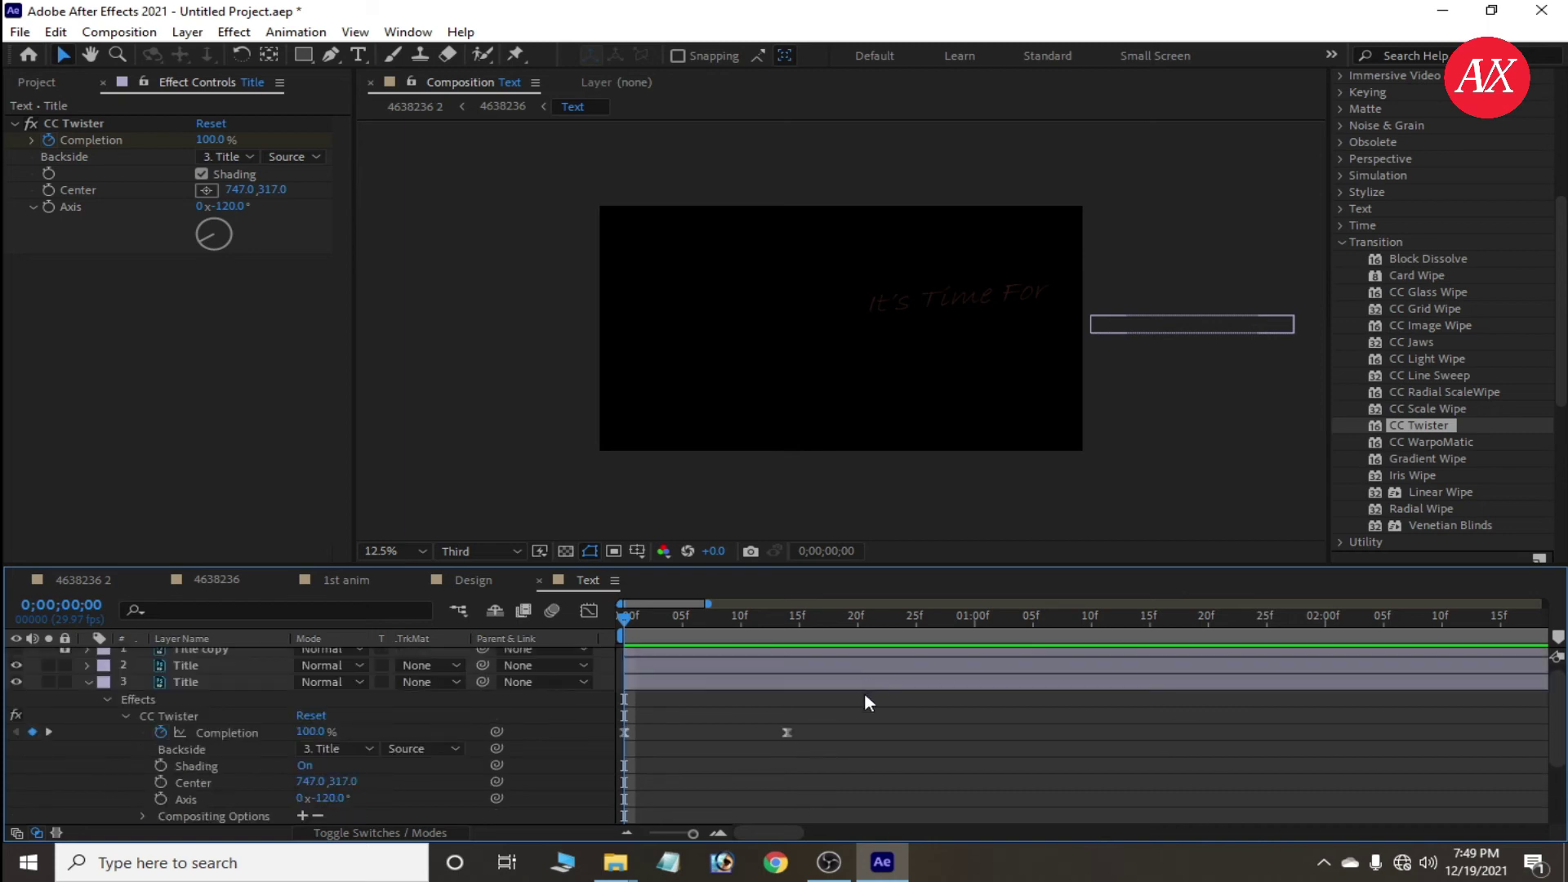
scroll(864, 692, "down", 3)
left_click_drag(869, 665, 860, 815)
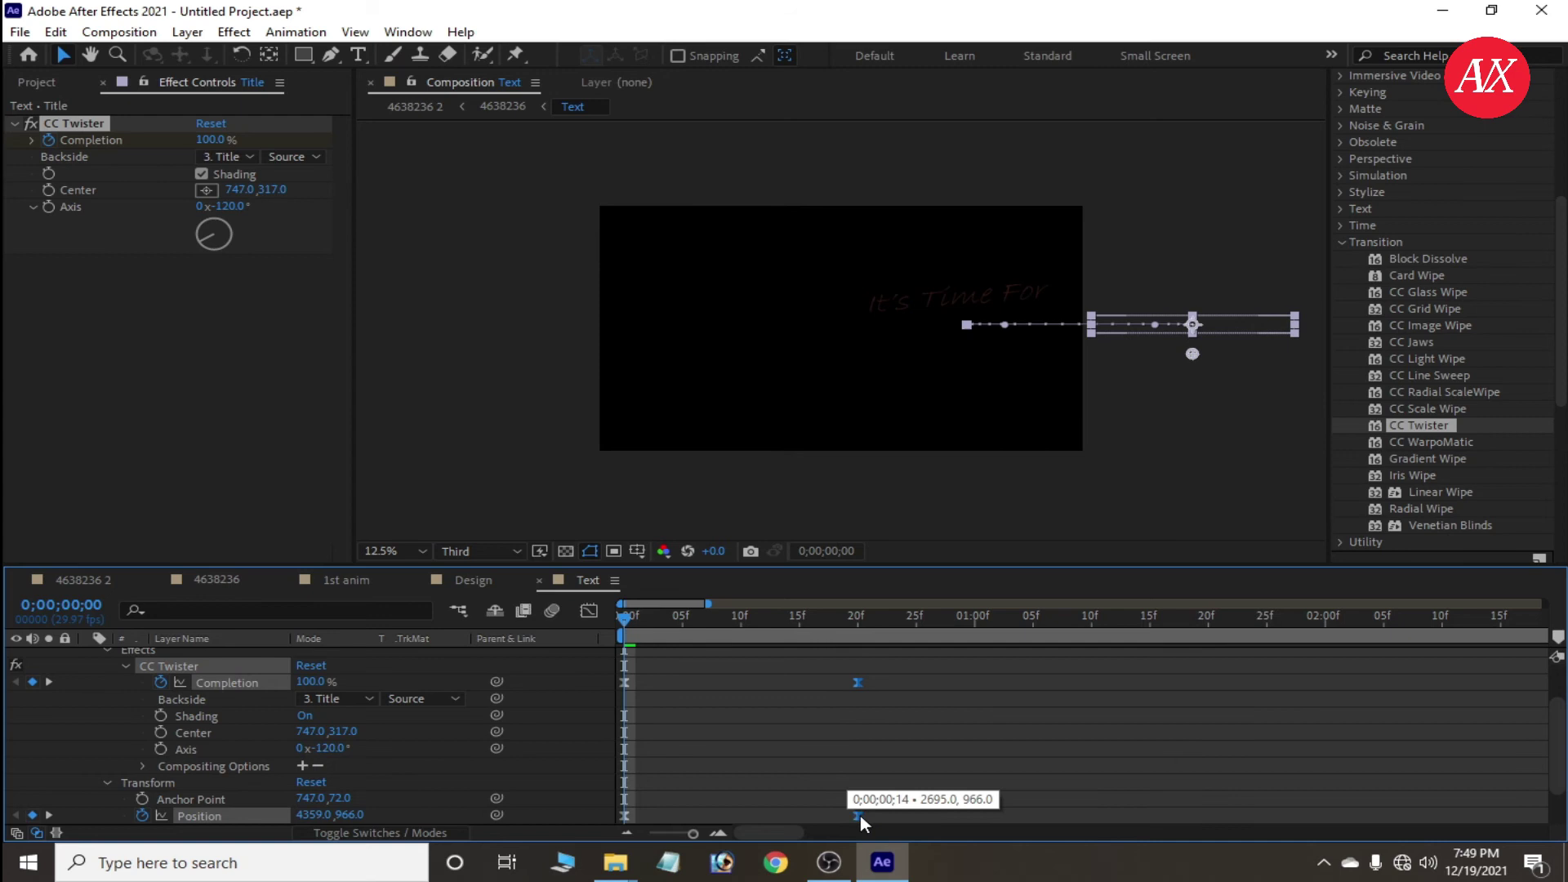
left_click(923, 789)
key("space")
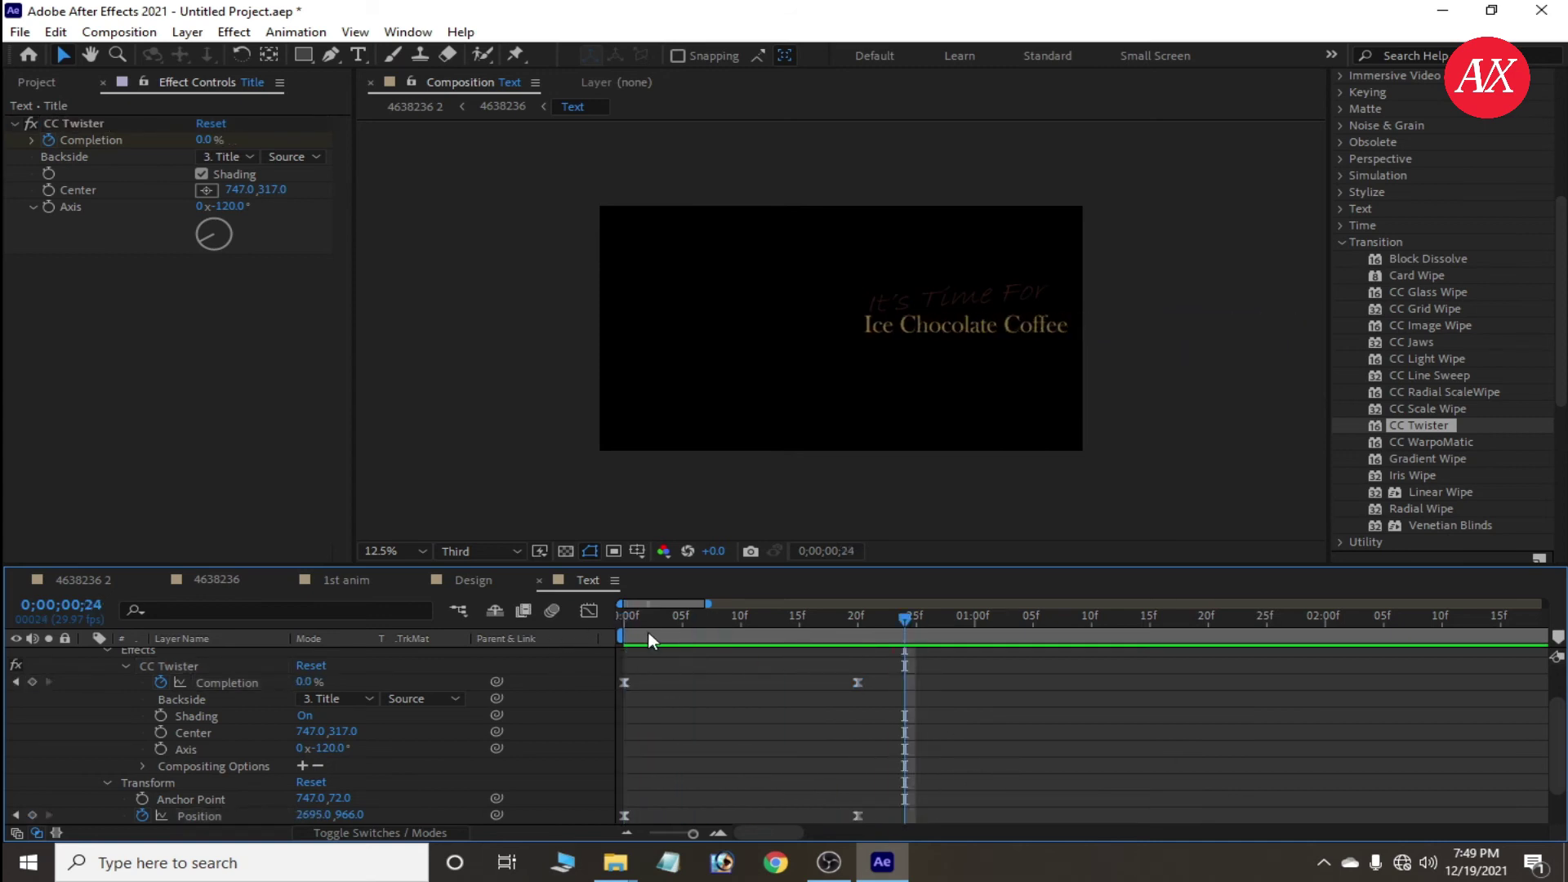
Add Opacity keyframes of 100% to the "Ice Chocolate Coffee" title at frames 9 and 20
left_click_drag(665, 624, 753, 636)
left_click_drag(806, 650, 733, 655)
key("alt+]")
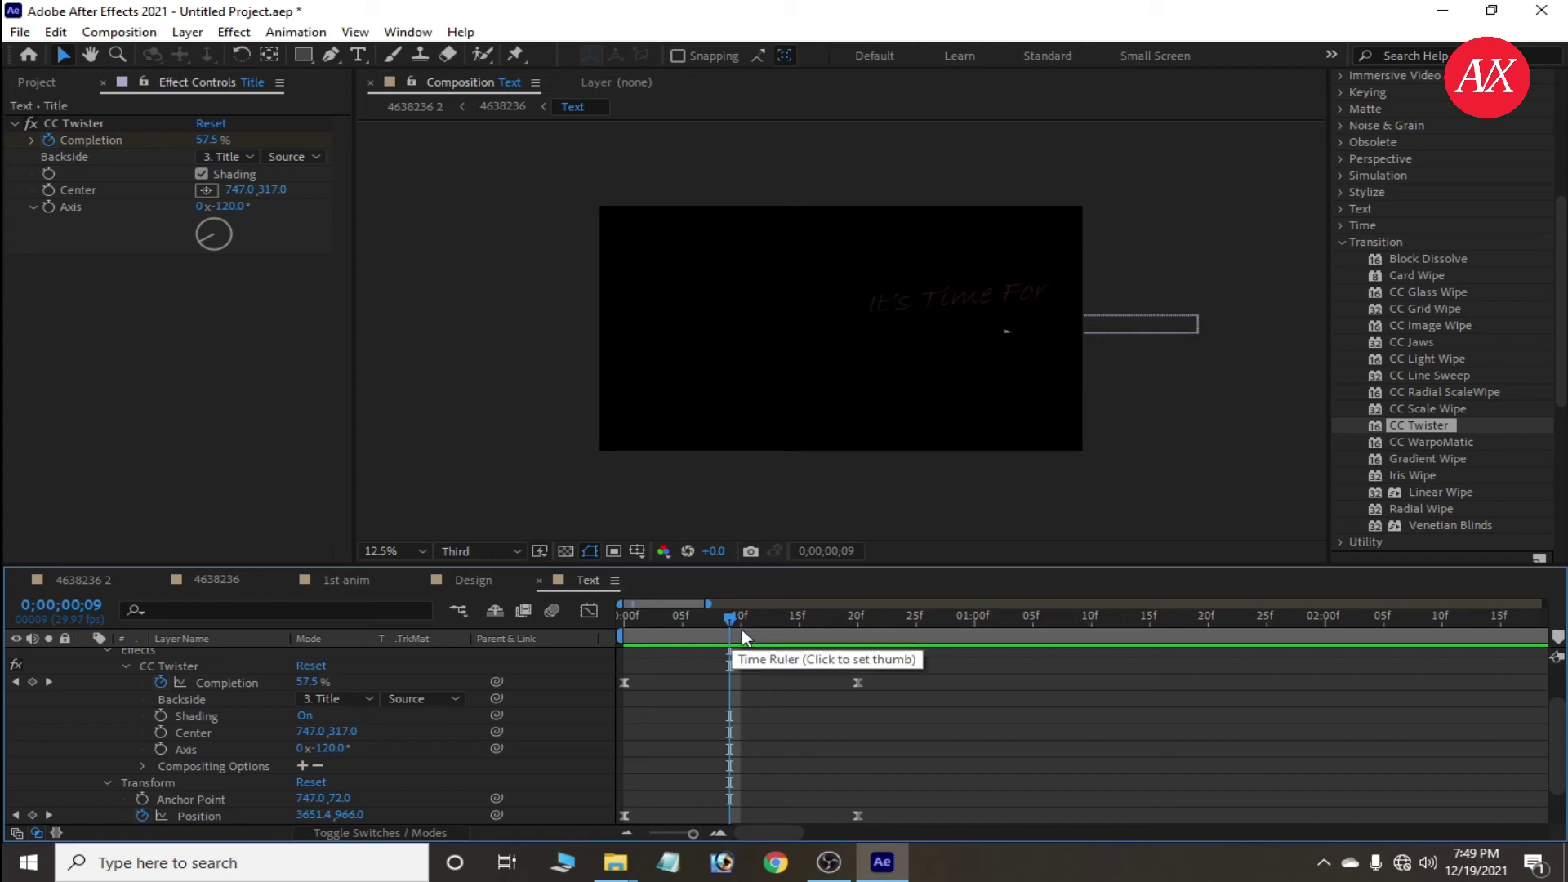
scroll(229, 764, "down", 1)
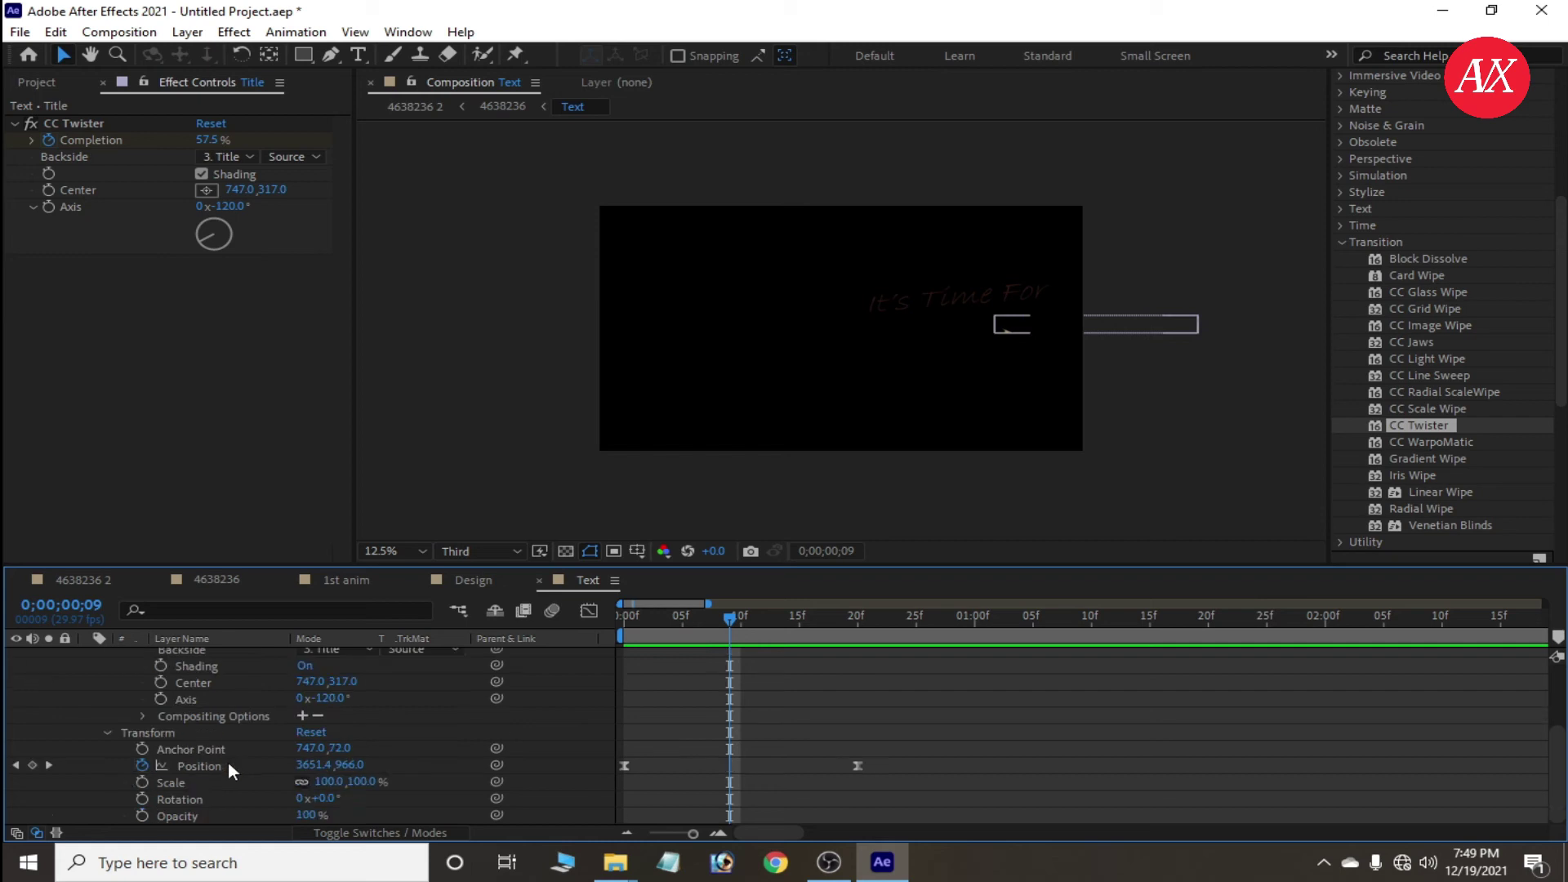
left_click(142, 815)
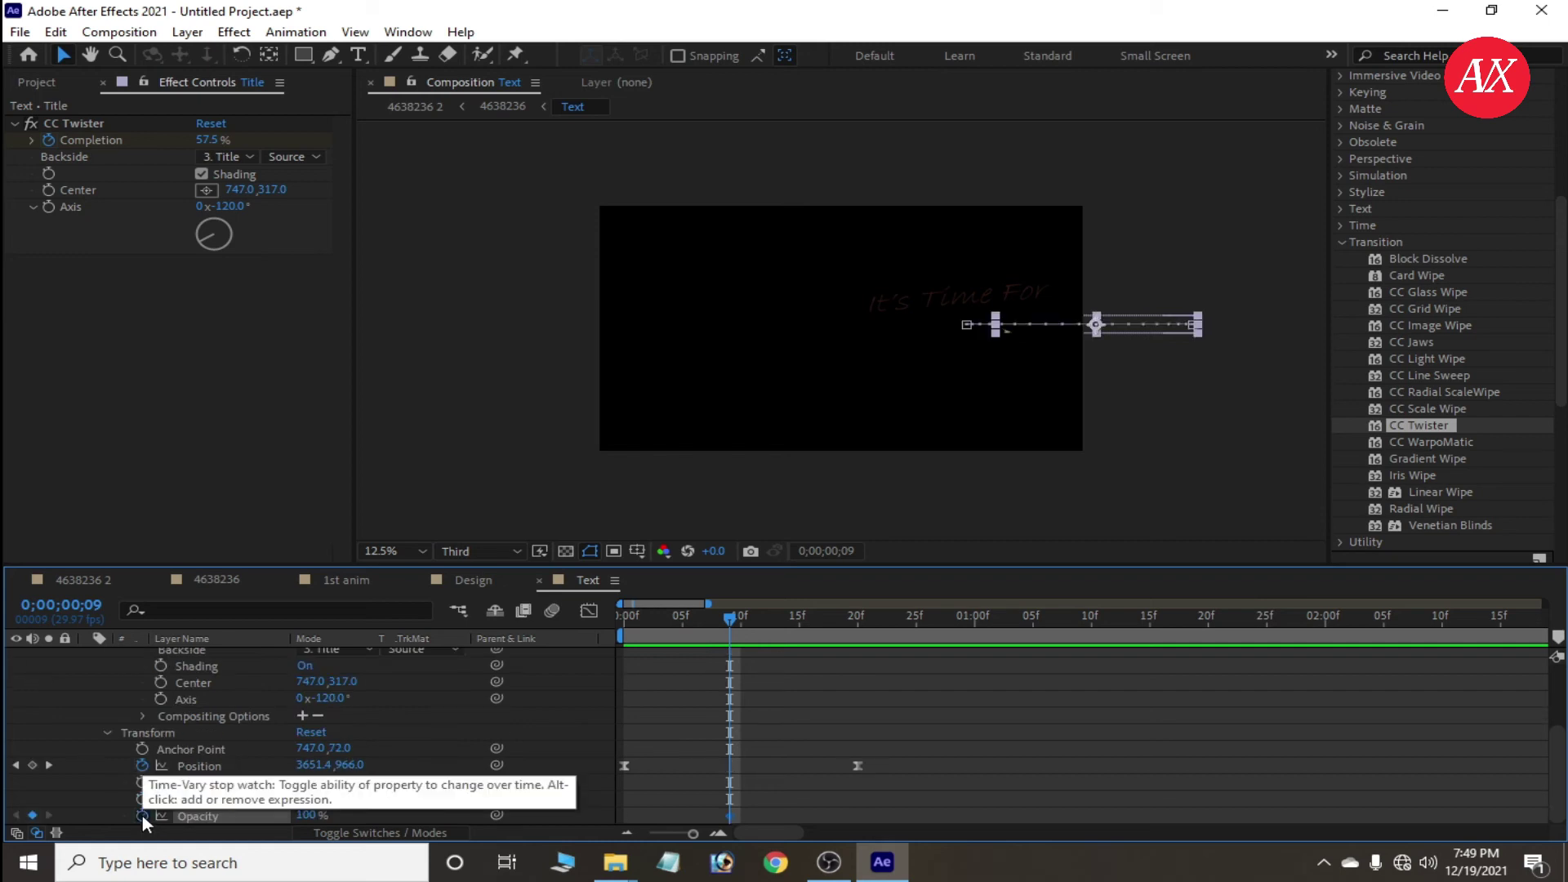
left_click(305, 816)
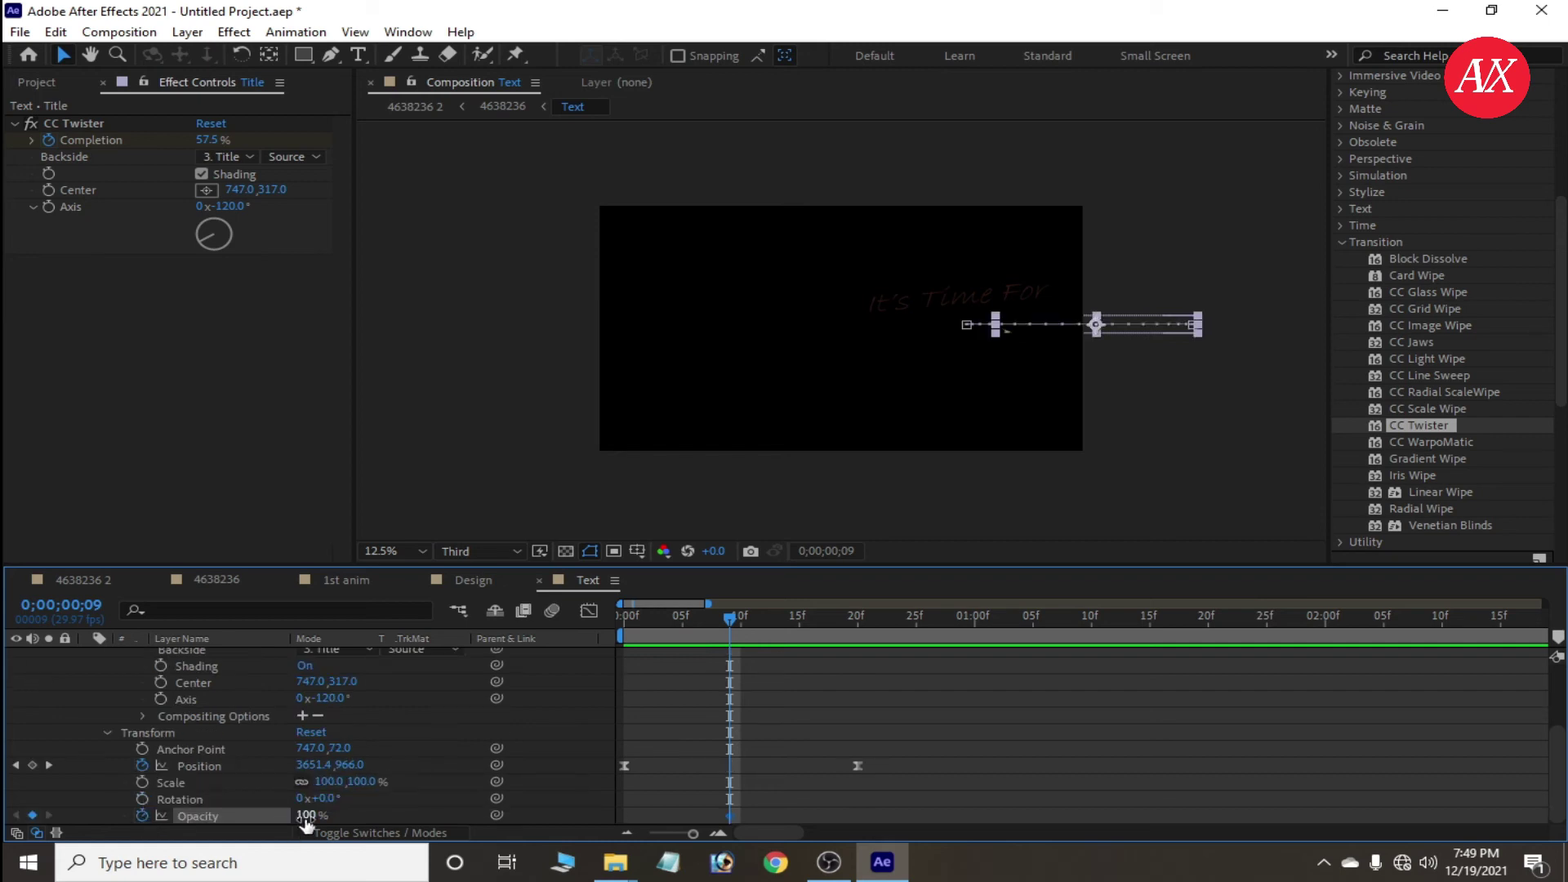
left_click_drag(729, 620, 863, 657)
left_click(32, 814)
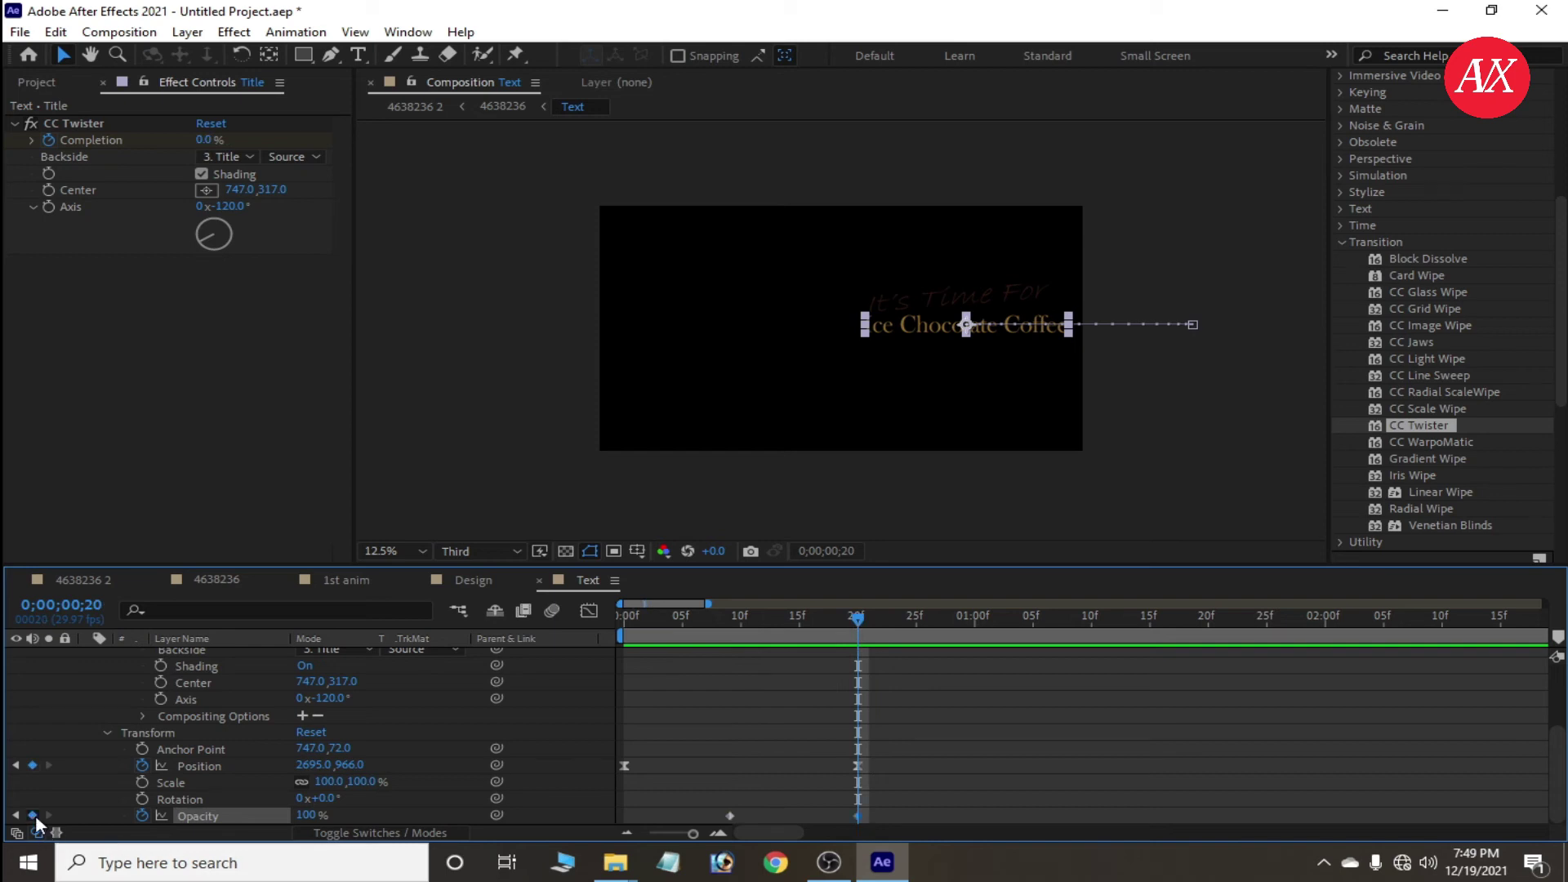
Add a 0% Opacity keyframe to the "Ice Chocolate Coffee" title at frame 8
left_click(654, 619)
left_click_drag(651, 616, 595, 627)
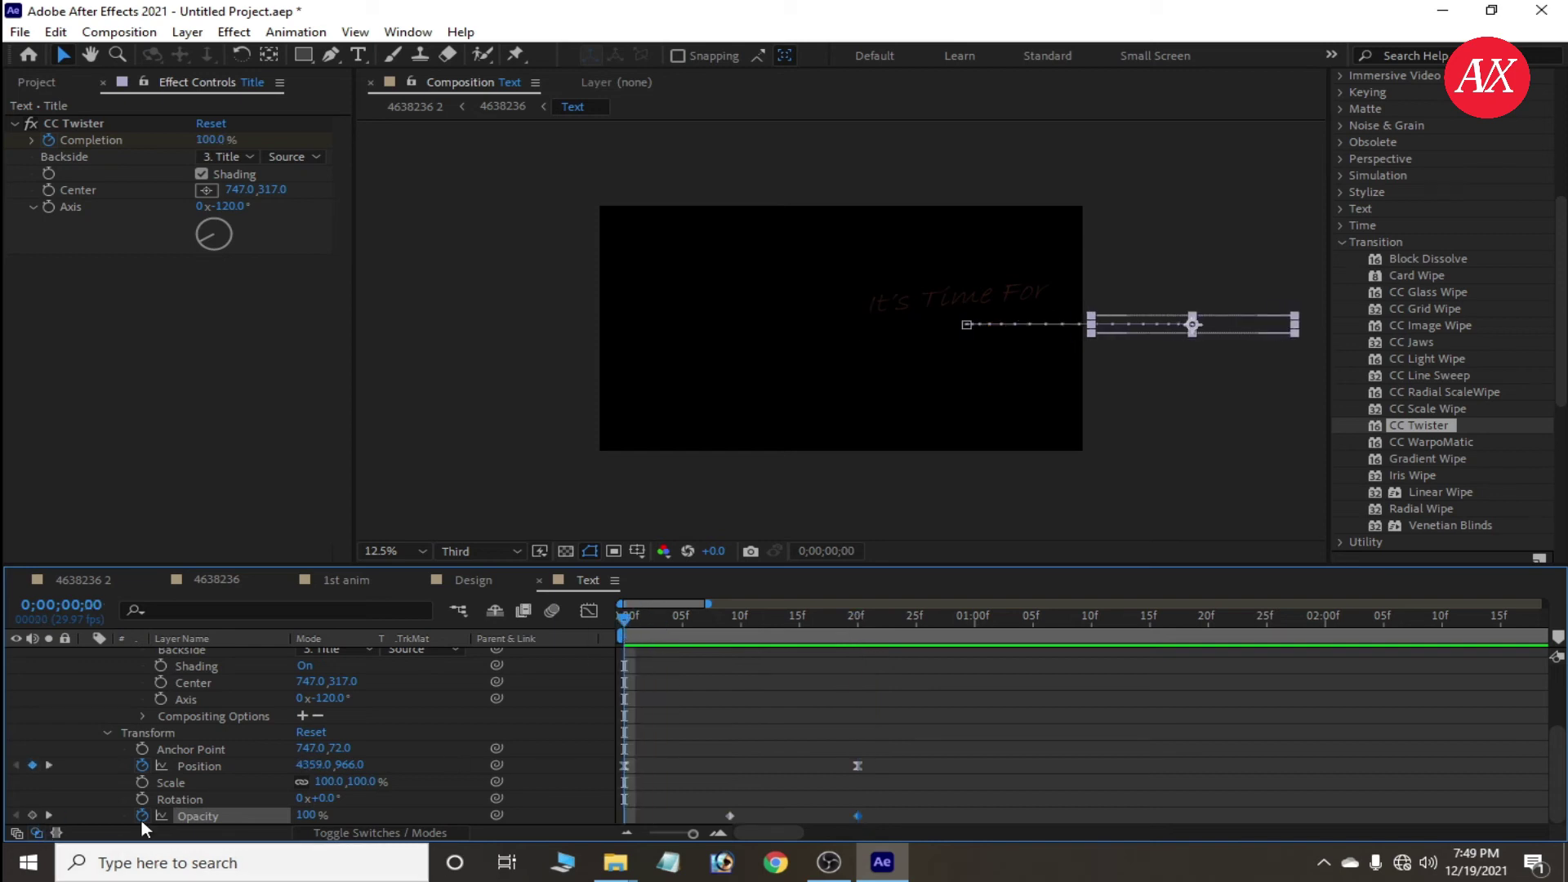
left_click(310, 815)
type("0")
key("Return")
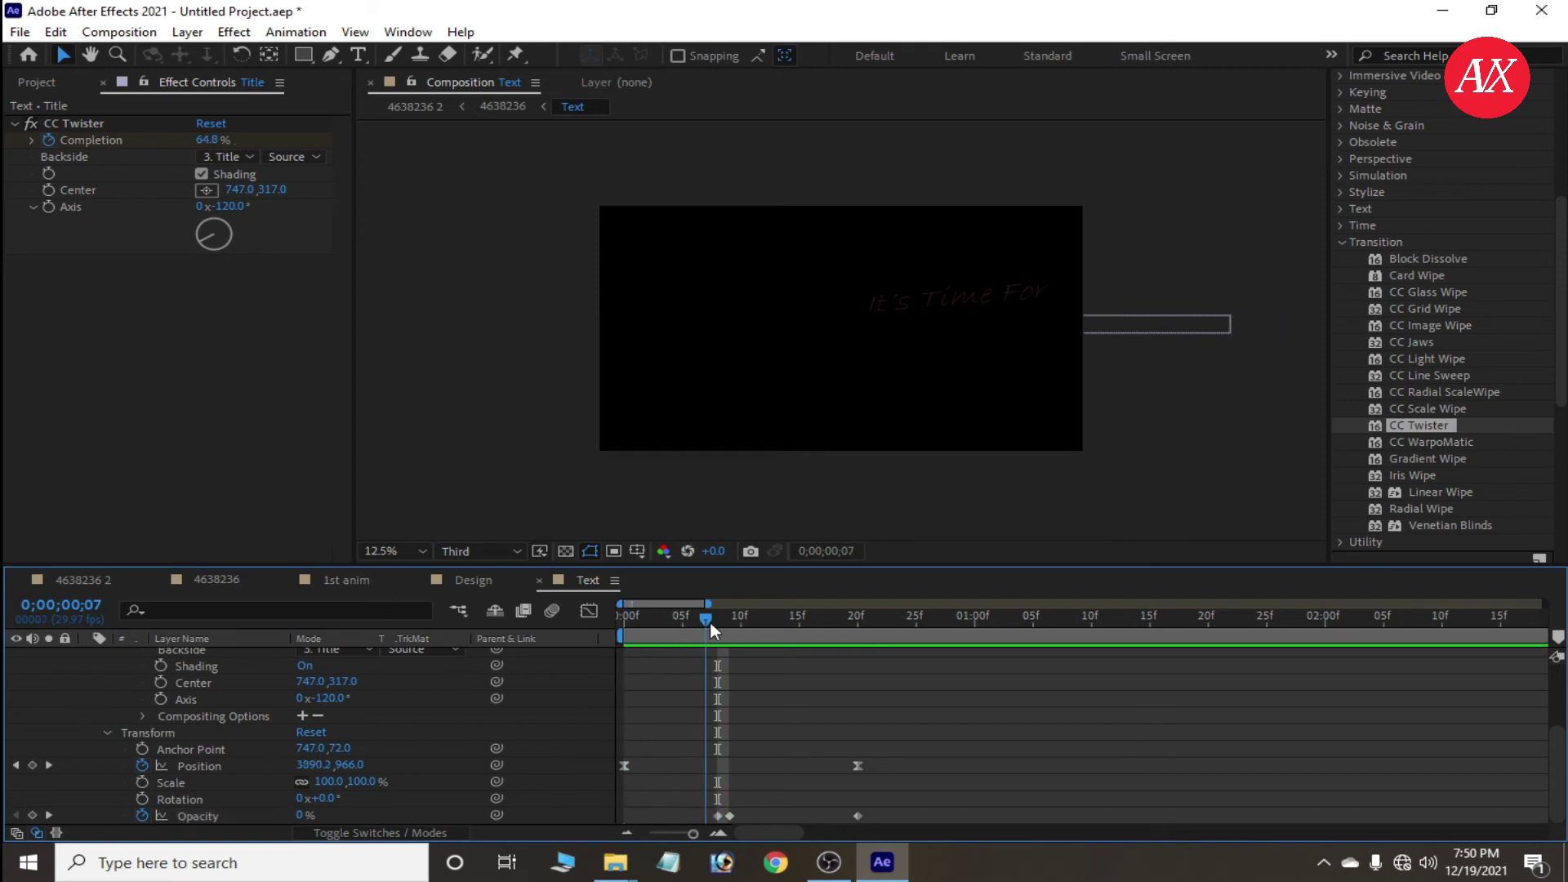
Play the Text composition from the start to examine the title's slide, twist and fade-in
left_click_drag(710, 629, 621, 641)
key("space")
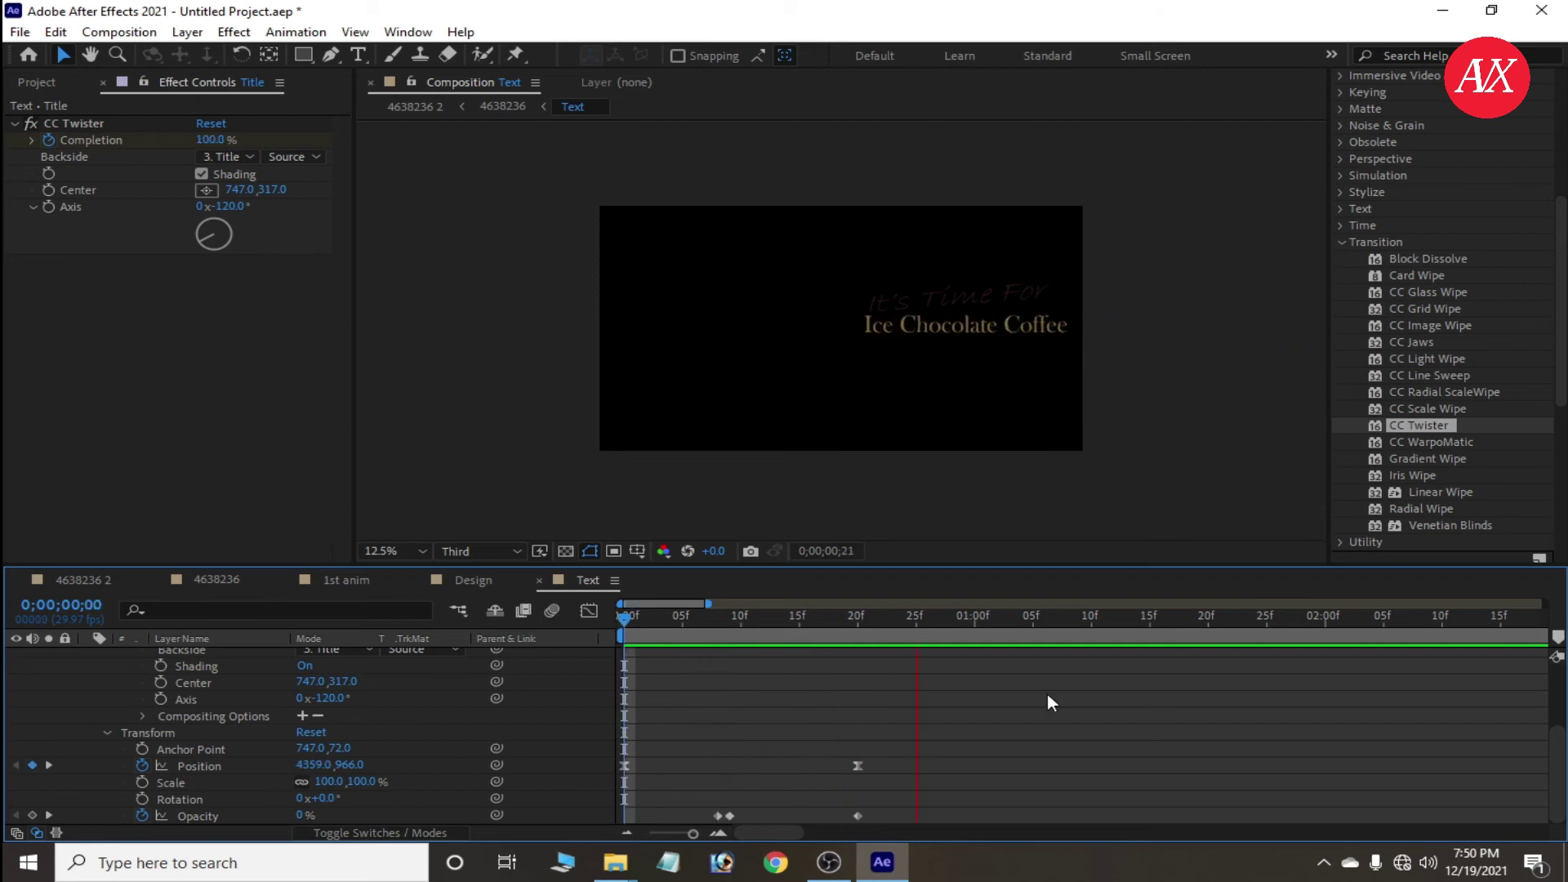
key("space")
key("space")
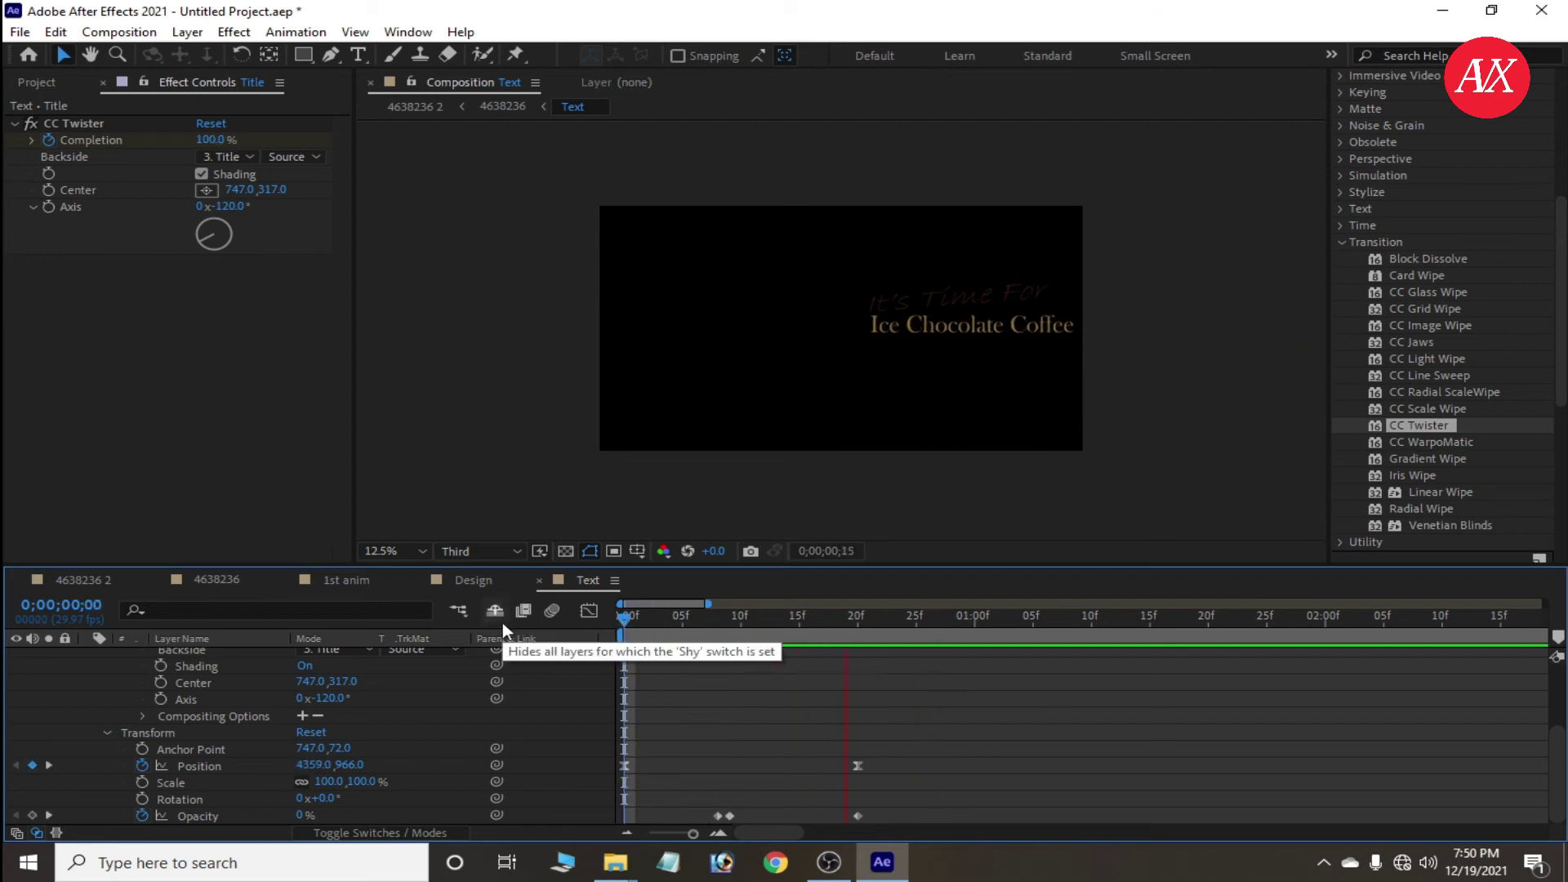
key("space")
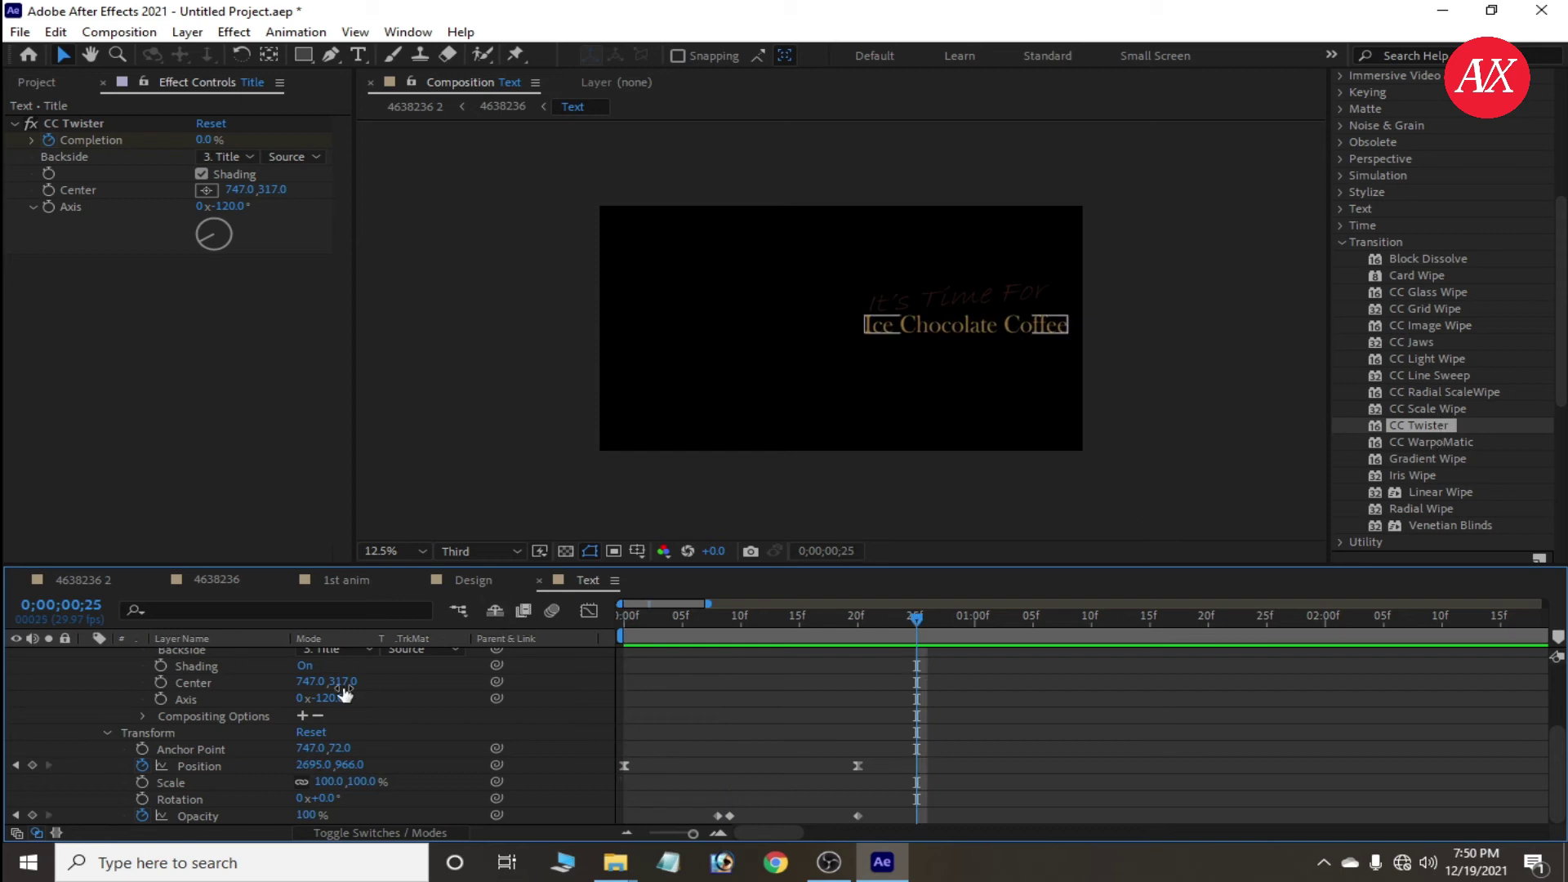
key("space")
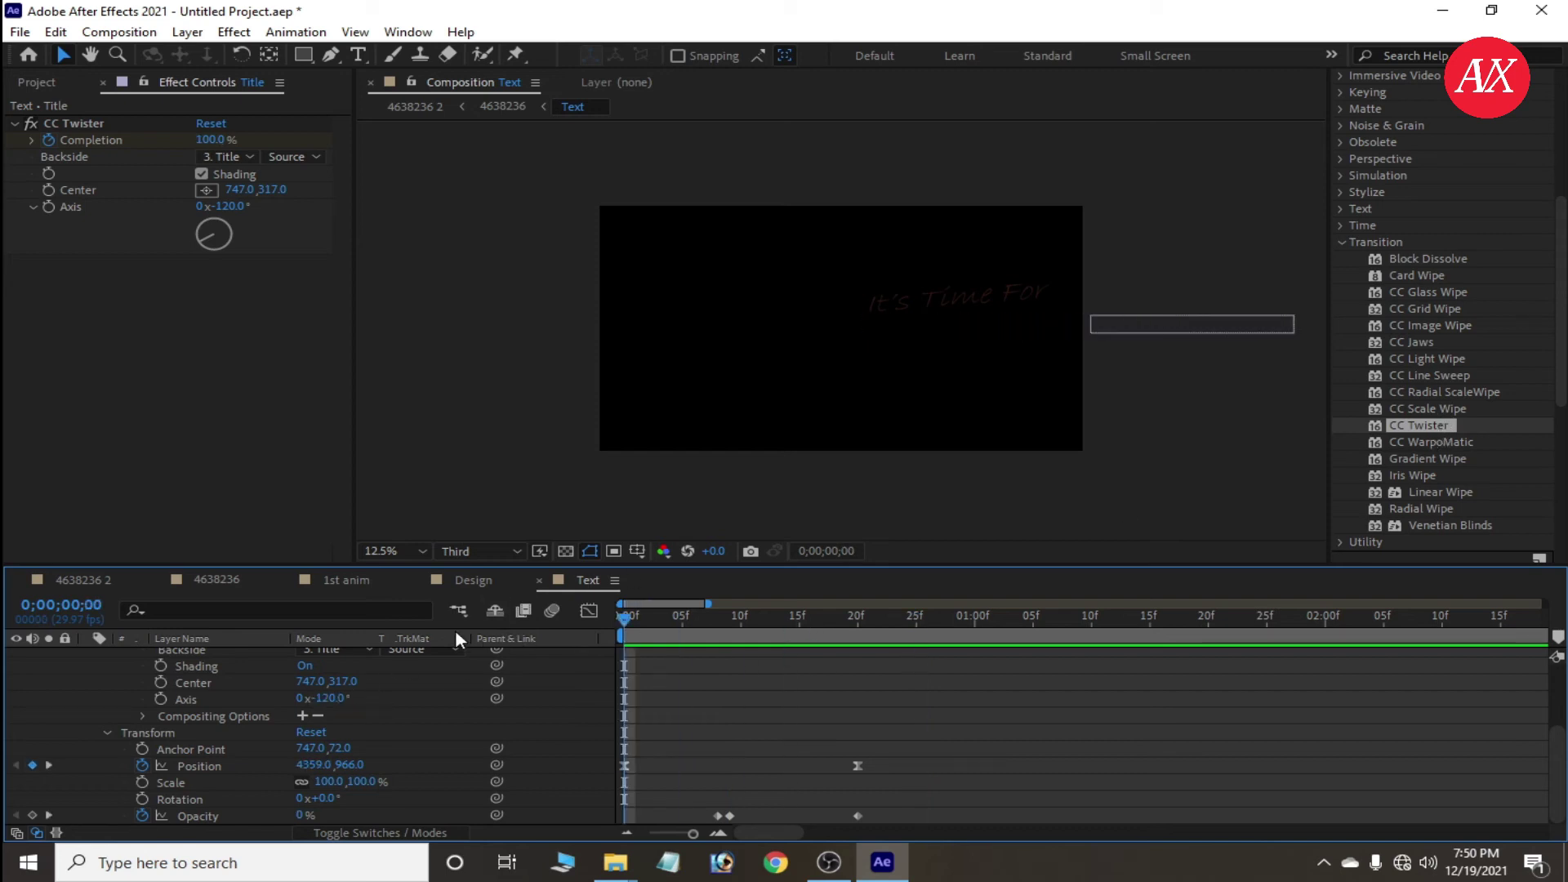
key("space")
left_click_drag(696, 617, 376, 630)
Collapse the "Ice Chocolate Coffee" layer and apply the Radial Wipe effect to the "It's Time For" title layer
scroll(65, 718, "up", 2)
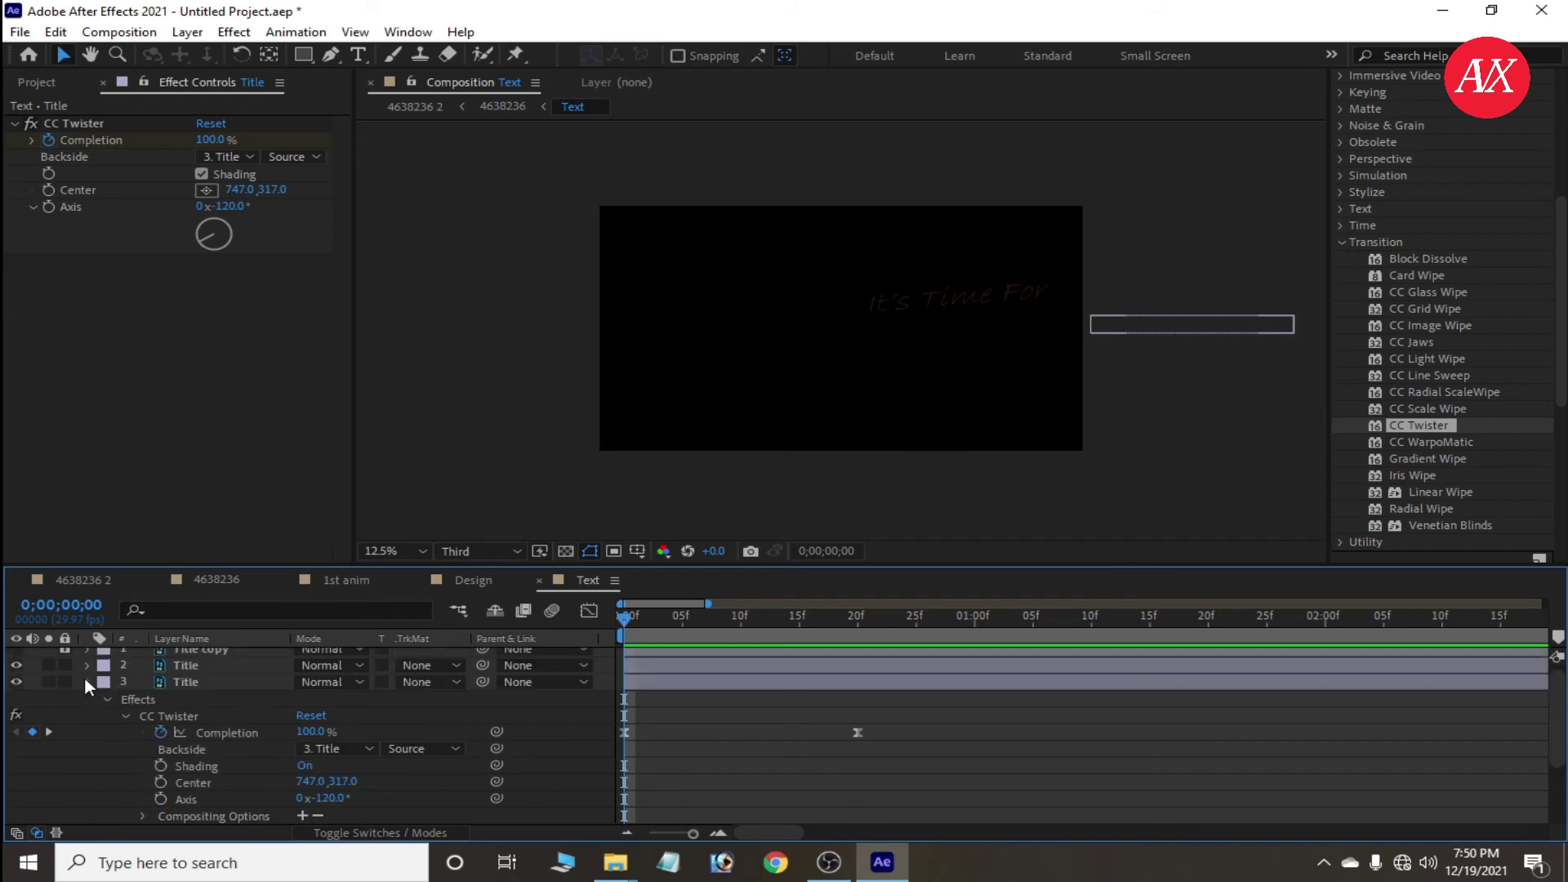
left_click(85, 679)
left_click(224, 686)
left_click_drag(654, 619, 611, 639)
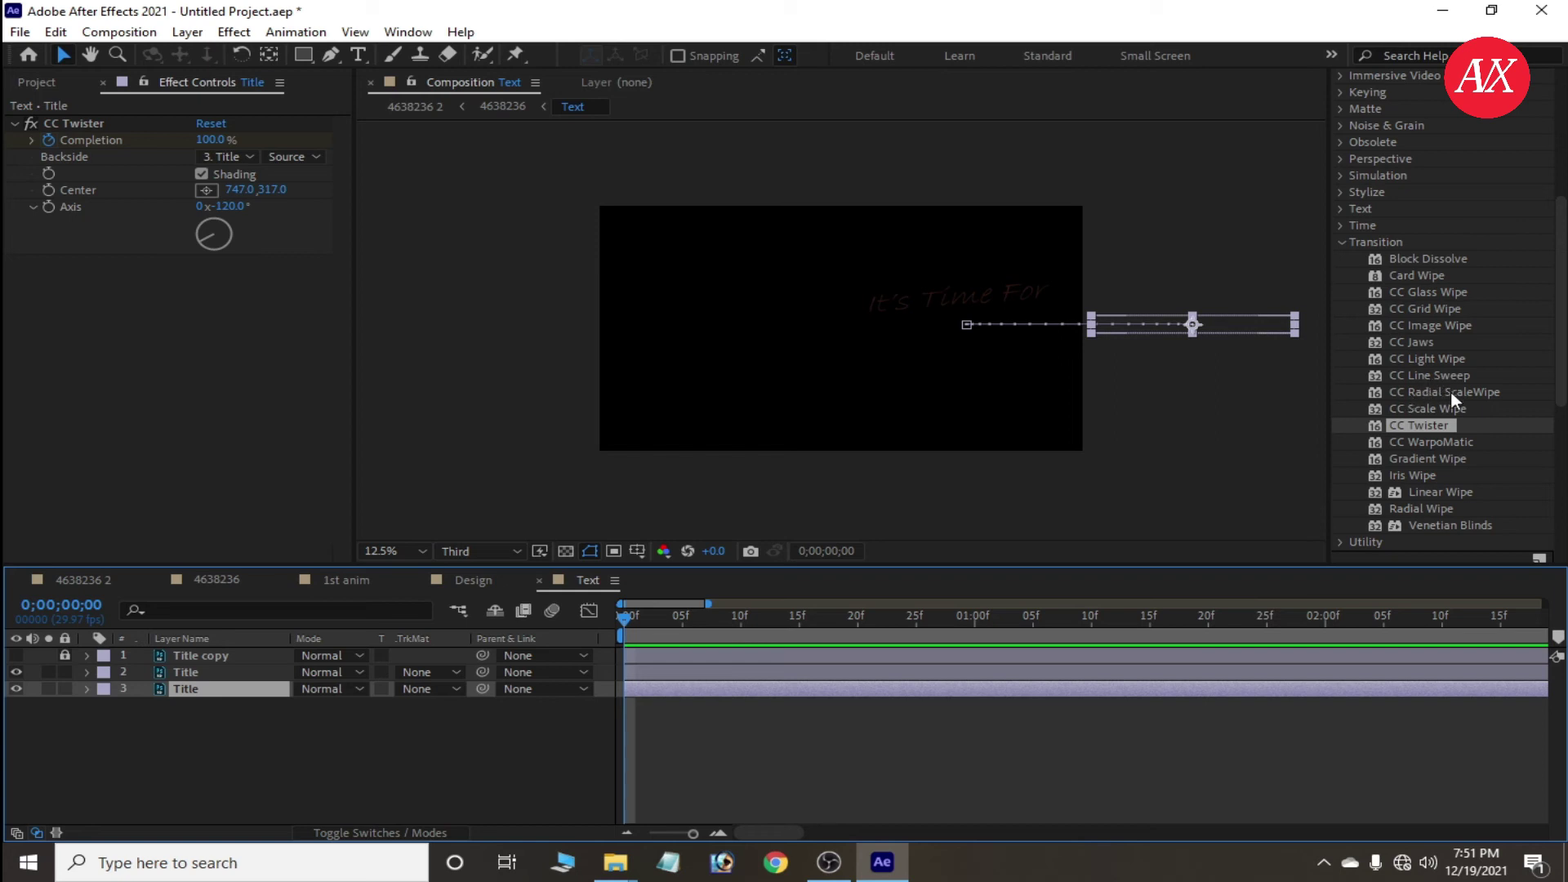
left_click_drag(1425, 508, 220, 675)
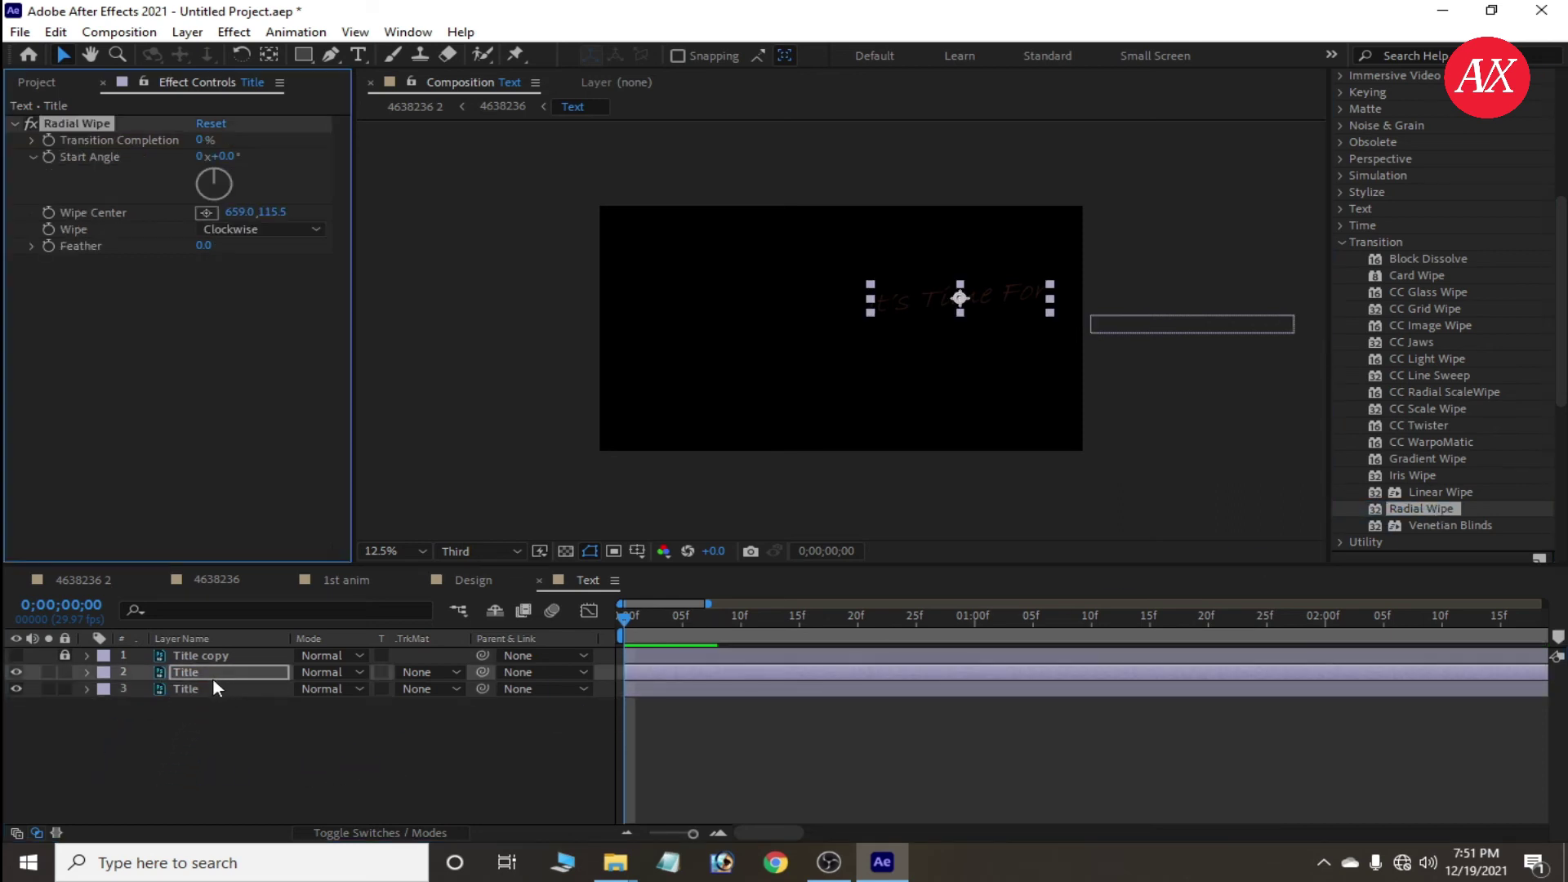
left_click(17, 672)
left_click(17, 672)
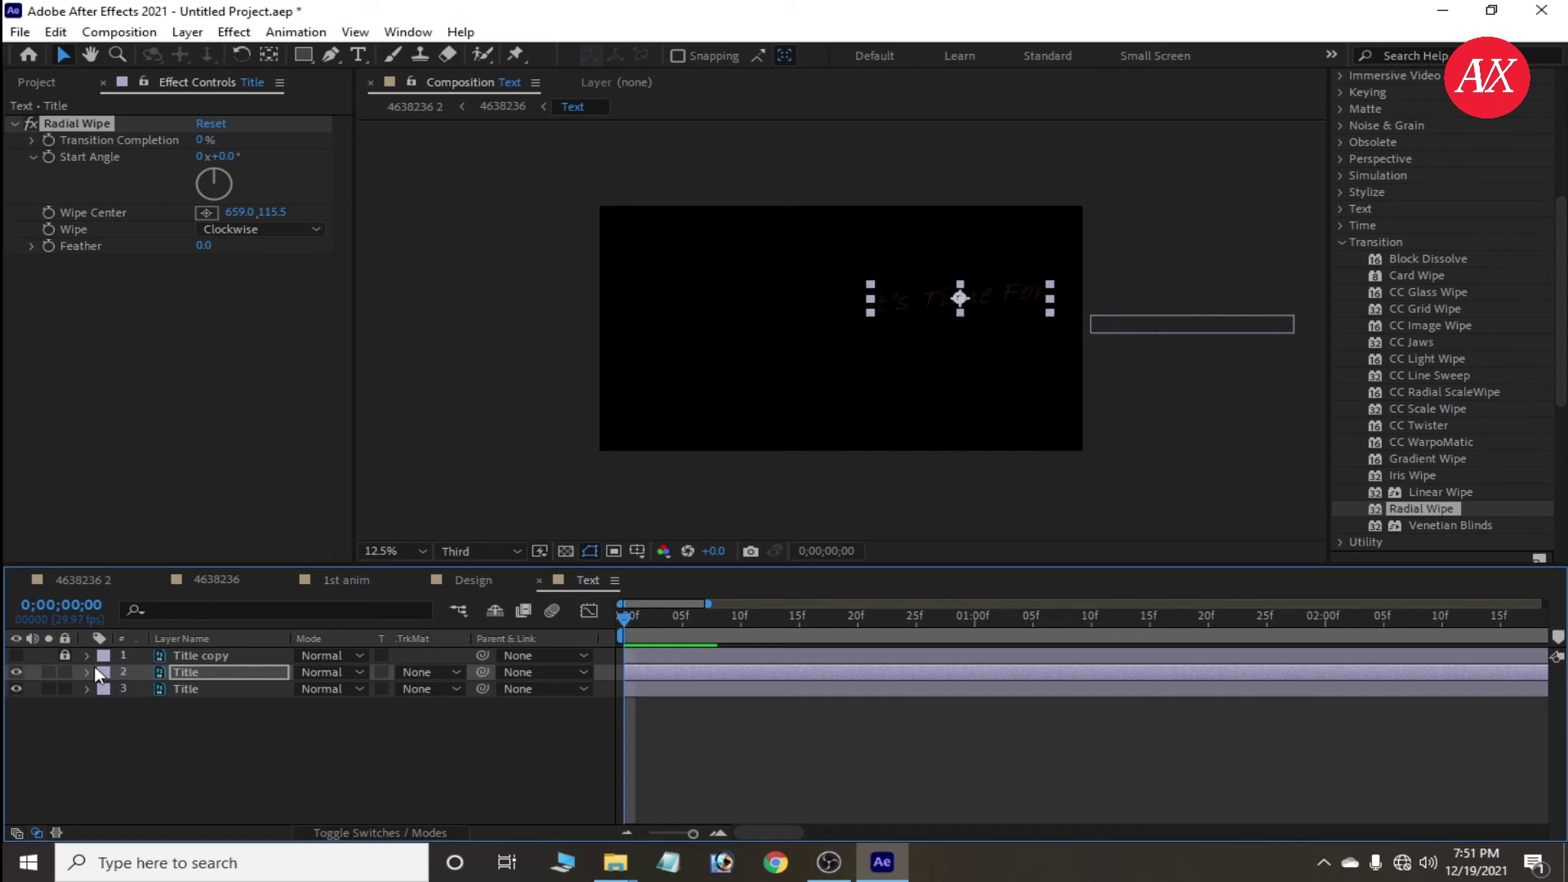
Keyframe the Radial Wipe's Transition Completion at 100% on frame 0 and 0% on frame 20, and preview the wipe
left_click_drag(202, 139, 369, 158)
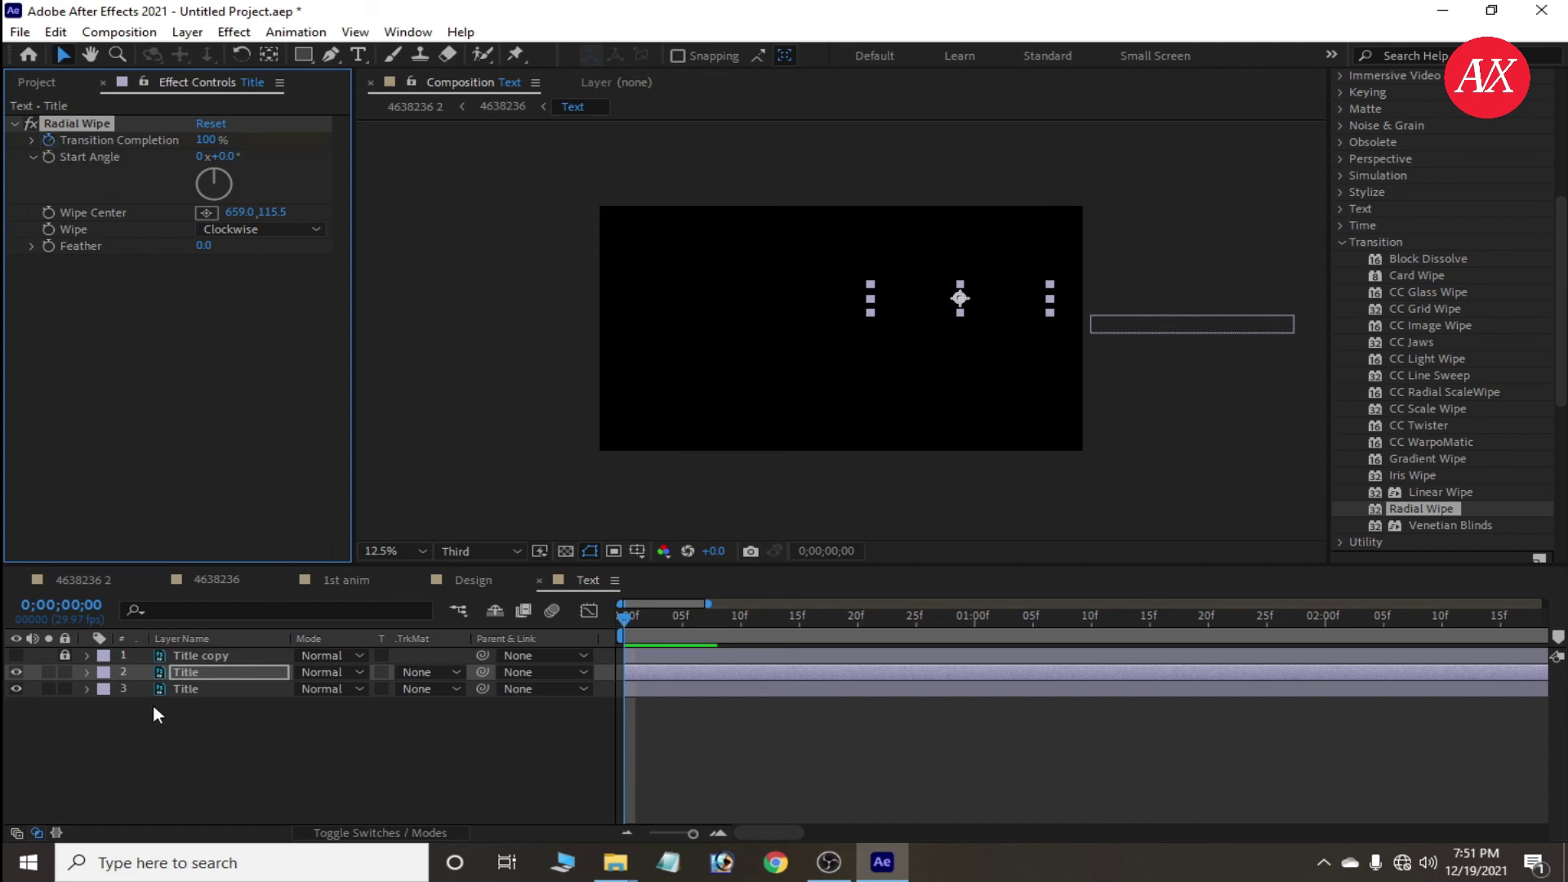
left_click(86, 688)
left_click_drag(631, 611, 857, 699)
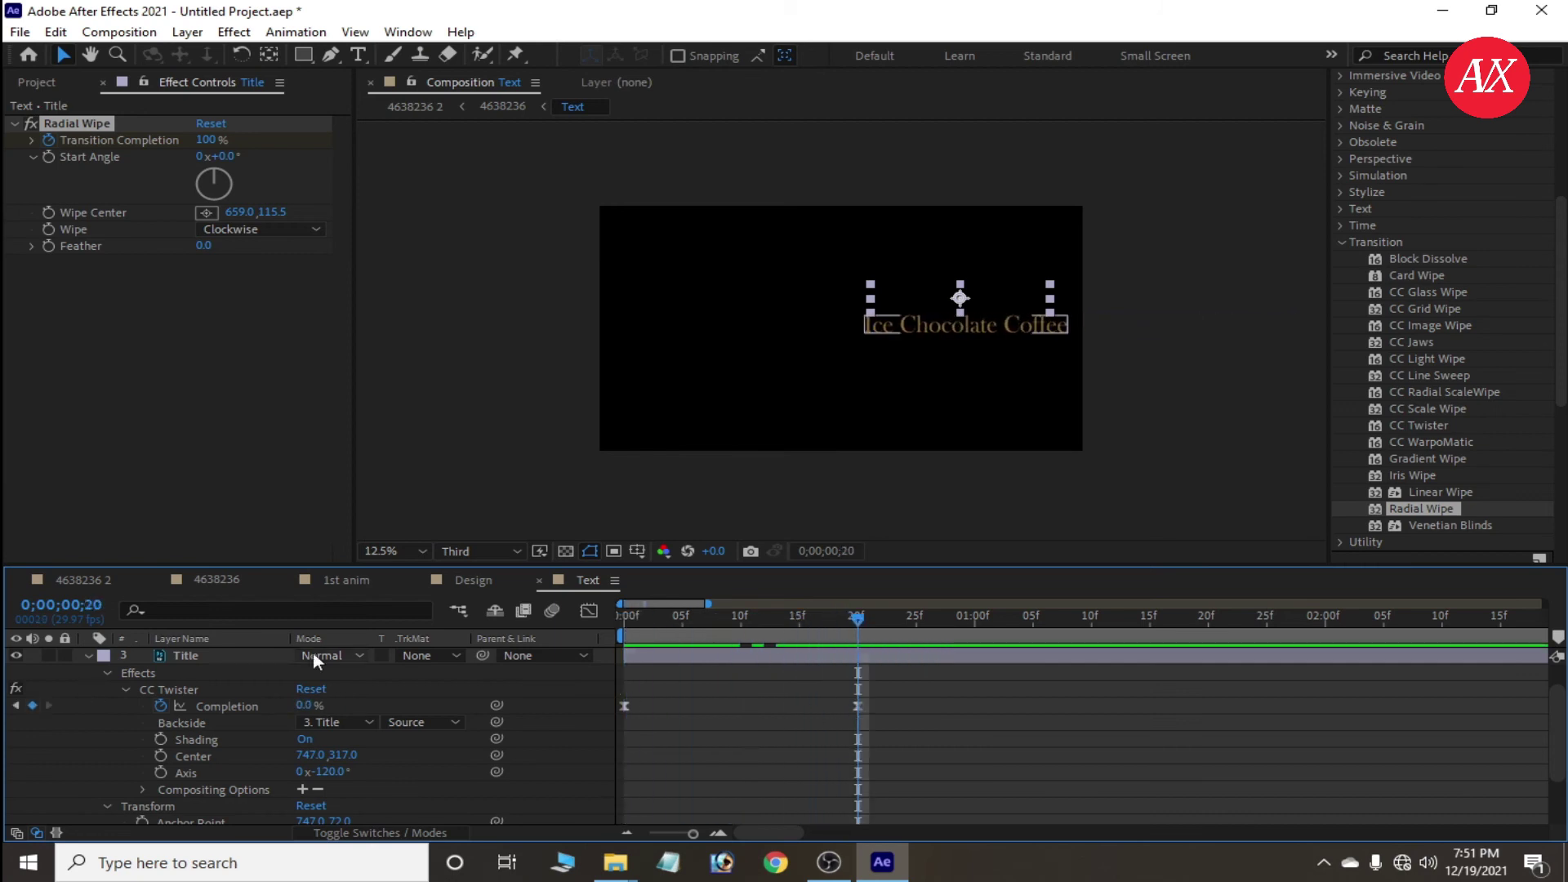
left_click_drag(205, 140, 7, 175)
key("space")
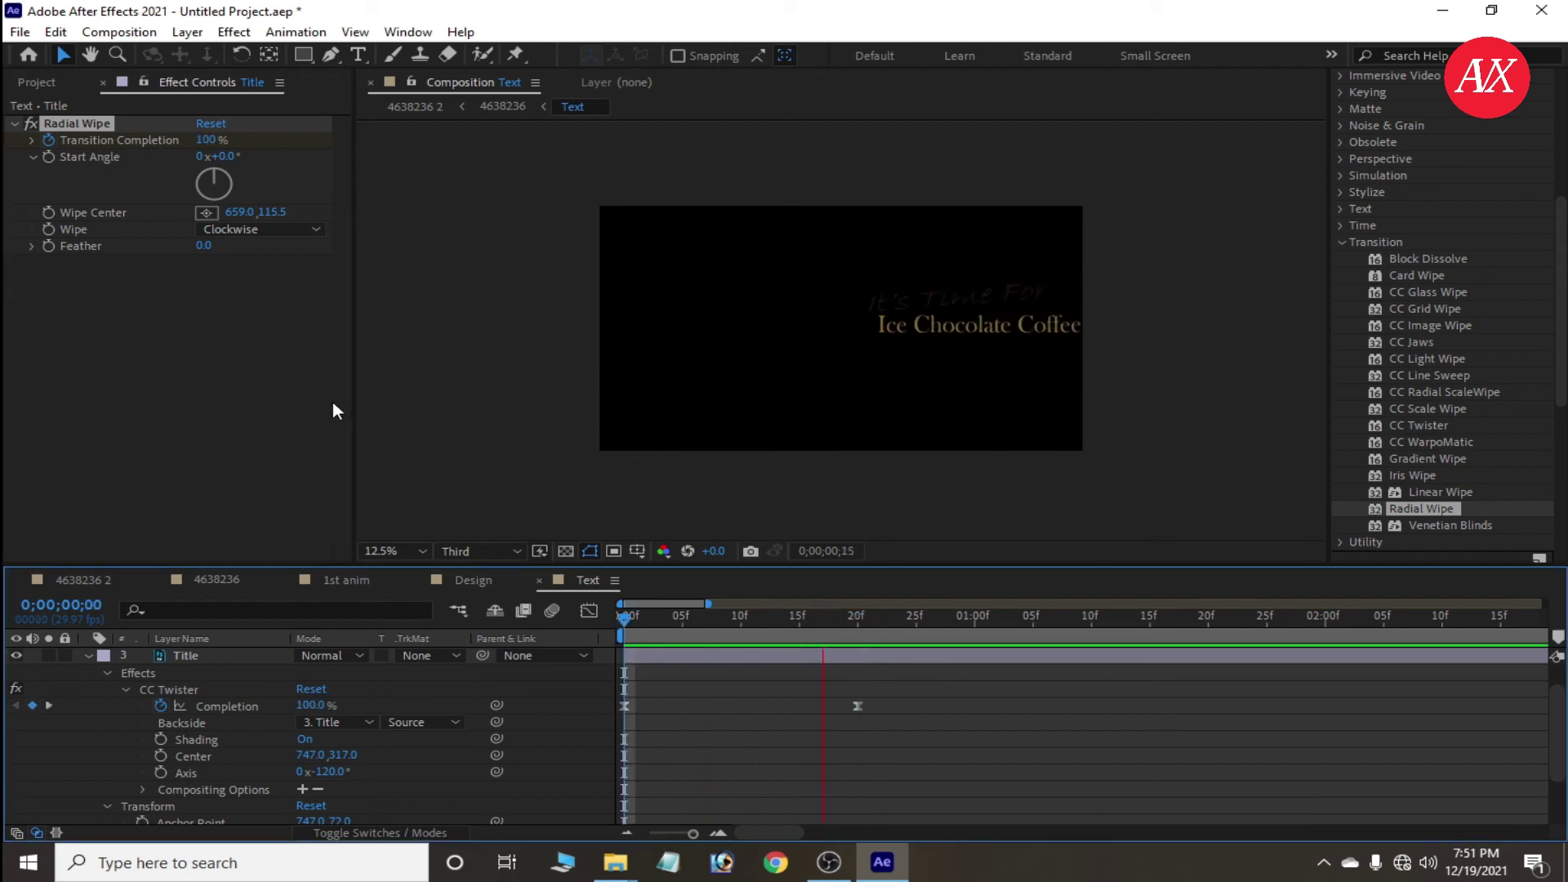
key("space")
key("space")
key("space")
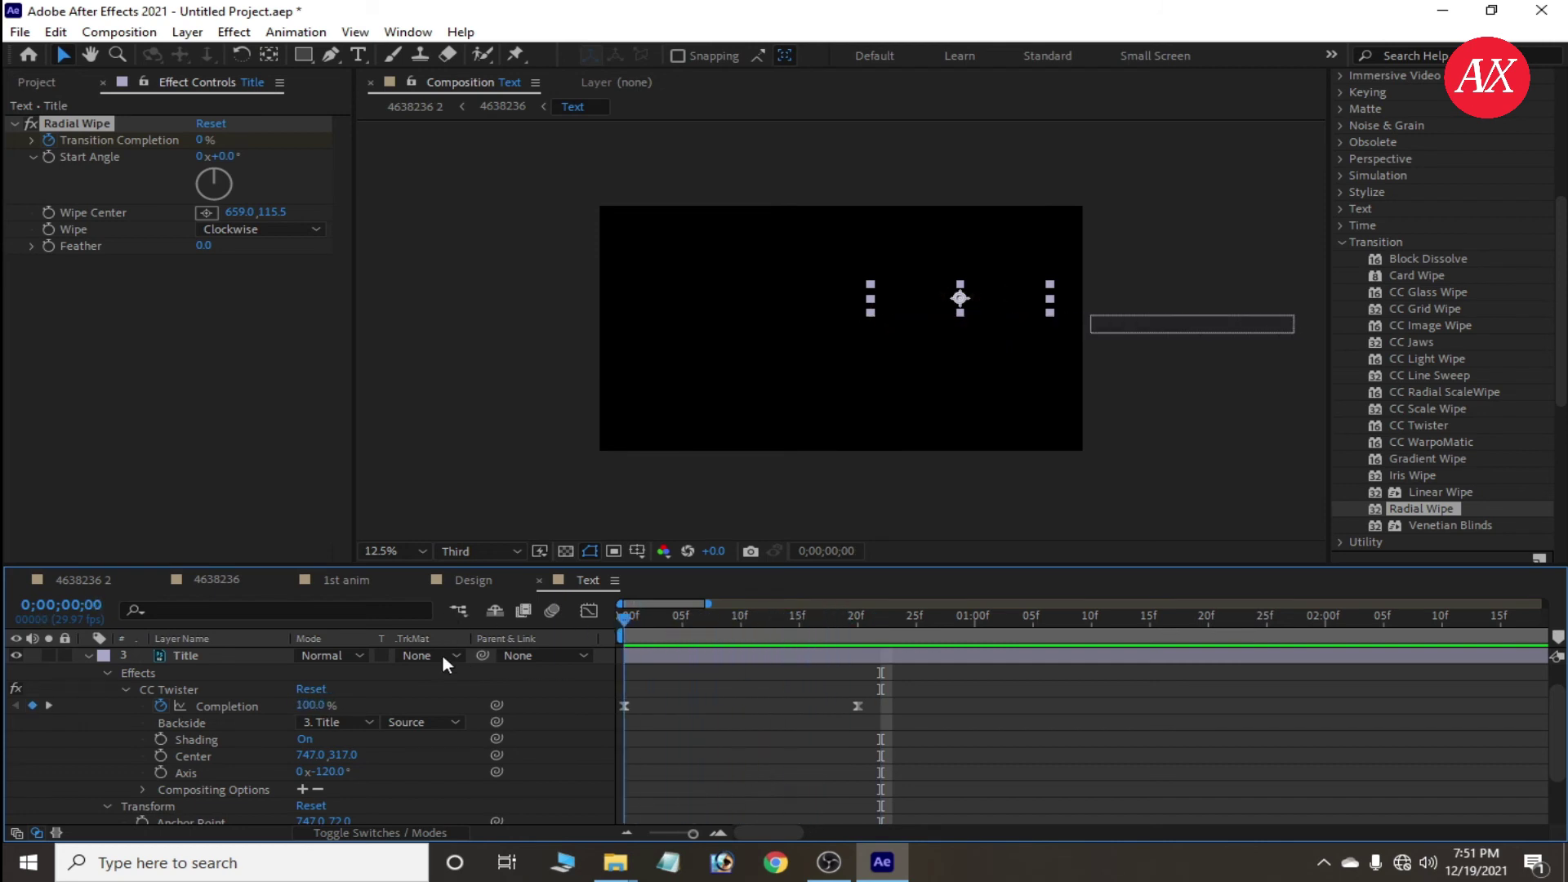
Apply Easy Ease to both Transition Completion keyframes of the "It's Time For" title and collapse its properties
left_click(86, 654)
left_click(89, 672)
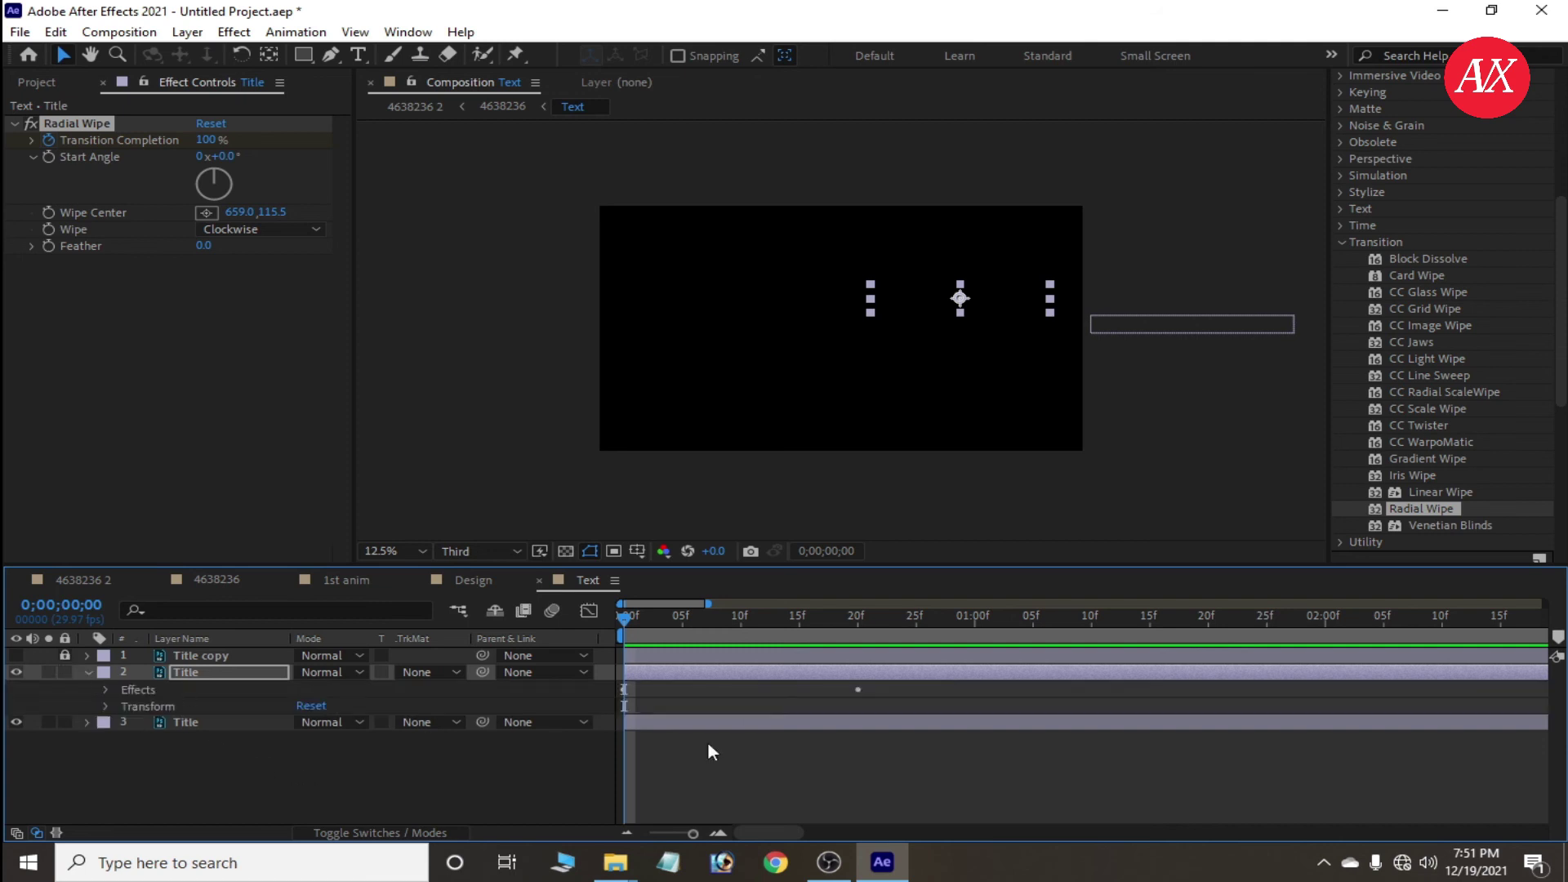
left_click(104, 690)
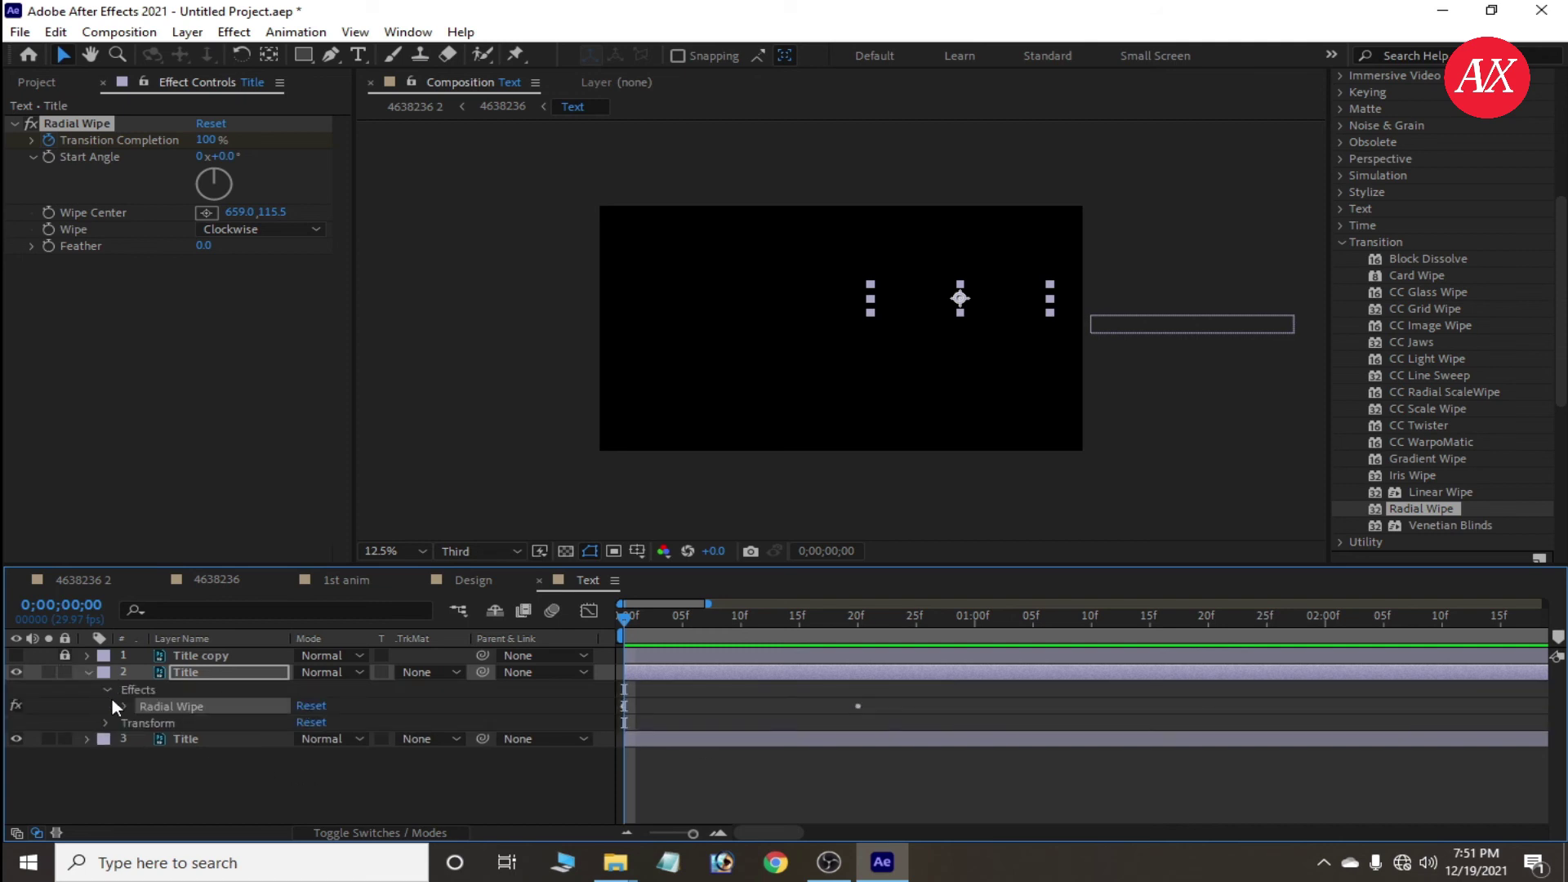
left_click(124, 705)
left_click_drag(1008, 700, 580, 743)
right_click(859, 725)
mouse_move(939, 714)
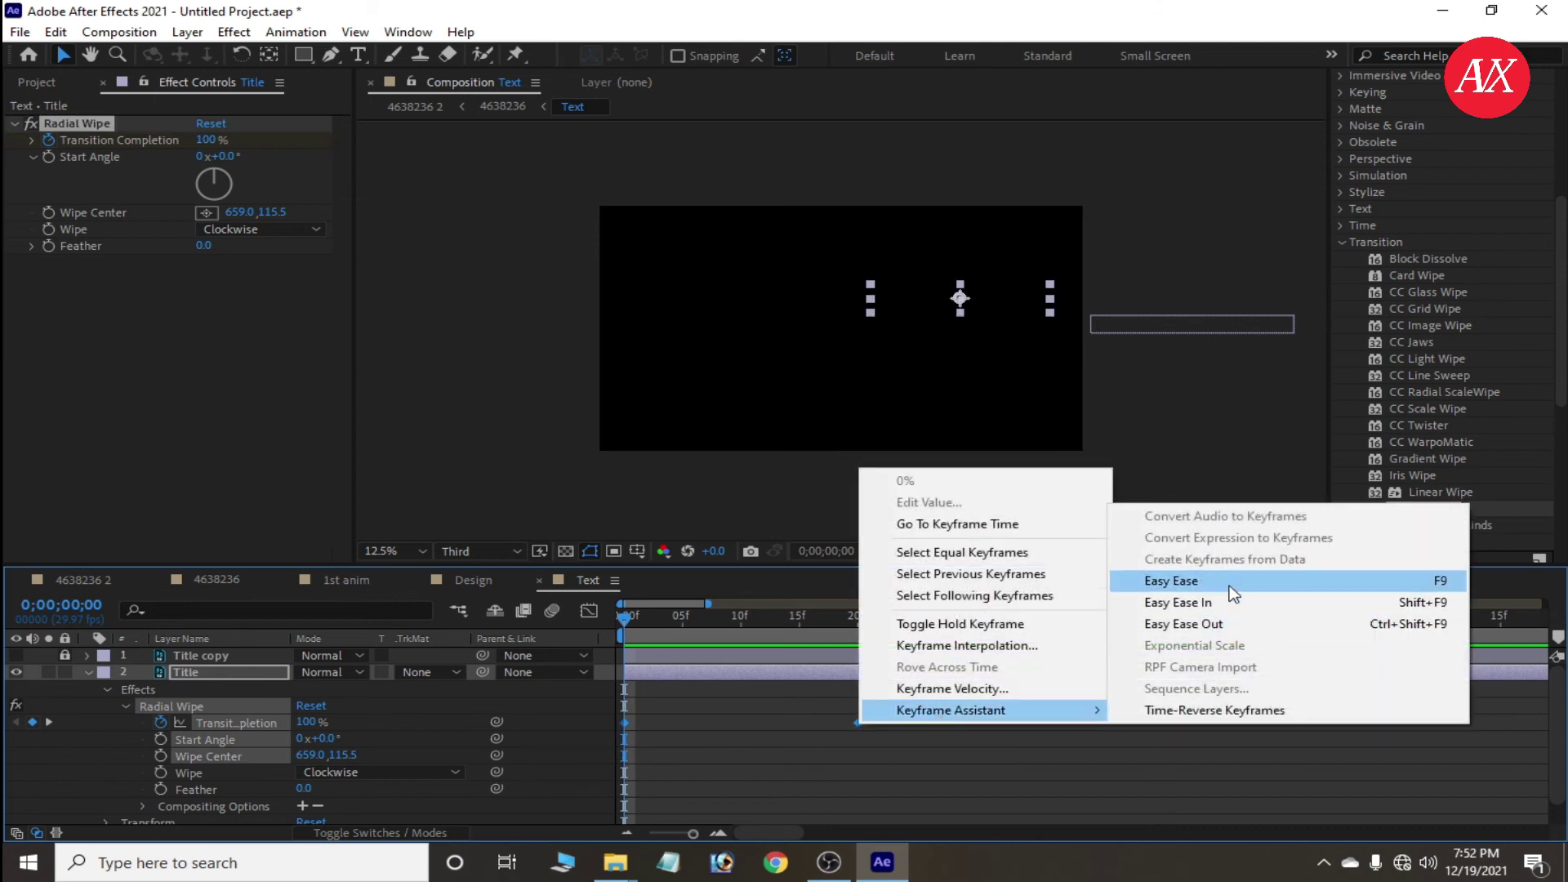
left_click(1229, 586)
left_click(968, 773)
left_click(88, 673)
Play and scrub the Text composition to examine the combined wipe and twist animations of both titles
key("space")
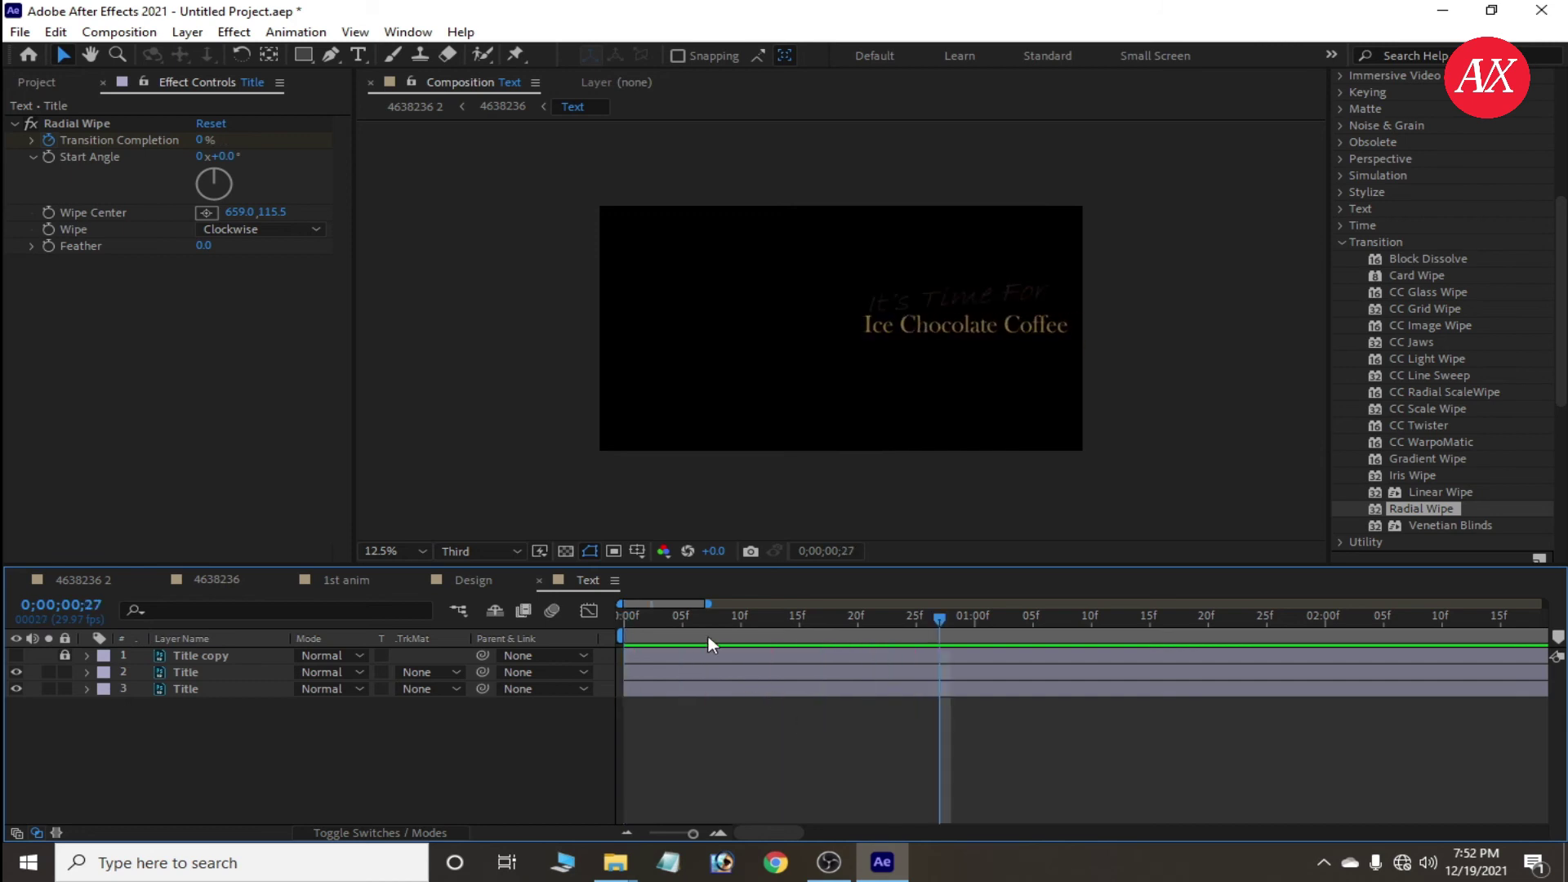
key("space")
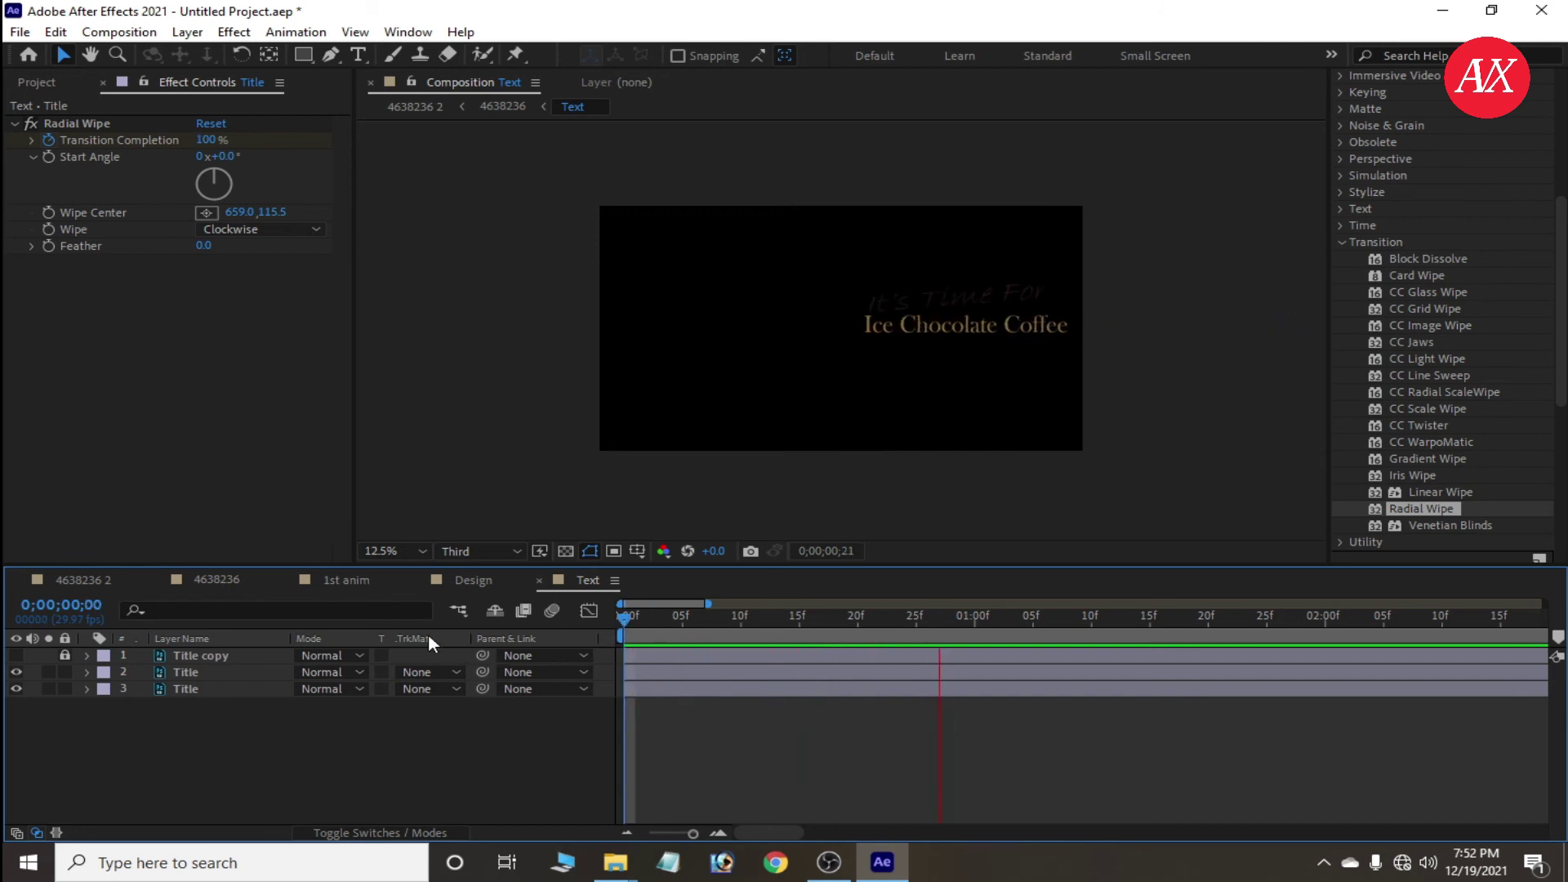
key("space")
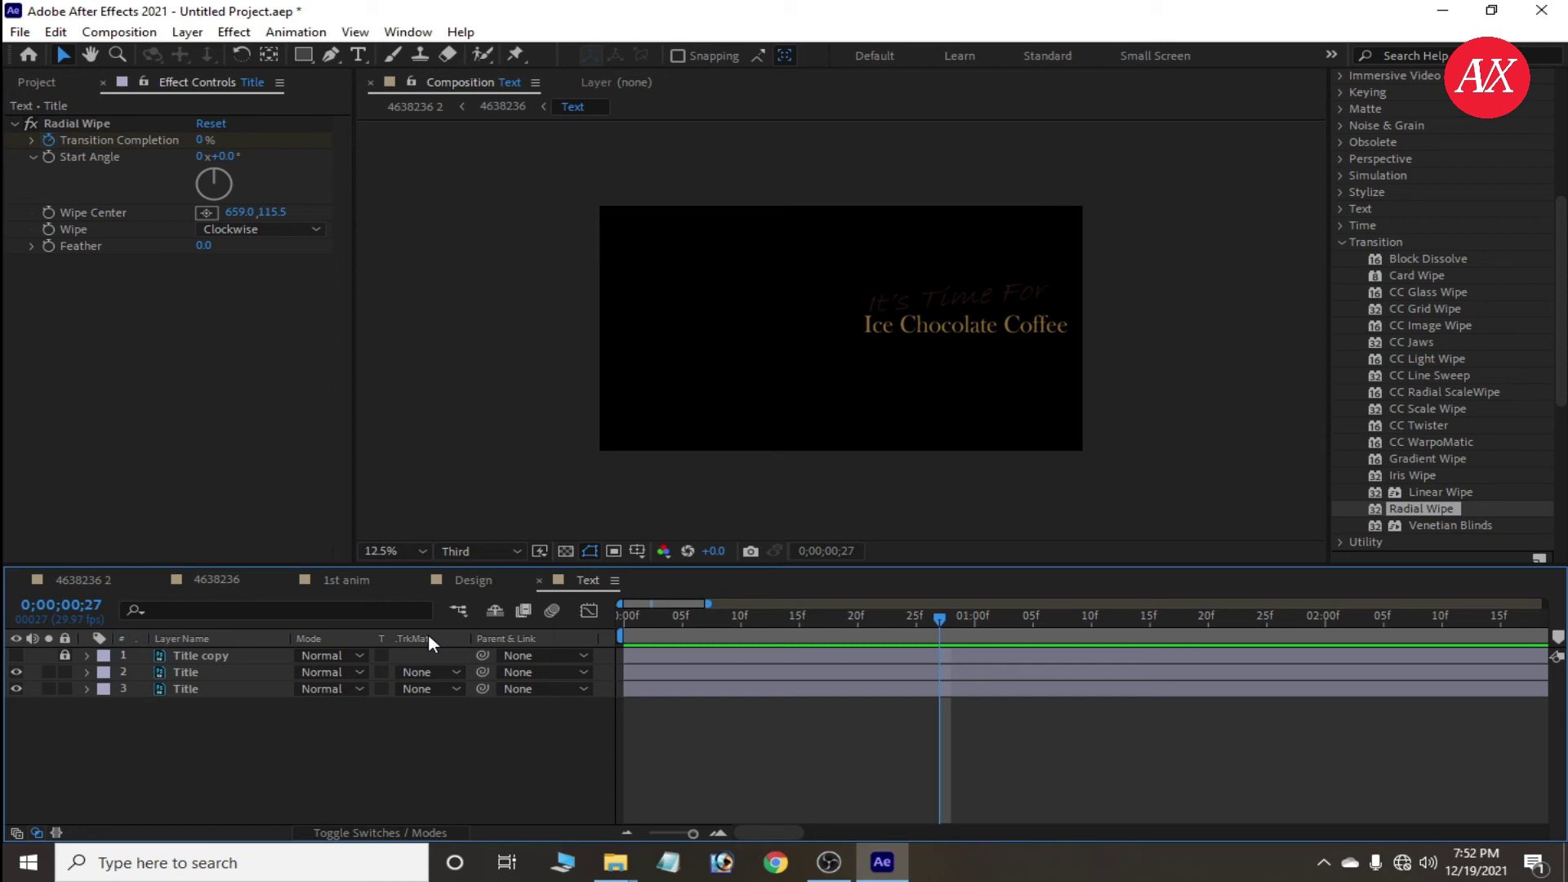
key("space")
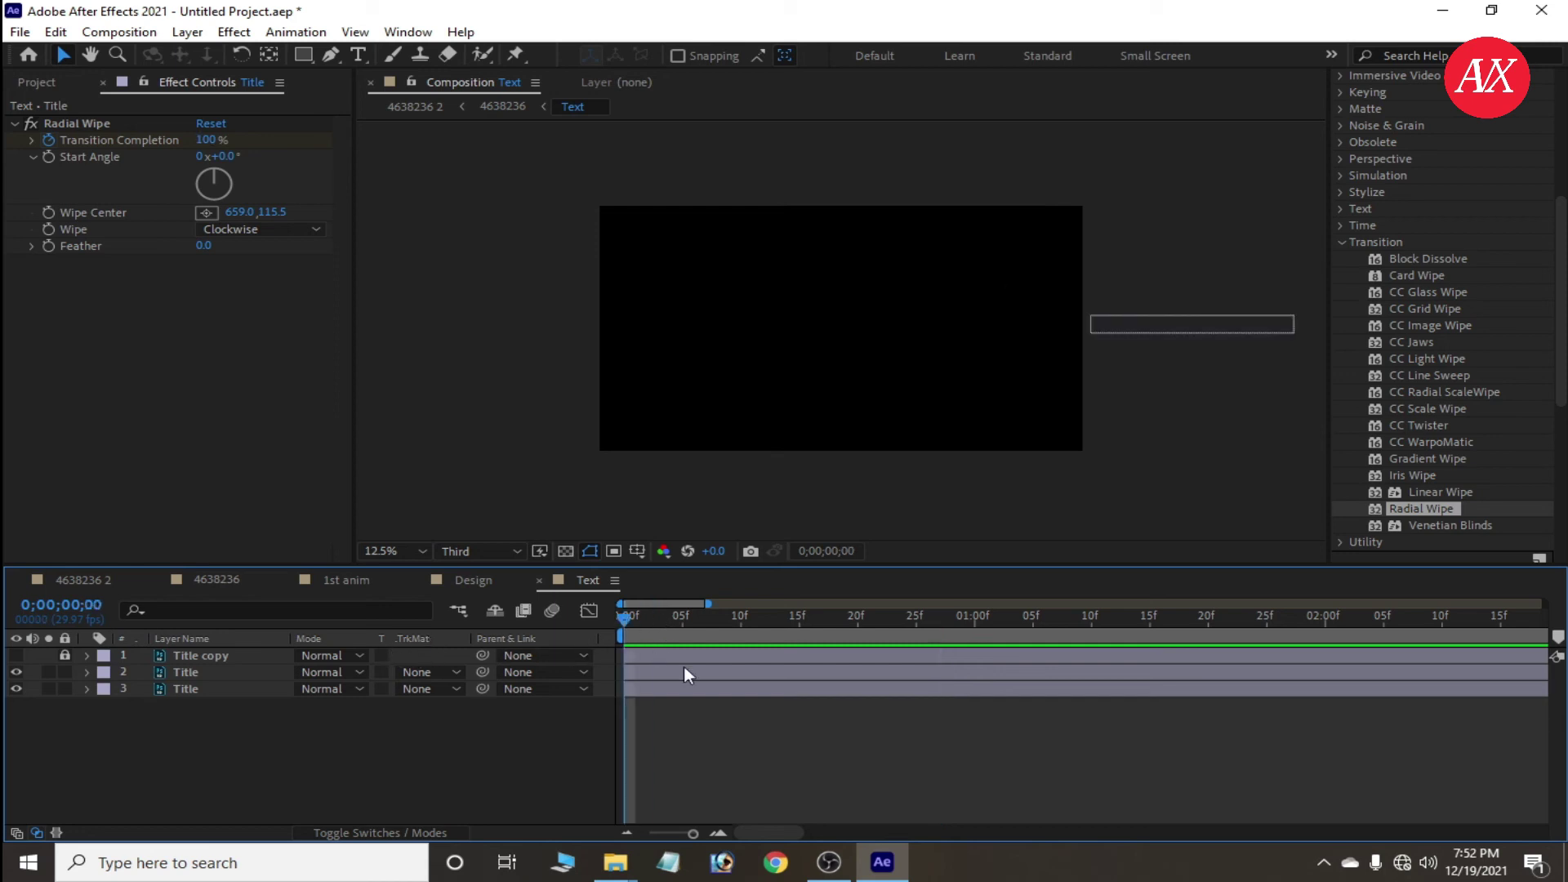
key("space")
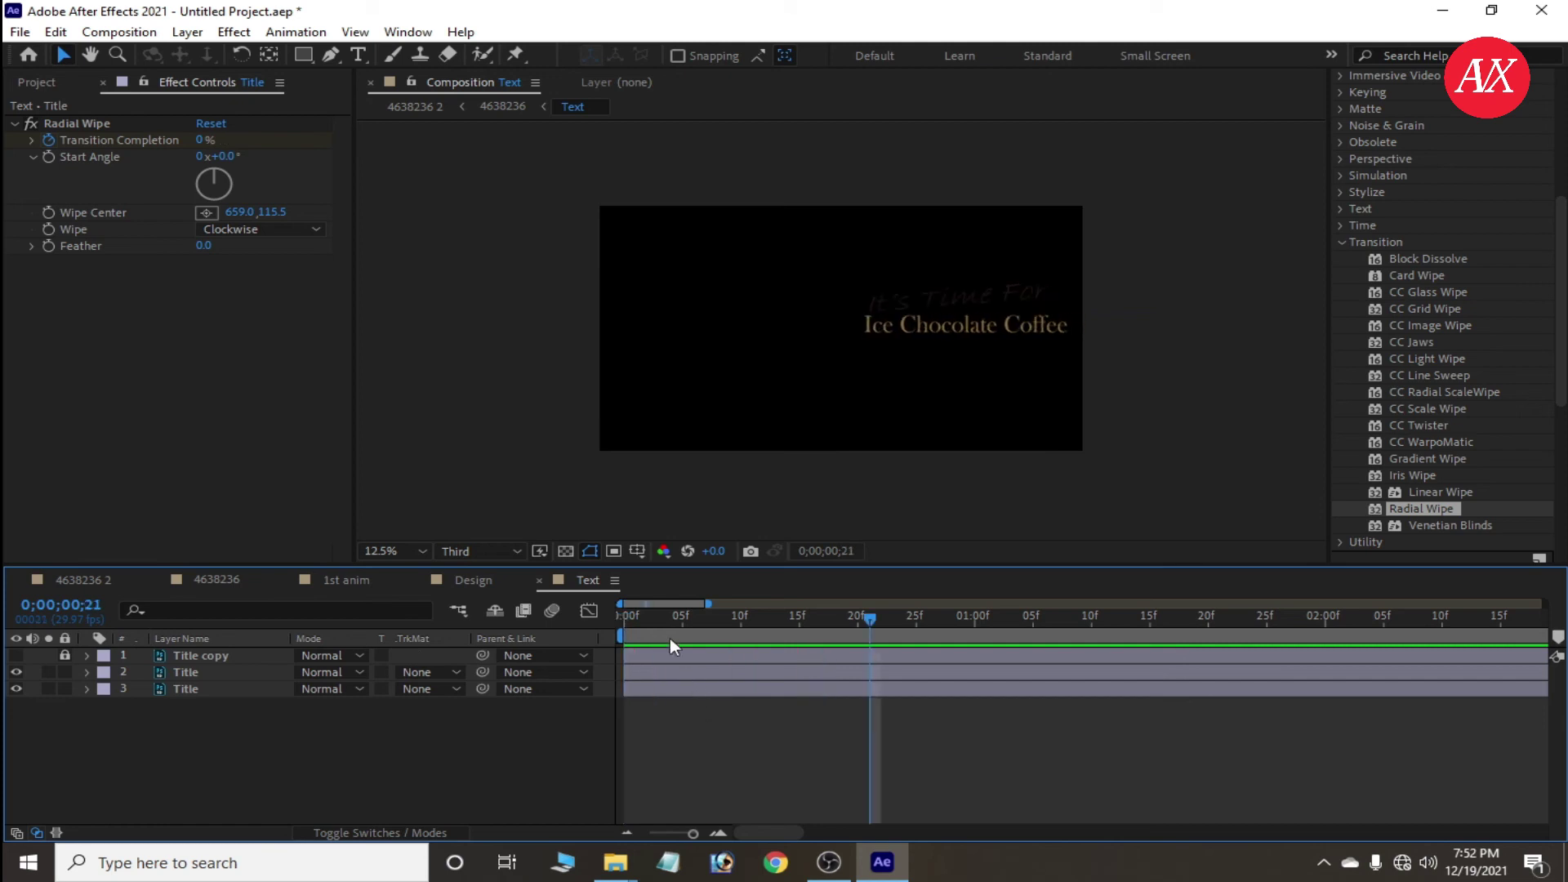
key("space")
key("space")
key("space")
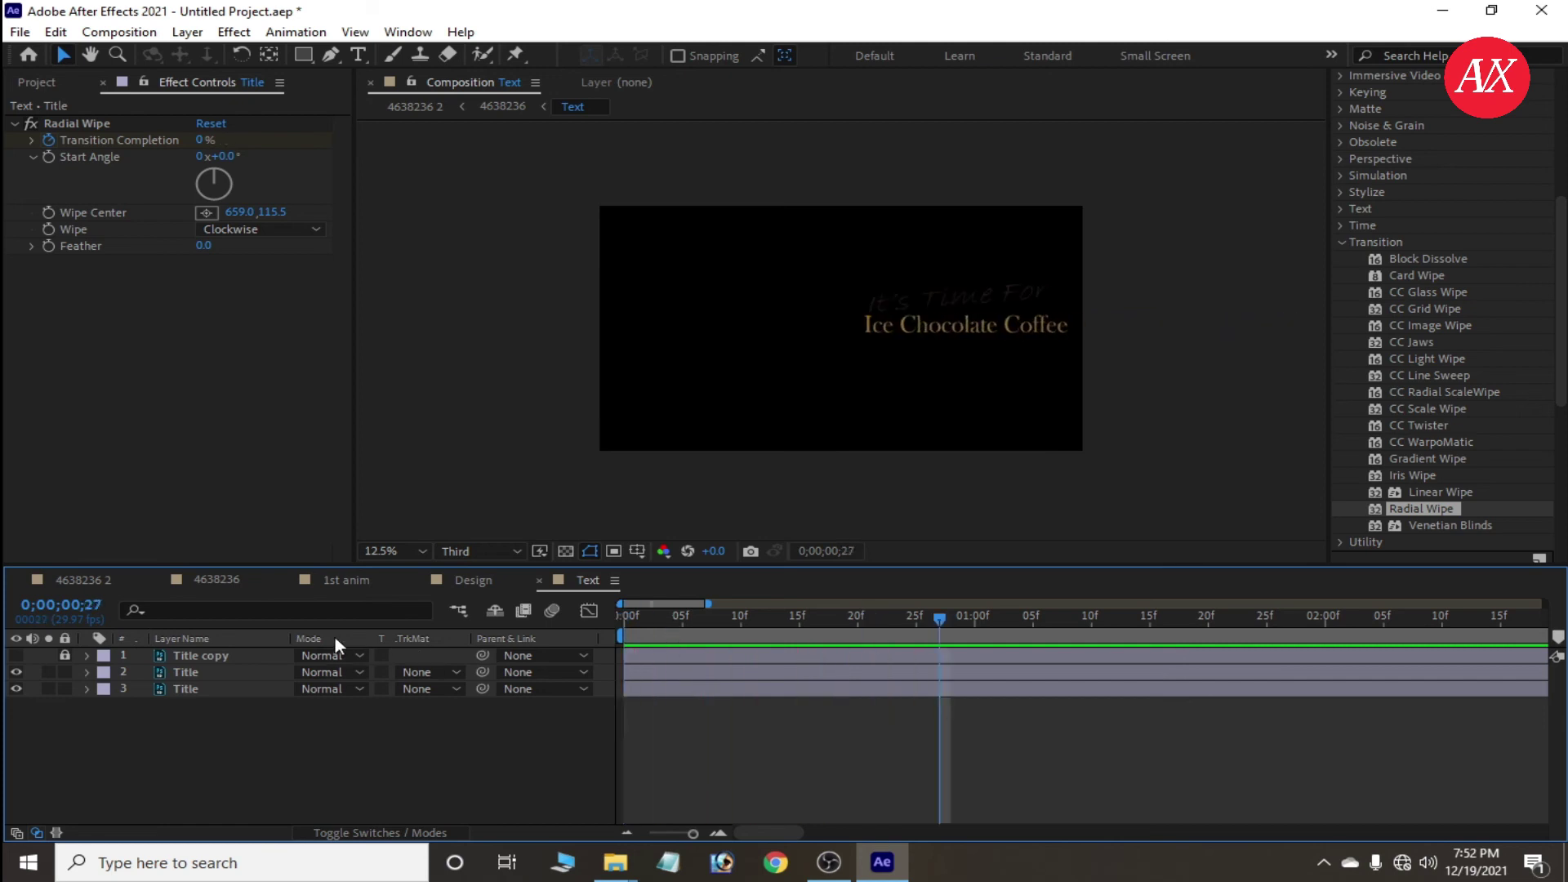
key("space")
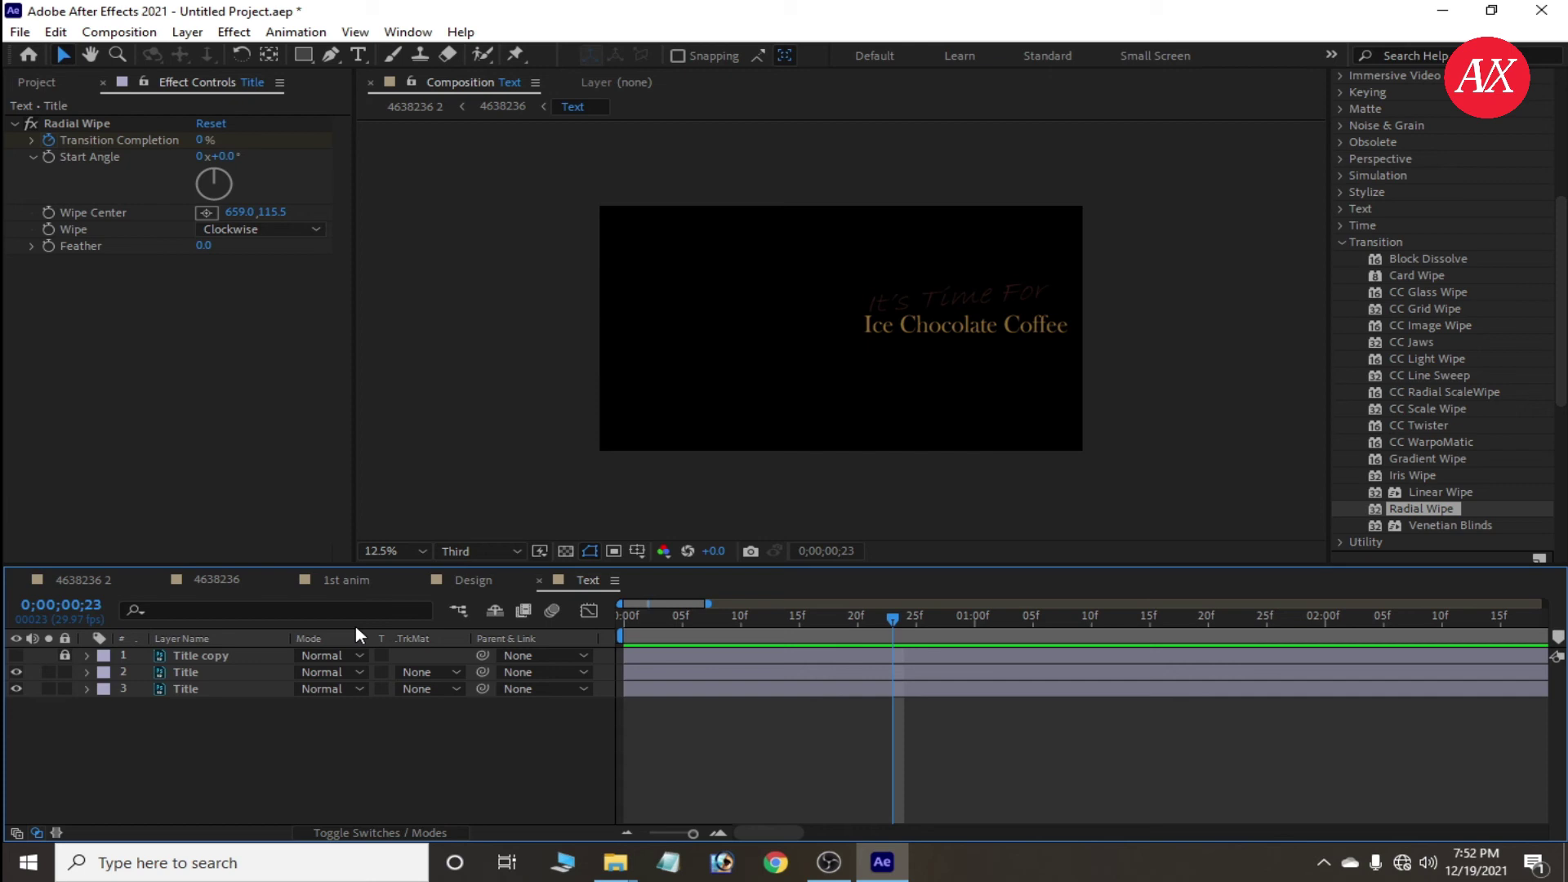
left_click_drag(650, 618, 810, 625)
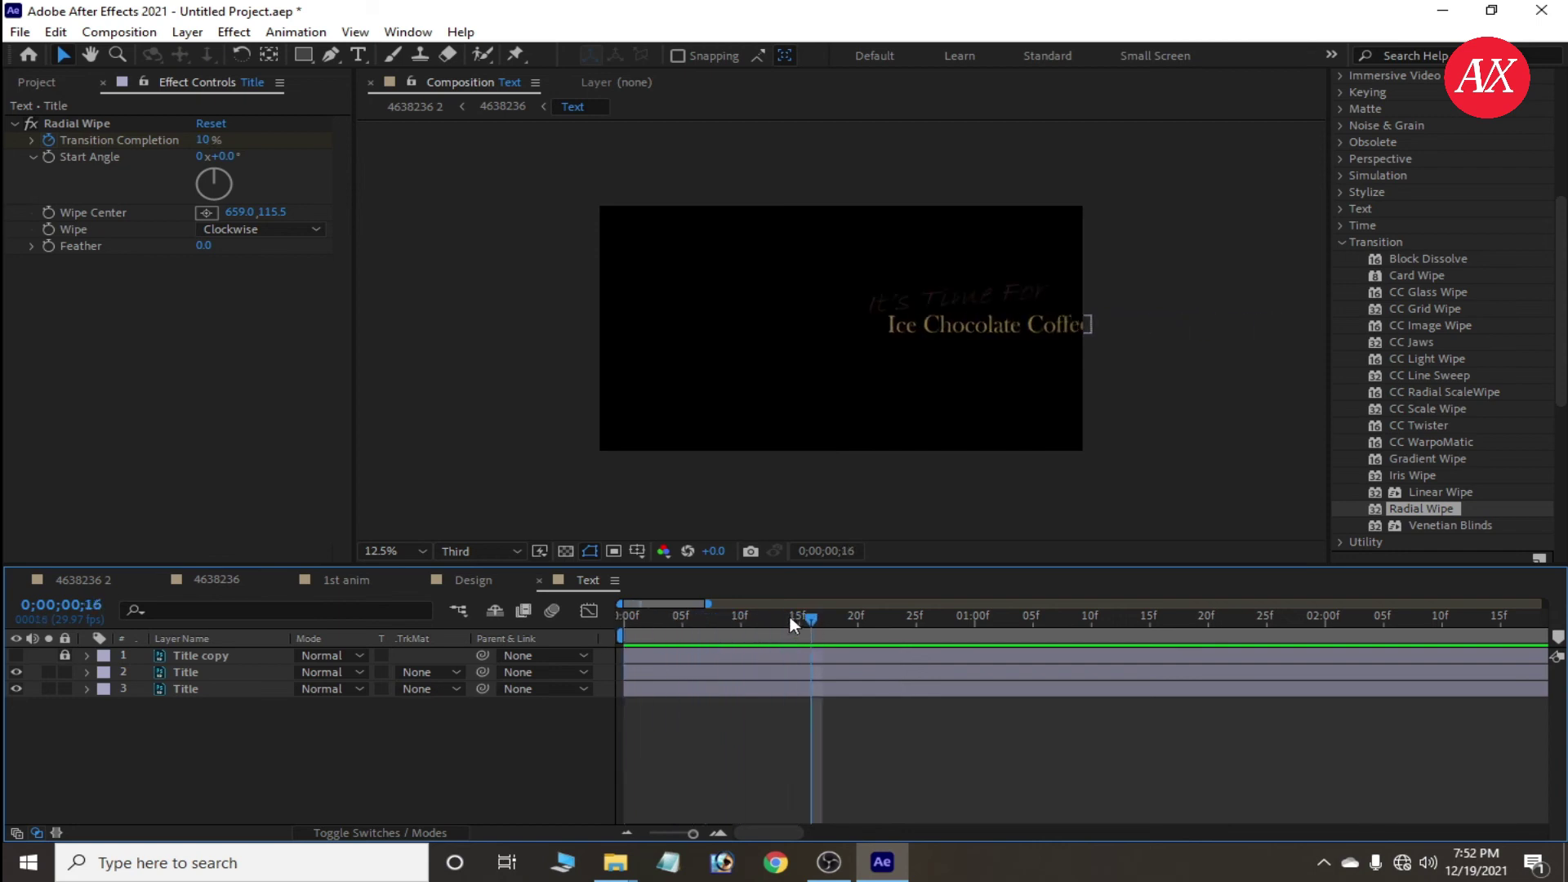
key("space")
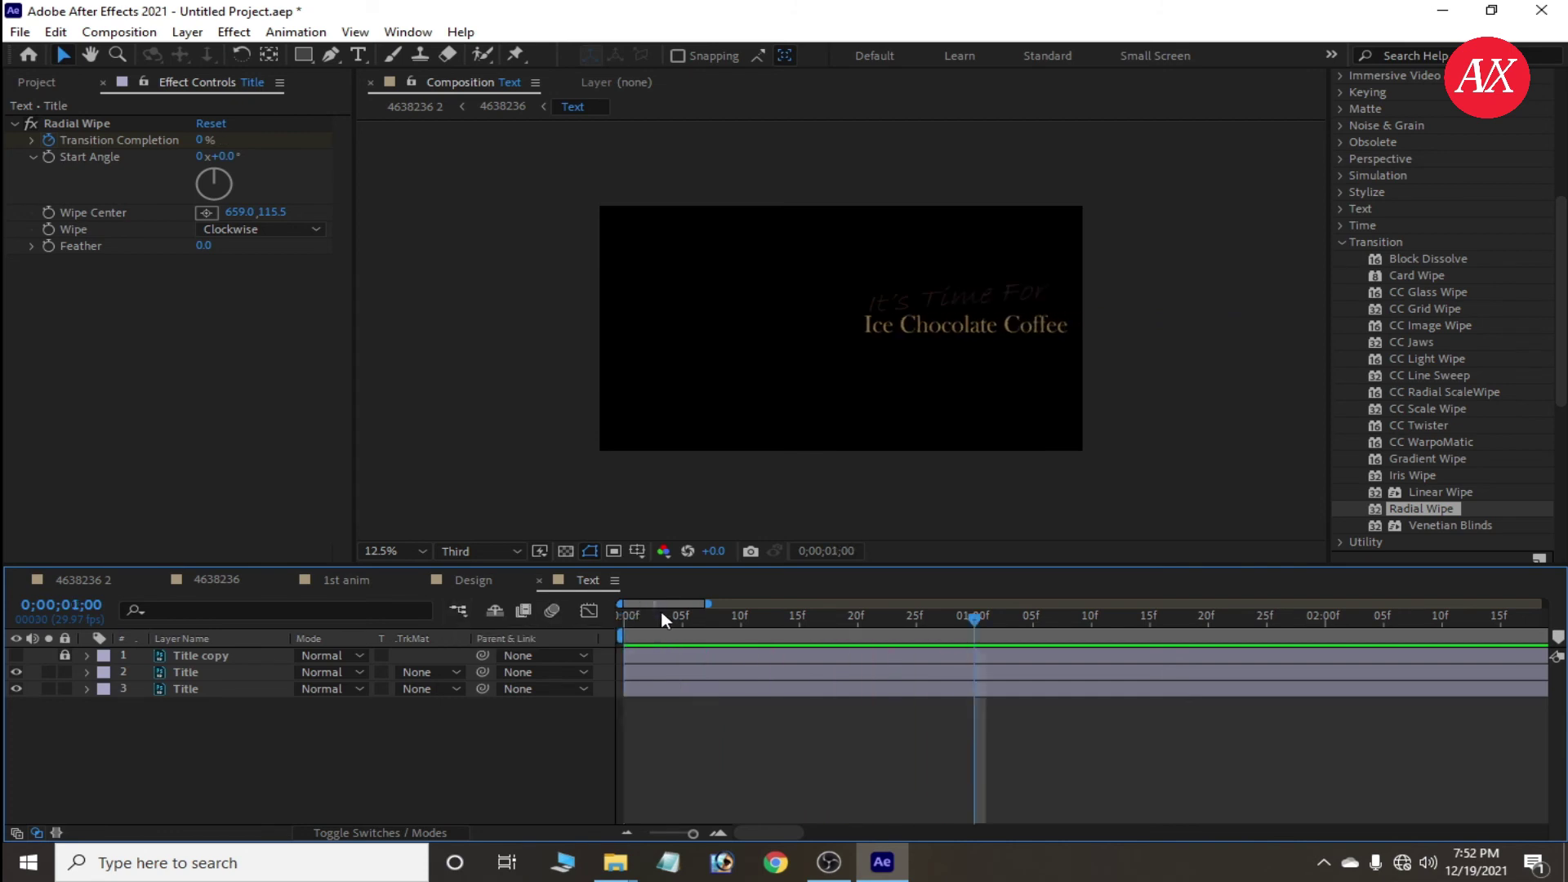
key("space")
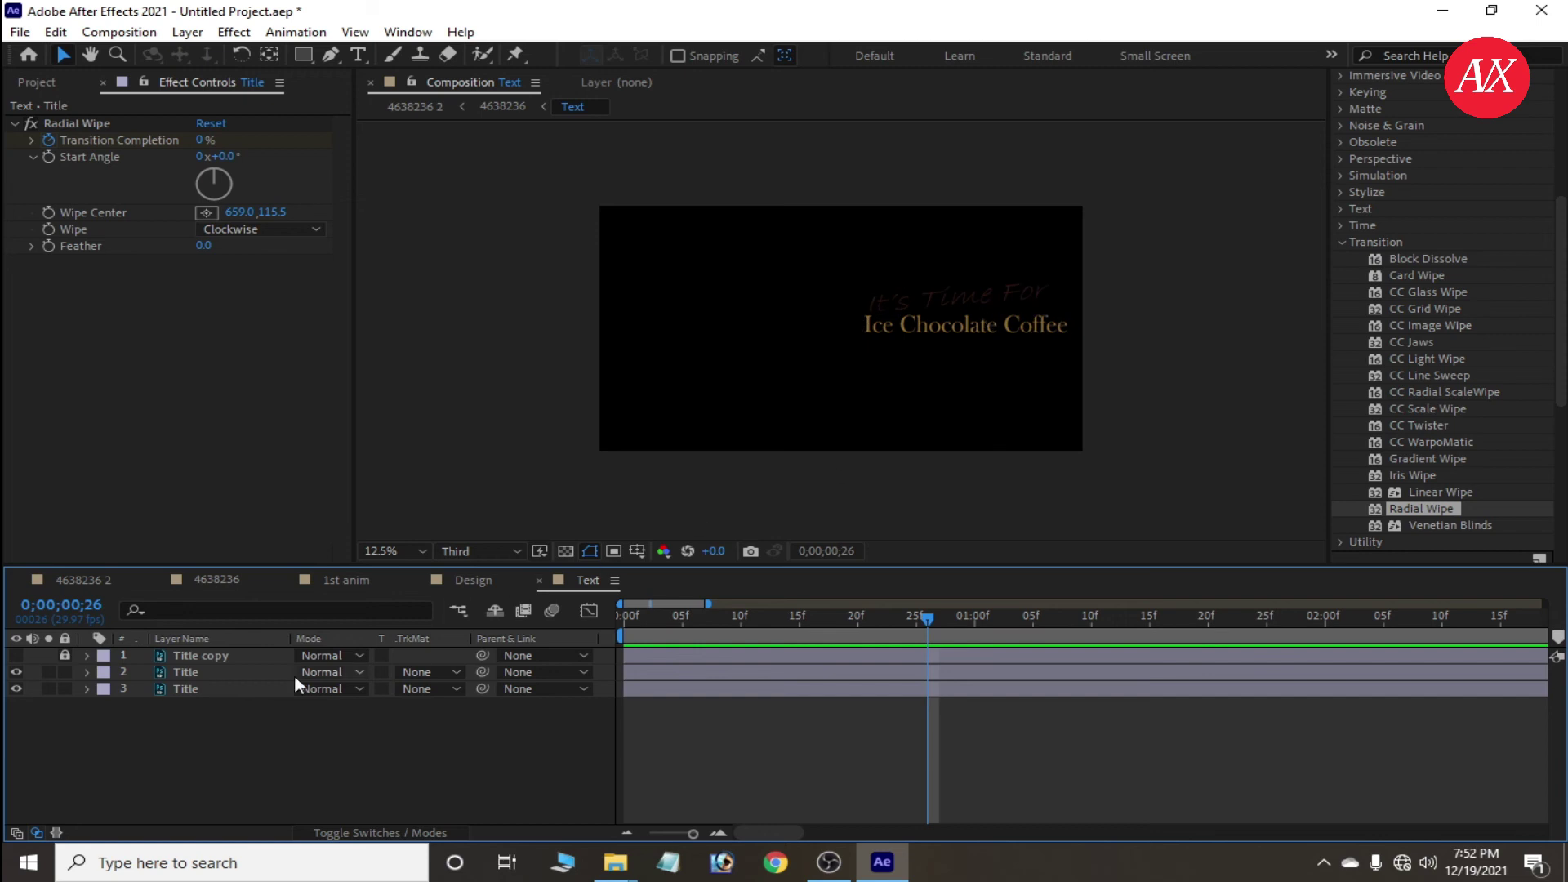
Lock both Title layers, and unhide and unlock the "Enjoy your day" Title copy layer
left_click(65, 689)
left_click(16, 656)
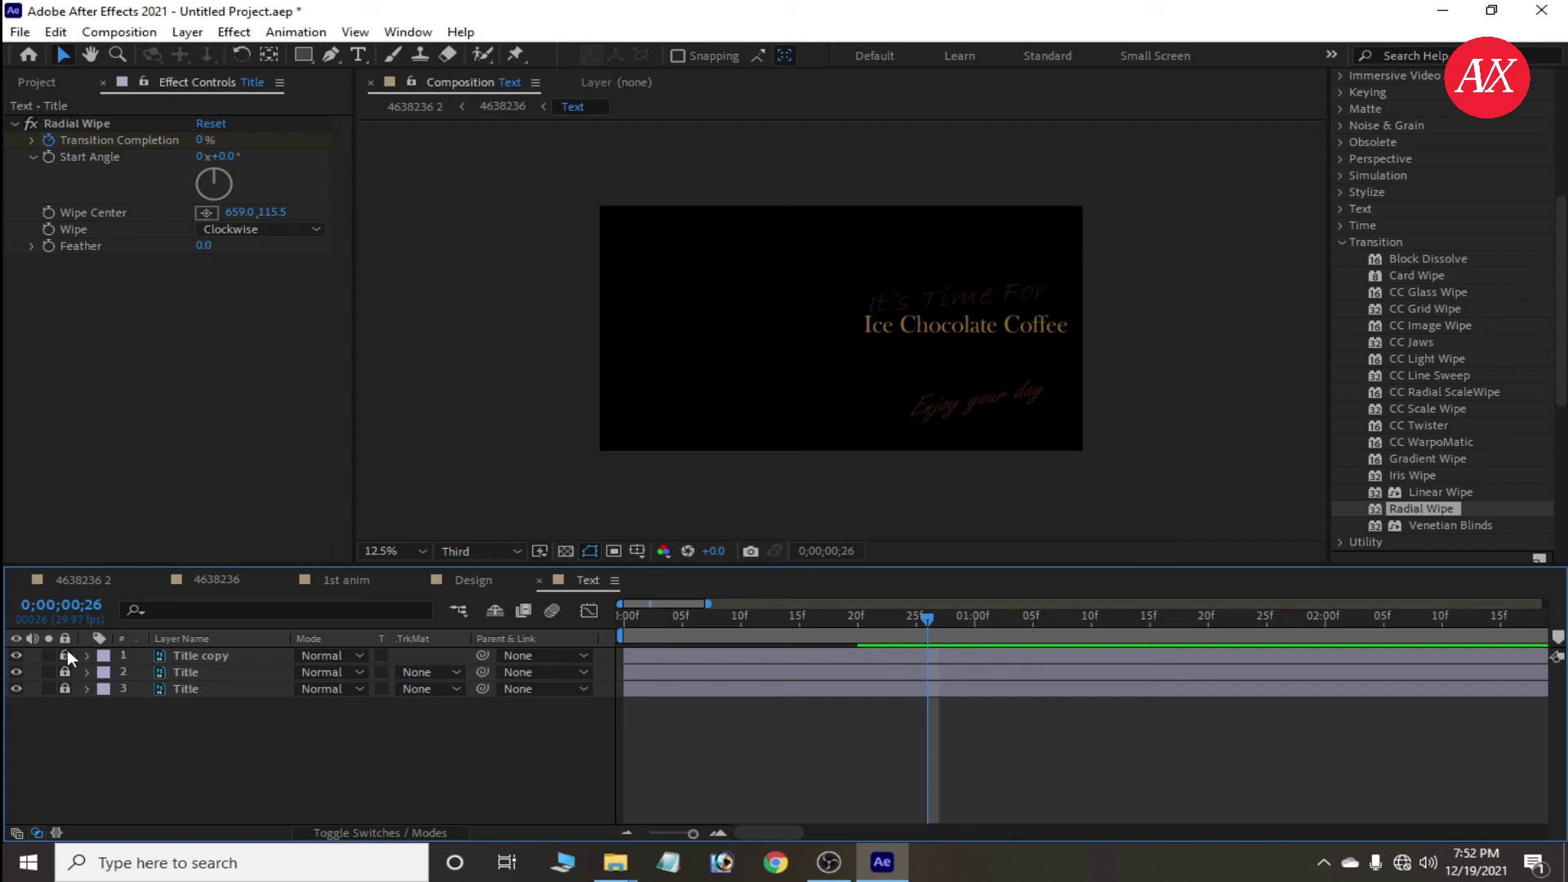
left_click(219, 654)
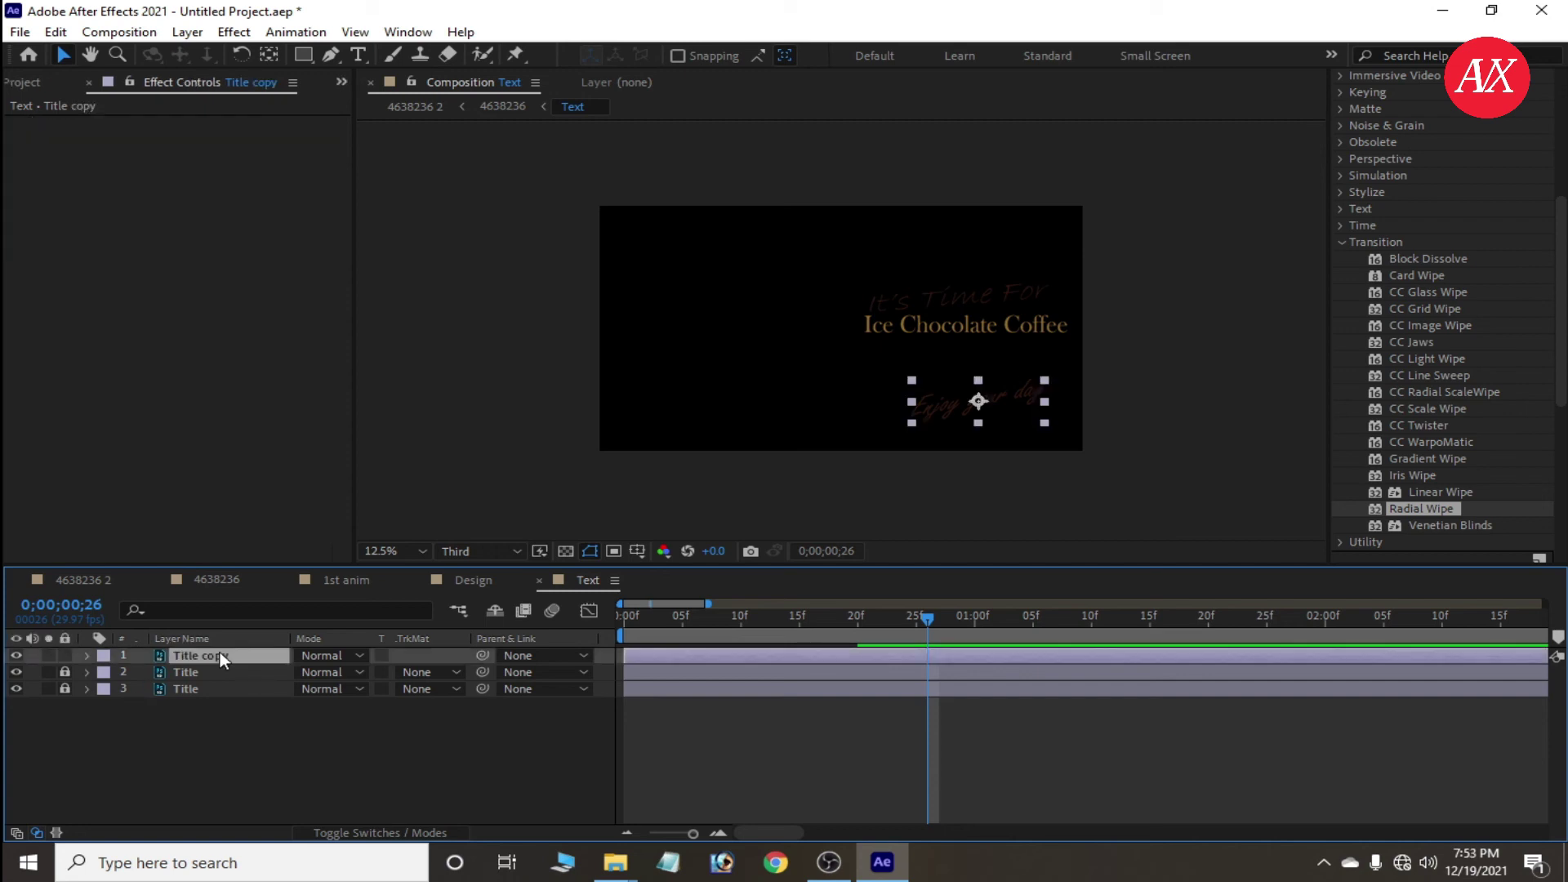
left_click(858, 619)
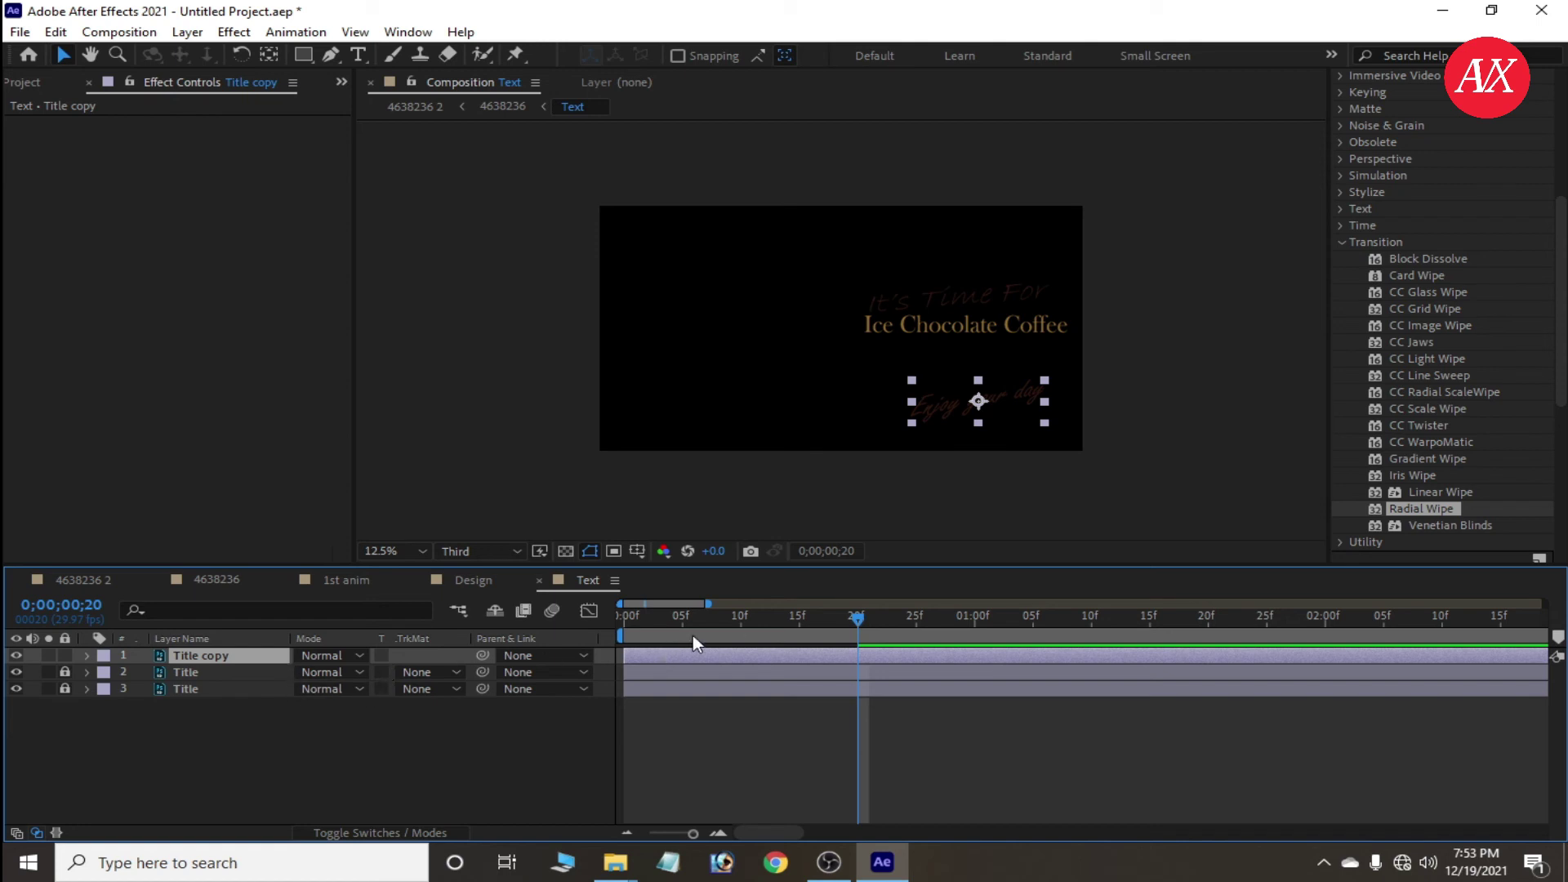
left_click(1158, 411)
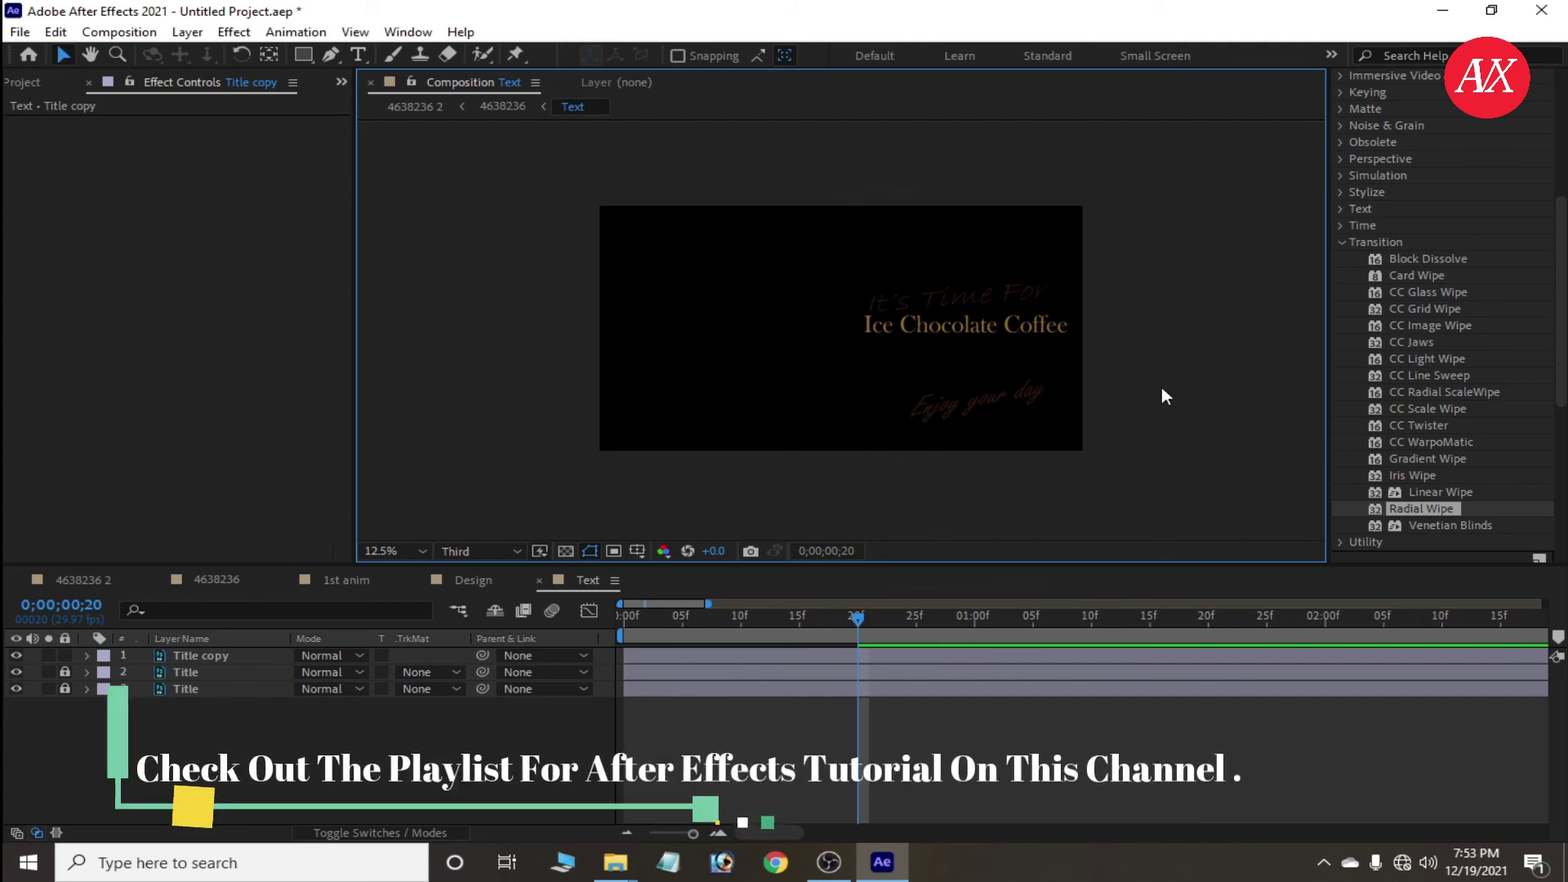
Keyframe the "Enjoy your day" layer's Position at frame 10, slide it horizontally out of frame to X 4164 at frame 0, and preview
left_click_drag(857, 620, 738, 631)
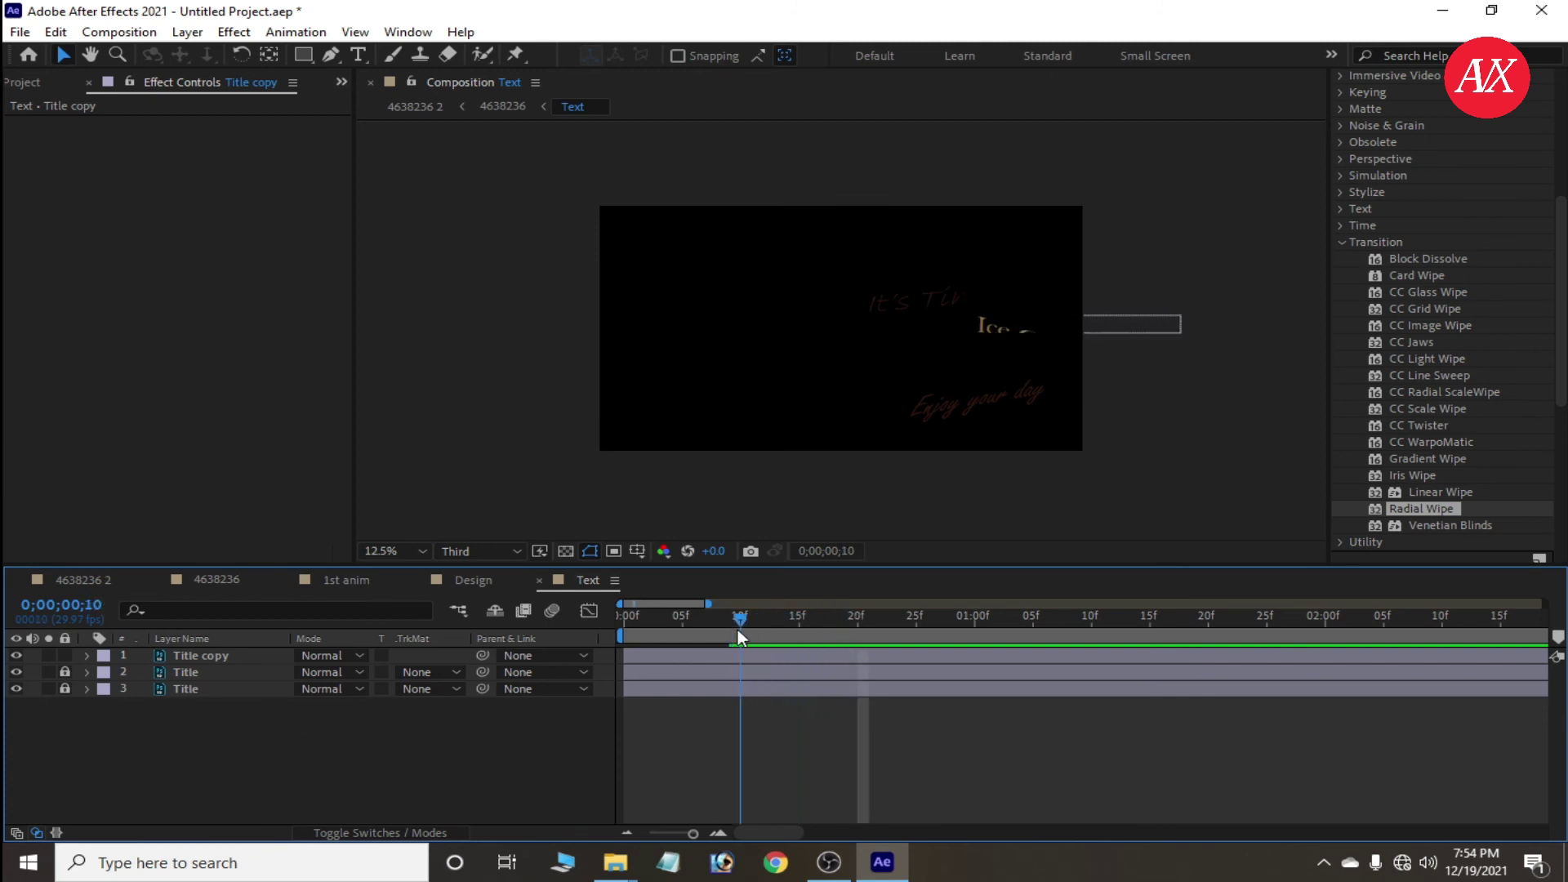
left_click(86, 653)
left_click(107, 673)
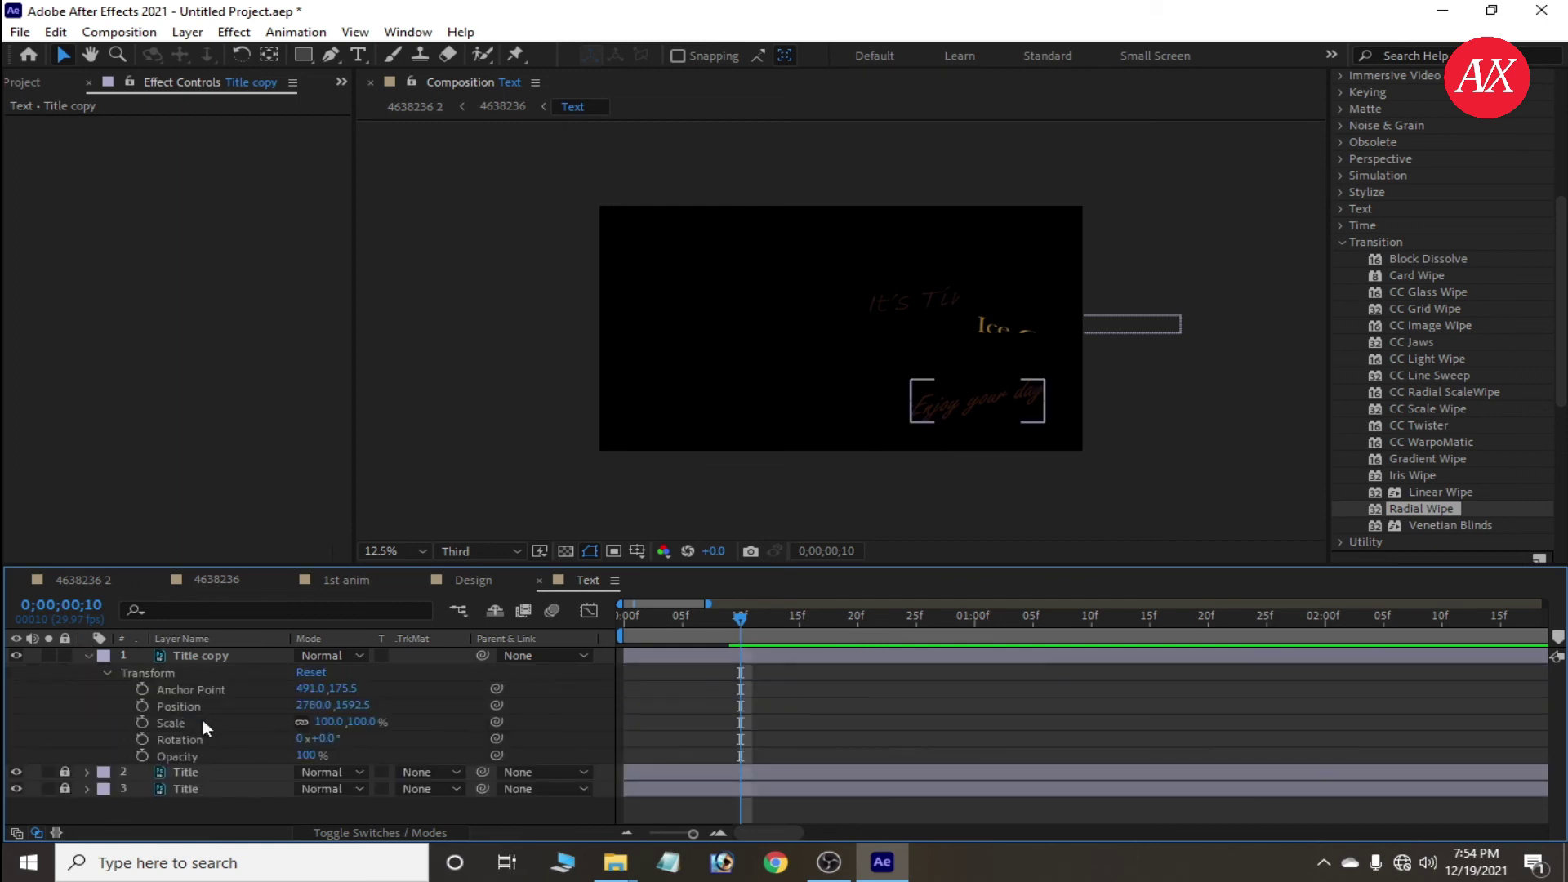
left_click(140, 706)
left_click_drag(742, 618, 622, 619)
left_click_drag(1015, 402, 1193, 422)
key("space")
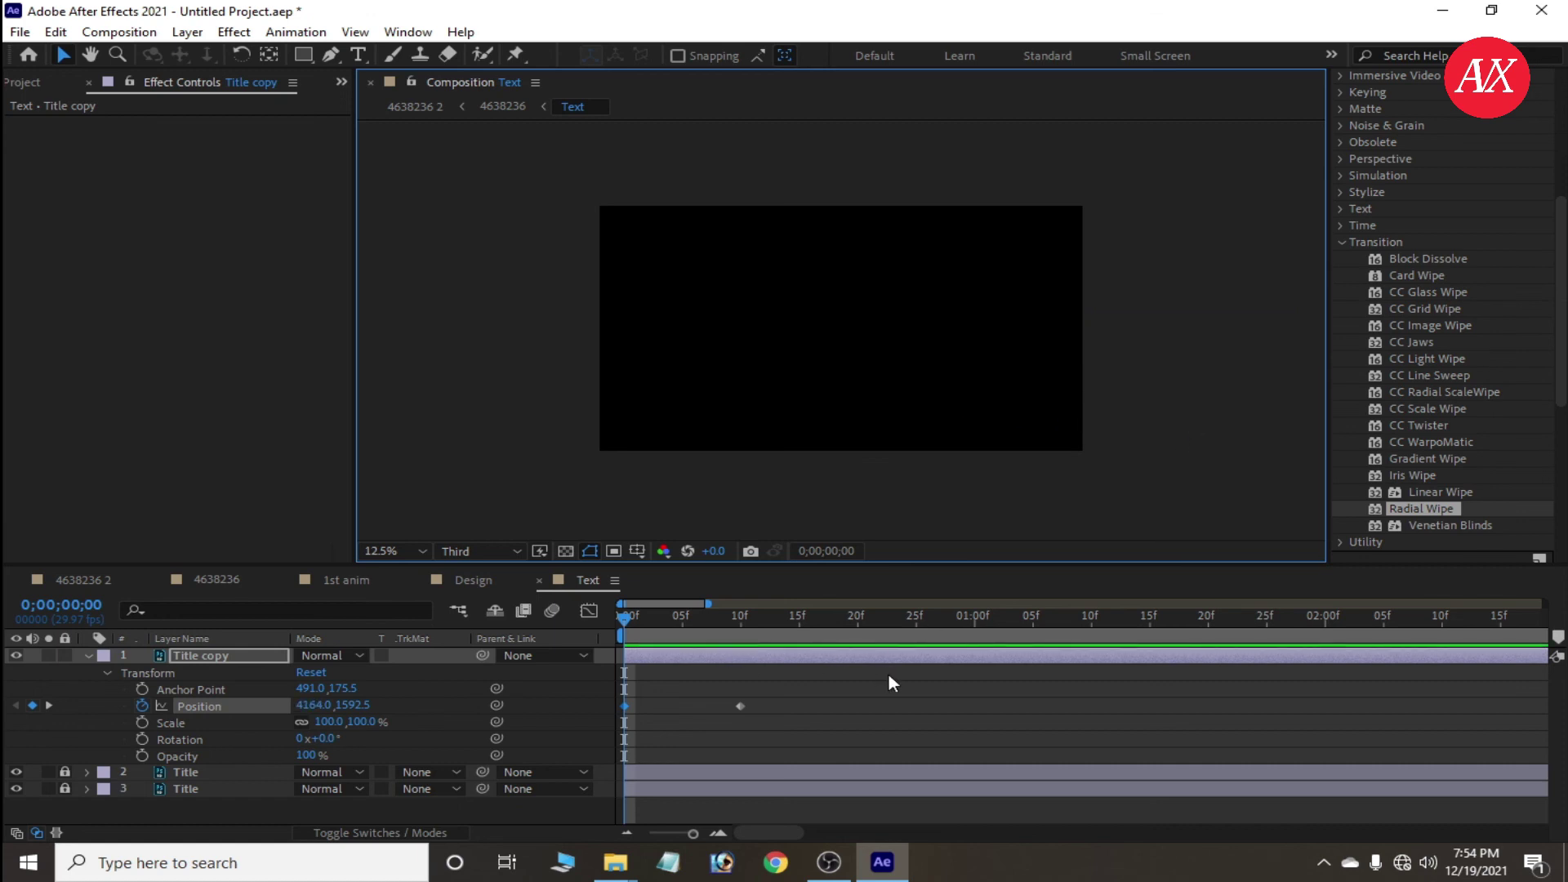
key("space")
Apply Easy Ease to both Position keyframes of the "Enjoy your day" layer, check the motion, and collapse its properties
left_click_drag(727, 622, 855, 679)
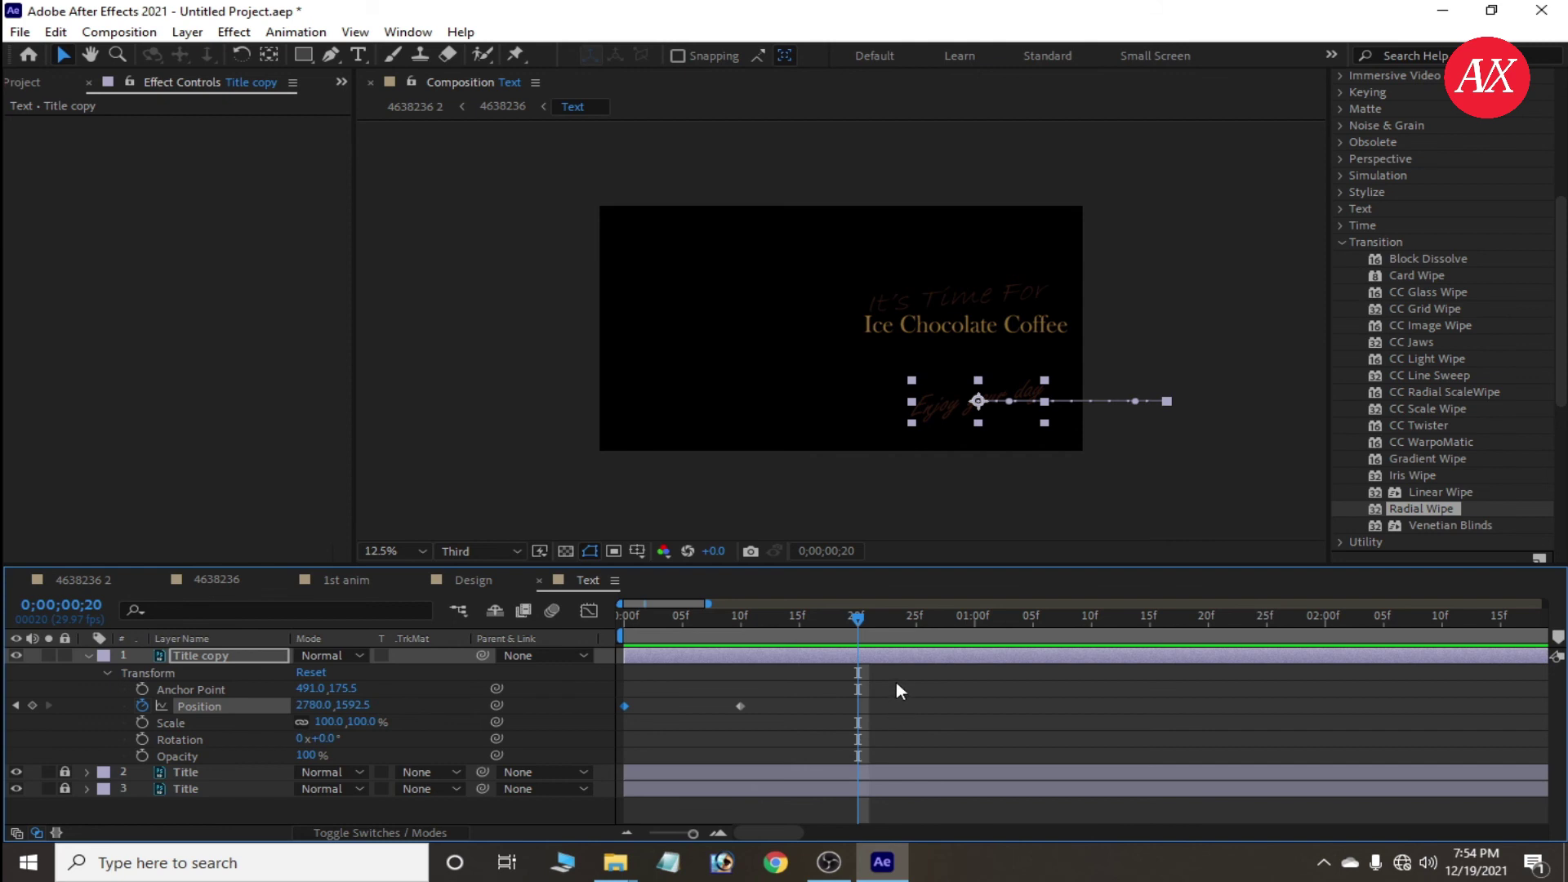
left_click(740, 705)
right_click(739, 704)
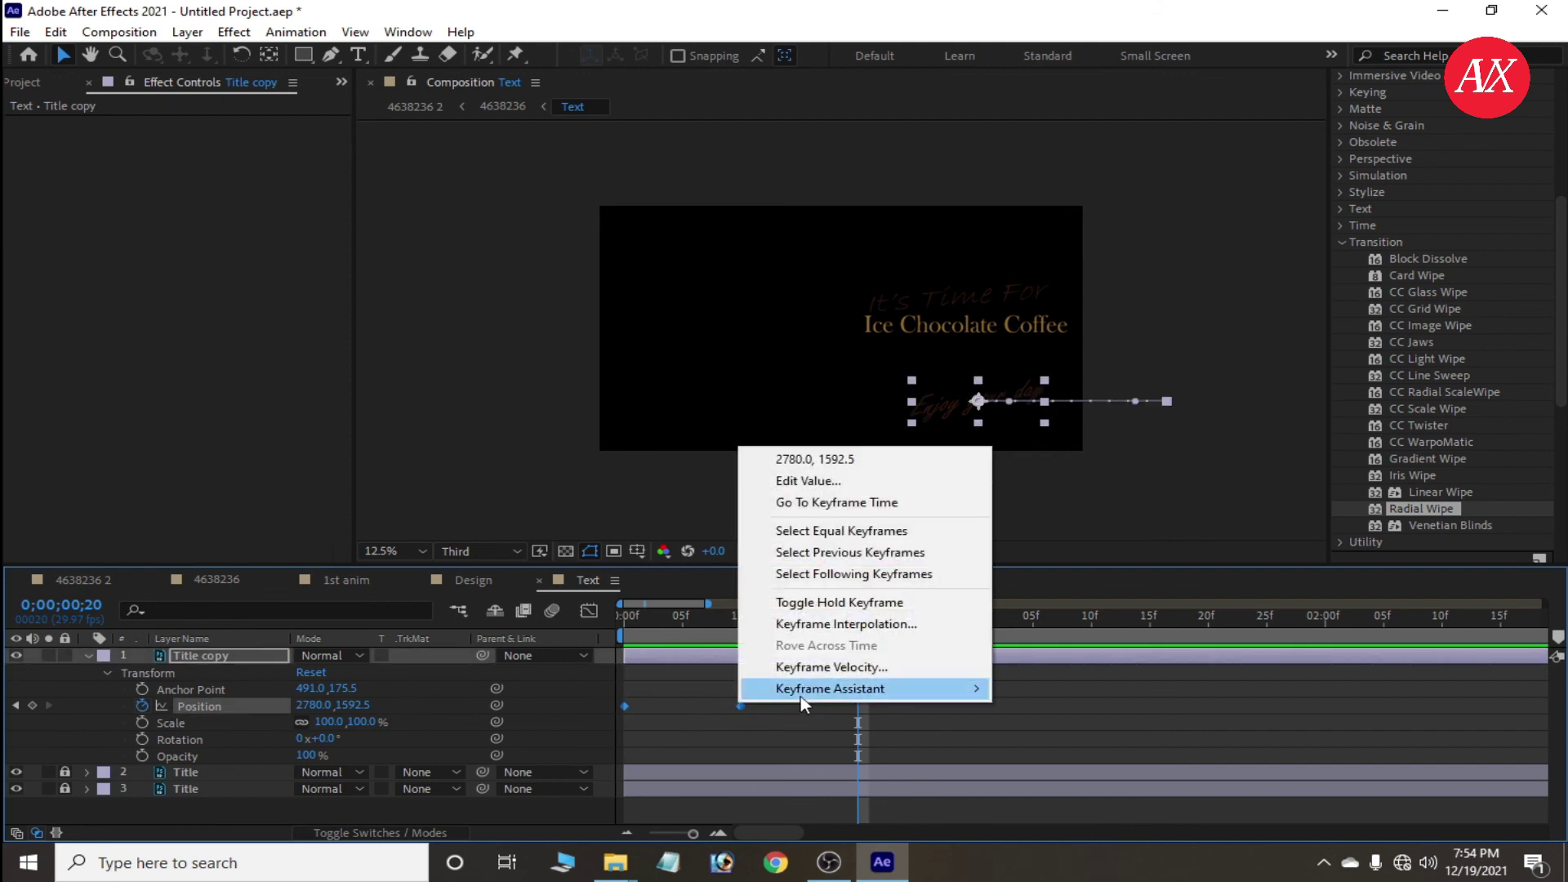
mouse_move(801, 696)
left_click(1053, 554)
left_click_drag(728, 634, 797, 665)
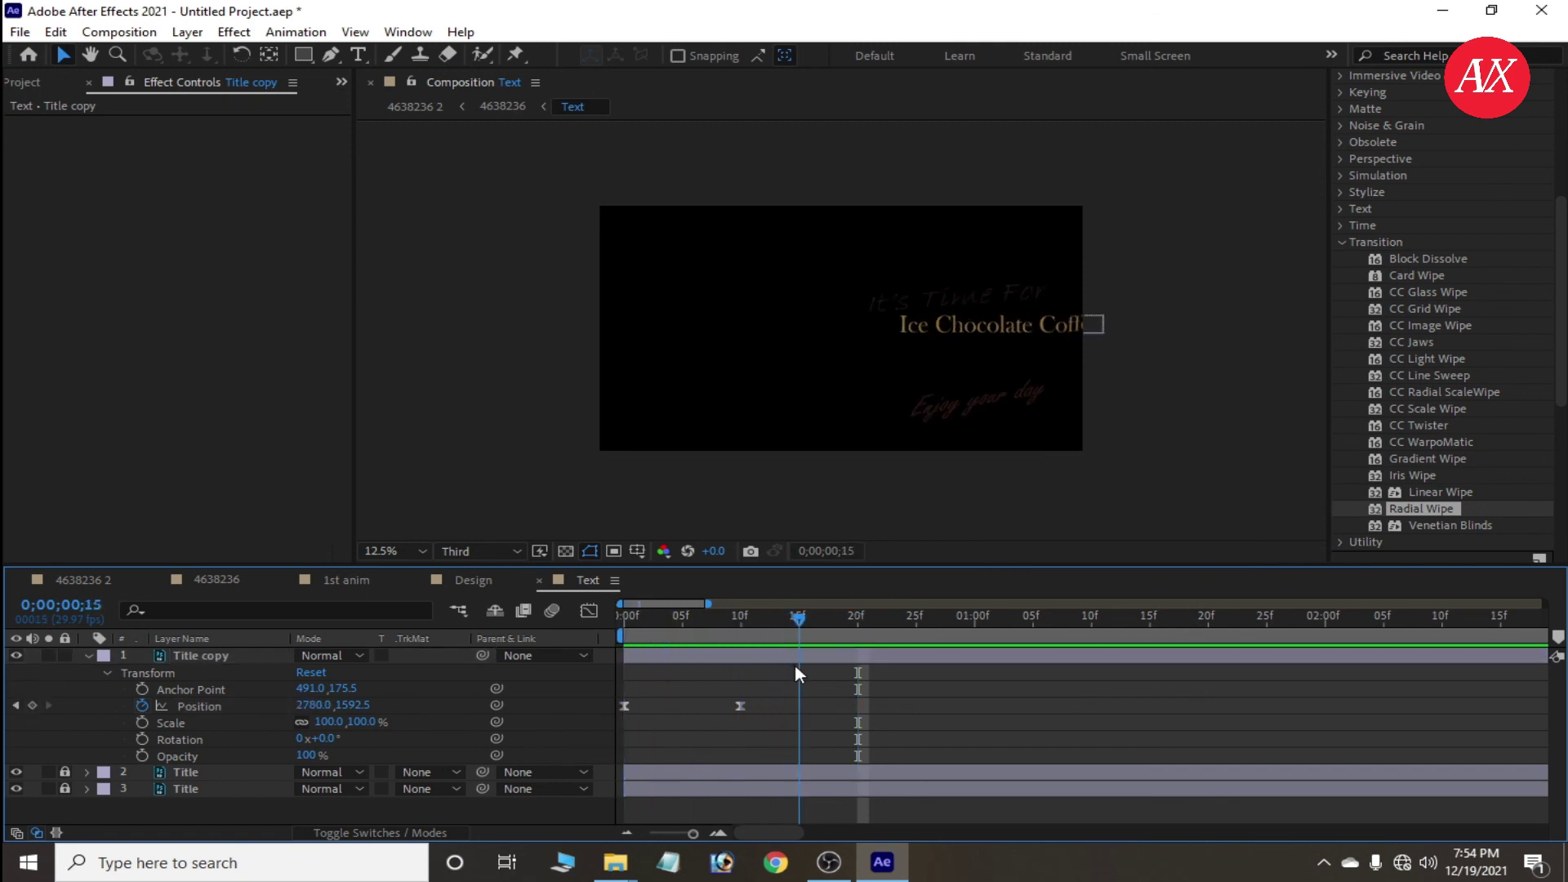
left_click(87, 655)
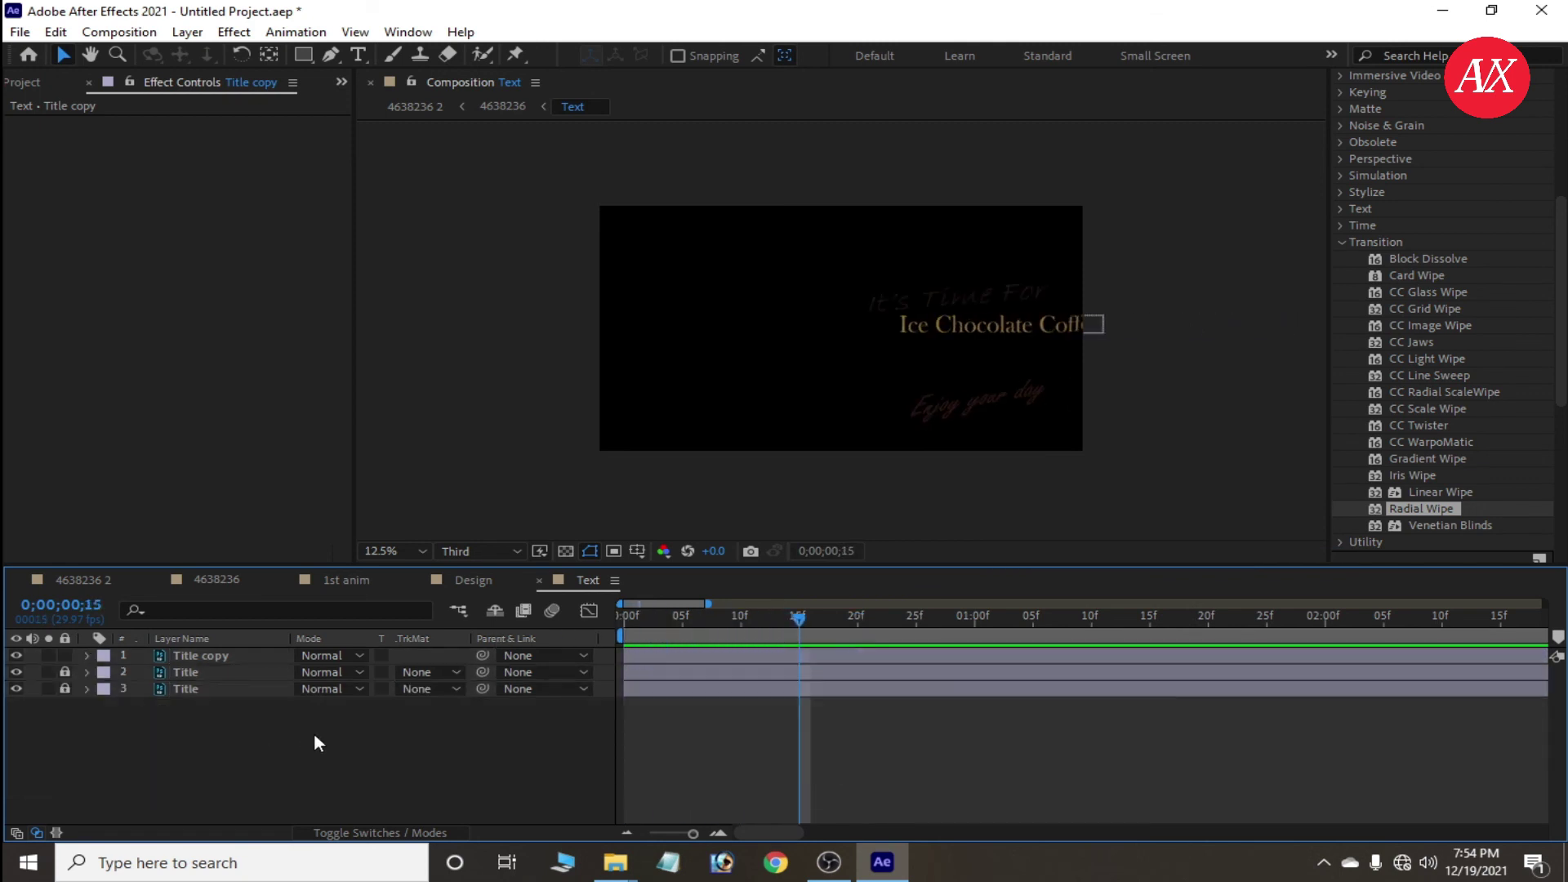
Create a new white solid layer of 3556 × 2000 px in the Text composition
right_click(384, 744)
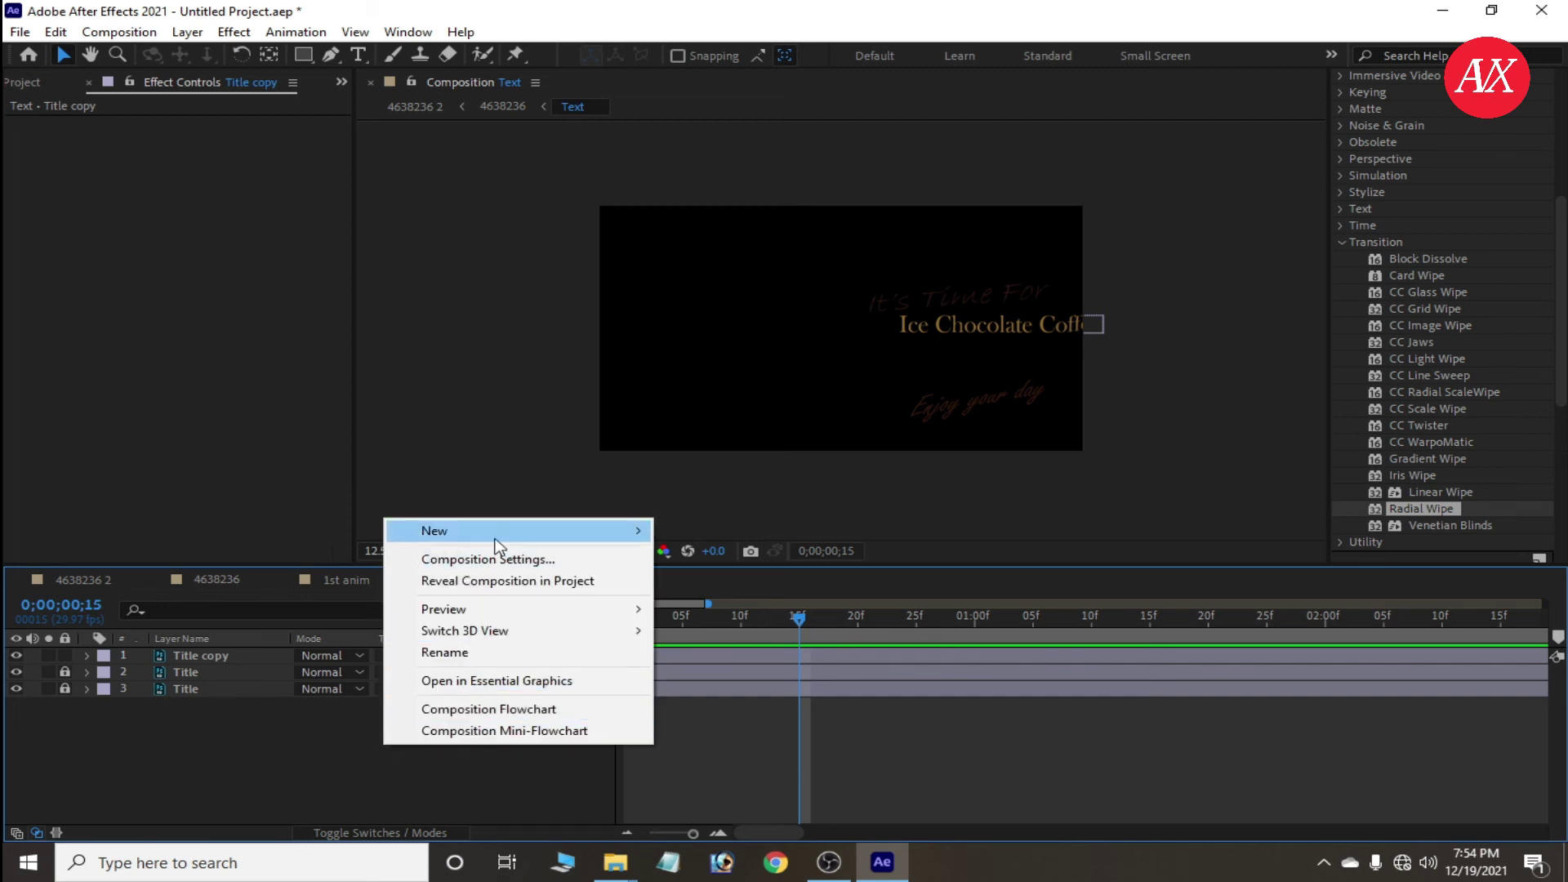
mouse_move(498, 539)
left_click(728, 580)
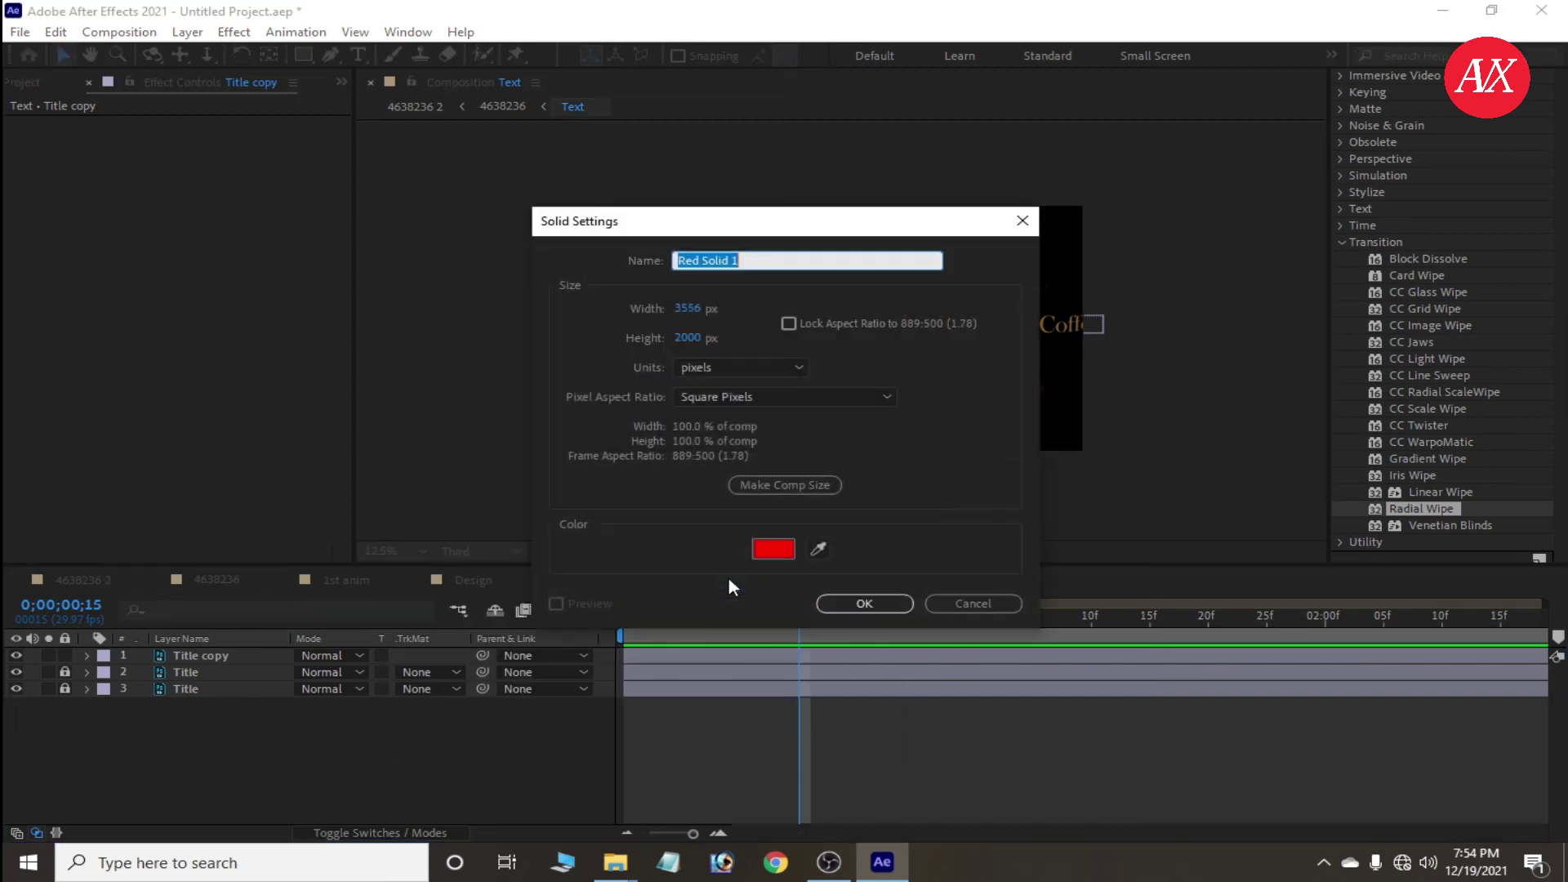
left_click(777, 545)
left_click_drag(709, 395, 472, 268)
left_click(1031, 308)
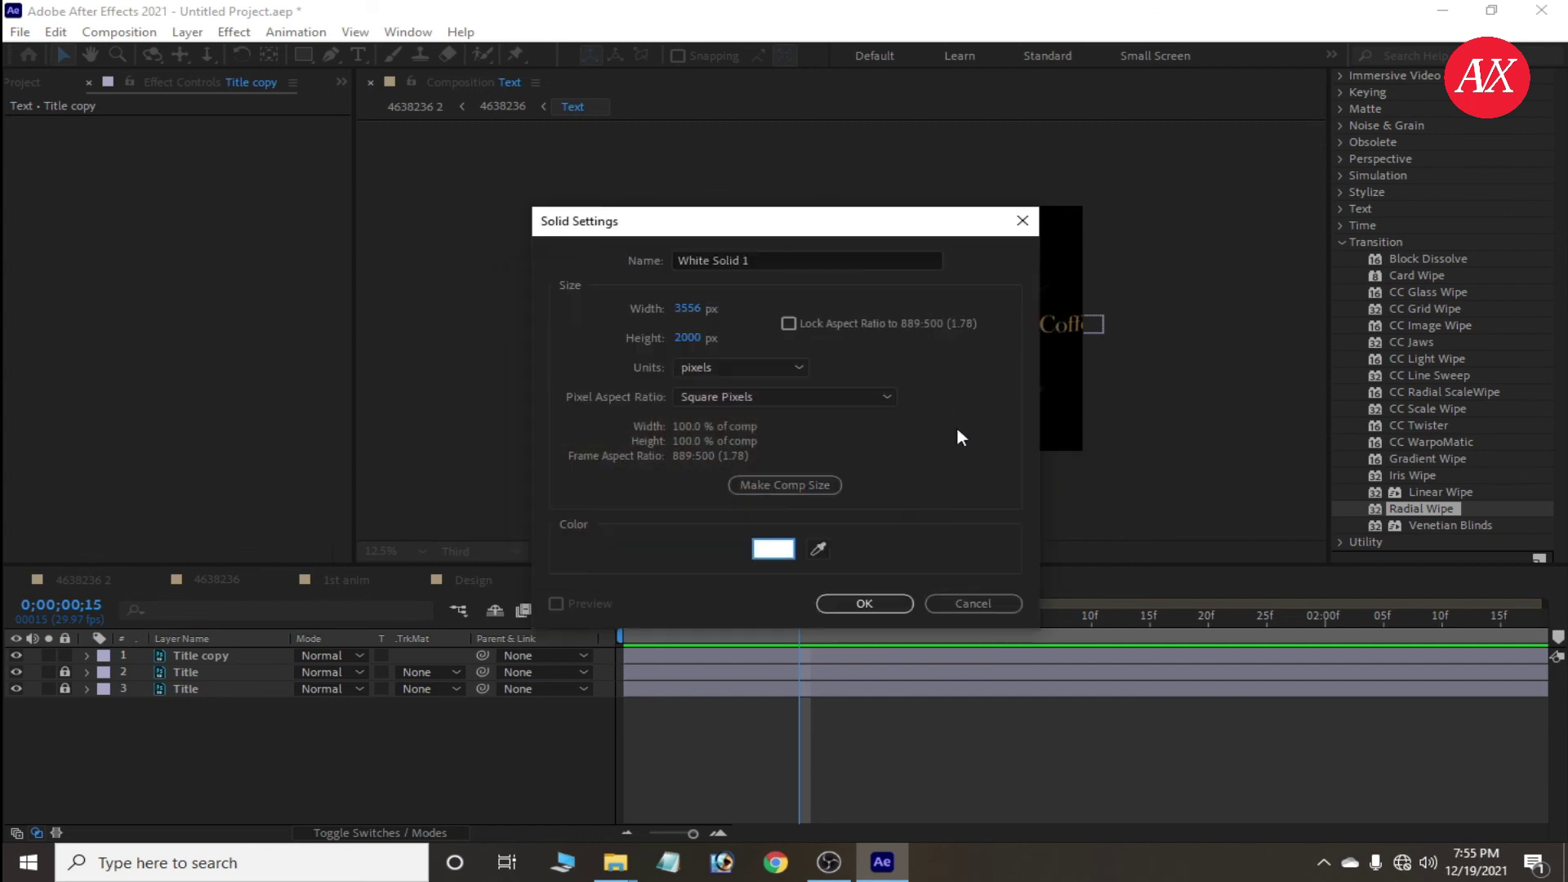
left_click(893, 607)
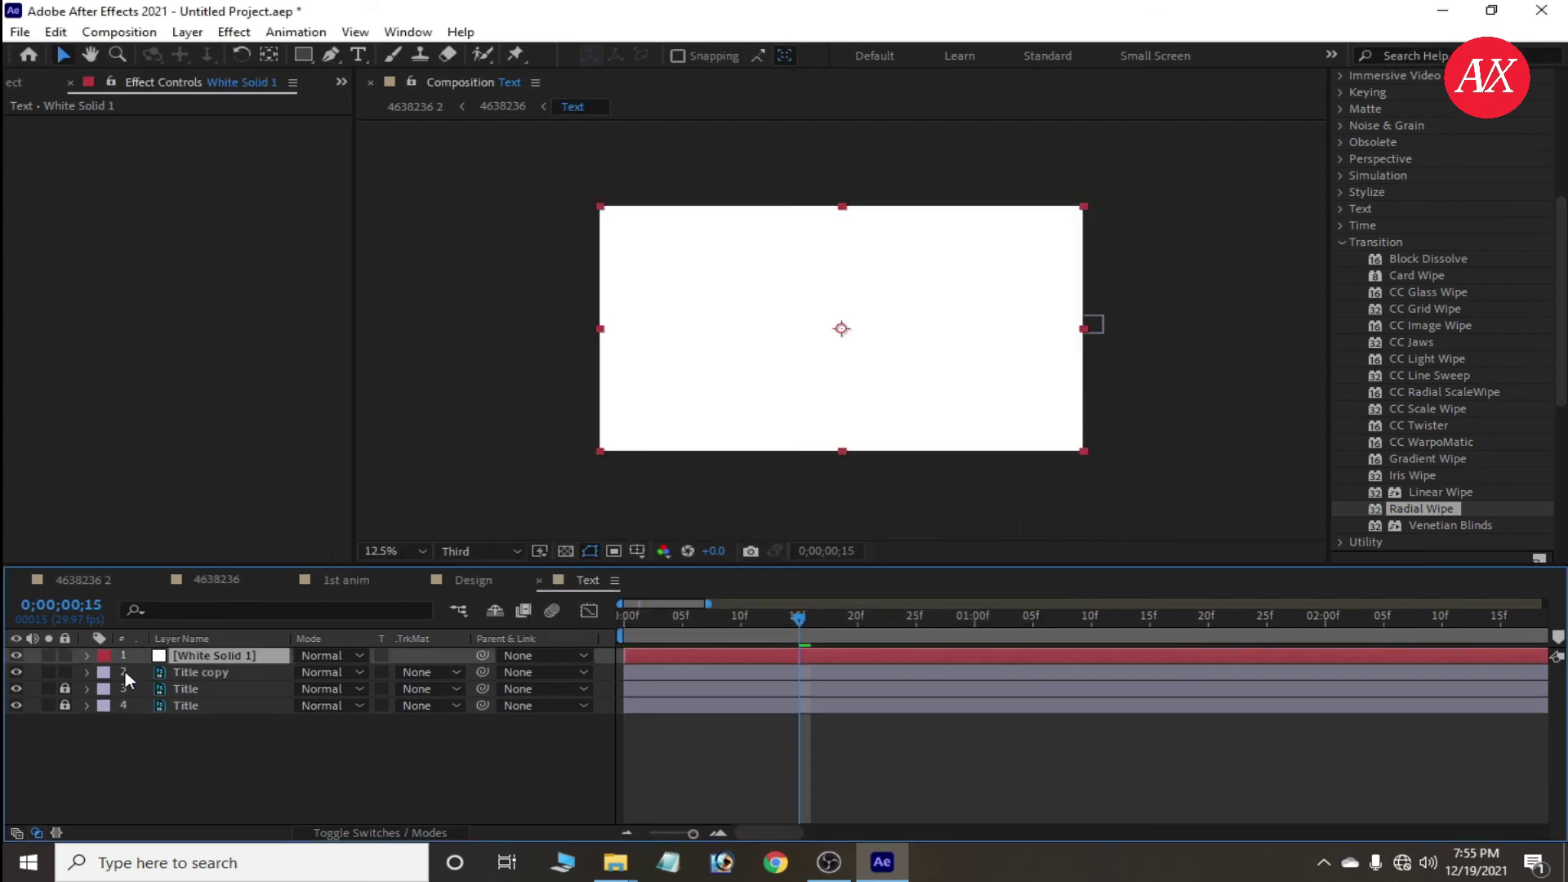
Scale the white solid into a thin vertical strip of about 3.9 × 109.6% and place it over the beginning of "Enjoy your day"
left_click_drag(596, 209, 830, 195)
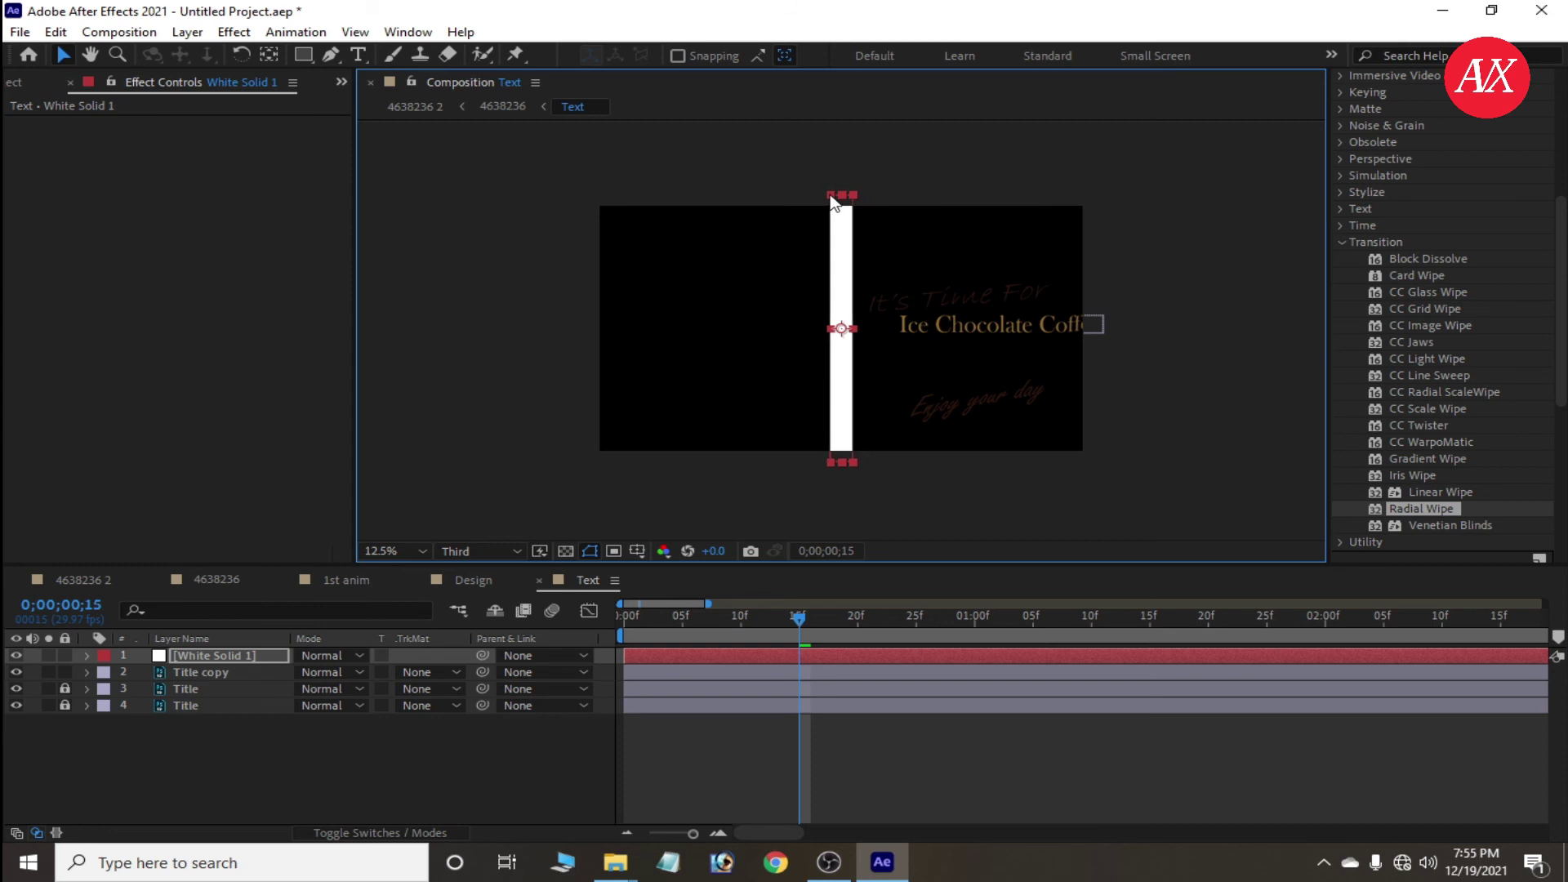
left_click_drag(845, 297, 739, 301)
scroll(954, 429, "up", 1)
left_click_drag(903, 394, 783, 332)
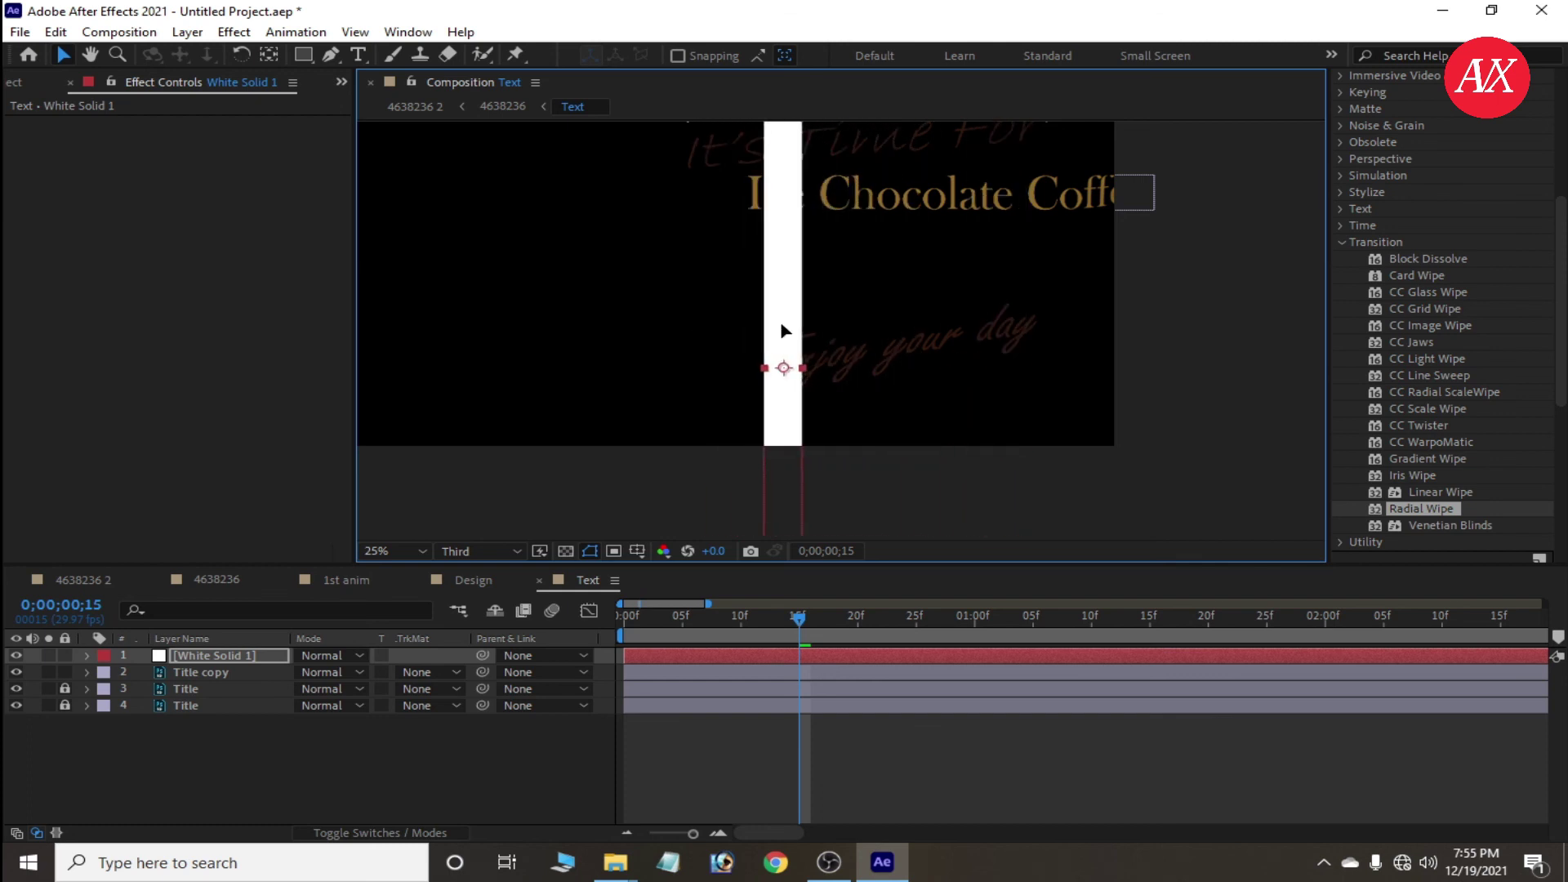
left_click(258, 787)
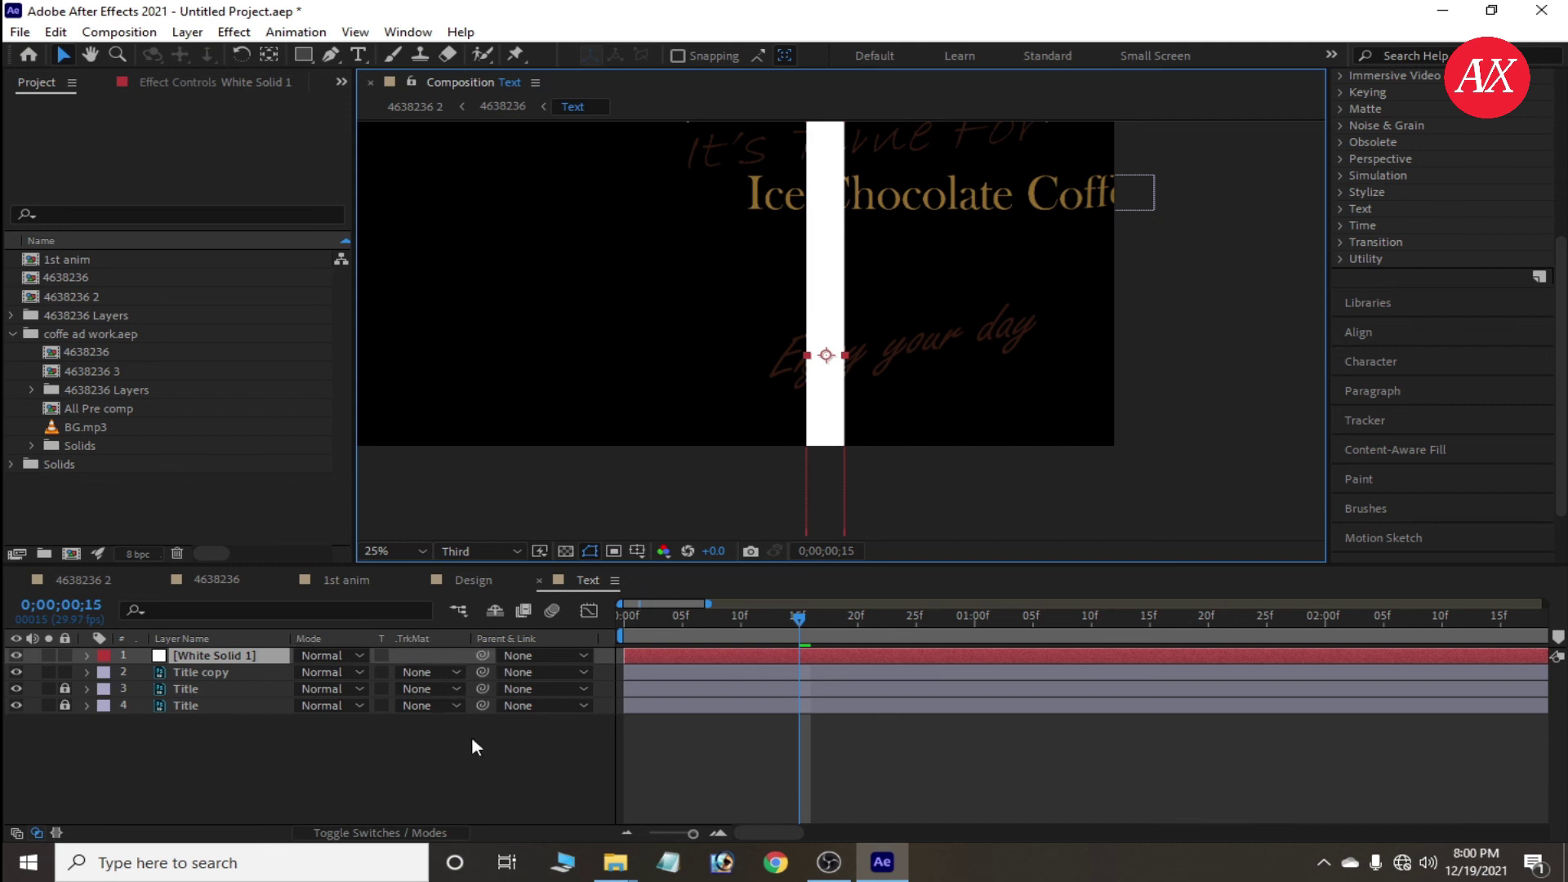
left_click(419, 835)
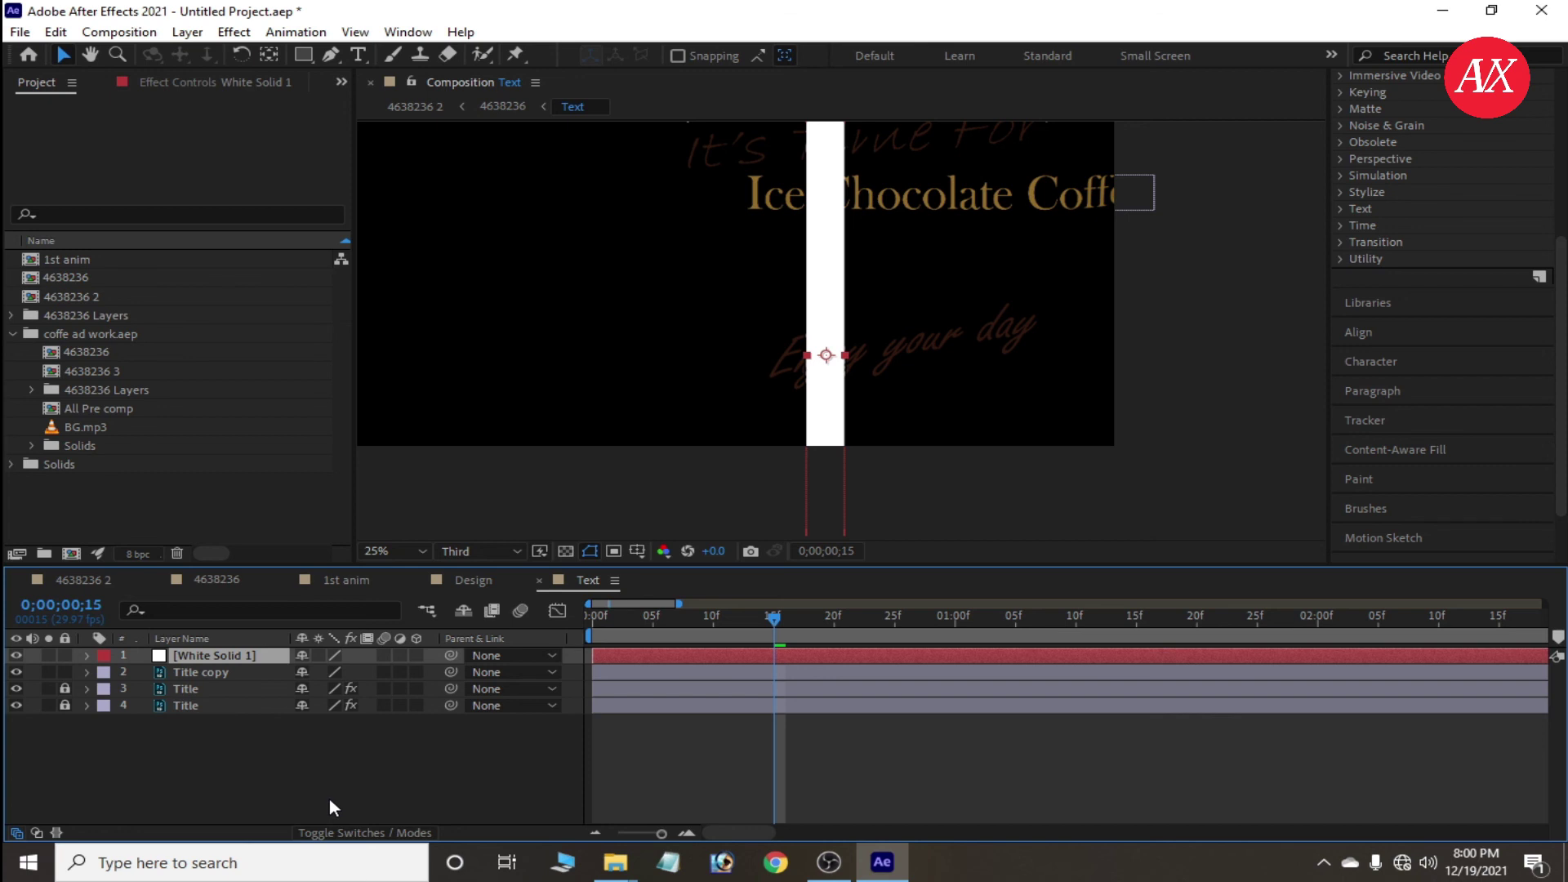
left_click(389, 834)
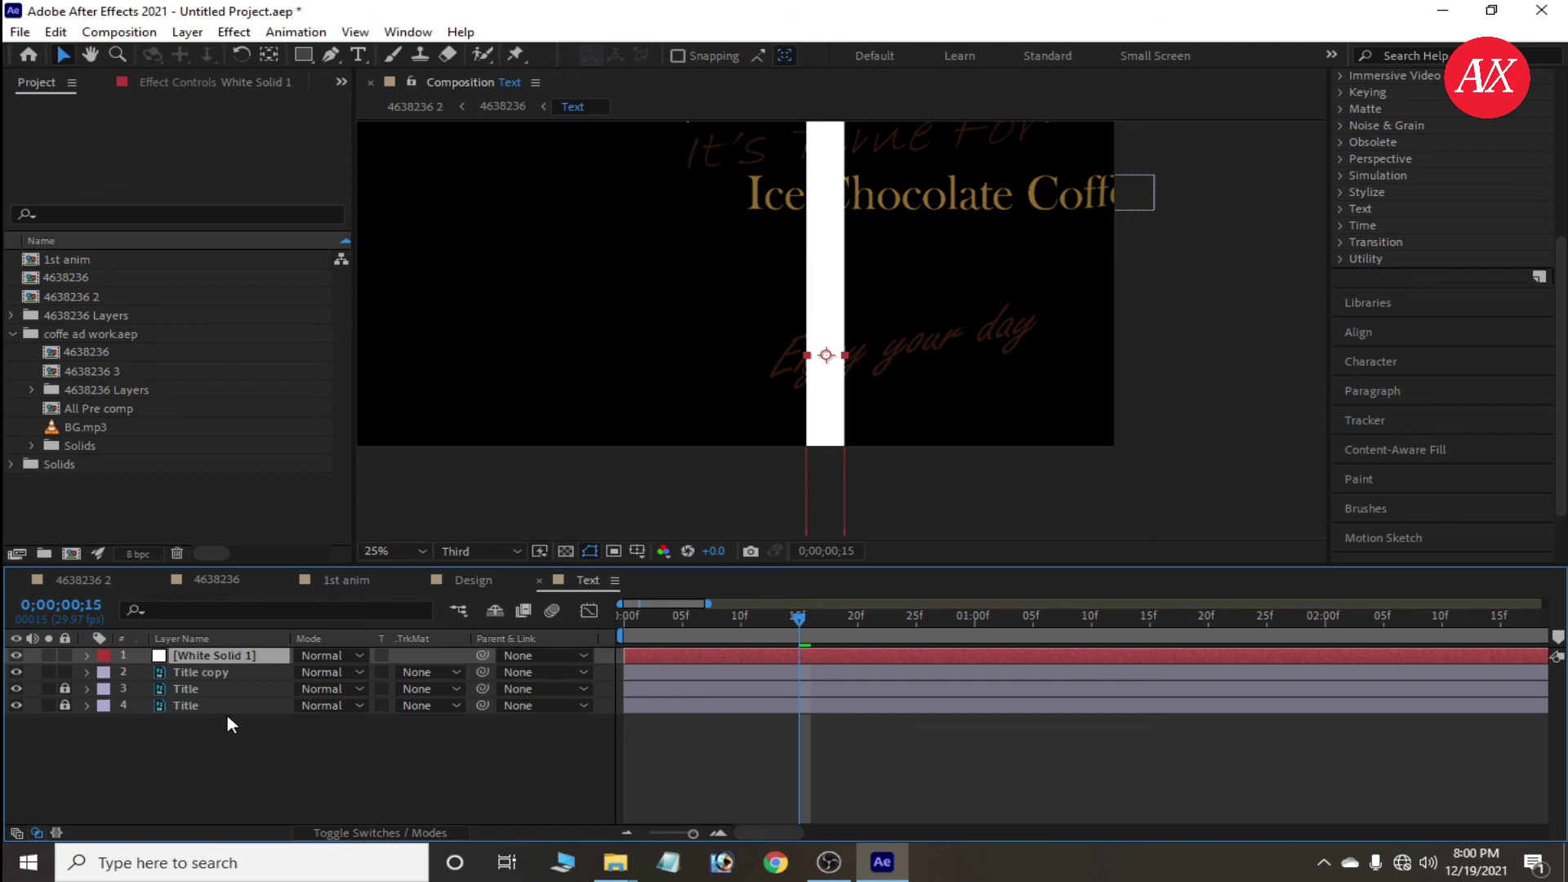
right_click(321, 725)
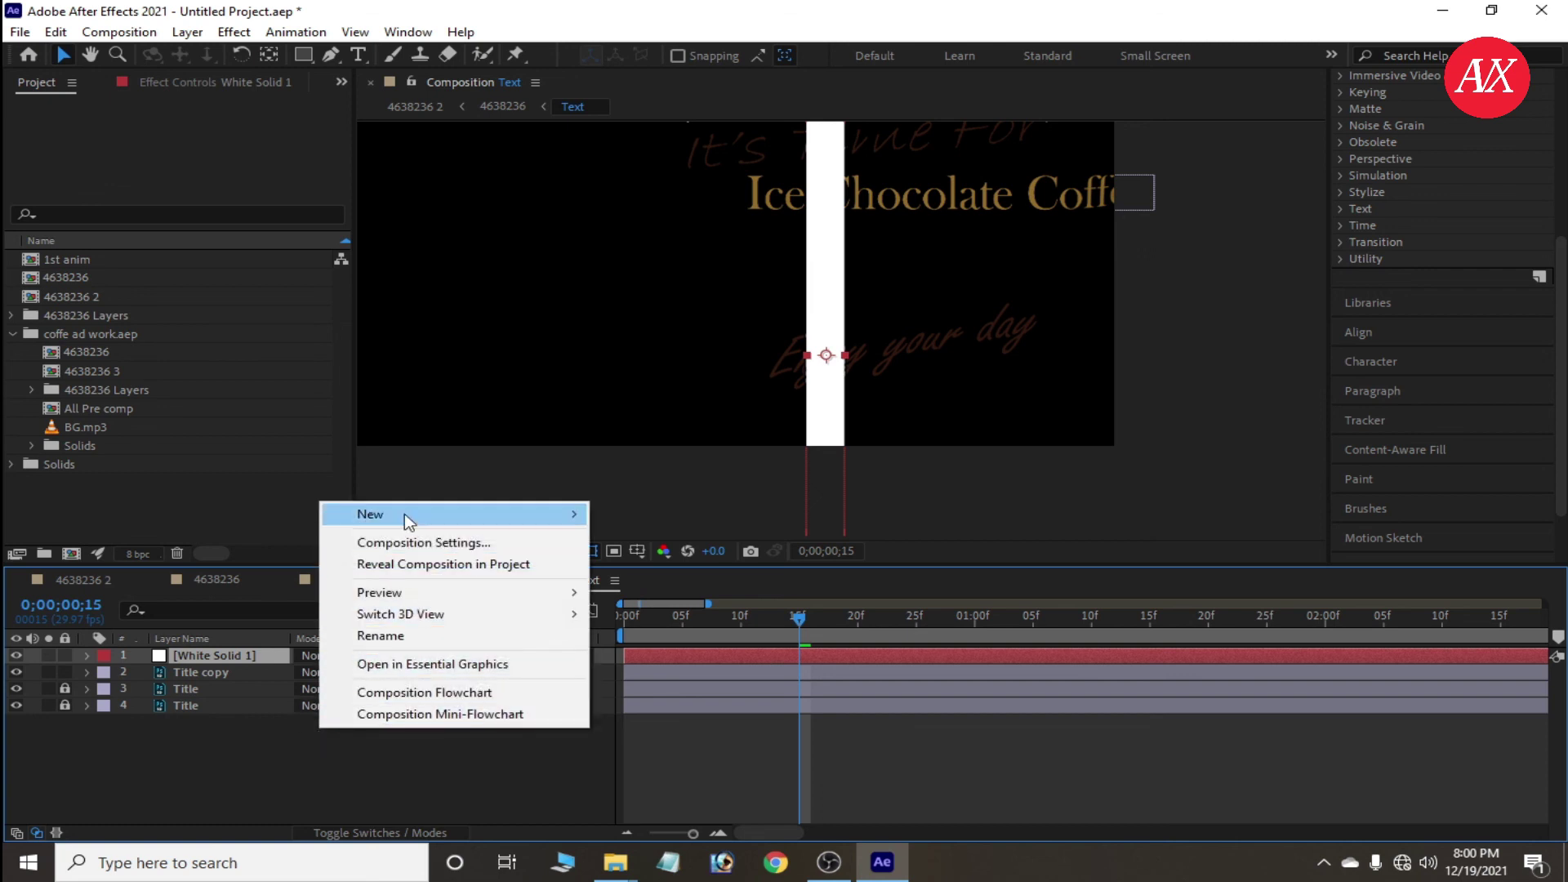
mouse_move(405, 513)
left_click(684, 670)
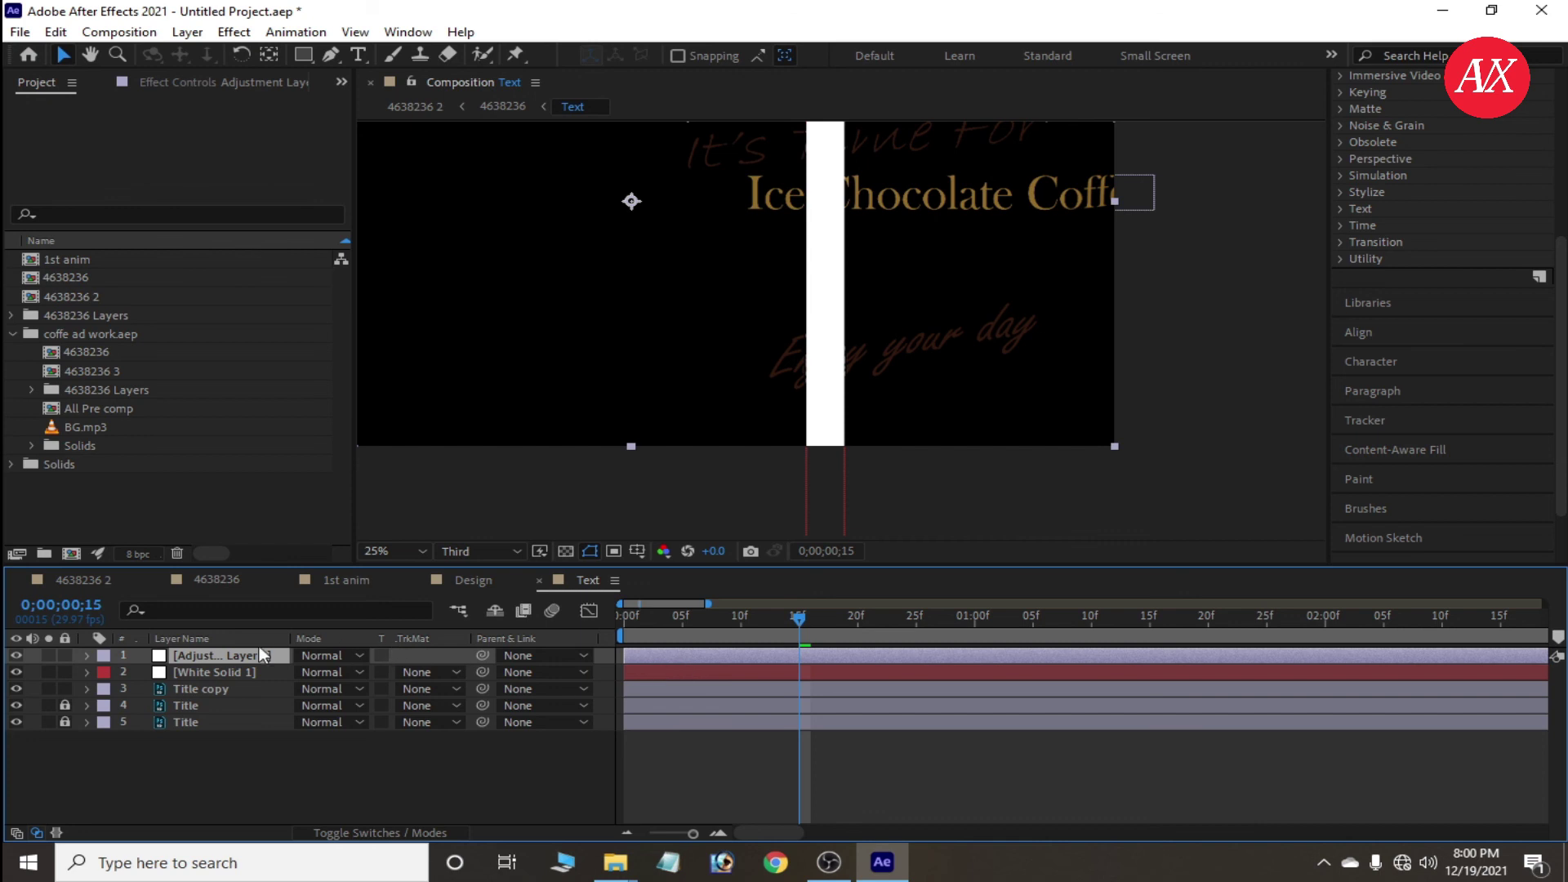
left_click(12, 655)
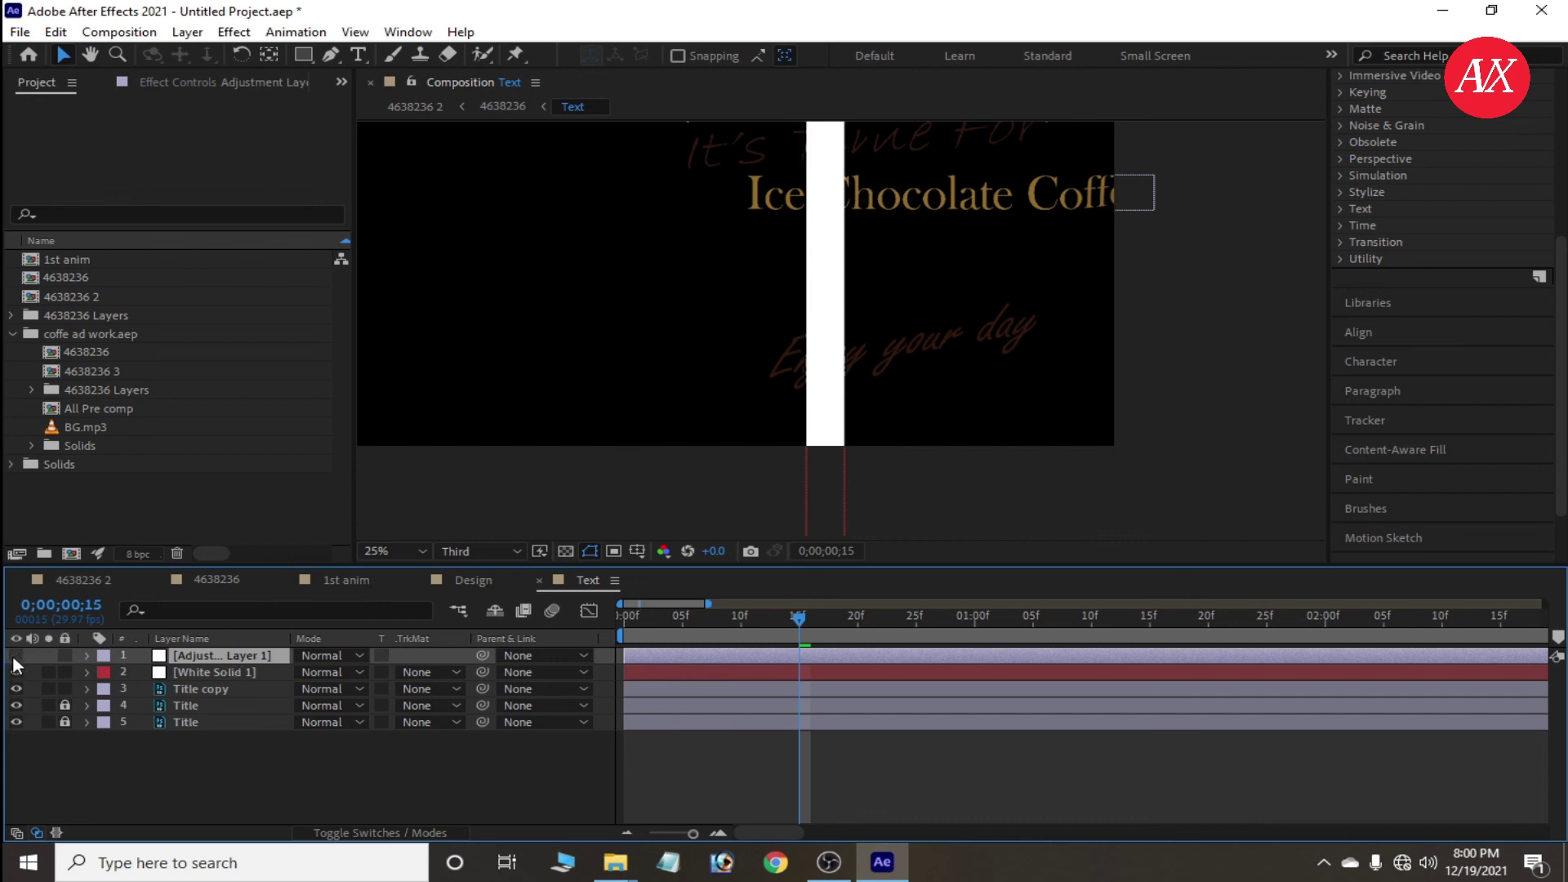
left_click(218, 673)
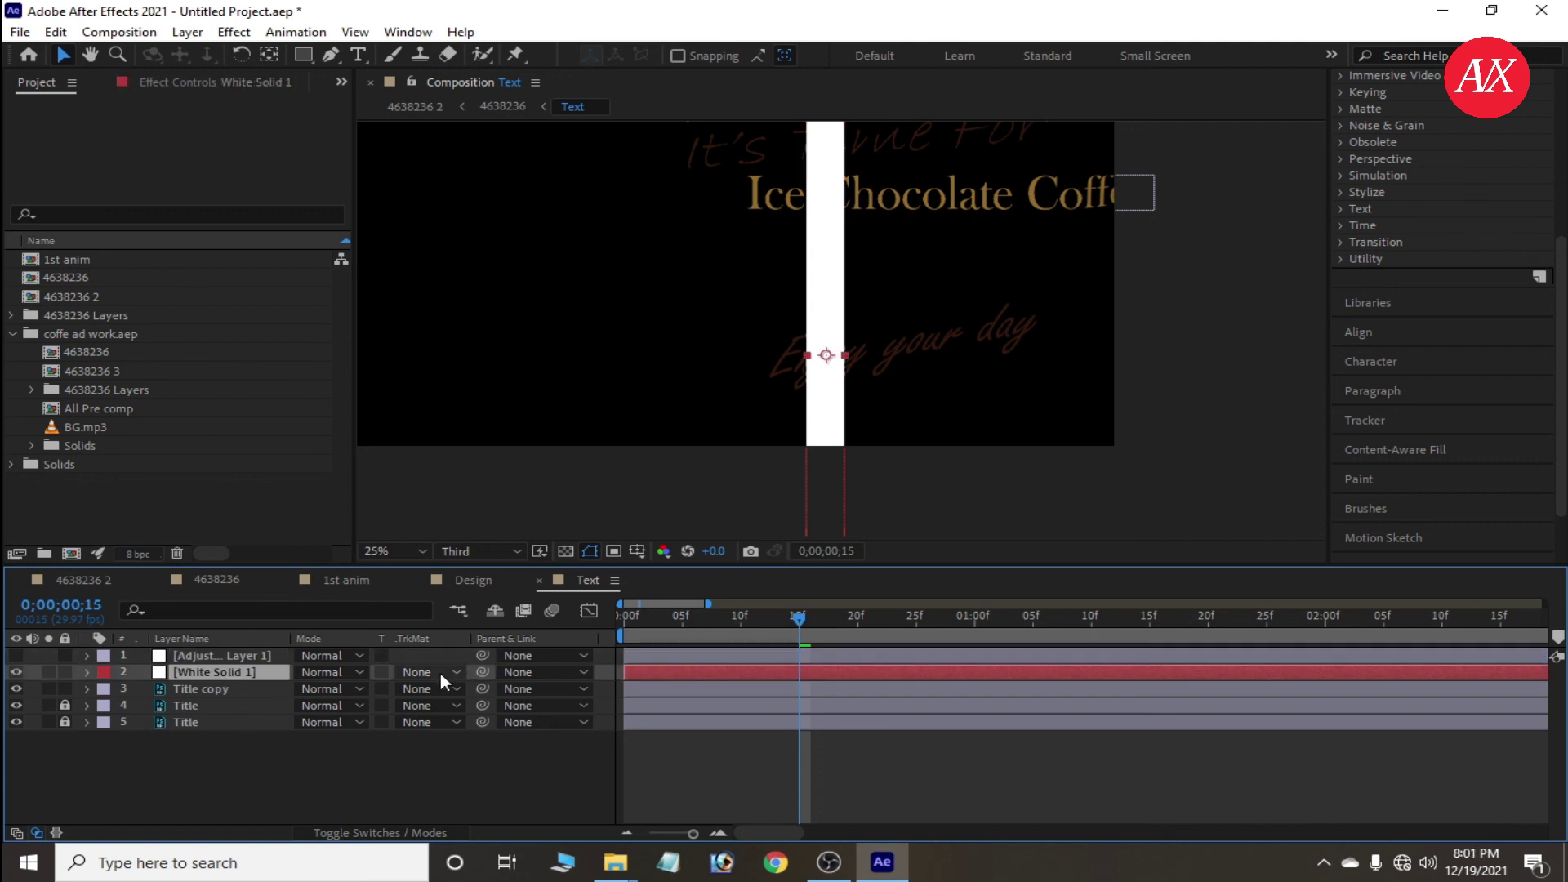
left_click(392, 733)
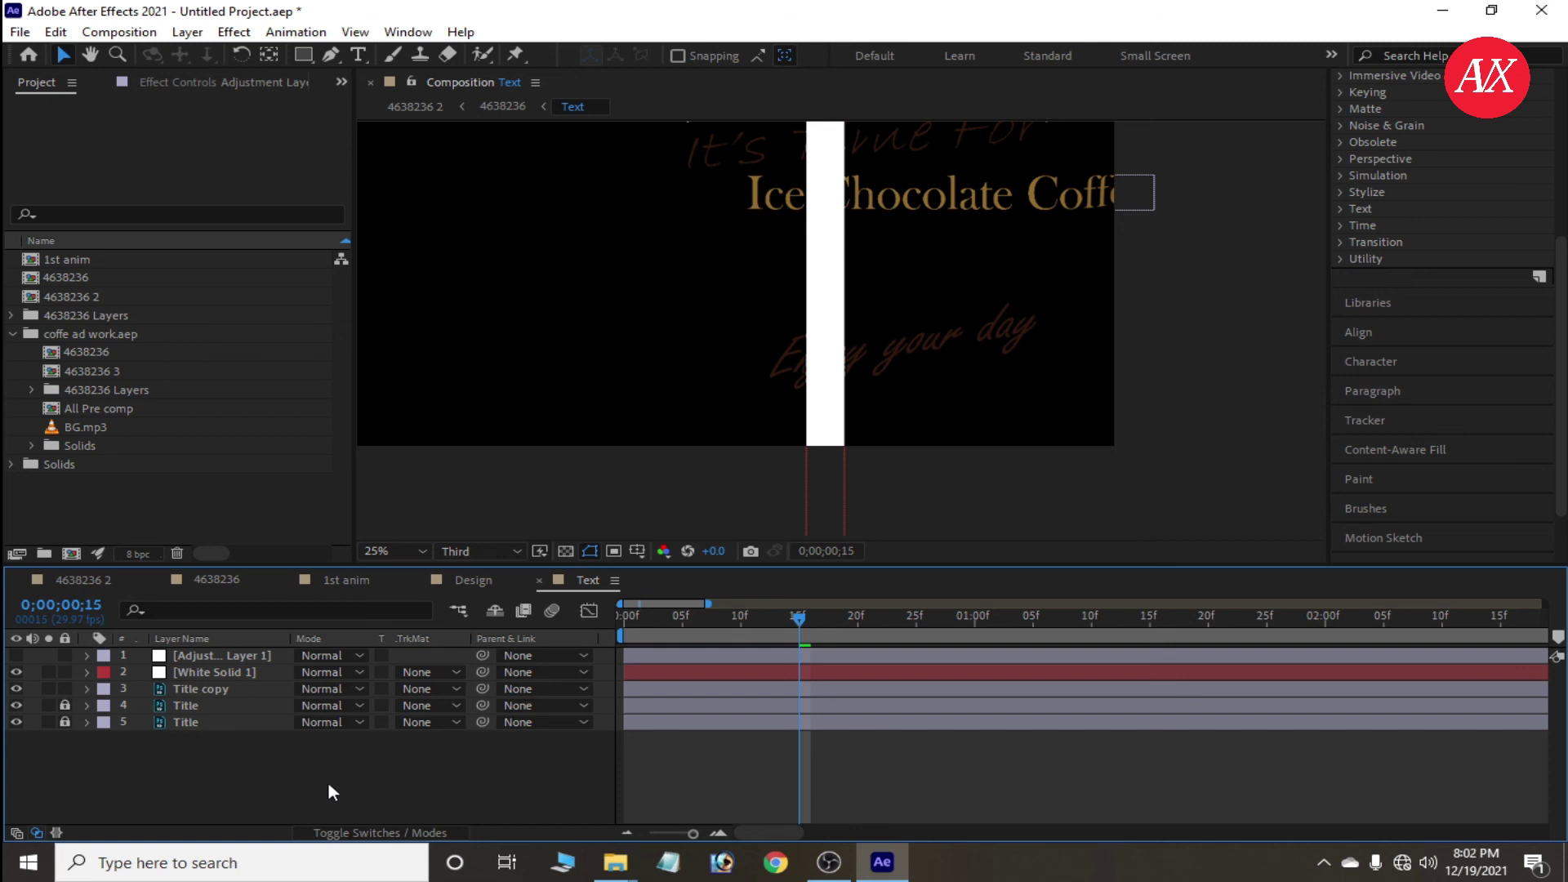
left_click(240, 657)
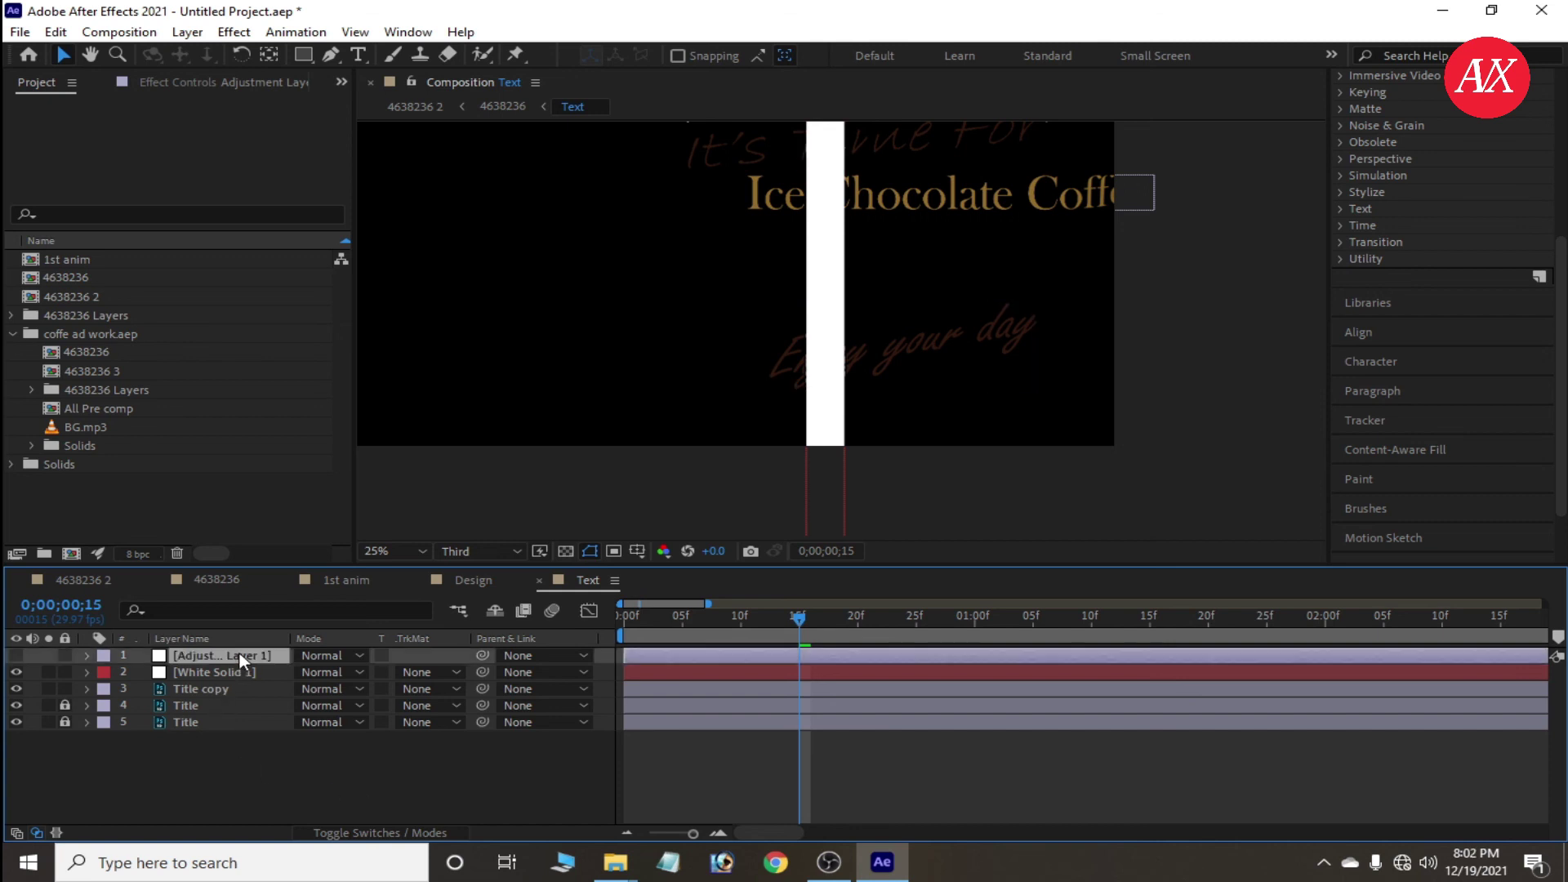
key("Delete")
Duplicate the Title copy layer, move the duplicate above White Solid 1, and set the solid's track matte to Alpha Matte "Title copy 2"
left_click(222, 673)
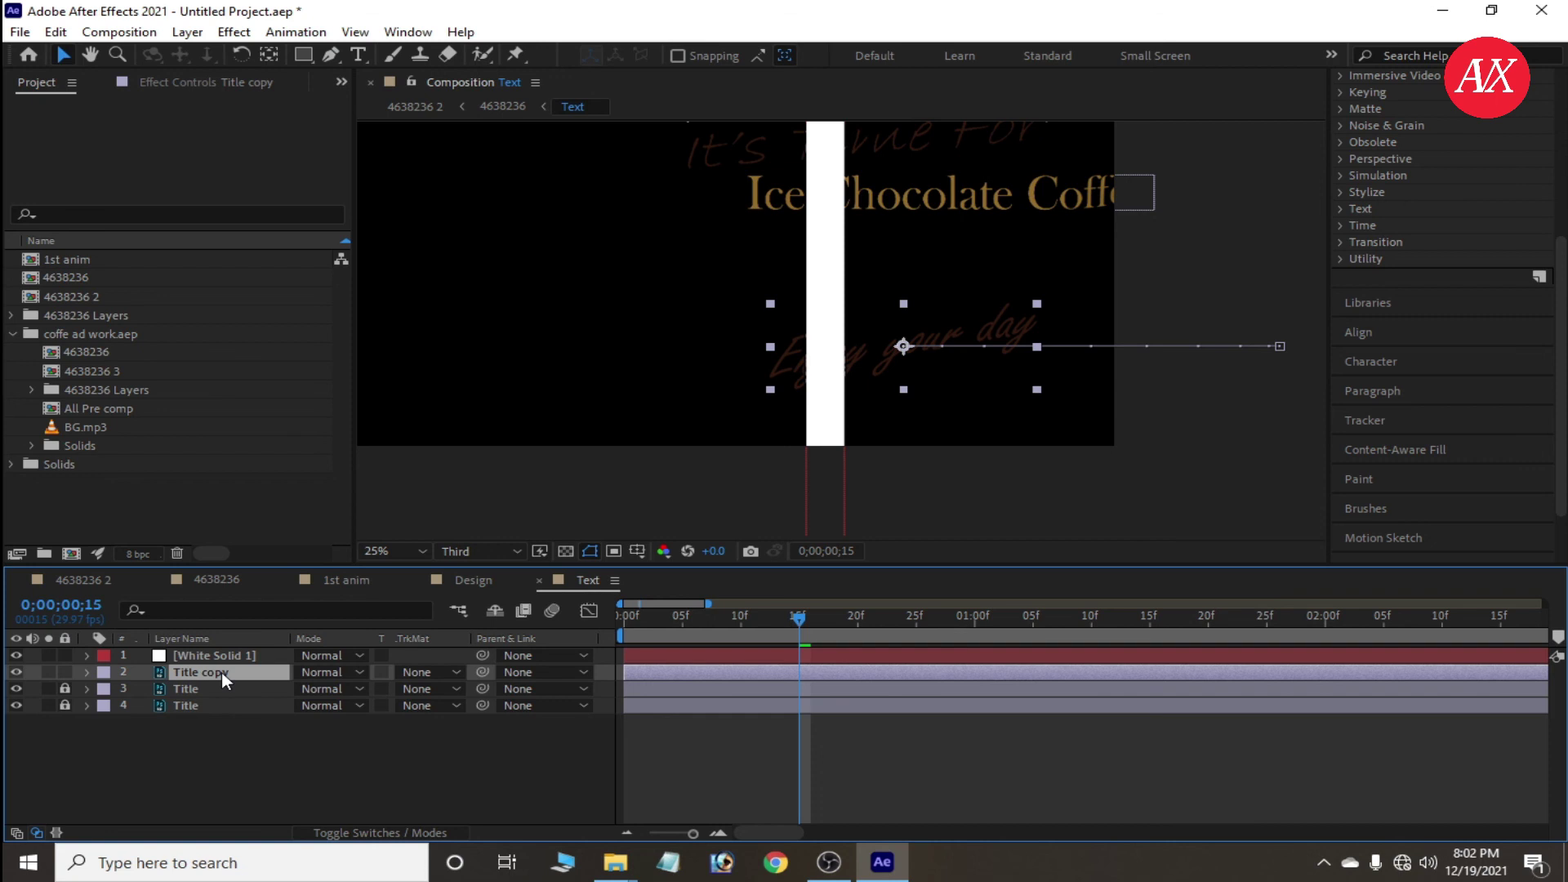
key("ctrl+d")
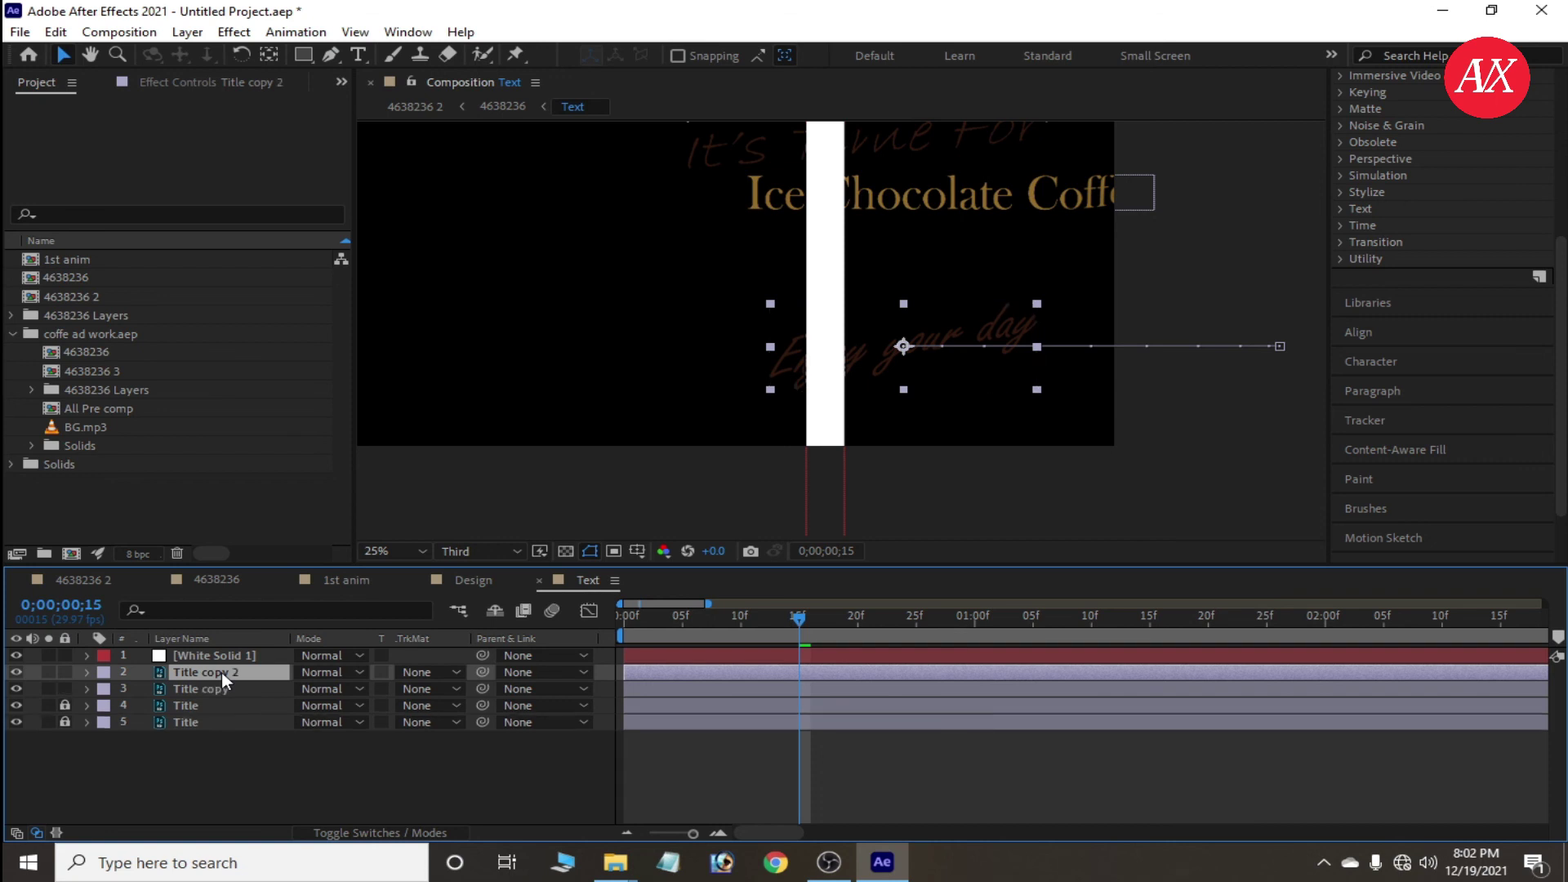
left_click_drag(221, 673, 224, 652)
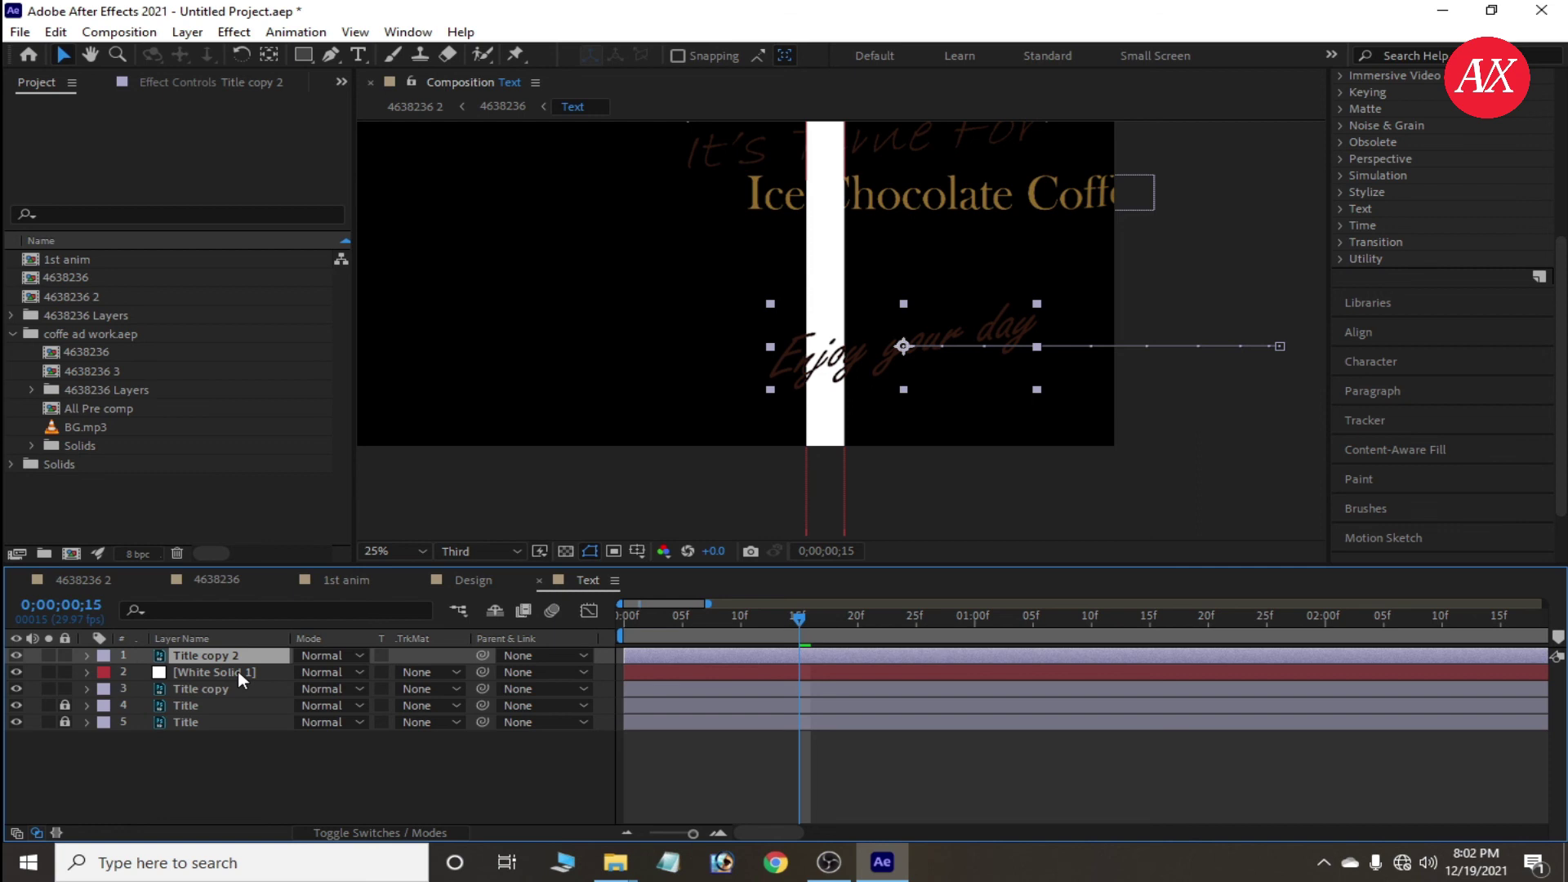
left_click(439, 674)
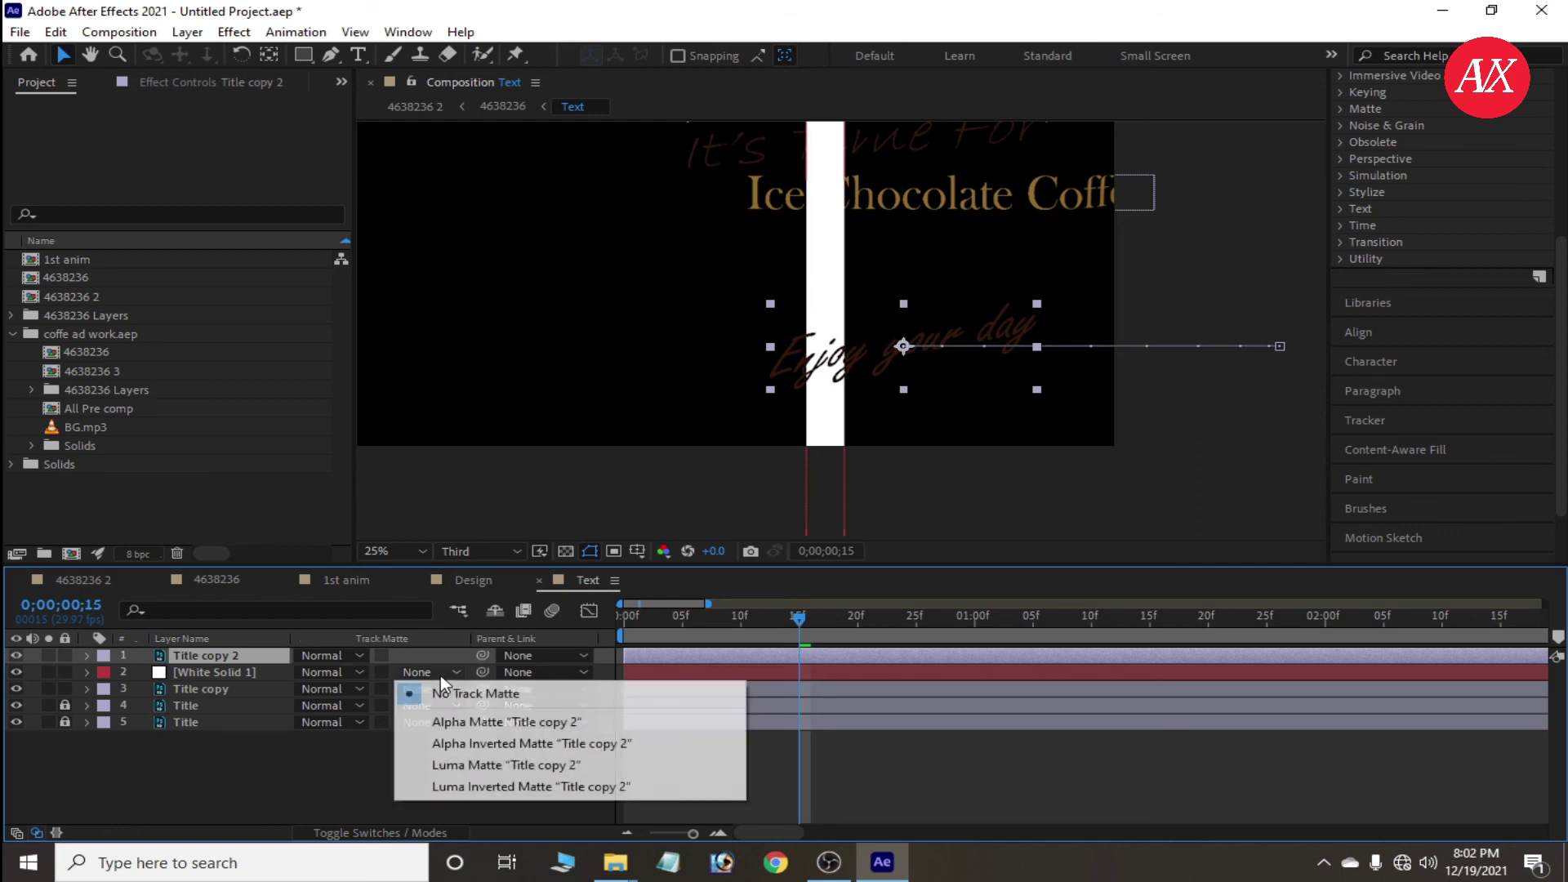
left_click(453, 722)
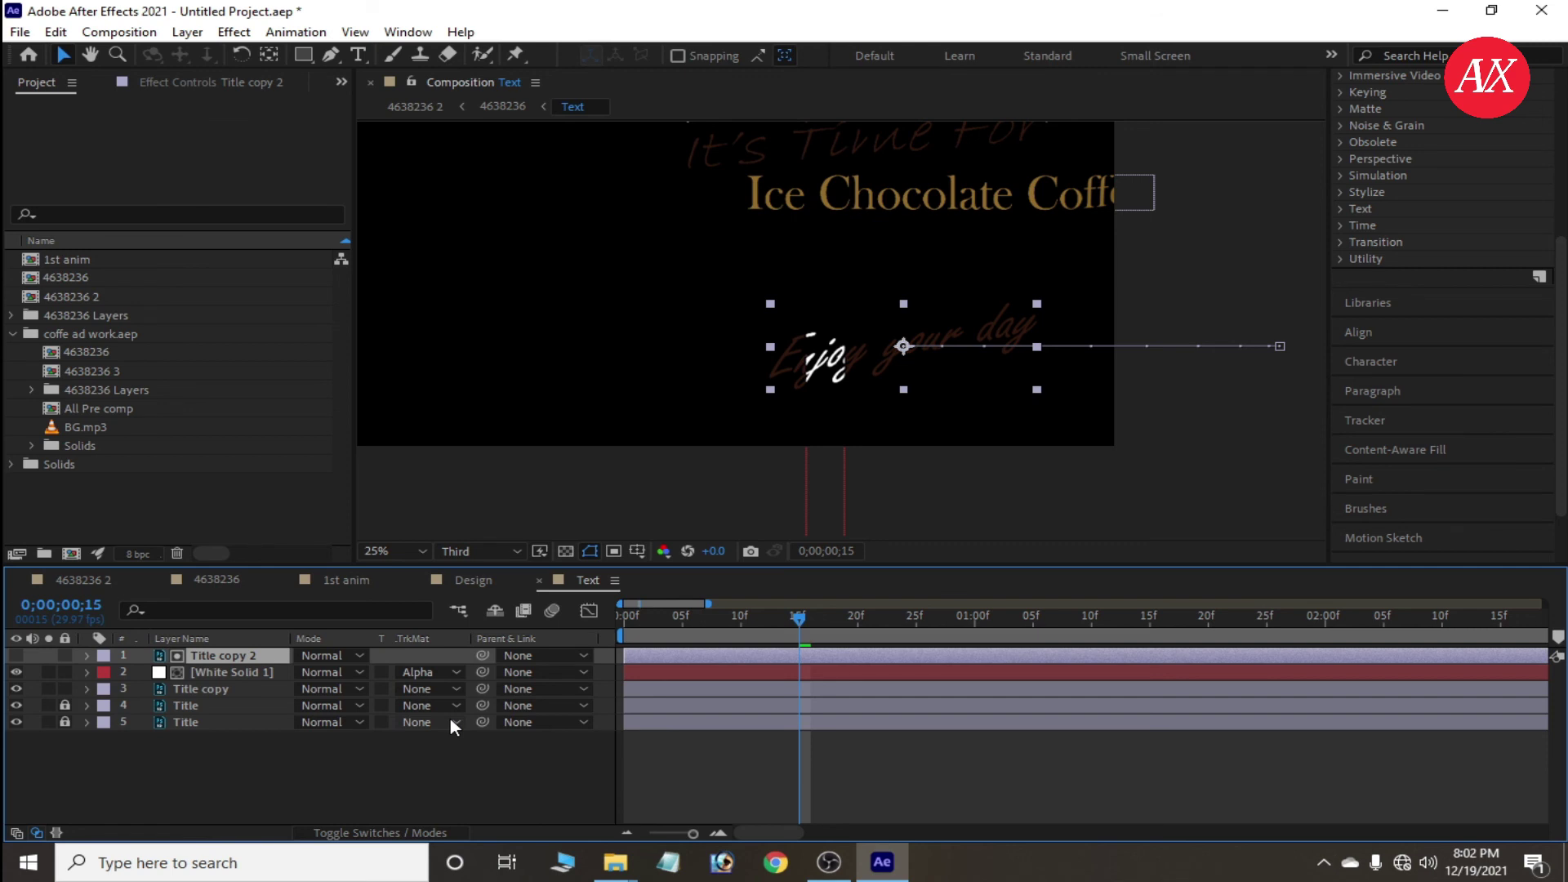
left_click(429, 672)
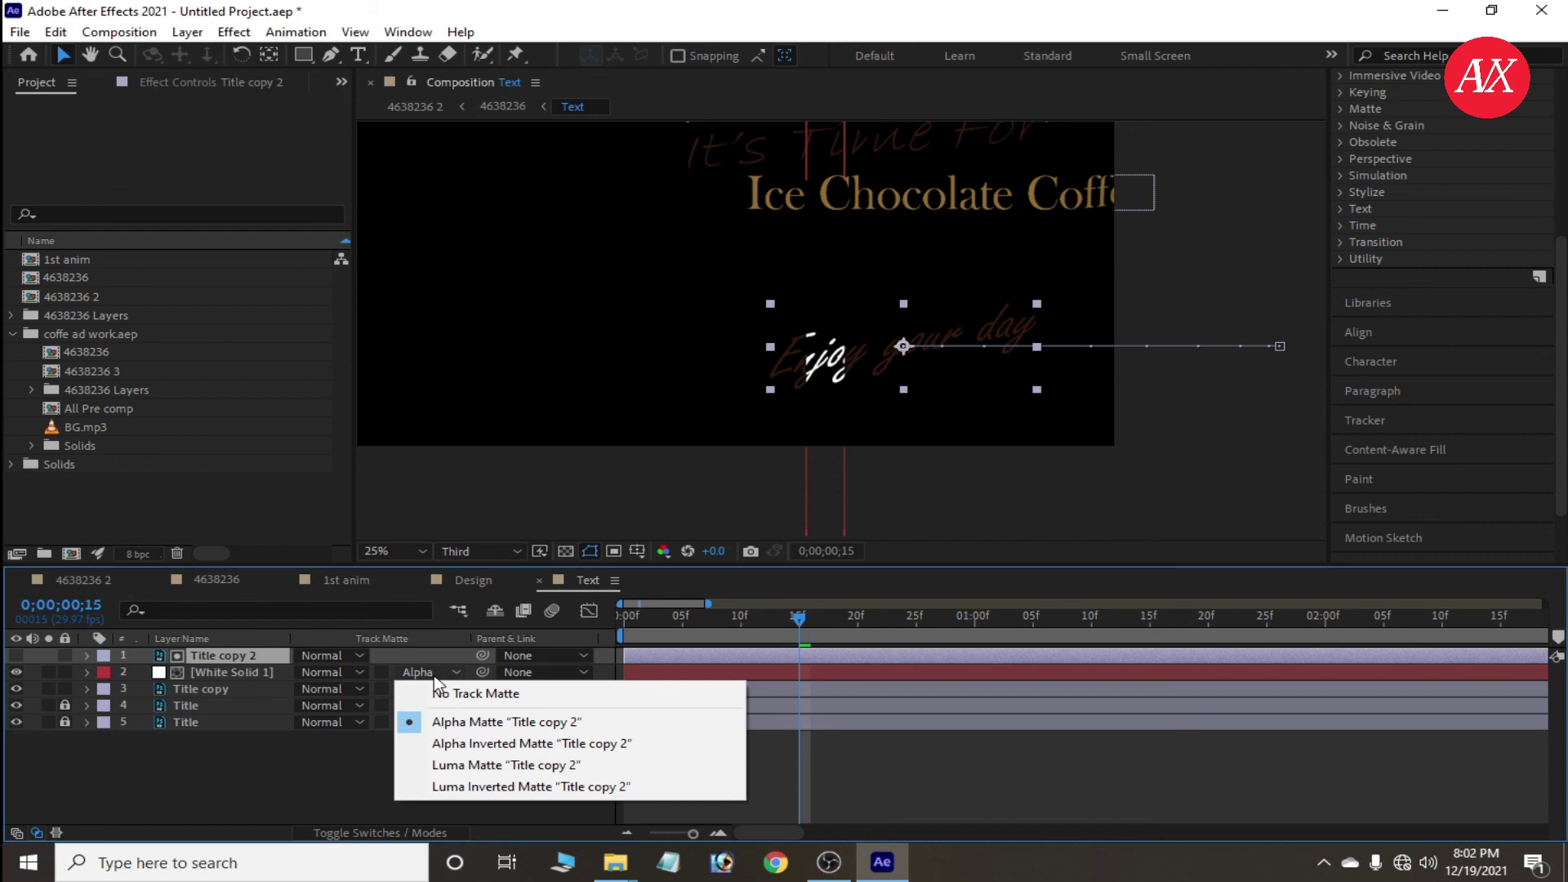
left_click(303, 757)
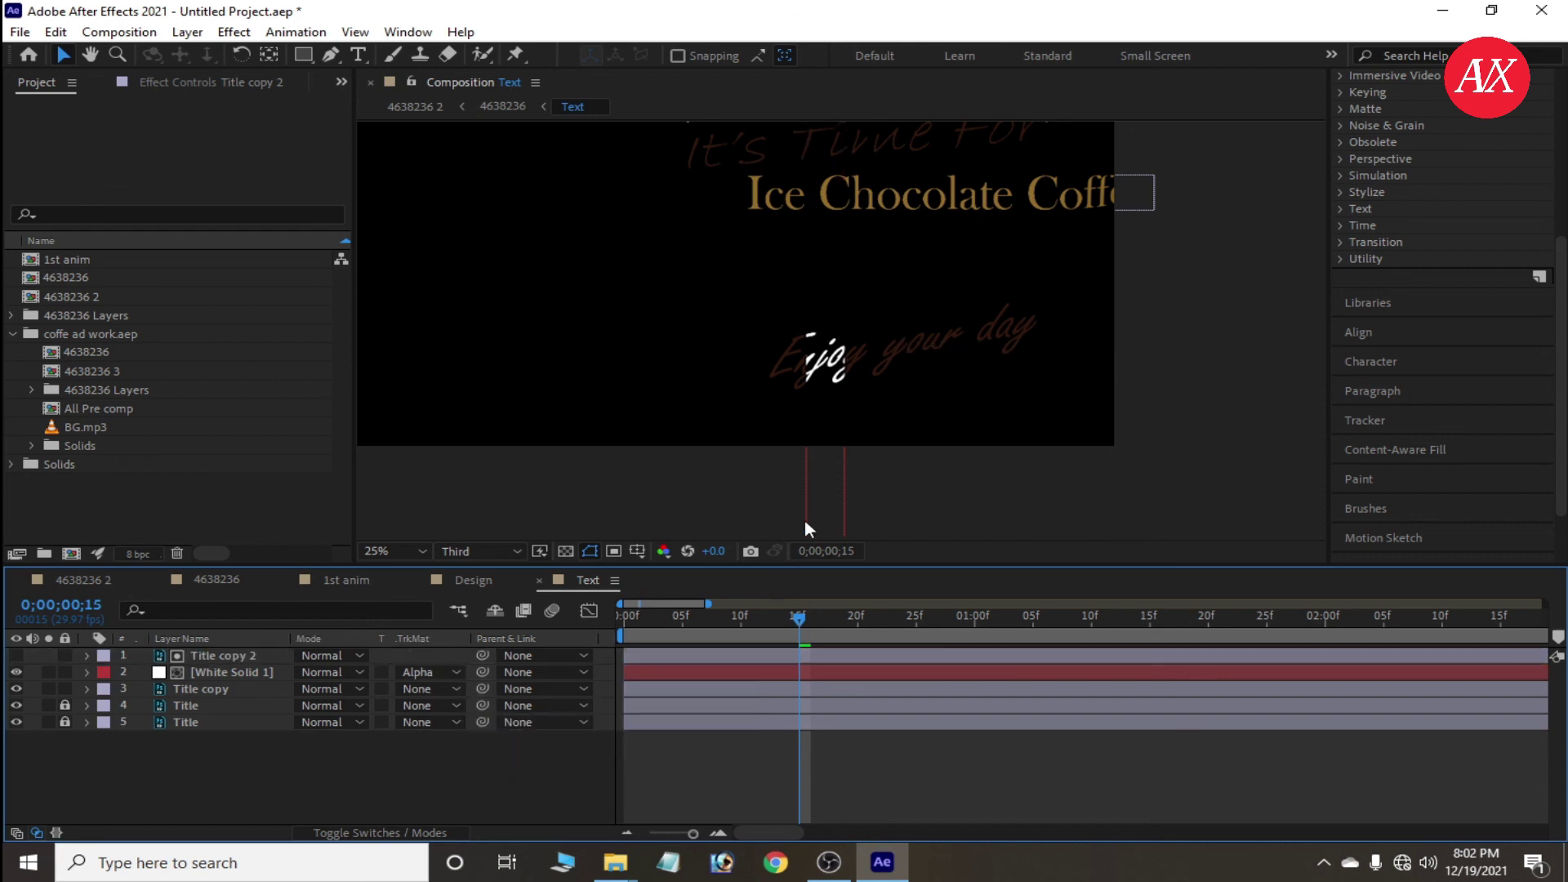
Slide the matted white strip slightly along "Enjoy your day" to try out the shine
left_click(825, 365)
mouse_move(816, 378)
left_mouse_down()
mouse_move(781, 378)
mouse_move(1061, 364)
mouse_move(780, 369)
mouse_move(837, 377)
left_mouse_up()
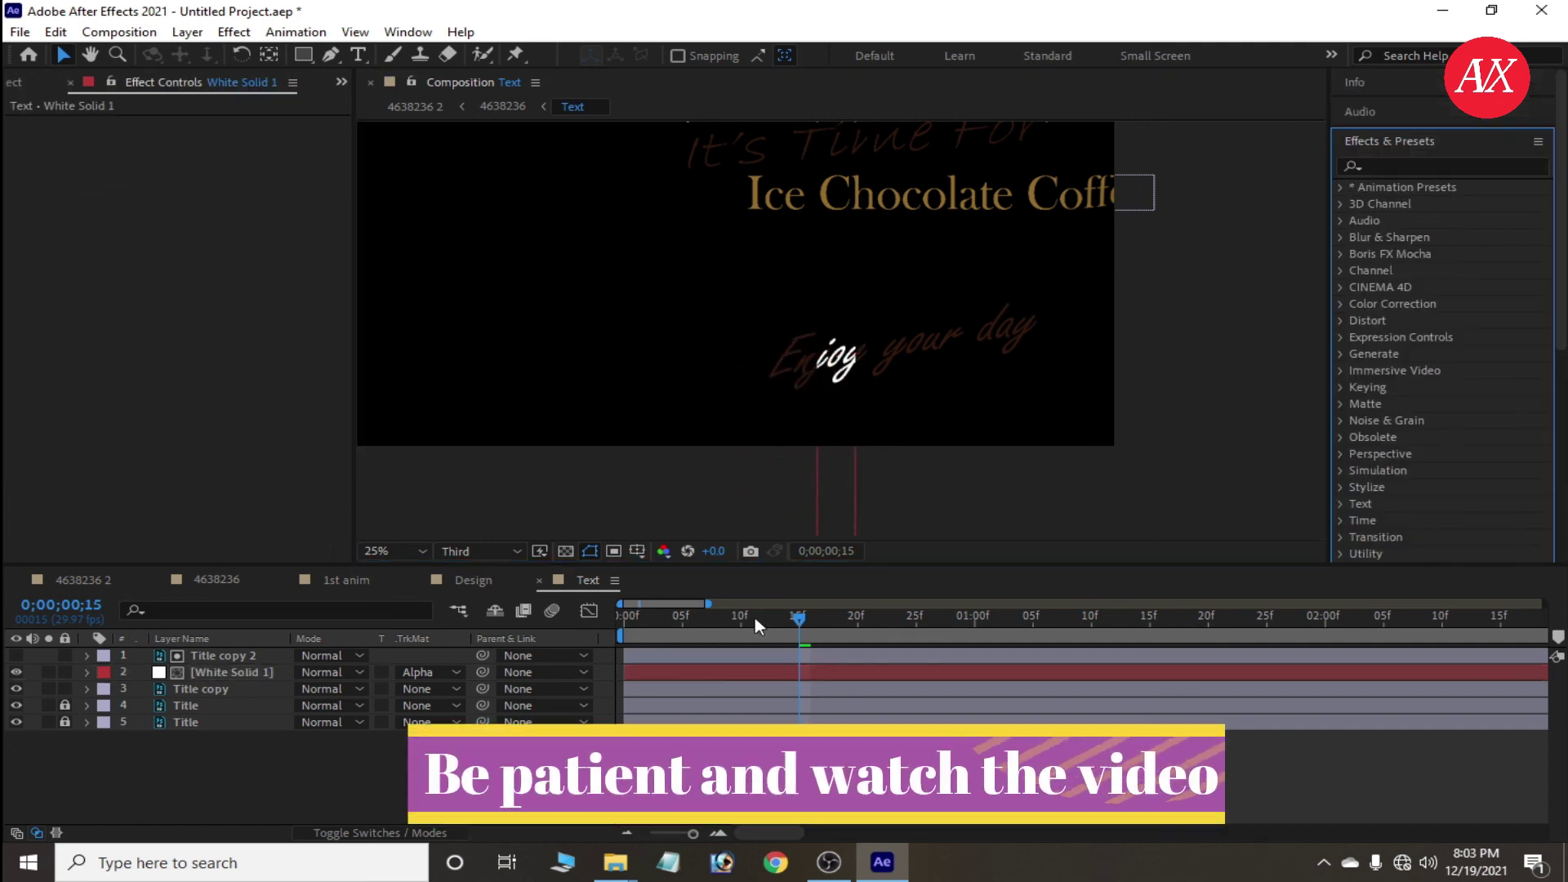
left_click_drag(756, 618, 801, 630)
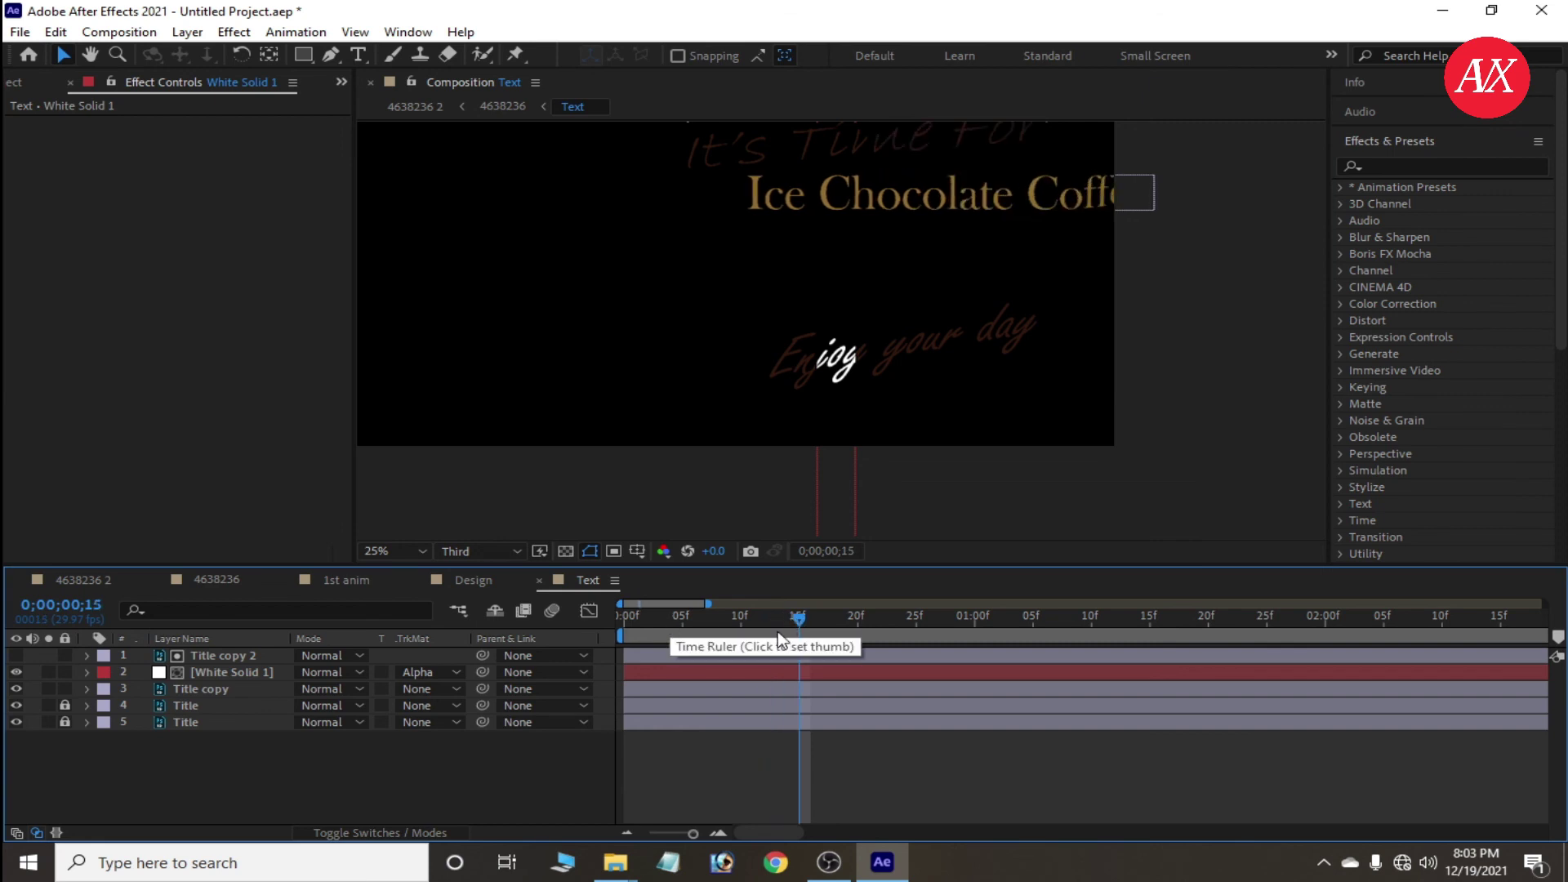
Animate White Solid 1's Position across "Enjoy your day", from about 2210, 1644 at frame 12 to about 3382, 1444 at frame 25
left_click(232, 671)
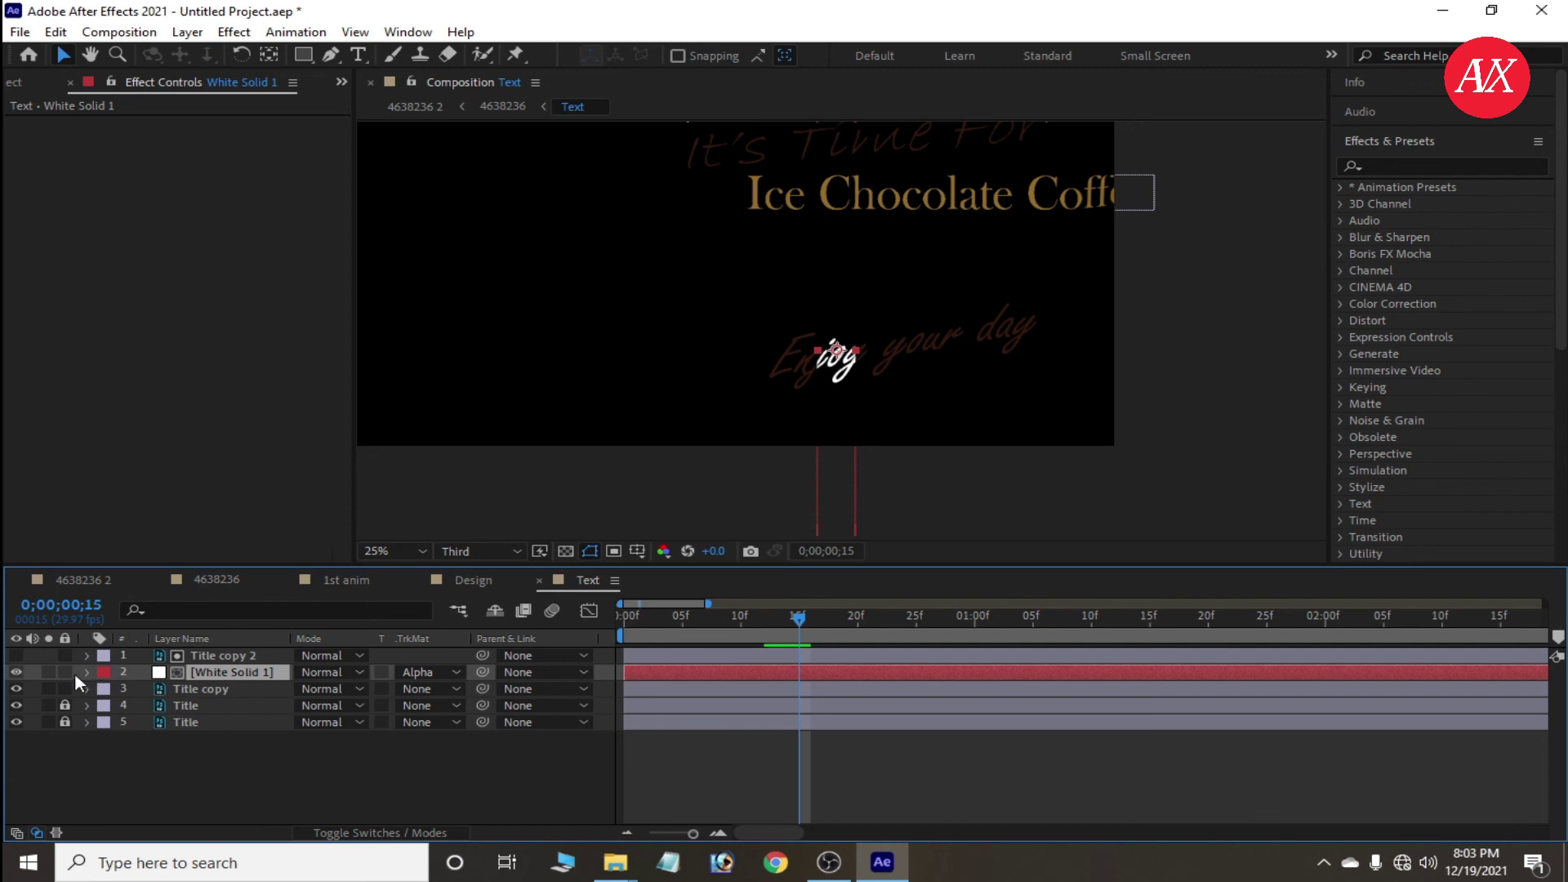
left_click(87, 672)
left_click(105, 690)
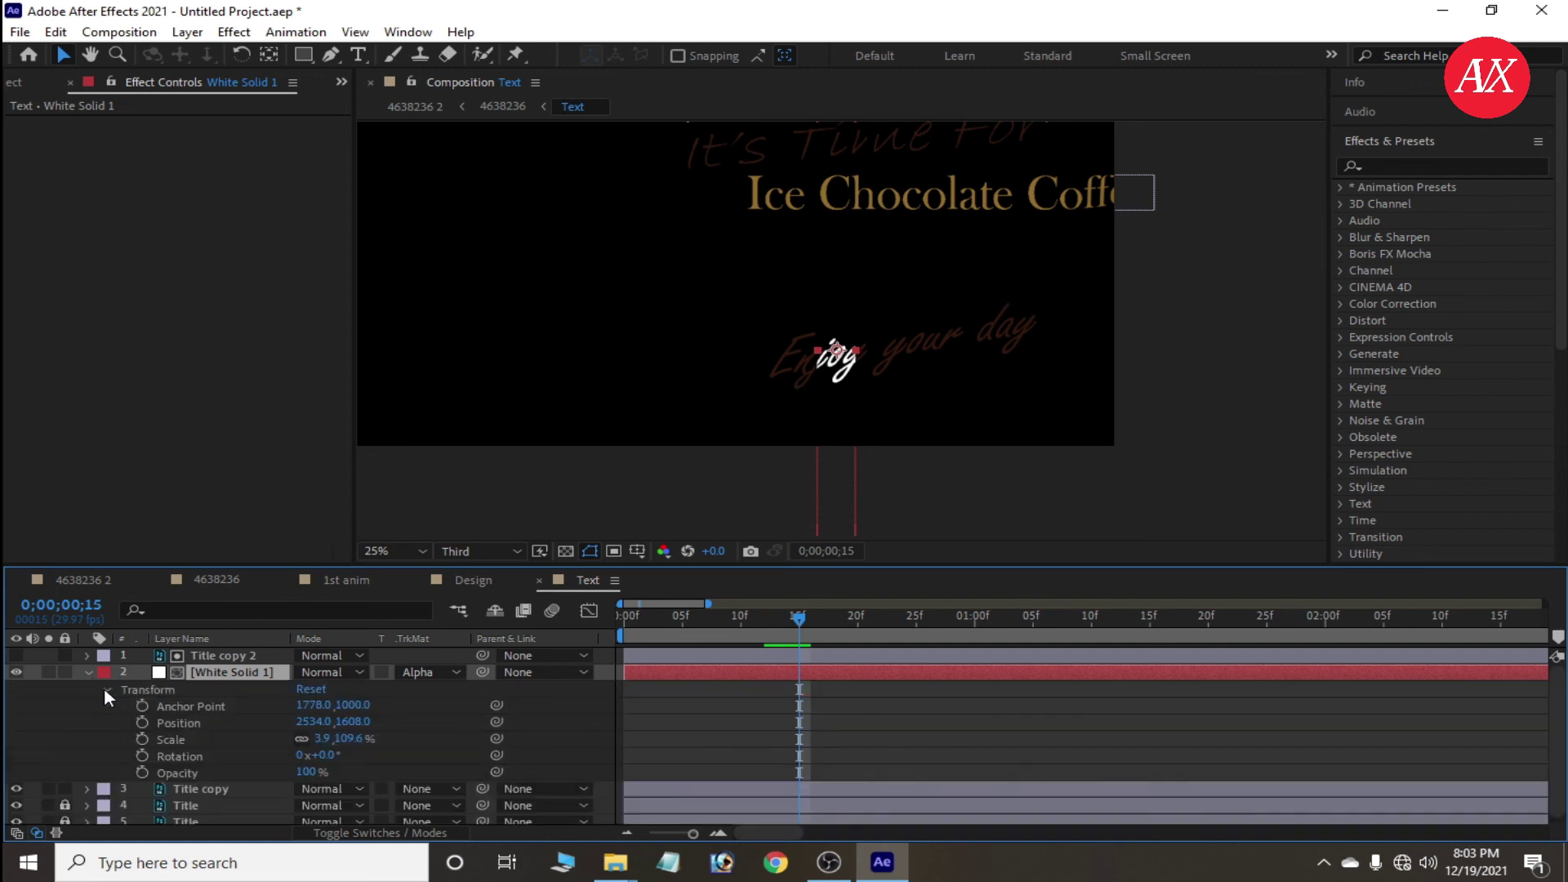
left_click_drag(800, 625, 765, 625)
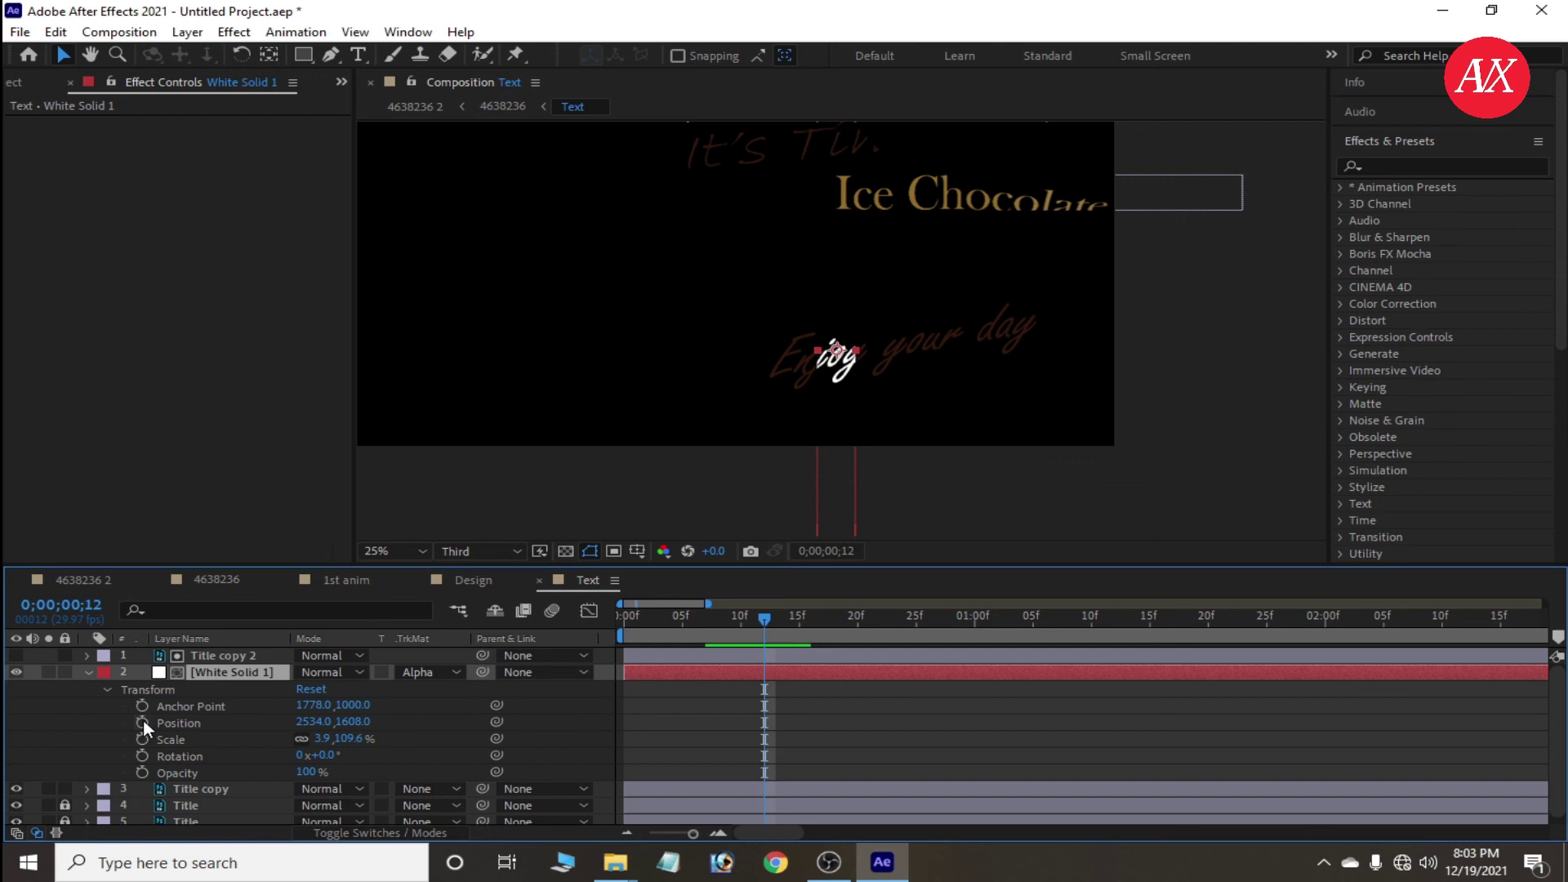
left_click(838, 380)
left_click_drag(839, 380, 754, 388)
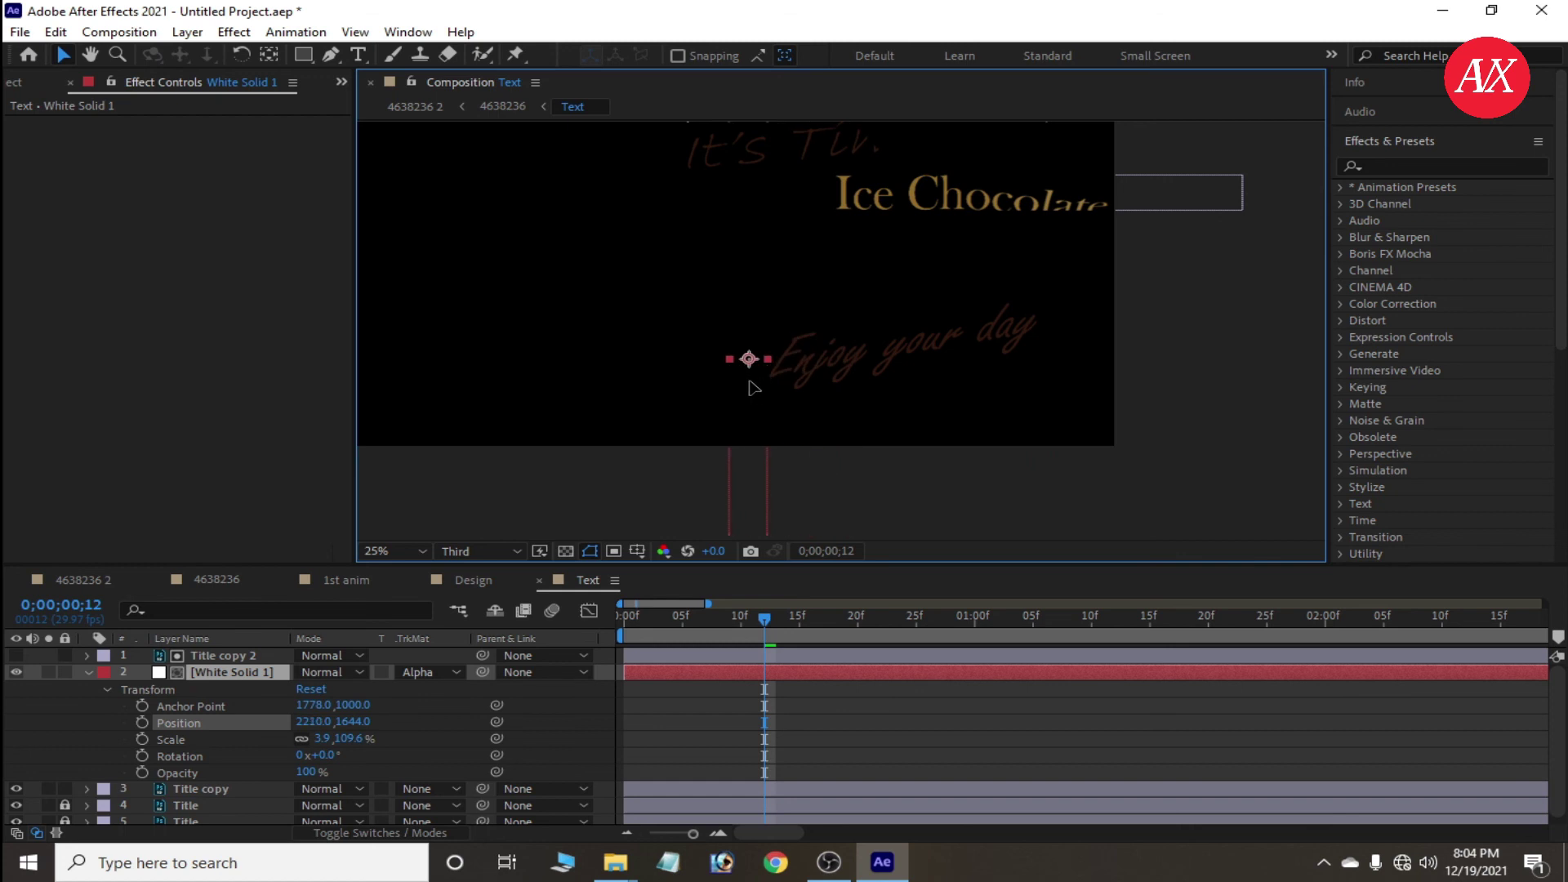
left_click(142, 722)
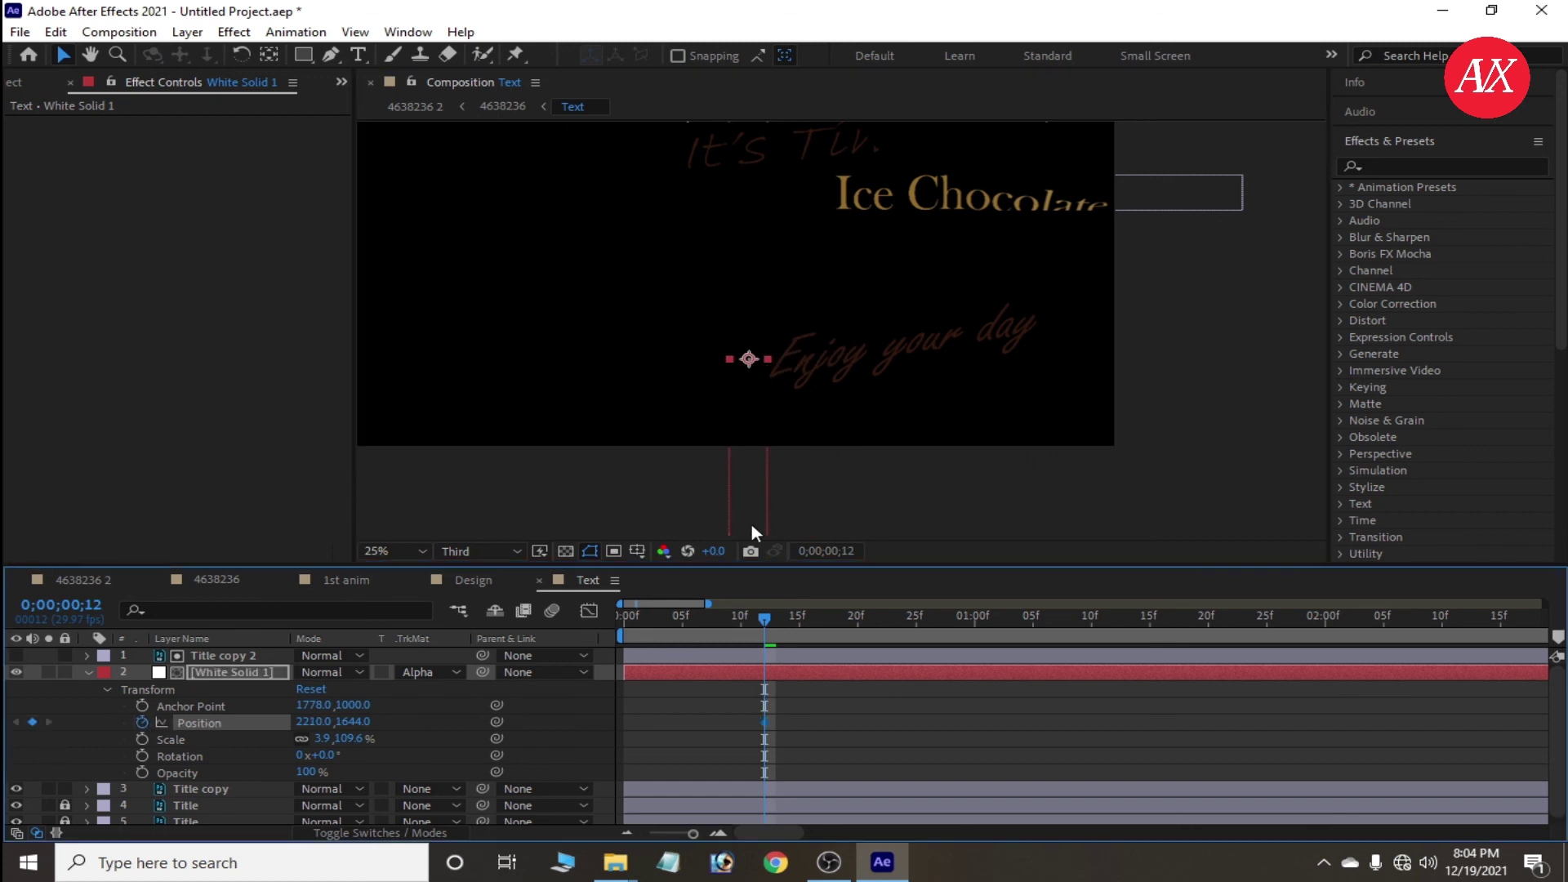
left_click_drag(763, 619, 863, 645)
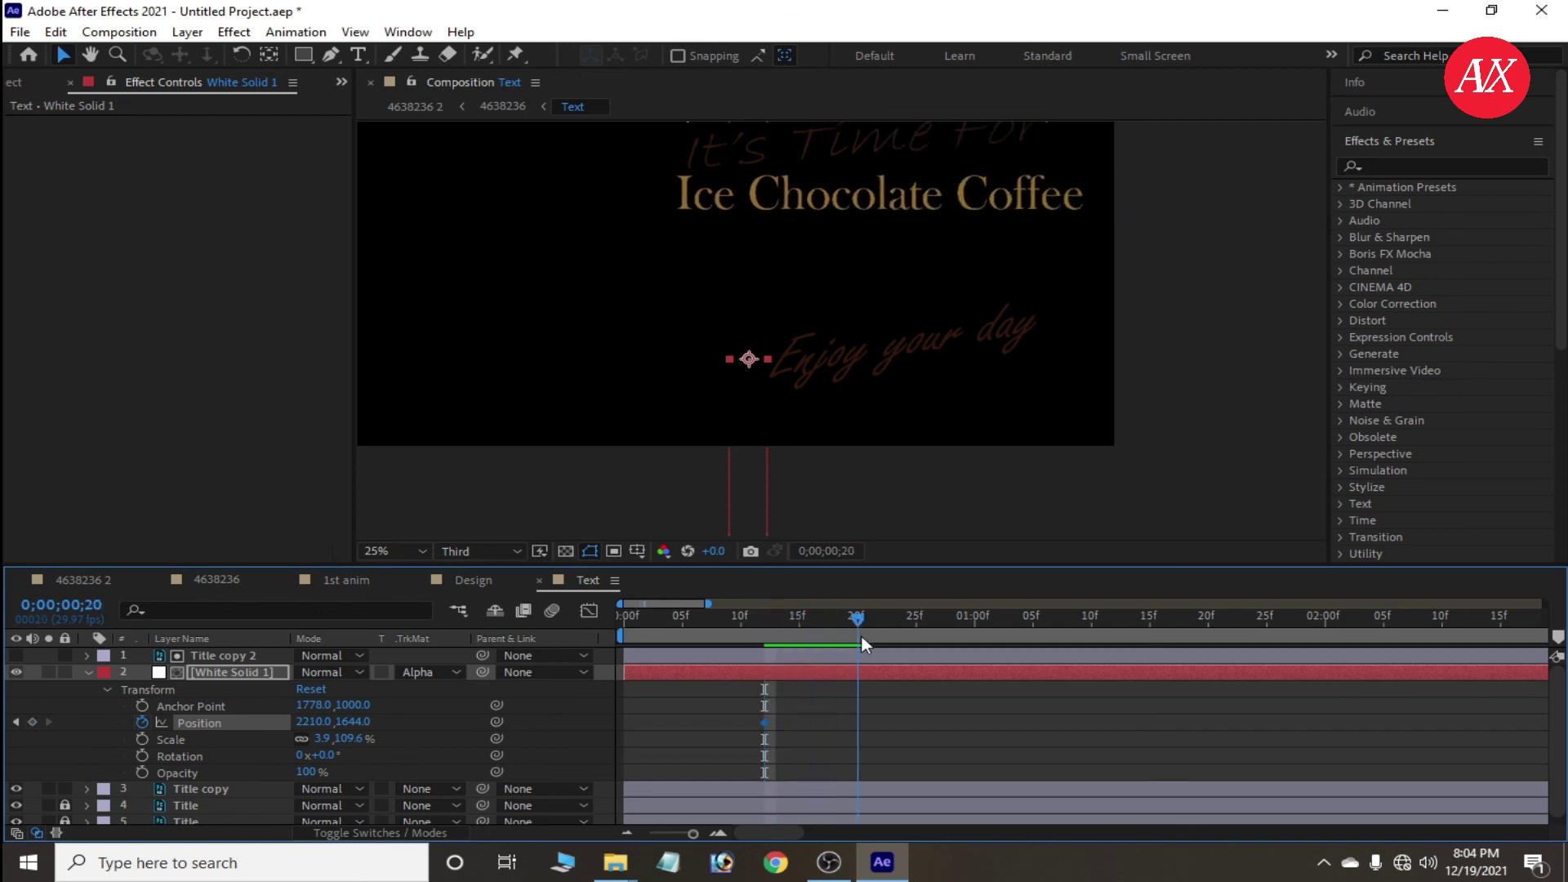
left_click_drag(750, 384, 1074, 351)
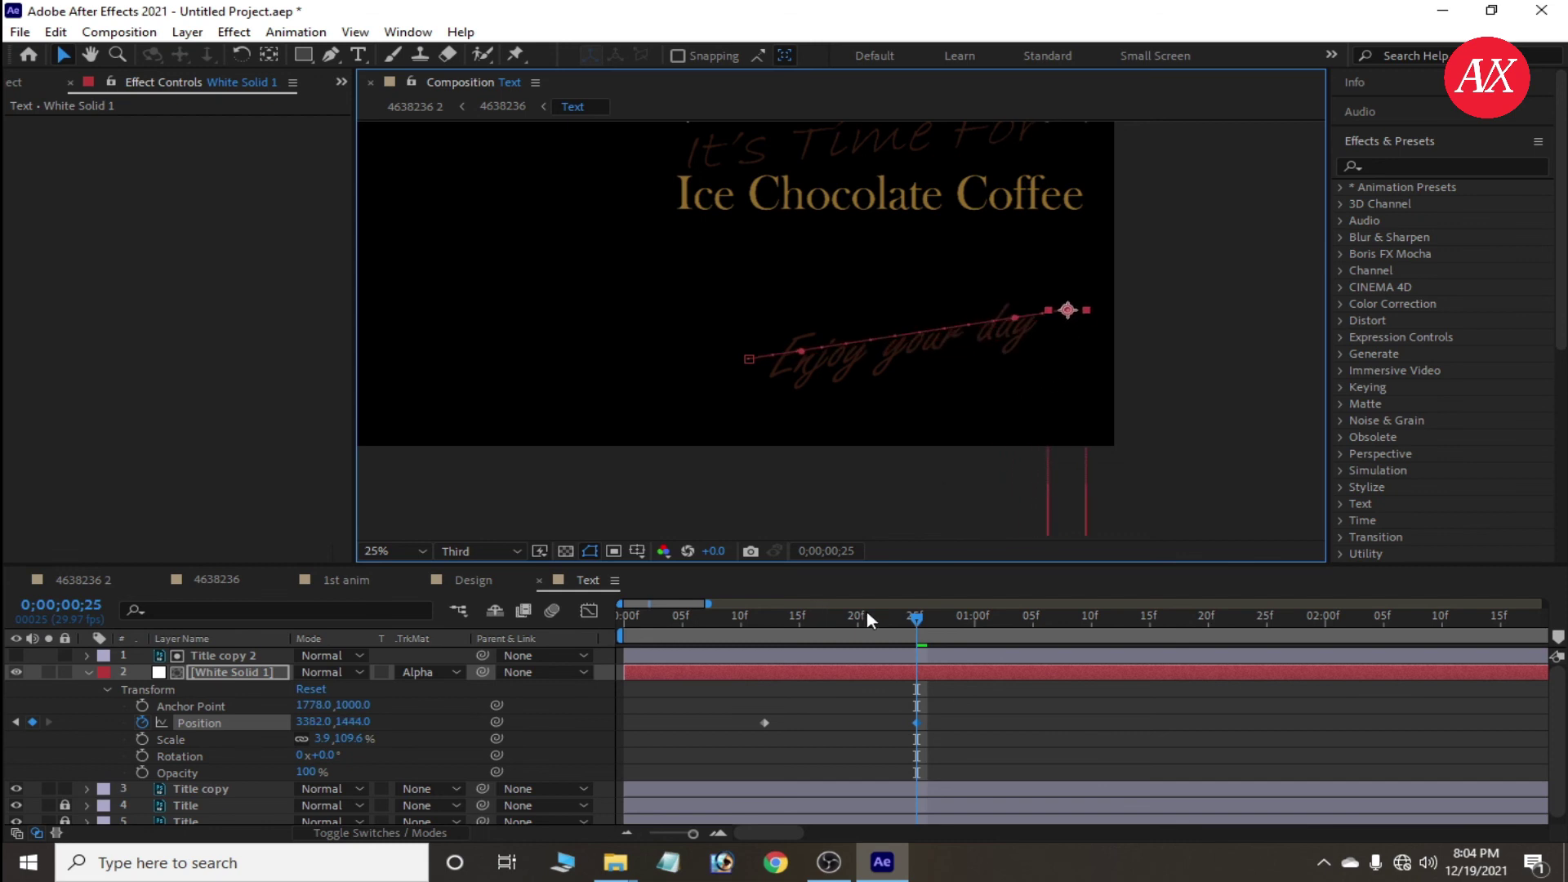
Apply Easy Ease to both Position keyframes of White Solid 1
left_click(764, 721)
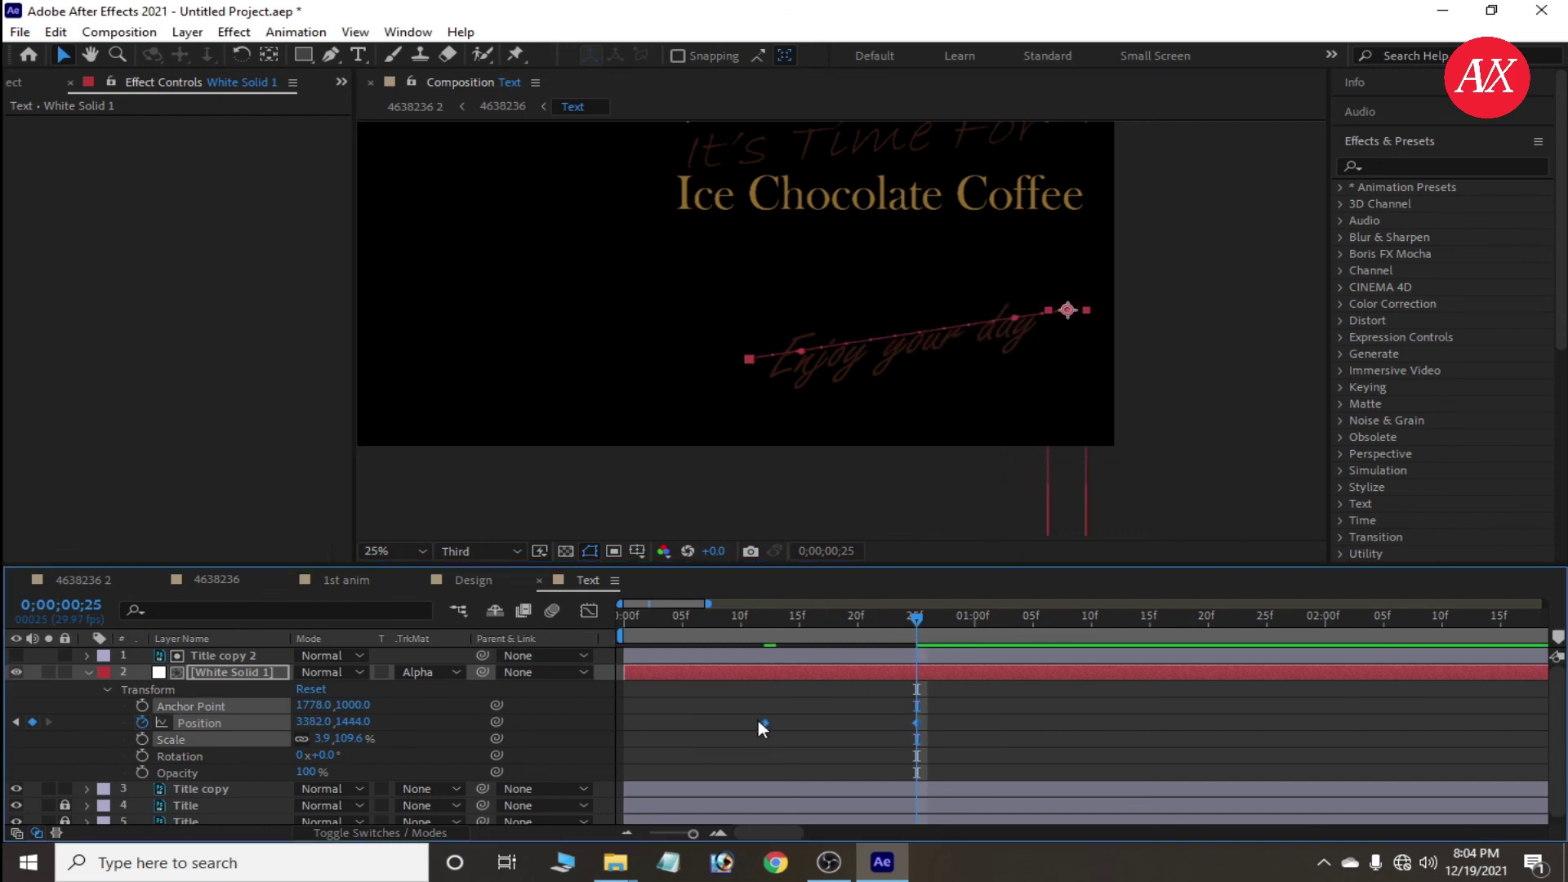
right_click(758, 721)
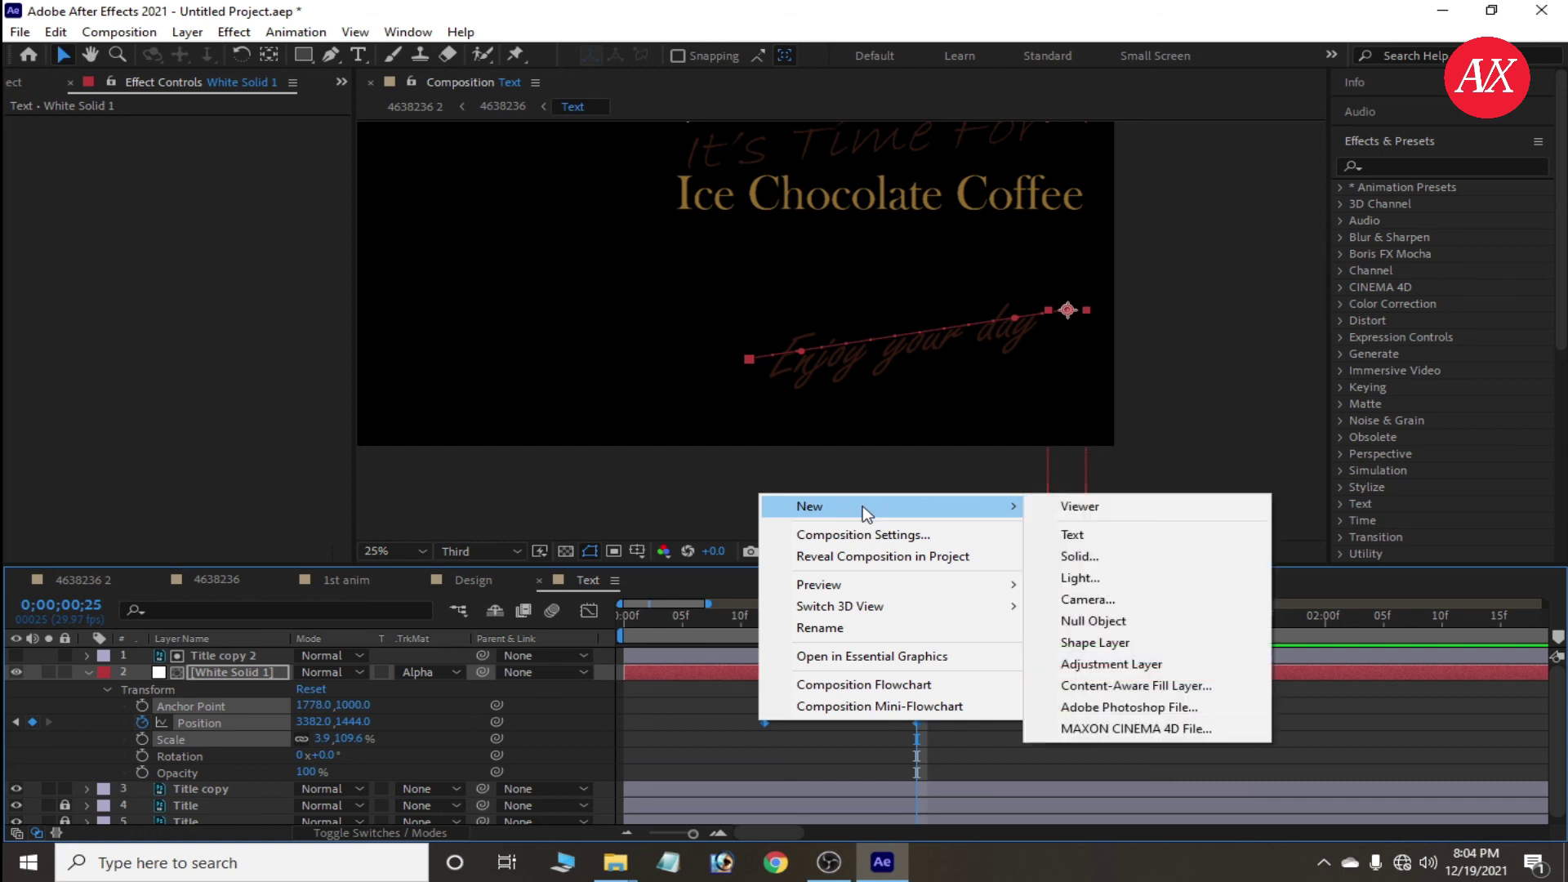
right_click(762, 722)
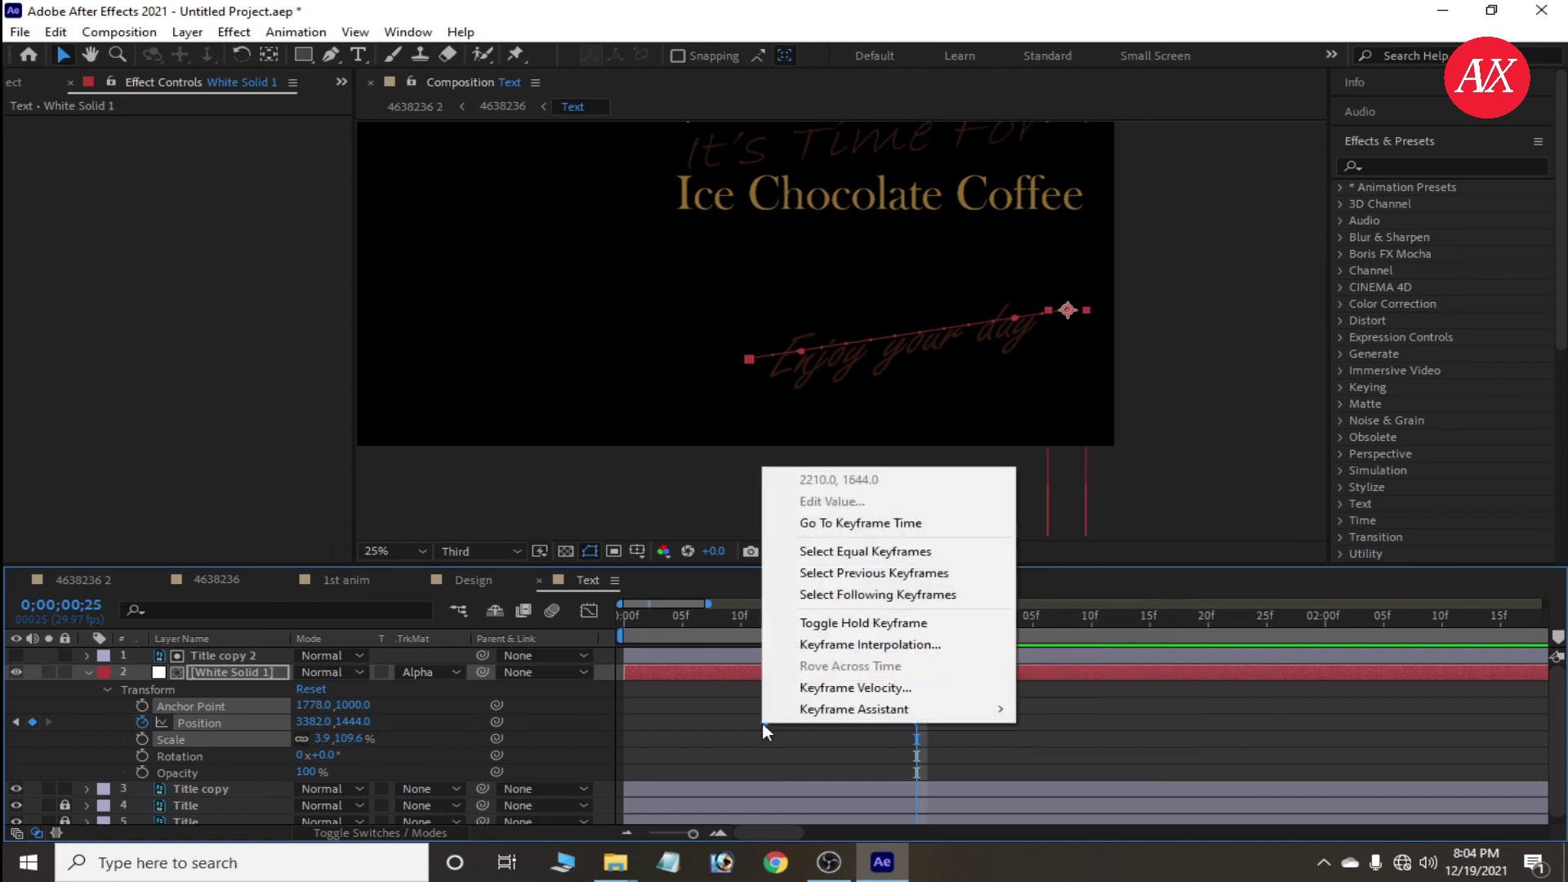
mouse_move(898, 709)
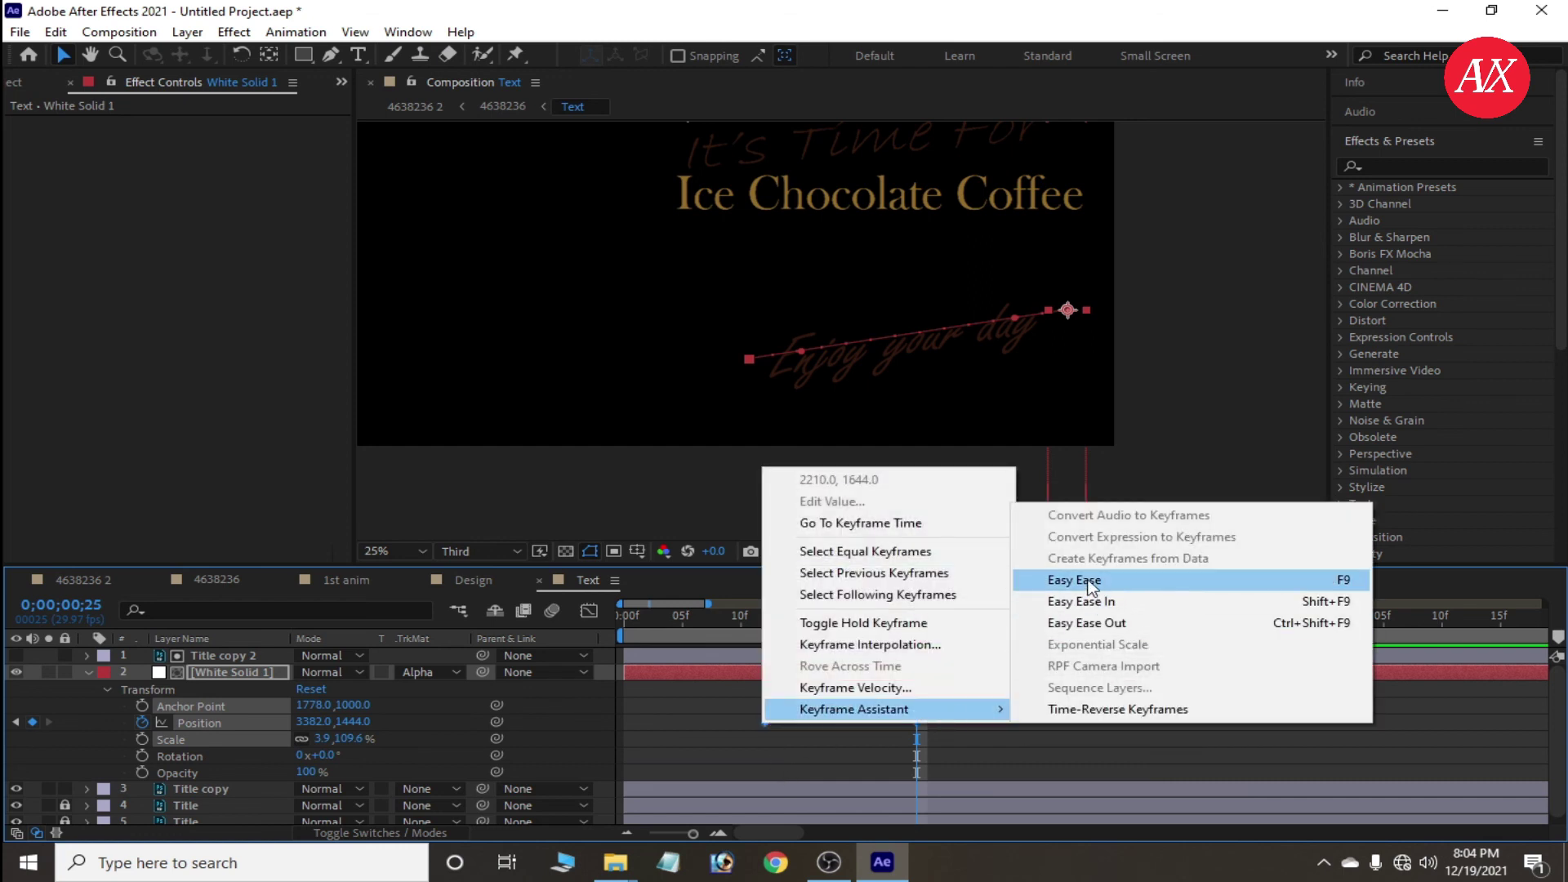
left_click(1088, 582)
Play the Text composition from the start to check the eased shine across "Enjoy your day"
left_click_drag(724, 620, 562, 631)
key("space")
key("space")
key("space")
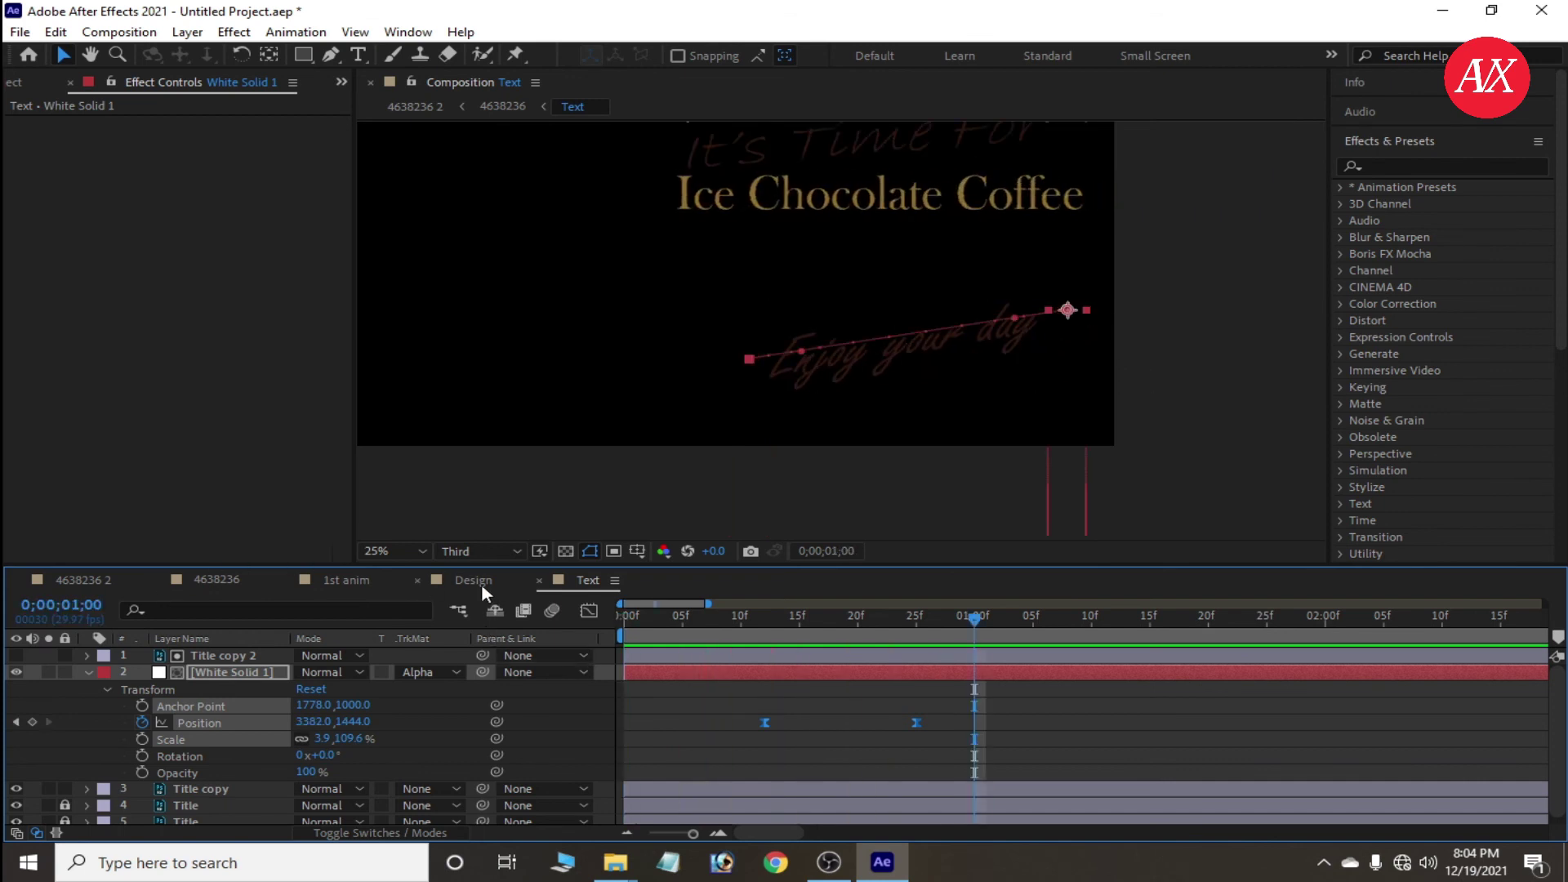
Switch to the main 4638236 composition and preview the whole ad animation from its first frame
left_click(346, 581)
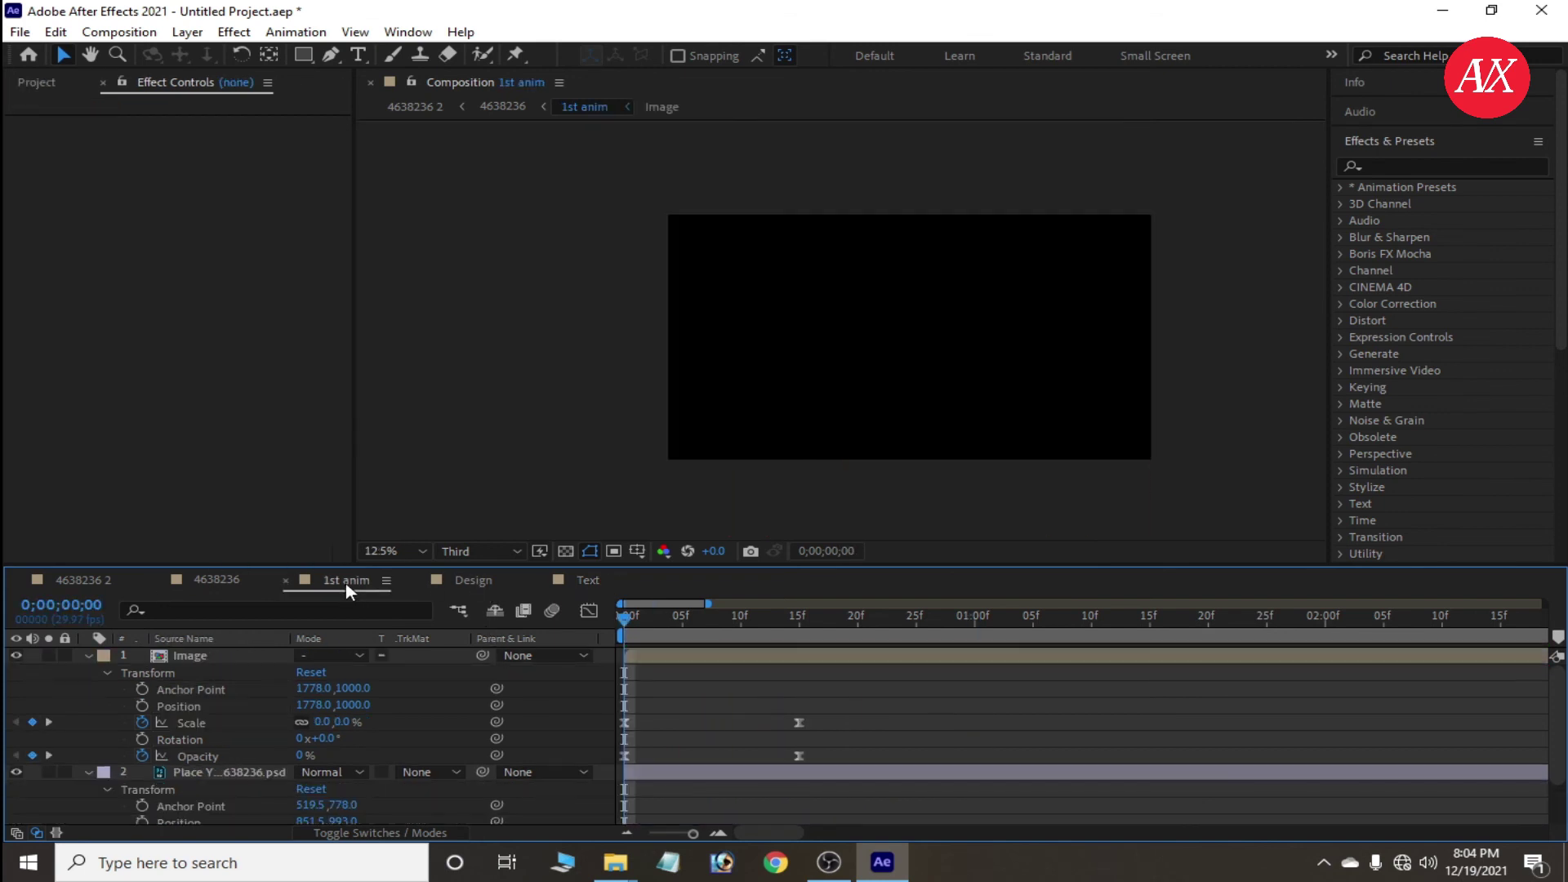
left_click_drag(671, 620, 720, 627)
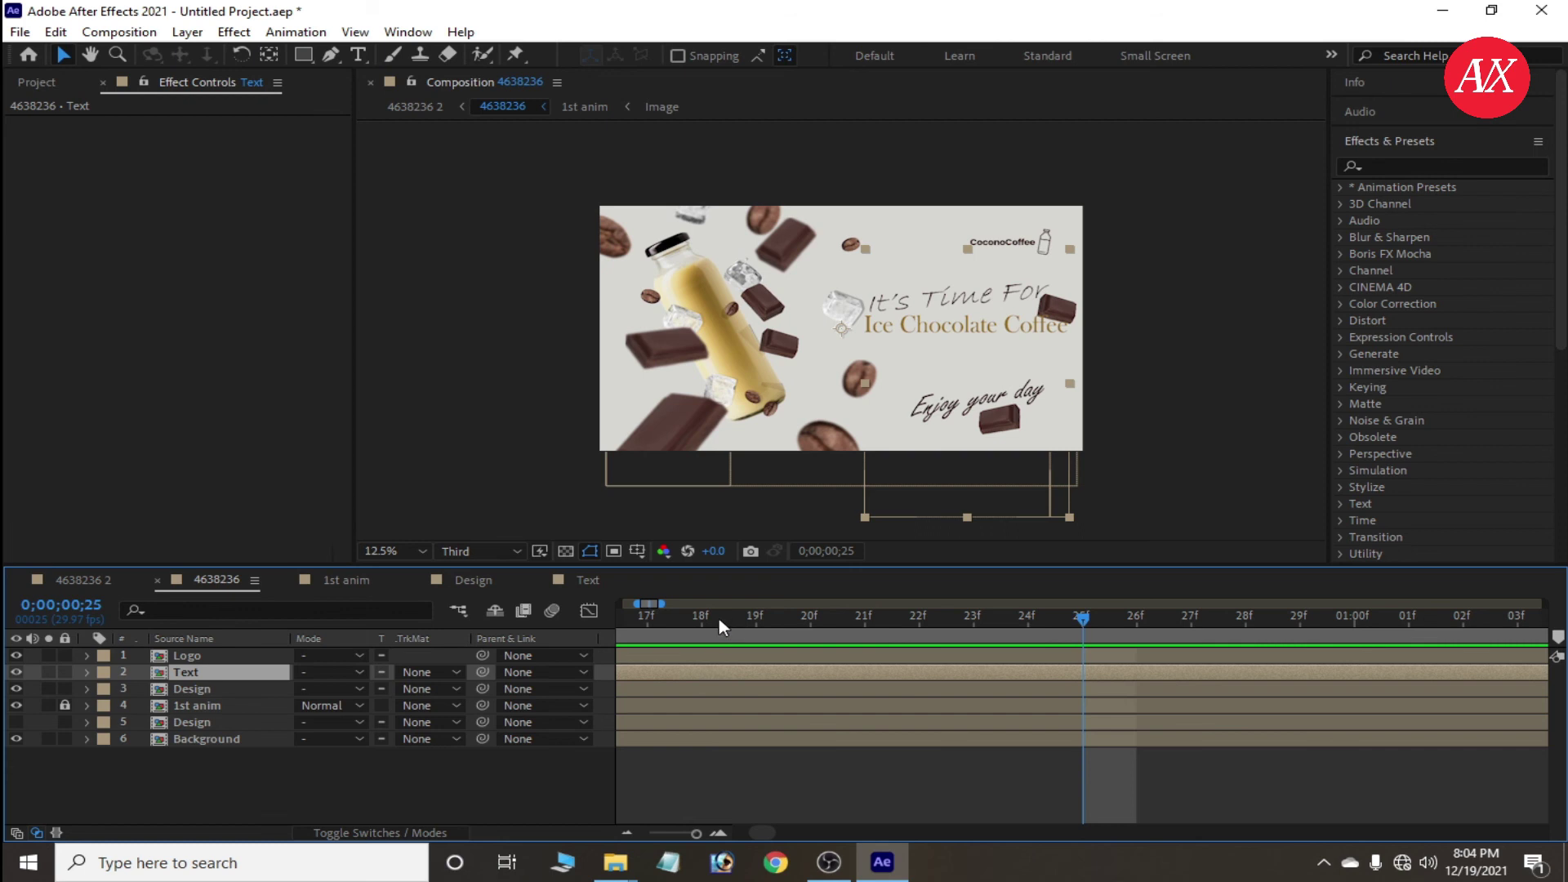
left_click_drag(718, 619, 1547, 728)
key("Home")
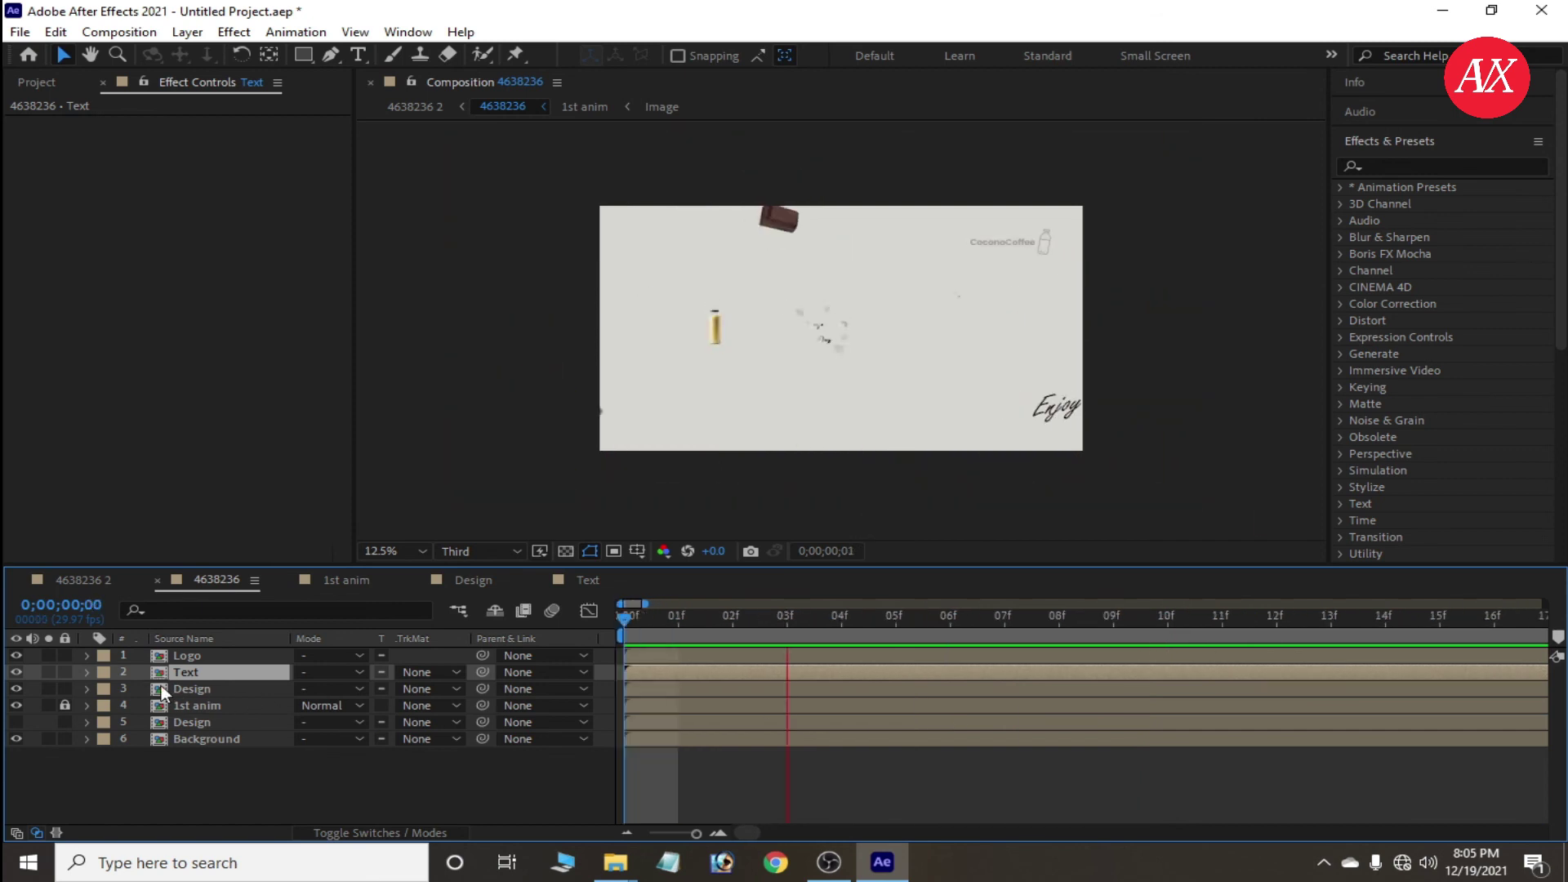
key("space")
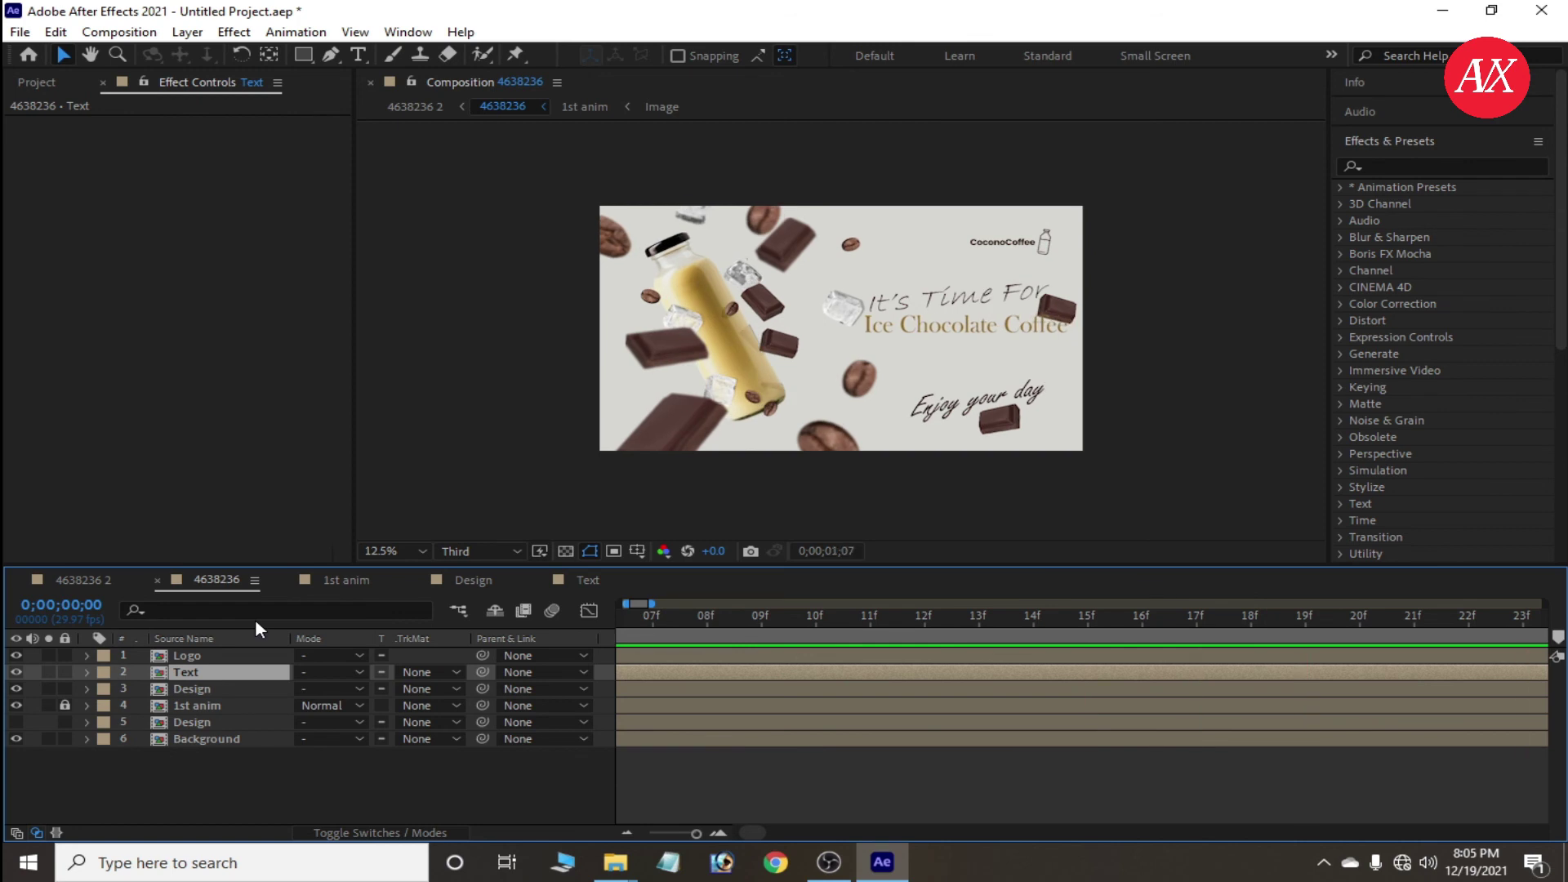
key("space")
left_click_drag(777, 834, 708, 837)
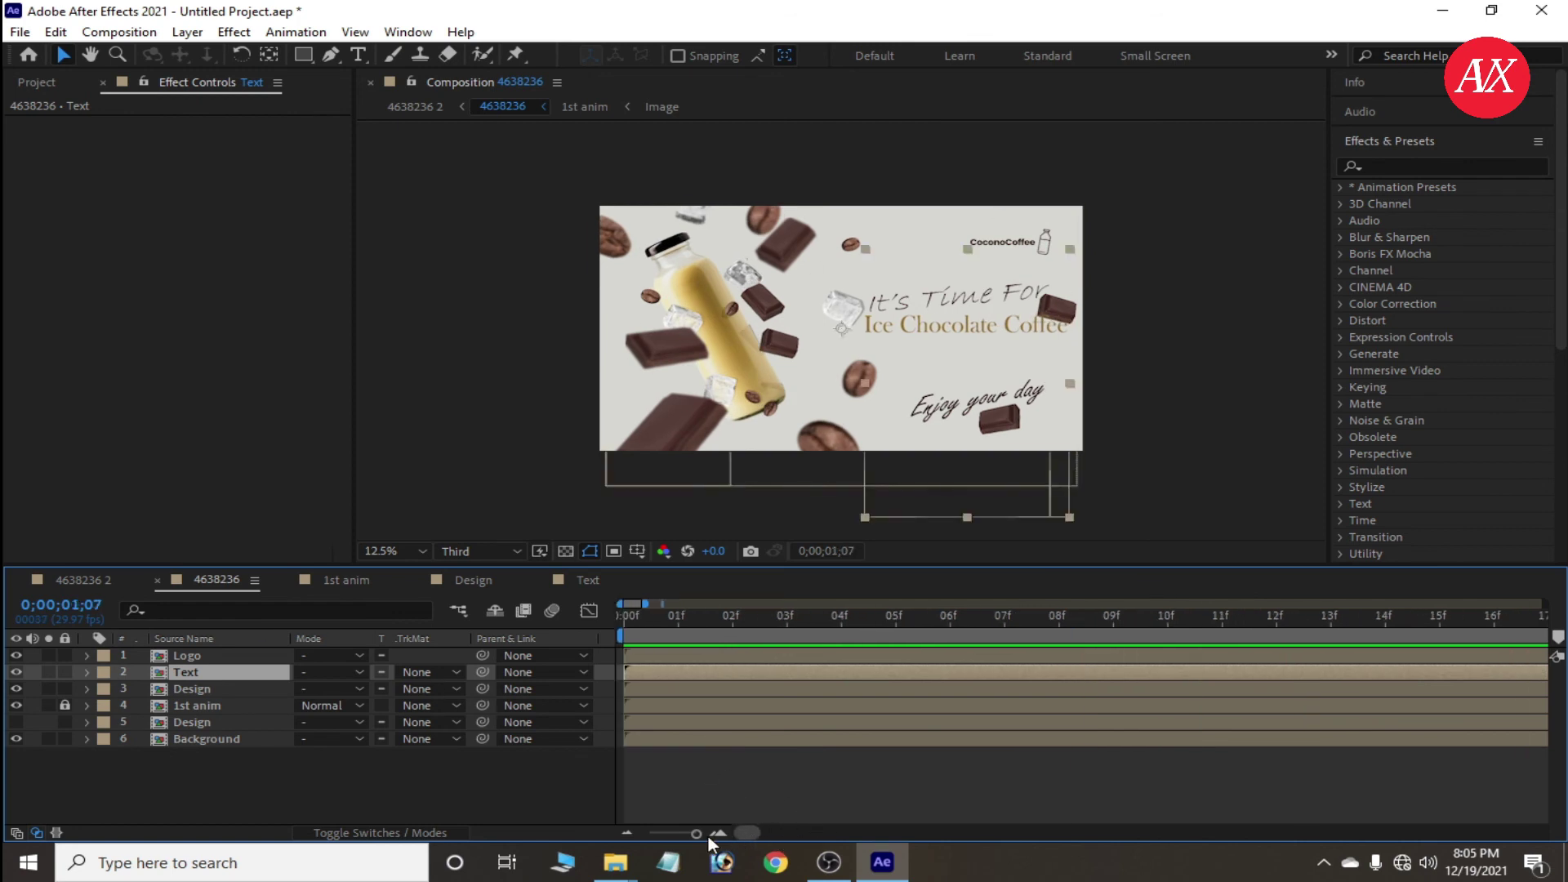
Replay the ad's opening from frame 0 to check how the product, titles and shine animate together
left_click(661, 613)
key("space")
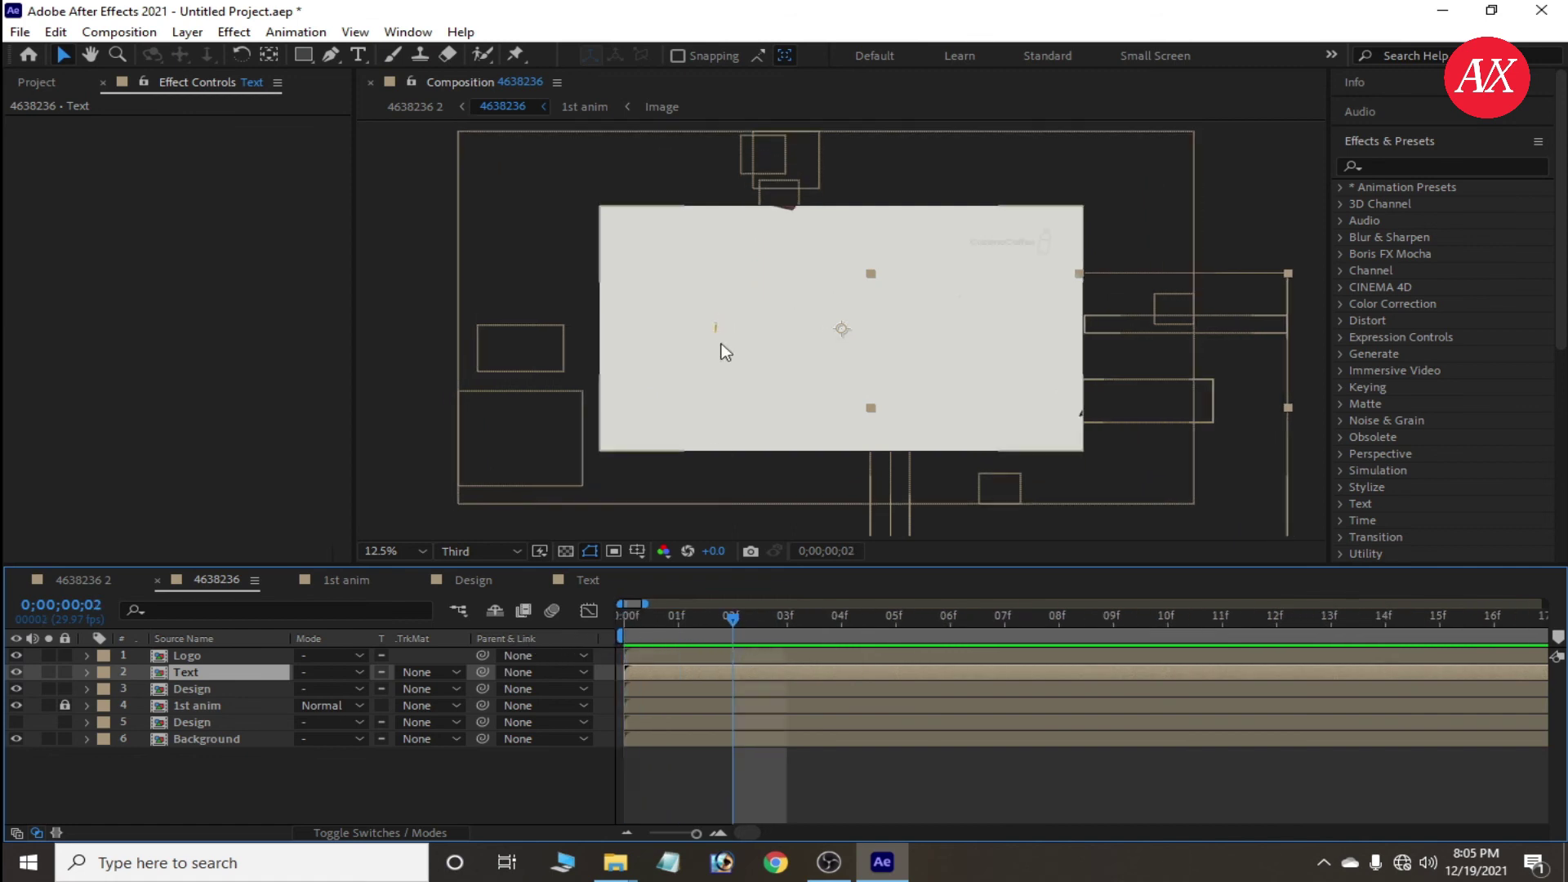
left_click(653, 620)
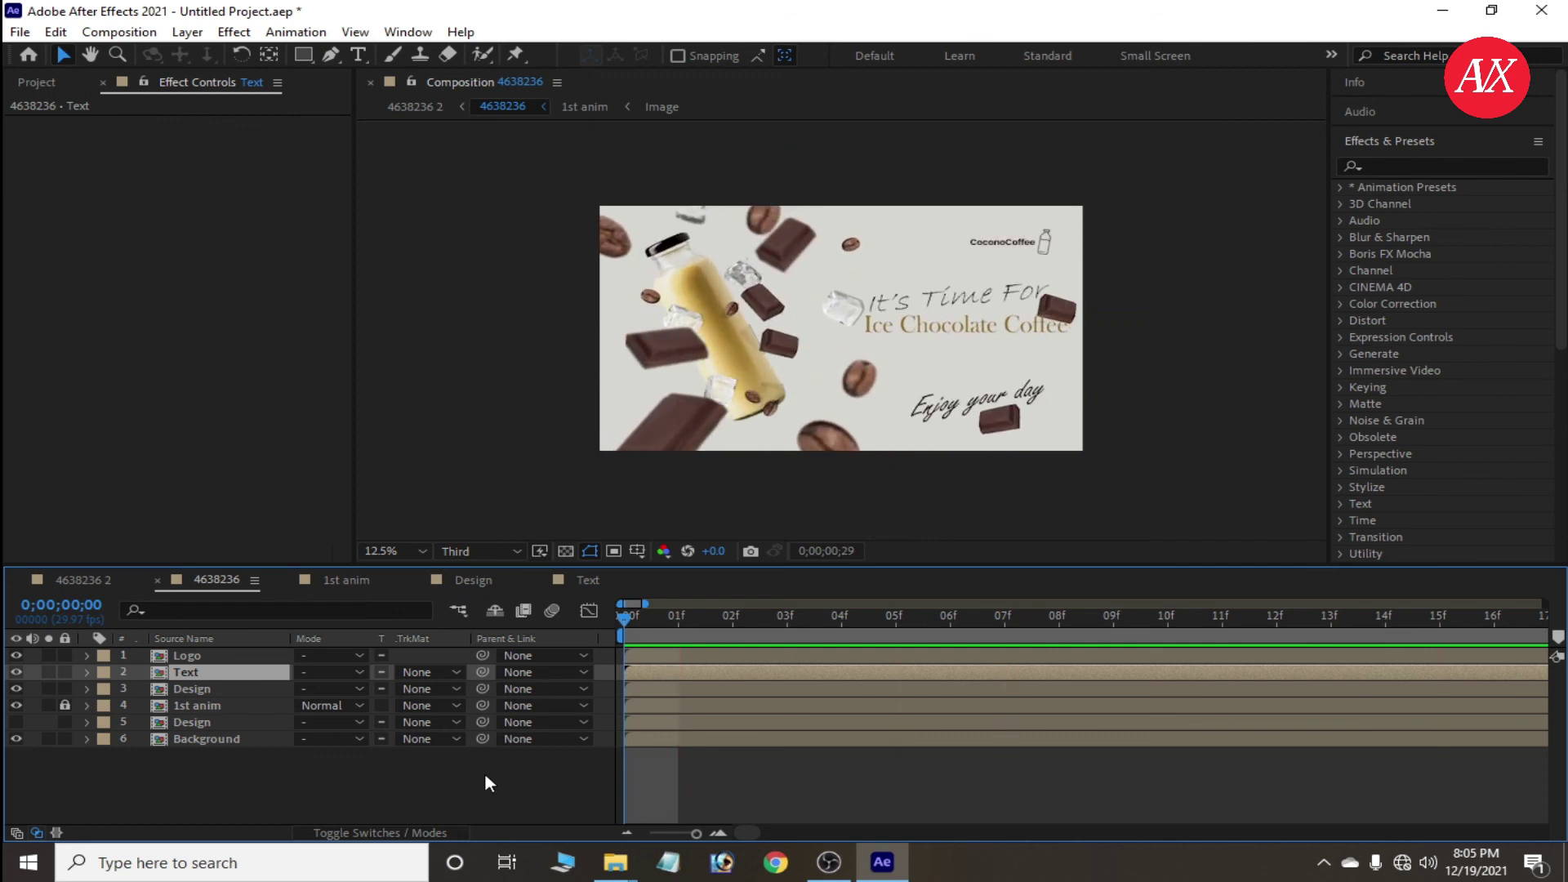
key("space")
left_click_drag(695, 833, 546, 829)
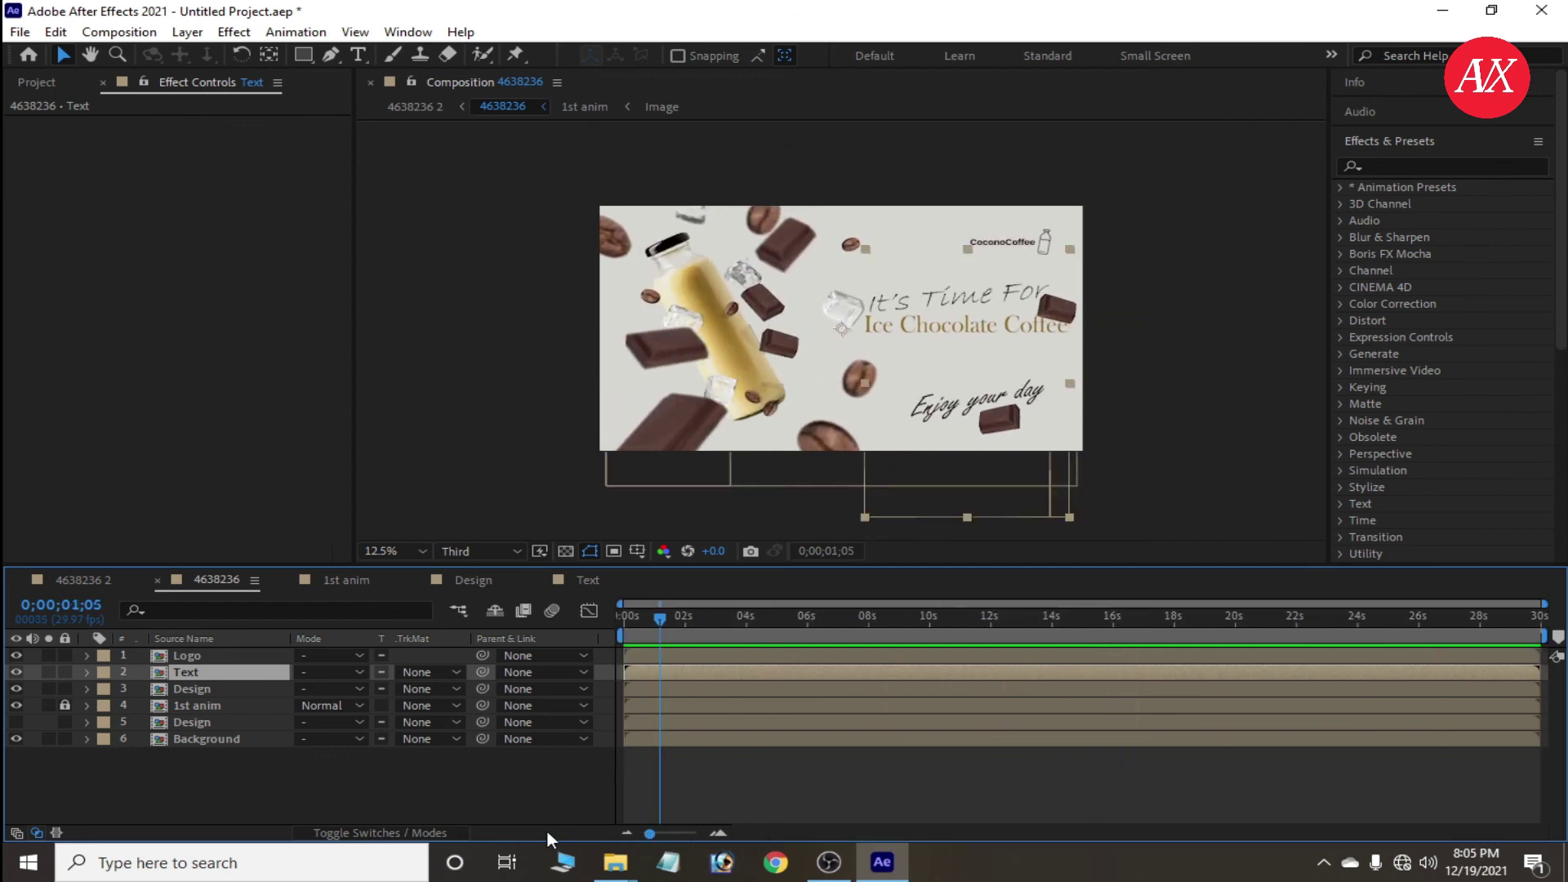
left_click_drag(655, 617, 522, 596)
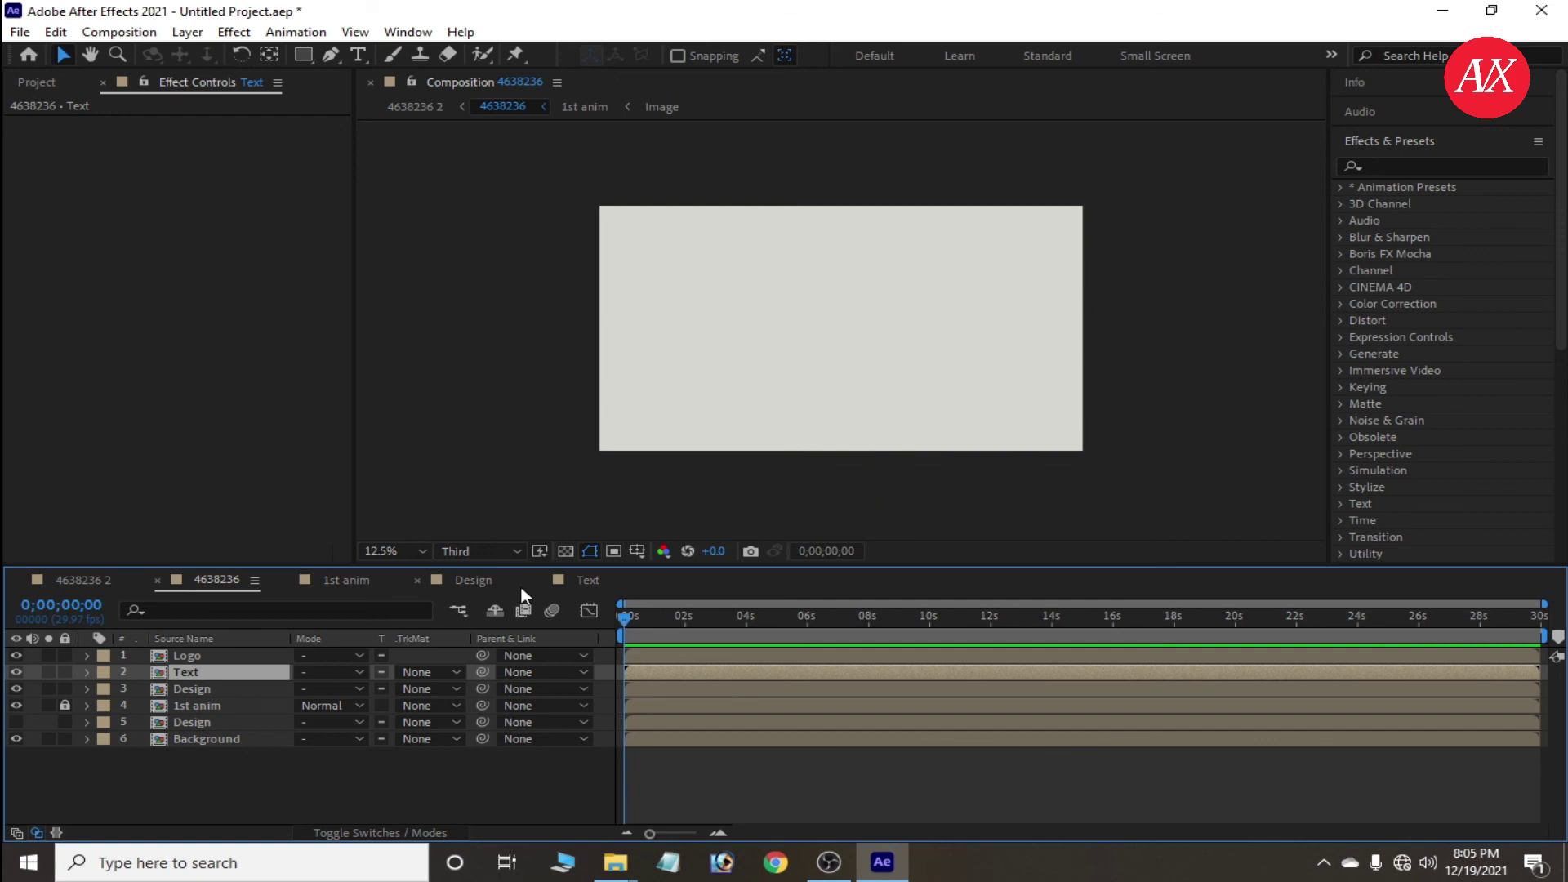
key("space")
Go to frame 17 and examine the white shine on "Enjoy your day" up close in an enlarged composition view
left_click_drag(664, 620, 638, 624)
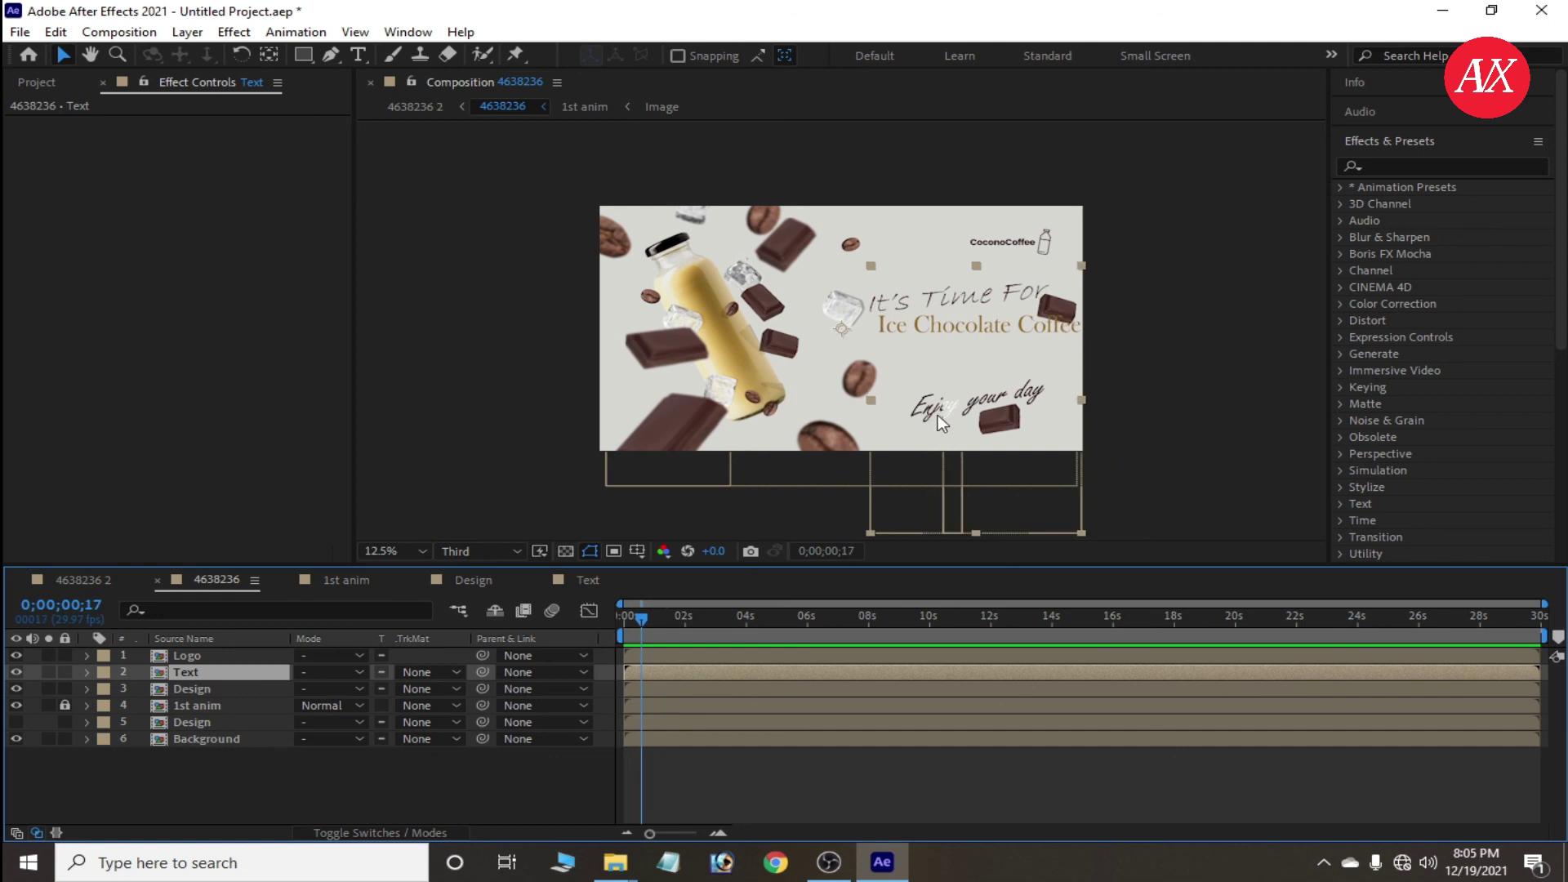
key("grave")
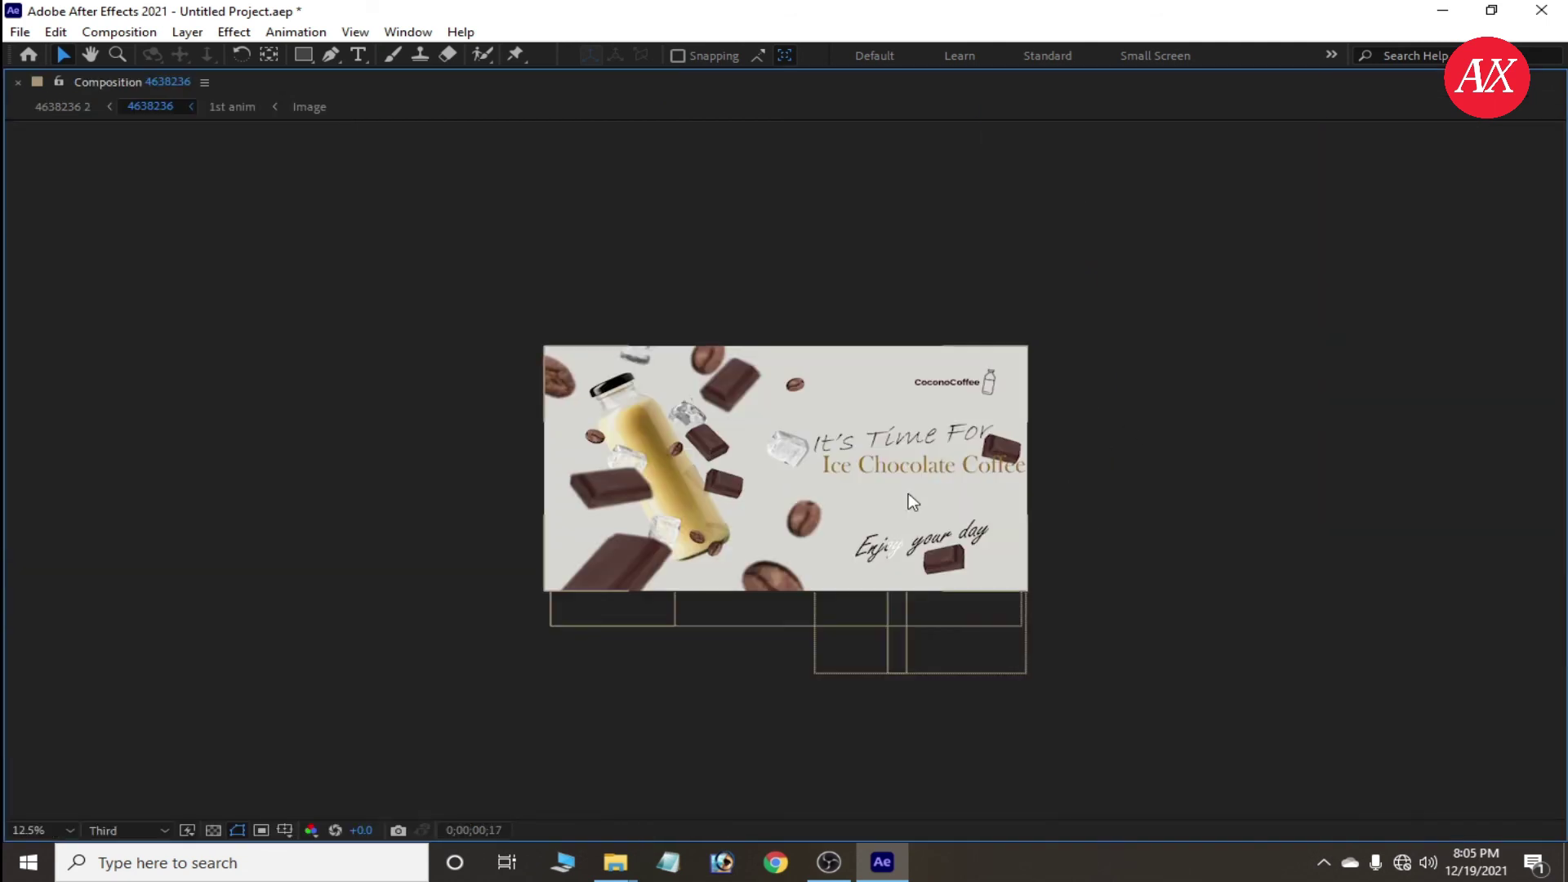
scroll(874, 564, "up", 4)
left_click_drag(870, 577, 554, 368)
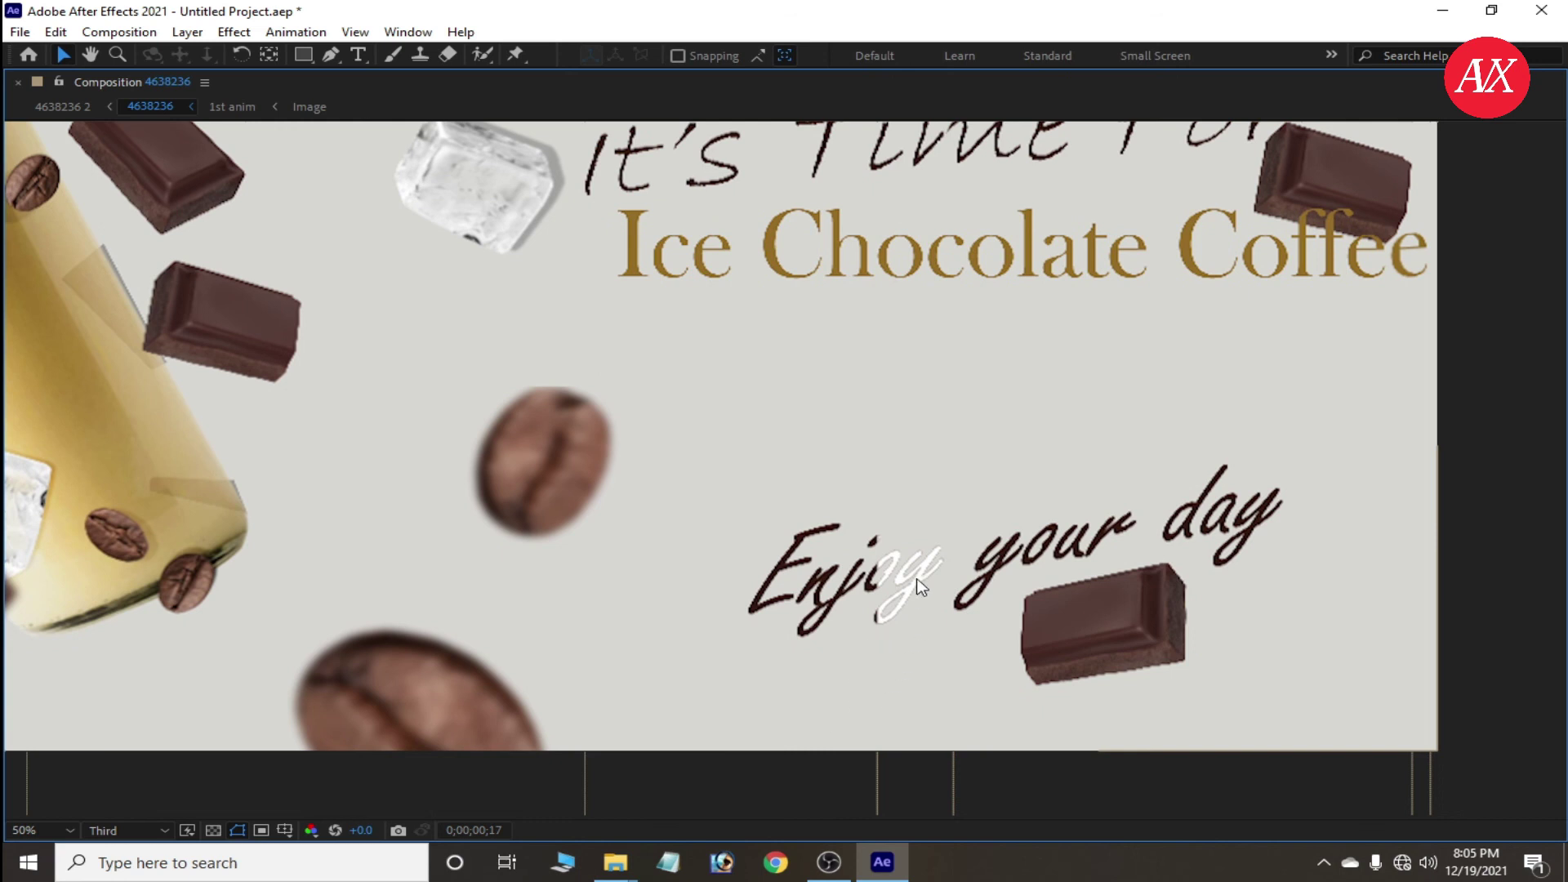
scroll(922, 586, "up", 2)
scroll(954, 641, "down", 2)
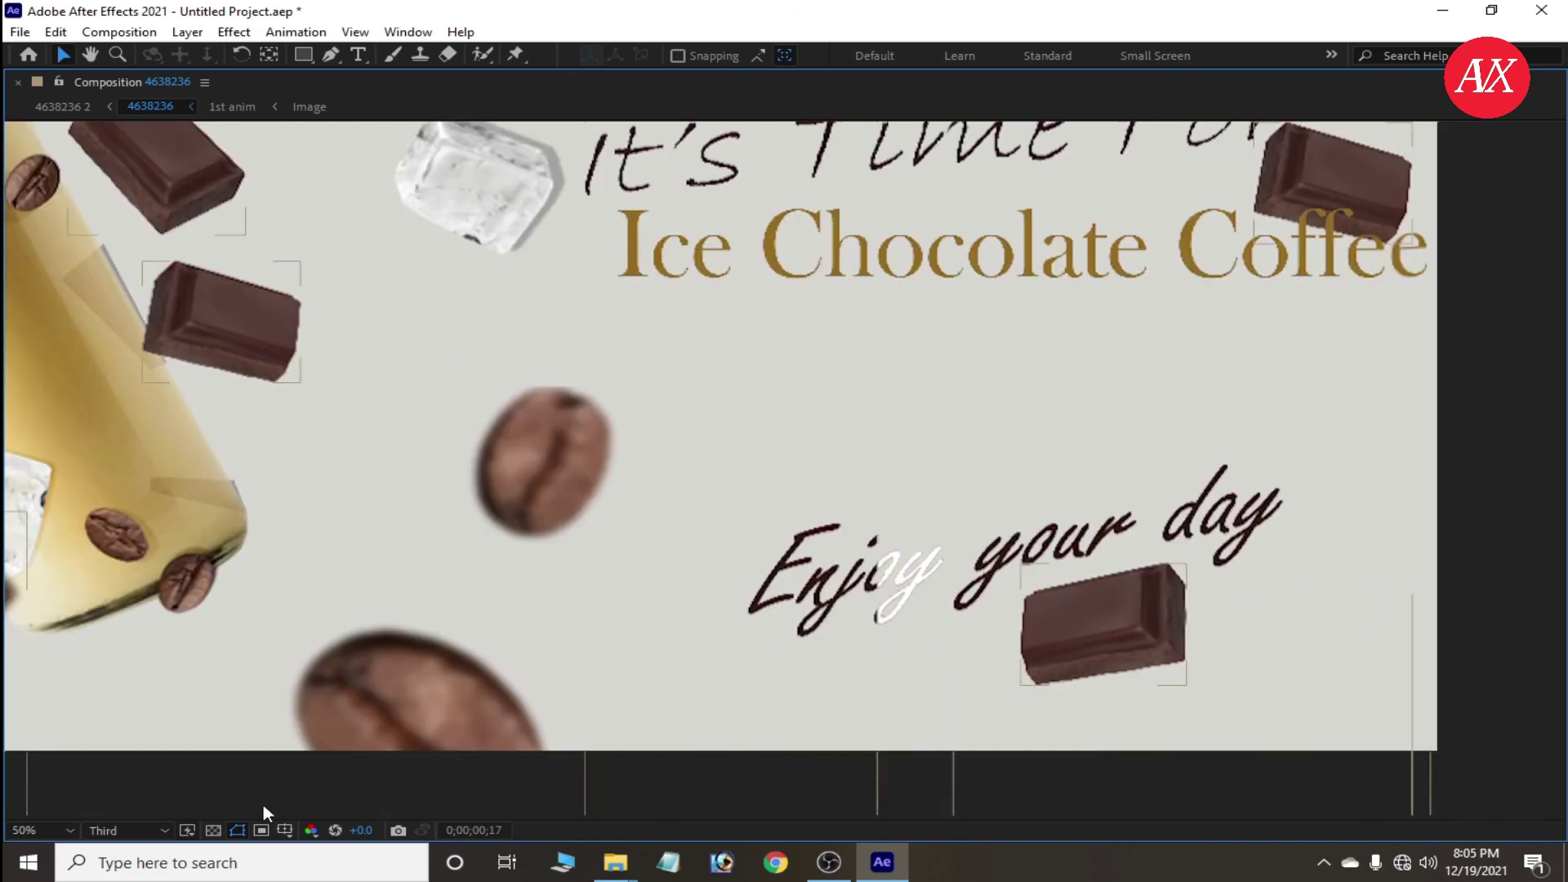
Set the composition's preview resolution to Full and inspect the shine's edges on "Enjoy your day" at frame 17
left_click(131, 830)
left_click(139, 719)
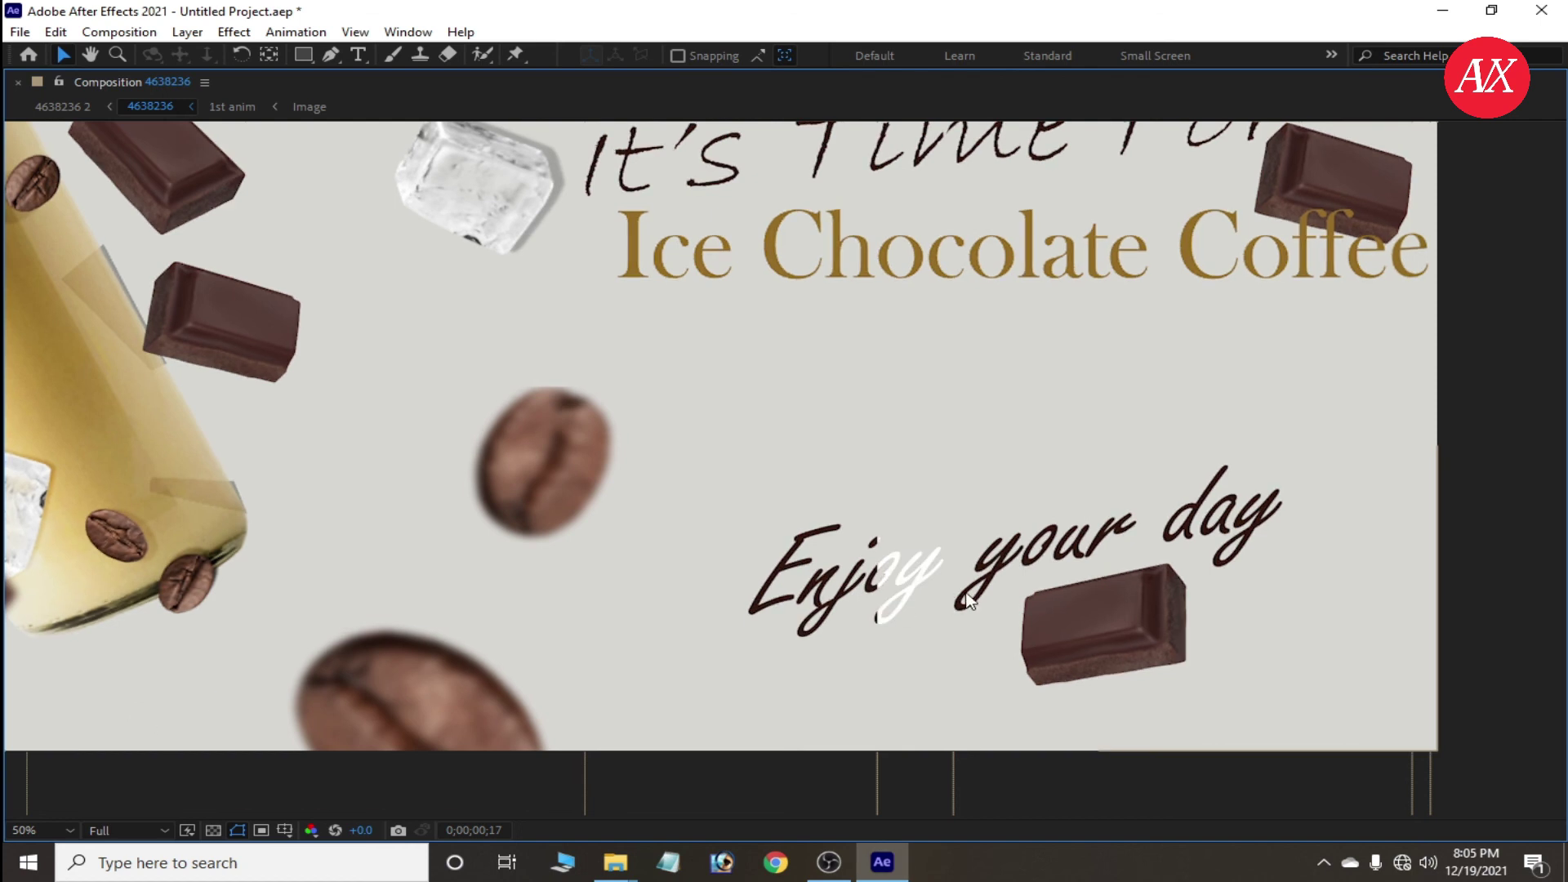
scroll(882, 618, "up", 2)
left_click_drag(947, 694, 677, 560)
scroll(676, 561, "up", 2)
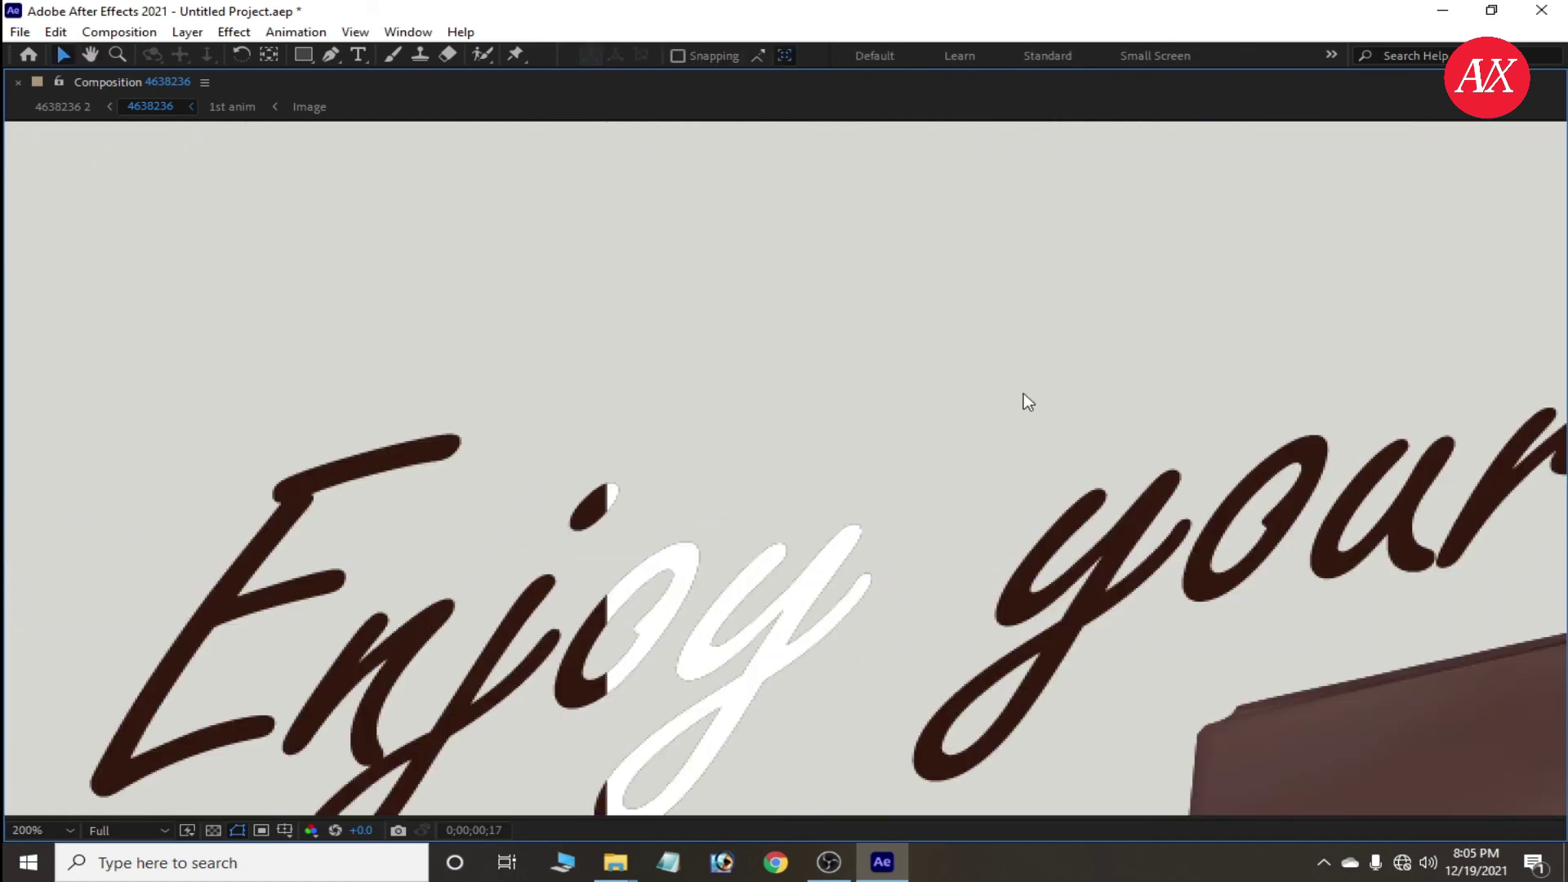
key("grave")
scroll(843, 431, "down", 5)
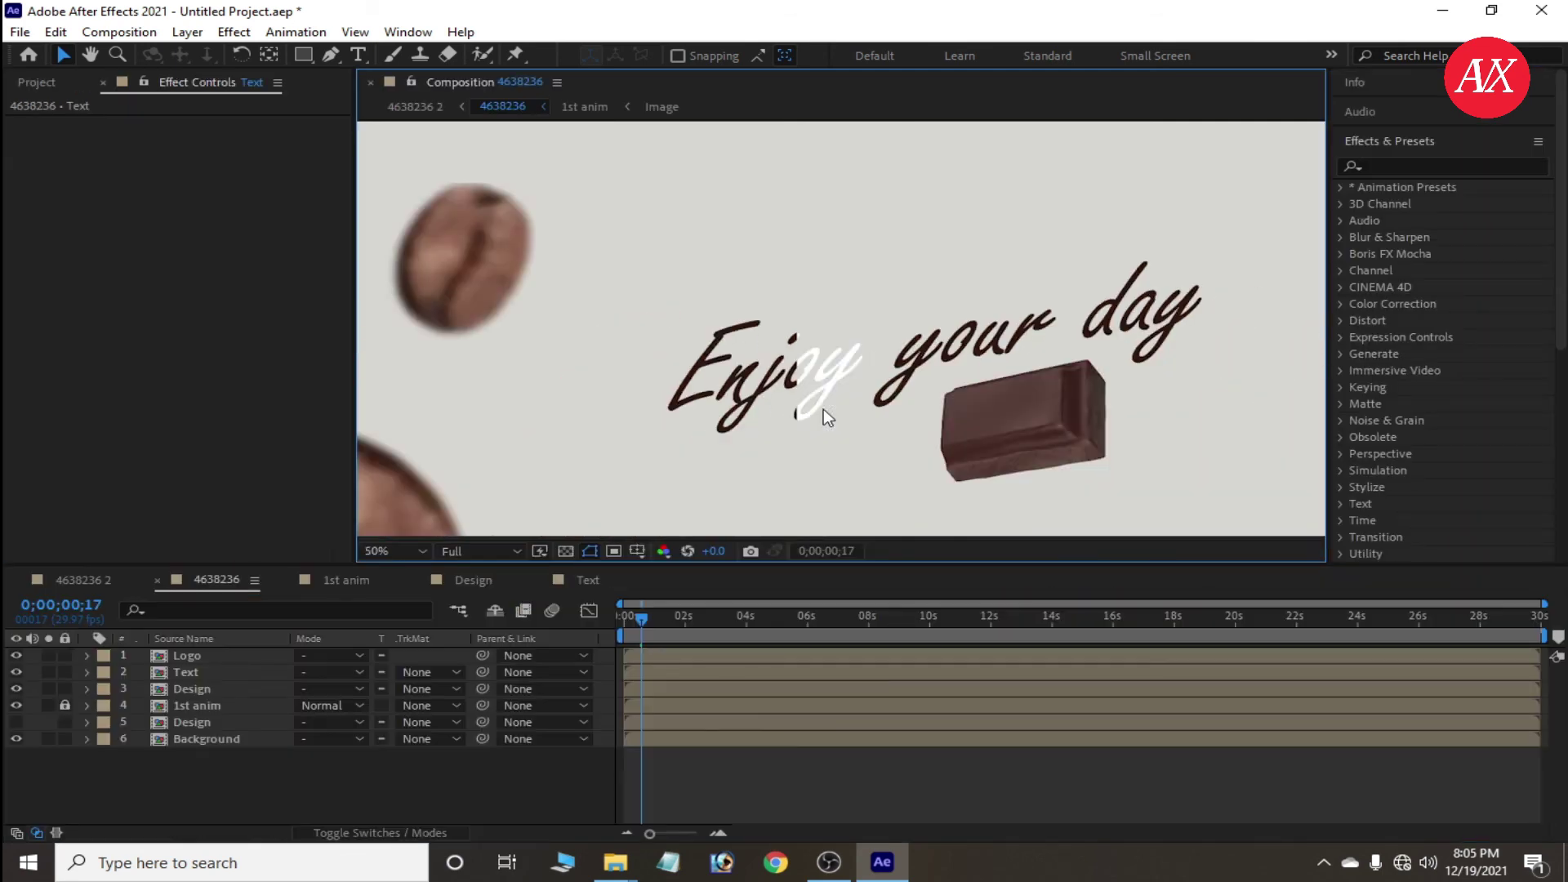
scroll(827, 417, "down", 2)
left_click_drag(703, 365, 799, 473)
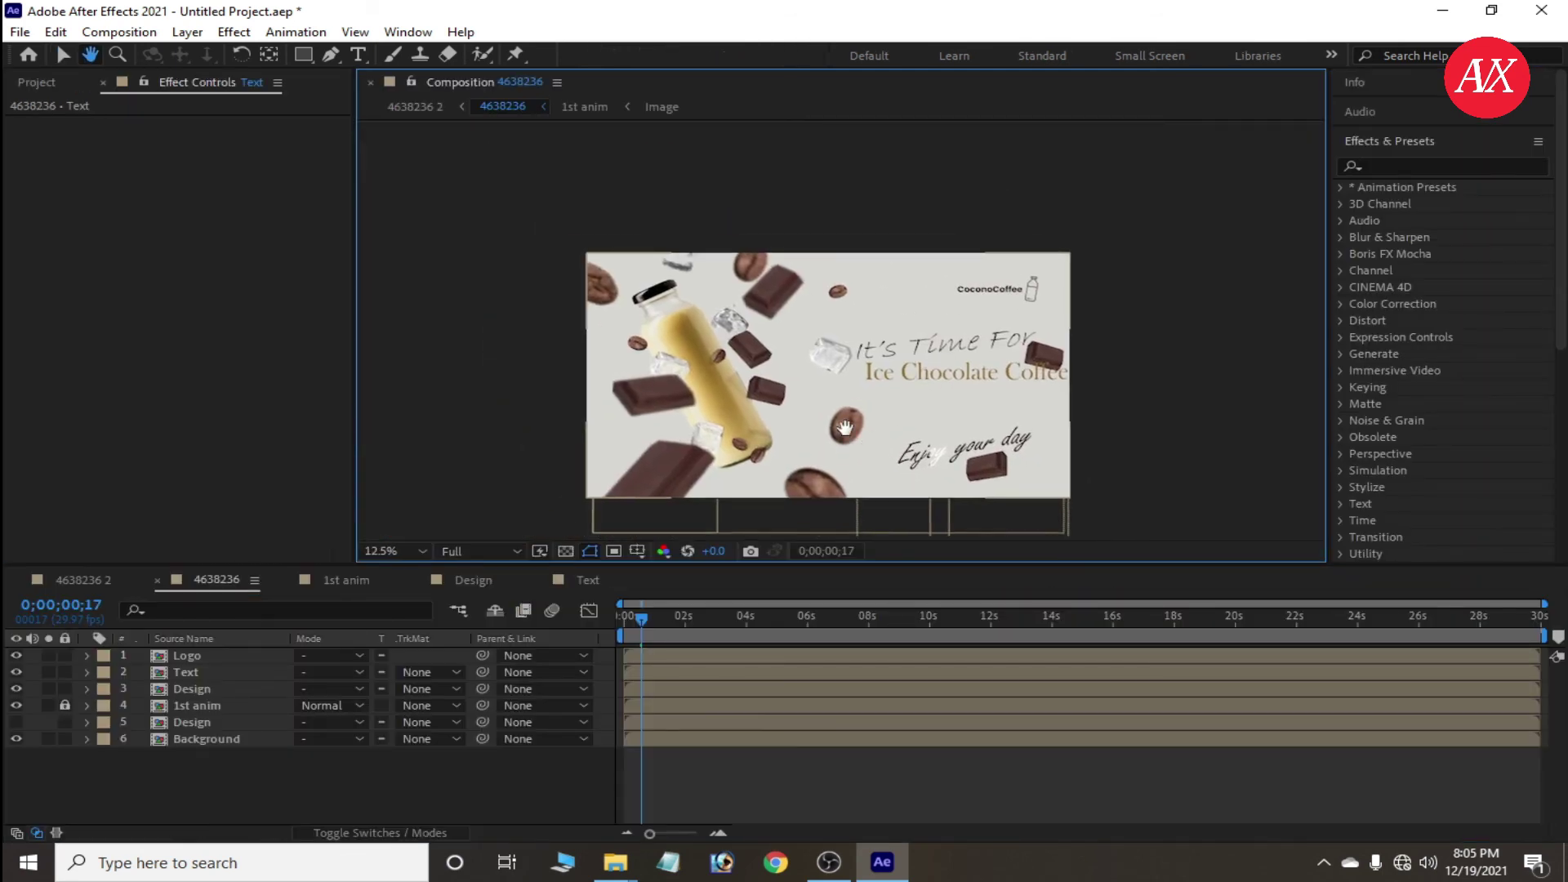
Preview the complete ad from the first frame at Full resolution
left_click_drag(639, 618, 573, 616)
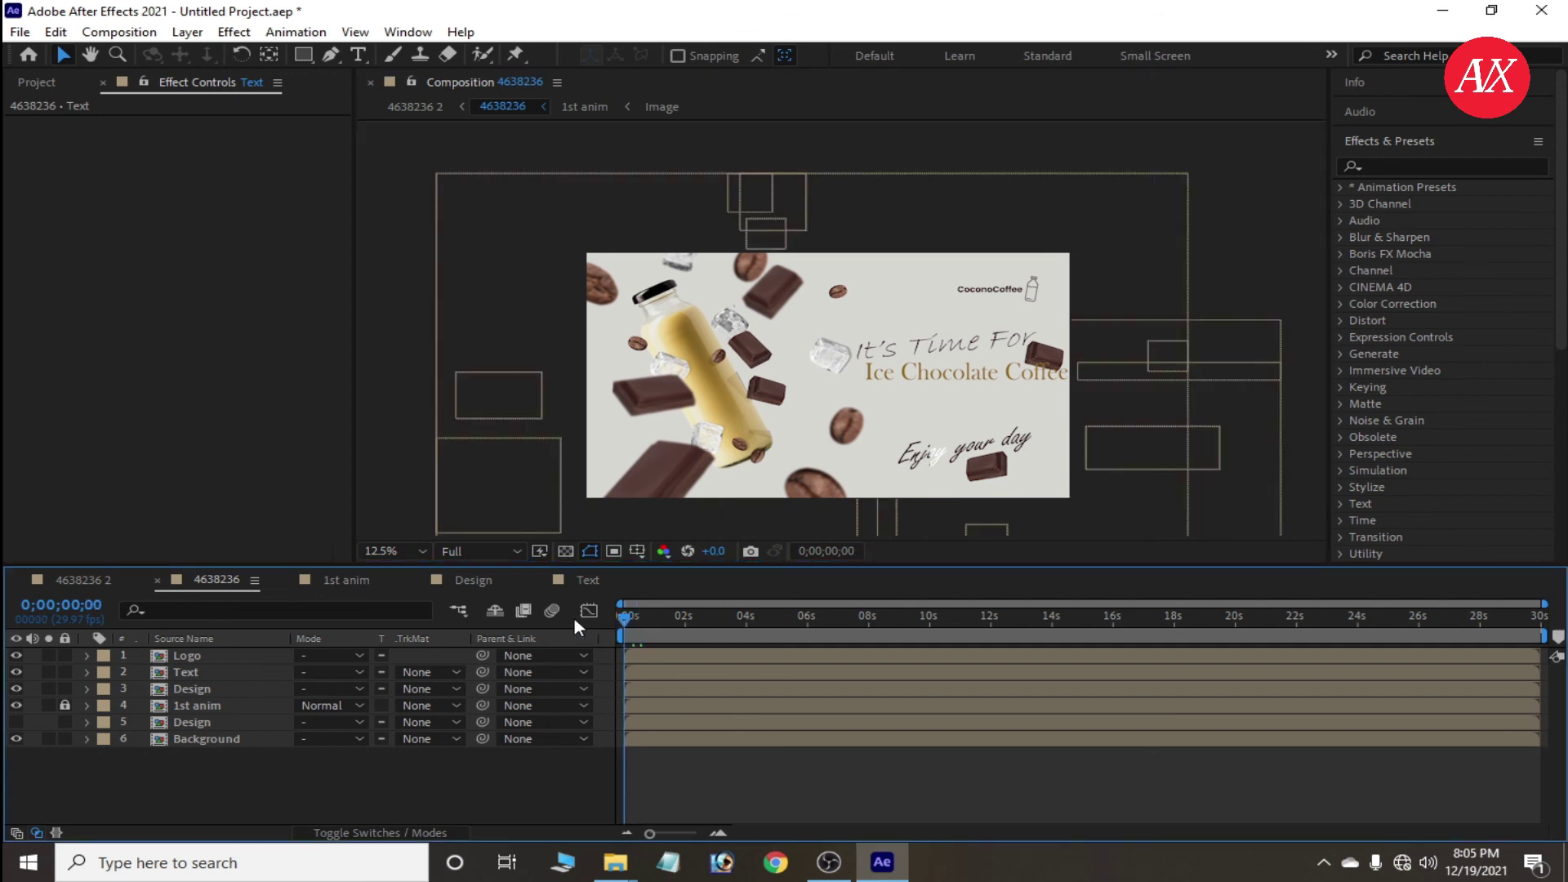
key("space")
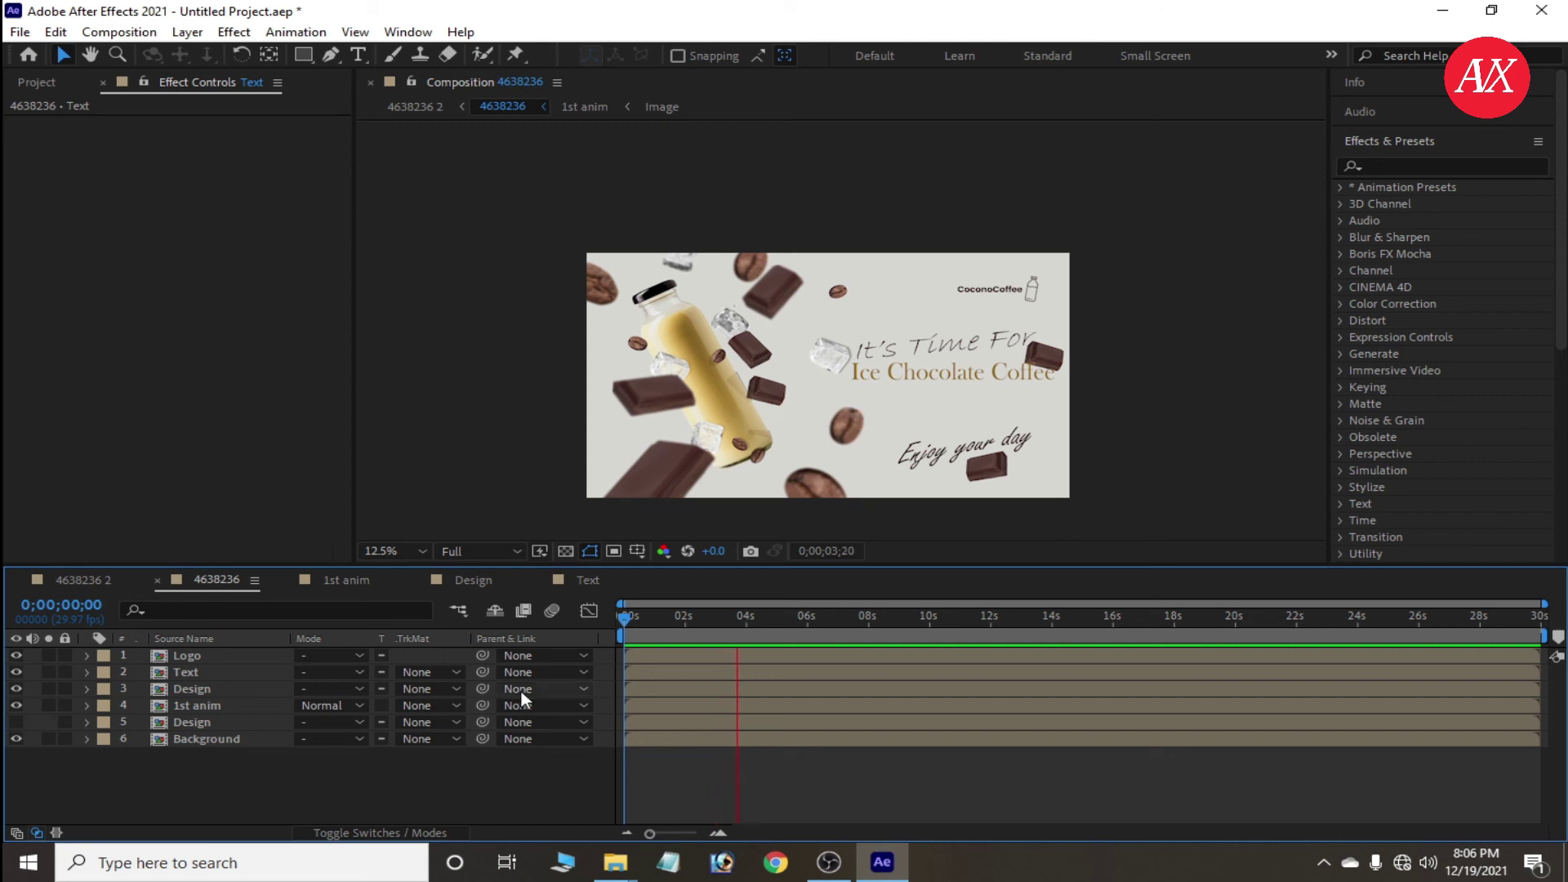
key("space")
key("space")
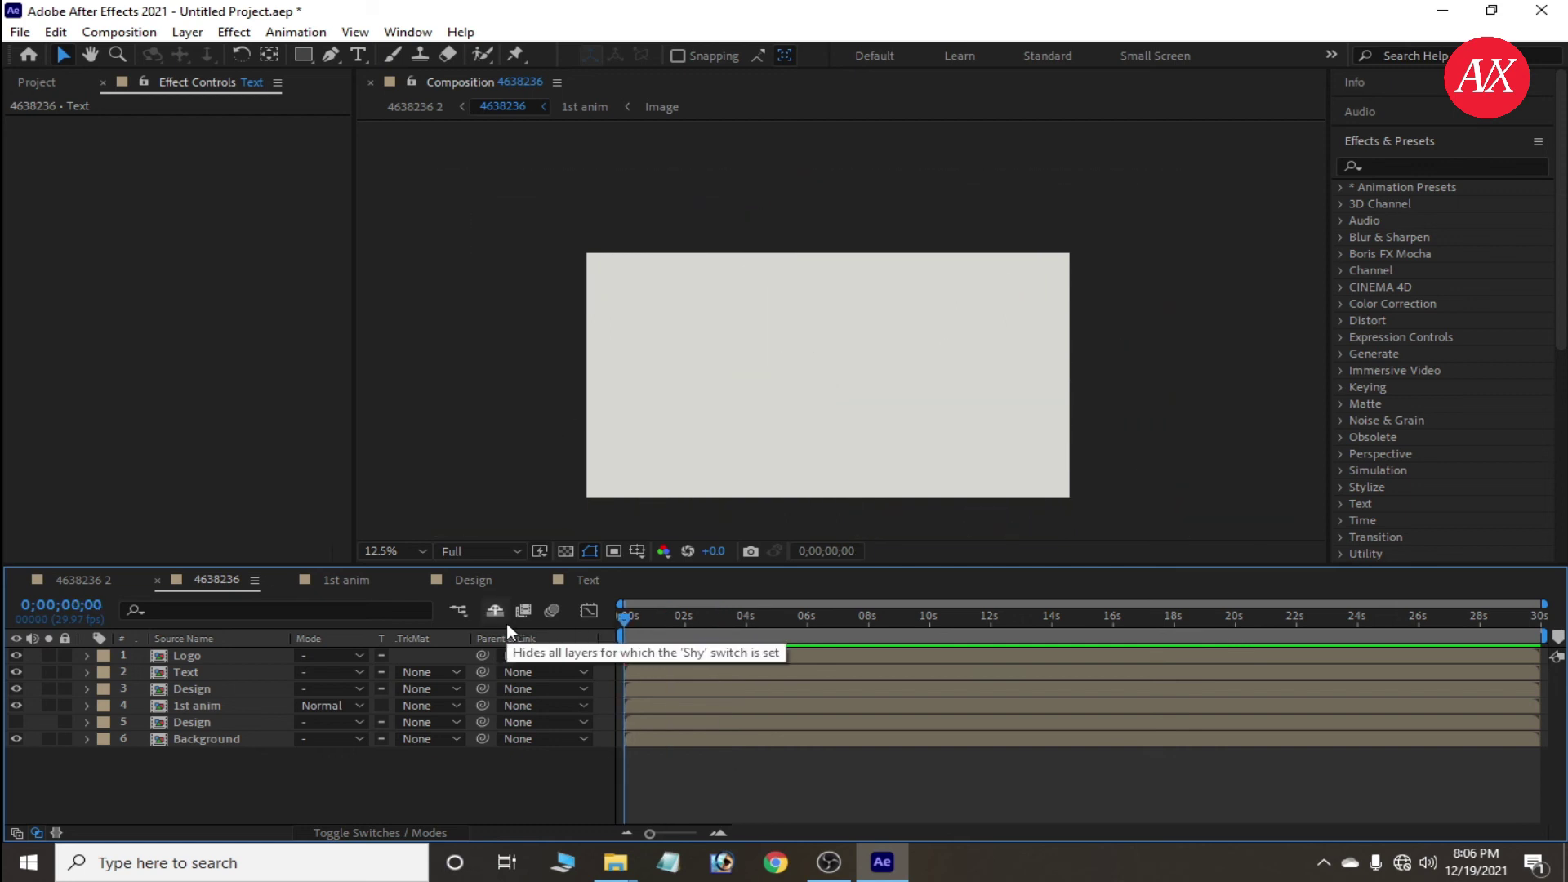